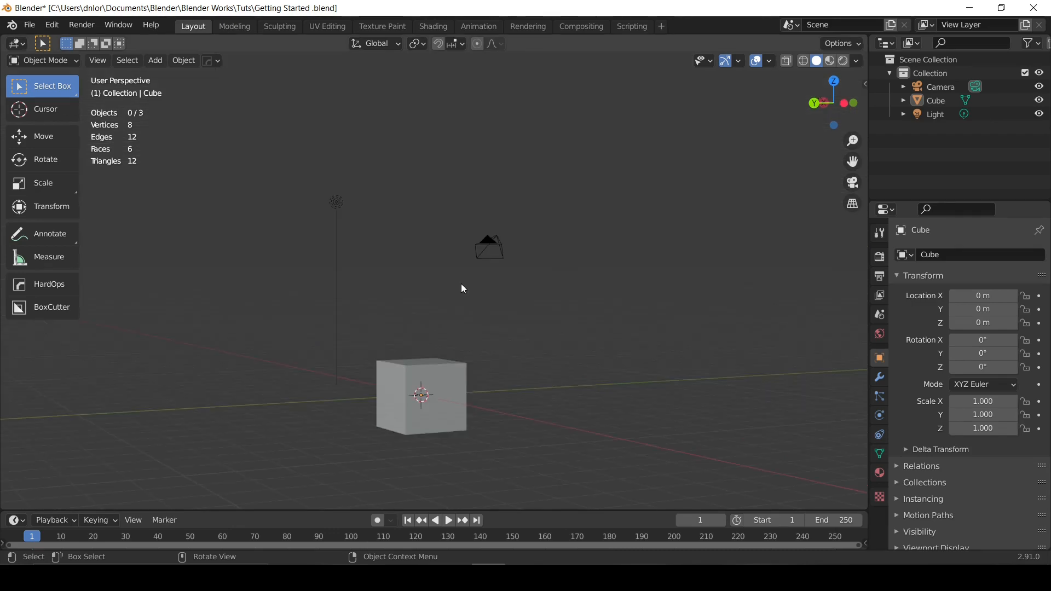
Delete every object in the scene, including the default cube, camera and light.
middle_drag(506, 304, 524, 211)
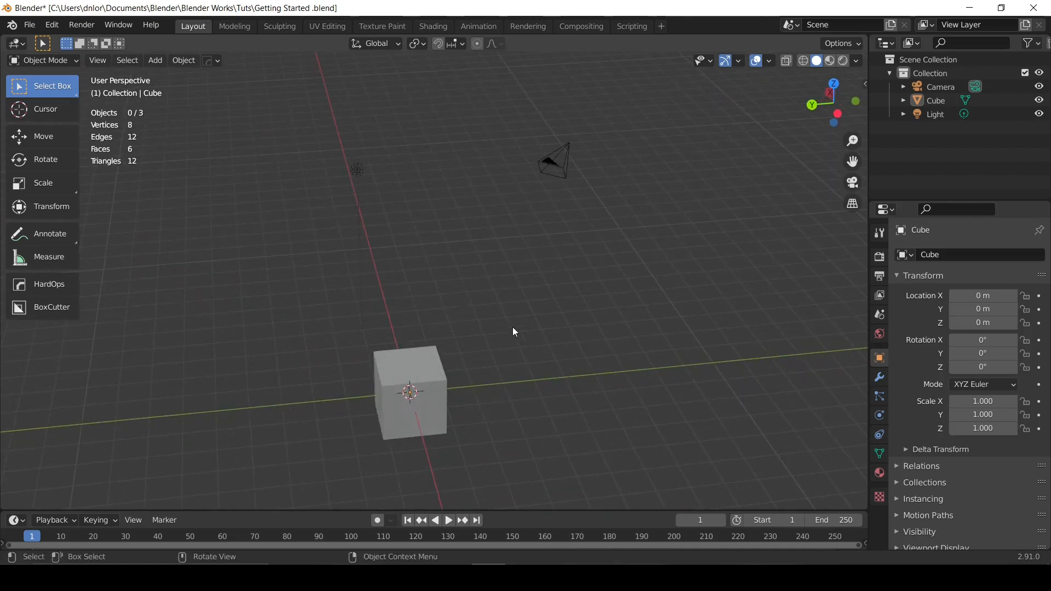
middle_drag(523, 416, 483, 352)
key(a)
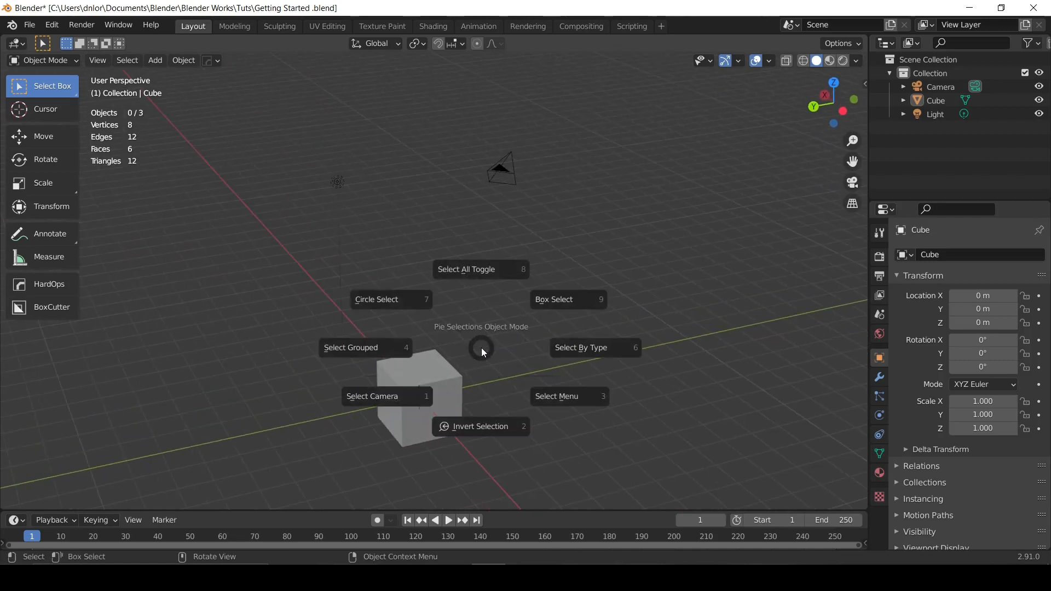
click(484, 282)
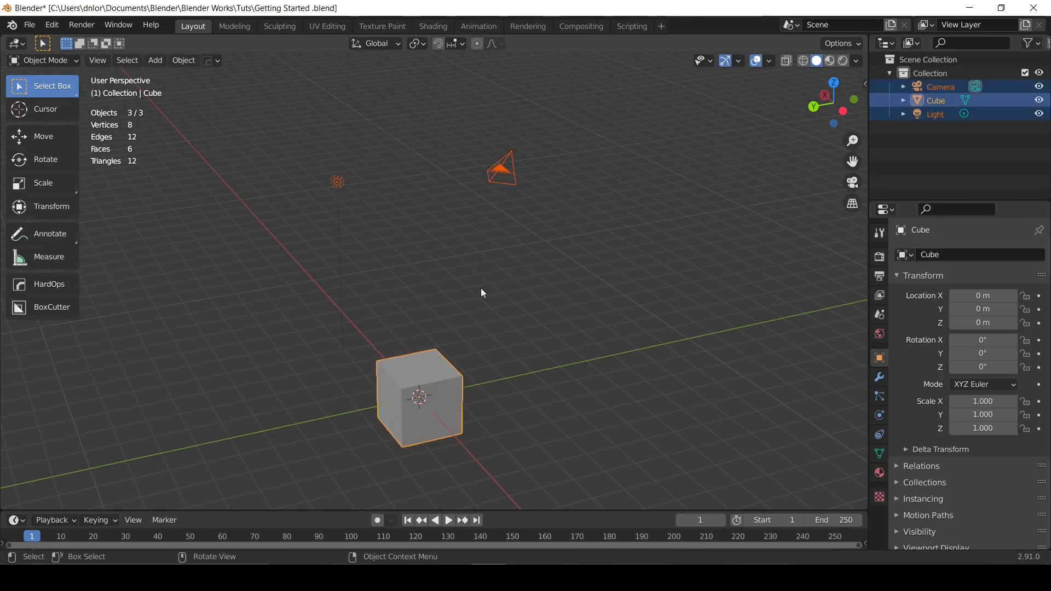
key(x)
click(419, 290)
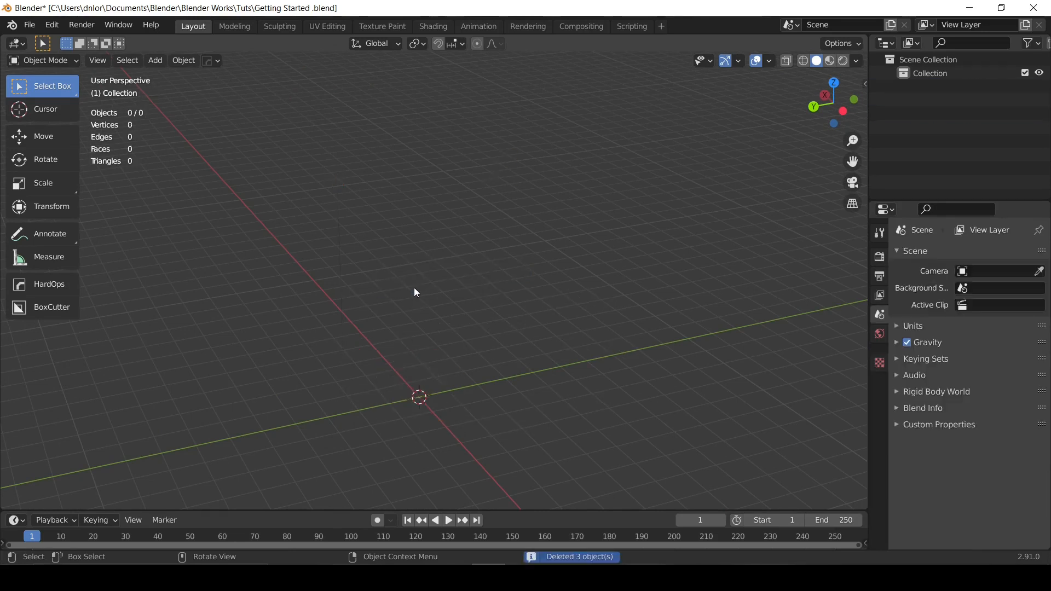
Add a Round Cube mesh at the world origin.
mouse_move(426, 272)
middle_down()
mouse_move(490, 271)
mouse_move(441, 286)
middle_up()
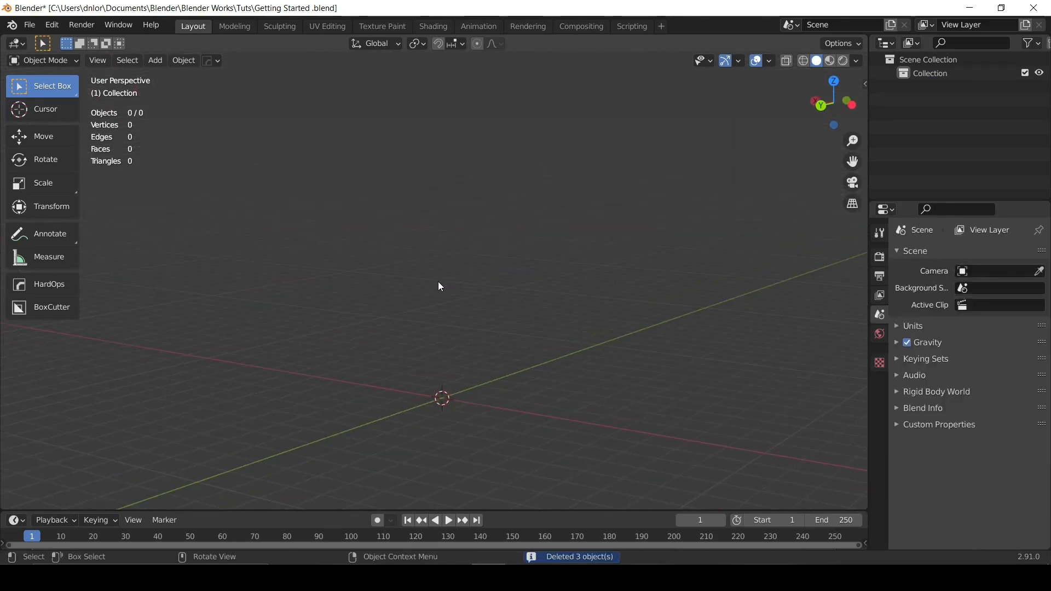
key(shift+a)
mouse_move(437, 280)
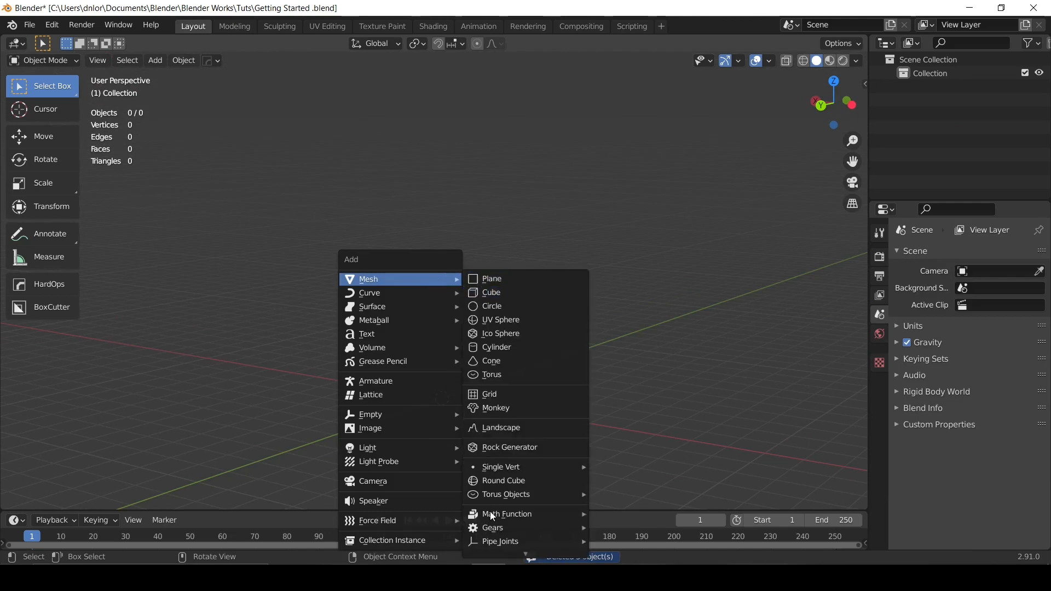
click(499, 479)
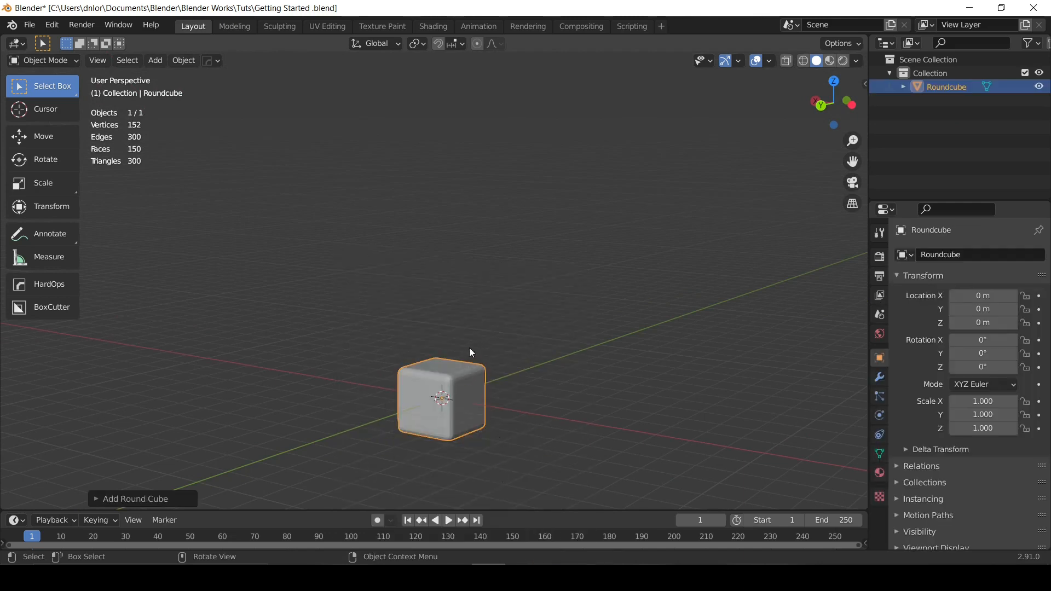
Review the available mesh types and check the Extra Objects add-ons in the preferences, collapsing the Add Curve: Extra Objects details.
key(shift+a)
mouse_move(427, 210)
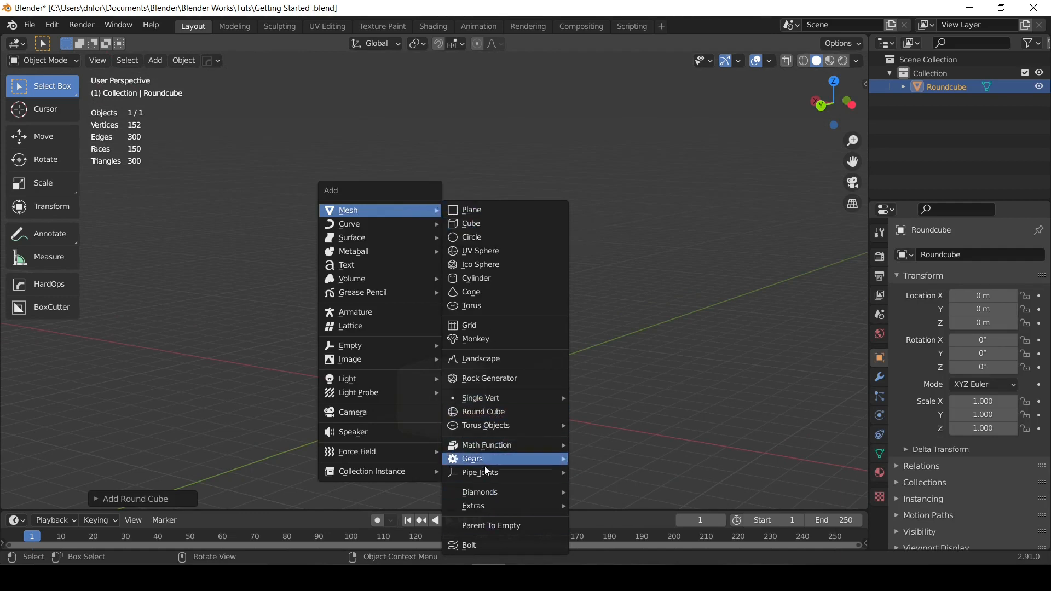
click(52, 24)
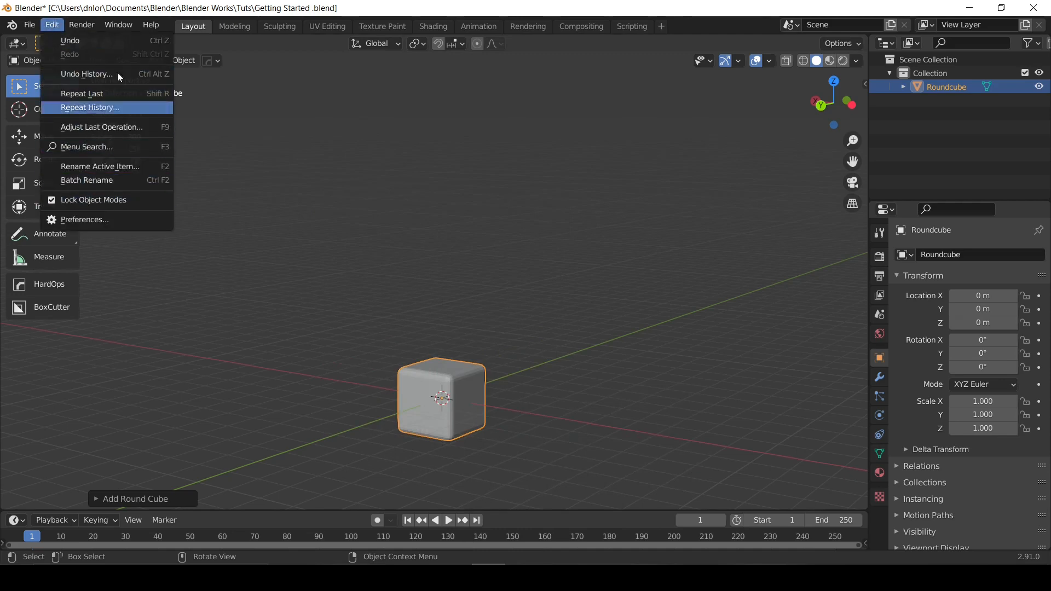
click(54, 29)
click(53, 27)
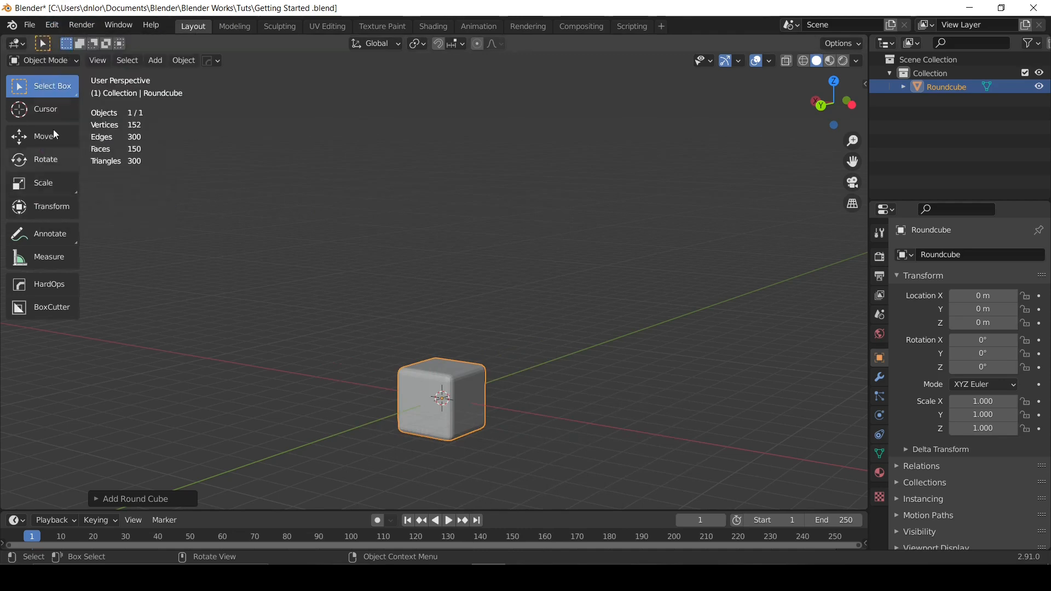
click(55, 28)
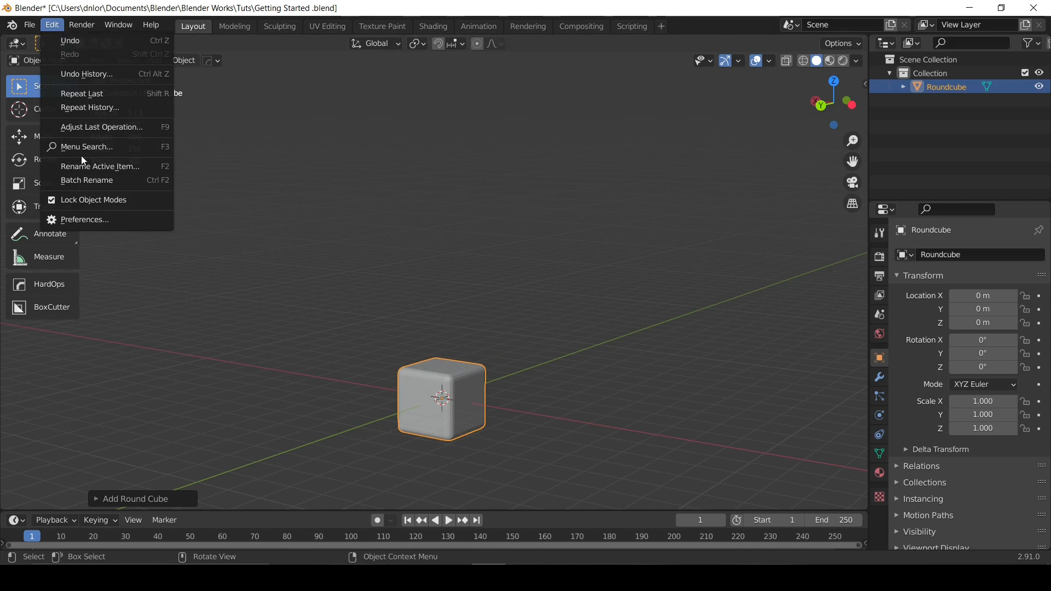
click(91, 224)
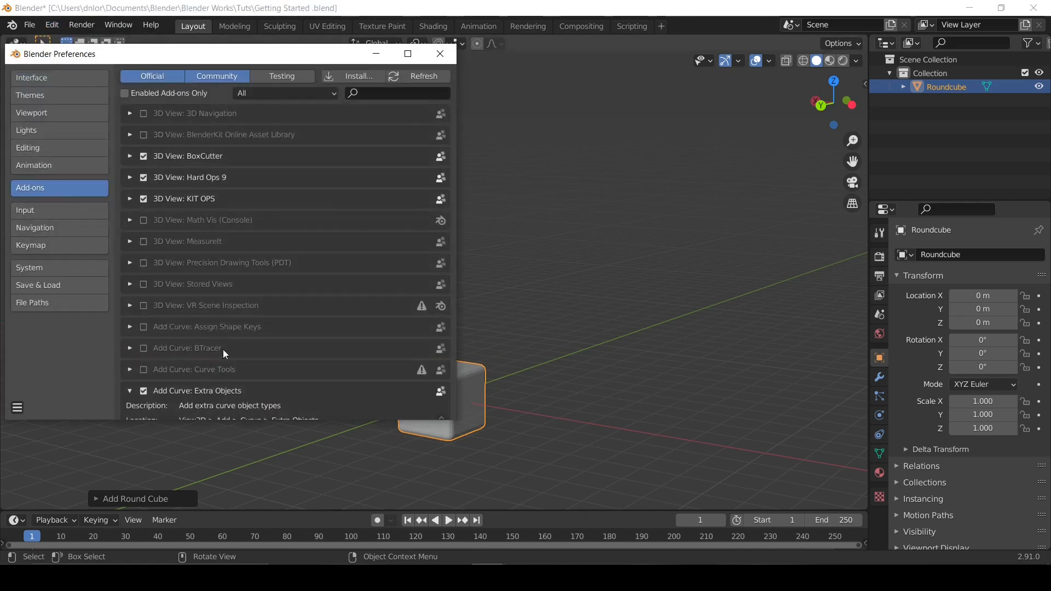
scroll(230, 181, down, 8)
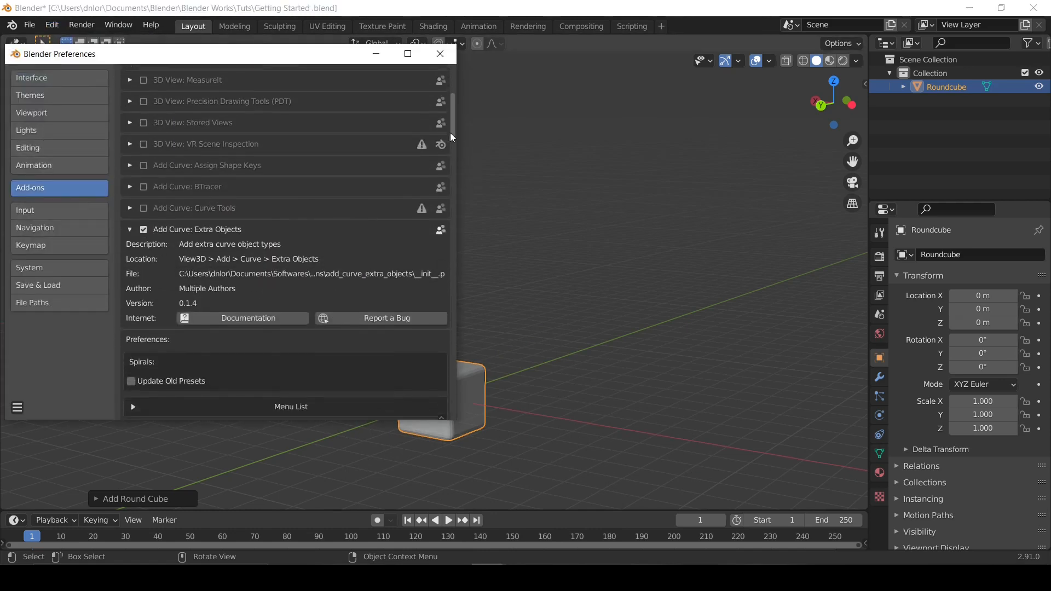
click(130, 191)
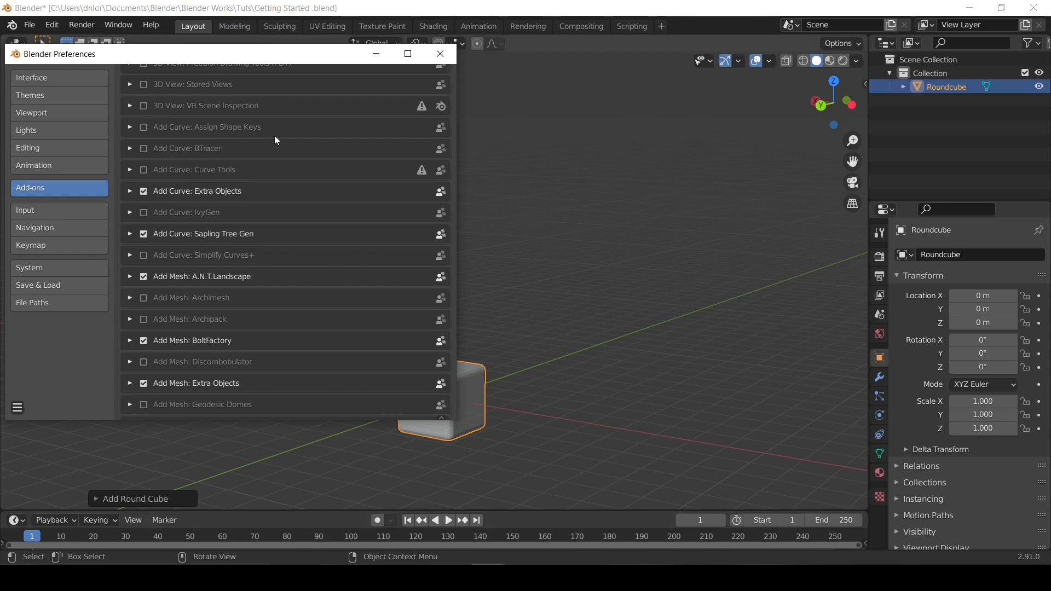
click(440, 54)
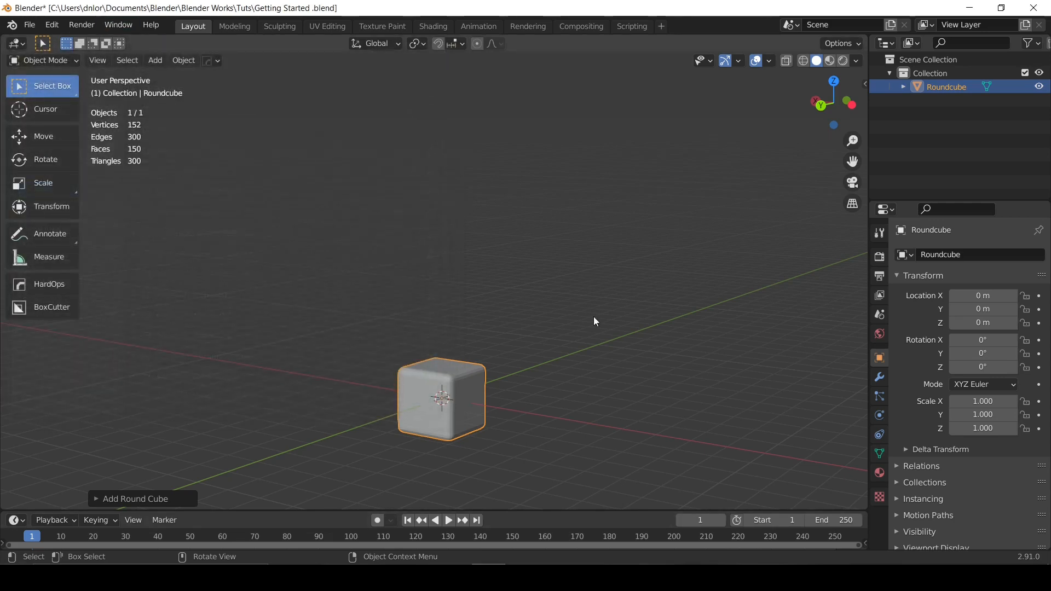
Apply the Quadsphere preset to the newly added round cube.
shift+middle_drag(434, 397, 460, 287)
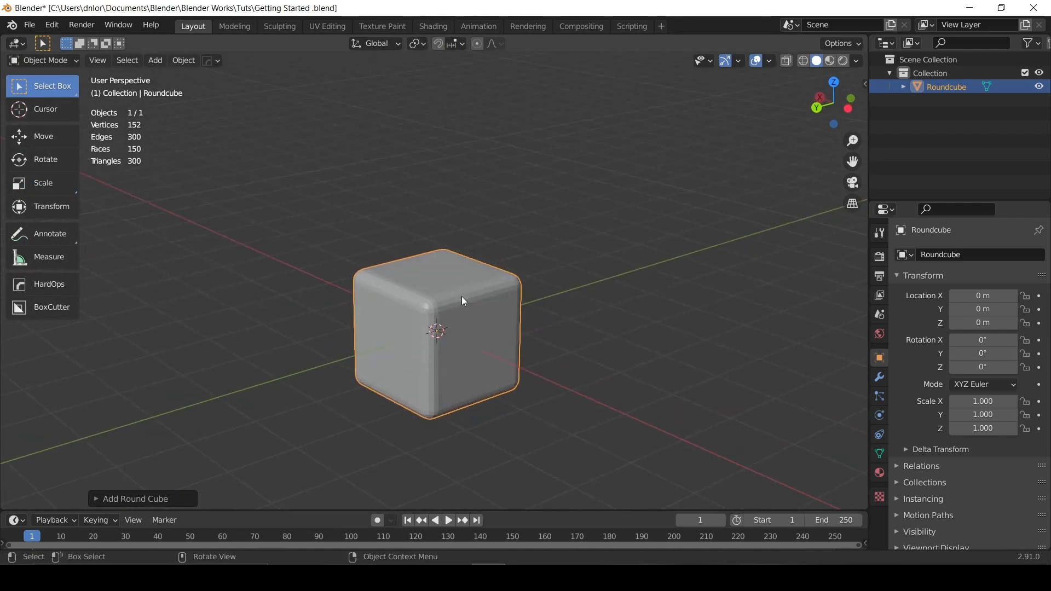
click(131, 498)
click(196, 167)
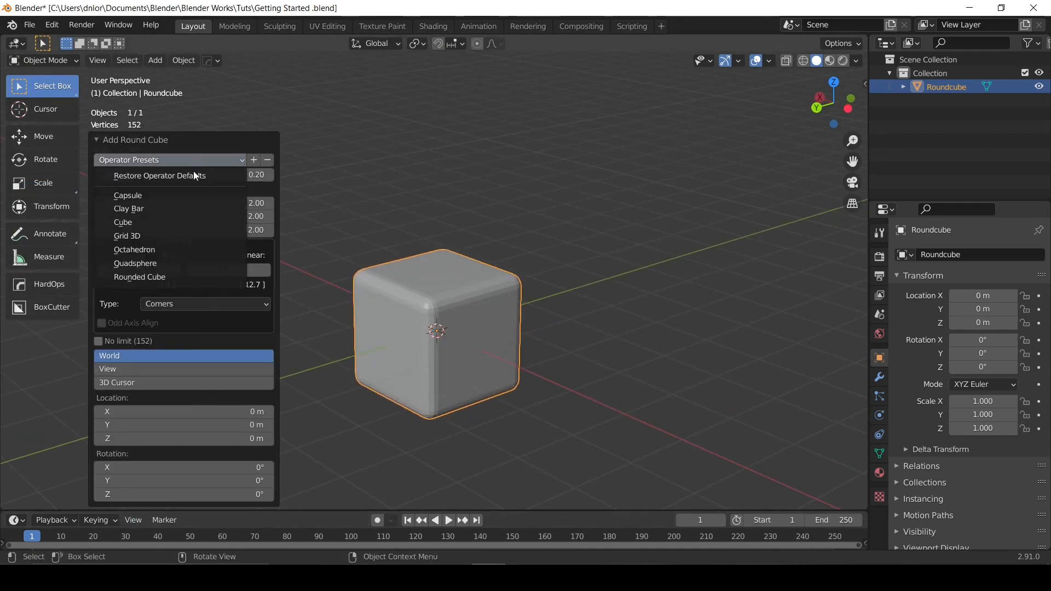
click(137, 265)
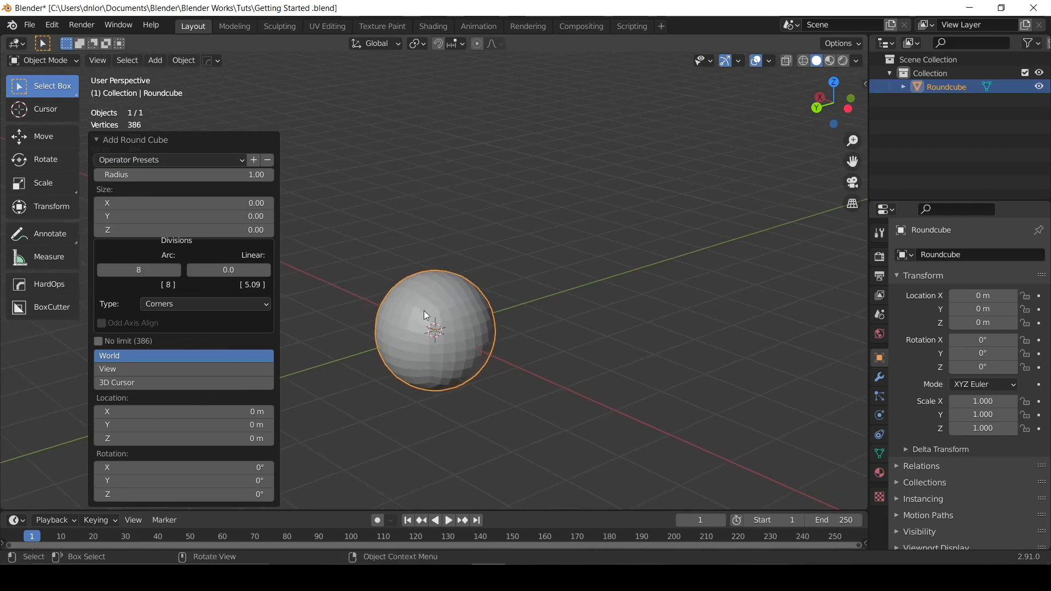
scroll(556, 324, up, 2)
shift+middle_drag(375, 313, 542, 307)
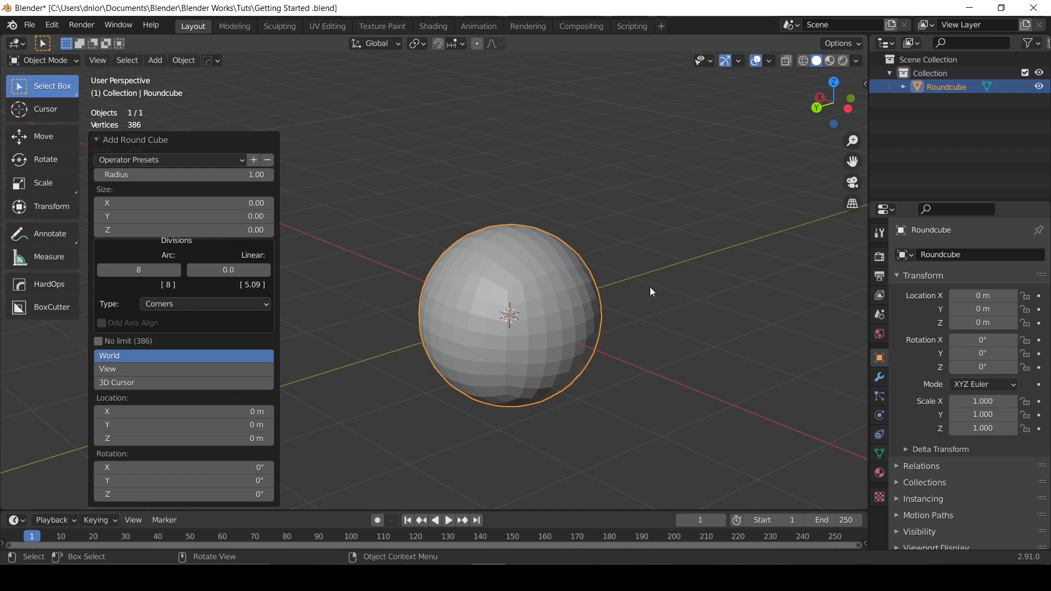
click(651, 304)
shift+middle_drag(620, 284, 565, 278)
click(459, 257)
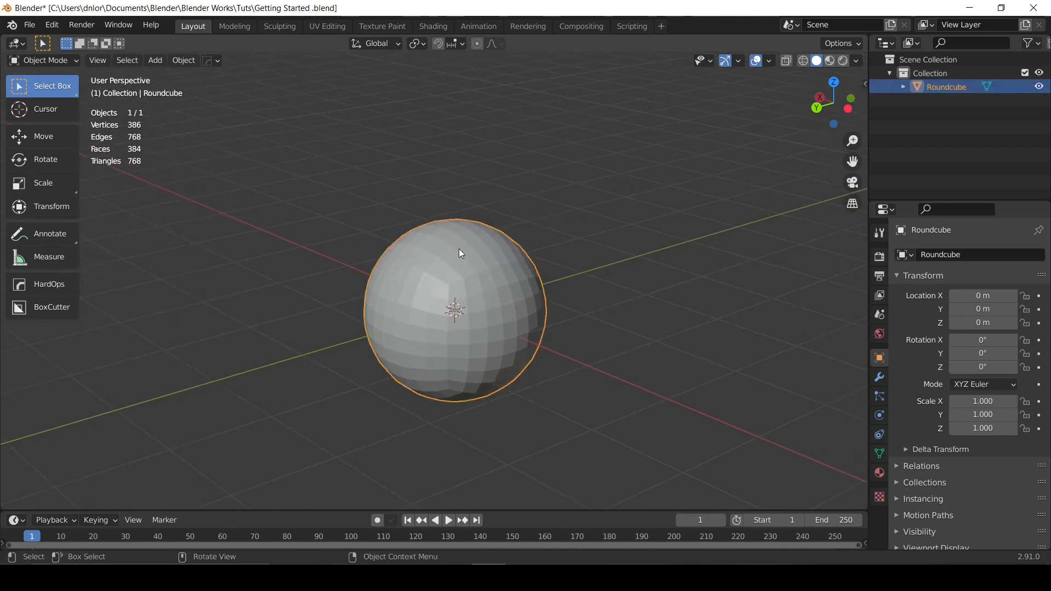
Change the viewport's solid shading lighting from Studio to MatCap.
click(857, 62)
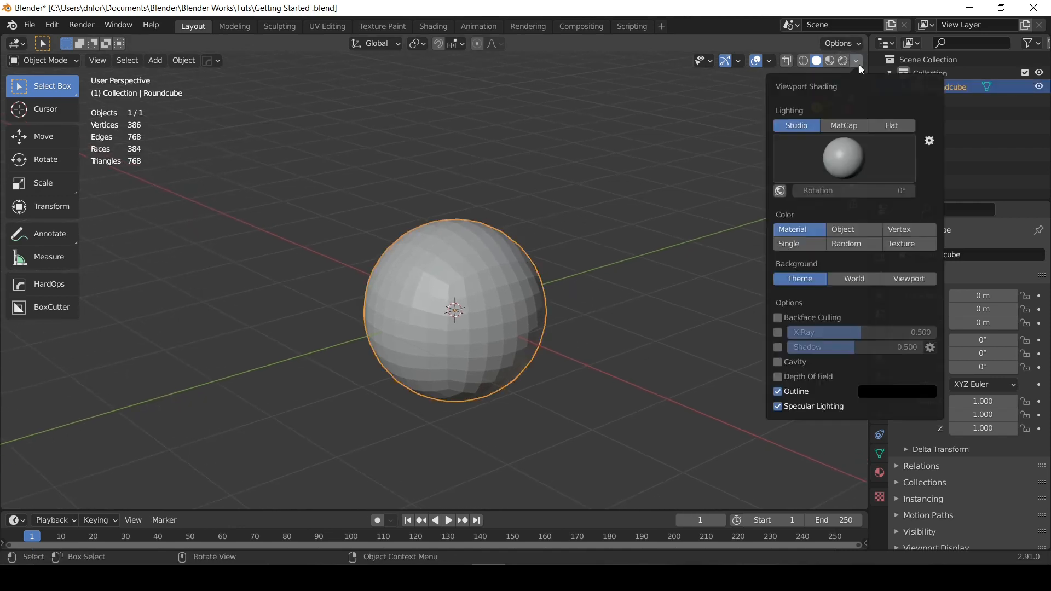
click(844, 126)
click(820, 166)
click(645, 206)
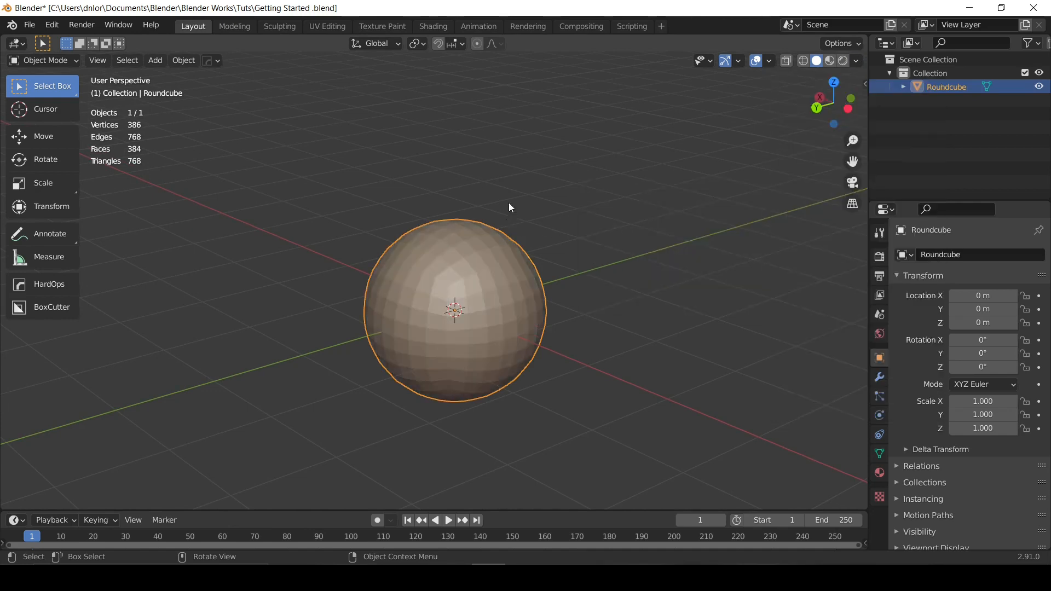
Add a Subdivision Surface modifier to the sphere and set its viewport level to 3.
shift+middle_drag(504, 239, 535, 204)
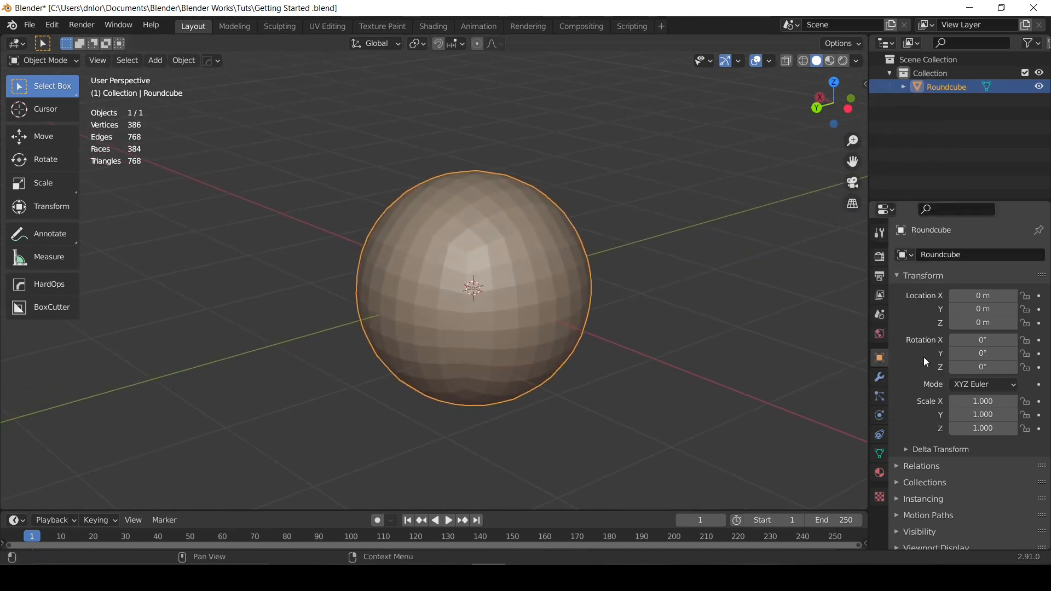
click(881, 378)
click(928, 256)
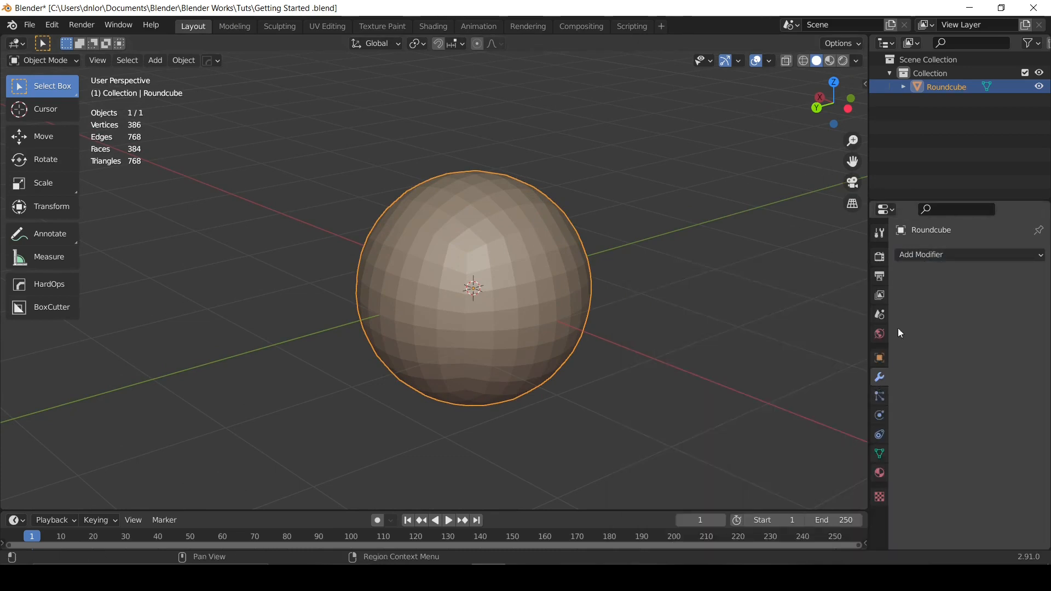
click(928, 254)
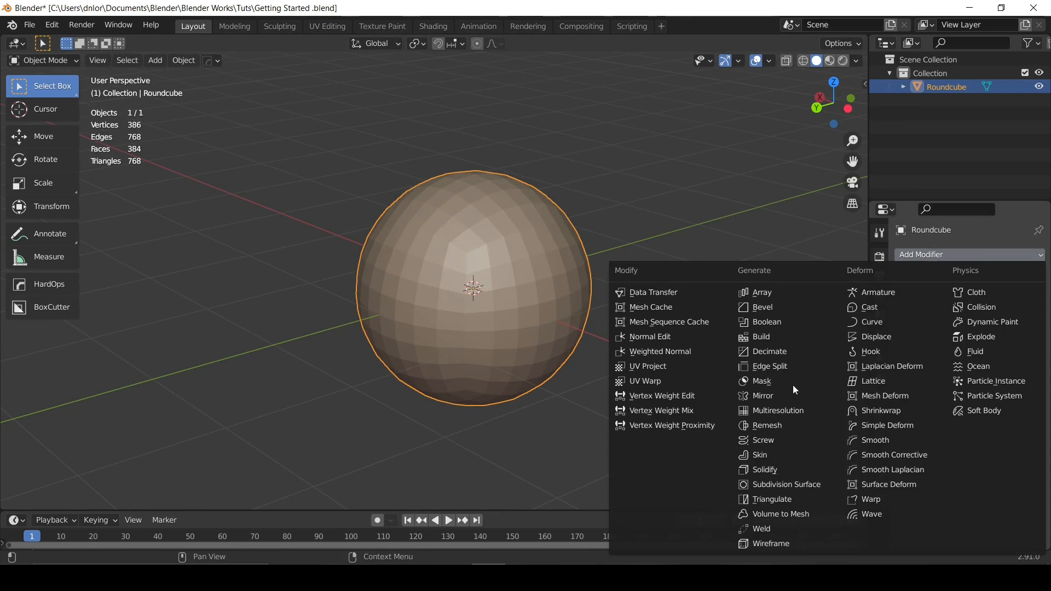
click(783, 485)
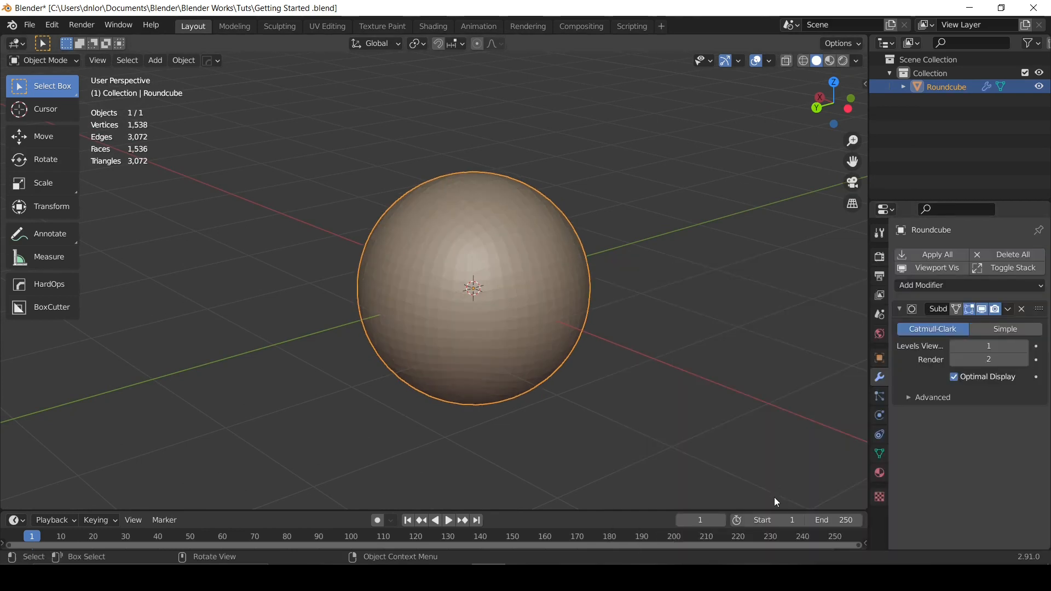
click(1024, 347)
click(1024, 347)
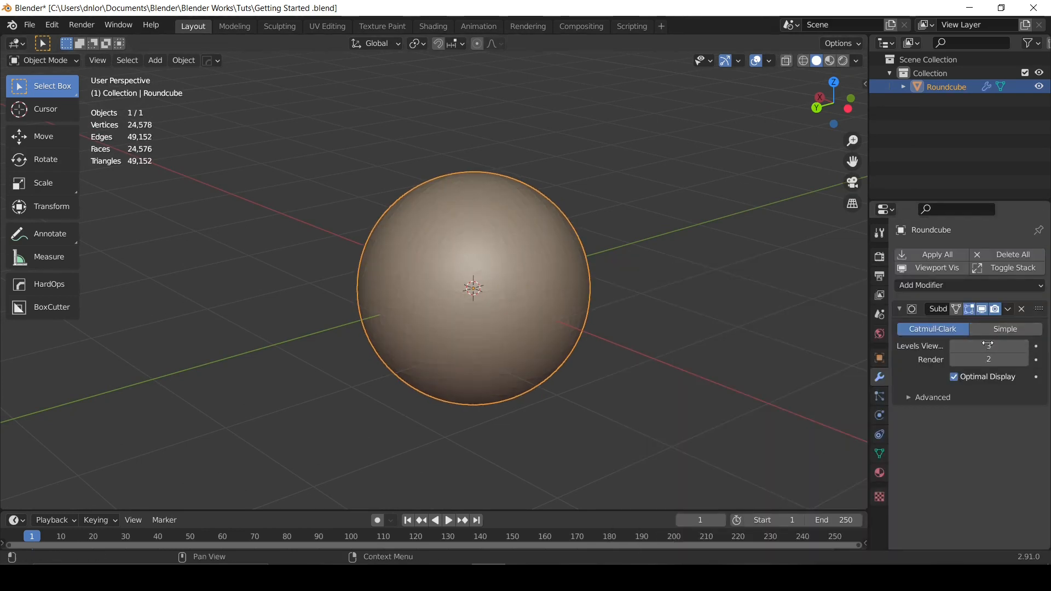
Apply the sphere's Subdivision Surface modifier and shade the sphere smooth.
click(942, 257)
key(z)
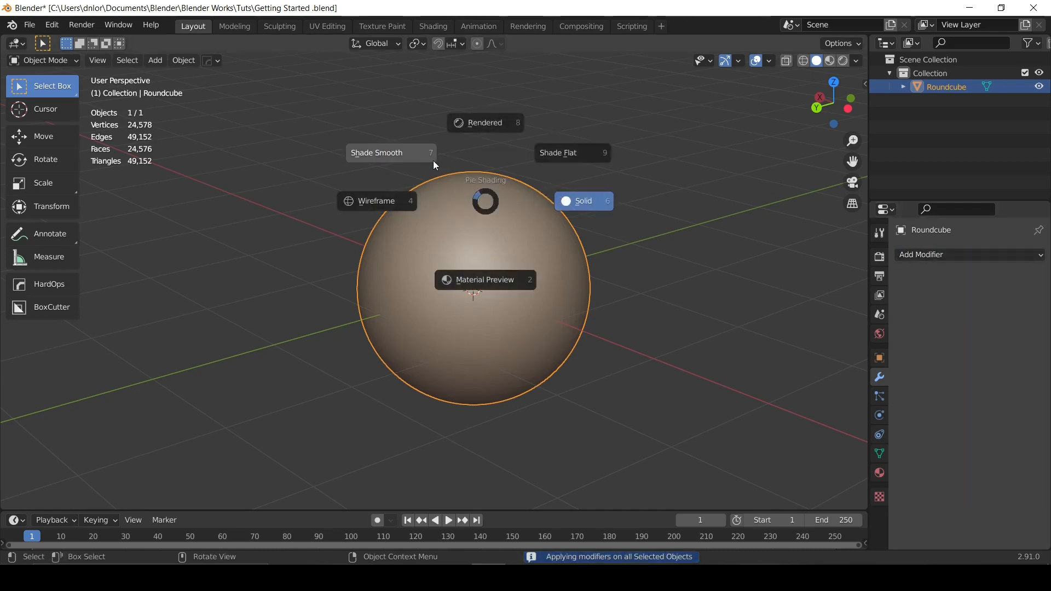
click(389, 160)
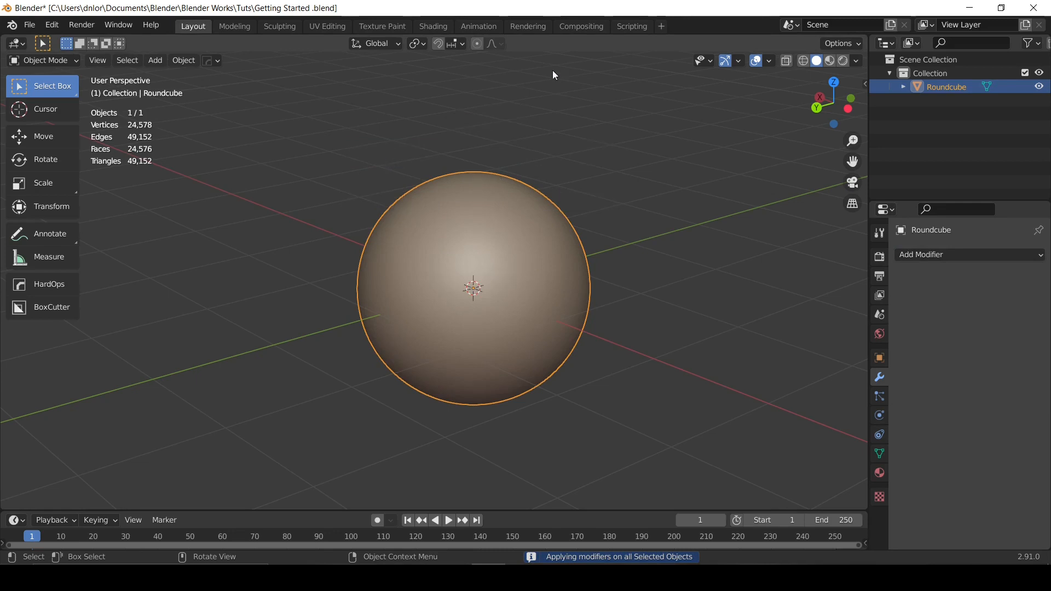
middle_drag(448, 133, 542, 223)
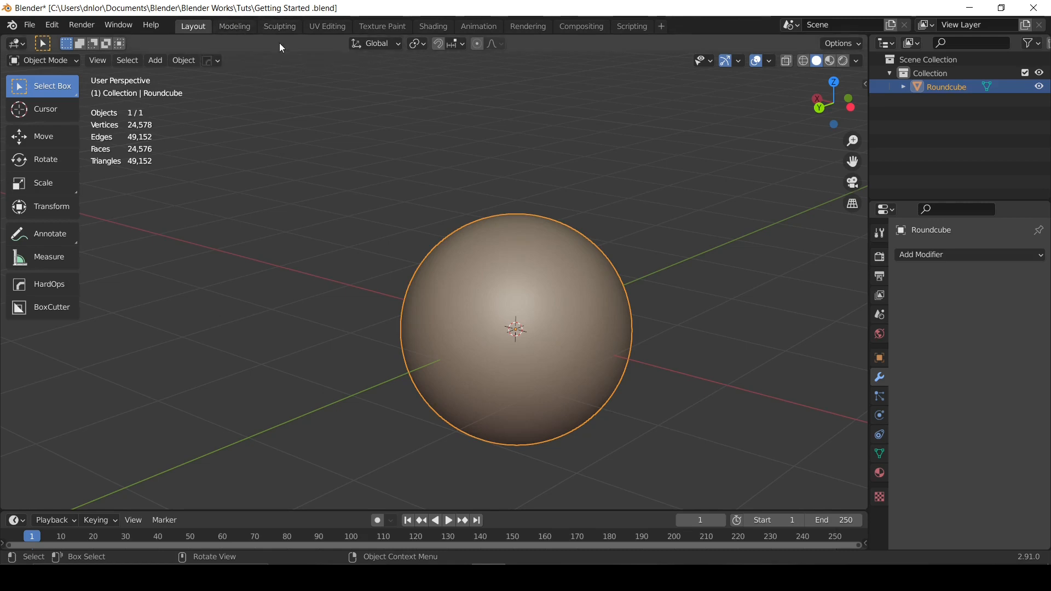
Examine the sphere's dense mesh up close in the Modeling workspace and look at the Texture Paint workspace.
click(235, 27)
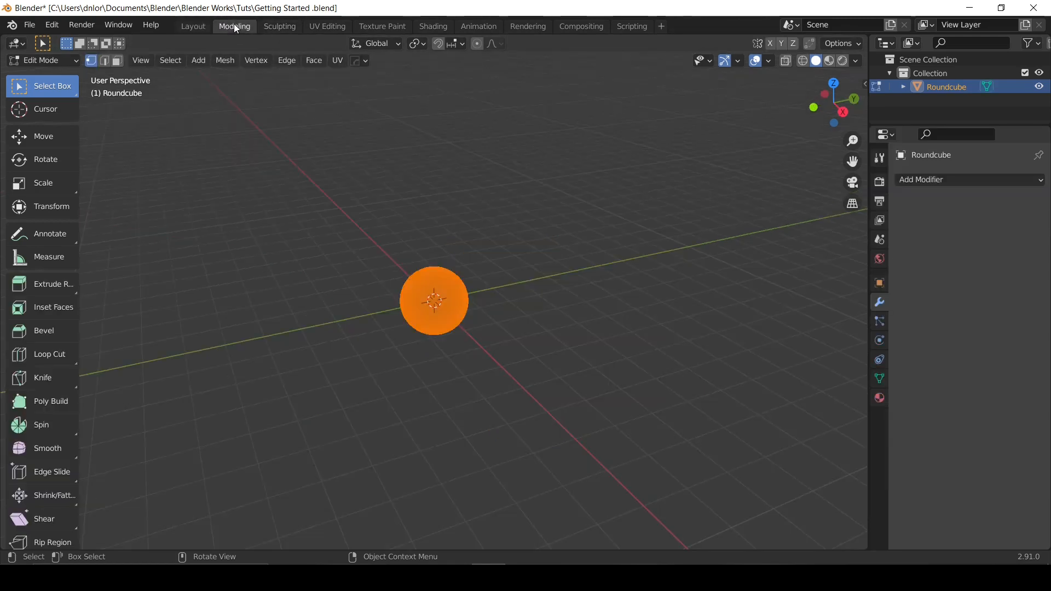
scroll(435, 274, up, 6)
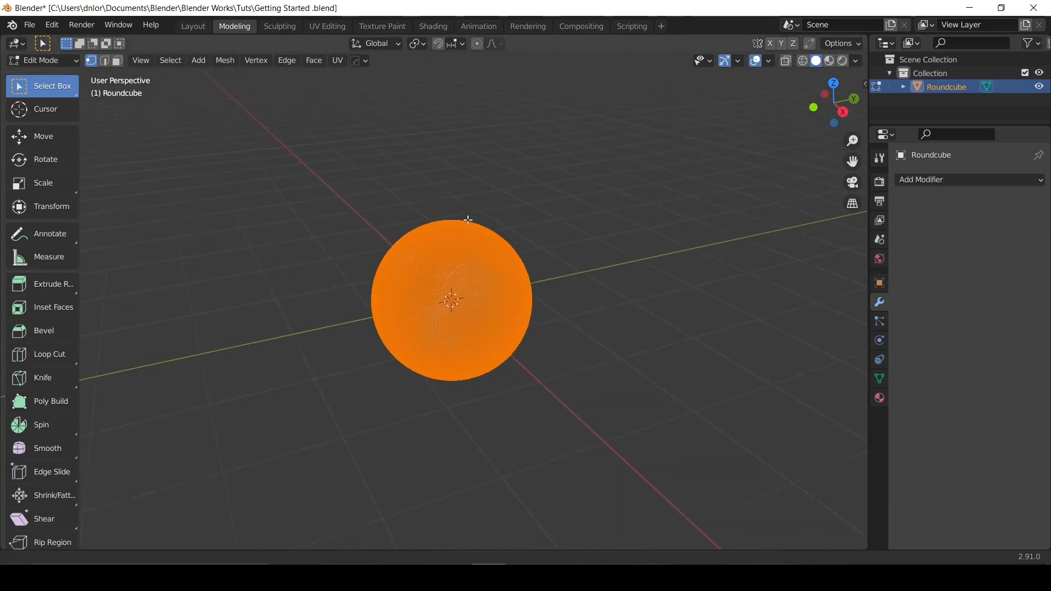
scroll(461, 219, up, 2)
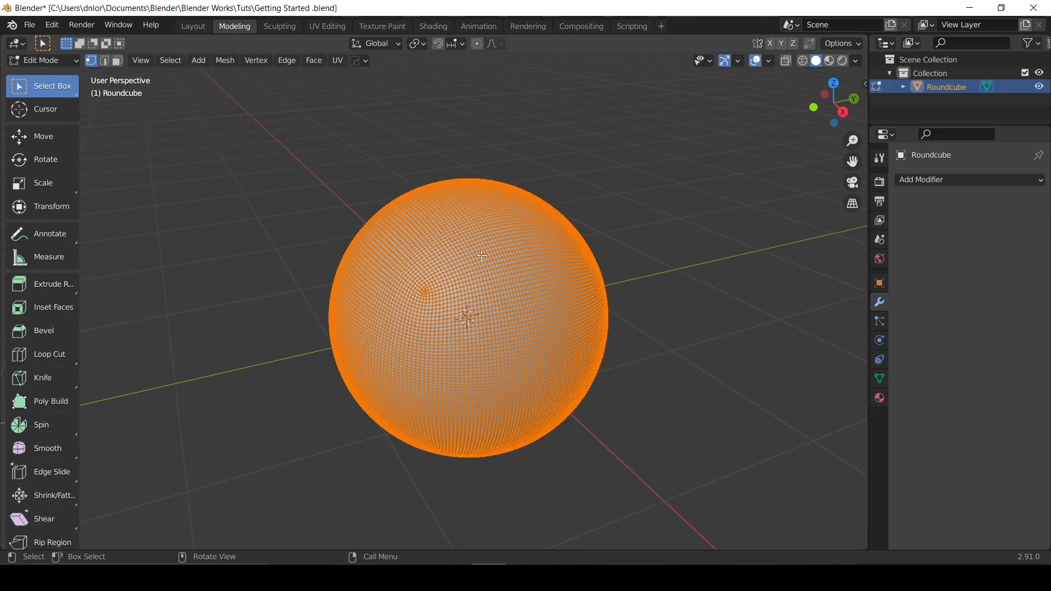
middle_drag(460, 253, 466, 230)
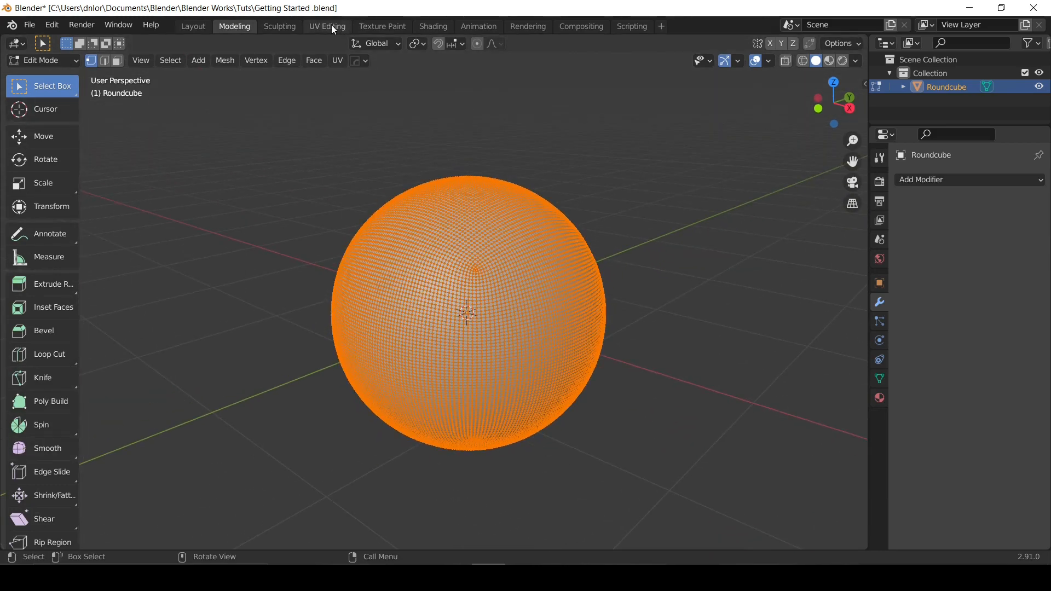
click(384, 27)
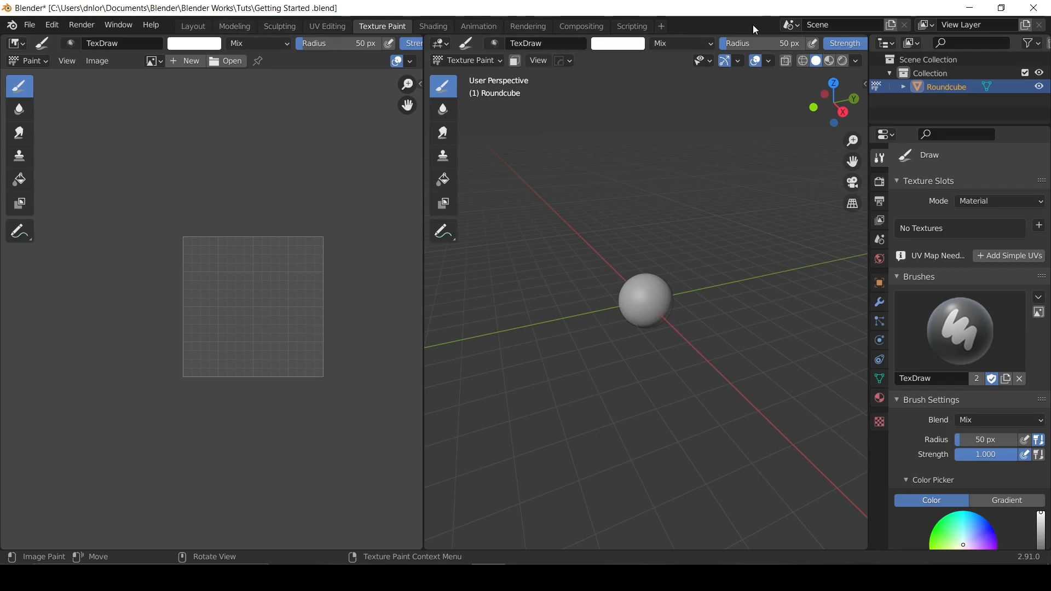
Switch to the Sculpting workspace and collapse the Draw brush's Brush Settings section.
click(280, 26)
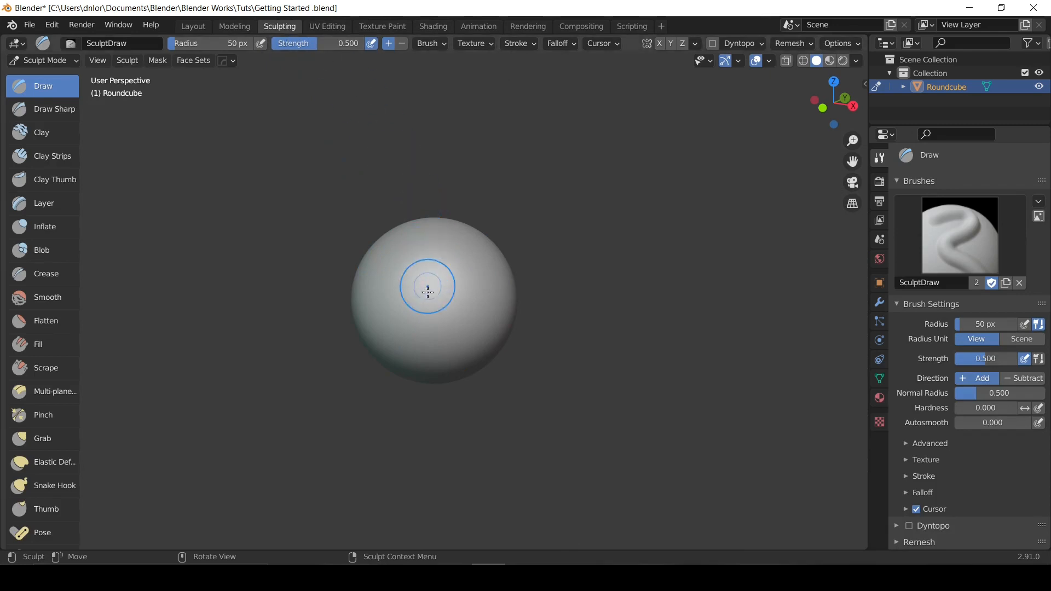
scroll(403, 286, up, 2)
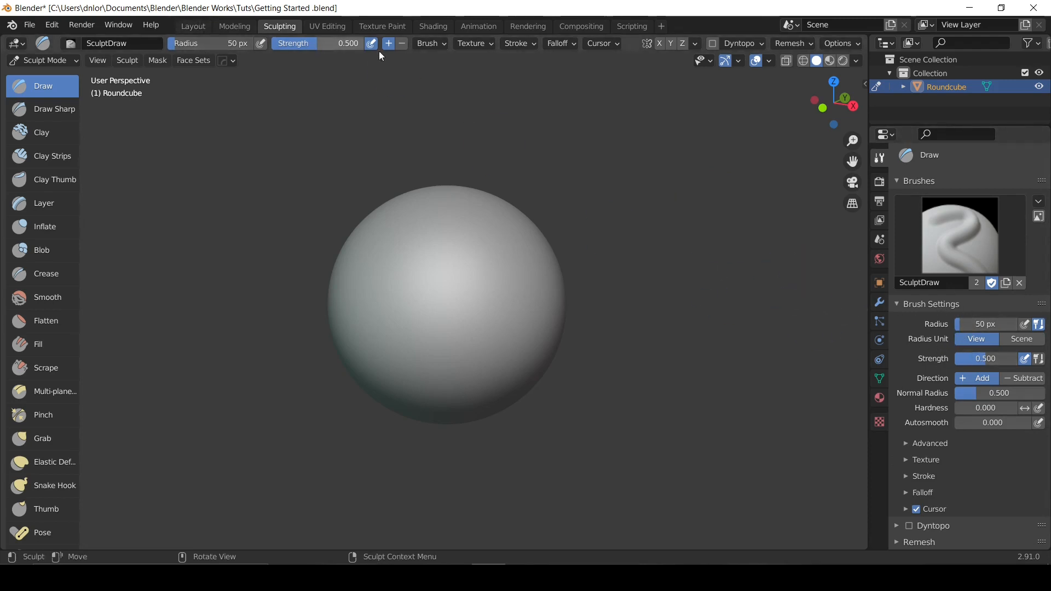
click(939, 305)
click(936, 323)
click(943, 322)
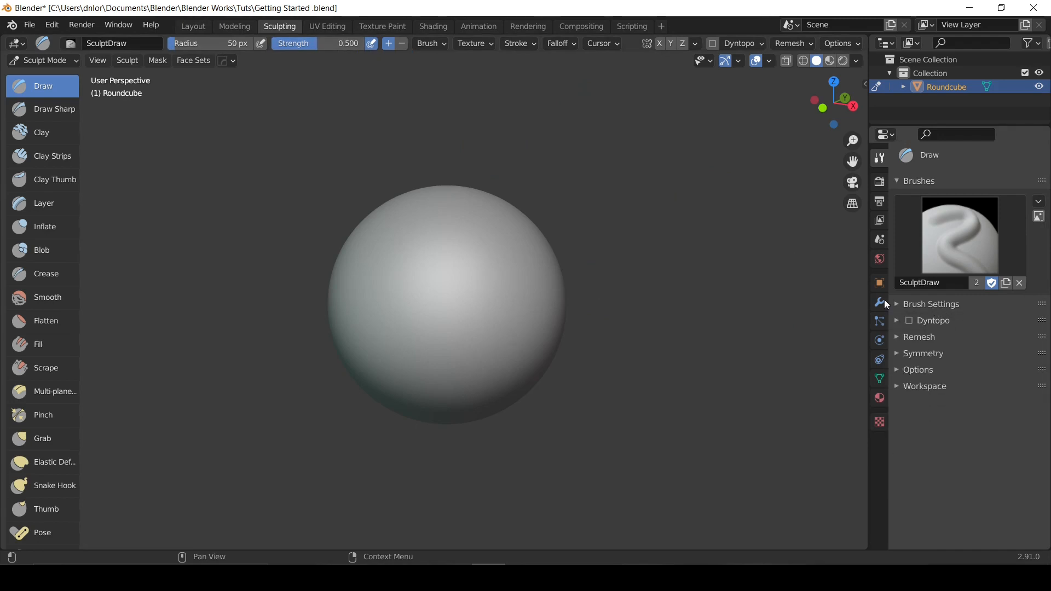
shift+middle_drag(405, 54, 485, 184)
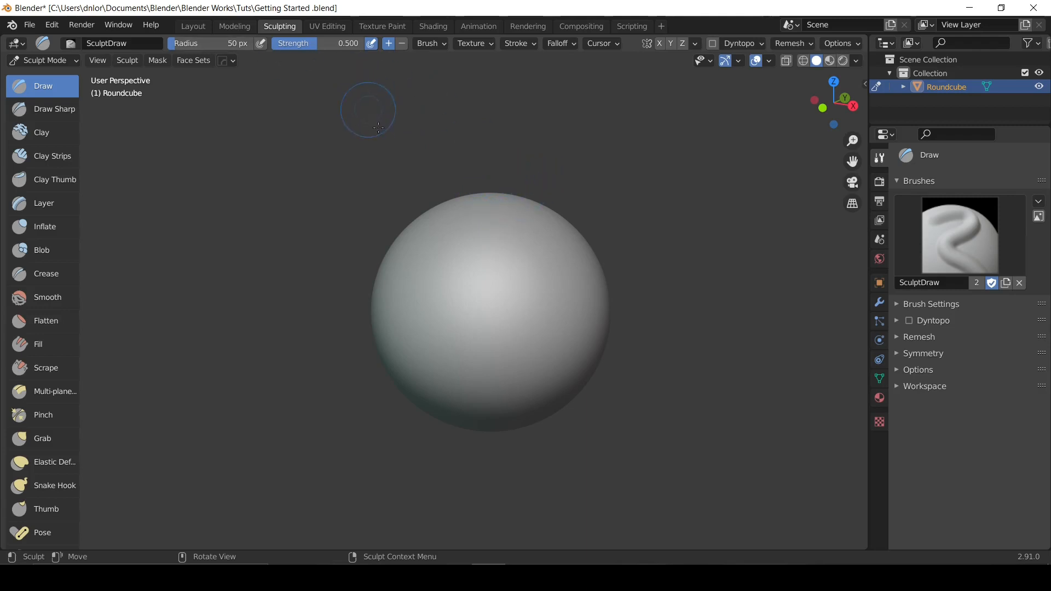
shift+middle_drag(448, 221, 467, 171)
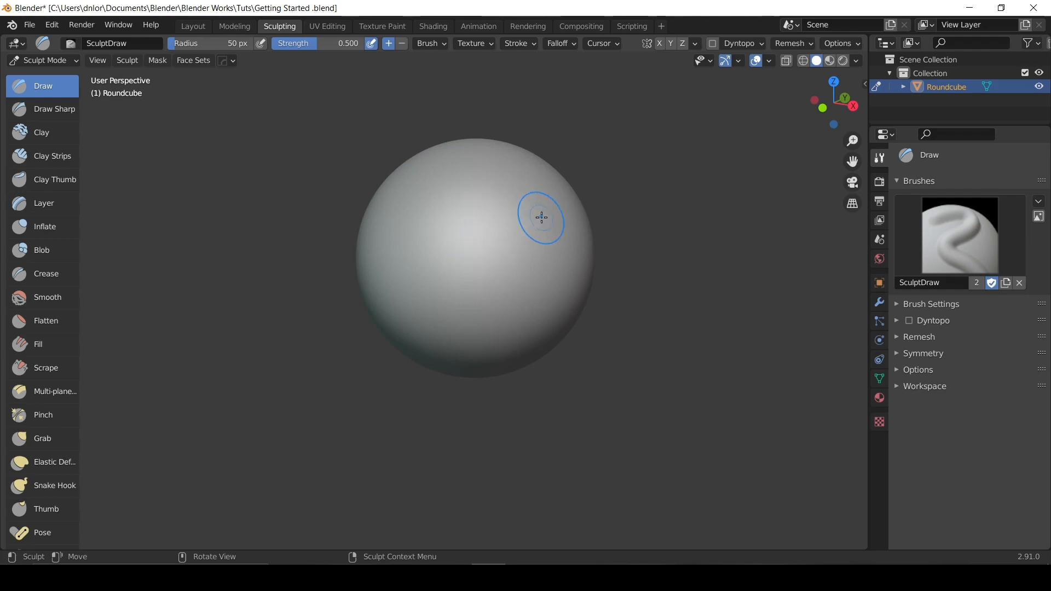
Try the Grab brush at a 50 px radius along the sphere's lower-left edge and undo the pulls.
key(g)
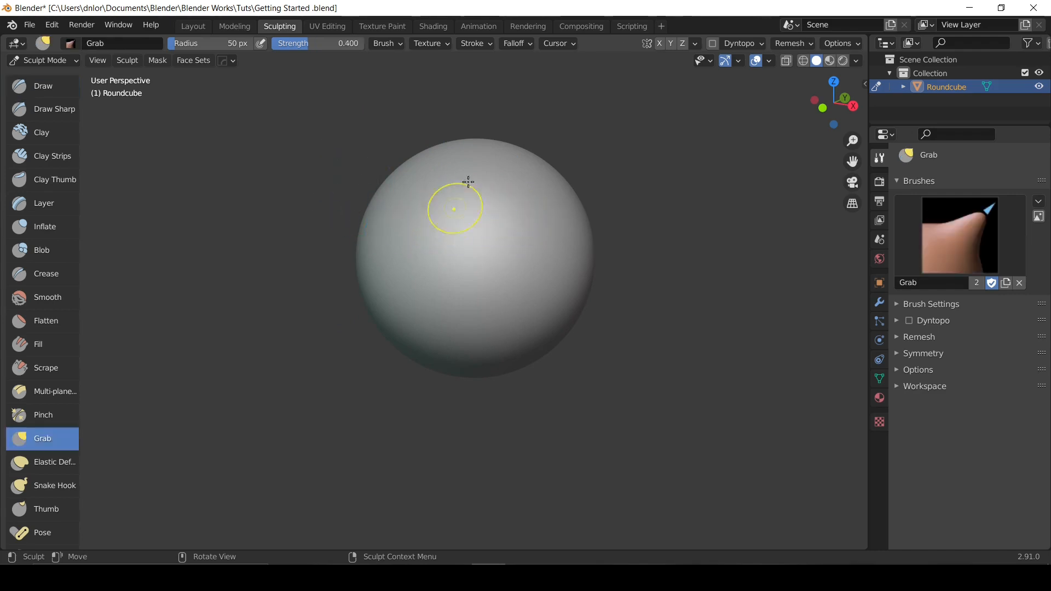
mouse_move(482, 186)
middle_down()
mouse_move(493, 192)
mouse_move(488, 234)
mouse_move(472, 211)
mouse_move(411, 300)
middle_up()
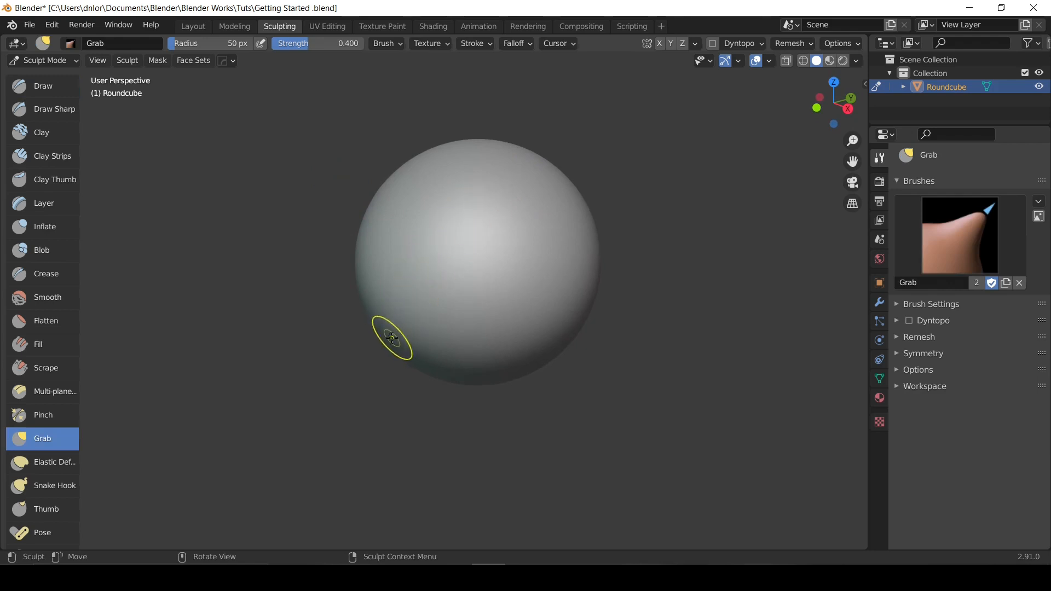
mouse_move(392, 337)
mouse_down()
mouse_move(377, 356)
mouse_move(393, 316)
mouse_move(382, 342)
mouse_up()
drag(460, 265, 472, 288)
key(ctrl+z)
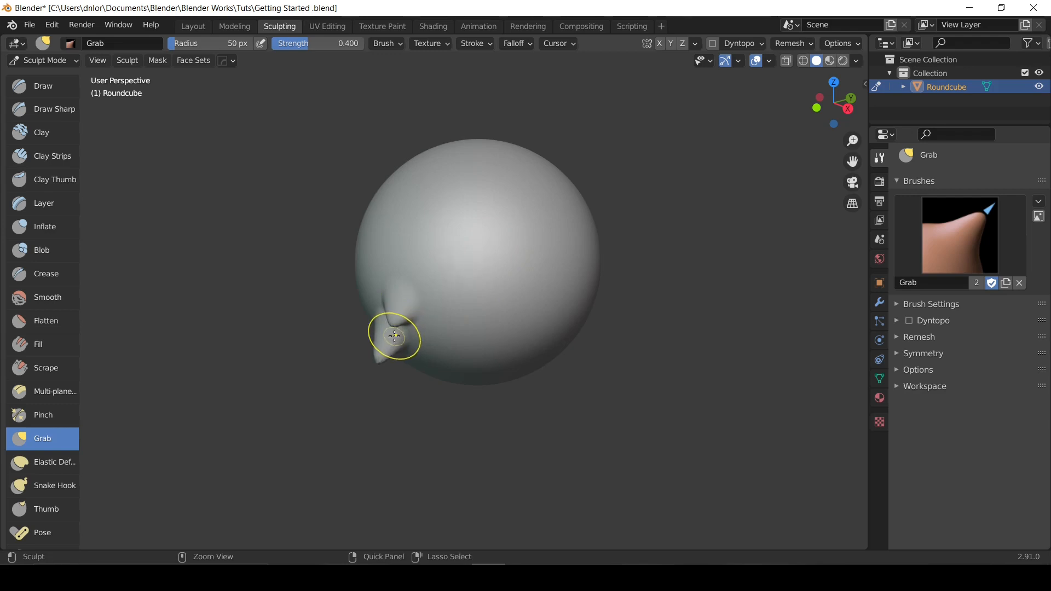
key(ctrl+z)
key(ctrl+z)
drag(384, 290, 371, 312)
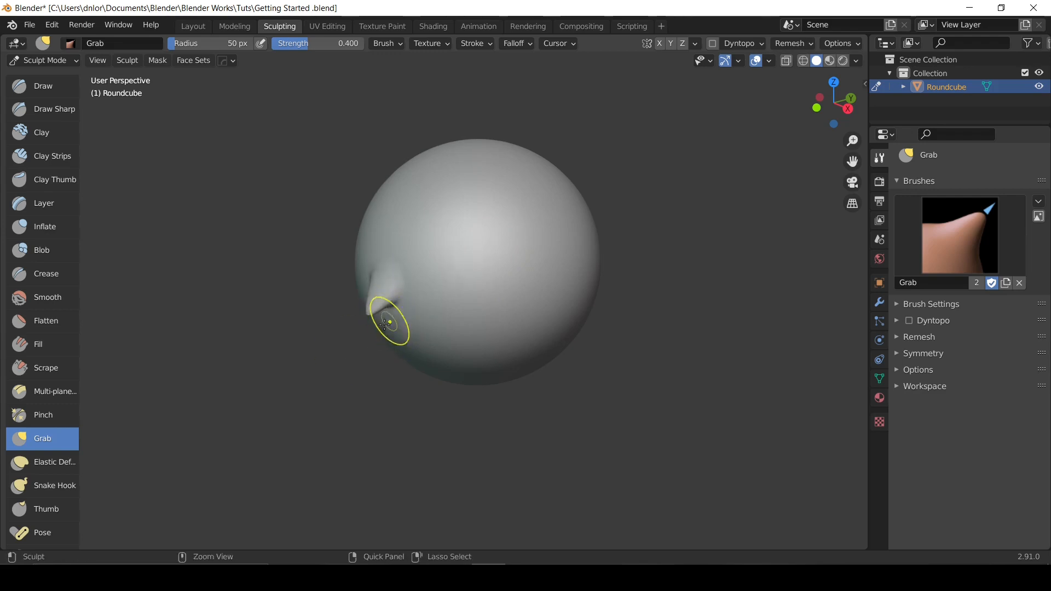
key(ctrl+z)
mouse_move(373, 261)
mouse_down()
mouse_move(363, 286)
mouse_move(382, 316)
mouse_up()
key(ctrl+z)
key(ctrl+z)
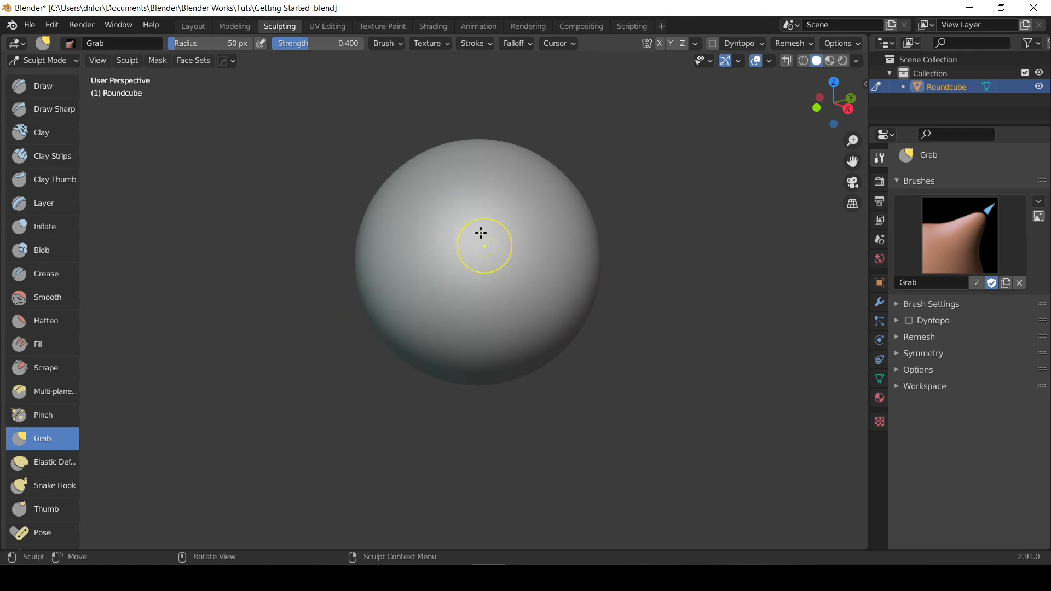
Enlarge the Grab brush radius to 151 px, test a pull on the sphere's lower-left side and undo it.
key(f)
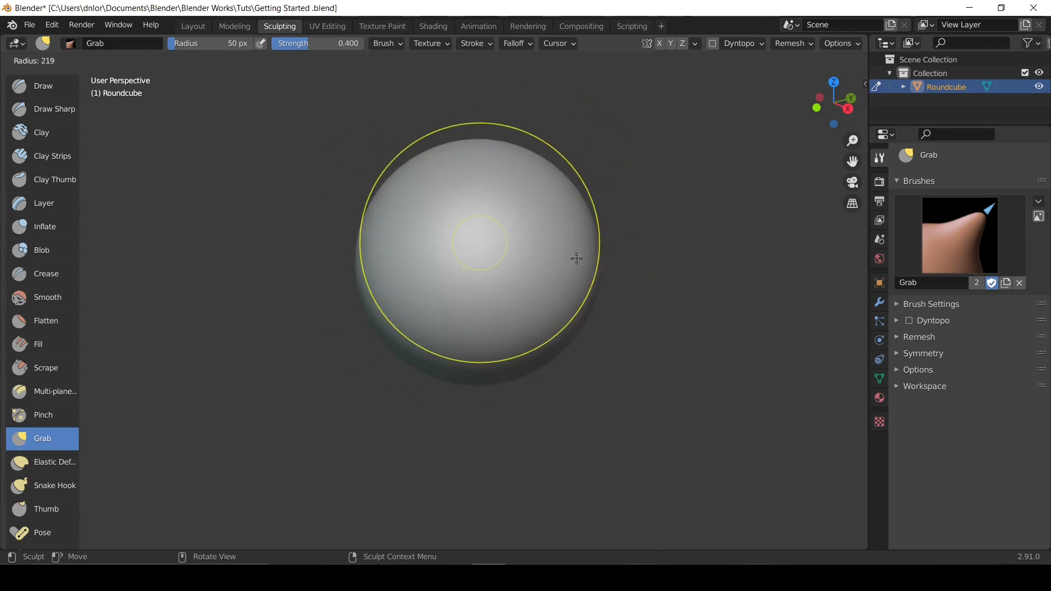
click(532, 258)
drag(381, 326, 370, 365)
key(ctrl+z)
key(ctrl+z)
key(ctrl+z)
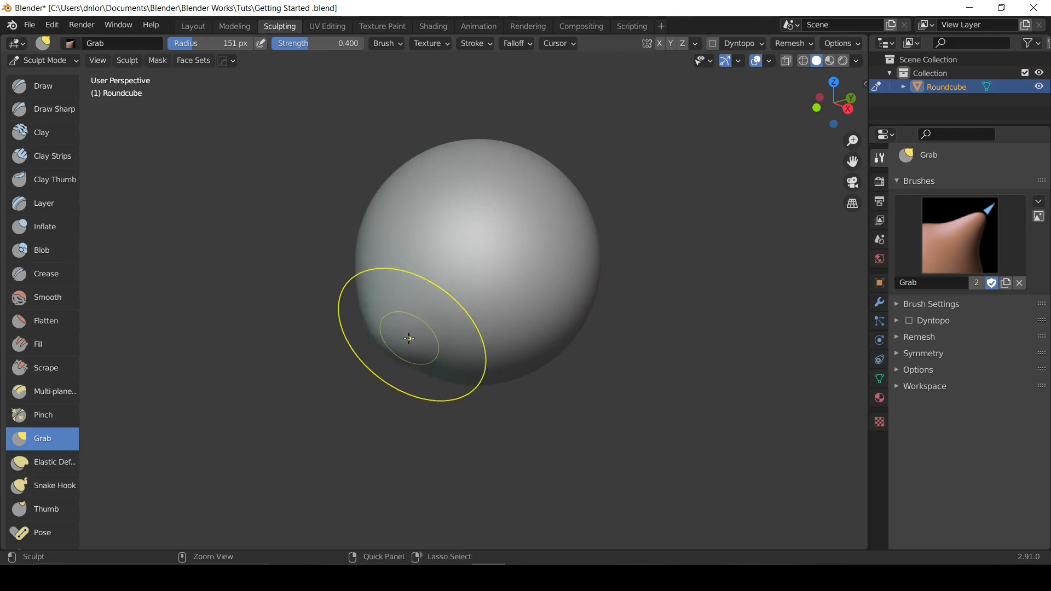
Return the sphere from Texture Paint mode to Sculpt Mode.
click(118, 62)
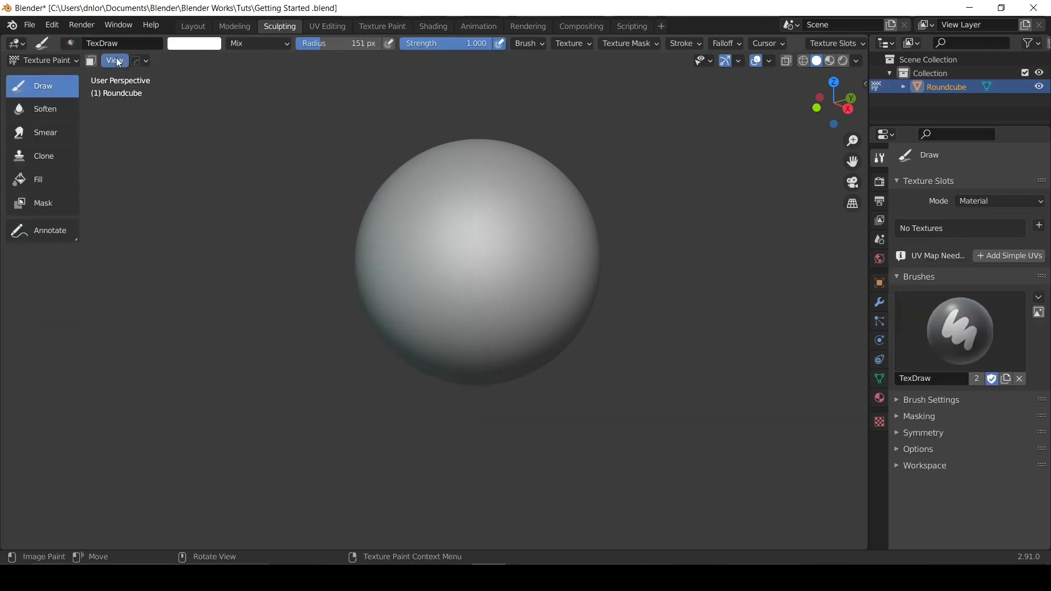
click(67, 66)
click(67, 107)
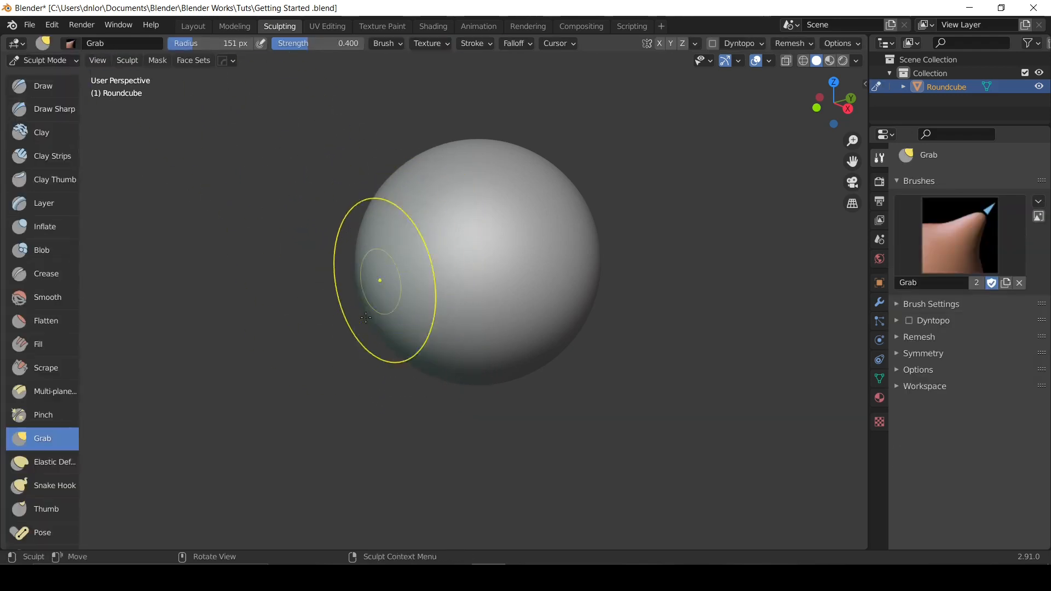
Set the Grab brush radius to 252 px, pull the sphere's lower-left side outward and undo the deformation.
key(f)
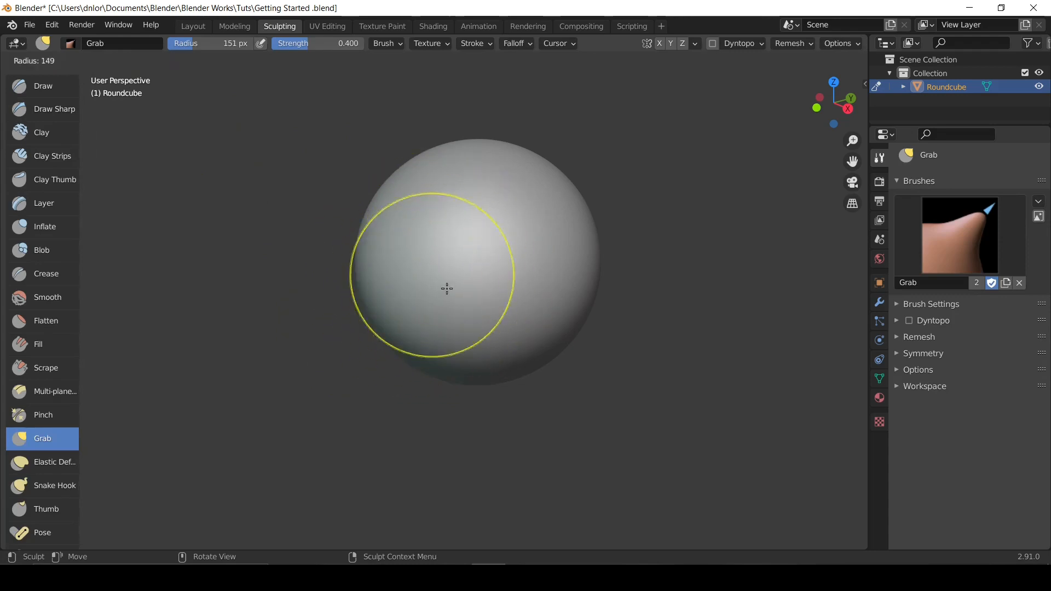
click(490, 276)
mouse_move(389, 320)
mouse_down()
mouse_move(373, 347)
mouse_move(376, 383)
mouse_up()
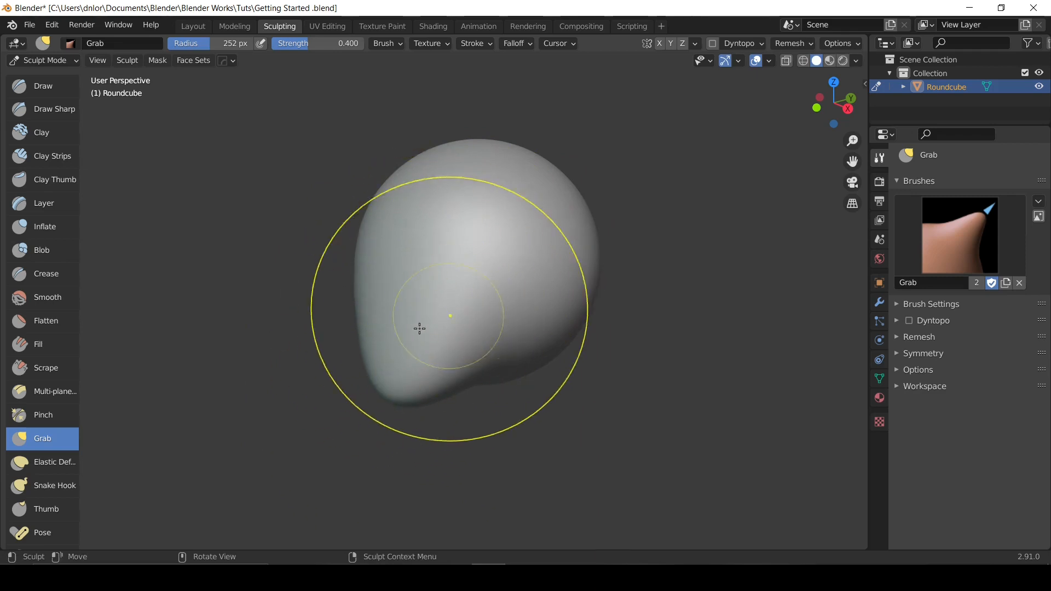
mouse_move(409, 329)
middle_down()
mouse_move(640, 331)
mouse_move(411, 320)
middle_up()
key(ctrl+z)
key(ctrl+z)
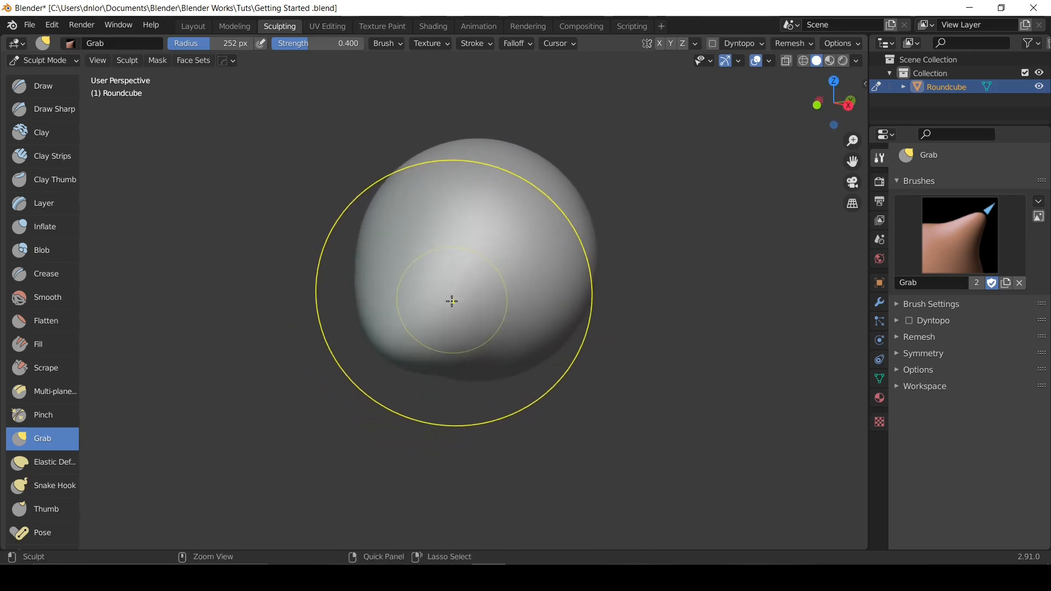
key(ctrl+z)
key(ctrl+z)
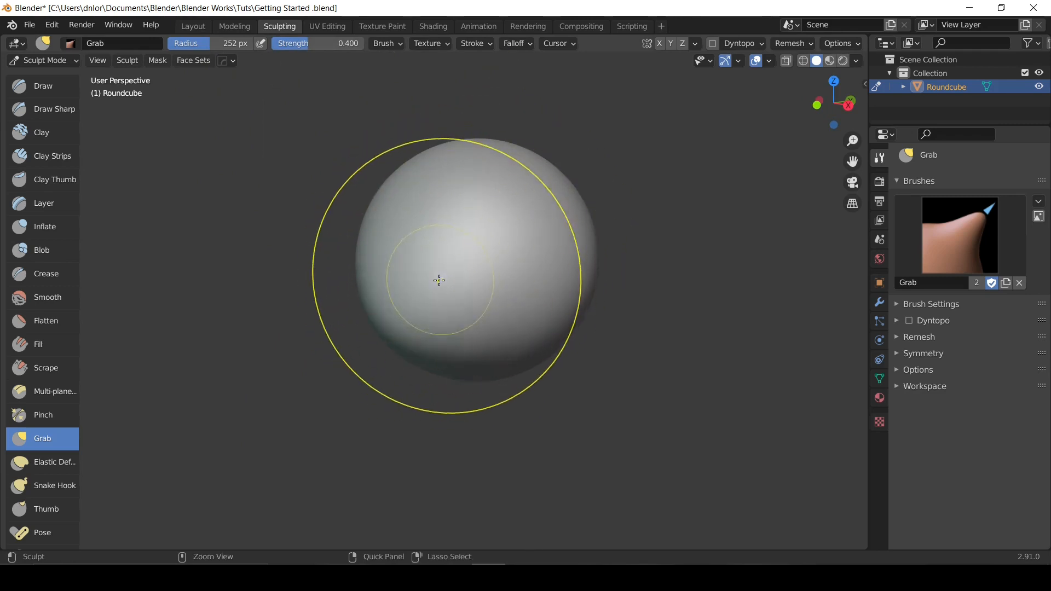
Raise a round bump on the sphere with the Clay brush at a 118 px radius.
middle_drag(448, 259, 498, 262)
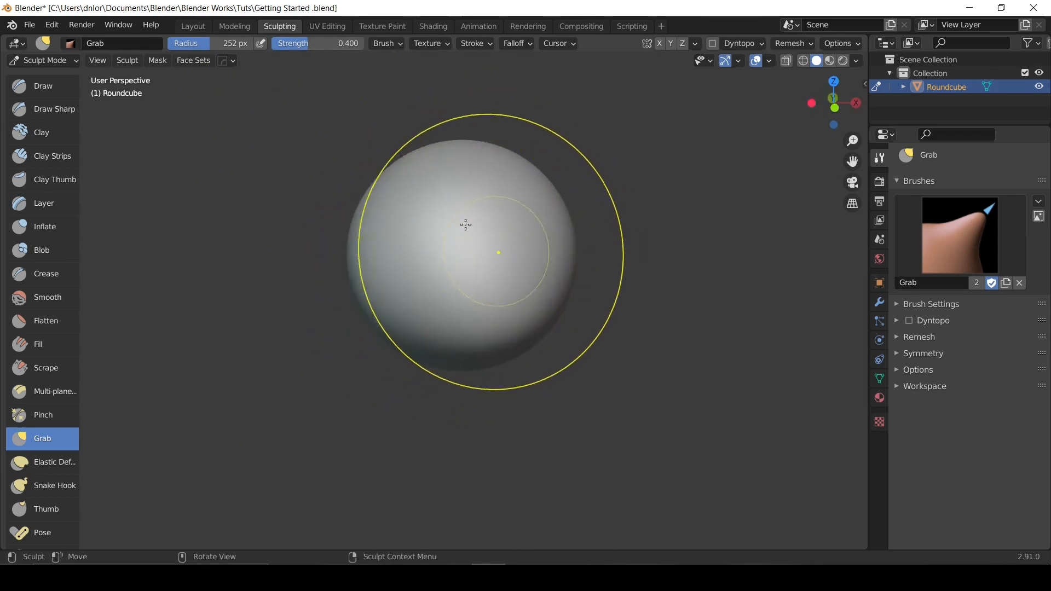
mouse_move(443, 178)
middle_down()
mouse_move(460, 213)
mouse_move(408, 188)
middle_up()
key(c)
key(f)
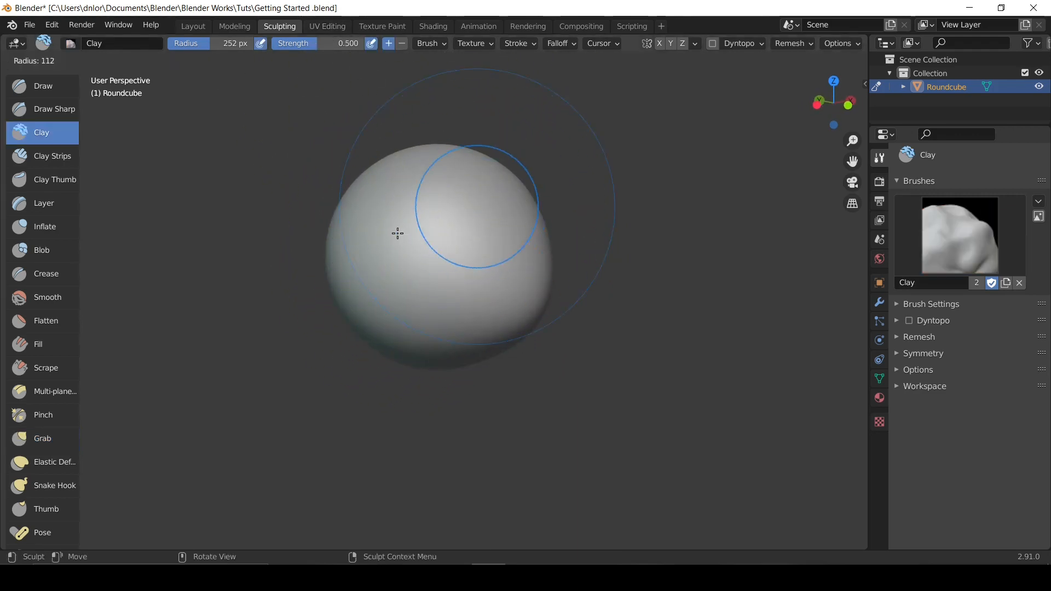
click(433, 212)
scroll(460, 204, up, 3)
key(f)
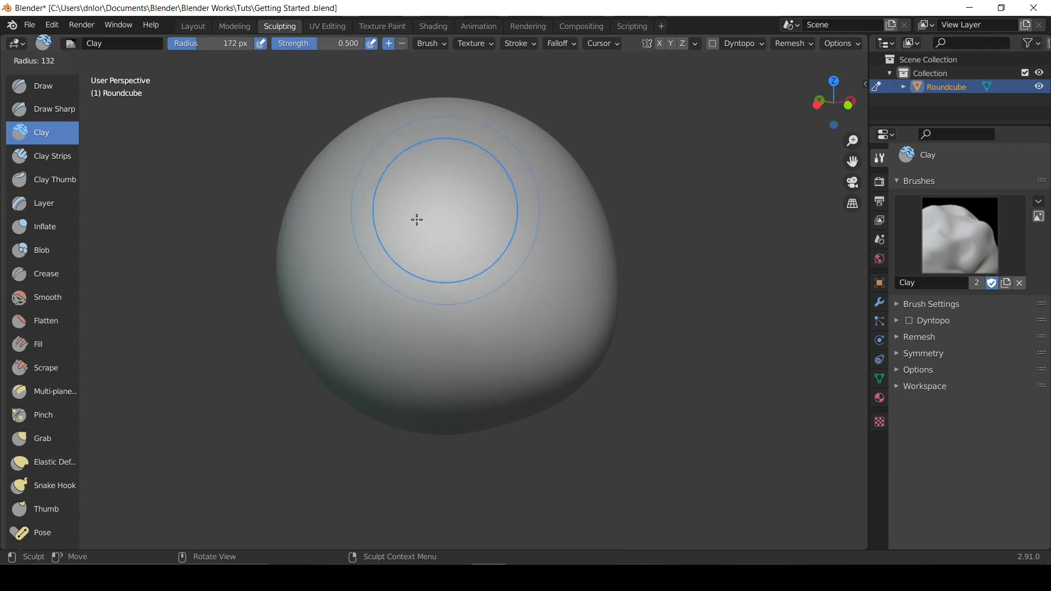
click(415, 206)
mouse_move(417, 203)
mouse_down()
mouse_move(427, 195)
mouse_move(431, 204)
mouse_move(416, 202)
mouse_up()
mouse_move(414, 219)
middle_down()
mouse_move(492, 208)
mouse_move(437, 208)
mouse_move(382, 237)
mouse_move(427, 230)
middle_up()
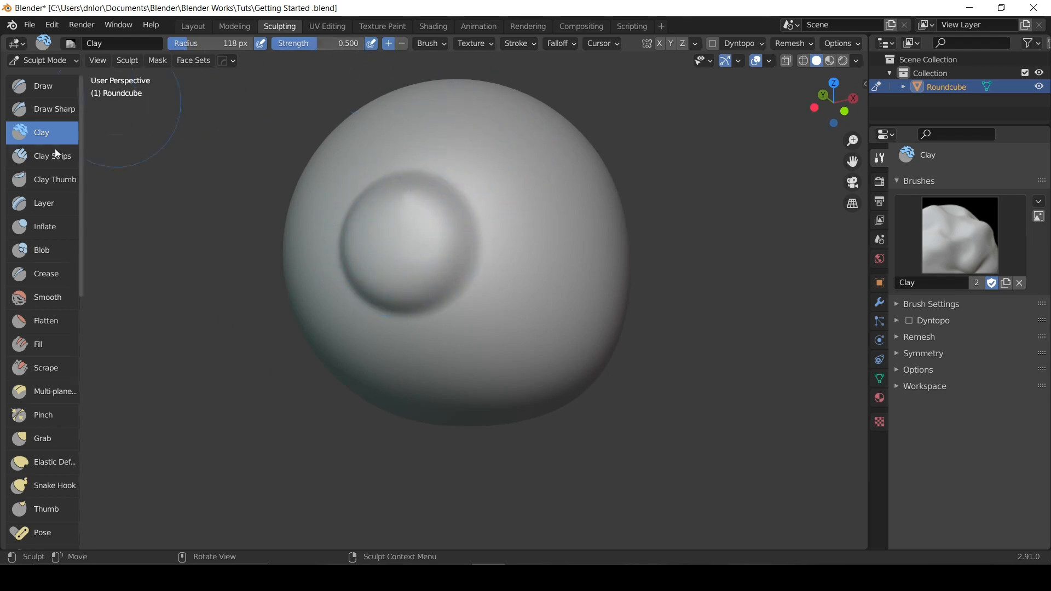
Set the Clay brush strength to 1.000 and build up a second bump beside the first.
drag(305, 49, 361, 48)
middle_drag(581, 234, 511, 218)
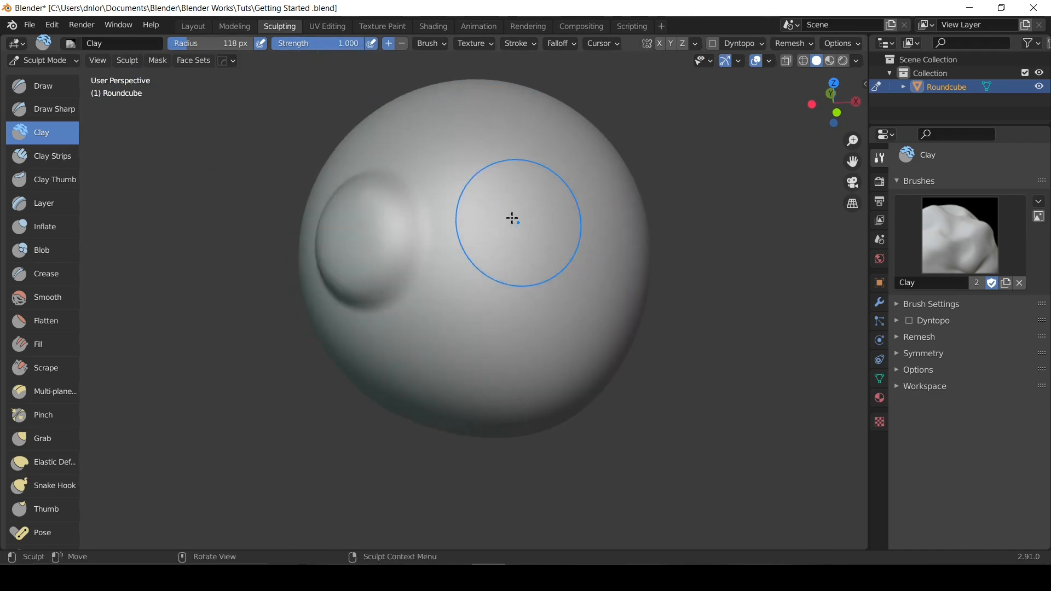
mouse_move(511, 218)
mouse_down()
mouse_move(490, 237)
mouse_move(504, 215)
mouse_up()
middle_drag(504, 214, 537, 199)
Try Draw brush strokes on the sphere and undo all sculpted bumps back to the smooth sphere.
click(43, 86)
middle_drag(328, 136, 364, 199)
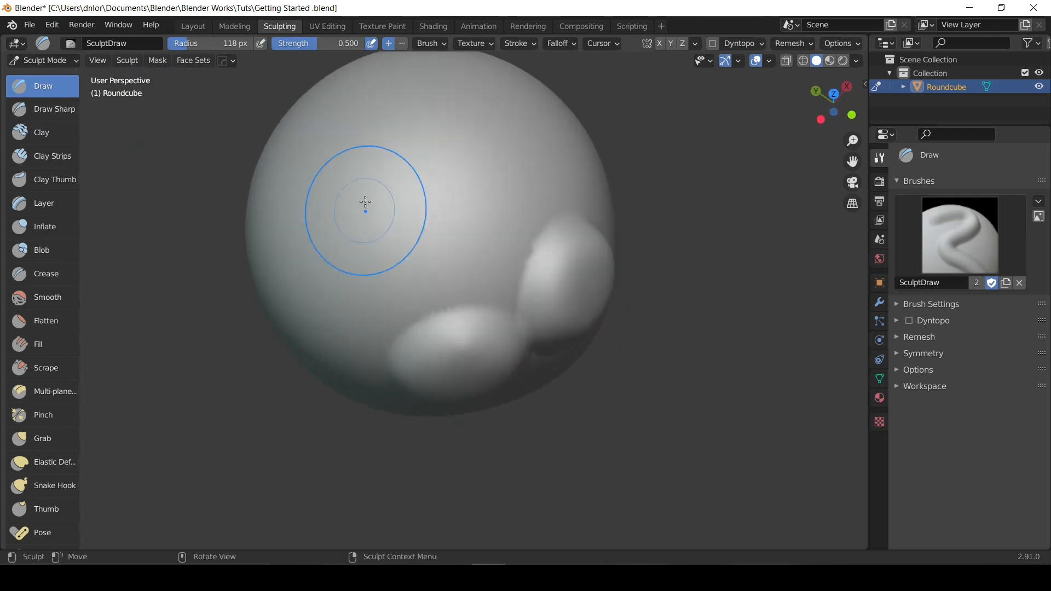
mouse_move(394, 209)
mouse_down()
mouse_move(393, 218)
mouse_move(392, 197)
mouse_up()
mouse_move(391, 197)
middle_down()
mouse_move(413, 146)
mouse_move(290, 94)
middle_up()
middle_drag(391, 148, 343, 160)
drag(485, 132, 495, 143)
middle_drag(504, 150, 488, 99)
key(ctrl+z)
key(ctrl+z)
key(ctrl+z)
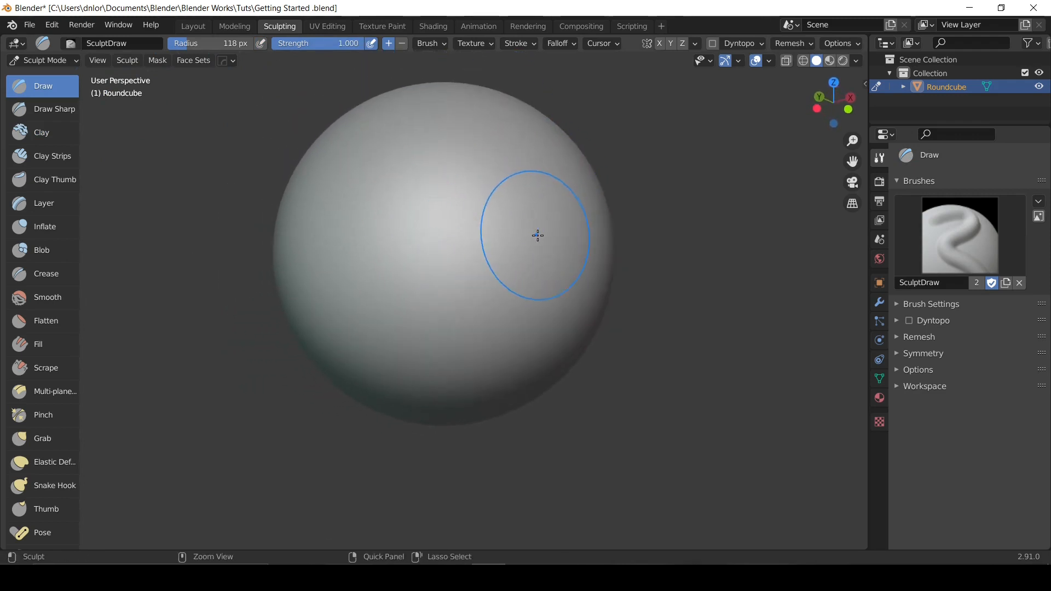
Set the viewport to the front orthographic view and adjust the Draw brush's strength interactively over the sphere.
key(KP_1)
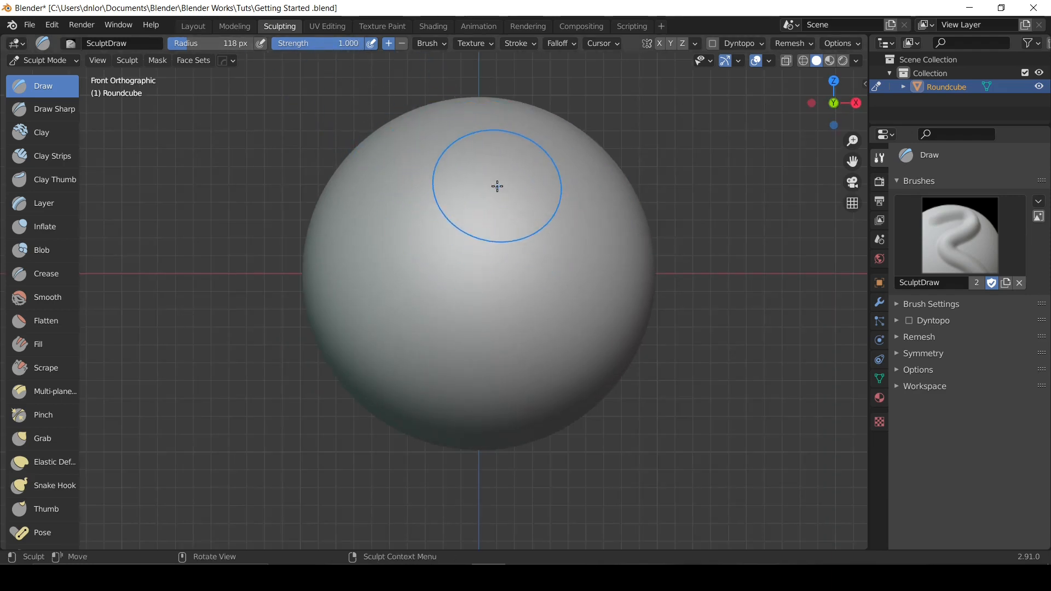
key(shift+f)
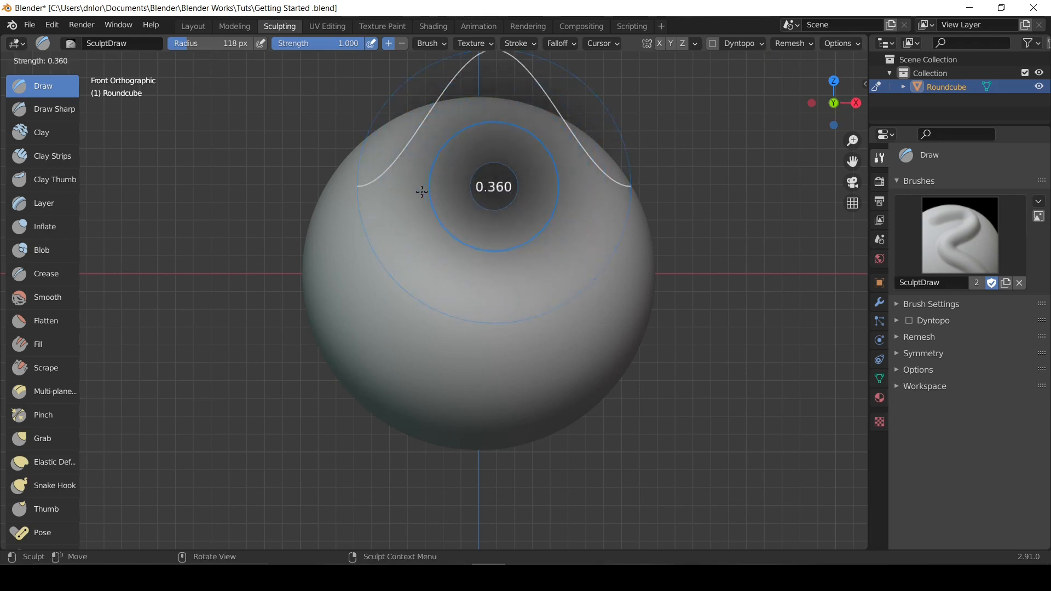
key(ctrl)
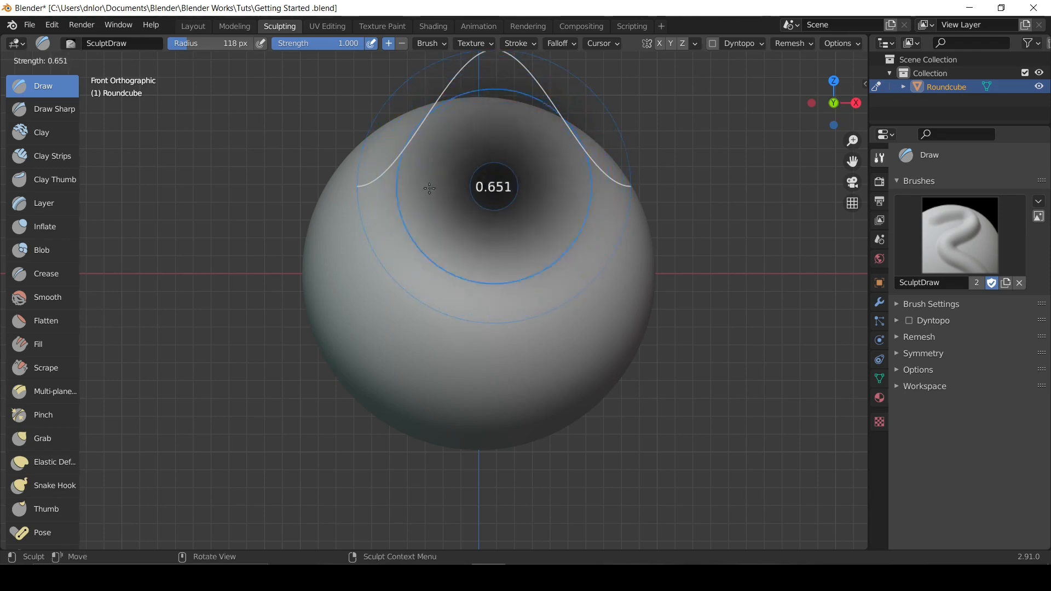
click(417, 183)
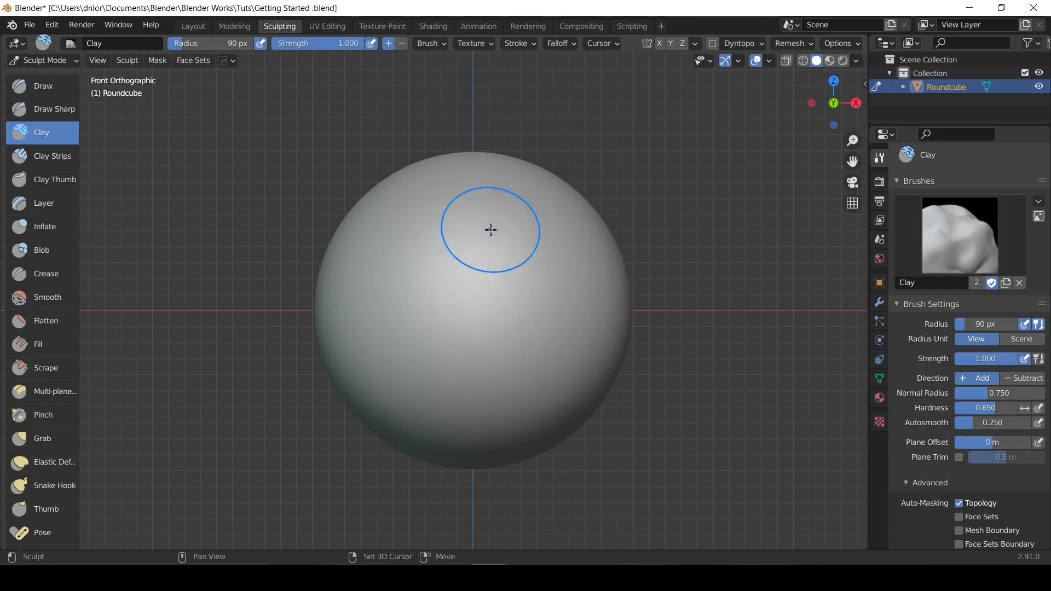
Change the viewport's MatCap to a brown clay-like material.
shift+middle_drag(488, 228, 497, 204)
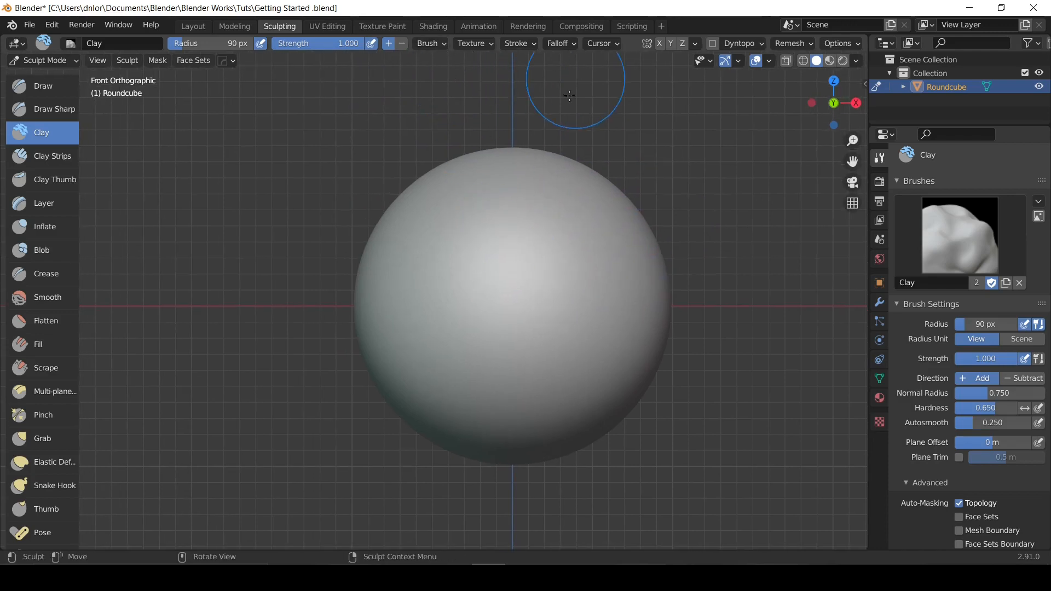
click(857, 60)
click(845, 154)
click(650, 206)
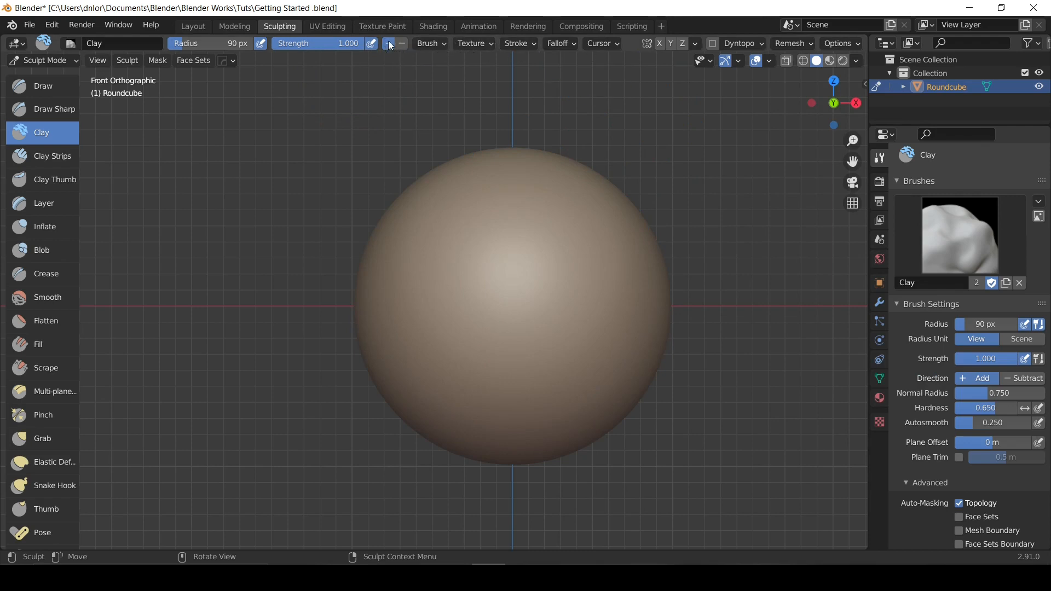
Sculpt a raised bump on the sphere's upper left with the 90 px Clay brush and set the brush direction to Subtract.
shift+middle_drag(404, 130, 403, 104)
shift+middle_drag(513, 131, 393, 73)
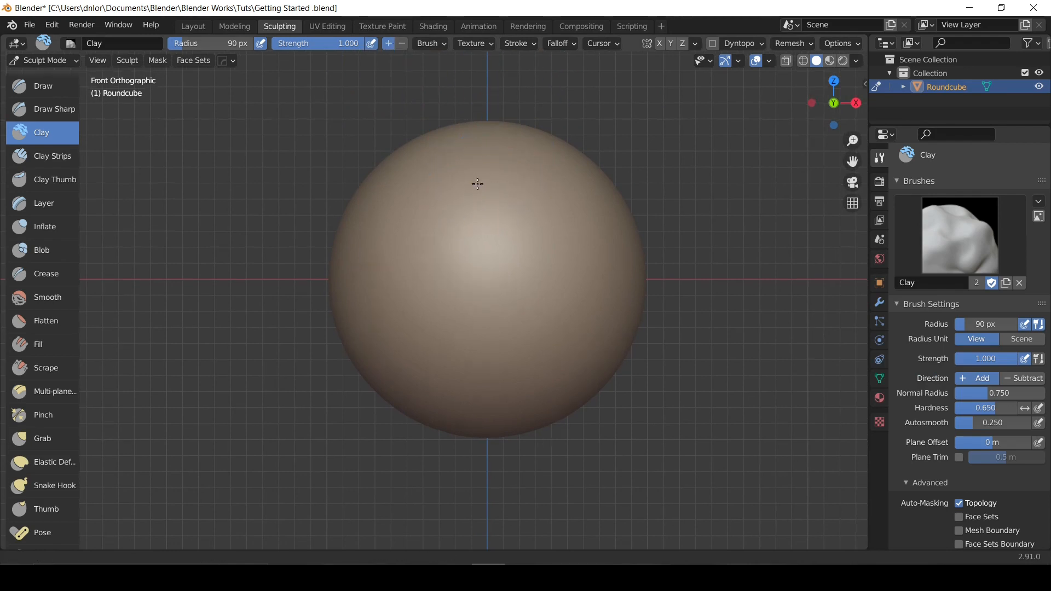
shift+middle_drag(476, 183, 486, 170)
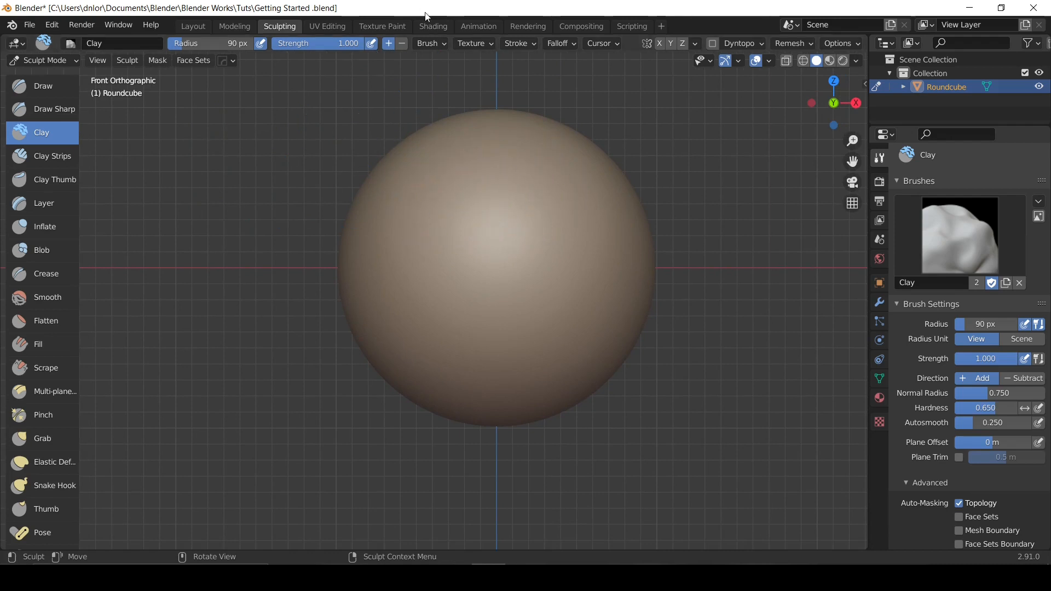
mouse_move(455, 211)
mouse_down()
mouse_move(445, 209)
mouse_move(462, 197)
mouse_up()
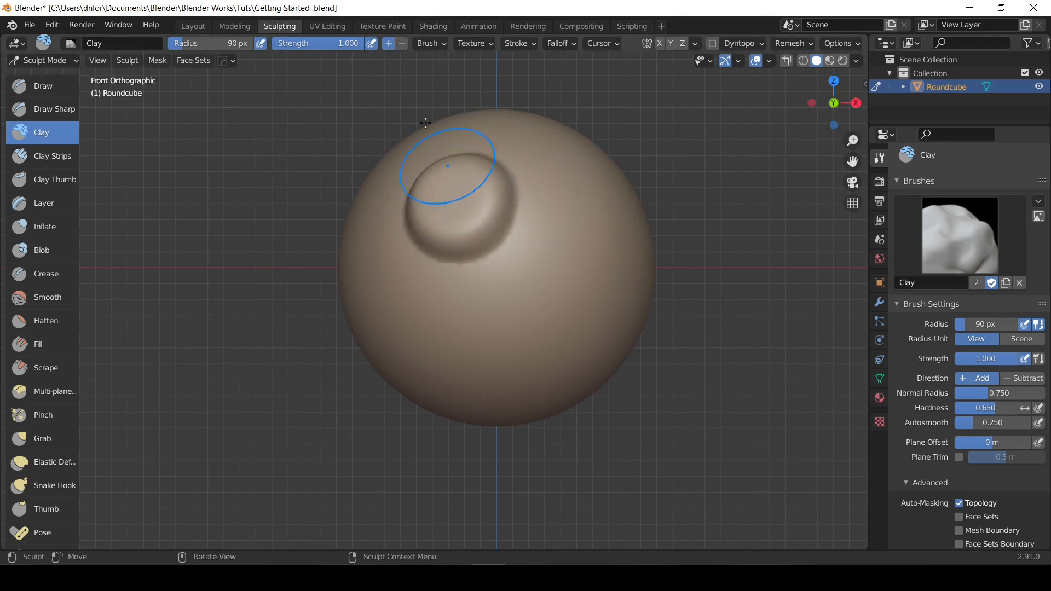
click(402, 44)
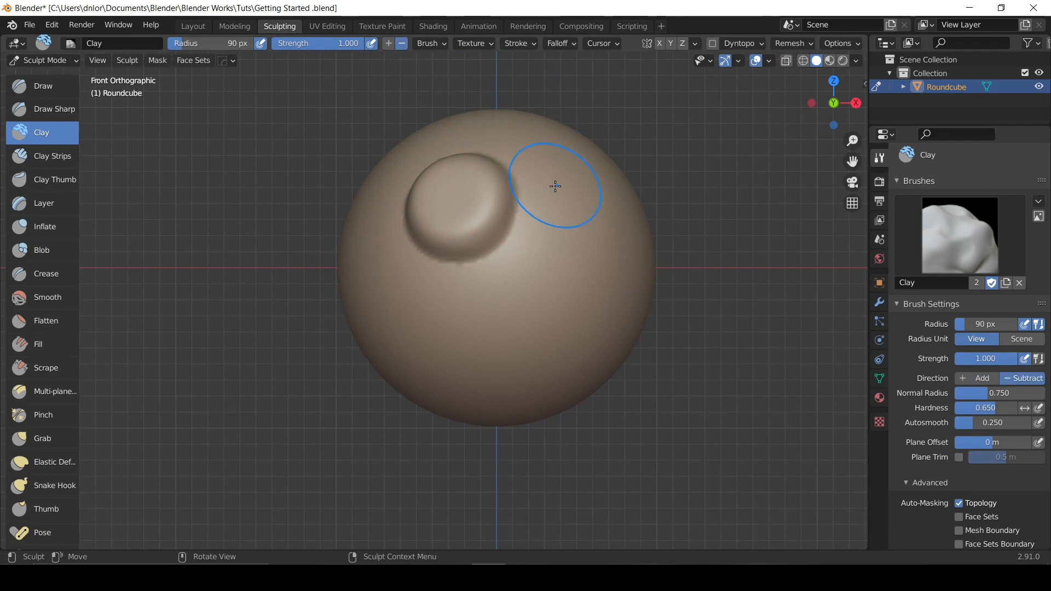
Try carving a dent beside the bump with the Clay brush set to Subtract, and undo both shapes.
mouse_move(551, 186)
mouse_down()
mouse_move(561, 183)
mouse_move(540, 218)
mouse_up()
mouse_move(540, 219)
middle_down()
mouse_move(438, 241)
mouse_move(558, 251)
mouse_move(497, 232)
mouse_move(580, 238)
mouse_move(538, 242)
middle_up()
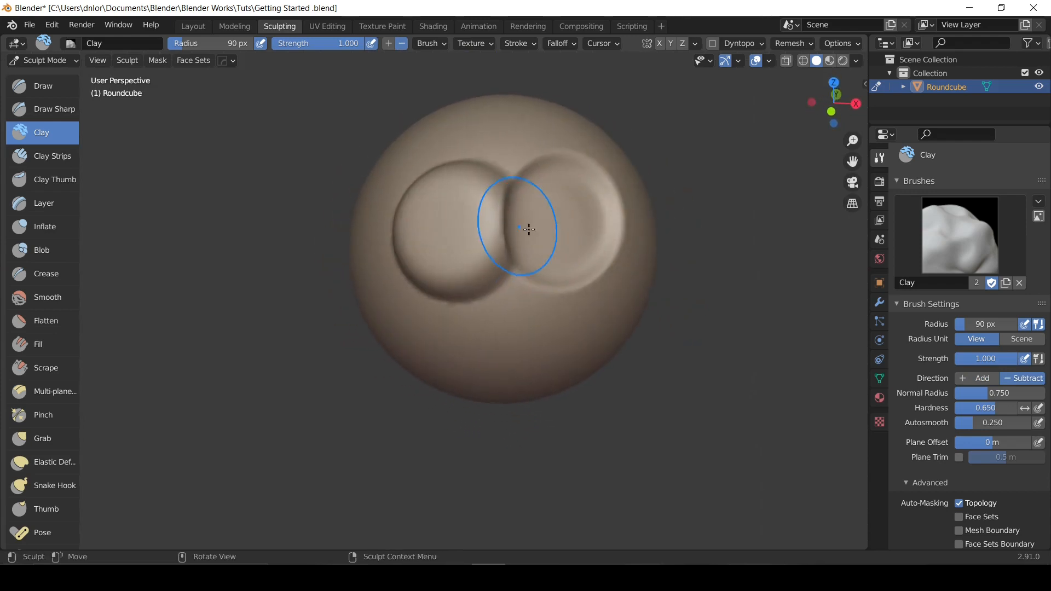
key(ctrl+z)
key(ctrl+z)
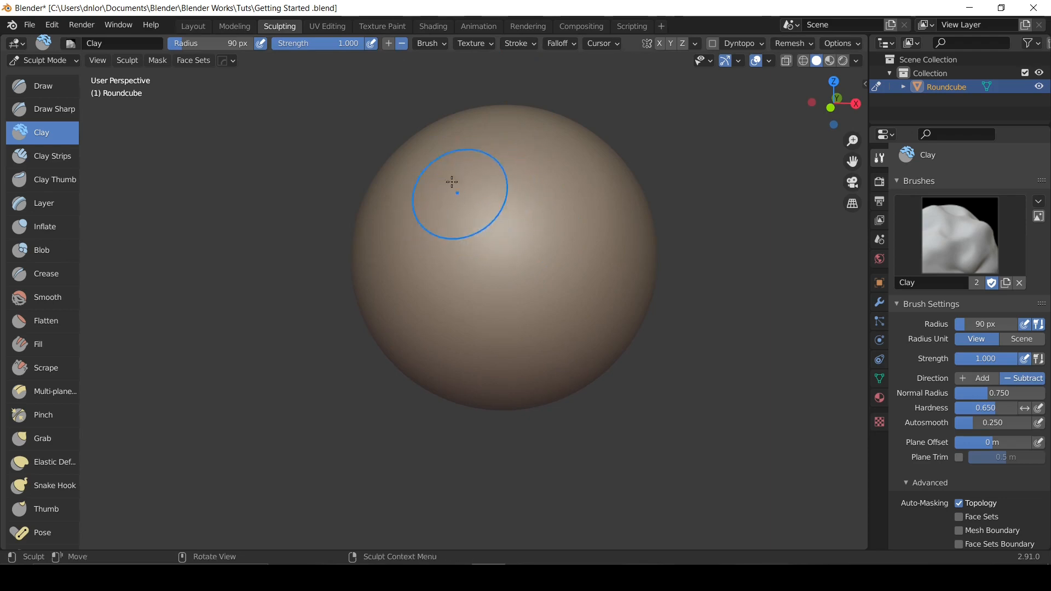
Carve a dent on the sphere's upper left with the subtracting Clay brush and raise an inverted-direction bump beside it.
drag(469, 192, 460, 199)
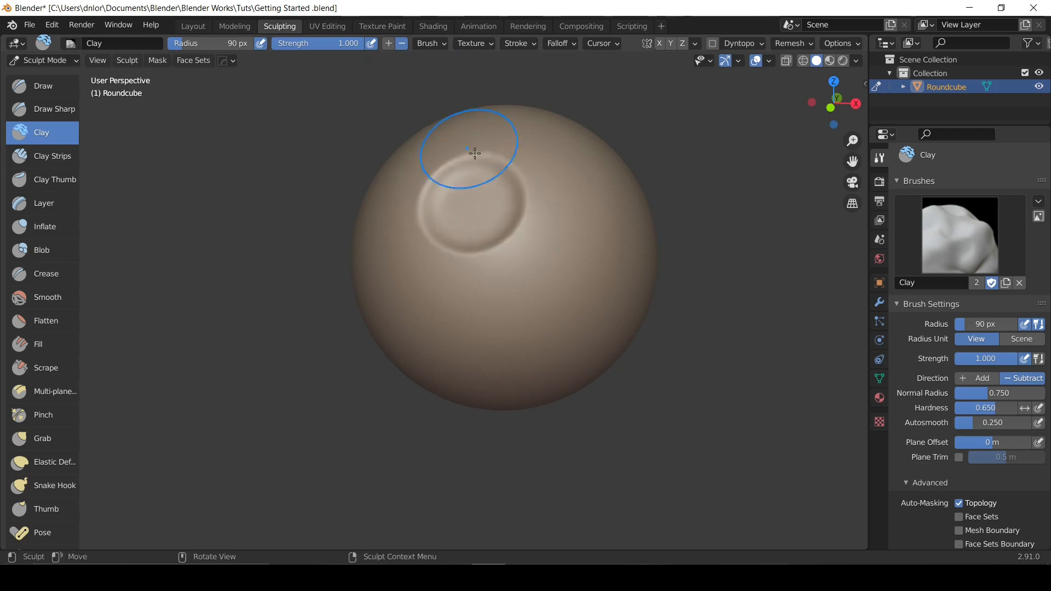
shift+middle_drag(427, 182, 354, 189)
ctrl+drag(472, 192, 478, 189)
mouse_move(436, 193)
middle_down()
mouse_move(528, 186)
mouse_move(455, 201)
mouse_move(425, 242)
mouse_move(438, 217)
middle_up()
Set the Clay brush direction to Add, raise a bump below the dent and carve an inverted-direction dent beside it.
click(389, 43)
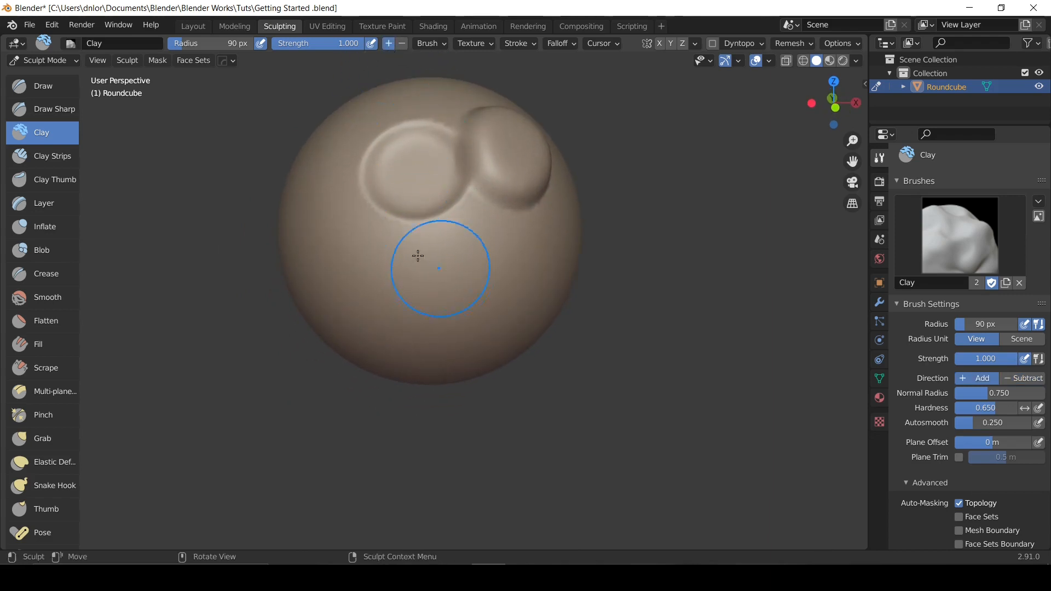
click(439, 271)
middle_drag(445, 265, 441, 253)
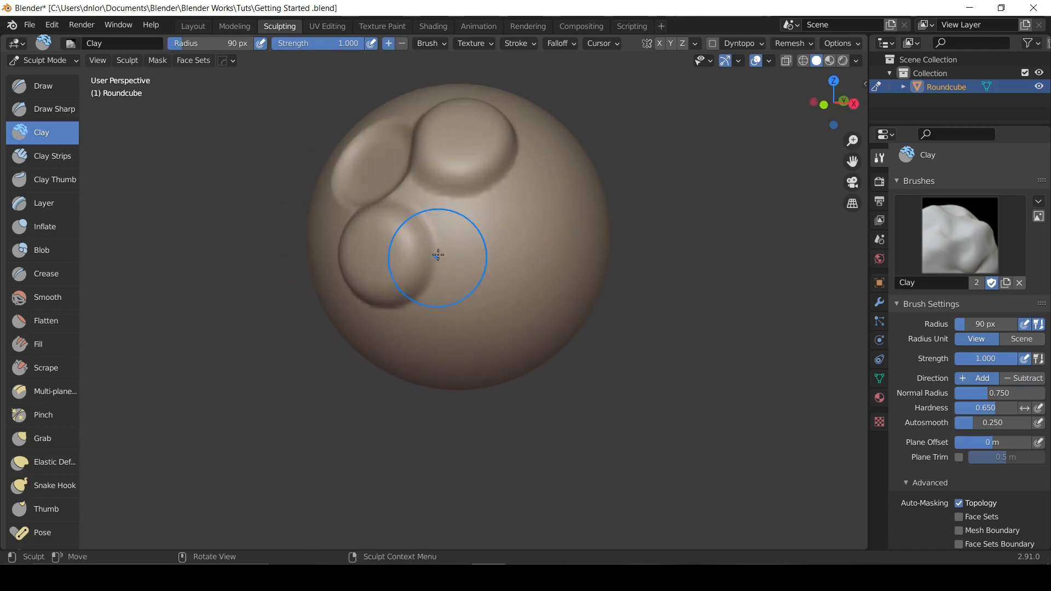
drag(487, 248, 471, 247)
mouse_move(471, 246)
middle_down()
mouse_move(418, 262)
mouse_move(422, 233)
mouse_move(356, 265)
mouse_move(394, 267)
middle_up()
Undo all Clay brush bumps and dents back to the smooth sphere.
key(ctrl+z)
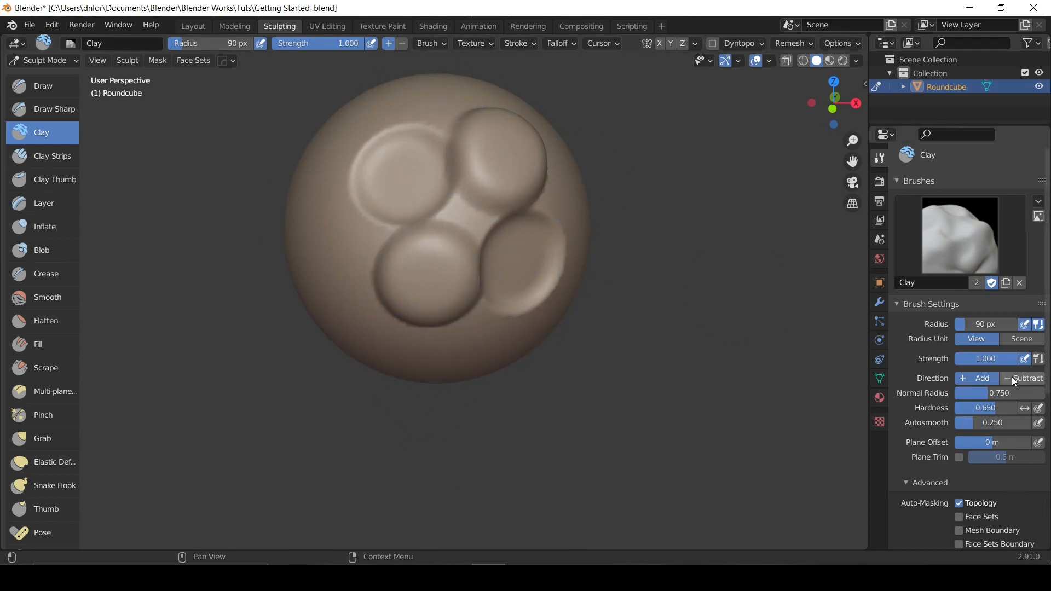
key(ctrl+z)
key(ctrl+z)
key(ctrl+z)
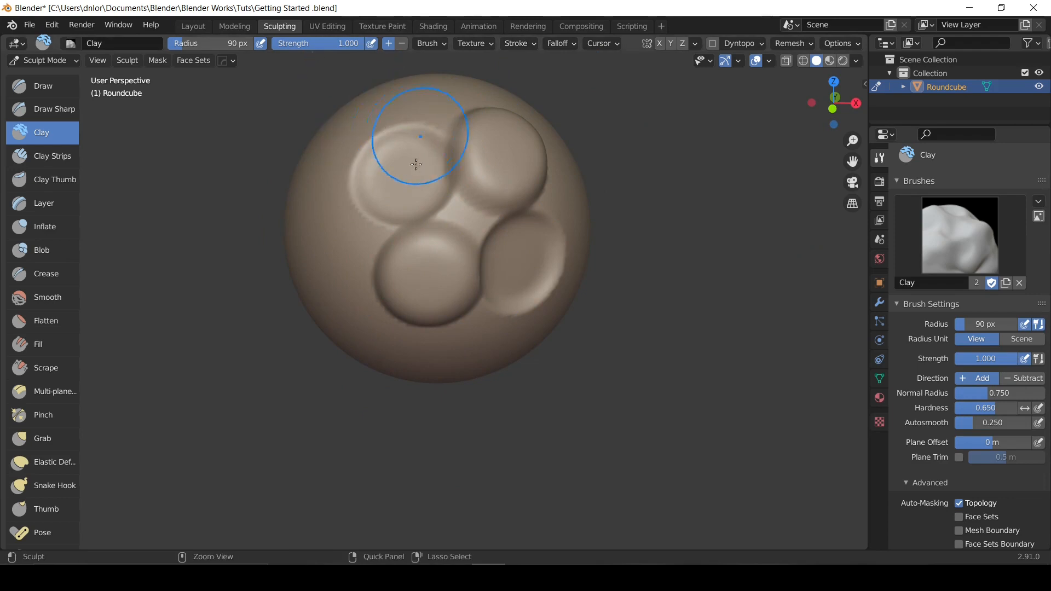
key(ctrl+z)
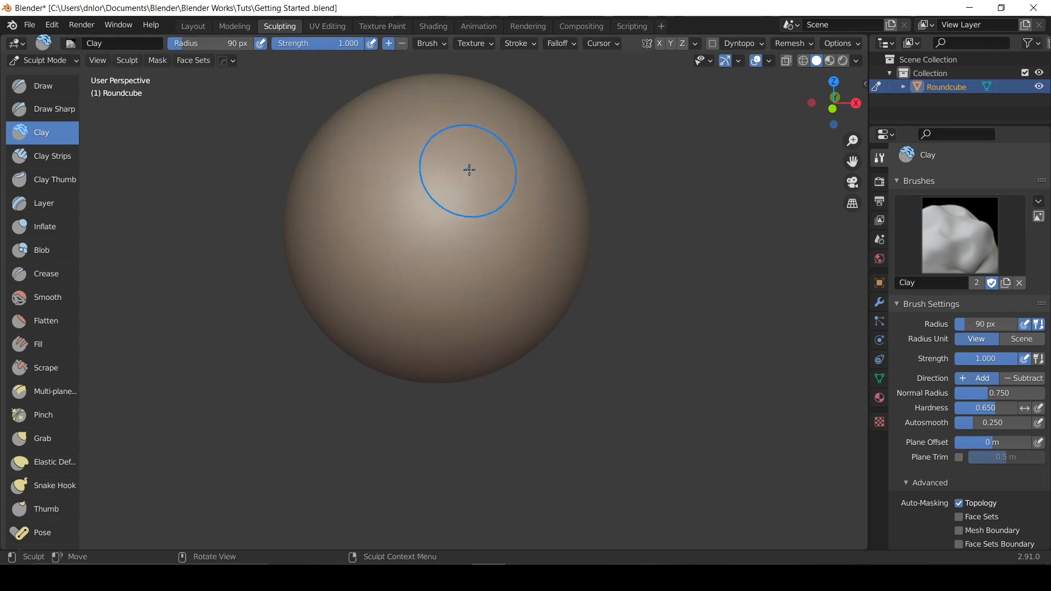
shift+middle_drag(466, 140, 481, 228)
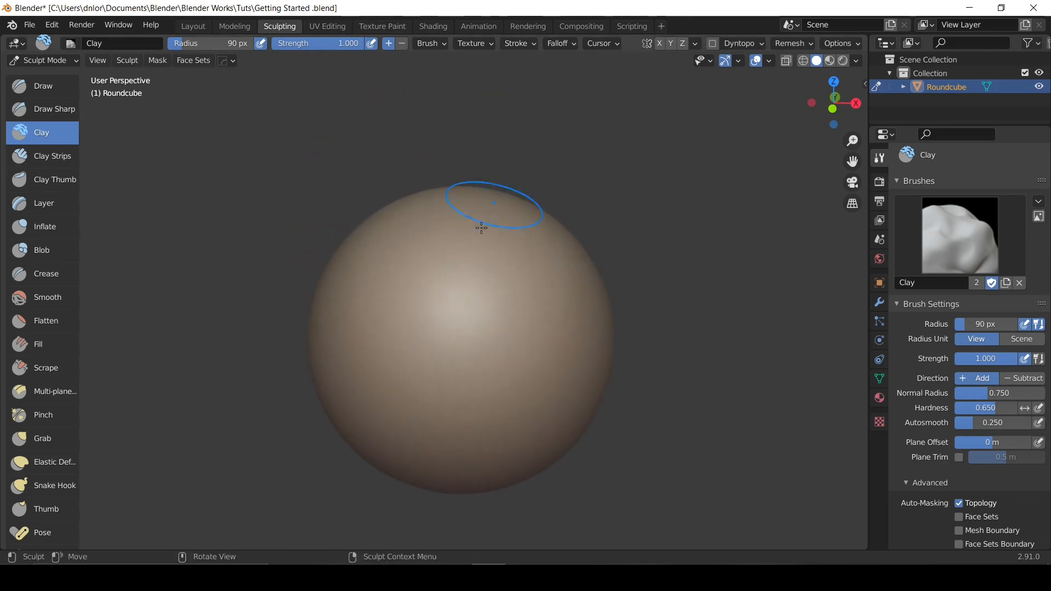
Turn off Topology auto-masking for the Clay brush and review its Autosmooth and other brush settings.
click(441, 45)
click(427, 44)
click(558, 46)
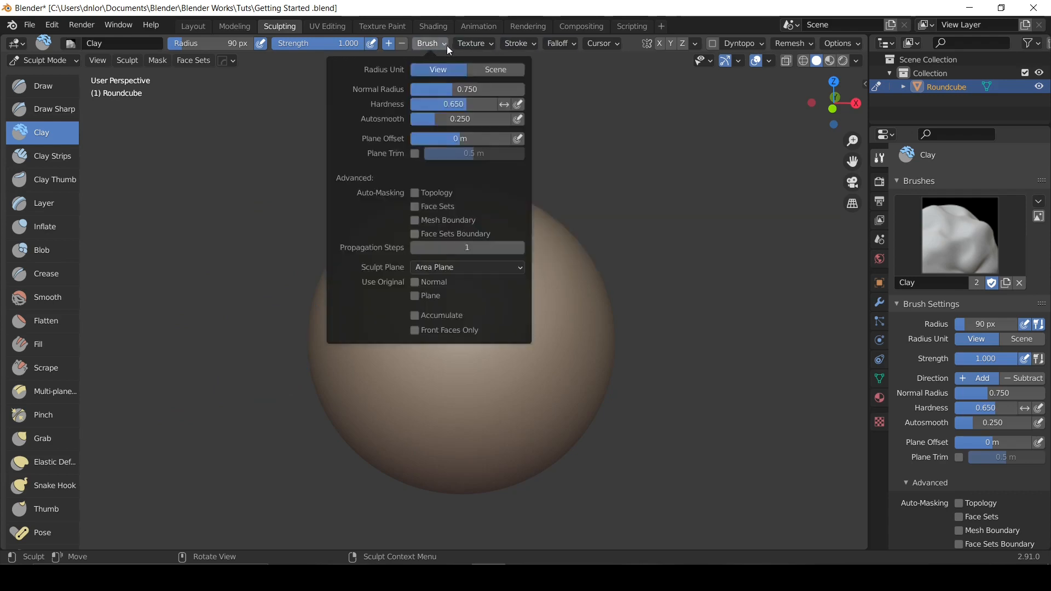
click(443, 41)
click(444, 41)
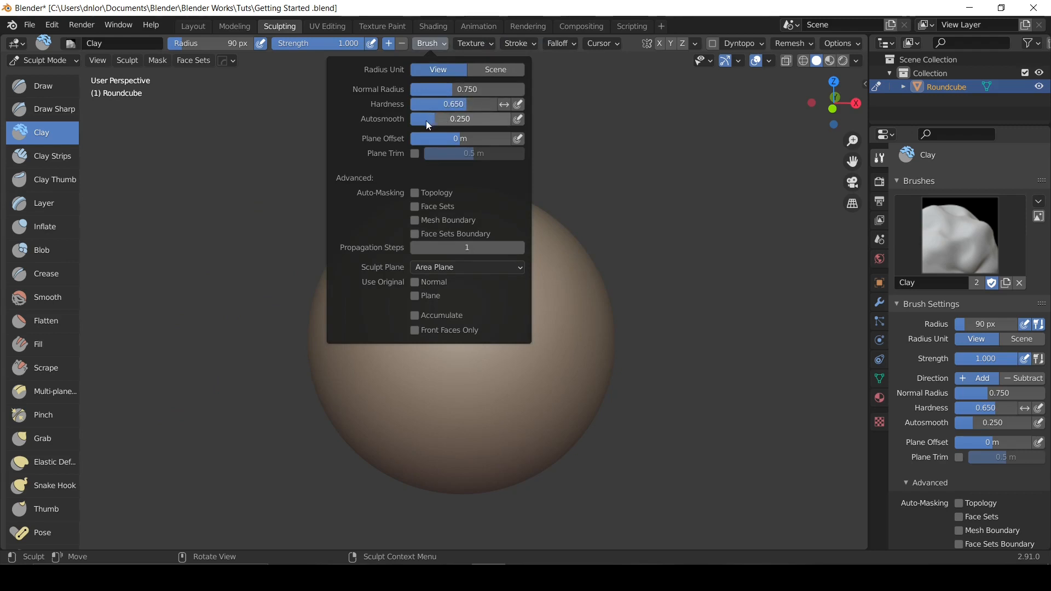
shift+middle_drag(426, 250, 442, 220)
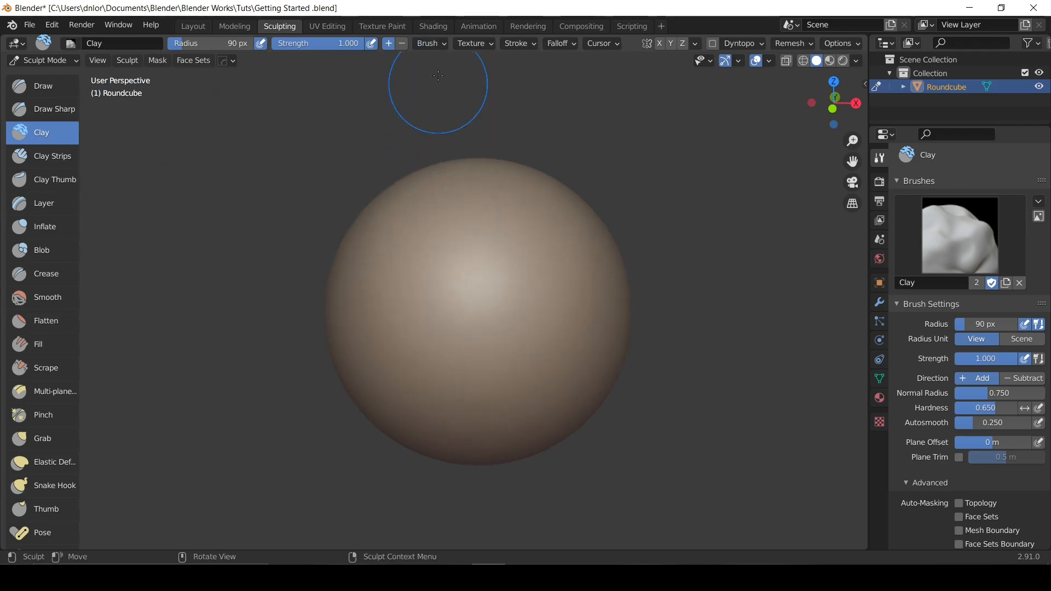
click(431, 45)
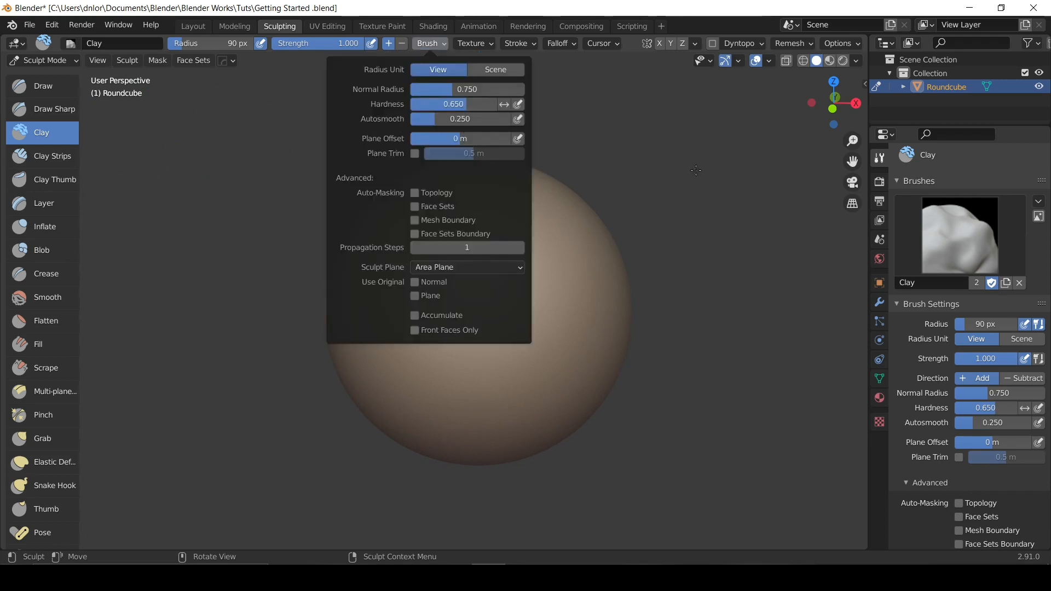
shift+middle_drag(473, 115, 431, 88)
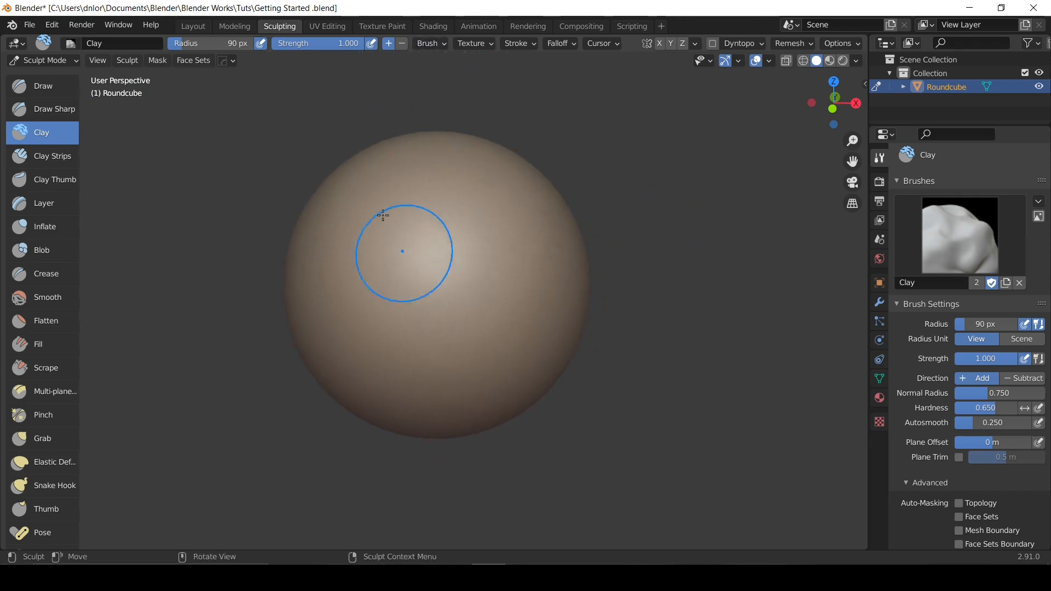
Reduce the Clay brush radius to 67 px and sculpt a raised horizontal band across the sphere's upper half.
key(f)
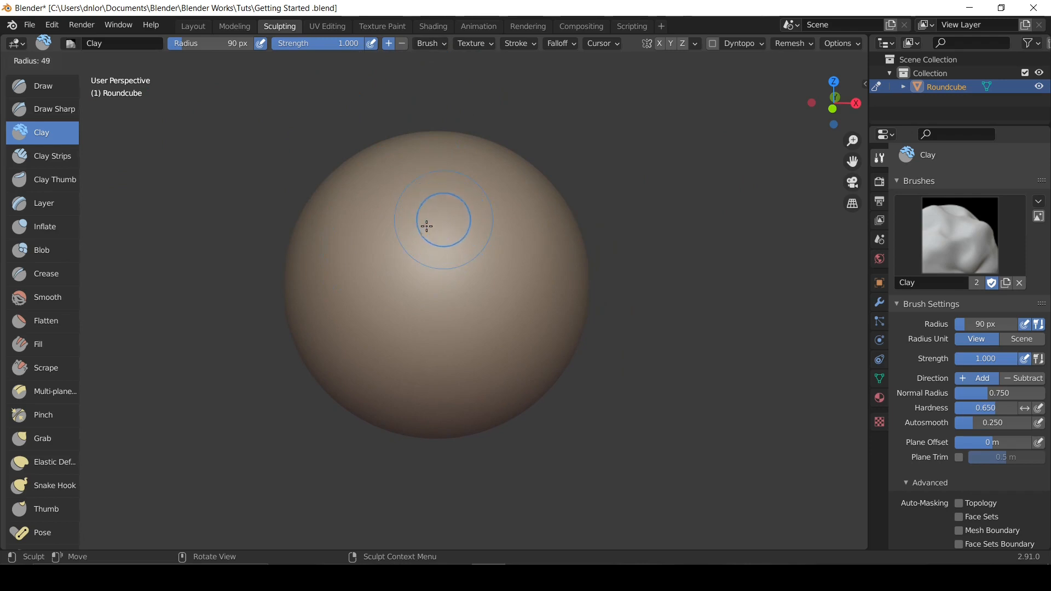
click(428, 225)
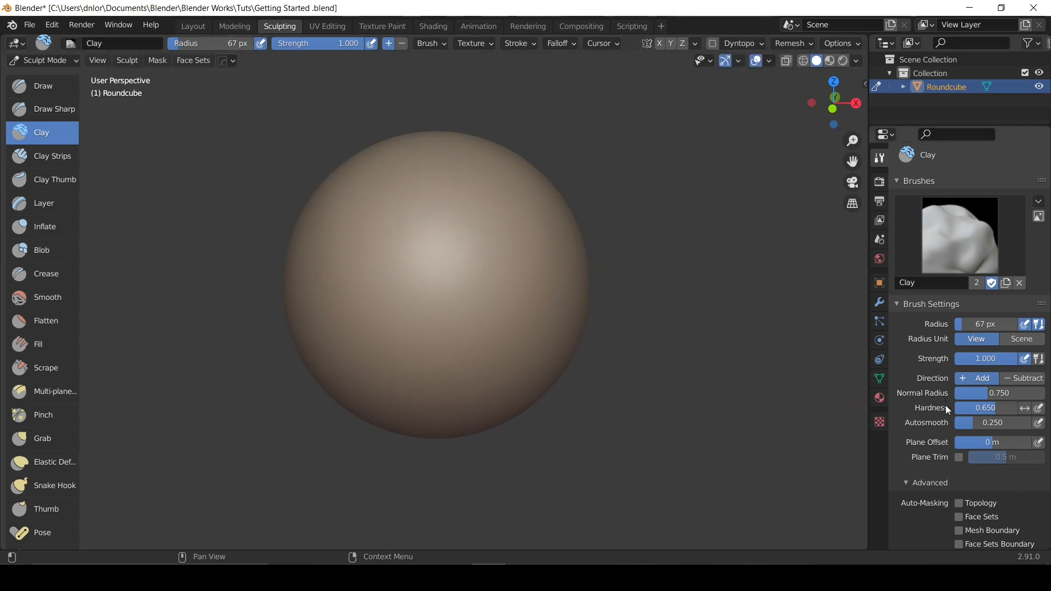
drag(323, 244, 550, 234)
drag(307, 244, 553, 235)
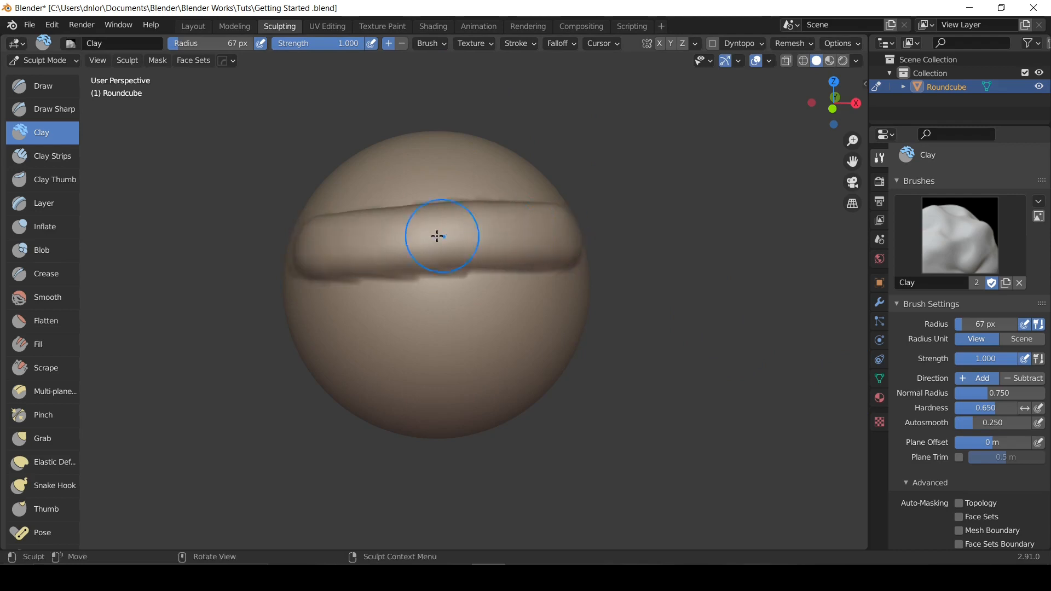
mouse_move(437, 237)
middle_down()
mouse_move(520, 241)
mouse_move(462, 249)
mouse_move(544, 242)
mouse_move(508, 212)
mouse_move(512, 279)
mouse_move(476, 171)
mouse_move(453, 157)
mouse_move(447, 233)
mouse_move(448, 155)
mouse_move(469, 216)
mouse_move(468, 206)
mouse_move(462, 218)
mouse_move(403, 230)
mouse_move(427, 219)
mouse_move(424, 243)
middle_up()
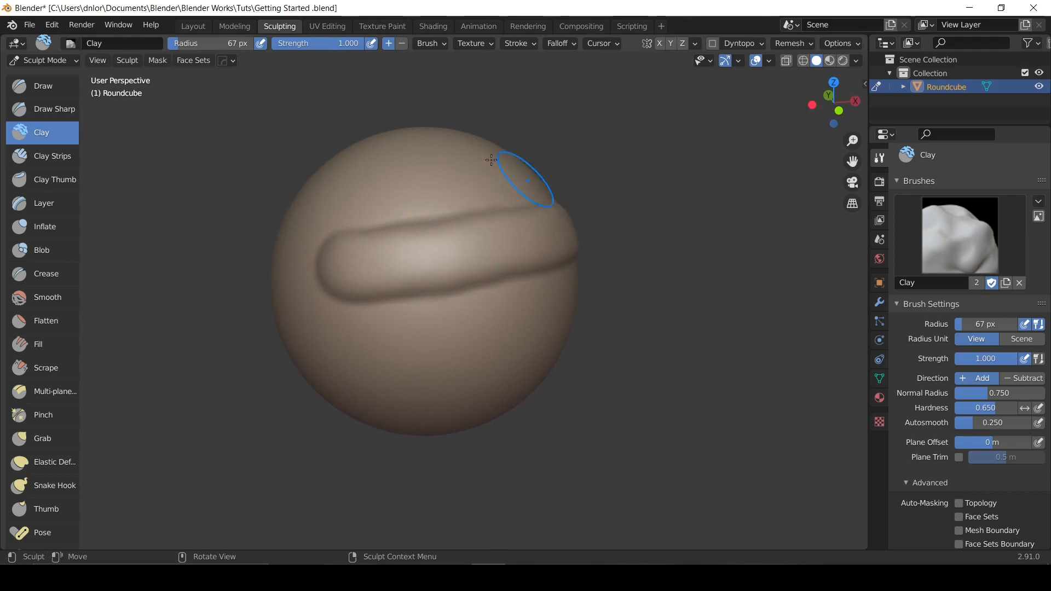
Set the Clay brush's Autosmooth to 1.000 and sculpt a second horizontal band below the first one.
click(438, 43)
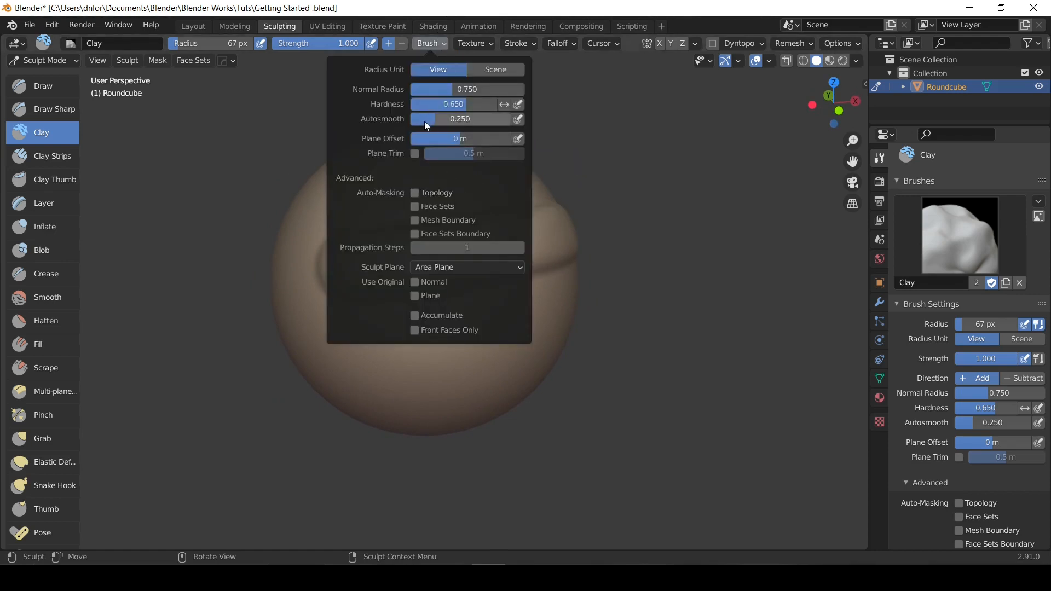
drag(424, 121, 509, 121)
middle_drag(489, 317, 484, 298)
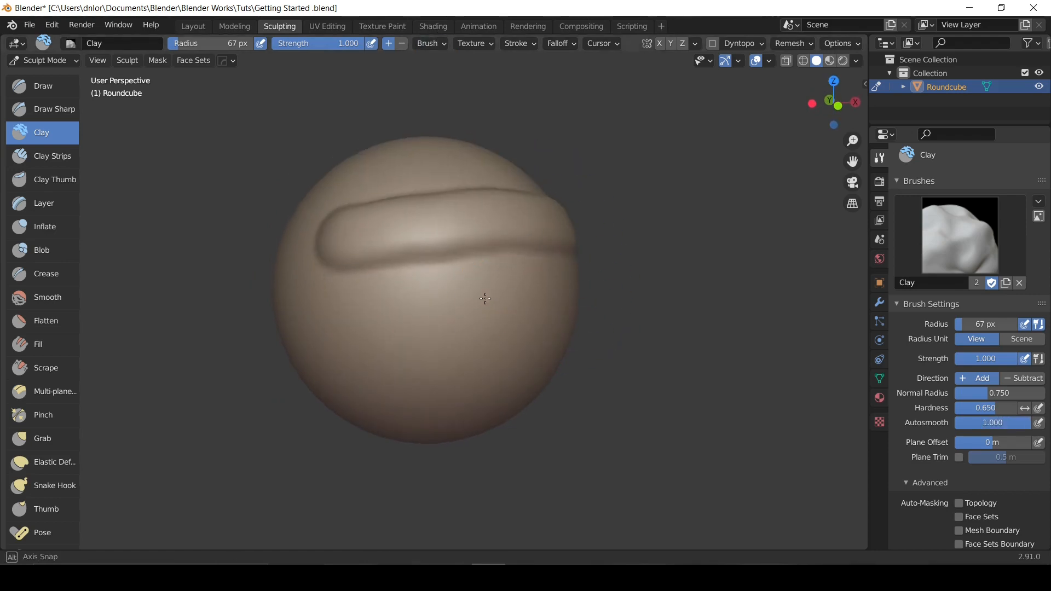
middle_drag(425, 317, 324, 345)
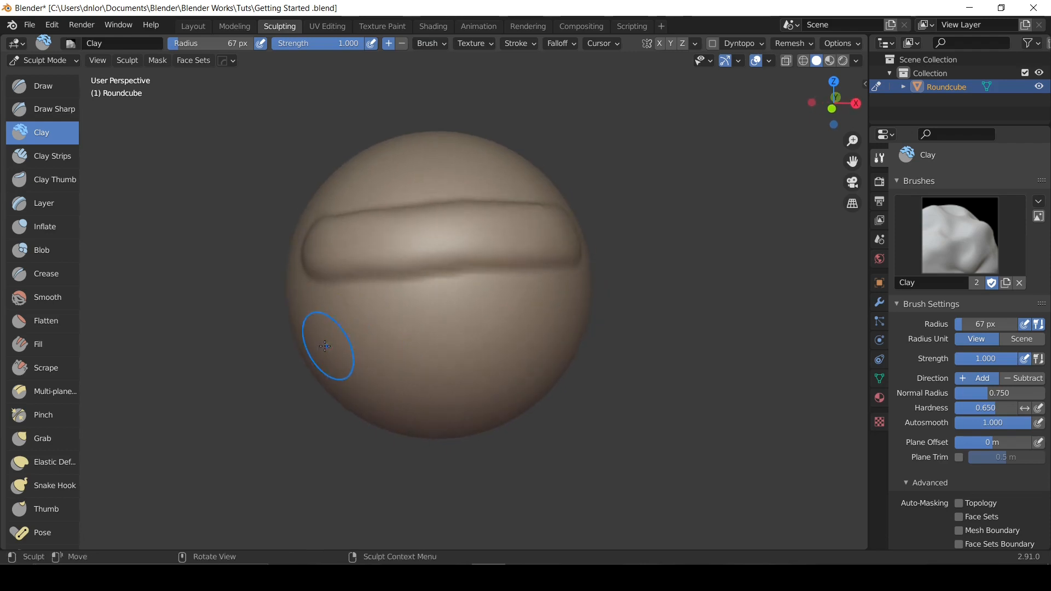
mouse_move(325, 346)
mouse_down()
mouse_move(481, 361)
mouse_move(571, 350)
mouse_up()
mouse_move(572, 350)
middle_down()
mouse_move(504, 266)
mouse_move(351, 272)
mouse_move(445, 300)
mouse_move(482, 284)
mouse_move(422, 293)
mouse_move(494, 262)
mouse_move(443, 314)
mouse_move(410, 307)
mouse_move(508, 244)
middle_up()
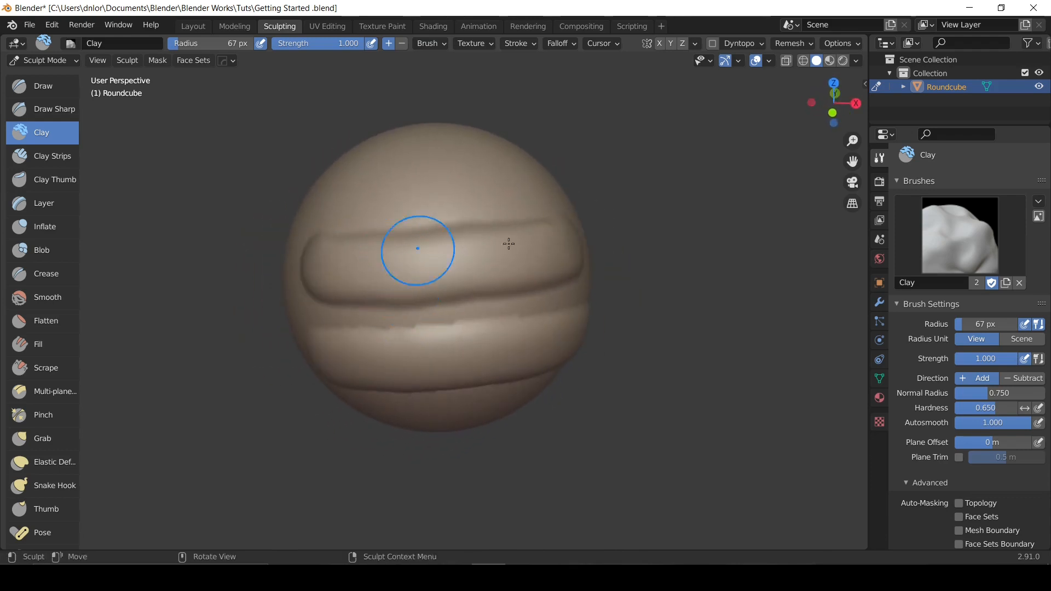
Set the Clay brush's Autosmooth to 0.000, sculpt a third band above the others and compare the bands' edges.
click(441, 46)
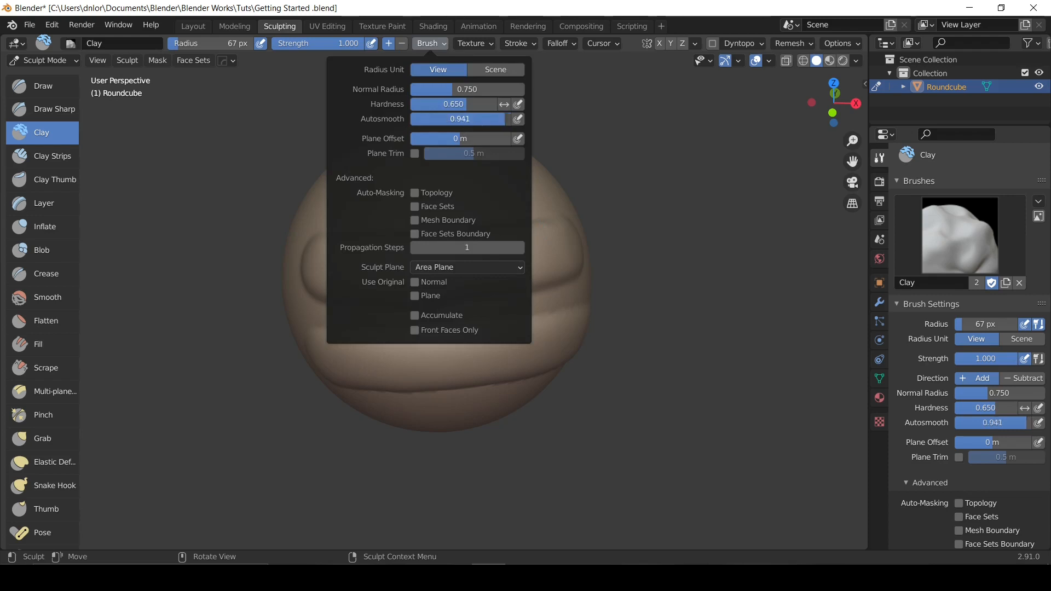
drag(504, 118, 410, 119)
mouse_move(330, 219)
middle_down()
mouse_move(335, 247)
mouse_move(358, 262)
middle_up()
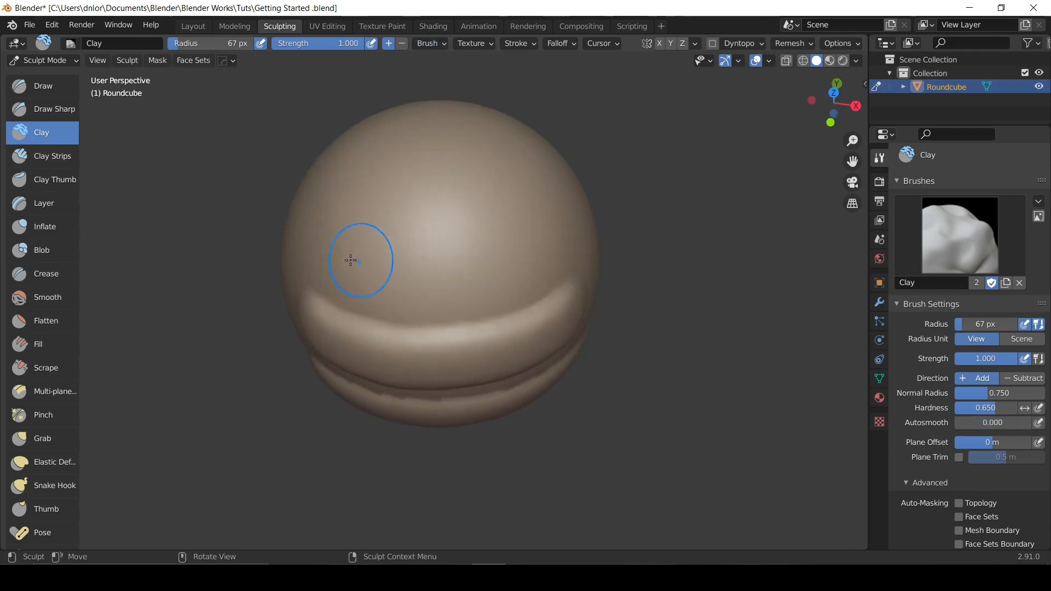
drag(324, 251, 581, 246)
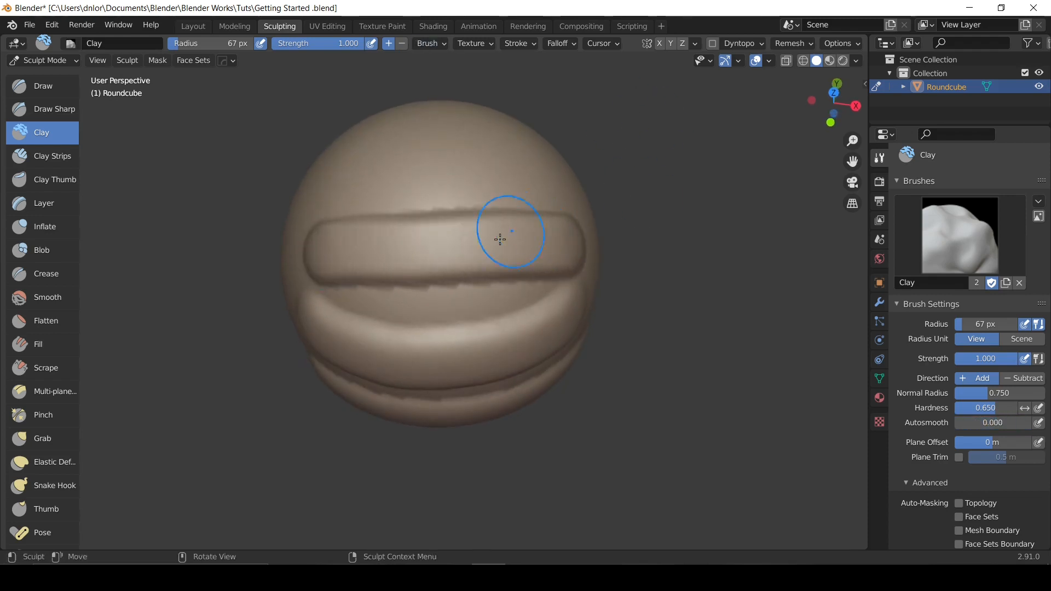
mouse_move(511, 235)
middle_down()
mouse_move(633, 189)
mouse_move(507, 160)
middle_up()
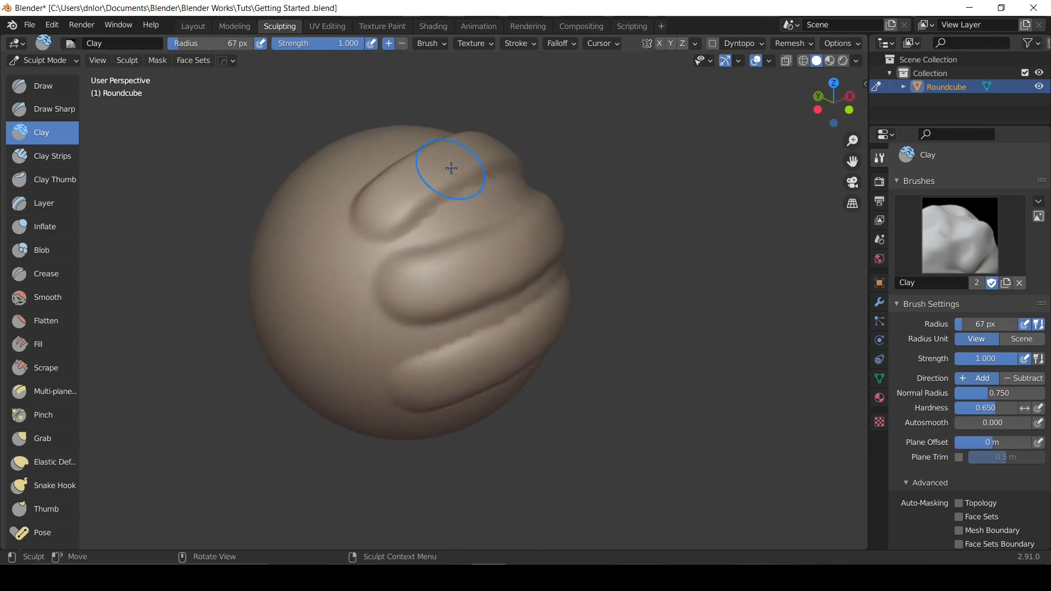
mouse_move(515, 244)
middle_down()
mouse_move(485, 235)
mouse_move(462, 295)
mouse_move(476, 266)
mouse_move(465, 232)
mouse_move(451, 206)
mouse_move(435, 224)
mouse_move(484, 201)
mouse_move(500, 163)
middle_up()
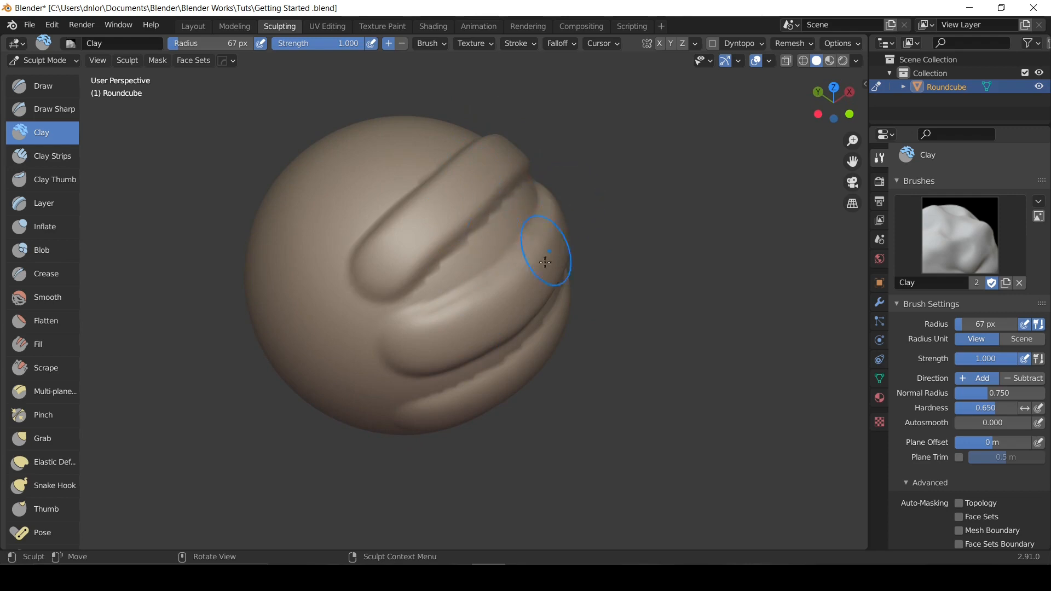
mouse_move(545, 262)
middle_down()
mouse_move(448, 227)
mouse_move(482, 253)
mouse_move(475, 236)
middle_up()
Set the Clay brush's Autosmooth to 0.200.
click(344, 43)
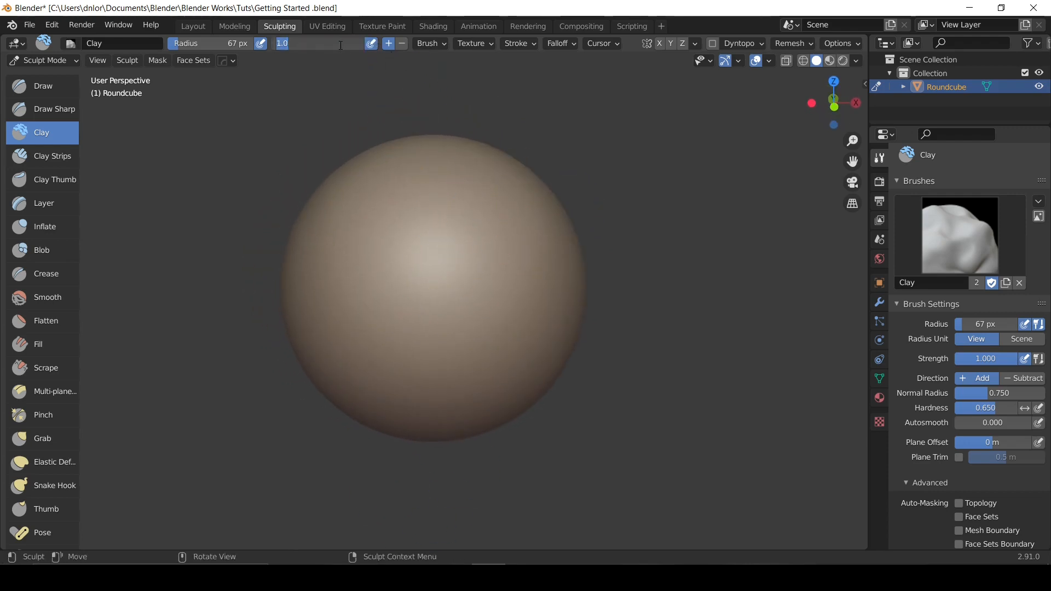
click(438, 45)
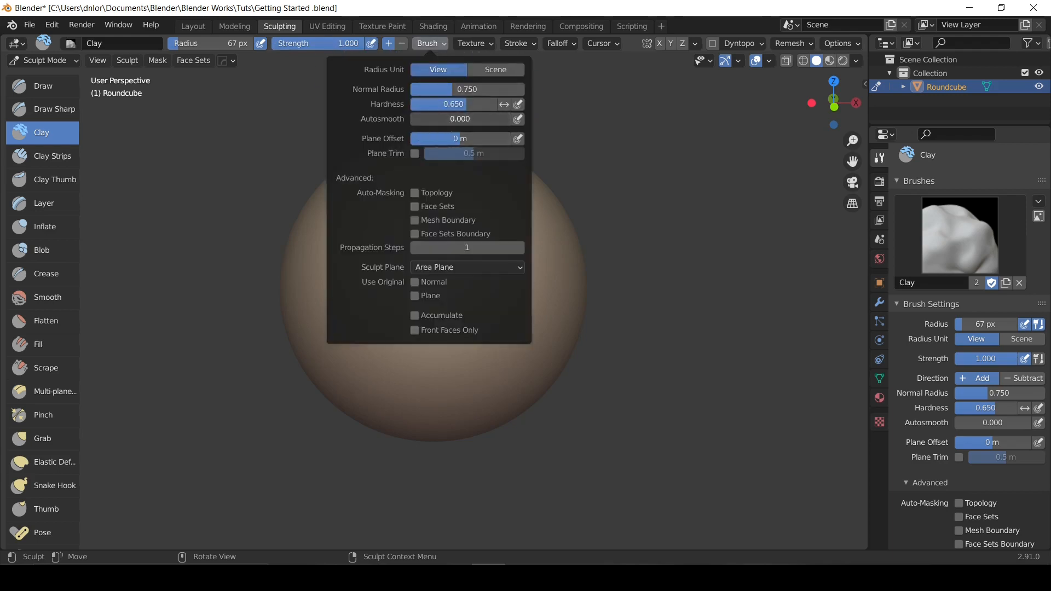
ctrl+drag(411, 119, 431, 120)
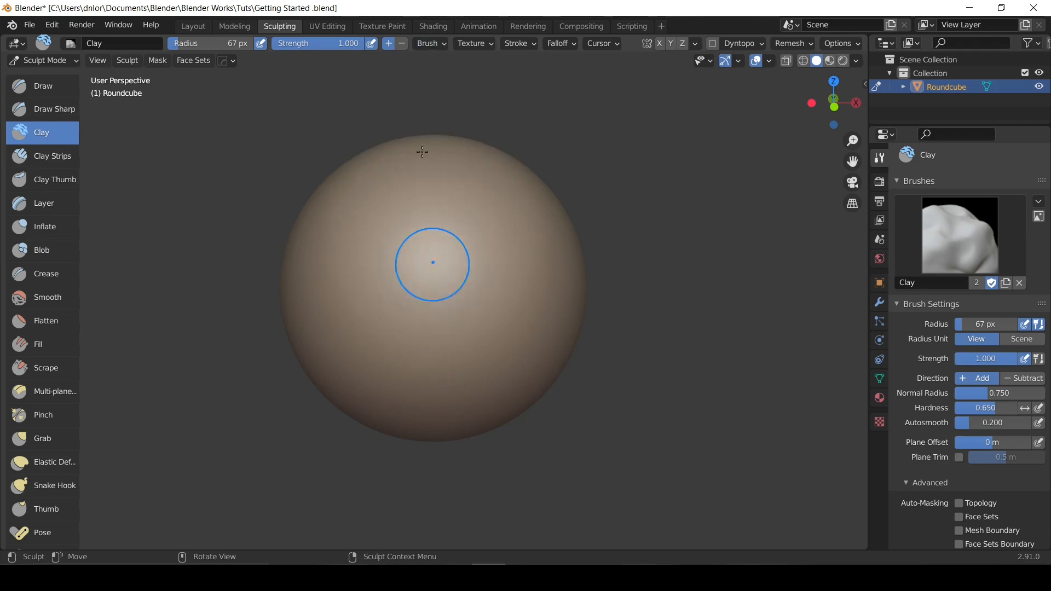
click(444, 46)
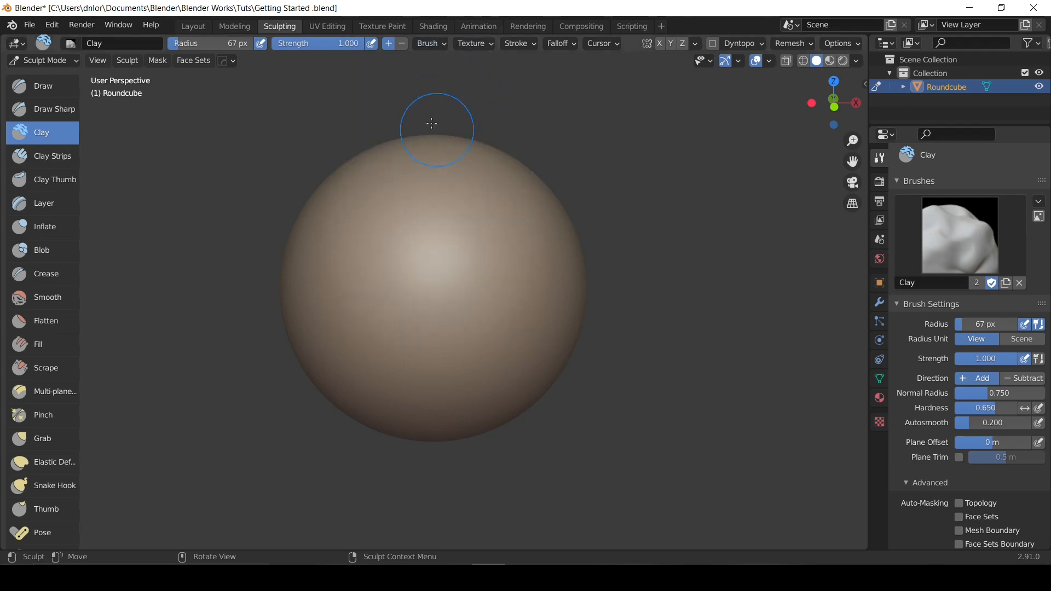
shift+middle_drag(404, 169, 446, 169)
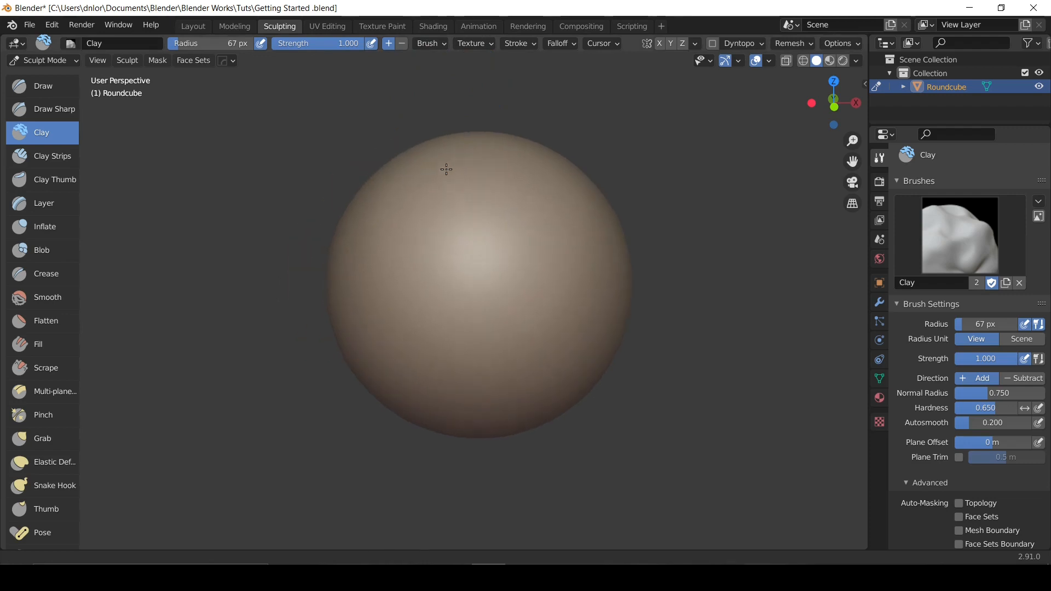
Add a new texture to the Clay brush and open its texture properties.
click(470, 42)
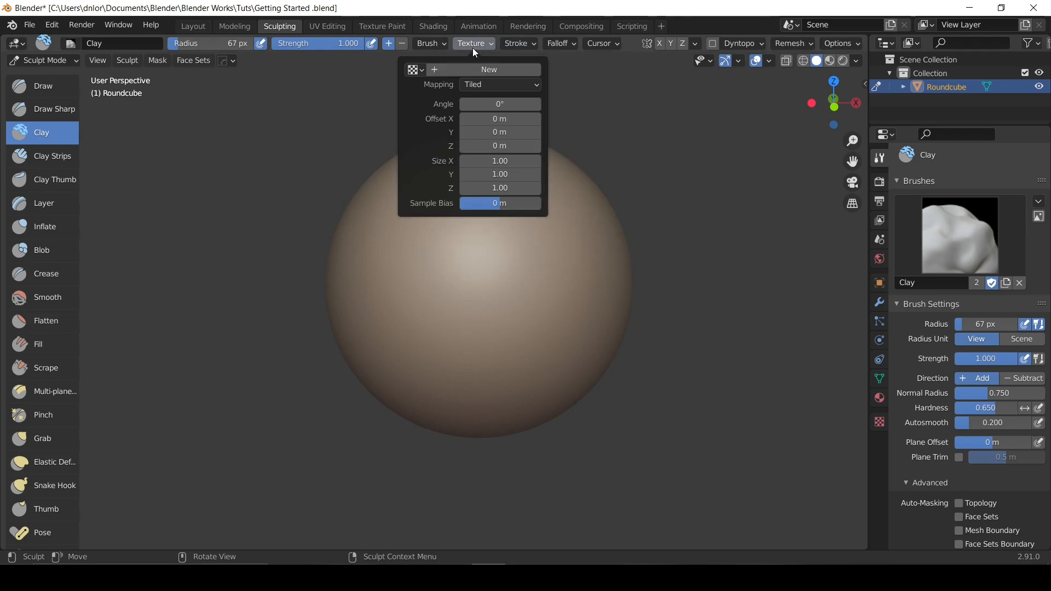
click(449, 70)
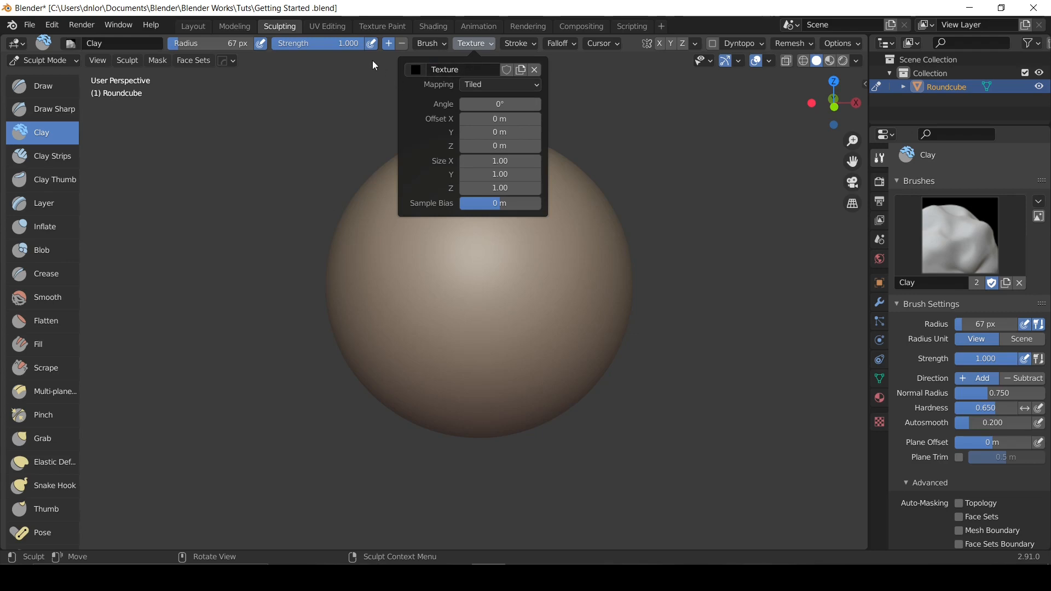
click(880, 423)
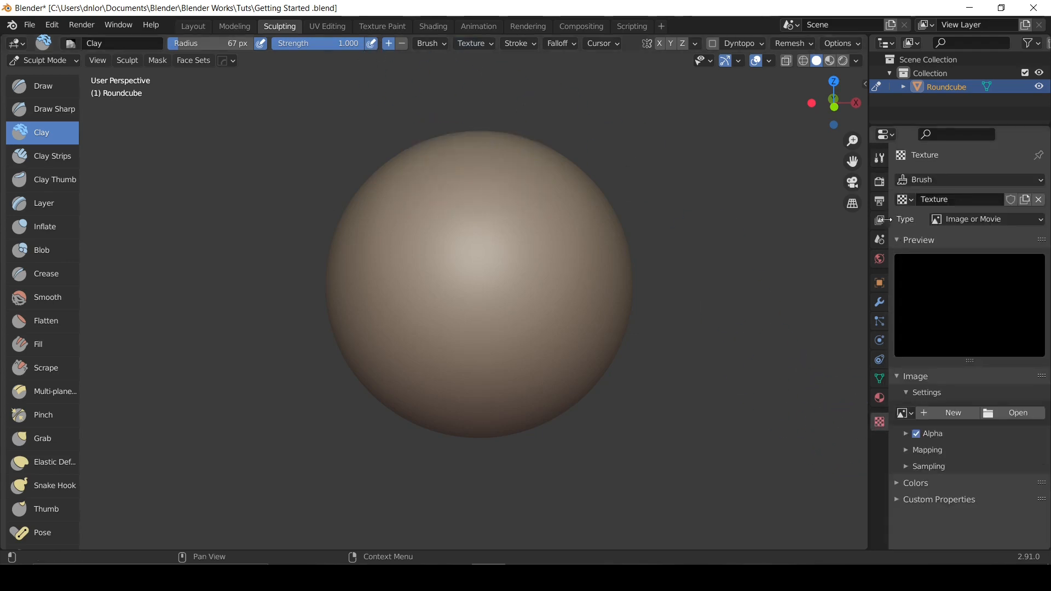
Browse the image files for the brush texture without loading one, and remove the texture from the Clay brush.
click(998, 415)
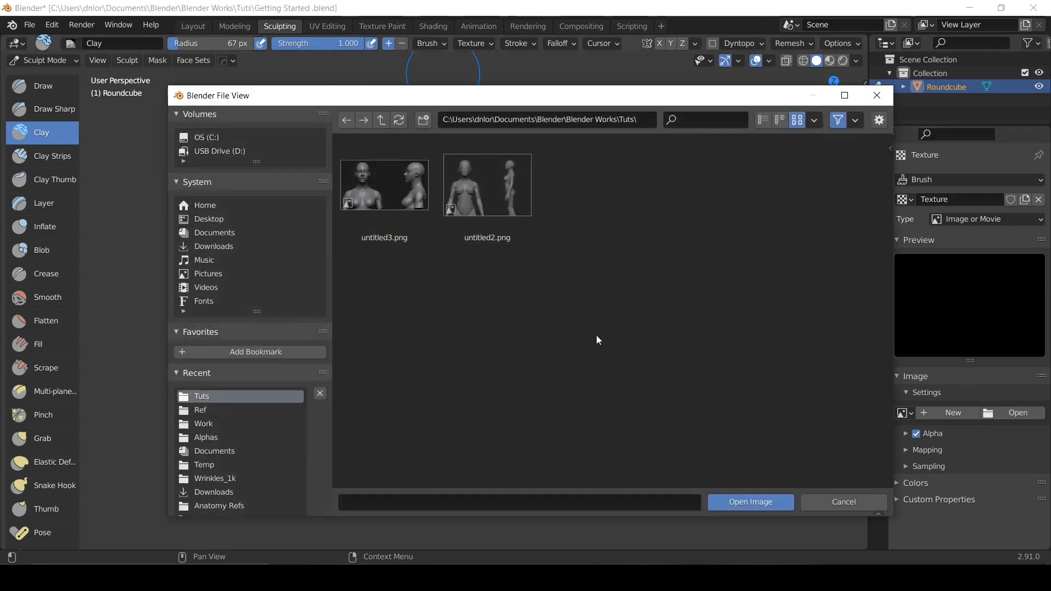
click(818, 500)
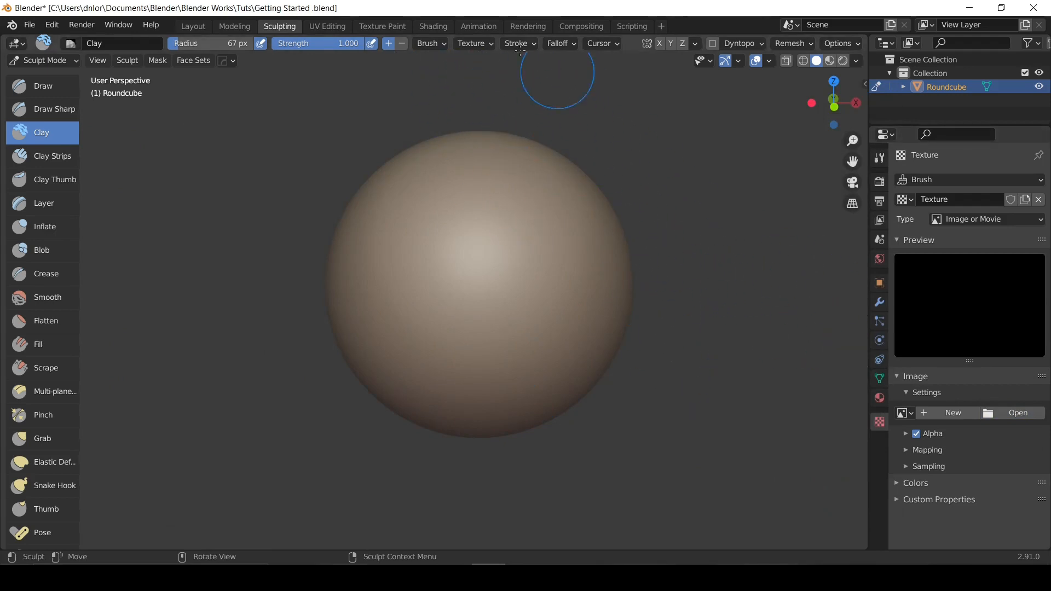
click(486, 47)
click(534, 70)
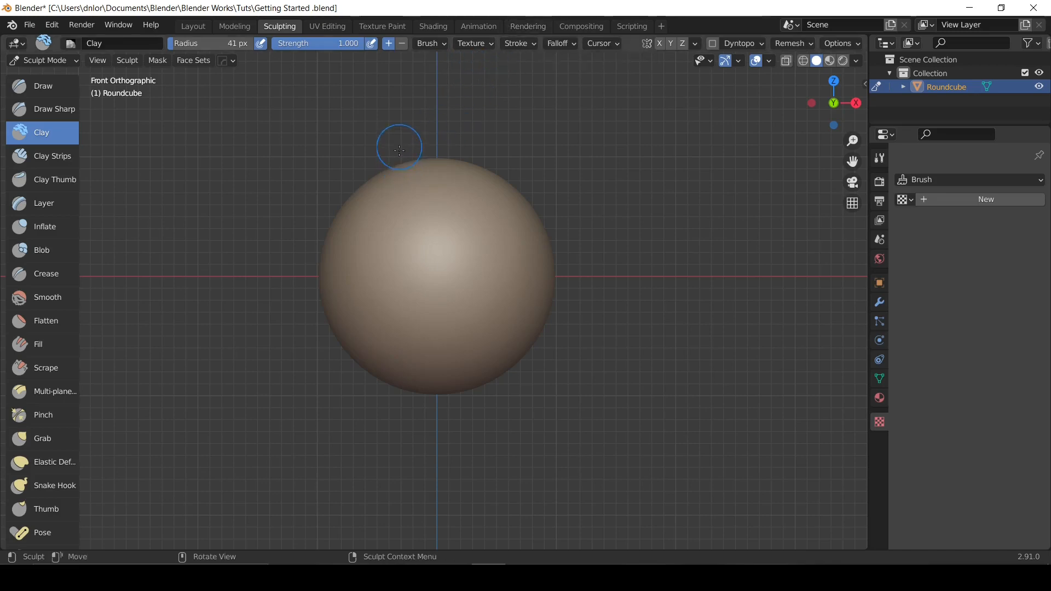
Switch to the Clay Strips brush, check its stroke settings, try a stroke across the sphere and undo it.
shift+middle_drag(391, 187, 452, 189)
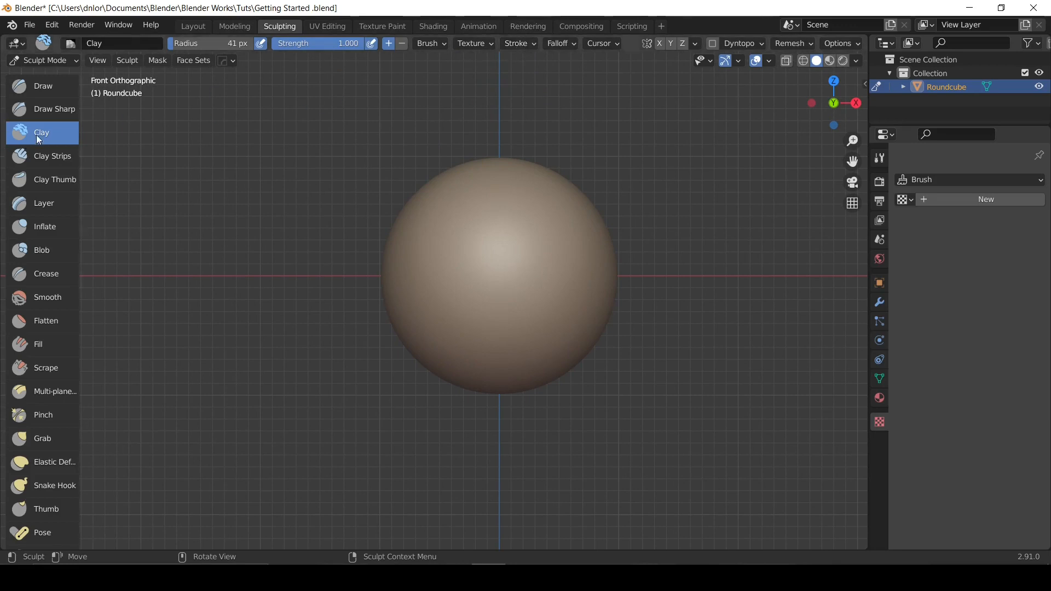
click(27, 156)
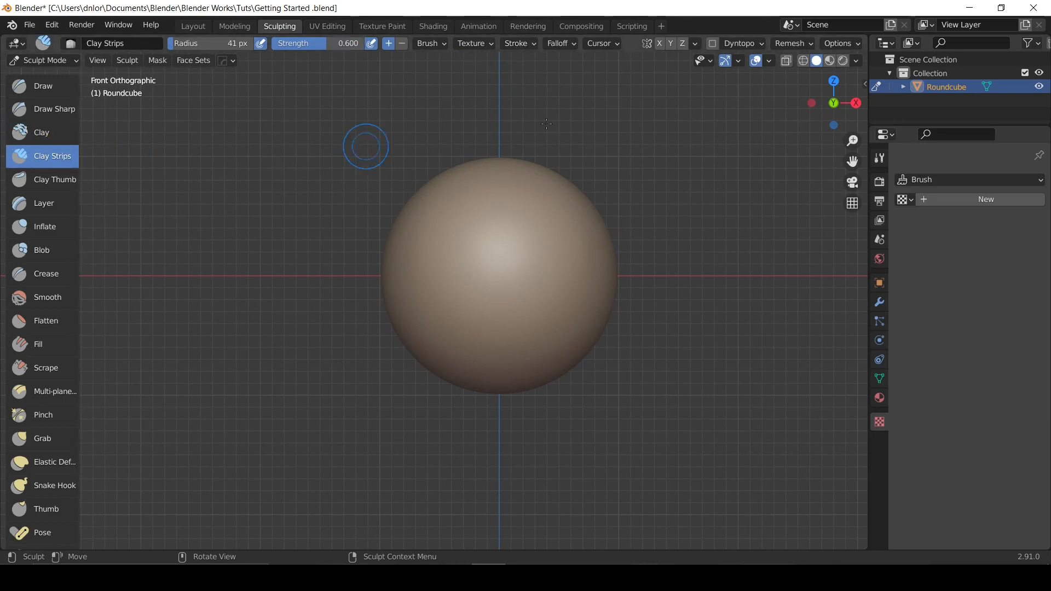
click(524, 46)
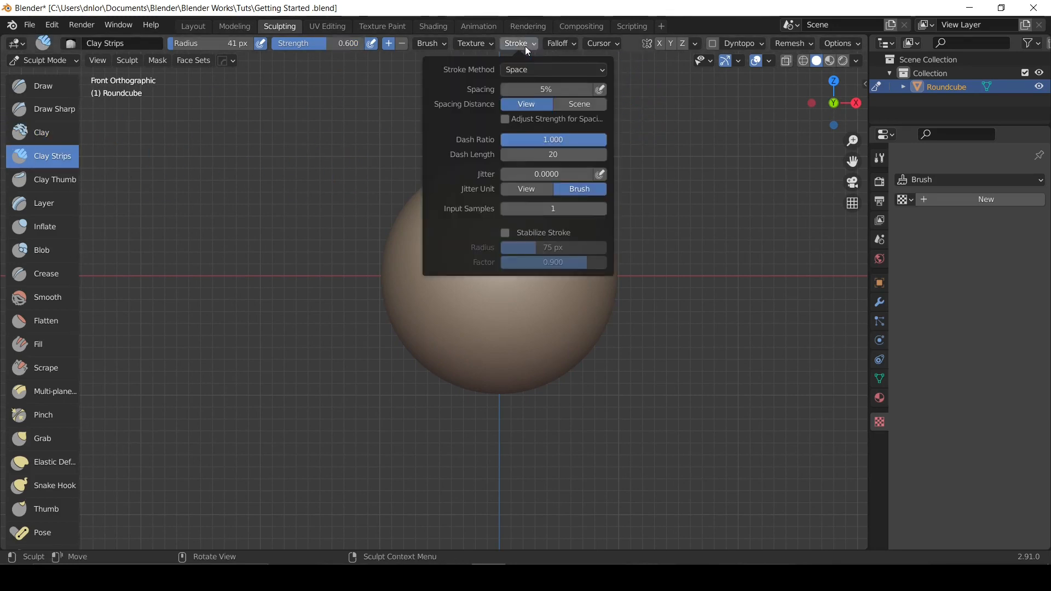
drag(423, 245, 552, 235)
key(ctrl+z)
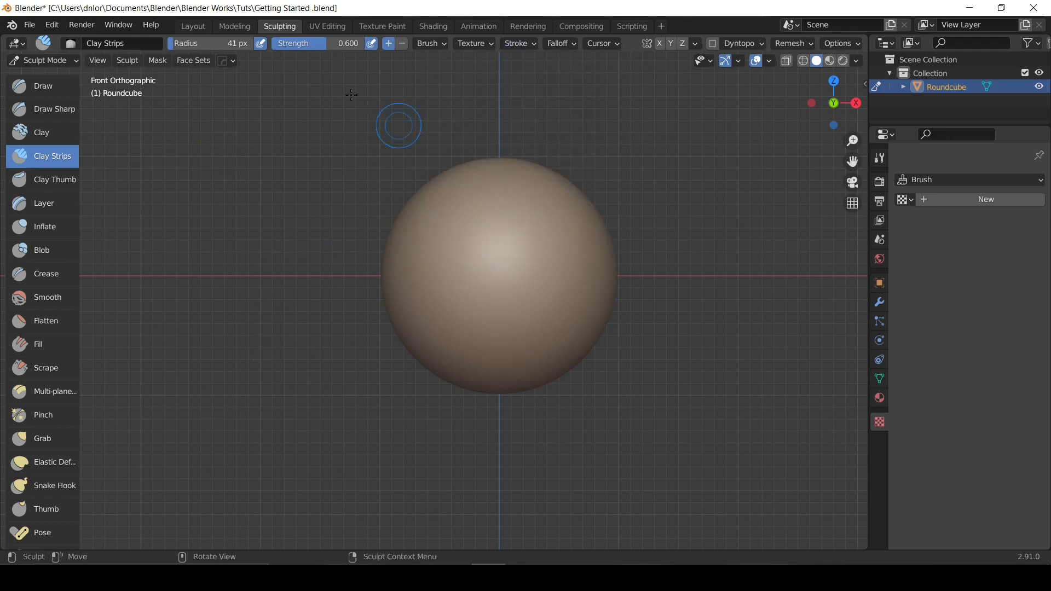
Set the Clay Strips strength to 0.863 and sculpt several overlapping bands across the sphere's front.
drag(328, 43, 339, 43)
drag(410, 241, 593, 227)
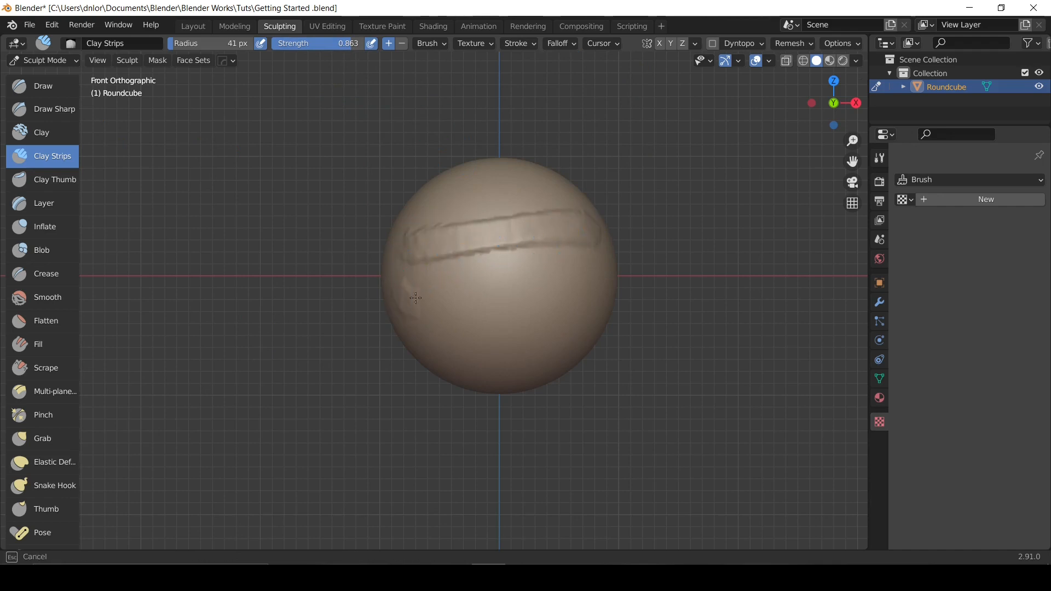
drag(403, 302, 609, 276)
middle_drag(456, 281, 495, 287)
middle_drag(558, 280, 493, 298)
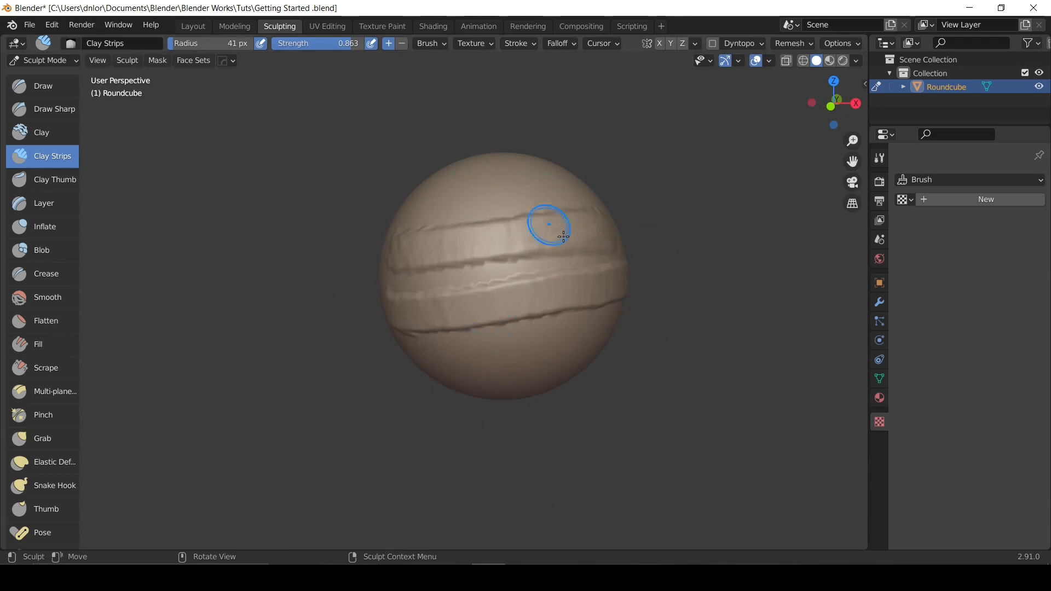
drag(401, 252, 590, 224)
middle_drag(490, 191, 539, 224)
drag(444, 257, 562, 206)
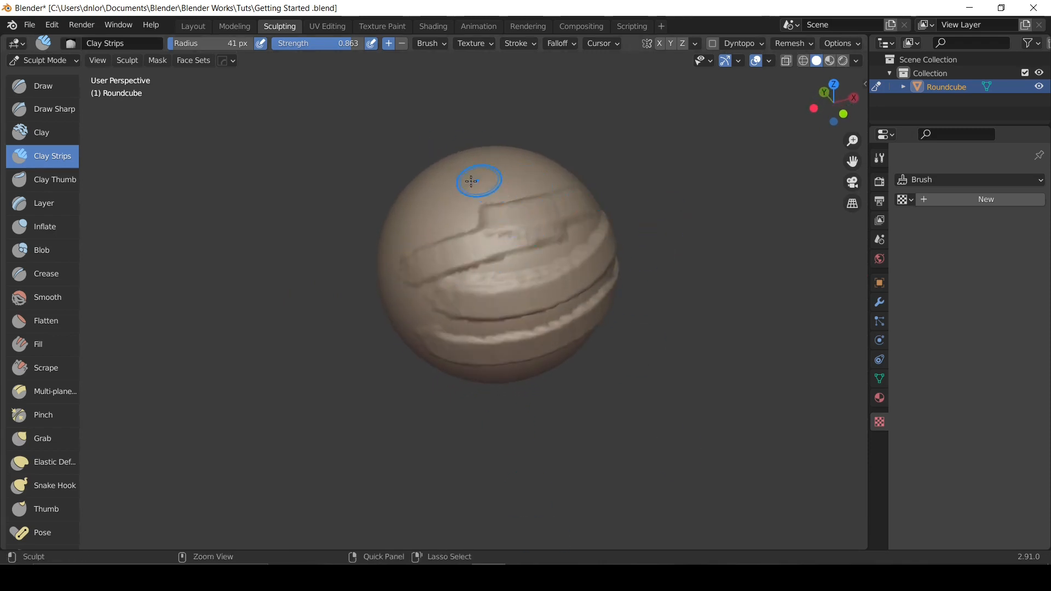
Undo all the Clay Strips bands on the sphere.
key(ctrl+z)
key(ctrl+z)
key(ctrl+z)
key(ctrl+z)
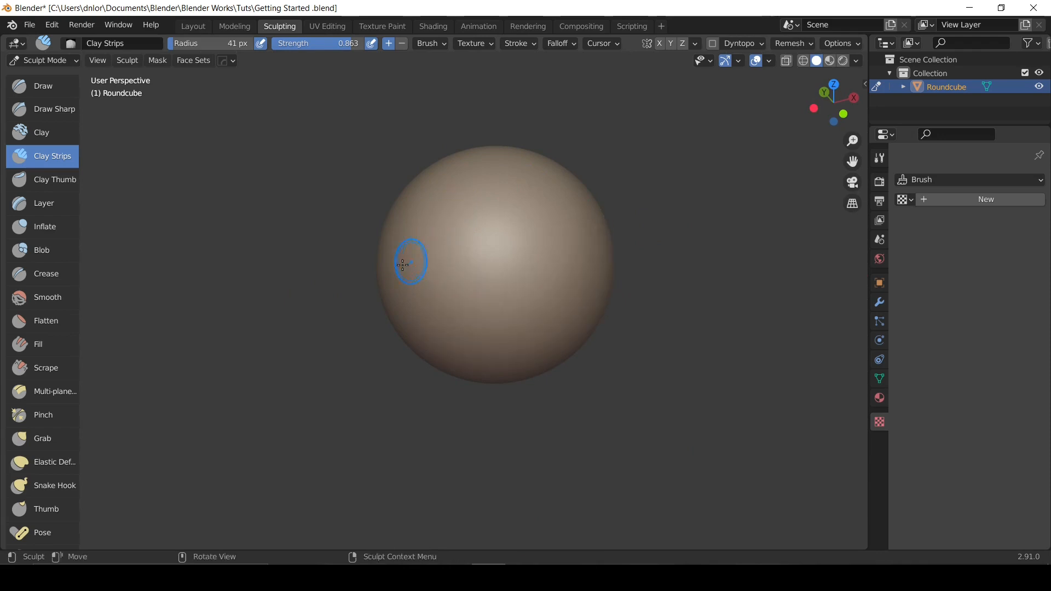
Try a single Clay Strips band rising diagonally across the sphere, inspect it and undo it.
drag(402, 269, 591, 221)
middle_drag(552, 238, 509, 253)
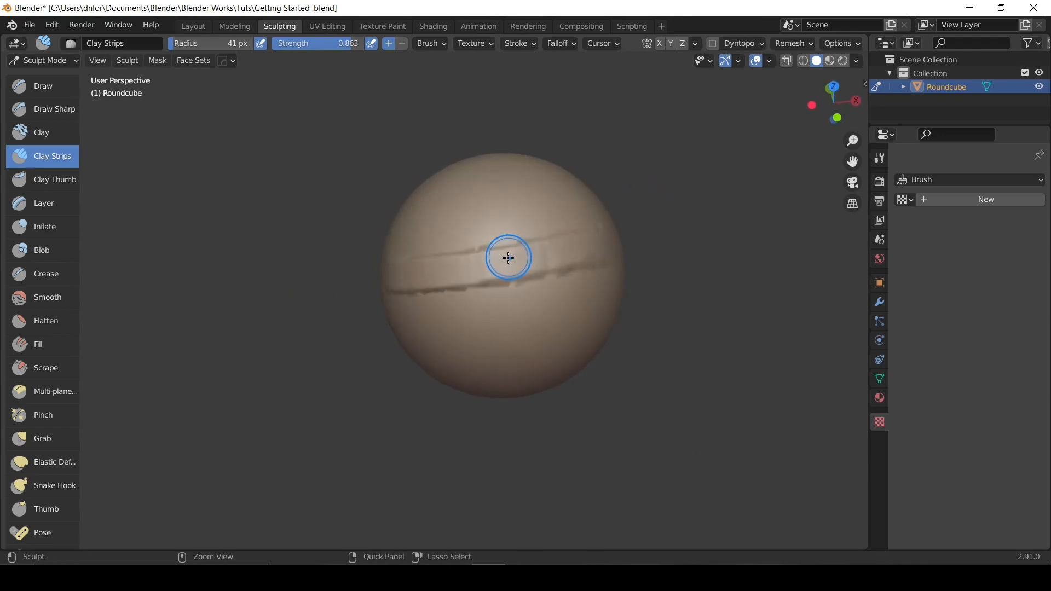
key(ctrl+z)
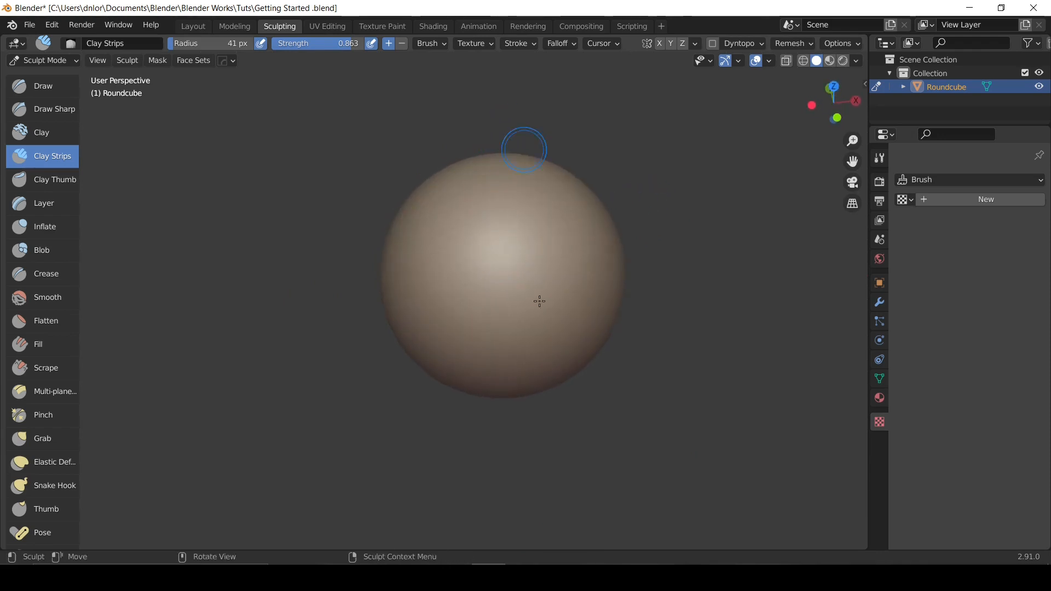
Change the Clay Strips brush's stroke method to Anchored.
click(519, 44)
click(527, 70)
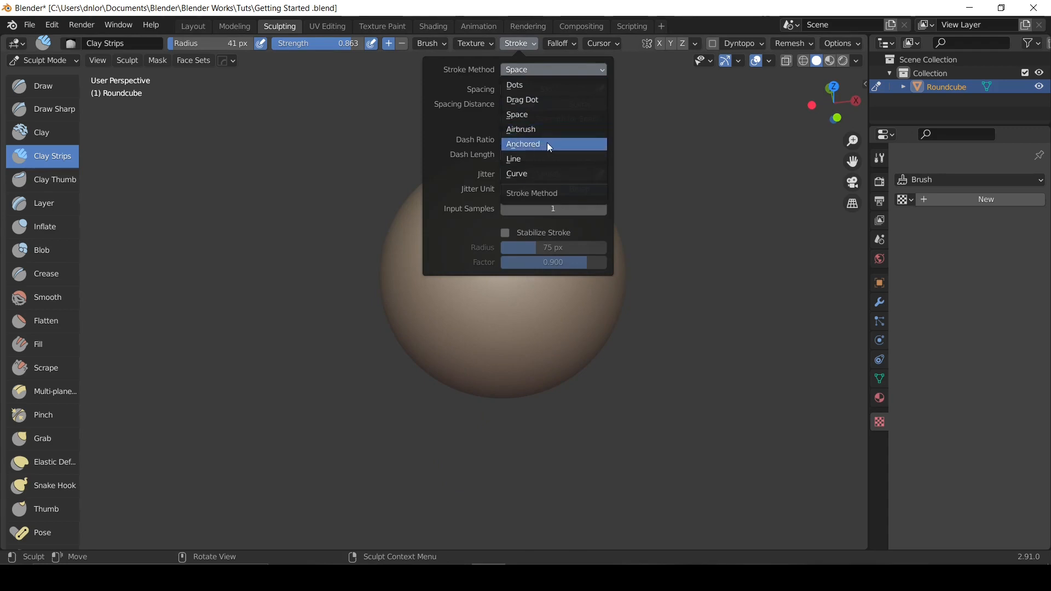
click(533, 145)
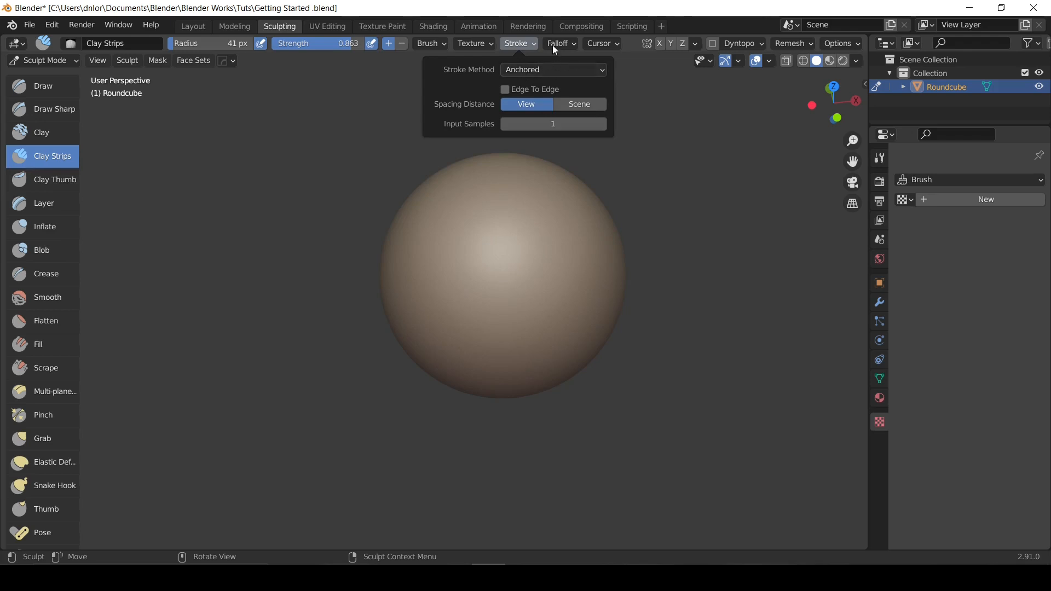
Try a large square anchored Clay Strips stamp on the sphere's front and undo it.
scroll(504, 218, up, 2)
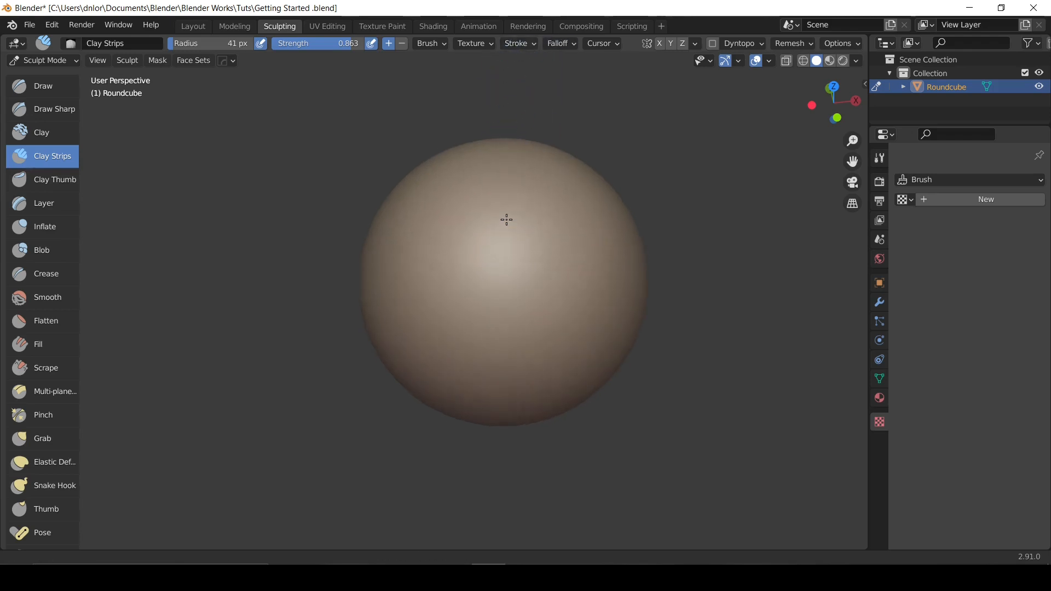
shift+middle_drag(541, 195, 533, 190)
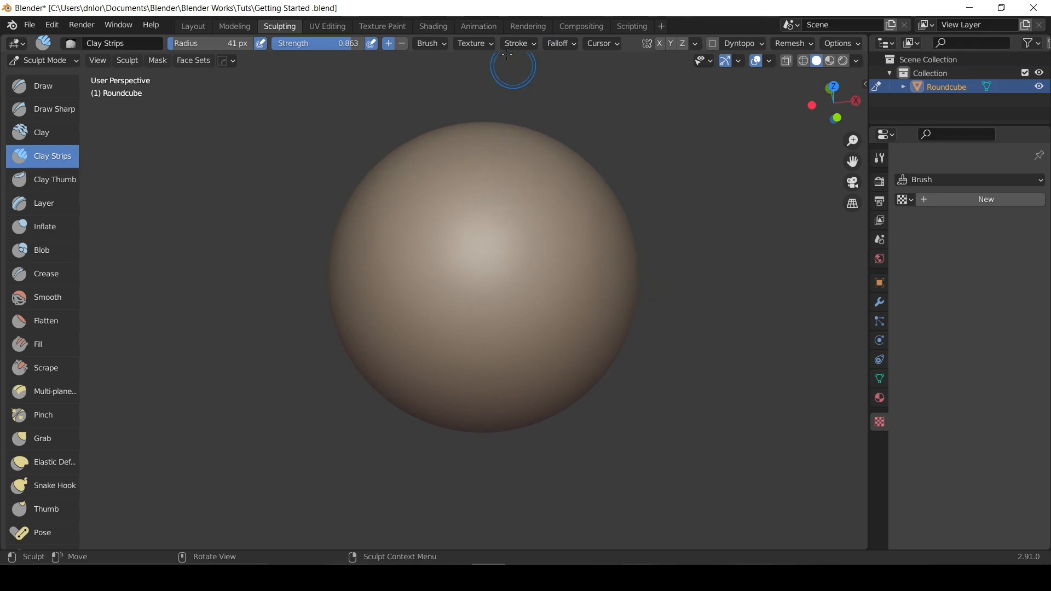
click(484, 43)
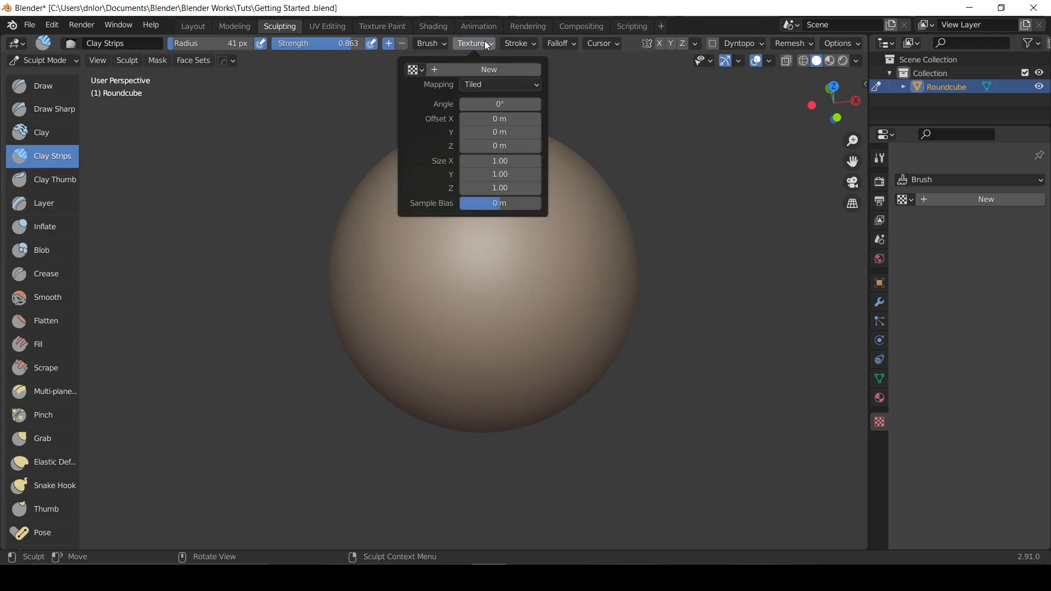
click(486, 44)
click(528, 43)
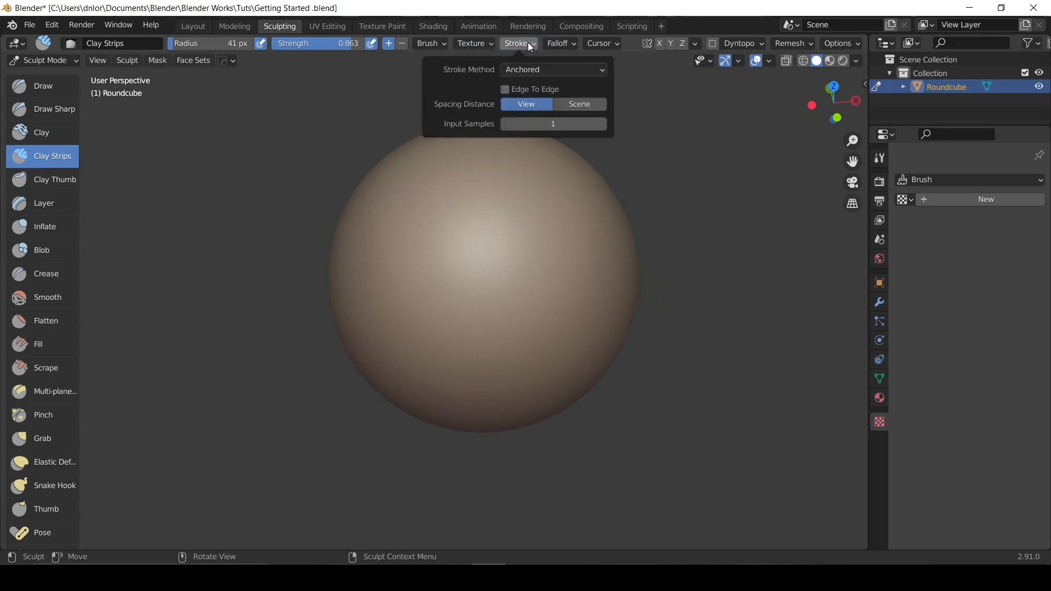
mouse_move(480, 232)
mouse_down()
mouse_move(537, 272)
mouse_move(612, 290)
mouse_move(554, 243)
mouse_move(521, 237)
mouse_move(498, 265)
mouse_move(615, 308)
mouse_move(535, 247)
mouse_move(487, 137)
mouse_move(429, 232)
mouse_move(522, 241)
mouse_up()
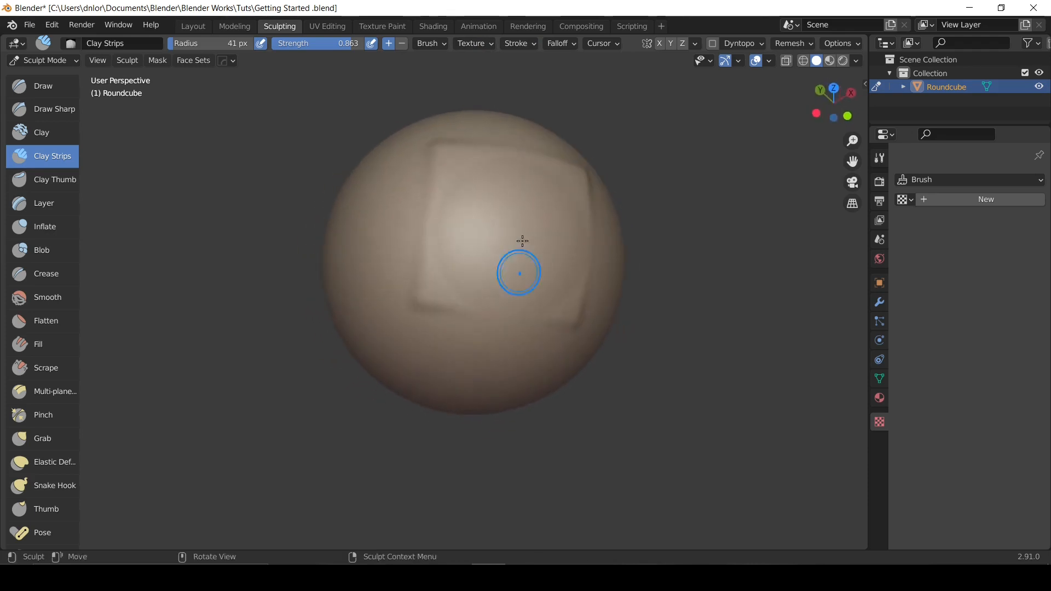
key(ctrl+z)
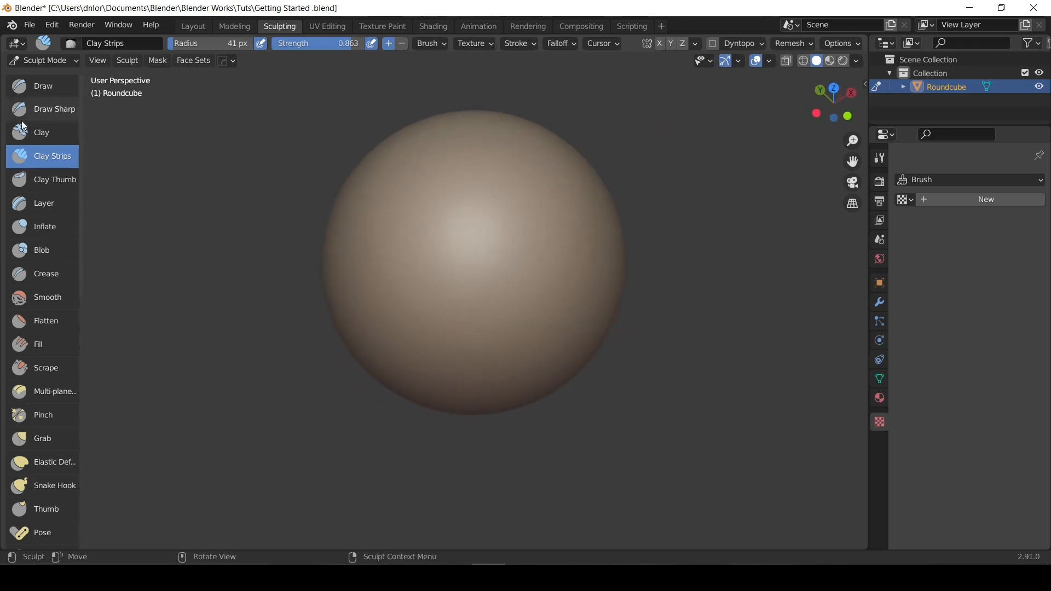
Switch to the Clay brush and set its stroke method to Anchored.
click(61, 138)
click(479, 46)
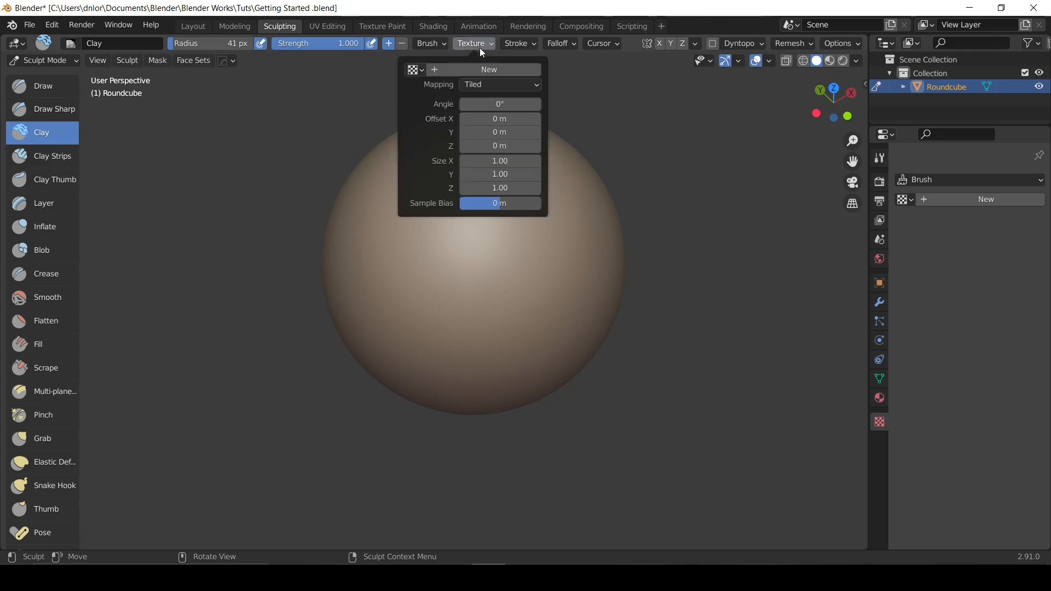
click(519, 44)
click(520, 43)
click(552, 70)
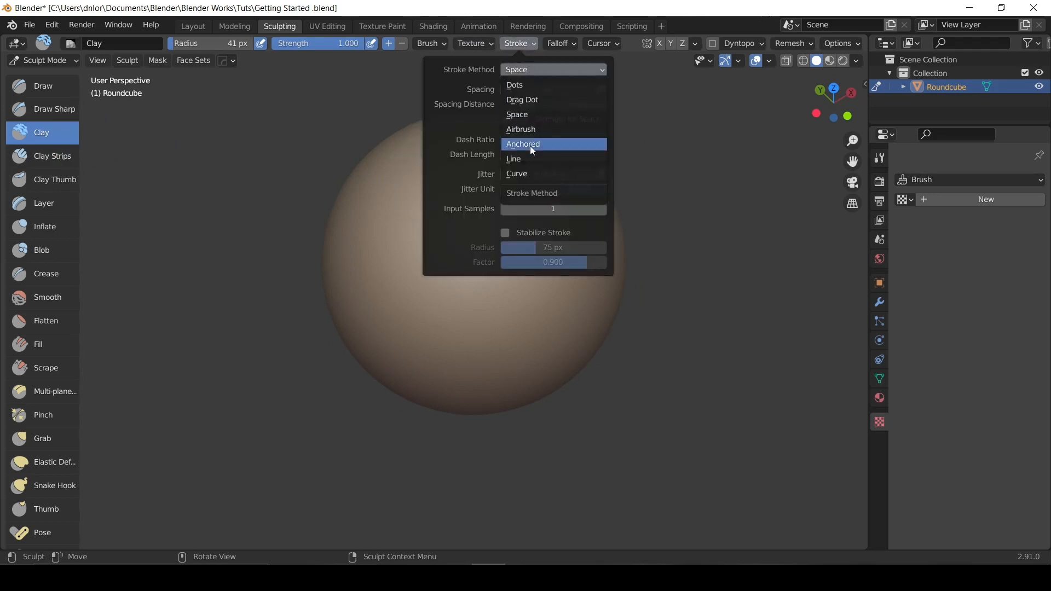
click(530, 145)
Try large round anchored Clay stamps on different sides of the sphere and undo them.
mouse_move(464, 230)
mouse_down()
mouse_move(532, 272)
mouse_move(584, 268)
mouse_up()
mouse_move(502, 214)
middle_down()
mouse_move(586, 145)
mouse_move(525, 208)
mouse_move(542, 213)
mouse_move(477, 215)
middle_up()
mouse_move(476, 215)
mouse_down()
mouse_move(574, 274)
mouse_move(482, 219)
mouse_move(605, 286)
mouse_move(708, 313)
mouse_move(572, 277)
mouse_move(745, 292)
mouse_move(540, 257)
mouse_move(703, 280)
mouse_move(570, 256)
mouse_move(608, 257)
mouse_up()
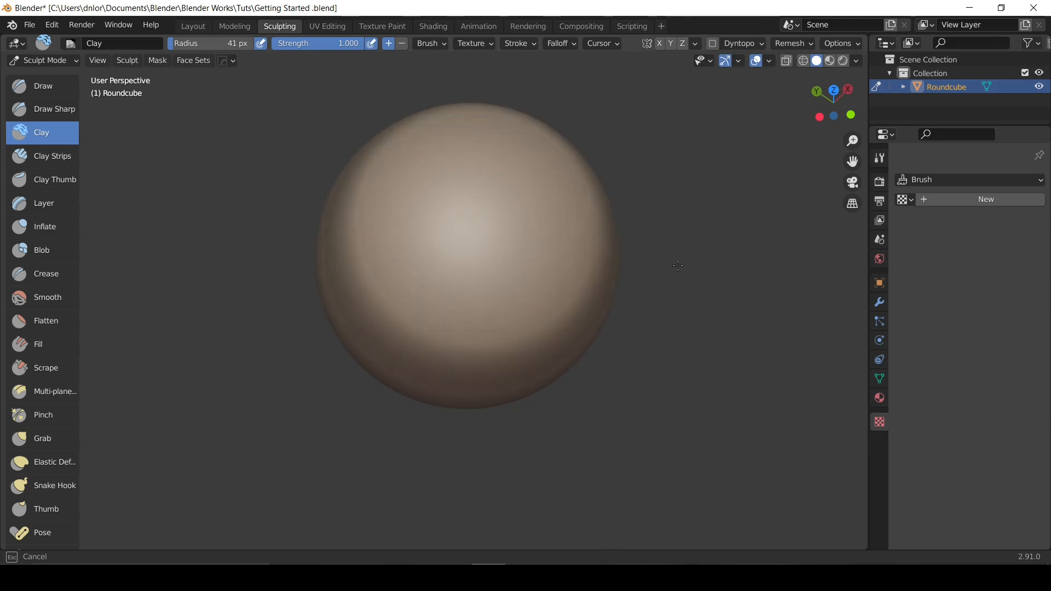
mouse_move(609, 241)
middle_down()
mouse_move(551, 176)
mouse_move(509, 179)
mouse_move(489, 208)
mouse_move(553, 308)
mouse_move(504, 258)
mouse_move(419, 223)
middle_up()
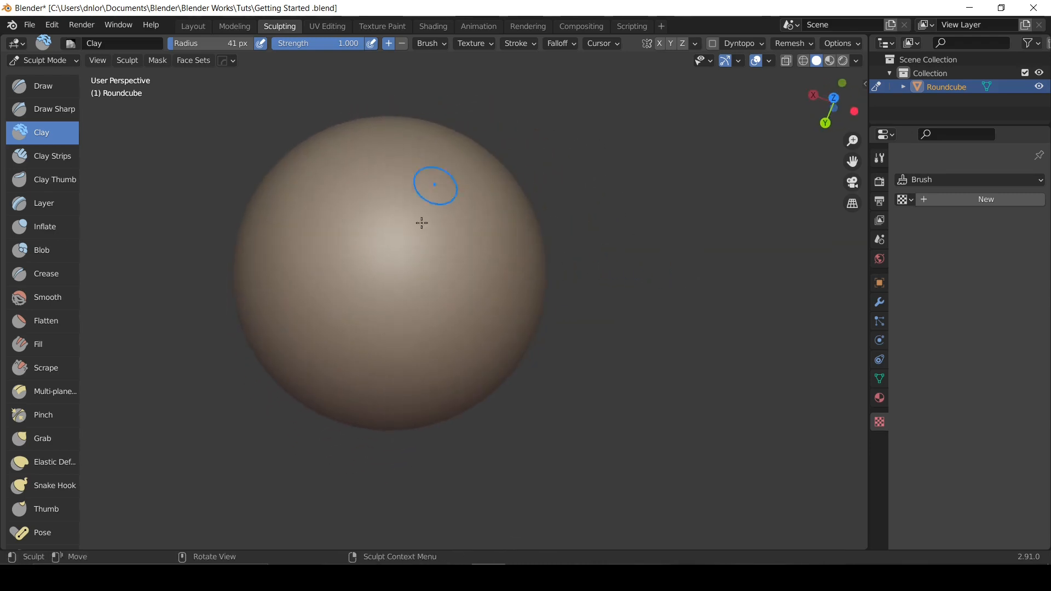
mouse_move(363, 134)
shift+middle_down()
mouse_move(521, 252)
mouse_move(496, 185)
shift+middle_up()
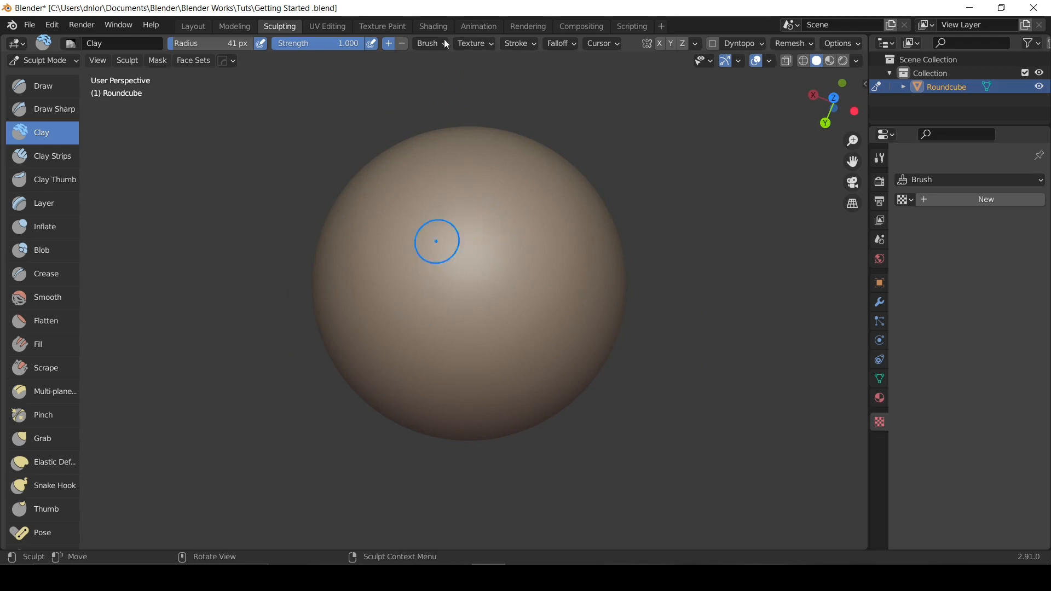
mouse_move(483, 215)
mouse_down()
mouse_move(586, 277)
mouse_move(430, 227)
mouse_up()
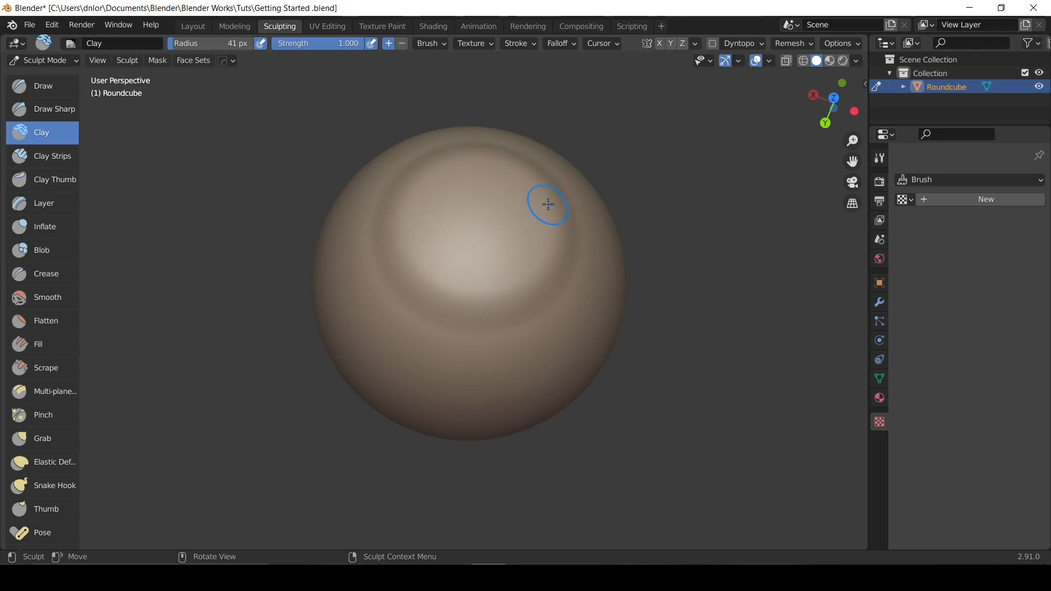
key(ctrl+z)
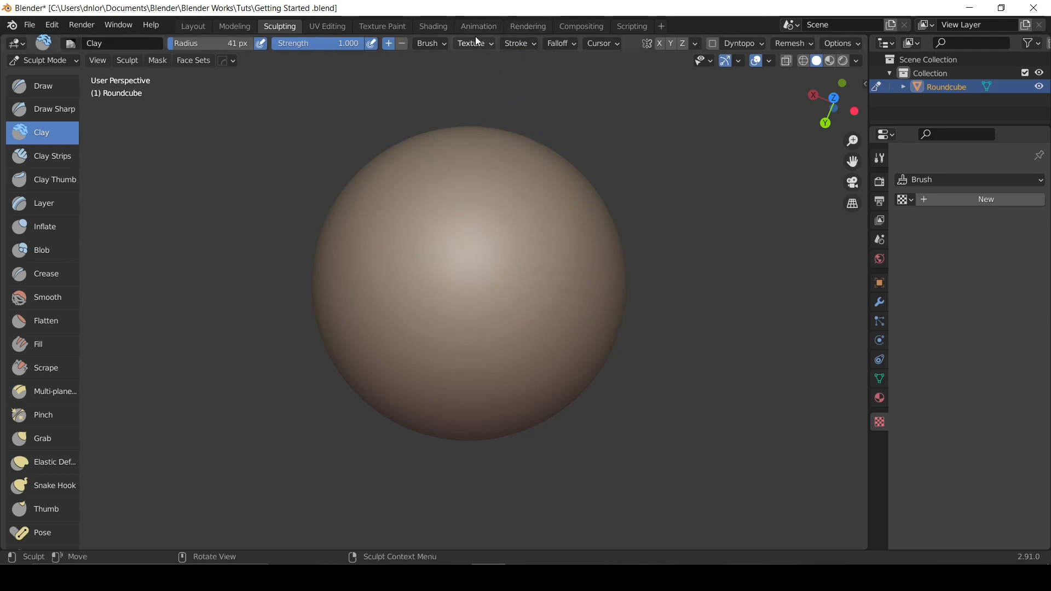
Set the Clay brush's stroke method to Line and its radius to 23 px.
click(519, 44)
click(523, 70)
click(523, 70)
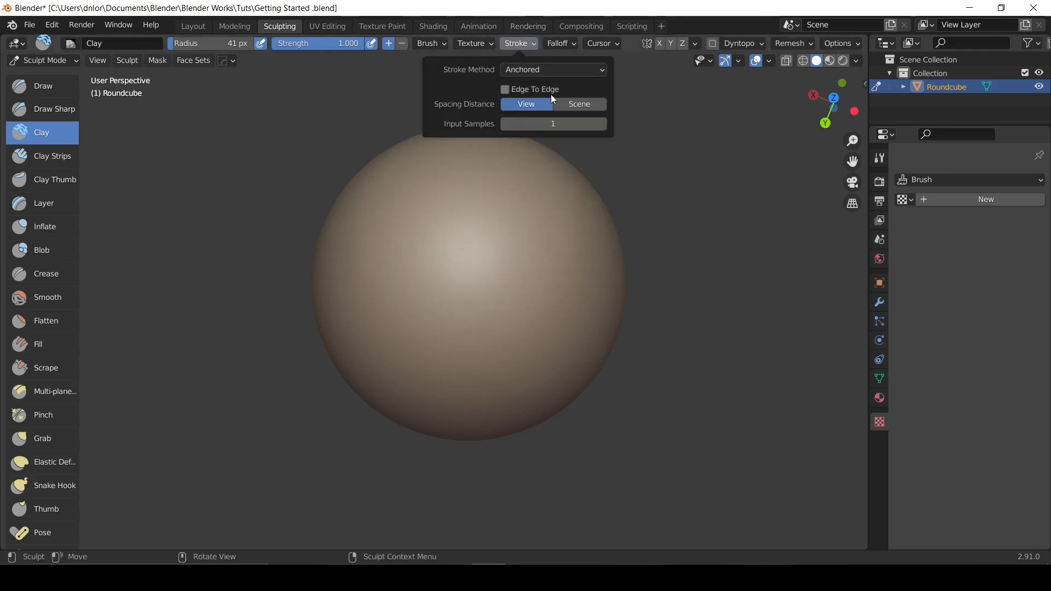
click(526, 70)
click(518, 160)
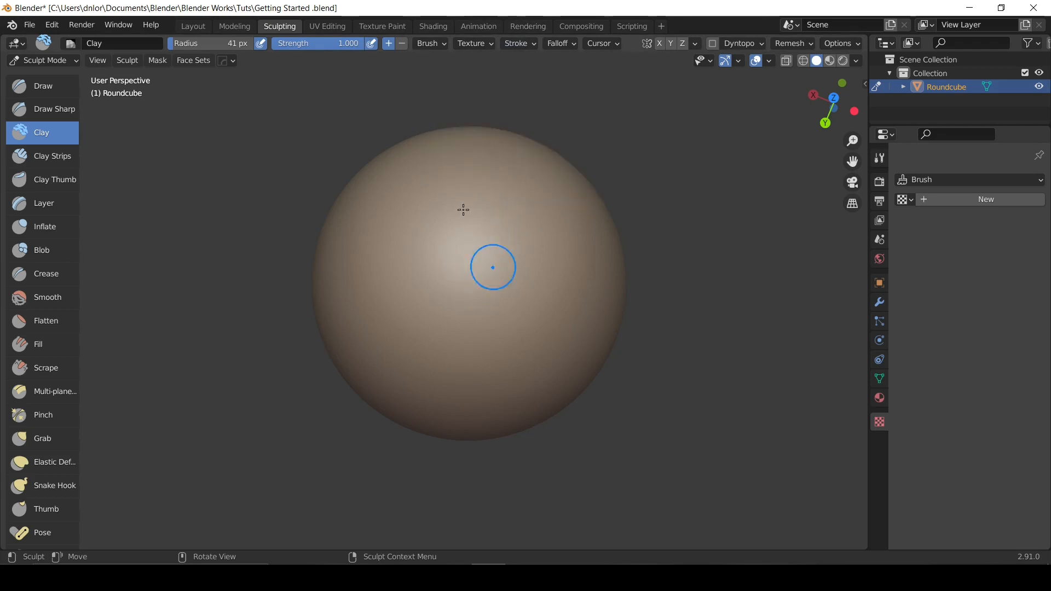
key(f)
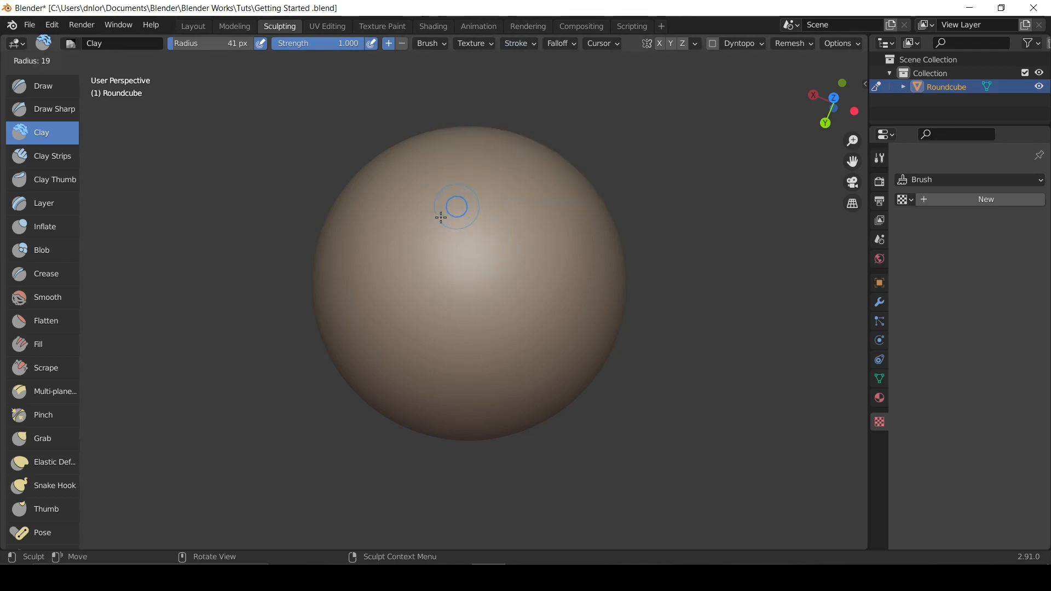
click(446, 216)
Try a straight vertical Clay line stroke from the top of the sphere down to its bottom edge.
shift+middle_drag(445, 214, 455, 199)
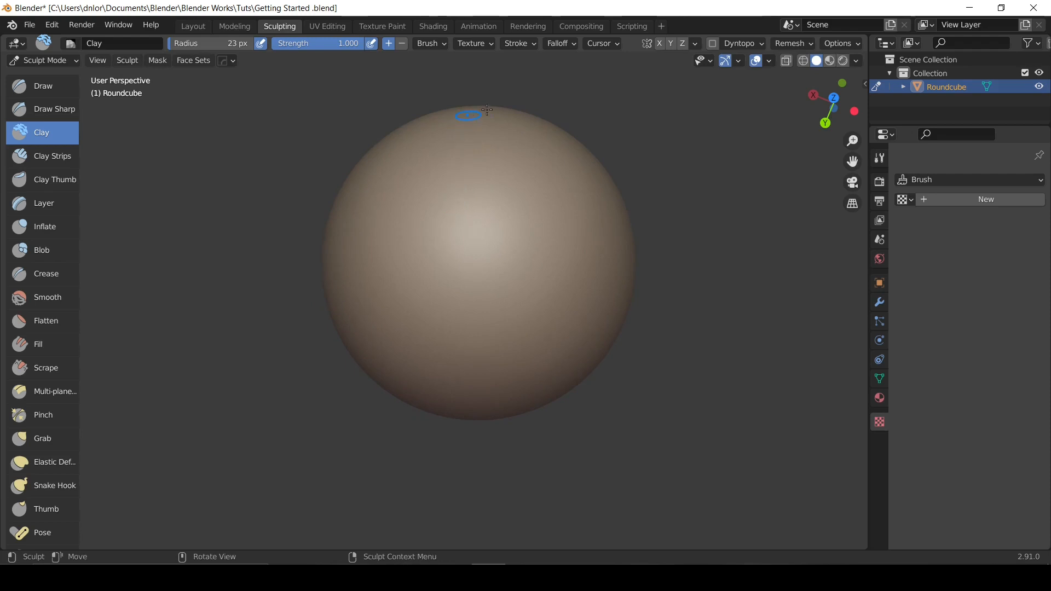
shift+middle_drag(481, 112, 460, 124)
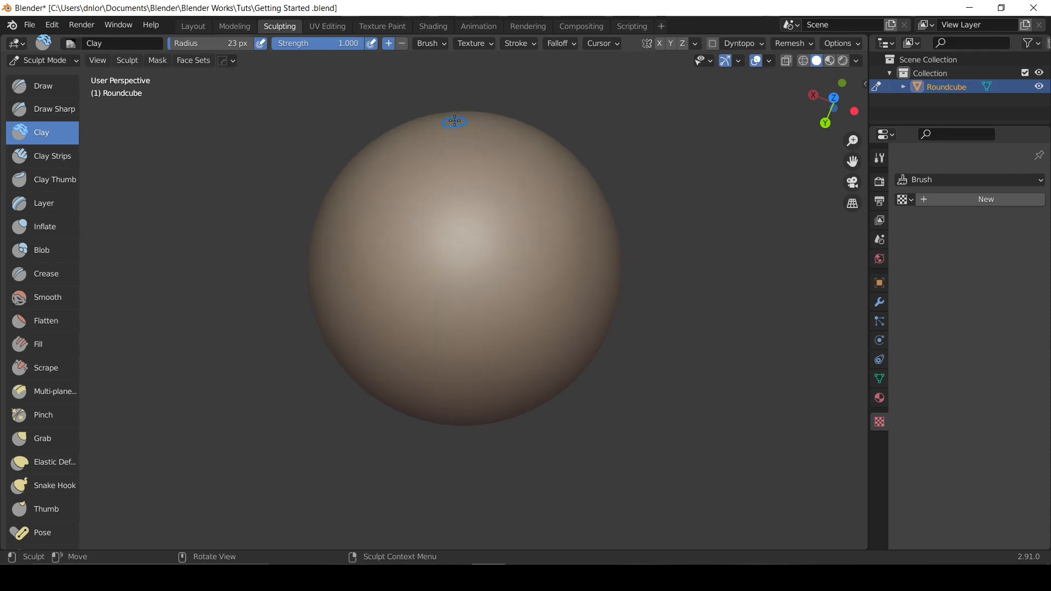
drag(459, 110, 460, 176)
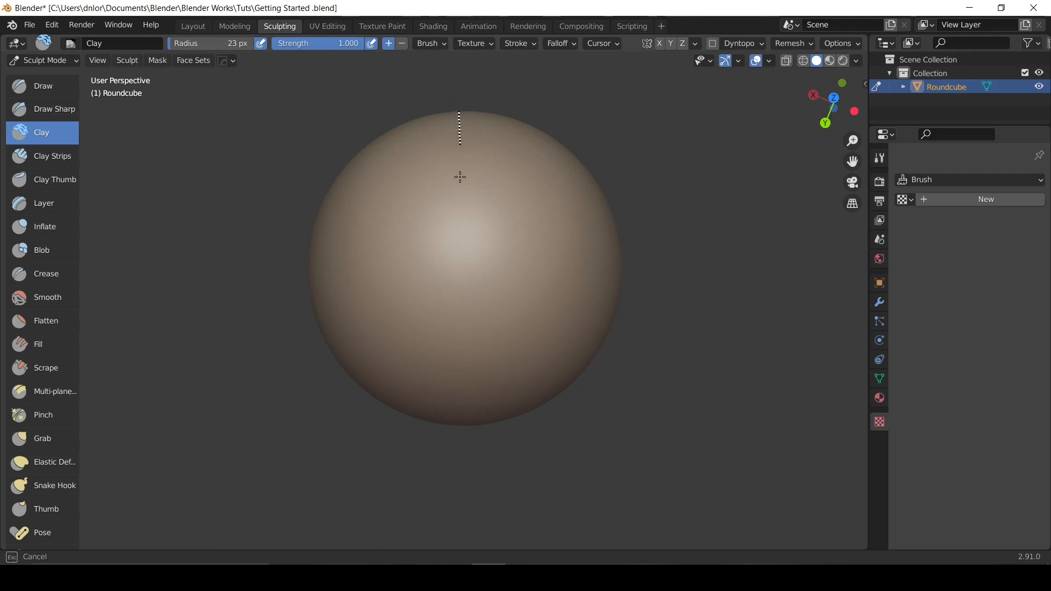
drag(453, 330, 472, 411)
mouse_move(479, 307)
middle_down()
mouse_move(439, 164)
mouse_move(506, 307)
mouse_move(436, 179)
middle_up()
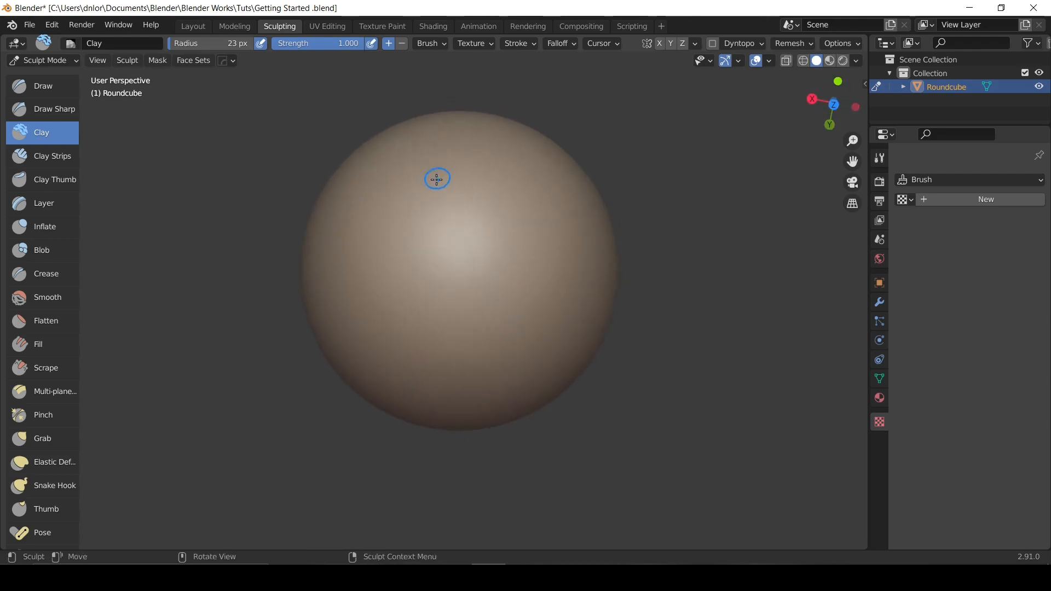
Set the Clay brush's stroke method to Space, try three vertical strokes down the sphere and undo them.
click(509, 44)
click(517, 71)
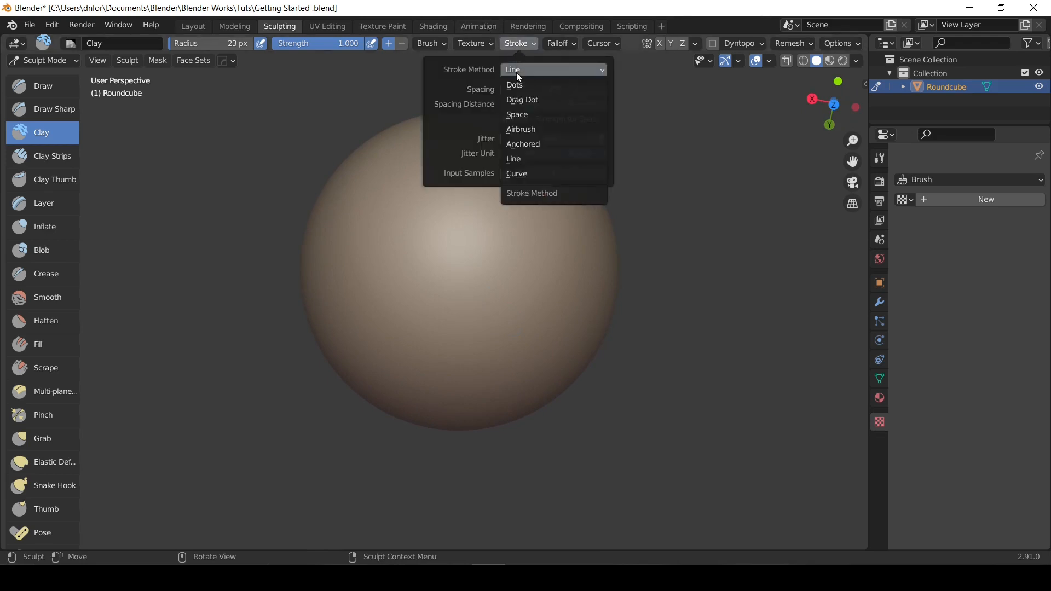
click(522, 115)
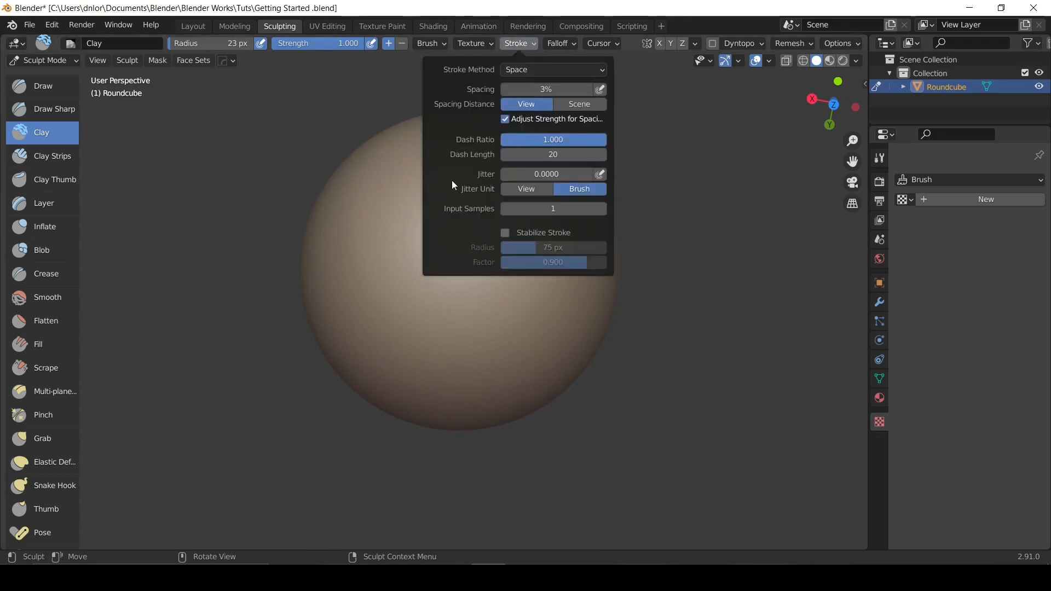
drag(425, 148, 434, 346)
drag(485, 131, 481, 342)
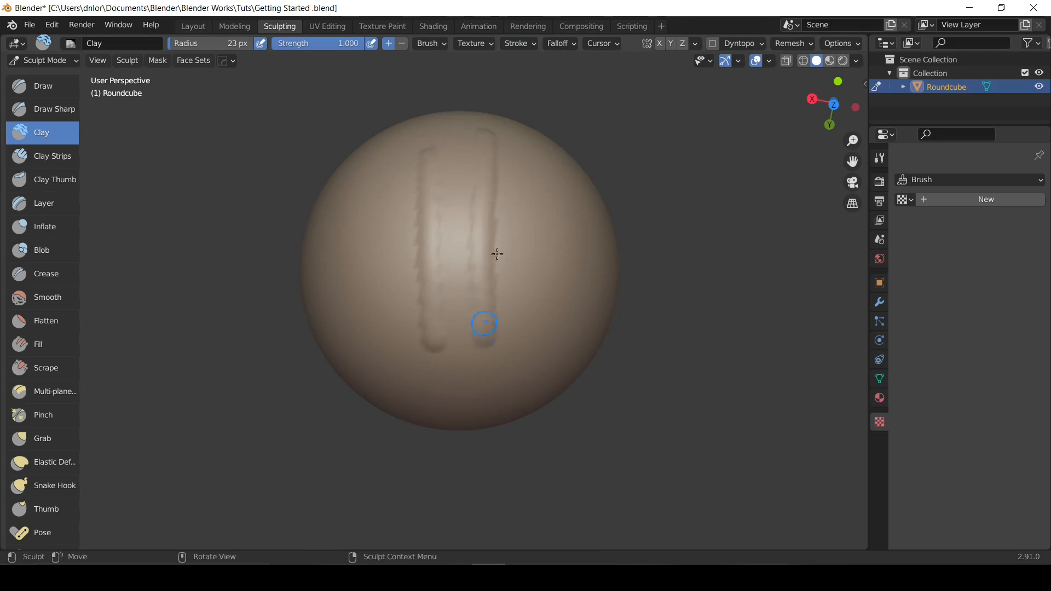
drag(521, 161, 507, 332)
key(ctrl+z)
key(ctrl+z)
key(ctrl+z)
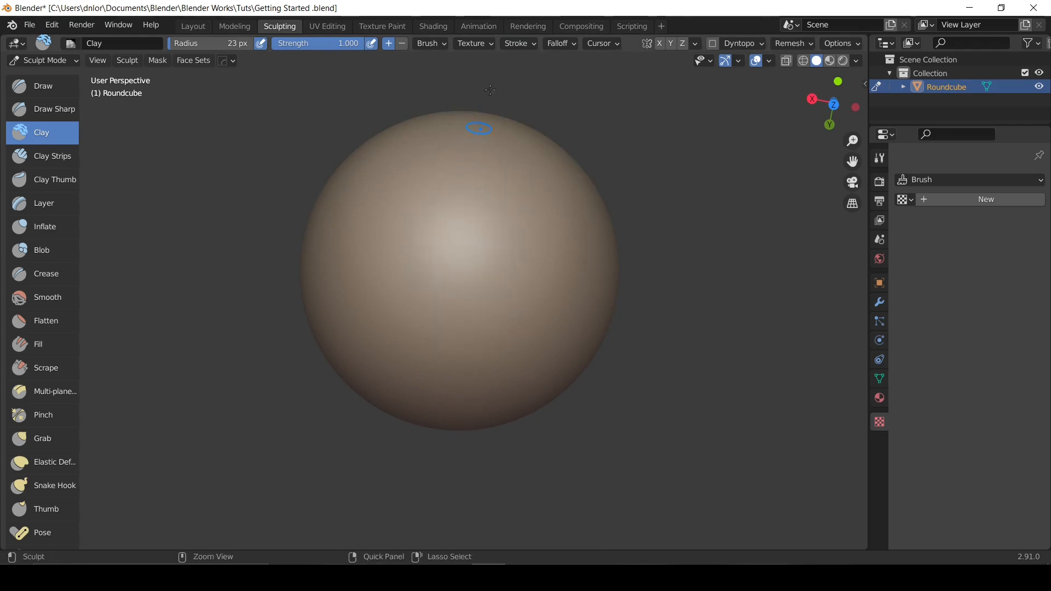
Set the Clay brush's stroke method to Line, try a vertical line stroke from the top of the sphere and undo it.
click(524, 43)
click(530, 70)
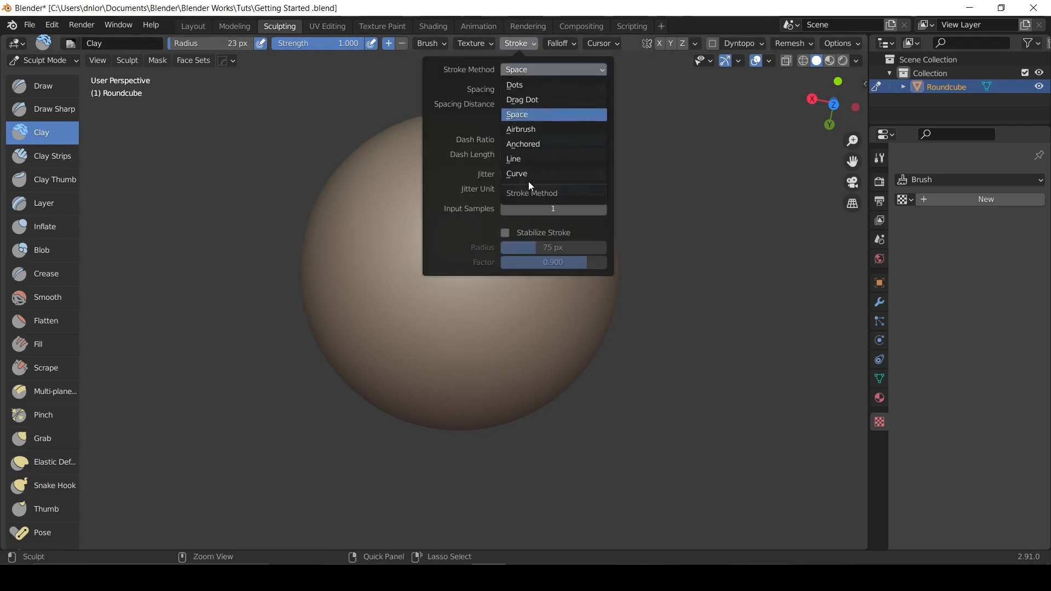
click(521, 160)
drag(459, 113, 462, 109)
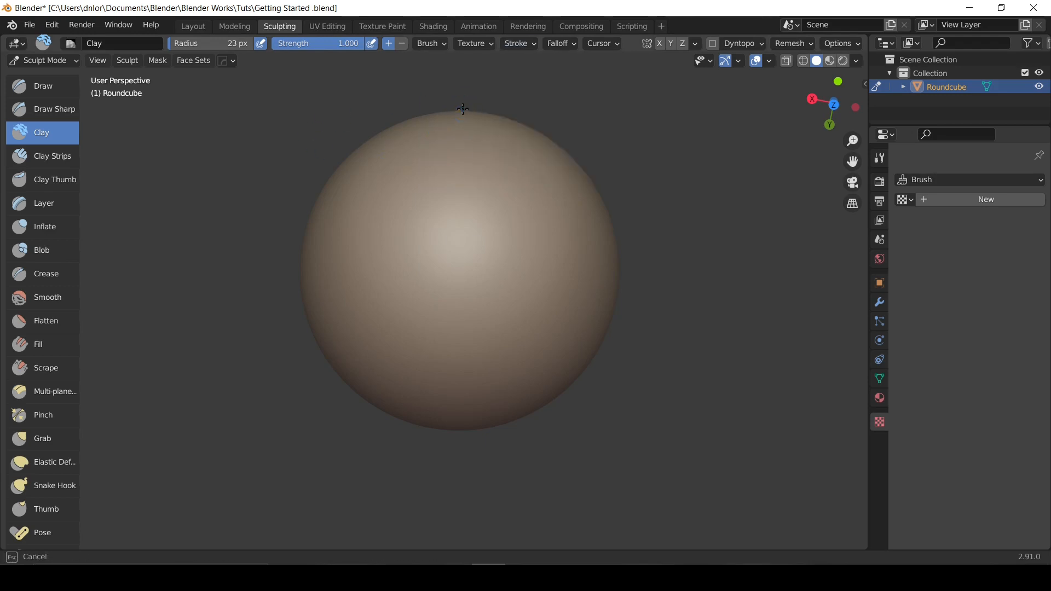
drag(470, 361, 465, 418)
mouse_move(441, 329)
middle_down()
mouse_move(462, 223)
mouse_move(464, 328)
mouse_move(492, 324)
middle_up()
key(ctrl+z)
Set the Clay brush's stroke method to Drag Dot and its radius to 50 px.
click(523, 43)
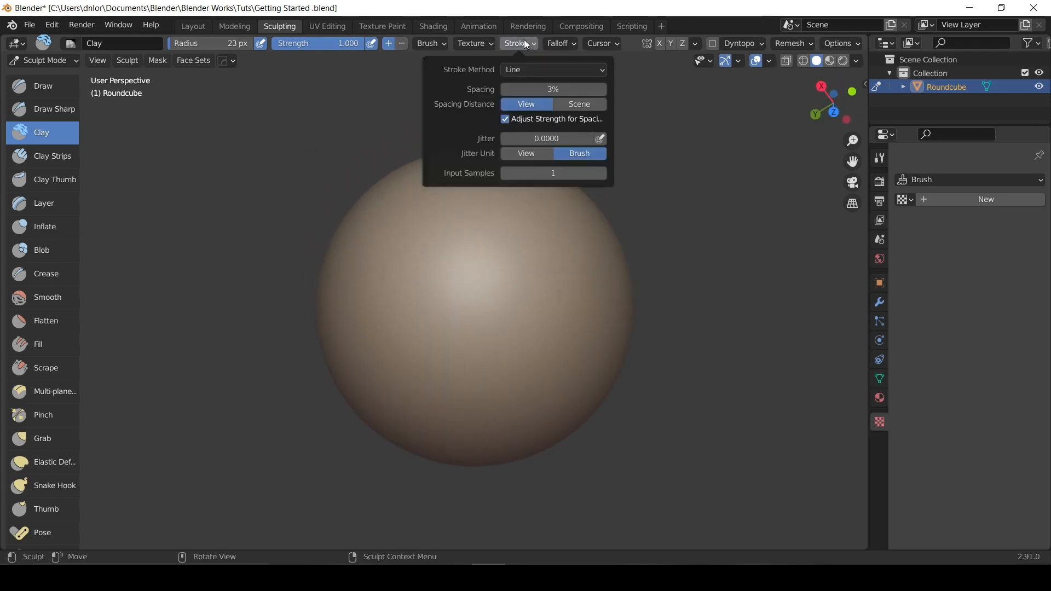
click(527, 69)
click(526, 101)
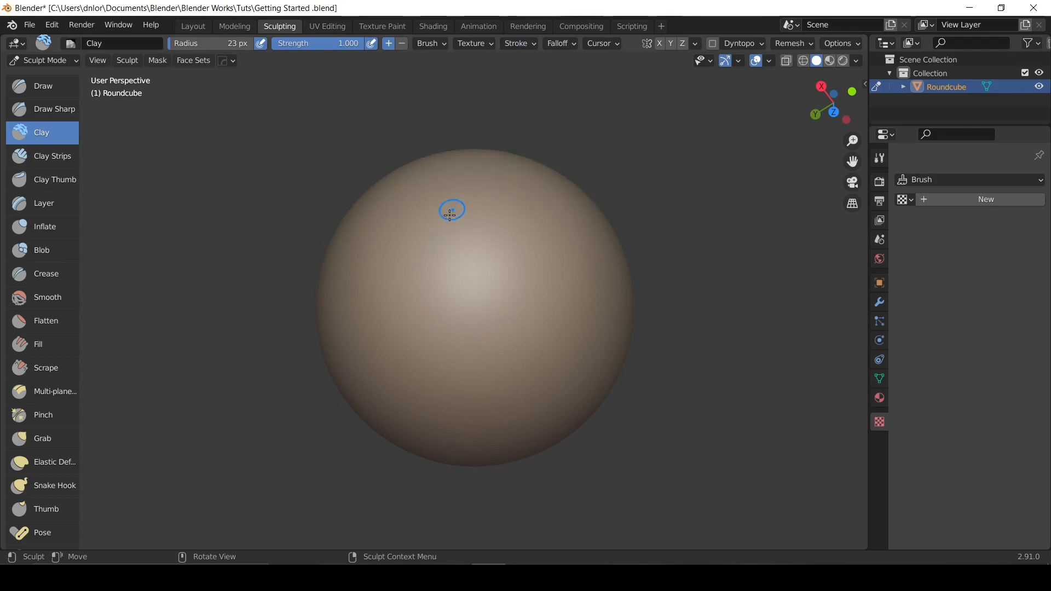
key(f)
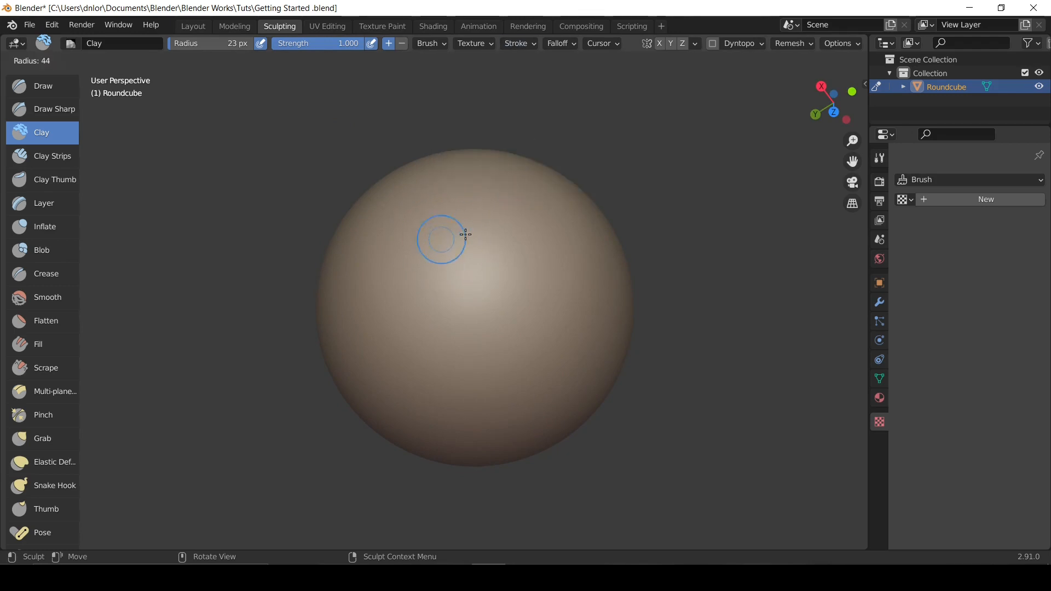
click(461, 240)
Try placing single Clay dots at various spots around the sphere, sliding them into position before releasing.
mouse_move(455, 239)
mouse_down()
mouse_move(440, 235)
mouse_move(474, 281)
mouse_move(511, 218)
mouse_move(476, 286)
mouse_move(466, 224)
mouse_move(438, 219)
mouse_up()
mouse_move(515, 225)
mouse_down()
mouse_move(457, 294)
mouse_move(432, 304)
mouse_up()
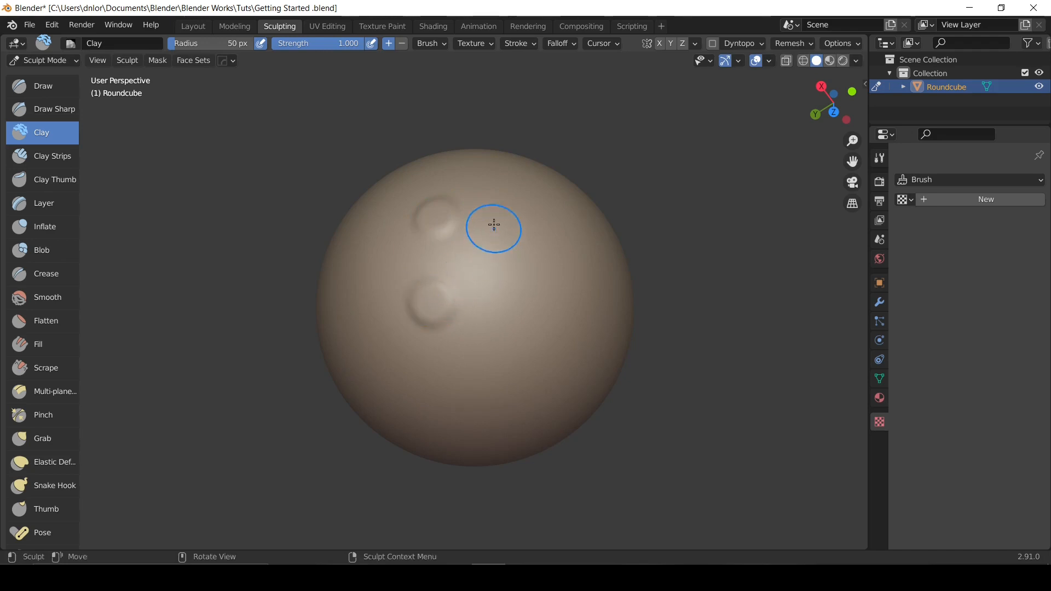
drag(503, 209, 524, 226)
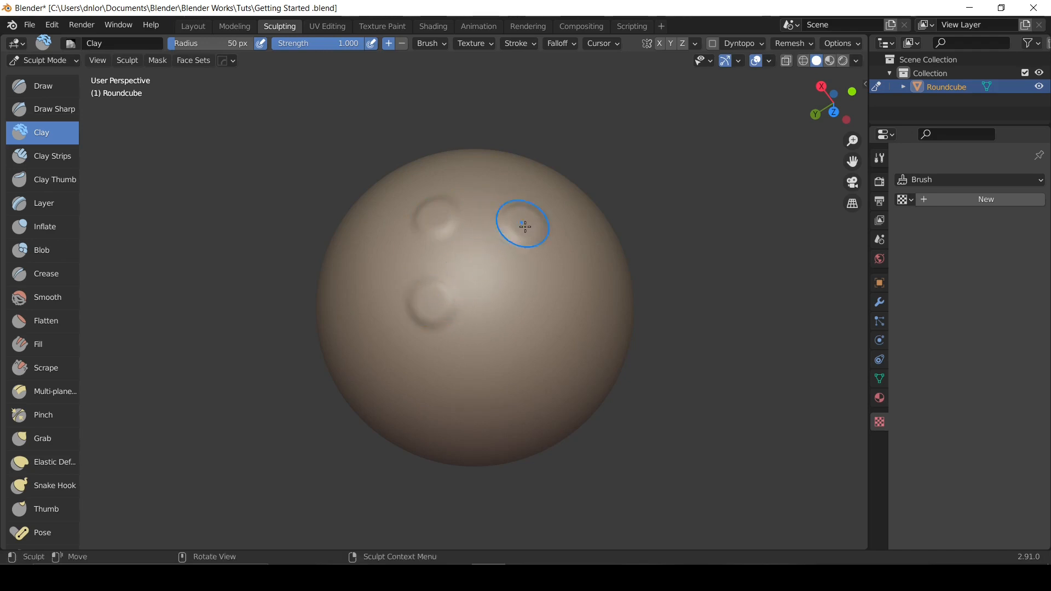
drag(519, 291, 515, 305)
mouse_move(515, 306)
middle_down()
mouse_move(483, 292)
mouse_move(505, 192)
middle_up()
shift+middle_drag(535, 268, 546, 241)
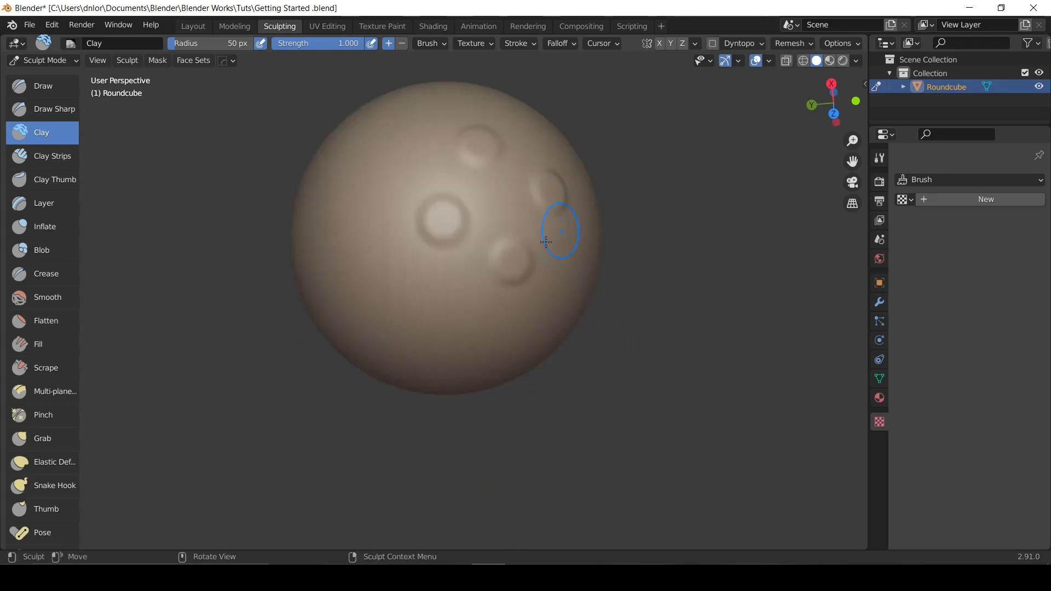
middle_drag(455, 187, 483, 195)
click(451, 192)
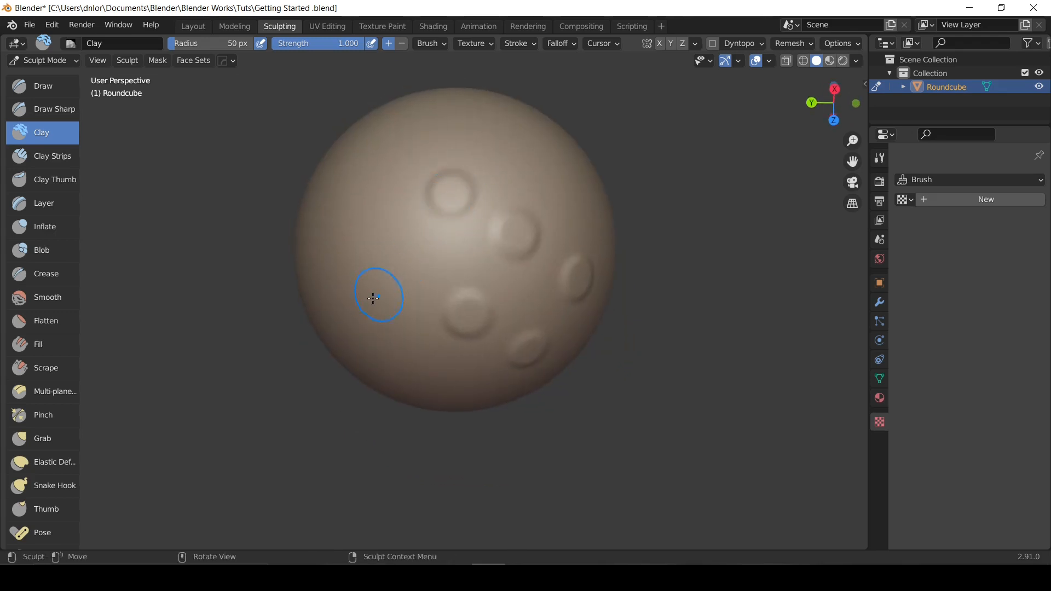
mouse_move(423, 278)
middle_down()
mouse_move(508, 227)
mouse_move(512, 350)
mouse_move(425, 253)
mouse_move(493, 185)
middle_up()
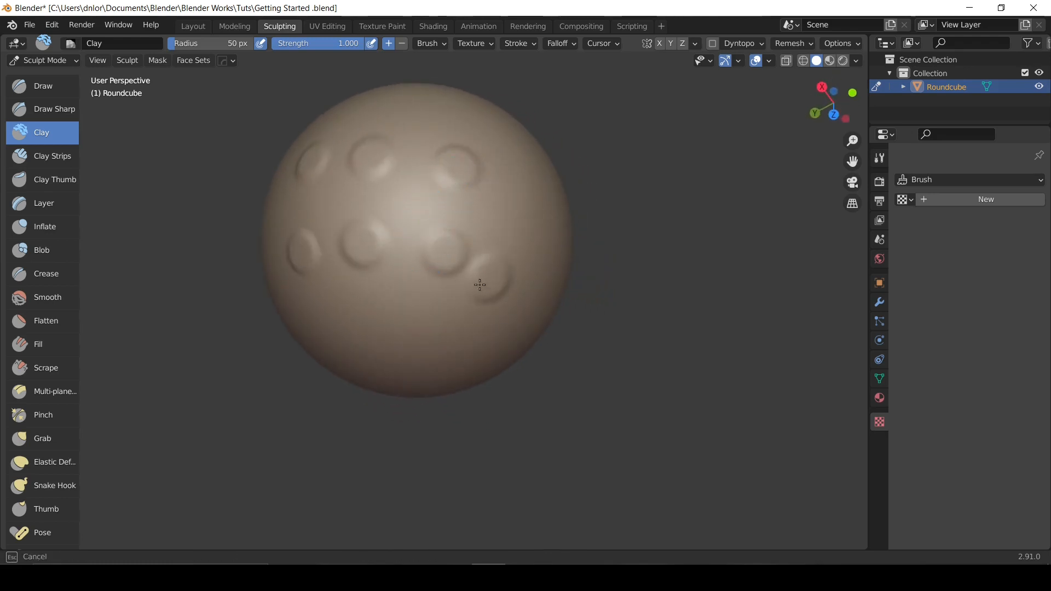
click(395, 208)
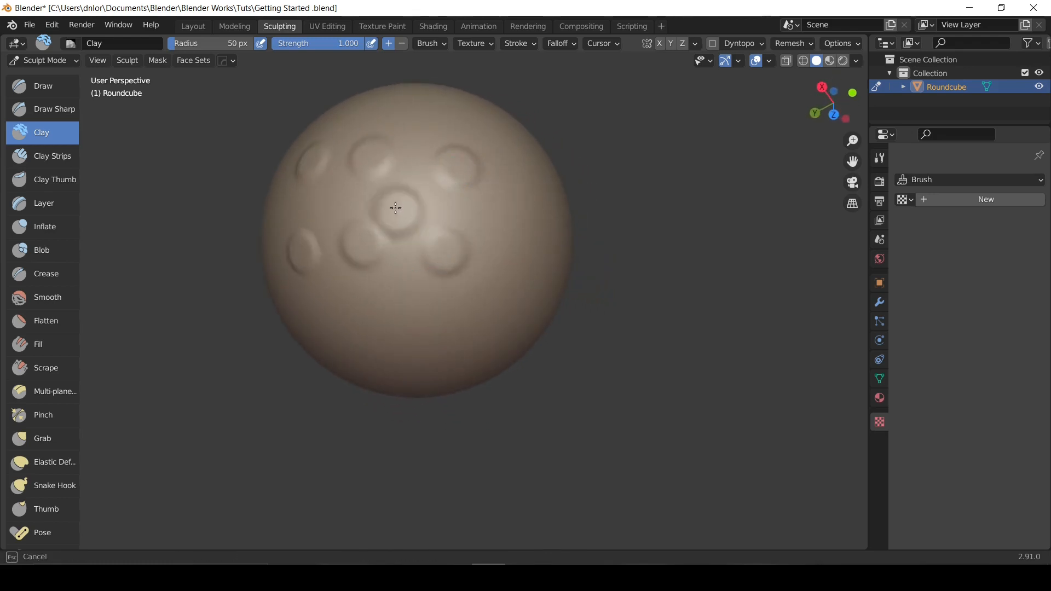
click(327, 201)
mouse_move(327, 201)
middle_down()
mouse_move(369, 194)
mouse_move(387, 251)
mouse_move(486, 215)
mouse_move(510, 268)
middle_up()
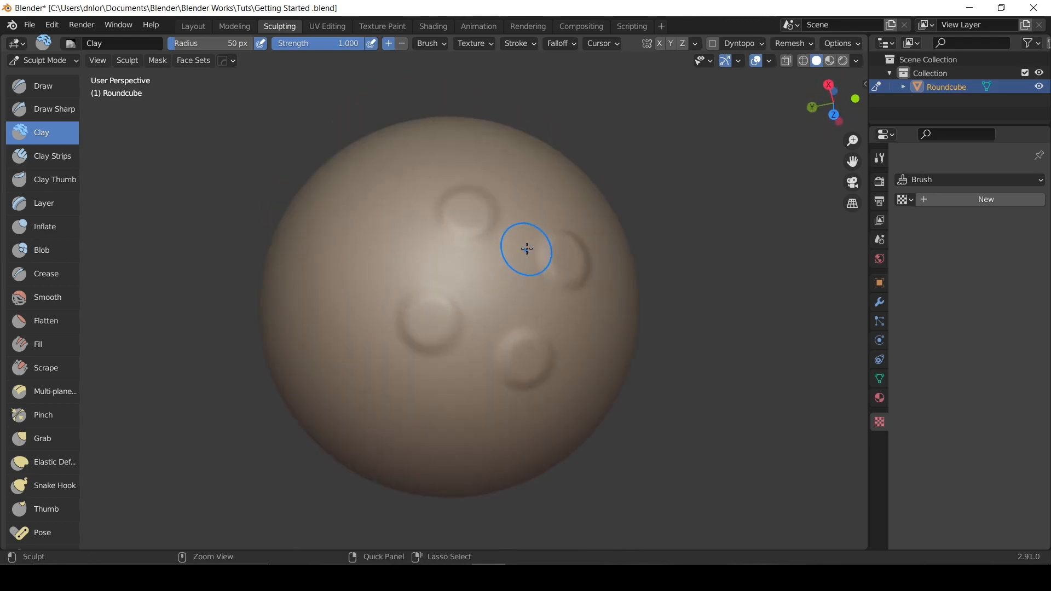
Undo the Clay dots placed on the sphere.
key(ctrl+z)
key(ctrl+z)
key(ctrl+z)
key(ctrl+z)
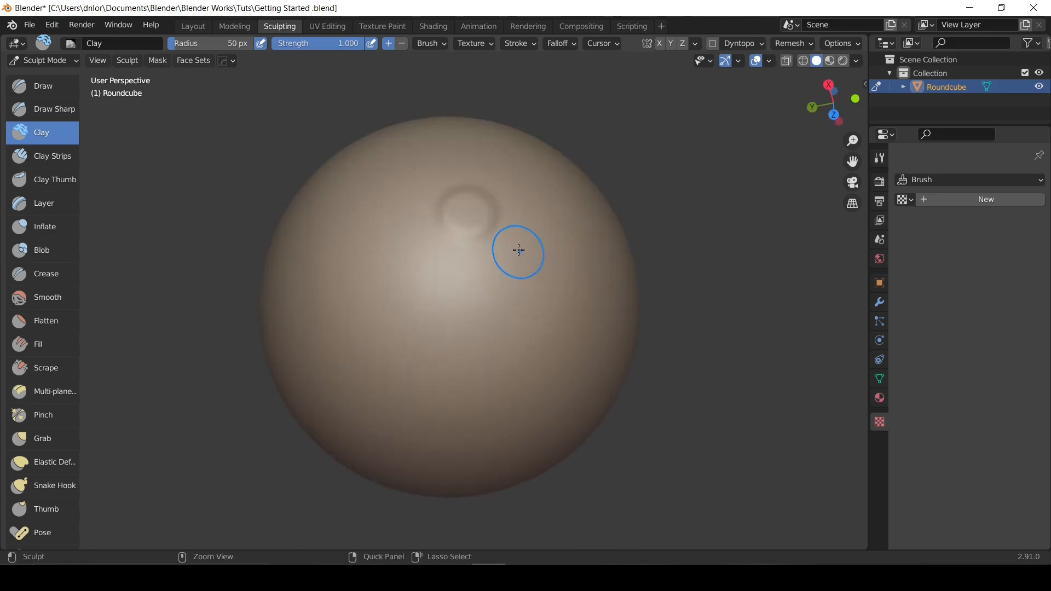
Set the Clay brush's stroke method to Space and enable Stabilize Stroke.
click(522, 46)
click(579, 73)
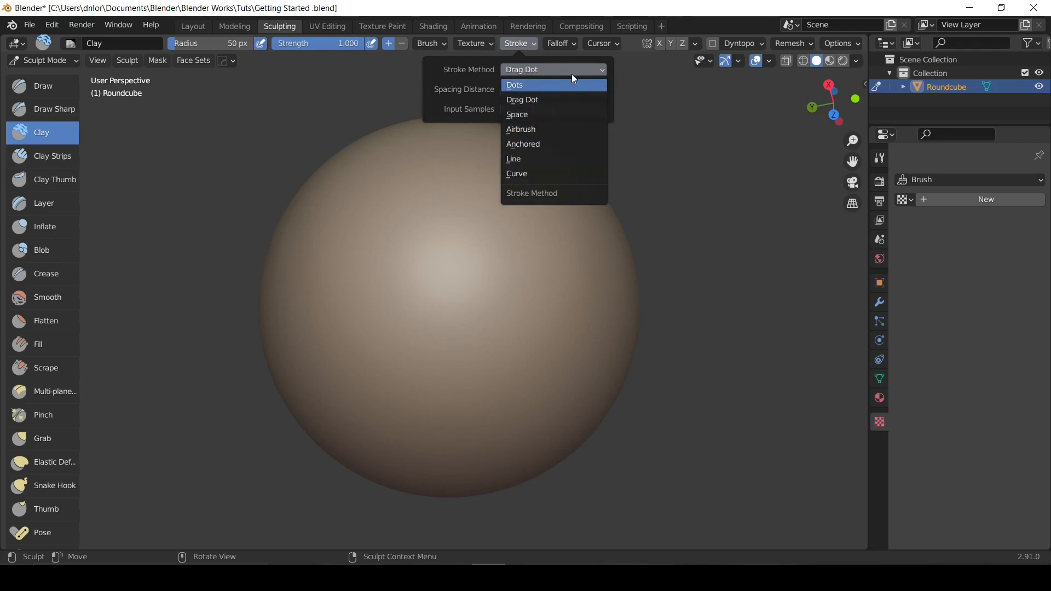
click(522, 115)
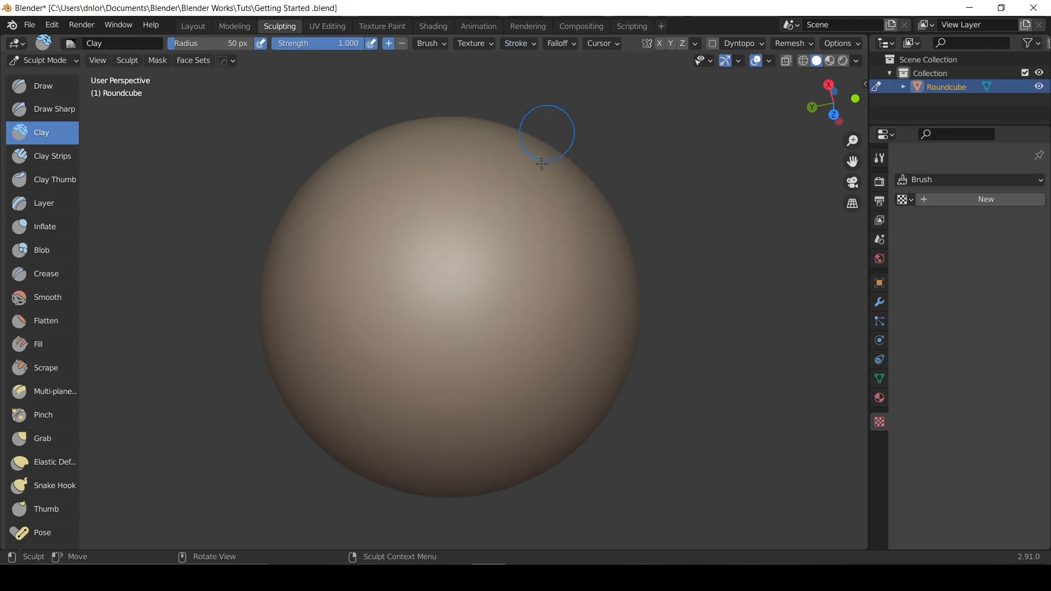
click(526, 42)
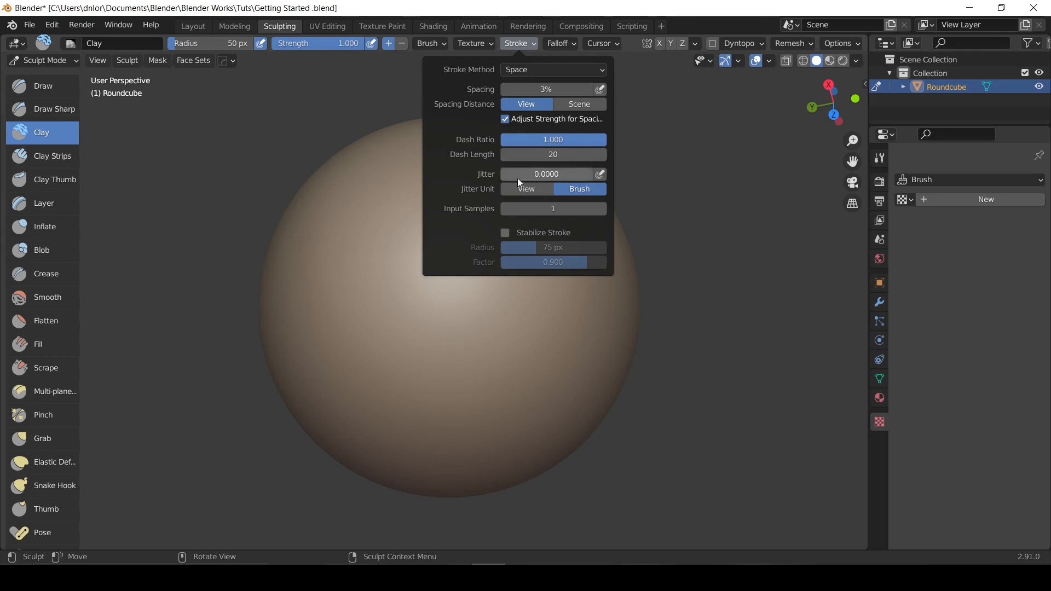
click(505, 232)
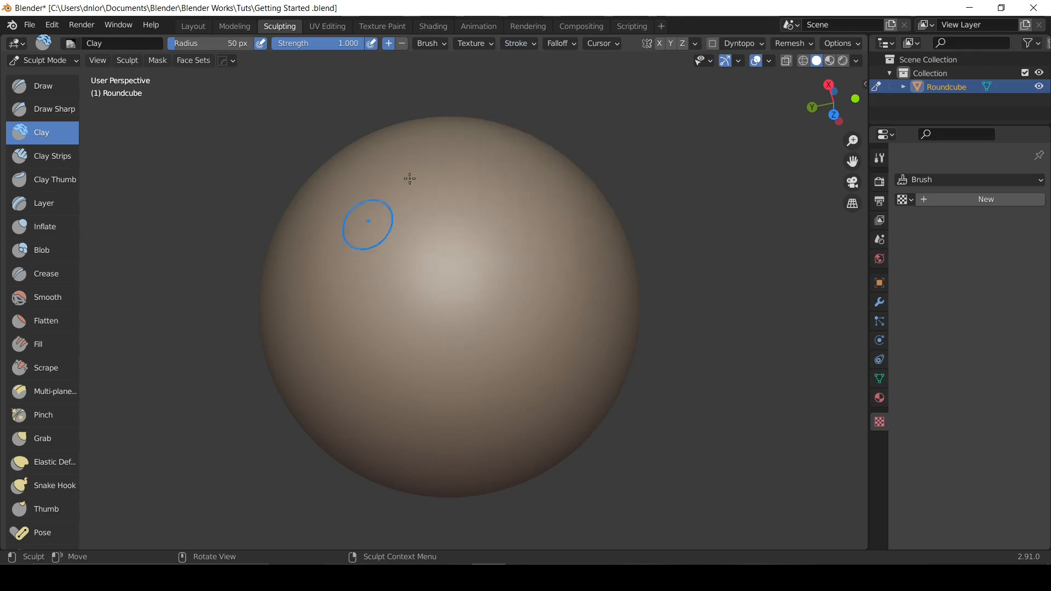
Try a stabilized S-shaped Clay stroke from the top of the sphere to its lower edge and undo it.
mouse_move(460, 129)
mouse_down()
mouse_move(382, 178)
mouse_move(347, 237)
mouse_move(372, 317)
mouse_move(468, 343)
mouse_move(561, 293)
mouse_move(612, 340)
mouse_move(591, 416)
mouse_move(510, 440)
mouse_up()
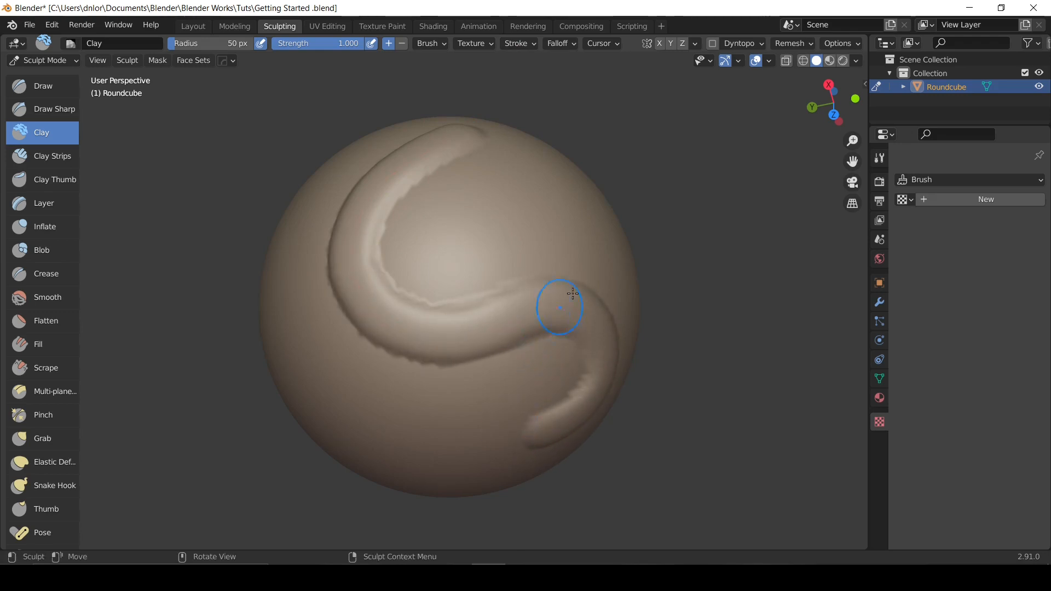
scroll(580, 219, down, 3)
mouse_move(556, 235)
middle_down()
mouse_move(495, 196)
mouse_move(489, 256)
middle_up()
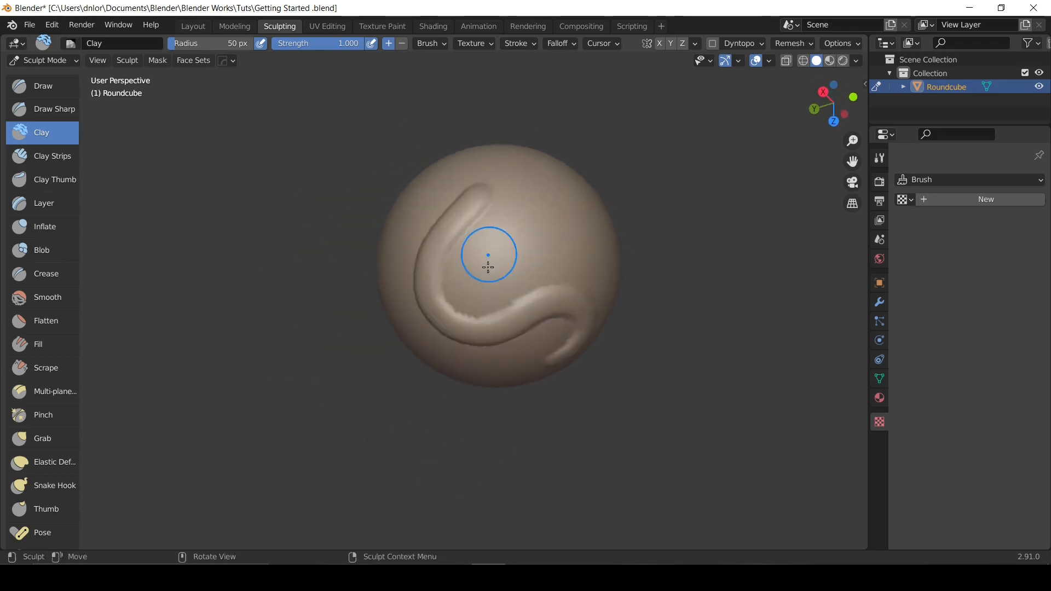
key(ctrl+z)
Try a short curved stabilized Clay stroke and a long winding one across the sphere's front, undoing each.
mouse_move(479, 199)
middle_down()
mouse_move(479, 158)
mouse_move(481, 193)
middle_up()
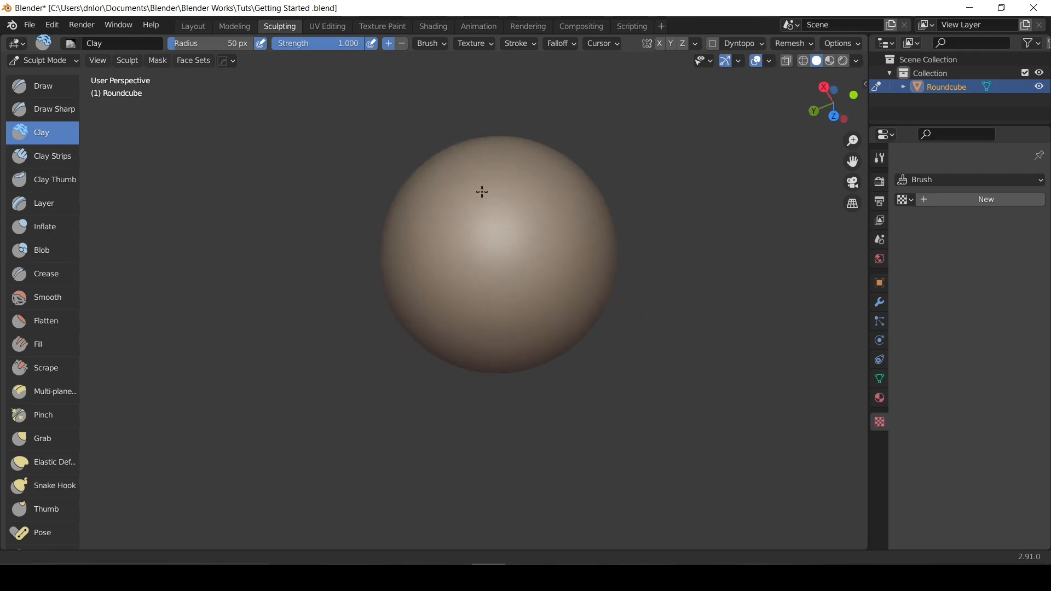
scroll(483, 181, up, 2)
scroll(509, 141, down, 4)
scroll(504, 137, up, 2)
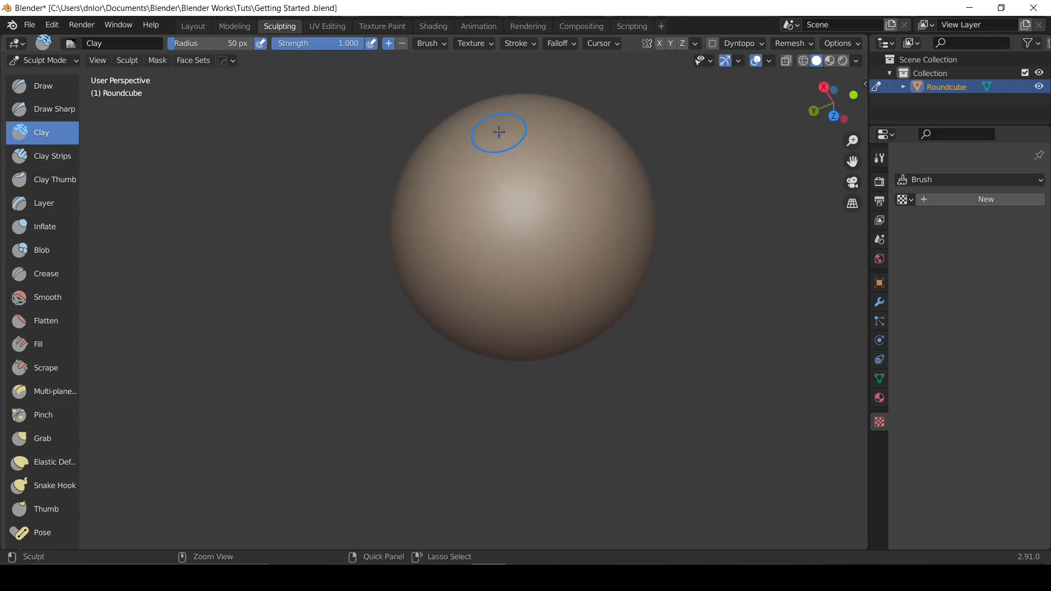
scroll(520, 120, up, 2)
mouse_move(526, 108)
mouse_down()
mouse_move(497, 118)
mouse_move(449, 183)
mouse_move(478, 265)
mouse_move(630, 241)
mouse_move(622, 329)
mouse_move(539, 367)
mouse_move(460, 349)
mouse_move(392, 241)
mouse_move(410, 186)
mouse_up()
key(ctrl+z)
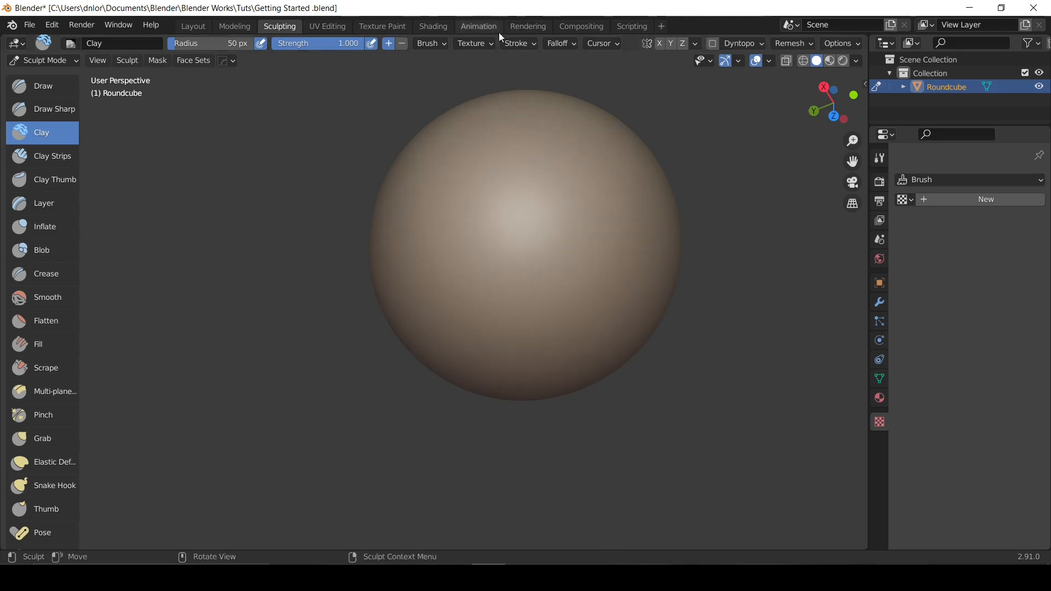
mouse_move(499, 124)
mouse_down()
mouse_move(612, 235)
mouse_move(580, 323)
mouse_move(409, 258)
mouse_move(396, 189)
mouse_move(478, 100)
mouse_move(589, 117)
mouse_move(524, 235)
mouse_move(438, 274)
mouse_move(542, 334)
mouse_move(608, 339)
mouse_up()
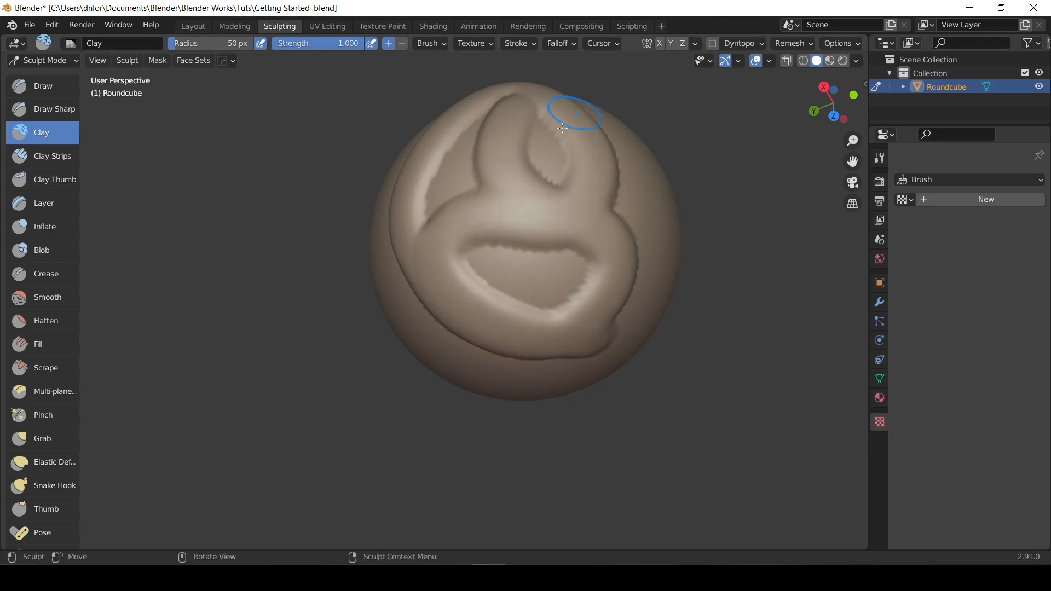
key(ctrl+z)
Try a short stabilized Clay stroke near the middle of the sphere and undo it.
shift+middle_drag(521, 80, 527, 127)
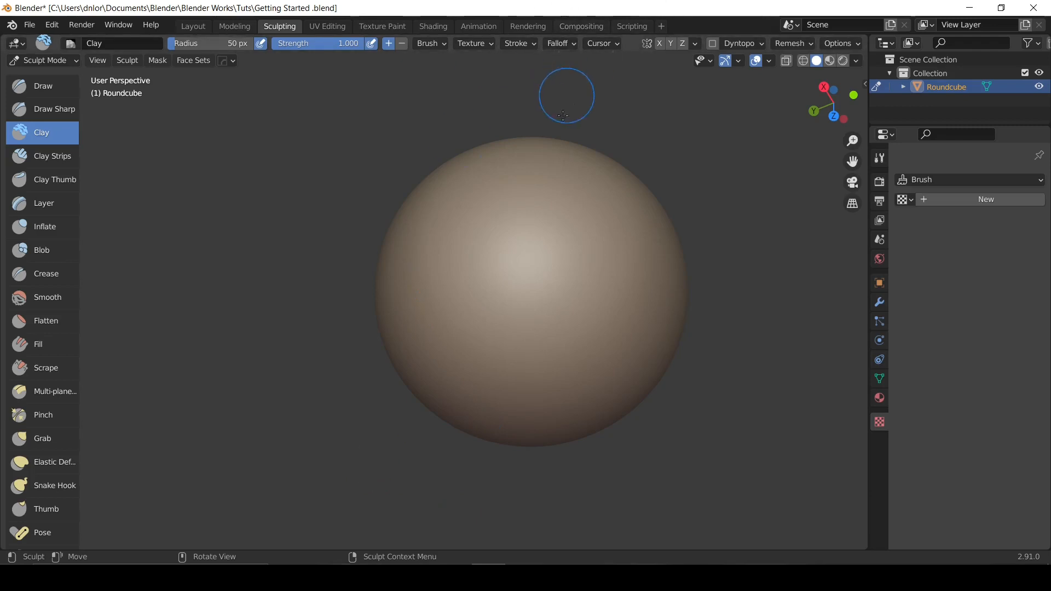
shift+middle_drag(577, 209, 558, 206)
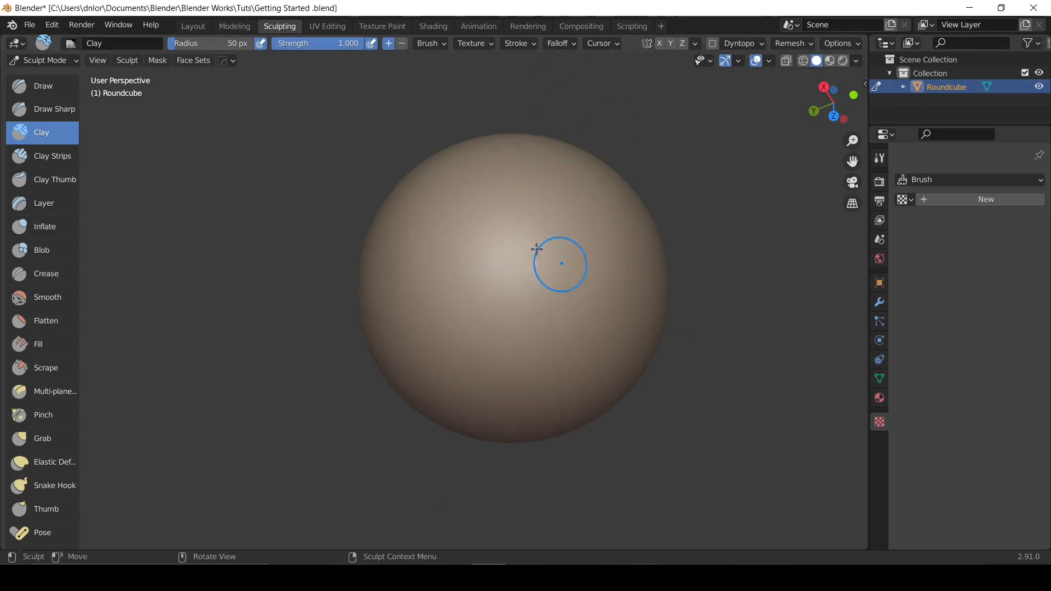
scroll(547, 135, up, 1)
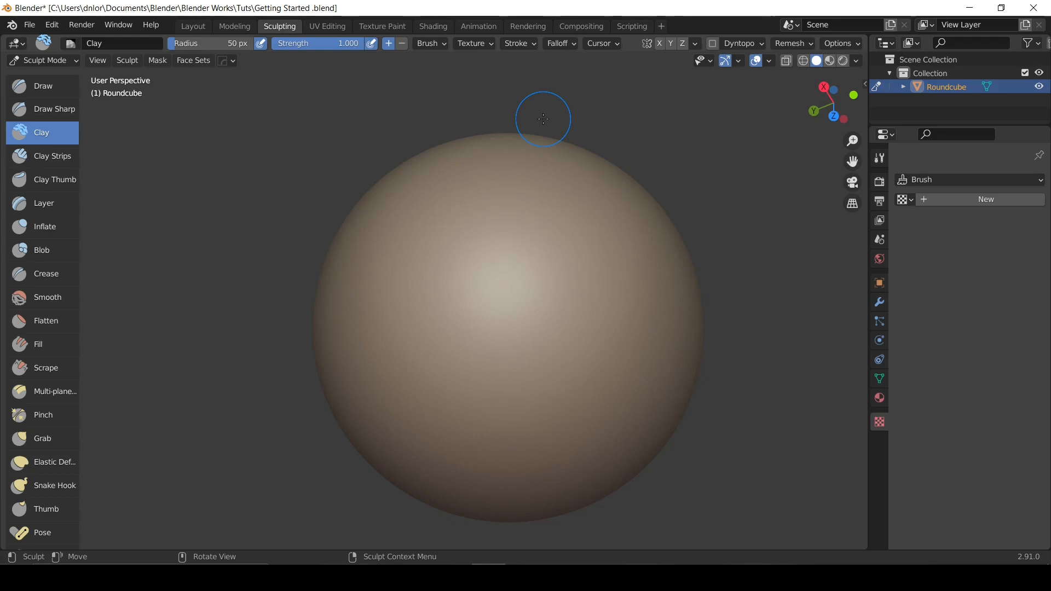
click(561, 50)
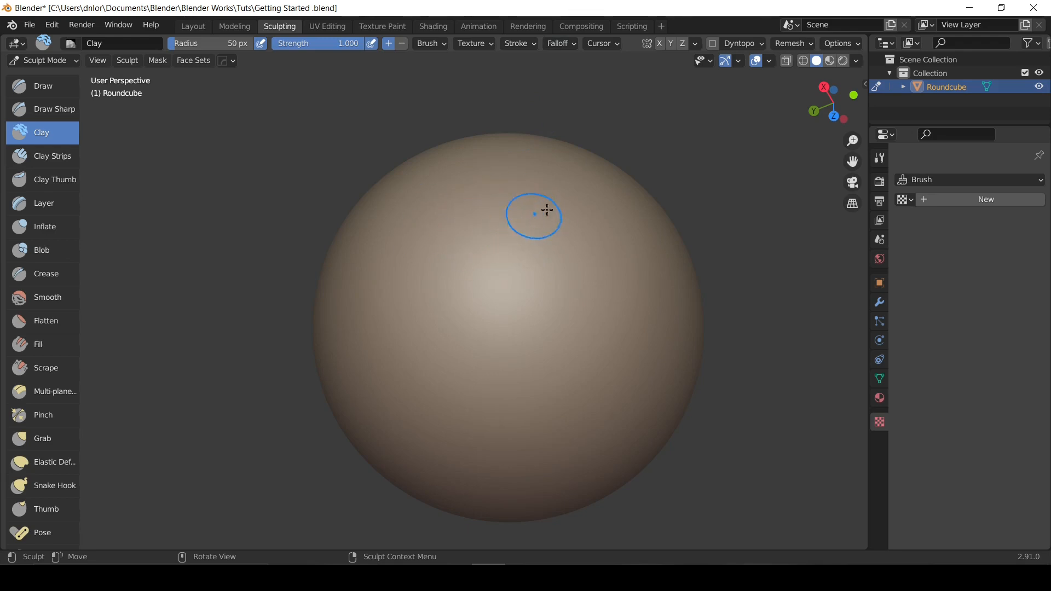
drag(524, 229, 563, 270)
key(ctrl+z)
Turn off Stabilize Stroke for the Clay brush.
click(521, 44)
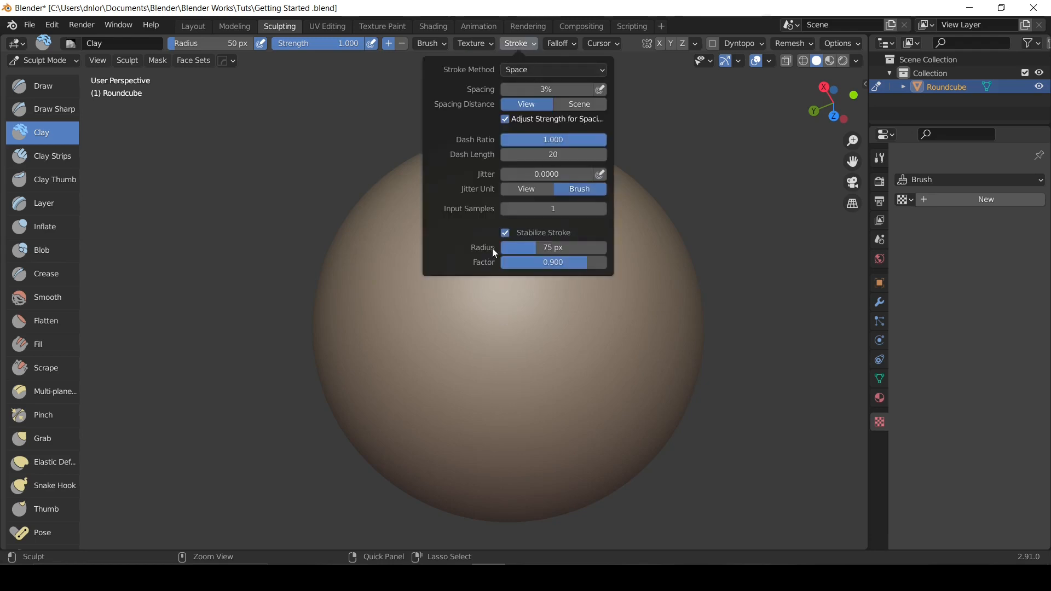
click(505, 233)
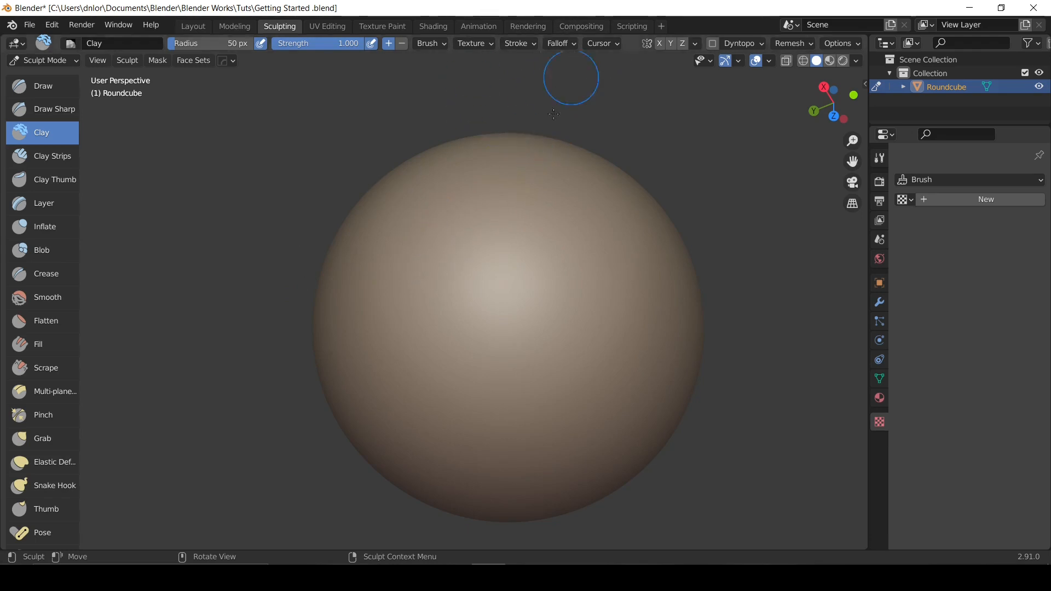
click(563, 43)
Switch to the Draw brush with the Anchored stroke method.
click(42, 91)
click(518, 45)
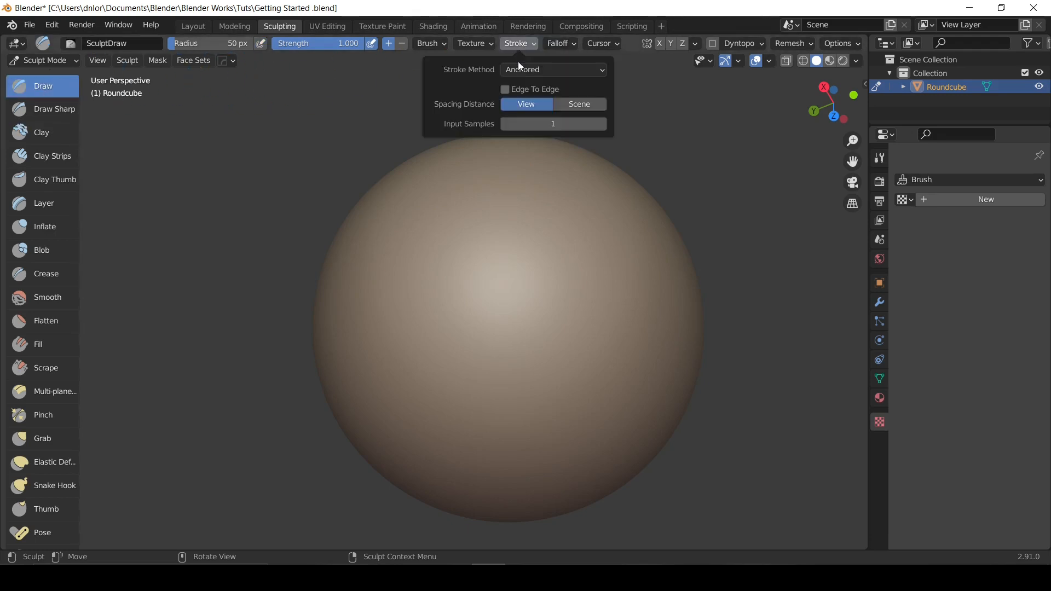
click(545, 70)
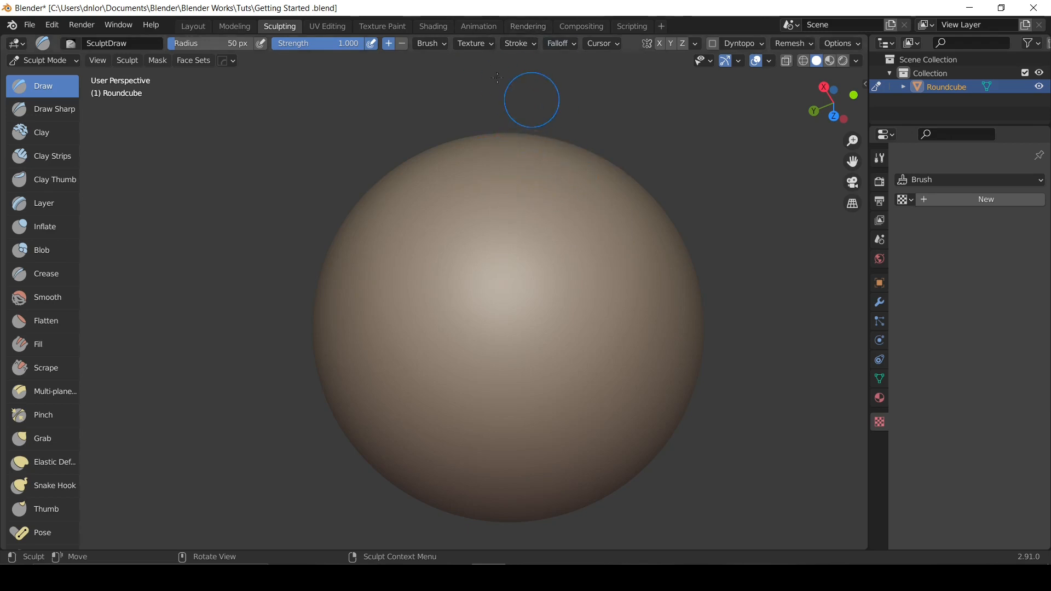
Try an anchored Draw stroke with the Smooth falloff, raising a large pointed bump on the sphere's front.
mouse_move(443, 204)
middle_down()
mouse_move(508, 211)
mouse_move(535, 248)
mouse_move(474, 95)
mouse_move(465, 116)
mouse_move(533, 248)
mouse_move(482, 188)
middle_up()
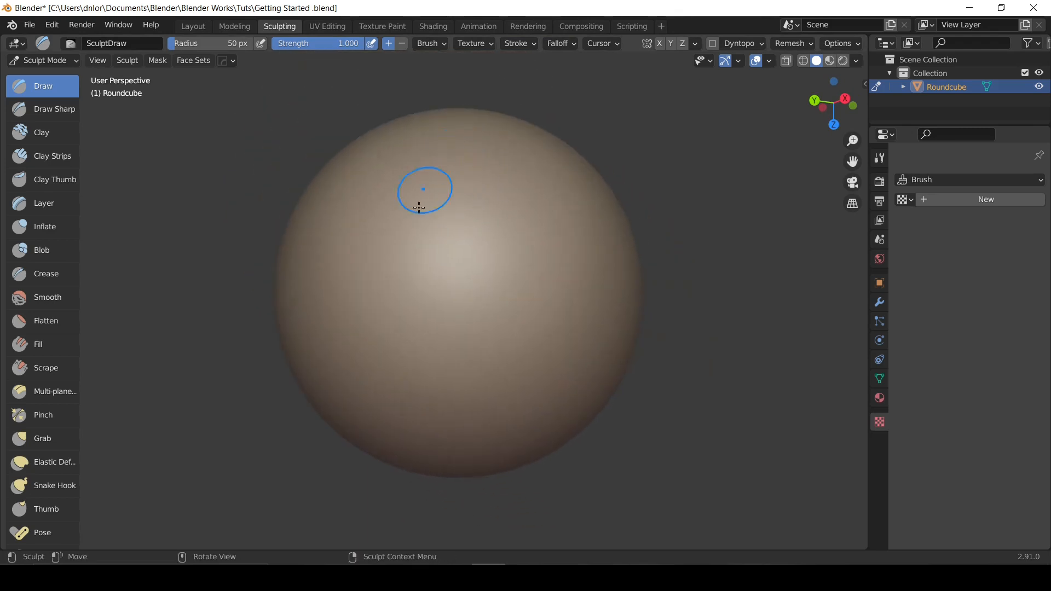
mouse_move(418, 213)
mouse_down()
mouse_move(483, 242)
mouse_move(563, 251)
mouse_up()
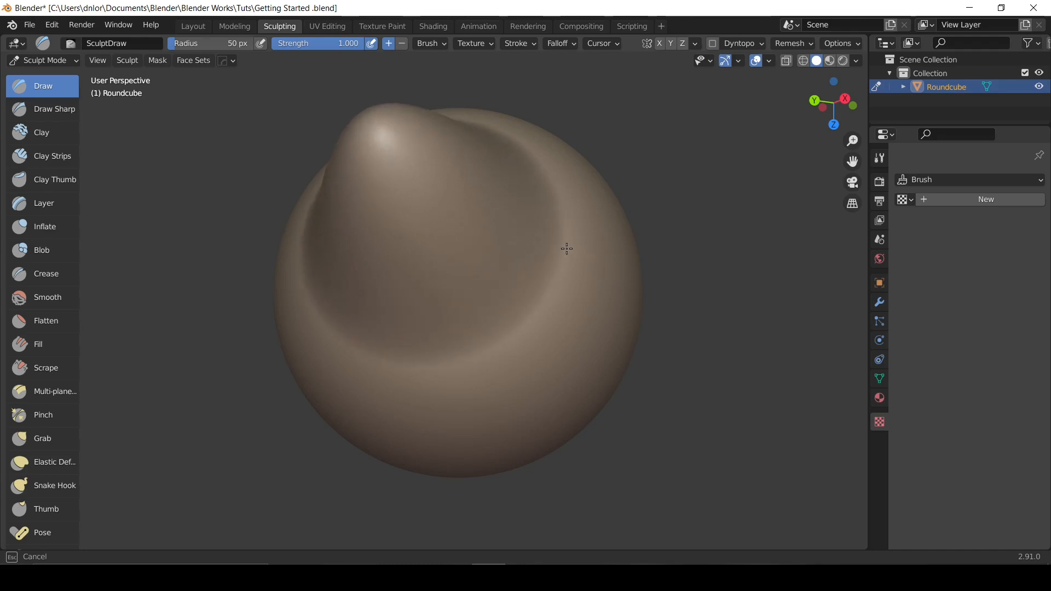
mouse_move(490, 232)
middle_down()
mouse_move(501, 164)
mouse_move(506, 204)
mouse_move(485, 155)
mouse_move(494, 198)
middle_up()
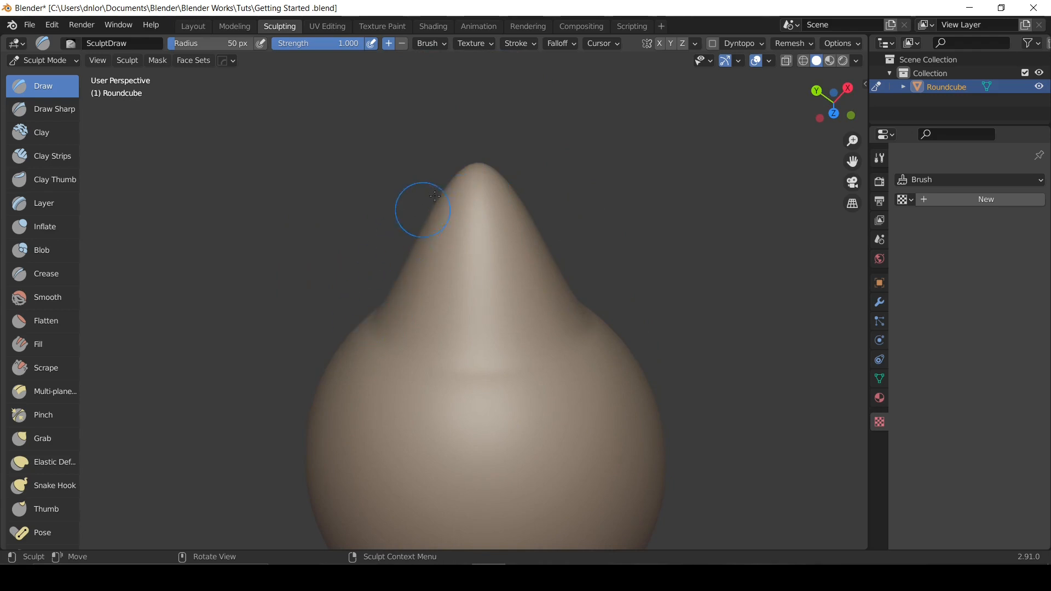
mouse_move(481, 158)
middle_down()
mouse_move(458, 215)
mouse_move(556, 262)
mouse_move(581, 251)
mouse_move(574, 193)
middle_up()
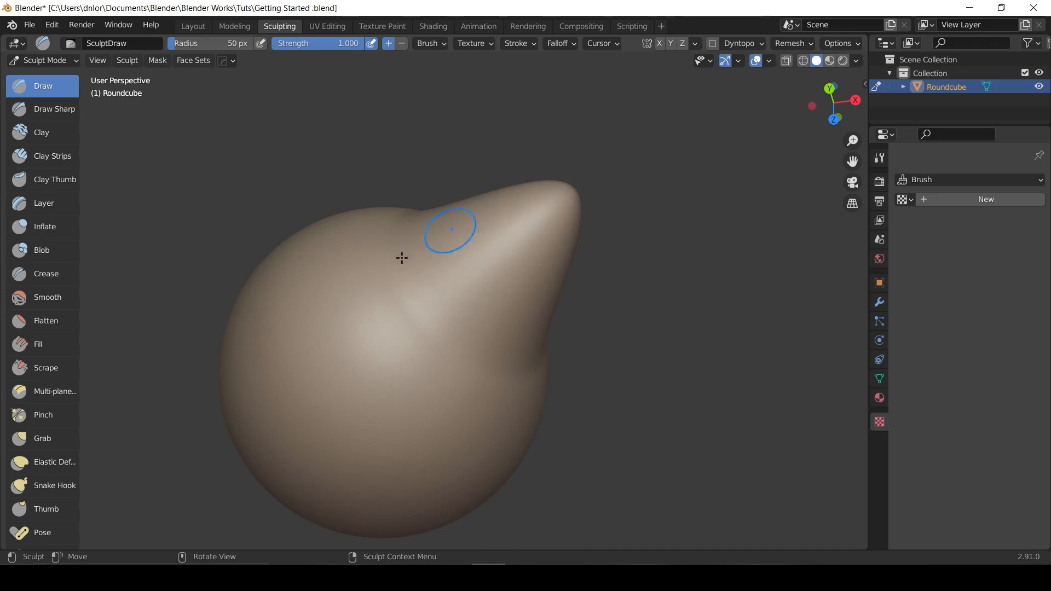
middle_drag(602, 245, 559, 107)
Set the Draw brush's falloff to Sphere and try an anchored stroke raising a large rounded bump beside the pointed one.
click(565, 41)
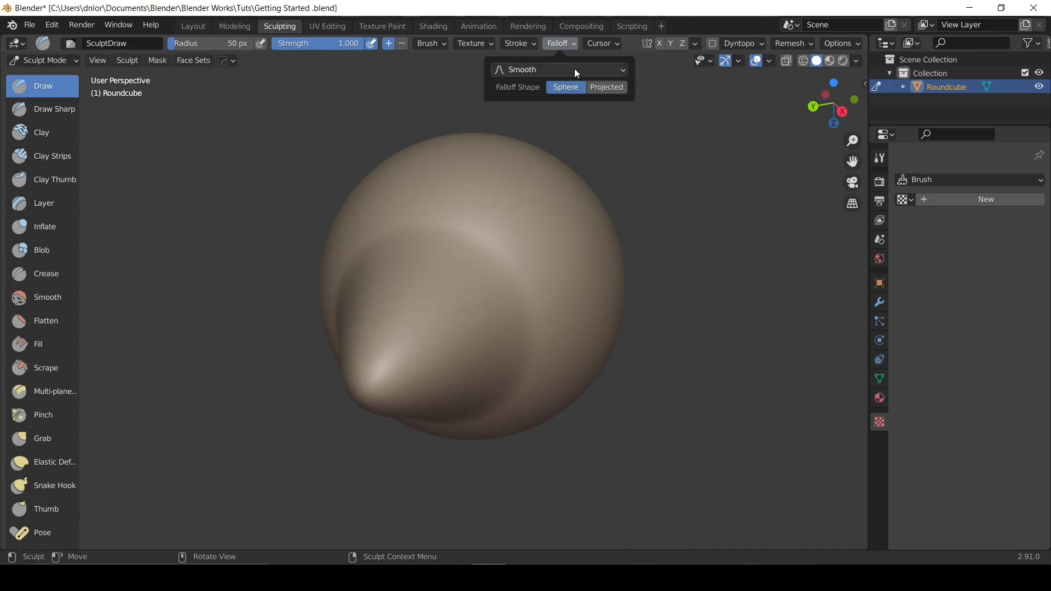
click(574, 68)
click(527, 132)
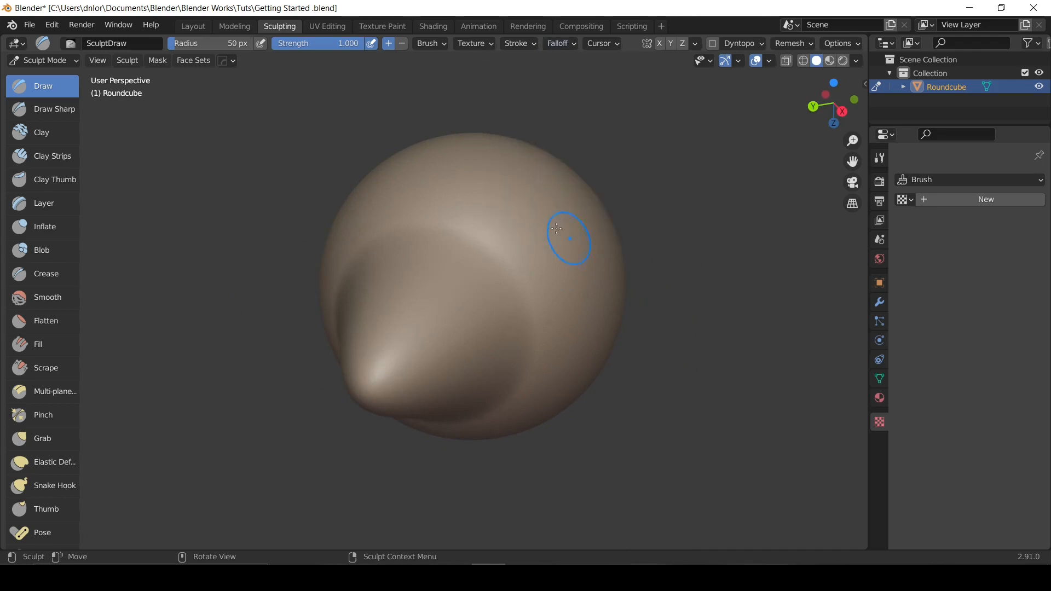
middle_drag(565, 237, 507, 250)
shift+middle_drag(574, 269, 522, 221)
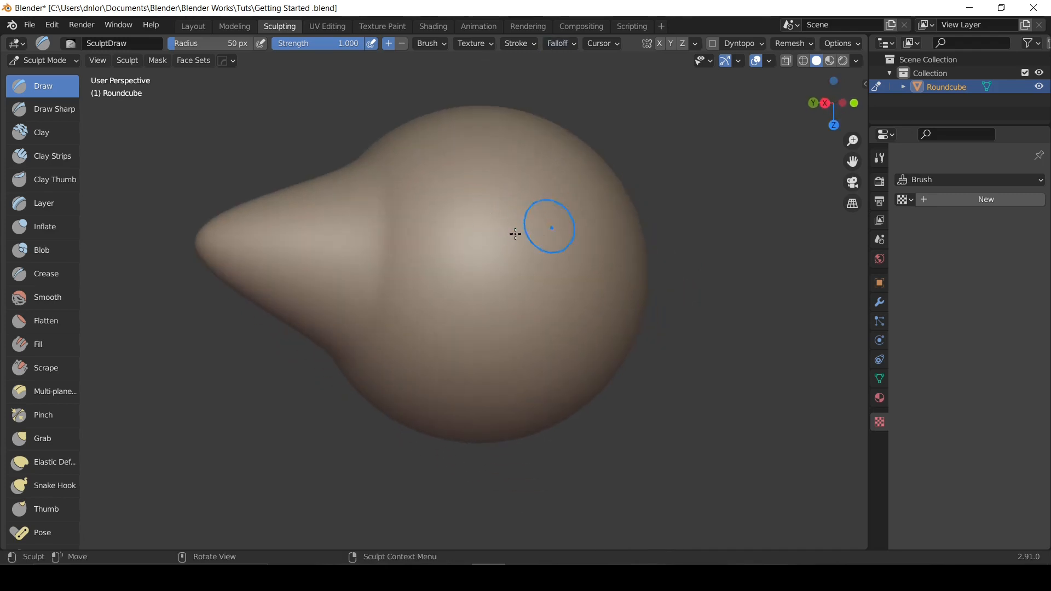
drag(513, 222, 602, 285)
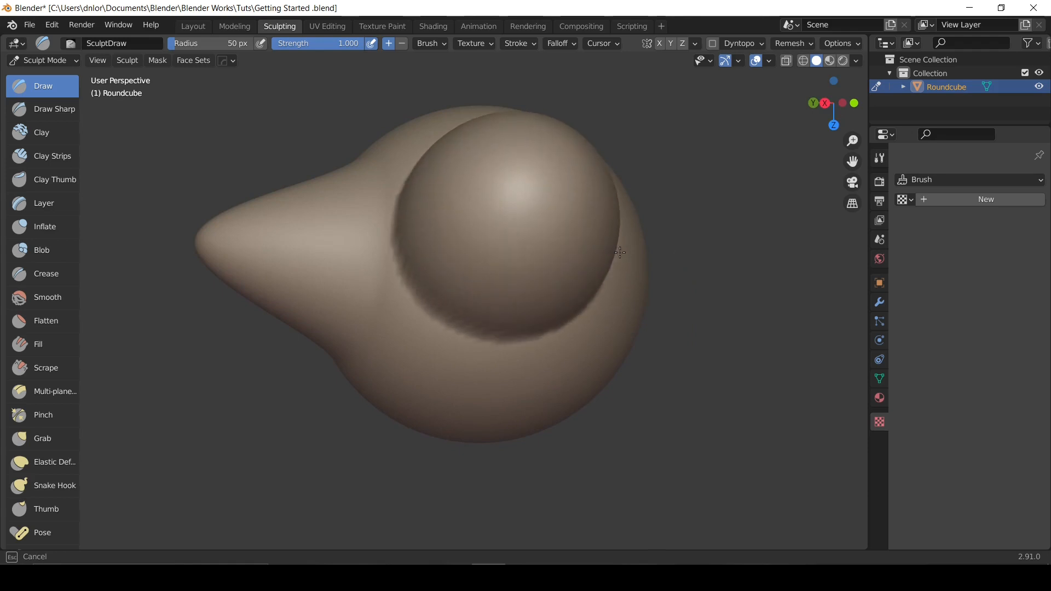
mouse_move(602, 284)
middle_down()
mouse_move(584, 226)
mouse_move(606, 175)
mouse_move(579, 188)
middle_up()
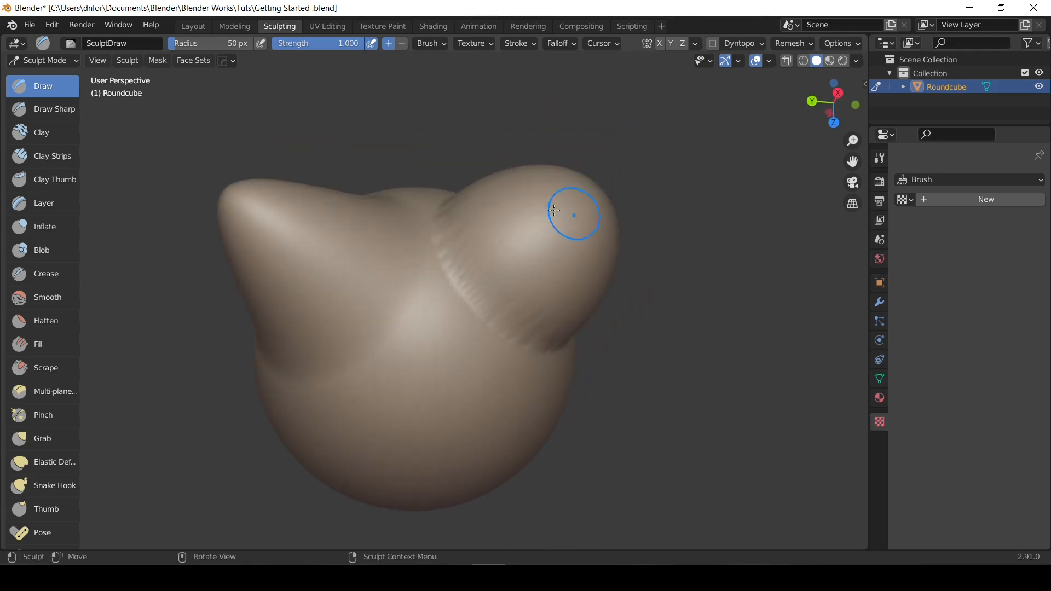
mouse_move(480, 137)
middle_down()
mouse_move(516, 270)
mouse_move(626, 299)
mouse_move(544, 153)
mouse_move(498, 158)
mouse_move(502, 148)
middle_up()
middle_drag(516, 204, 488, 192)
Set the Draw brush's falloff to Constant and try an anchored stroke raising a flat-topped cylindrical bump on a free area of the sphere.
click(569, 43)
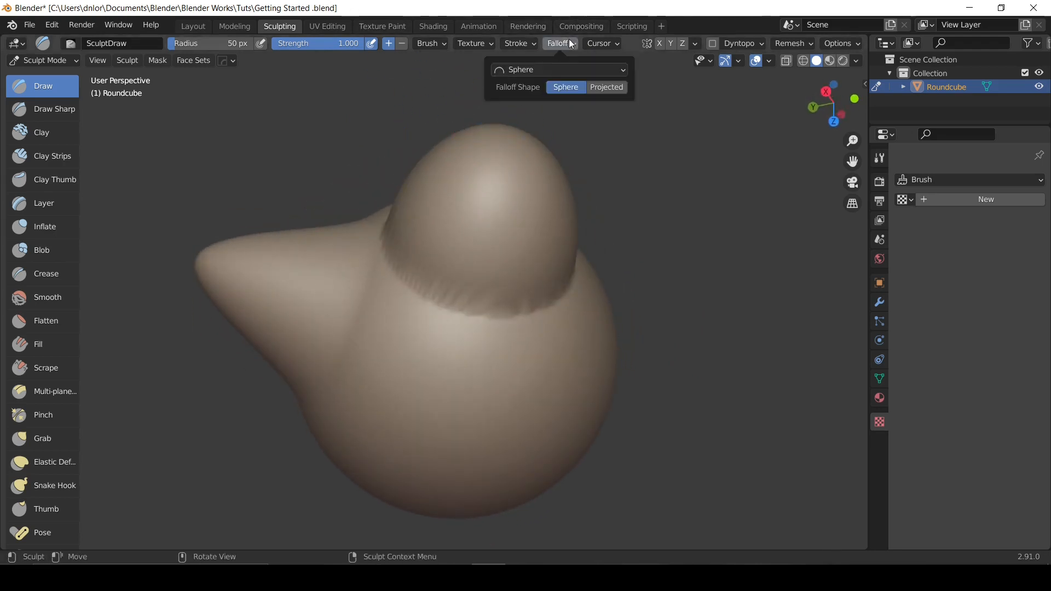
click(559, 70)
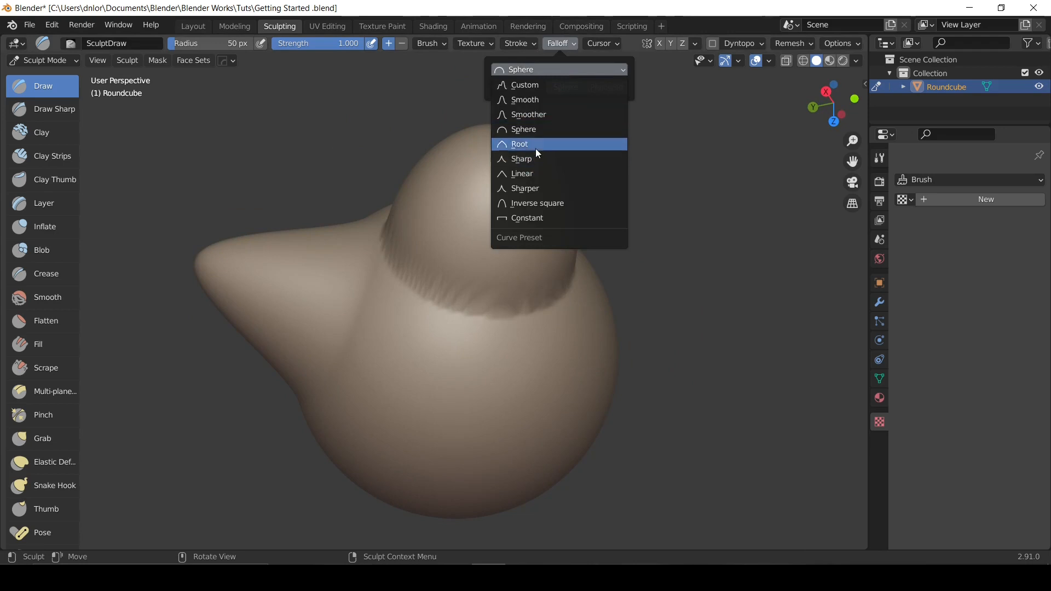
click(524, 218)
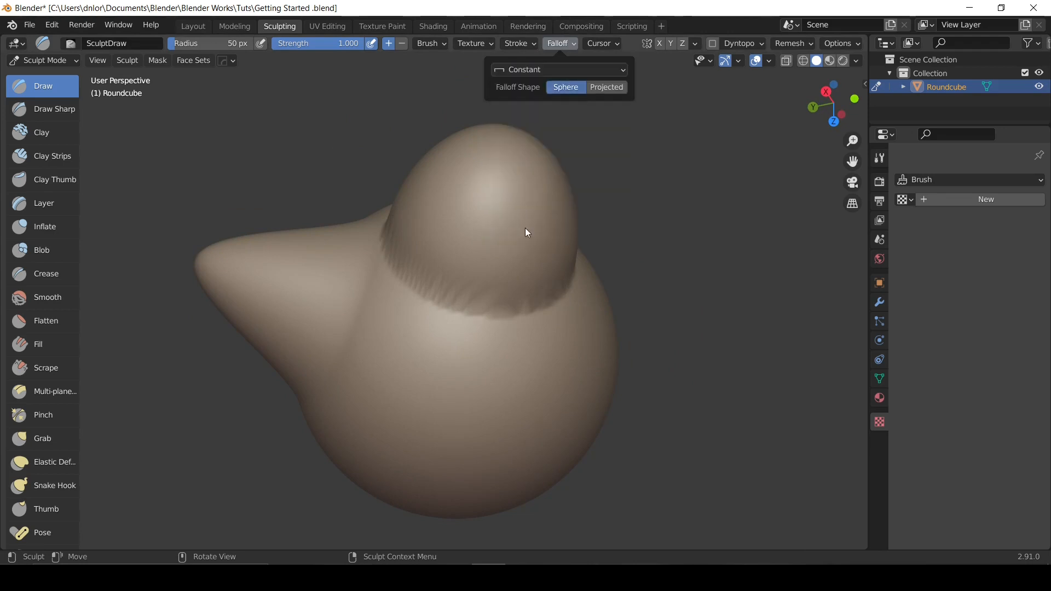
mouse_move(525, 229)
middle_down()
mouse_move(481, 293)
mouse_move(453, 191)
mouse_move(466, 255)
middle_up()
drag(473, 283, 580, 307)
mouse_move(471, 283)
middle_down()
mouse_move(462, 160)
mouse_move(468, 236)
mouse_move(473, 150)
mouse_move(555, 231)
mouse_move(464, 251)
mouse_move(387, 216)
mouse_move(460, 235)
mouse_move(412, 271)
mouse_move(427, 307)
mouse_move(469, 307)
mouse_move(418, 352)
middle_up()
mouse_move(307, 301)
middle_down()
mouse_move(361, 249)
mouse_move(429, 228)
mouse_move(394, 254)
mouse_move(499, 179)
middle_up()
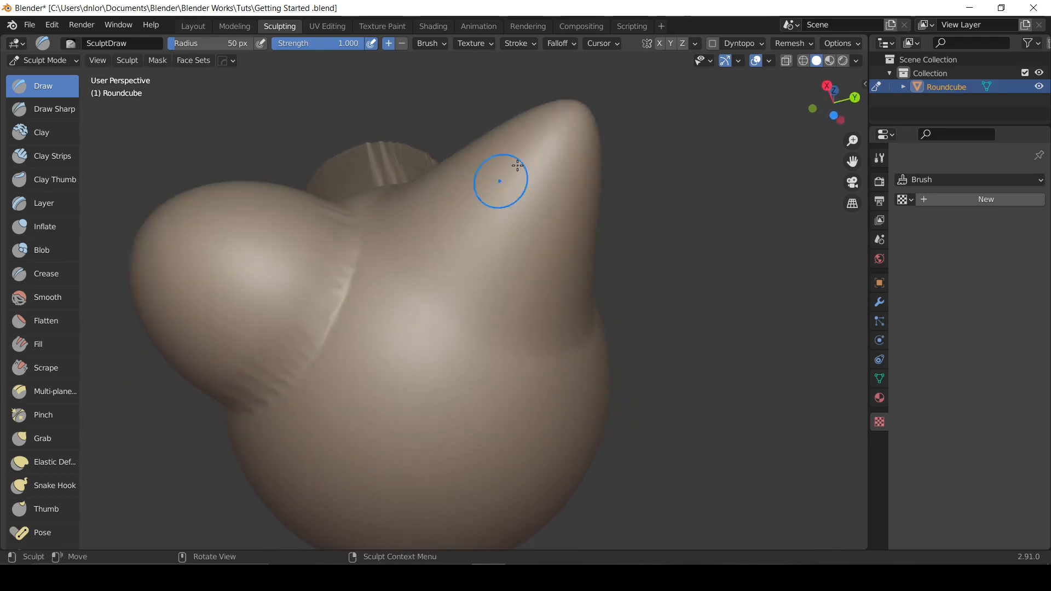
drag(561, 106, 515, 143)
mouse_move(376, 176)
middle_down()
mouse_move(411, 225)
mouse_move(375, 176)
mouse_move(399, 211)
mouse_move(540, 252)
mouse_move(447, 166)
middle_up()
mouse_move(603, 214)
middle_down()
mouse_move(638, 239)
mouse_move(564, 189)
mouse_move(461, 233)
middle_up()
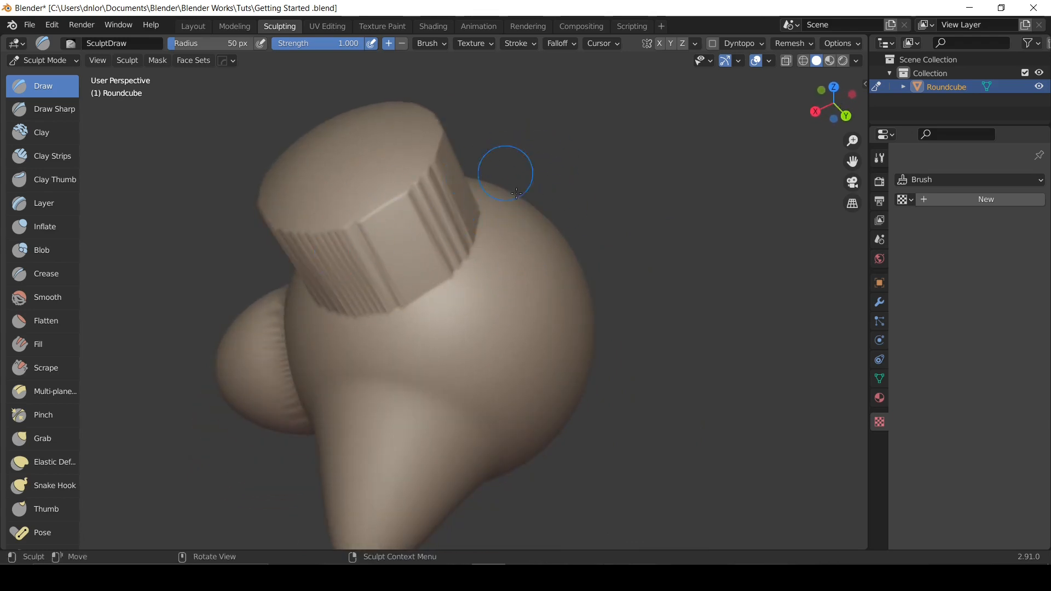
Try a second Constant-falloff anchored stroke, raising another cylindrical bump on the smooth area below the first cylinder.
mouse_move(516, 193)
middle_down()
mouse_move(363, 244)
mouse_move(533, 272)
mouse_move(413, 285)
middle_up()
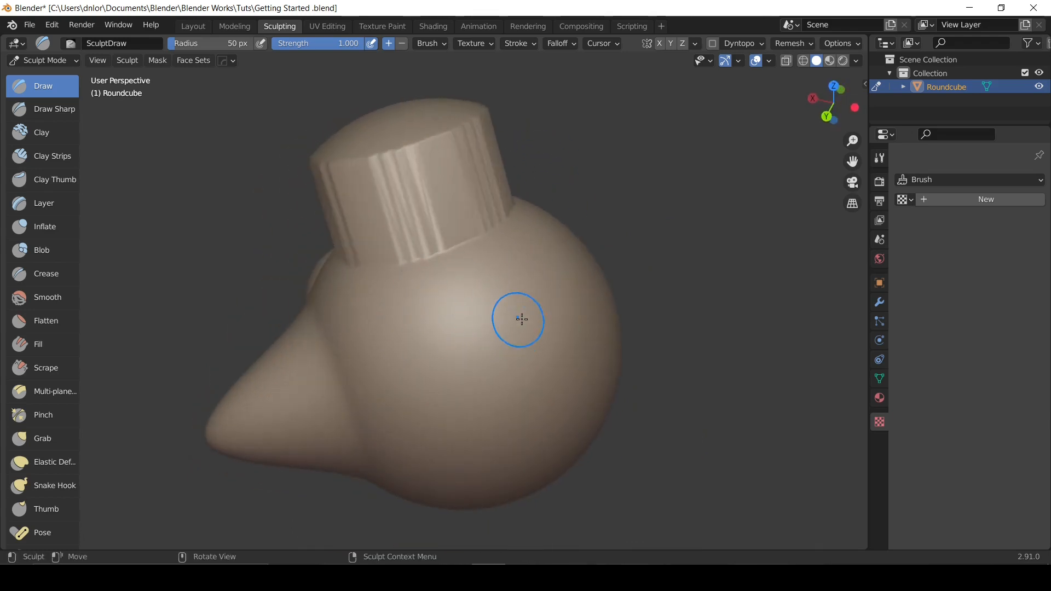
middle_drag(521, 319, 483, 270)
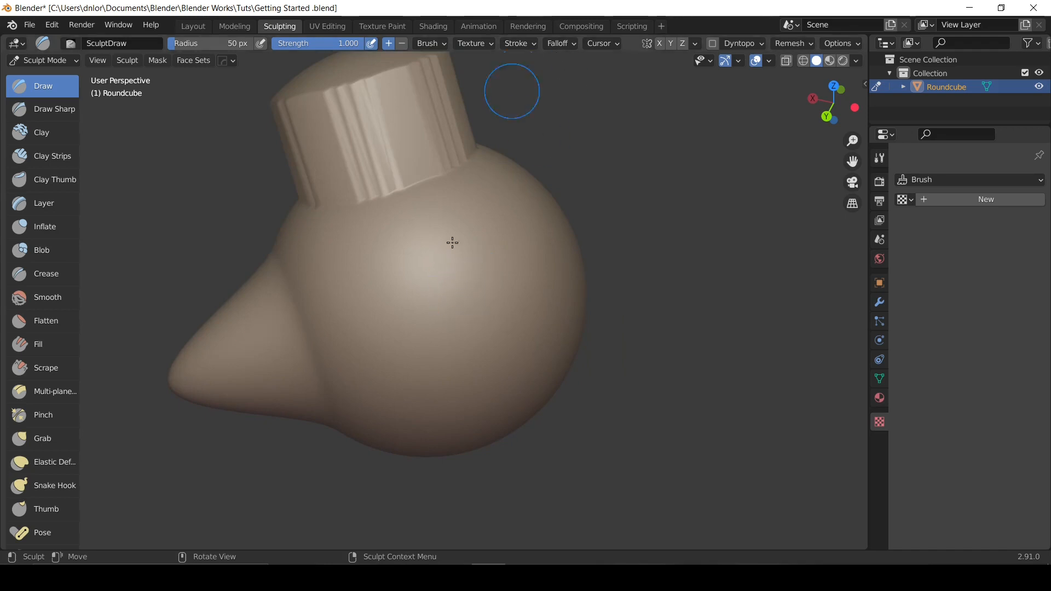
mouse_move(450, 305)
mouse_down()
mouse_move(533, 332)
mouse_move(525, 328)
mouse_up()
mouse_move(469, 316)
middle_down()
mouse_move(540, 288)
mouse_move(561, 240)
middle_up()
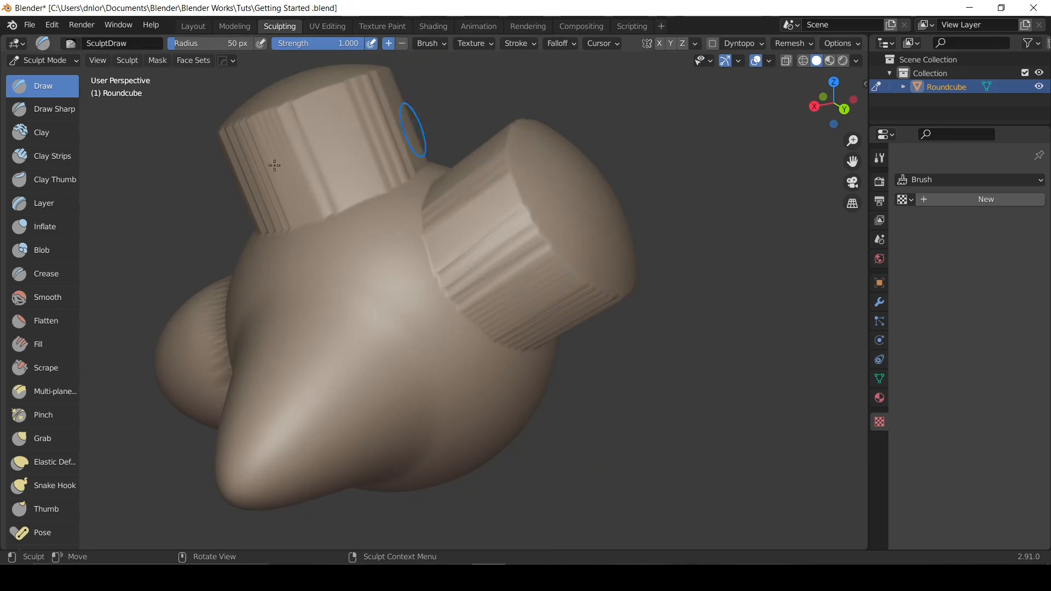
Try an anchored Draw stroke with the Sharp falloff and undo all the test bumps on the sphere.
mouse_move(275, 165)
middle_down()
mouse_move(516, 153)
mouse_move(491, 176)
middle_up()
scroll(523, 186, down, 4)
click(560, 44)
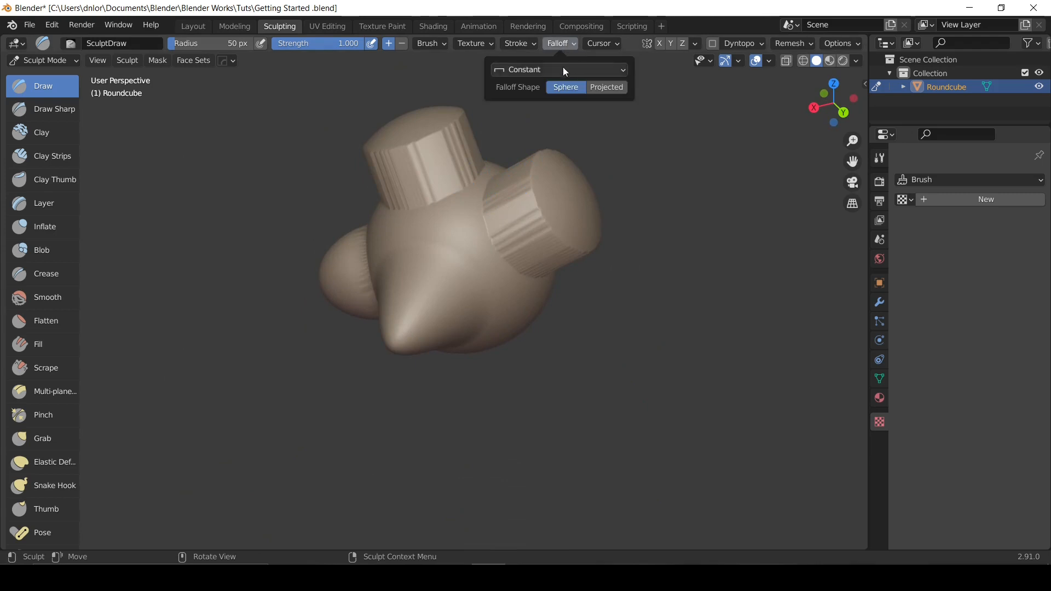
click(560, 68)
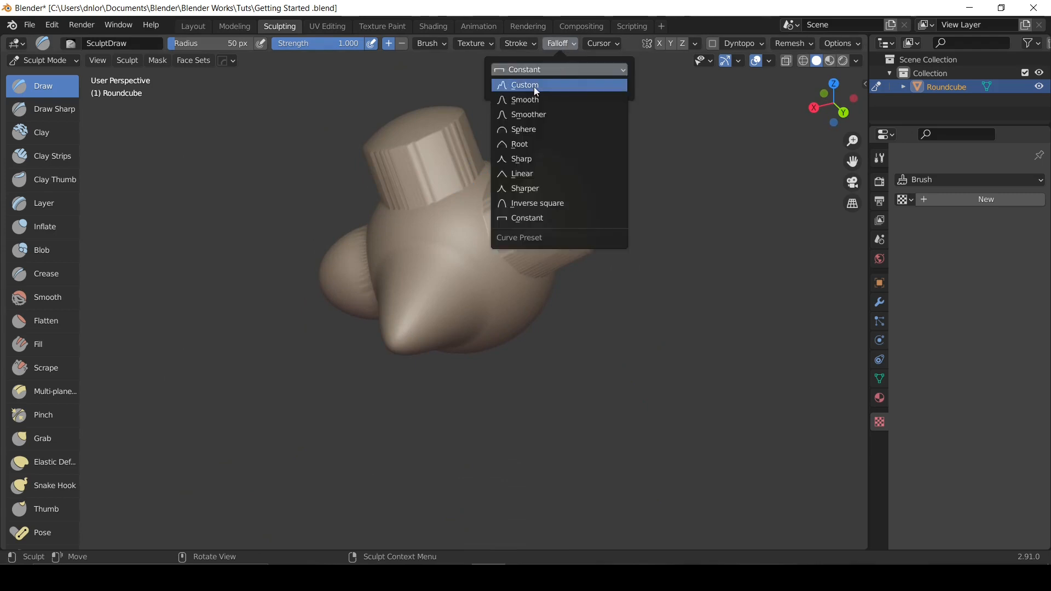
click(524, 159)
mouse_move(453, 271)
middle_down()
mouse_move(446, 325)
mouse_move(453, 180)
mouse_move(455, 345)
middle_up()
drag(450, 208, 464, 221)
mouse_move(464, 220)
middle_down()
mouse_move(565, 207)
mouse_move(581, 195)
mouse_move(500, 106)
mouse_move(454, 142)
mouse_move(499, 164)
mouse_move(469, 260)
mouse_move(520, 136)
mouse_move(516, 186)
mouse_move(497, 206)
middle_up()
key(ctrl+z)
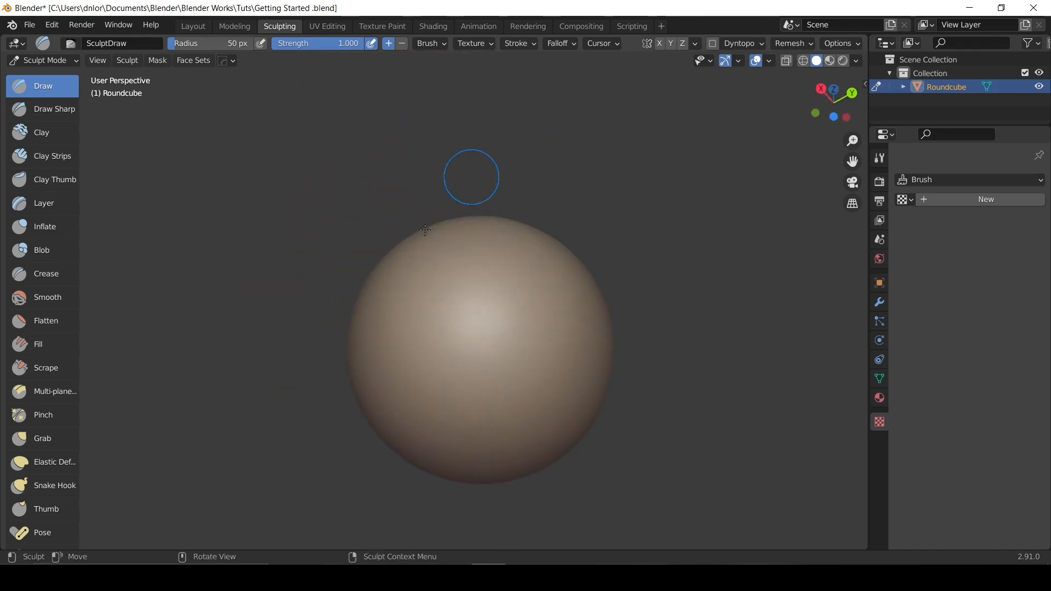
Set the Draw brush's falloff curve to Smooth.
key(KP_1)
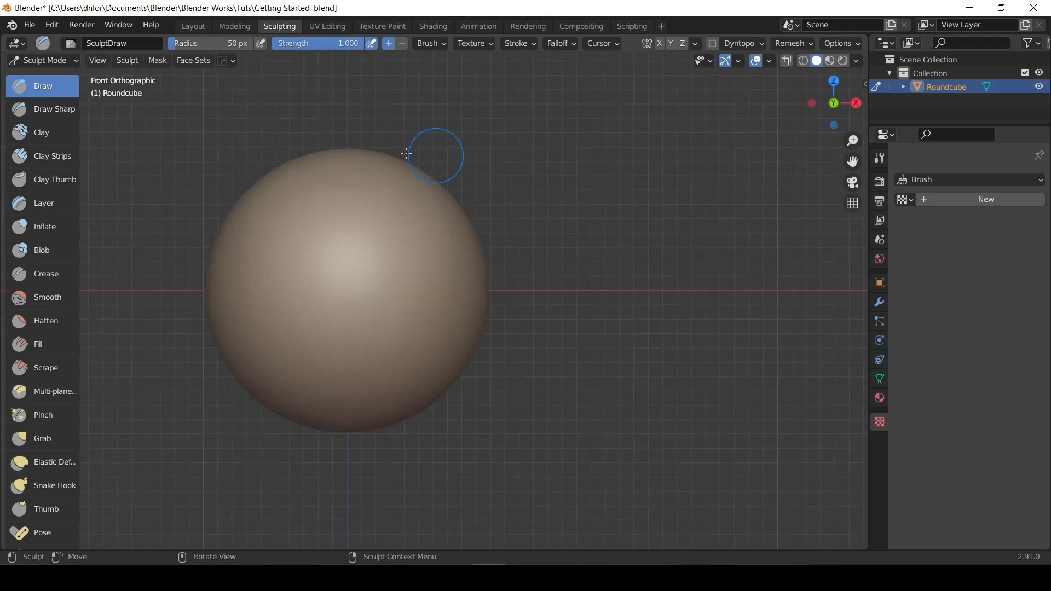
shift+middle_drag(398, 212, 563, 247)
ctrl+drag(534, 198, 543, 177)
mouse_move(535, 230)
shift+middle_down()
mouse_move(534, 176)
mouse_move(529, 238)
shift+middle_up()
shift+middle_drag(552, 183, 546, 129)
click(567, 43)
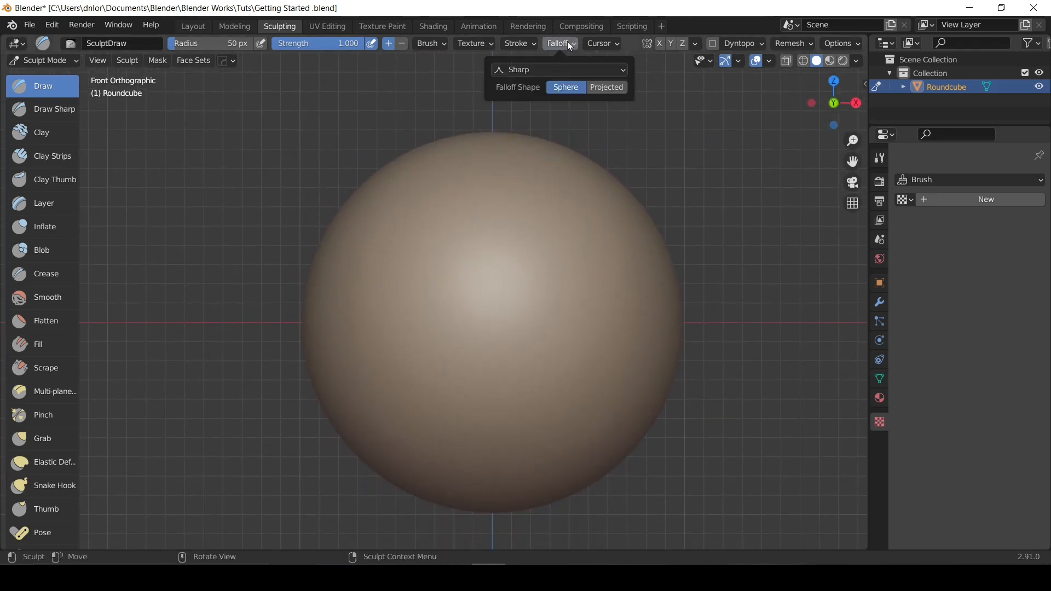
click(568, 69)
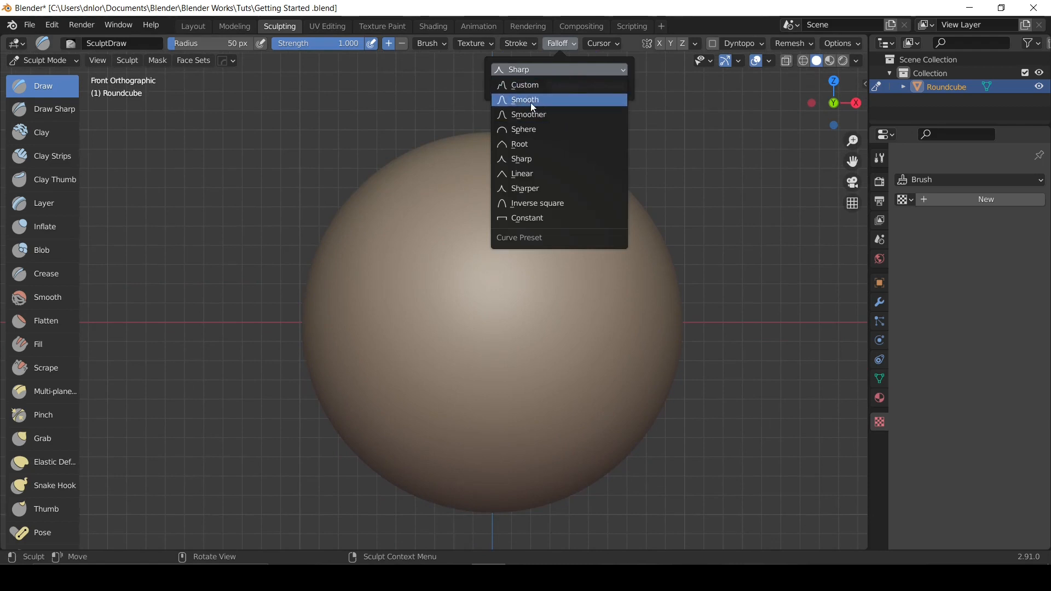
click(530, 103)
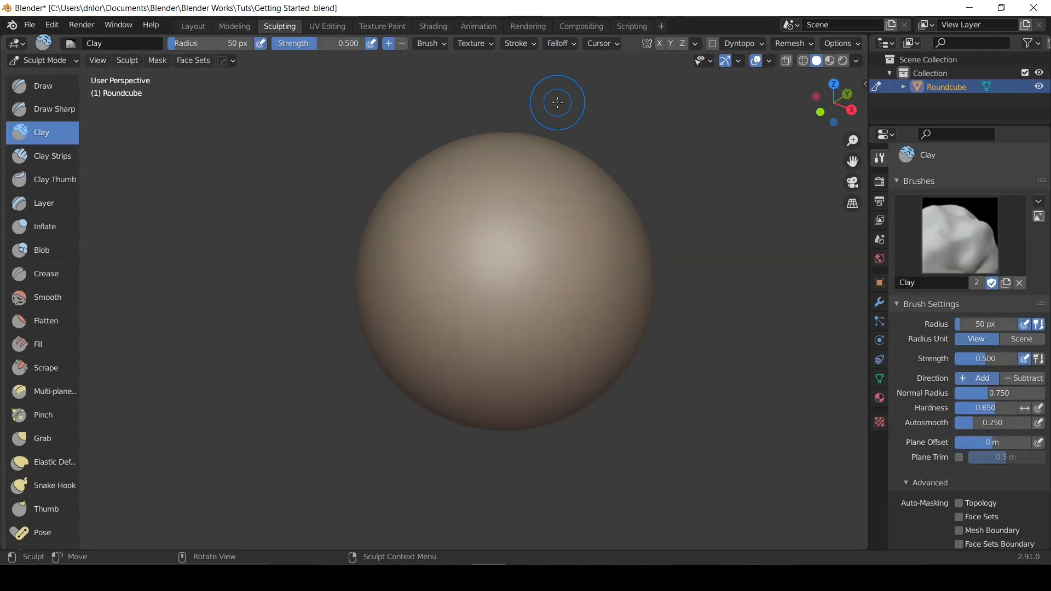
Change the Clay brush's cursor color for adding to green.
click(603, 46)
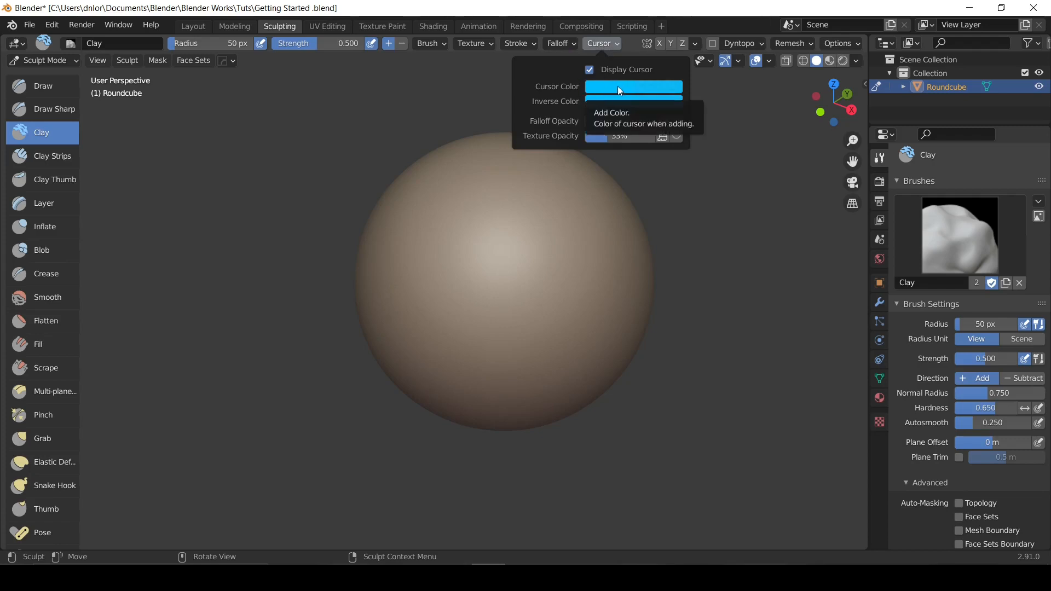
click(608, 99)
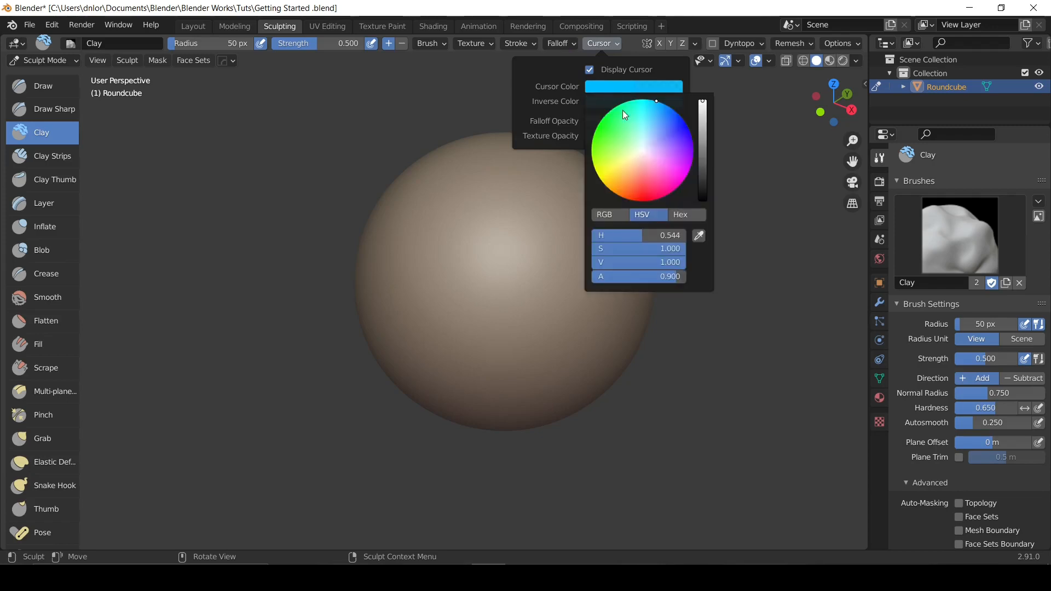
click(611, 132)
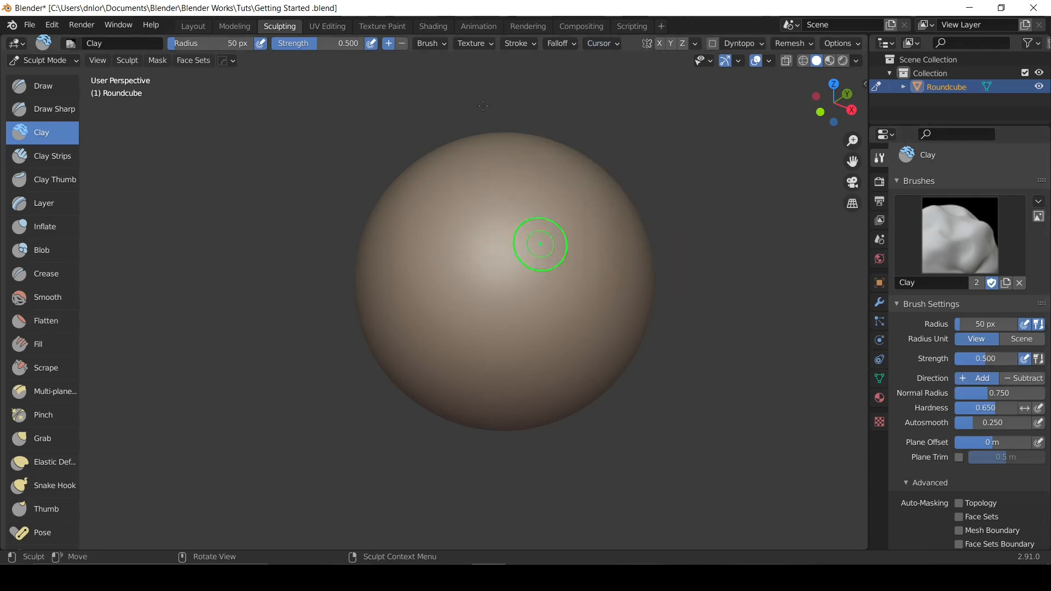
Set the Clay brush's direction to Subtract and change its inverse cursor color to orange.
click(399, 46)
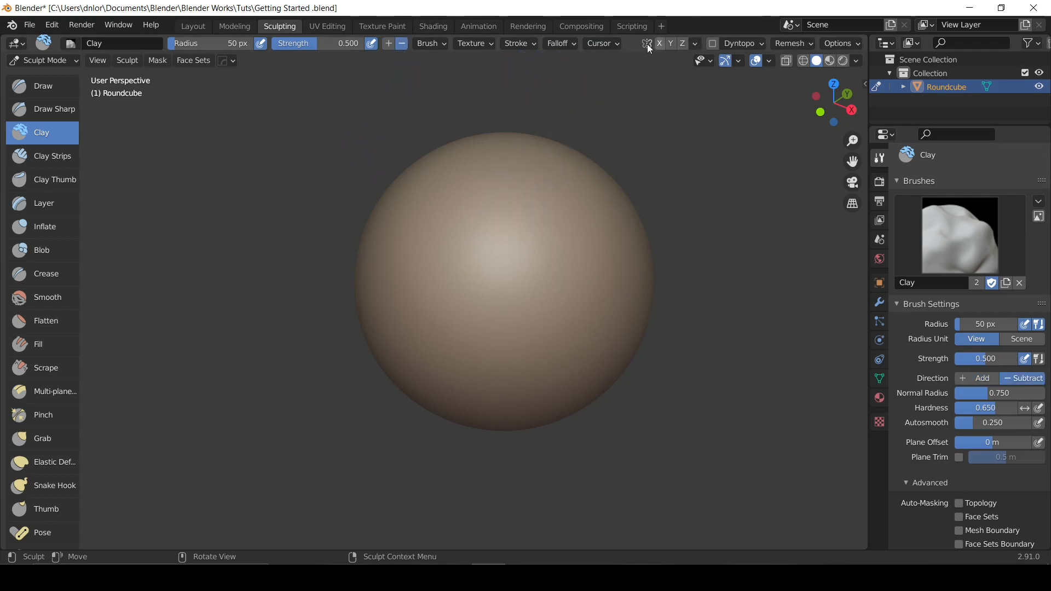
click(609, 47)
click(608, 105)
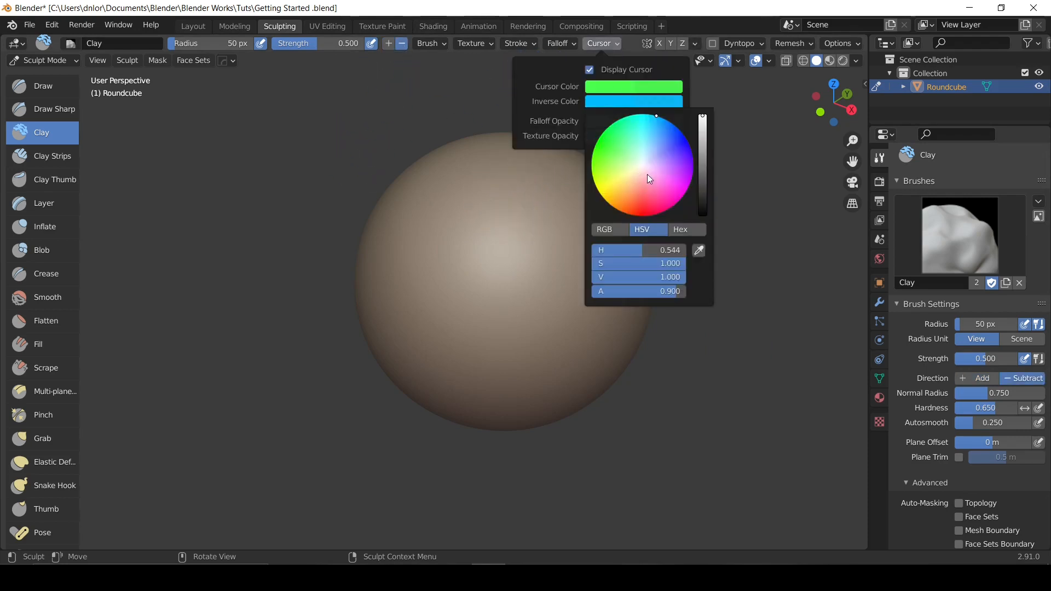
click(620, 204)
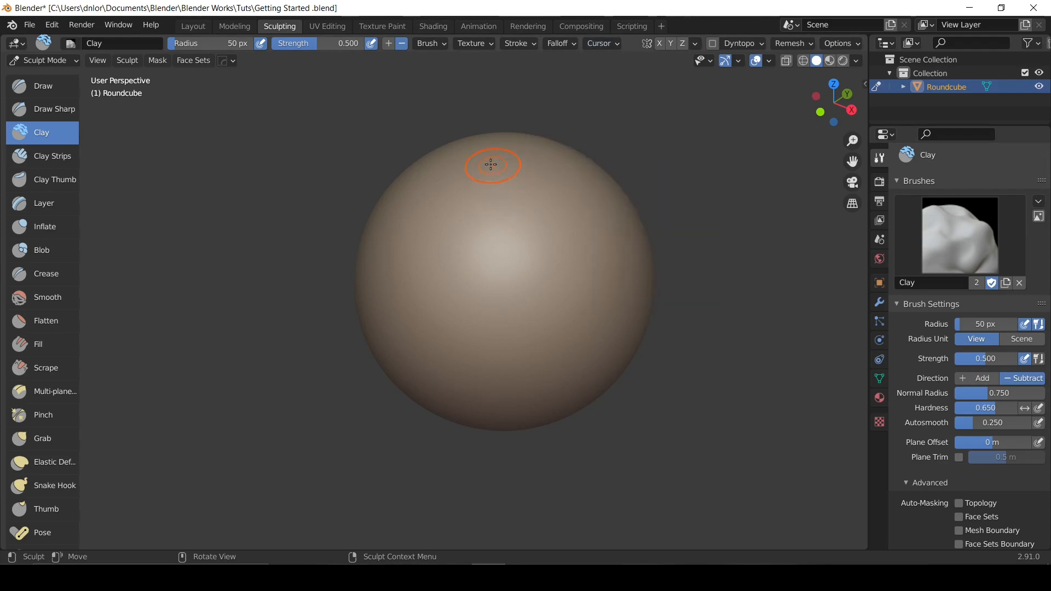
Increase the Clay brush's radius to 119 px.
click(604, 45)
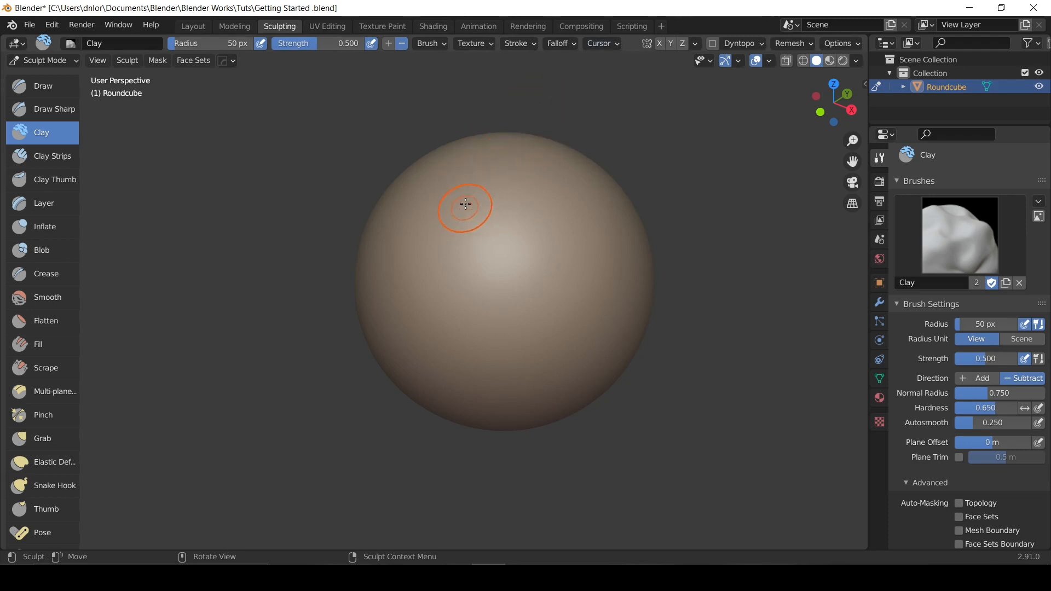
key(f)
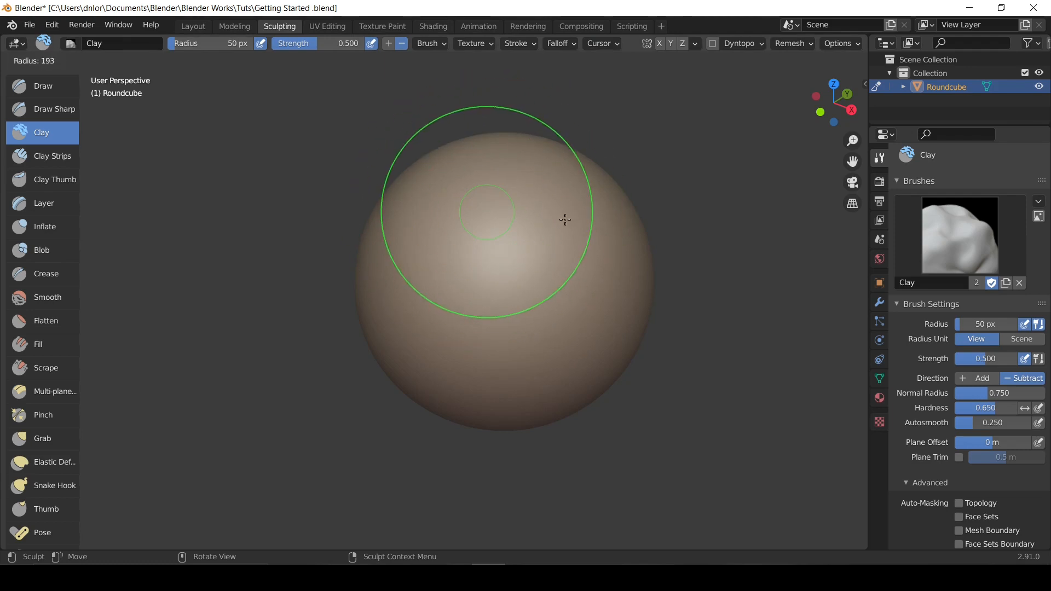
click(524, 215)
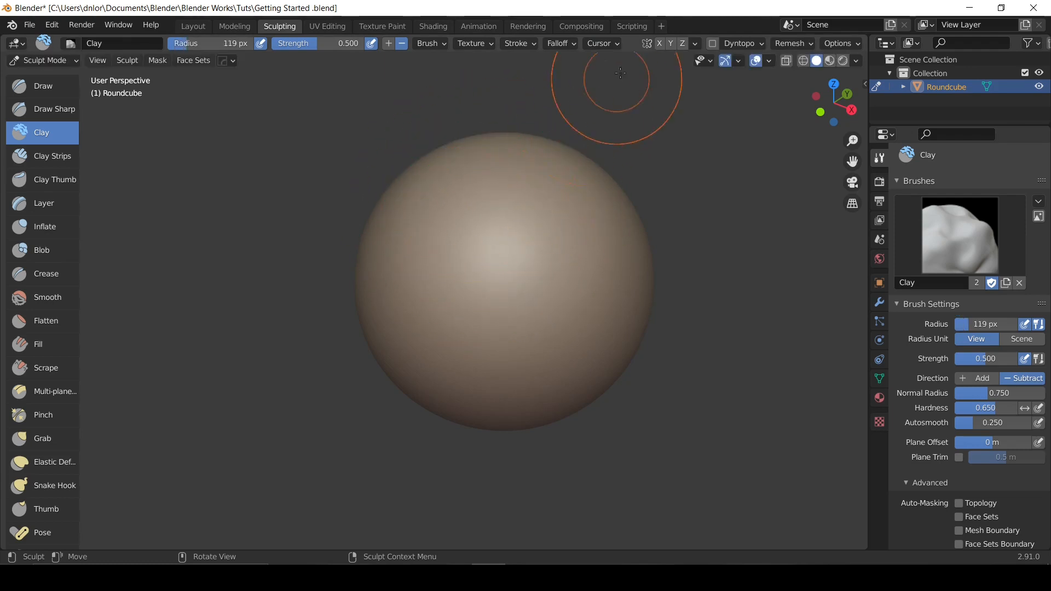
Try a subtractive Clay stroke on one side of the sphere without symmetry, examine it, and undo it.
click(609, 45)
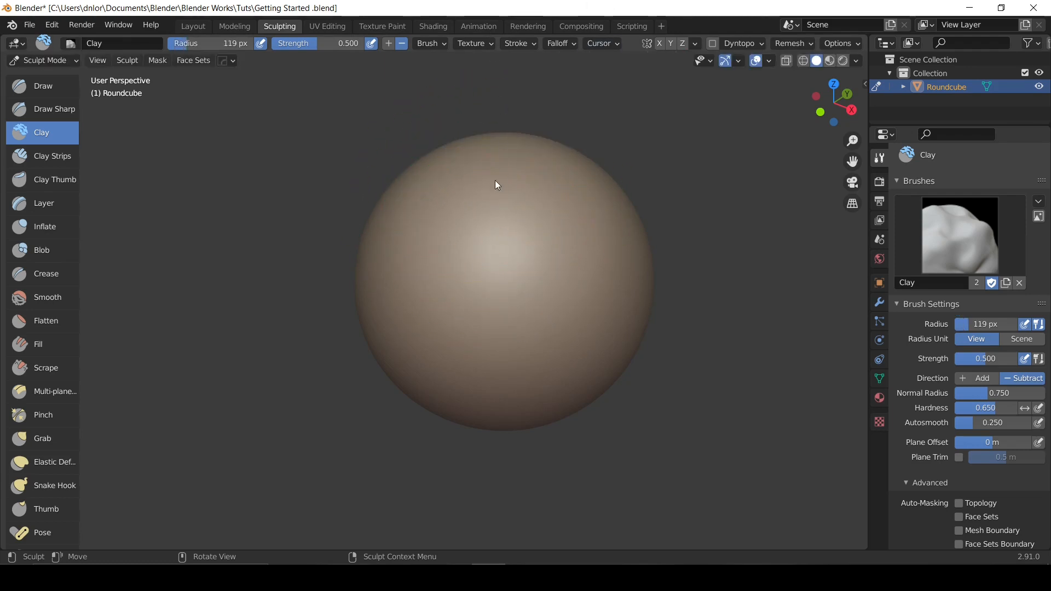
mouse_move(477, 214)
mouse_down()
mouse_move(535, 268)
mouse_move(476, 209)
mouse_move(496, 316)
mouse_move(436, 279)
mouse_up()
mouse_move(438, 257)
middle_down()
mouse_move(602, 295)
mouse_move(536, 279)
middle_up()
middle_drag(567, 210, 534, 254)
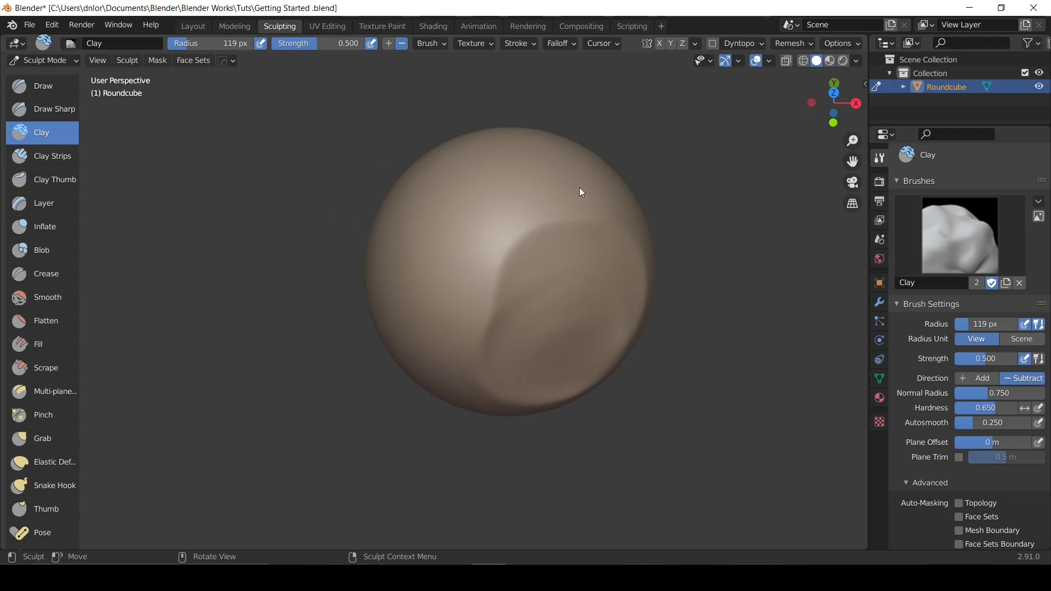
mouse_move(576, 182)
middle_down()
mouse_move(543, 215)
mouse_move(535, 197)
mouse_move(552, 164)
middle_up()
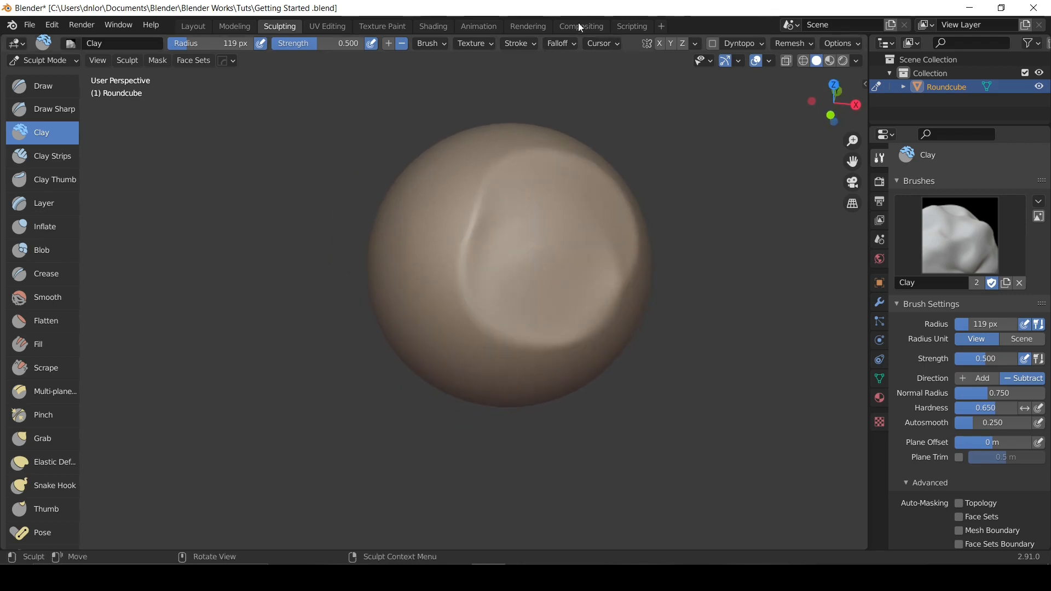
click(608, 44)
key(ctrl+z)
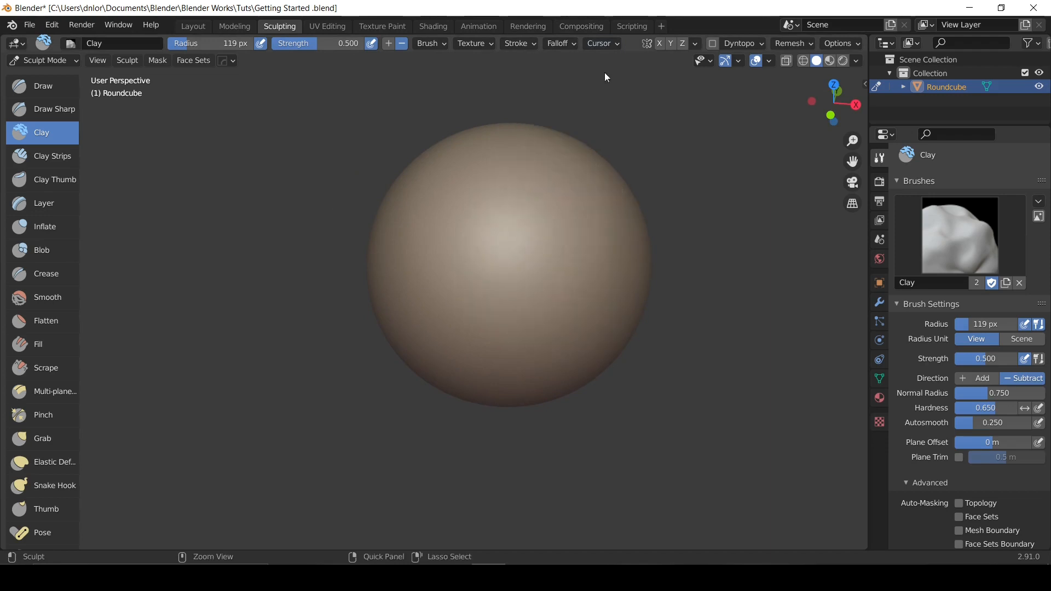
View the sphere from the front and enable sculpting symmetry on the X axis.
click(612, 43)
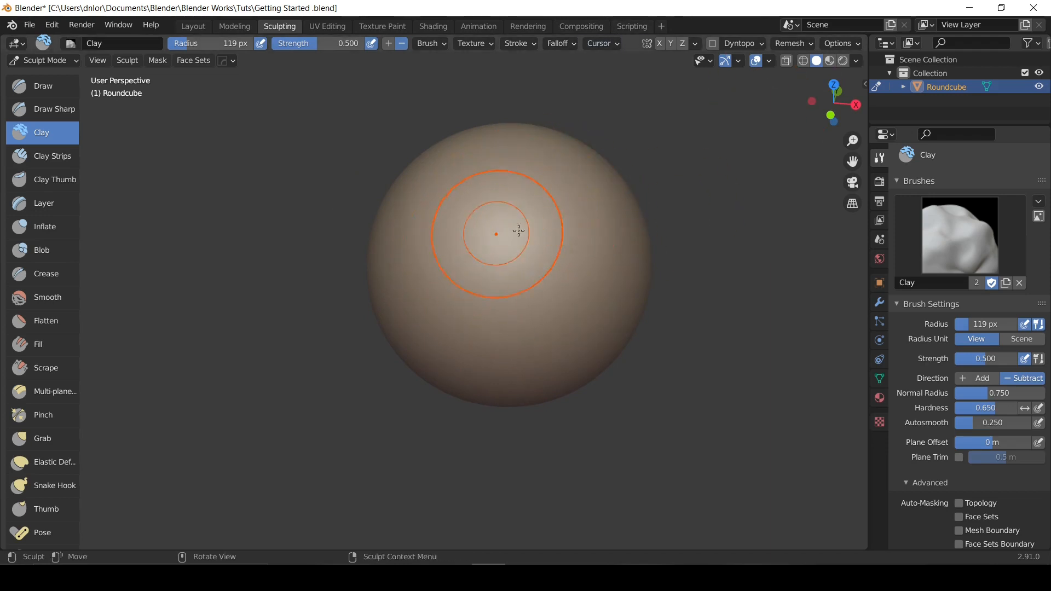
mouse_move(494, 185)
middle_down()
mouse_move(508, 190)
mouse_move(514, 178)
mouse_move(477, 182)
middle_up()
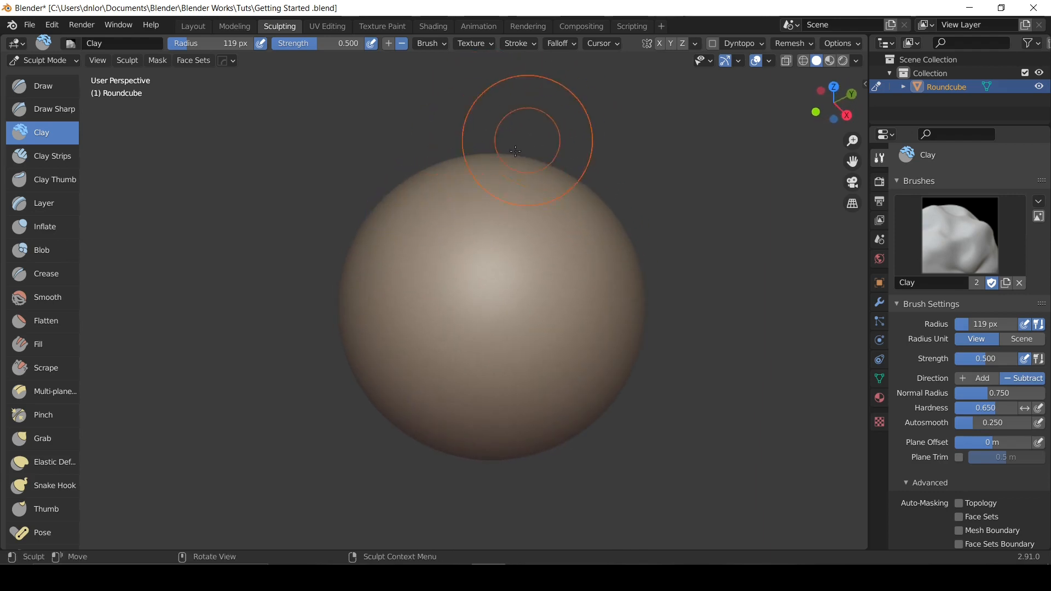
shift+middle_drag(541, 171, 496, 169)
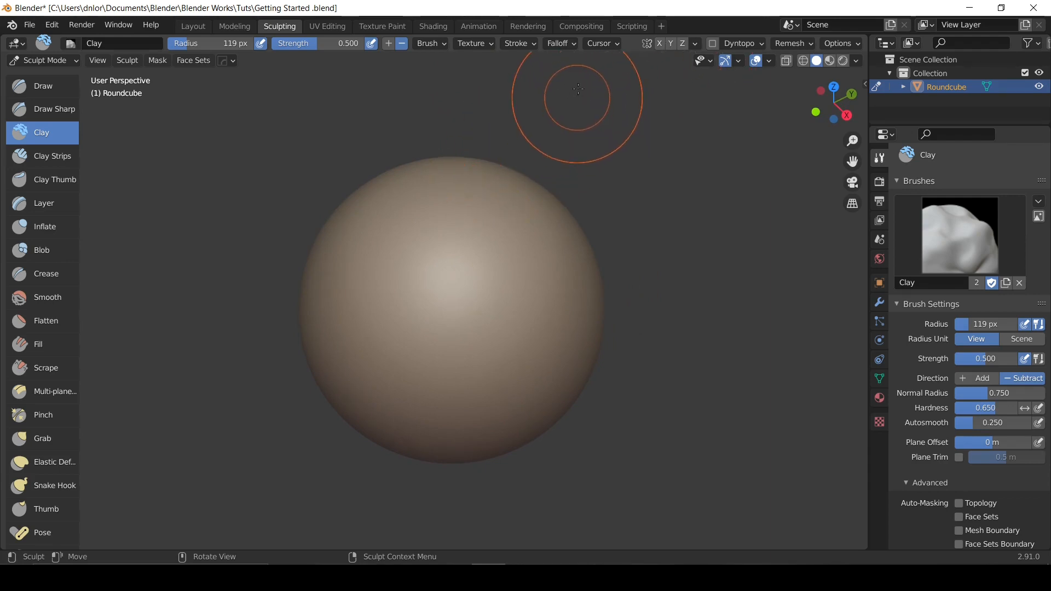
key(KP_1)
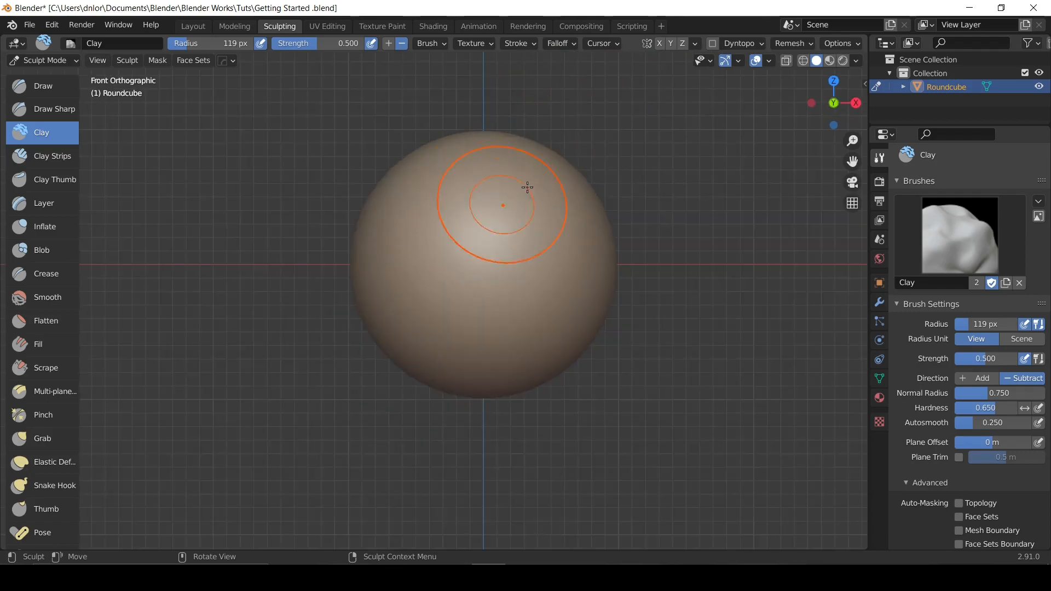
click(695, 46)
click(691, 68)
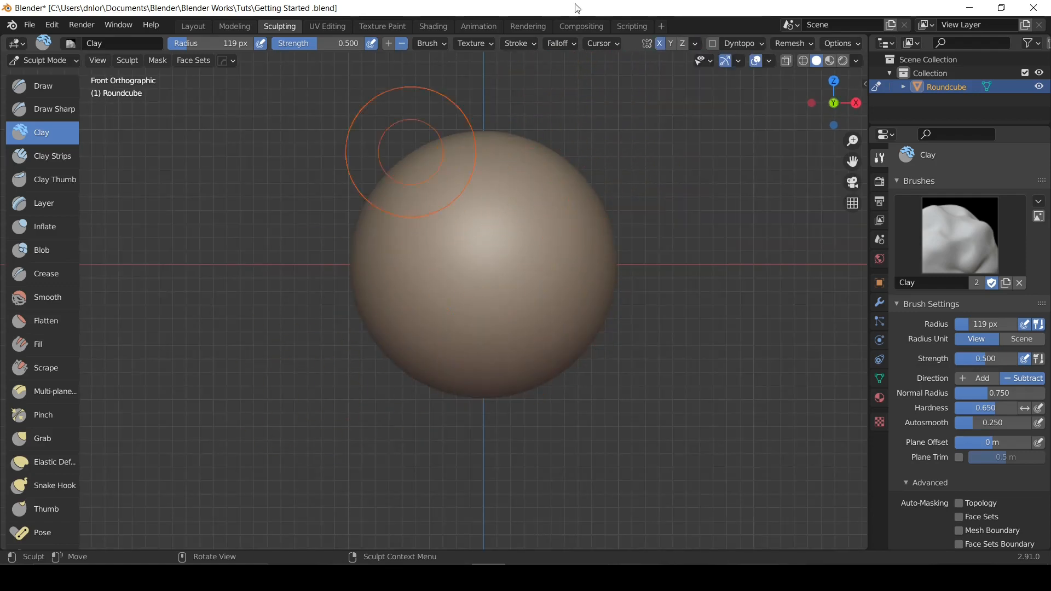
Carve an X-mirrored subtractive Clay stroke down the side of the sphere in front view.
drag(588, 216, 563, 339)
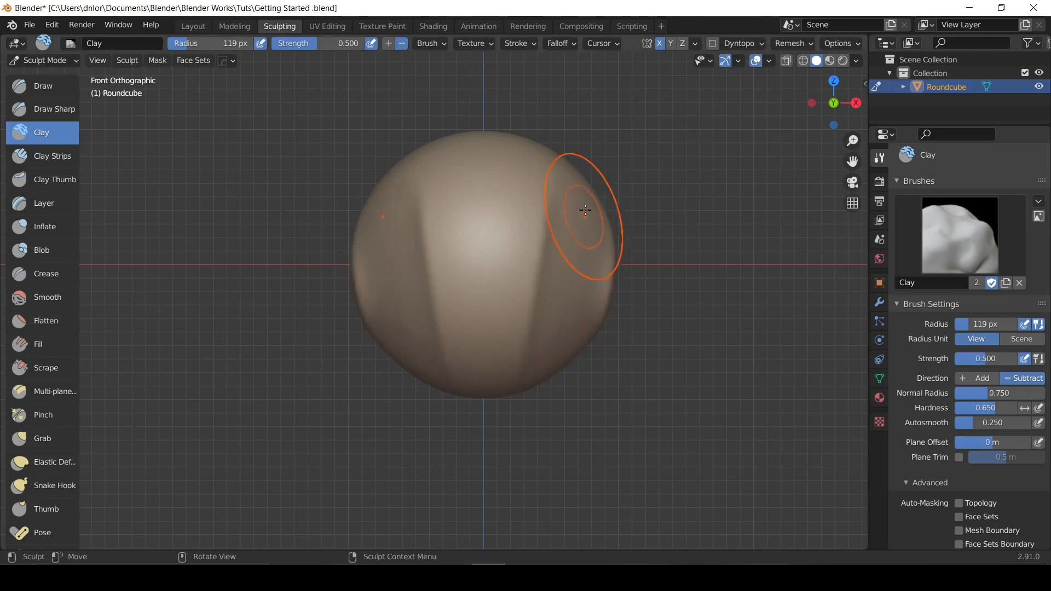
middle_drag(482, 249, 481, 281)
key(KP_1)
mouse_move(582, 258)
middle_down()
mouse_move(506, 257)
mouse_move(523, 242)
mouse_move(474, 251)
mouse_move(566, 275)
middle_up()
Enlarge the Clay brush's radius to 140 px, carve further X-mirrored strokes into the sphere and compare both sides.
key(f)
click(495, 262)
mouse_move(438, 246)
middle_down()
mouse_move(426, 249)
mouse_move(564, 273)
middle_up()
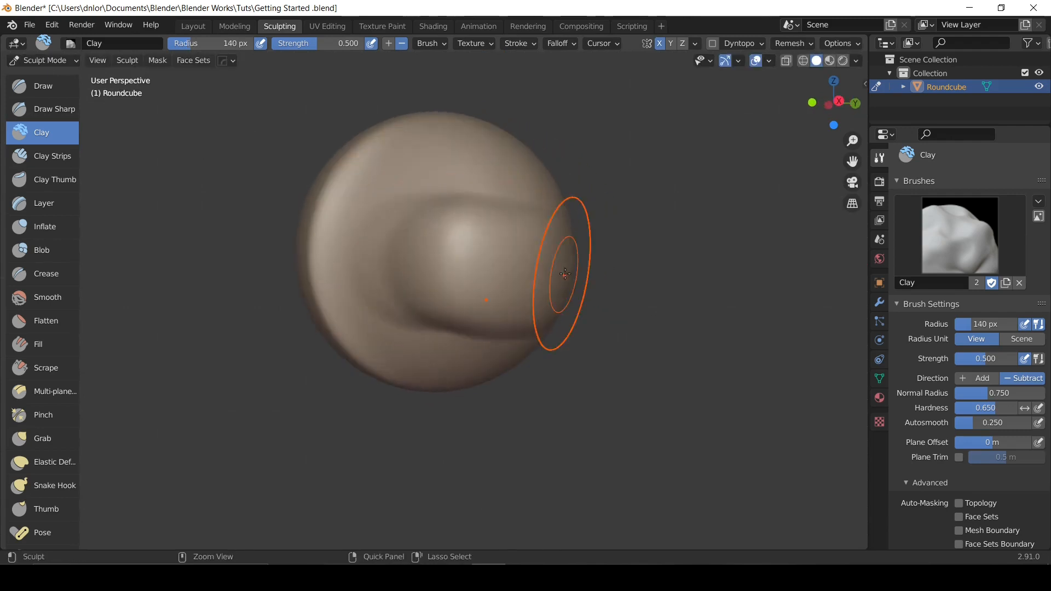
mouse_move(417, 259)
middle_down()
mouse_move(598, 262)
mouse_move(502, 247)
mouse_move(488, 215)
mouse_move(520, 178)
mouse_move(495, 159)
mouse_move(496, 217)
mouse_move(508, 222)
middle_up()
drag(515, 303, 497, 190)
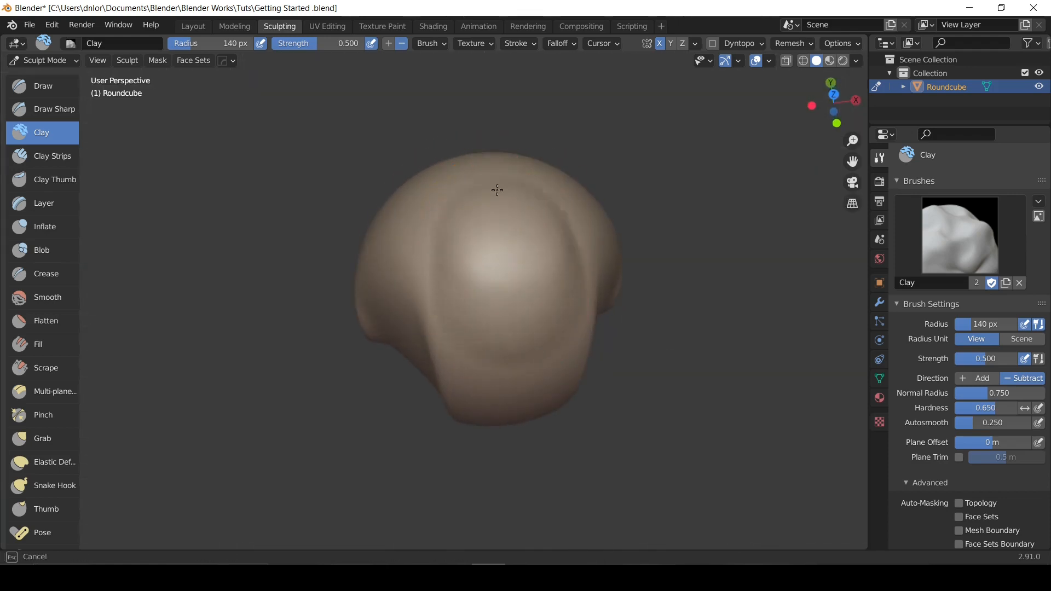
key(KP_1)
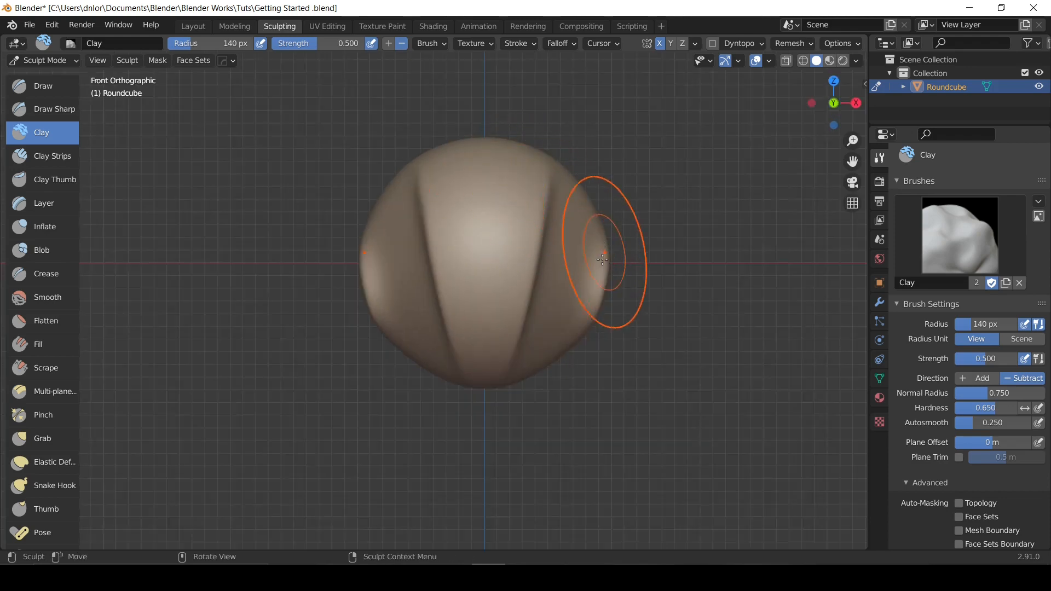
middle_drag(602, 260, 541, 274)
key(KP_1)
mouse_move(434, 347)
middle_down()
mouse_move(650, 315)
mouse_move(429, 286)
mouse_move(462, 288)
mouse_move(500, 232)
mouse_move(506, 275)
middle_up()
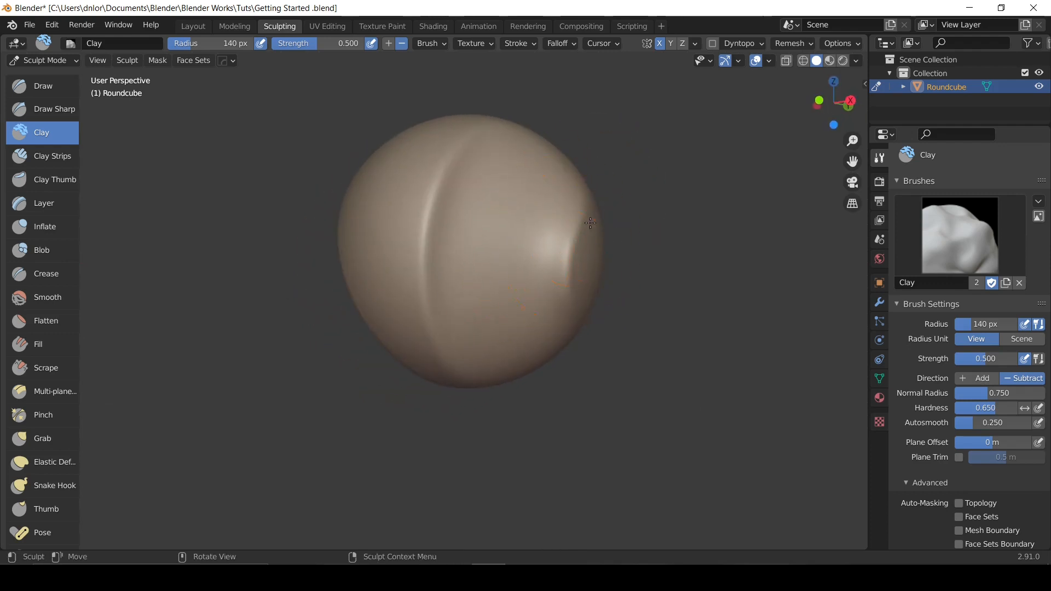
key(KP_1)
shift+middle_drag(464, 227, 521, 230)
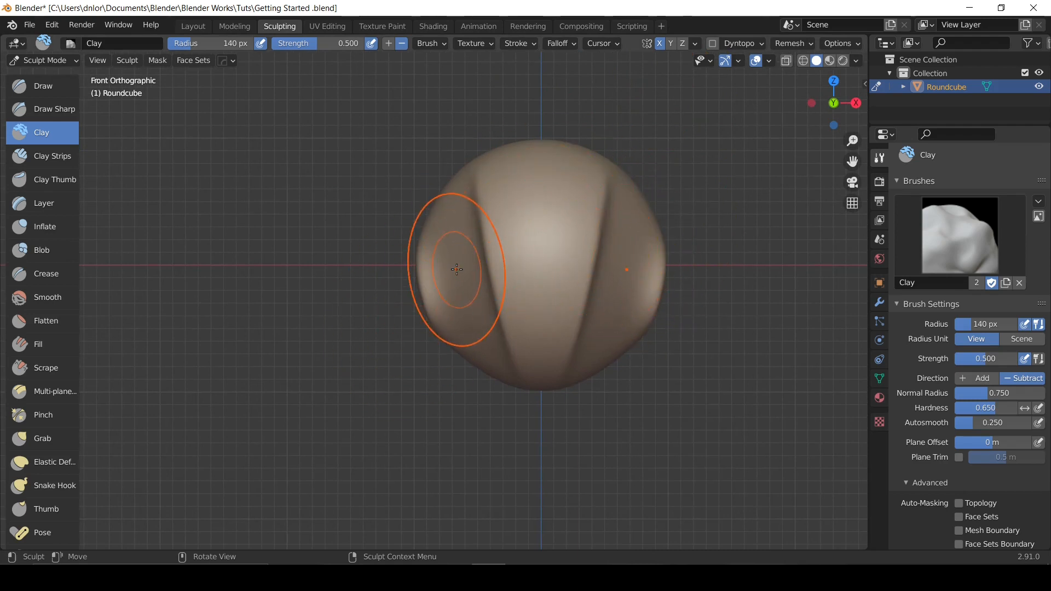
View the sphere from the right and switch the sculpting symmetry from the X axis to the Y axis.
key(KP_3)
shift+middle_drag(489, 259, 557, 266)
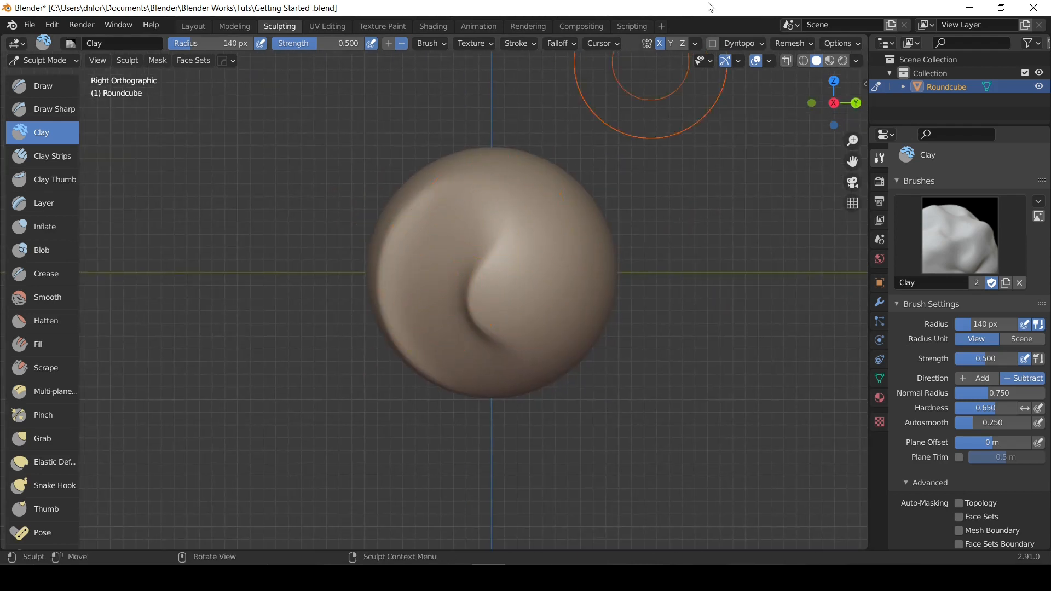
click(671, 47)
click(660, 46)
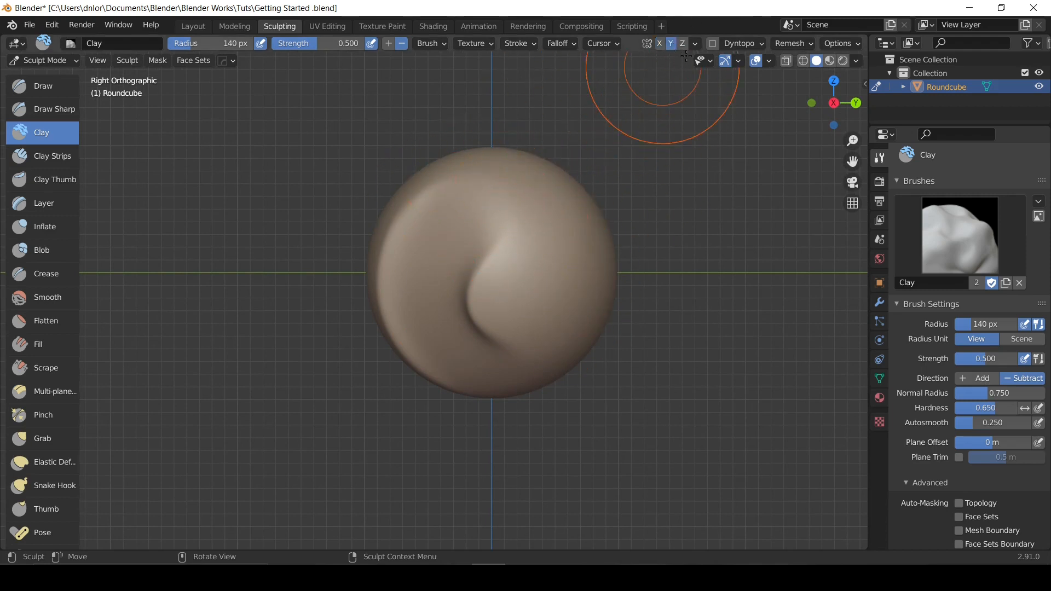
Try Y-mirrored subtractive Clay strokes with the large brush in right view and undo them.
shift+middle_drag(485, 230, 492, 216)
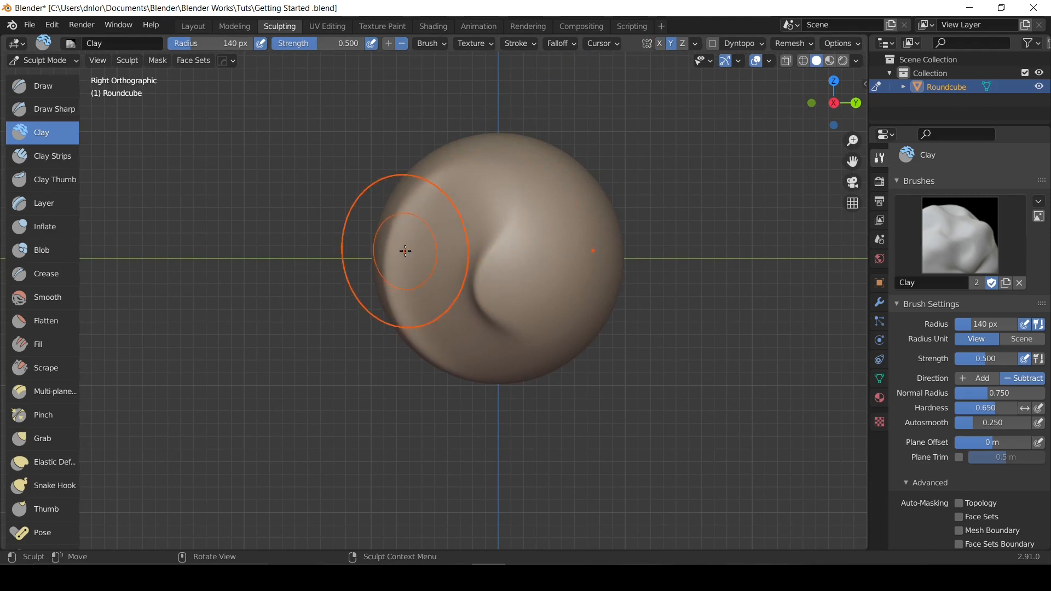
mouse_move(415, 205)
mouse_down()
mouse_move(404, 321)
mouse_move(426, 344)
mouse_up()
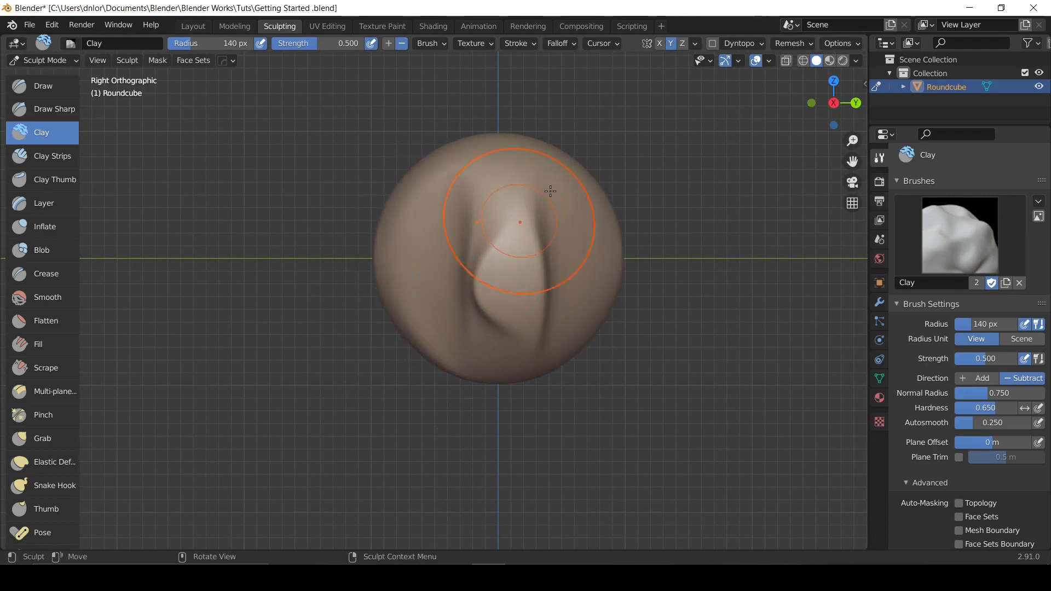
mouse_move(484, 277)
mouse_down()
mouse_move(439, 212)
mouse_move(452, 223)
mouse_move(443, 254)
mouse_move(458, 293)
mouse_up()
key(ctrl+z)
Reduce the Clay brush's radius to 41 px and carve narrow Y-mirrored grooves down the sphere in right view.
key(f)
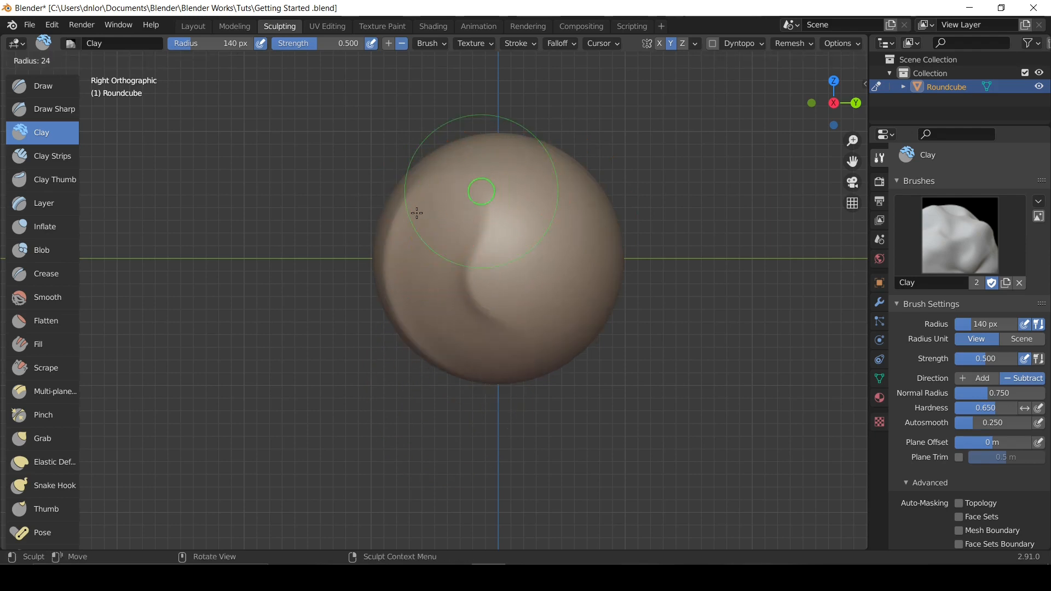
click(427, 207)
drag(447, 197, 437, 371)
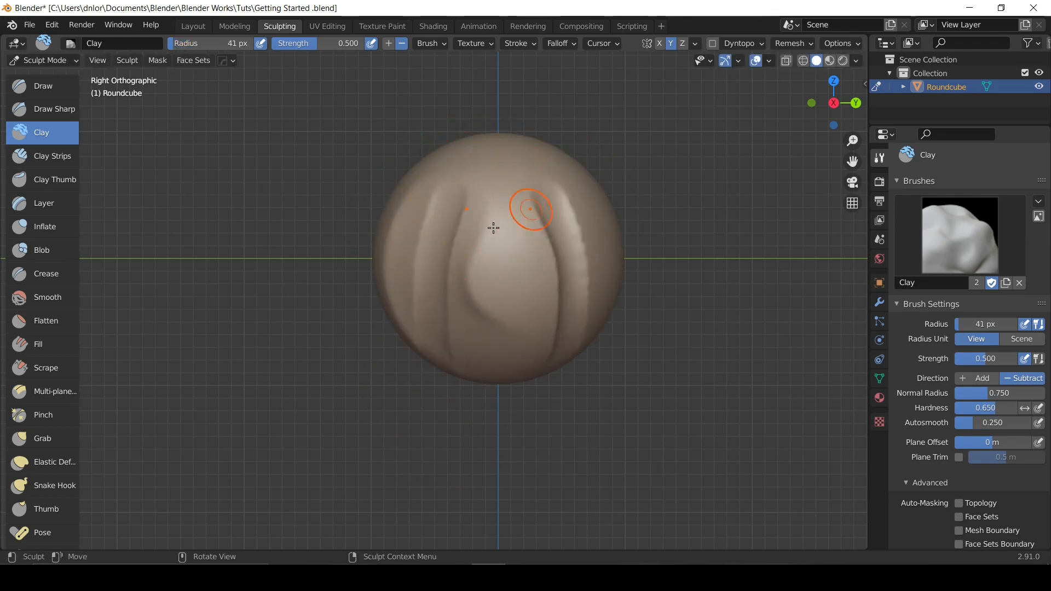
Undo the remaining Clay strokes and turn off Y symmetry, finishing in the front view.
middle_drag(493, 228, 563, 235)
key(KP_1)
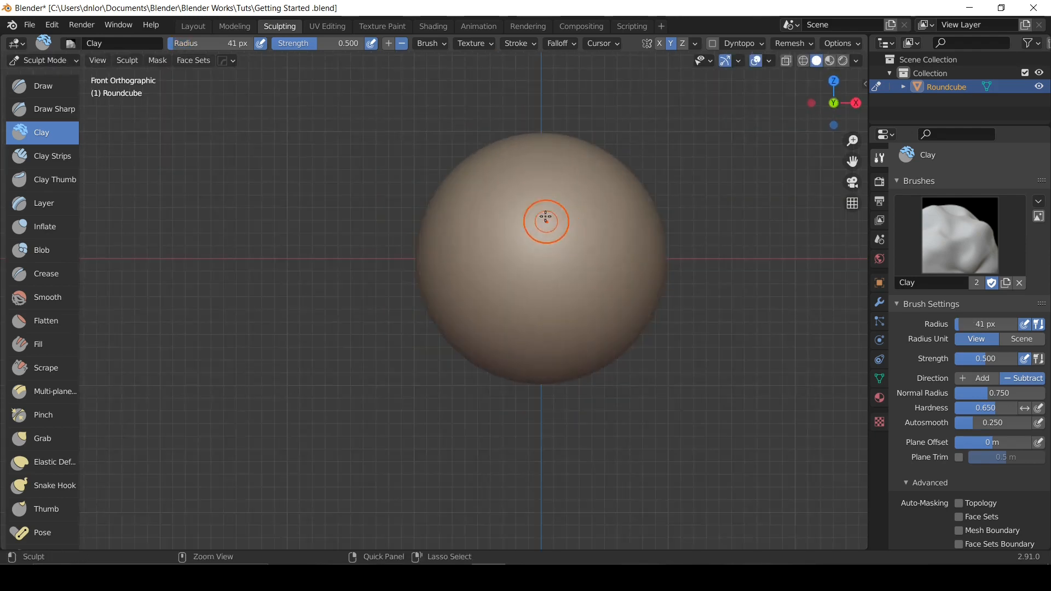
shift+middle_drag(567, 155, 520, 195)
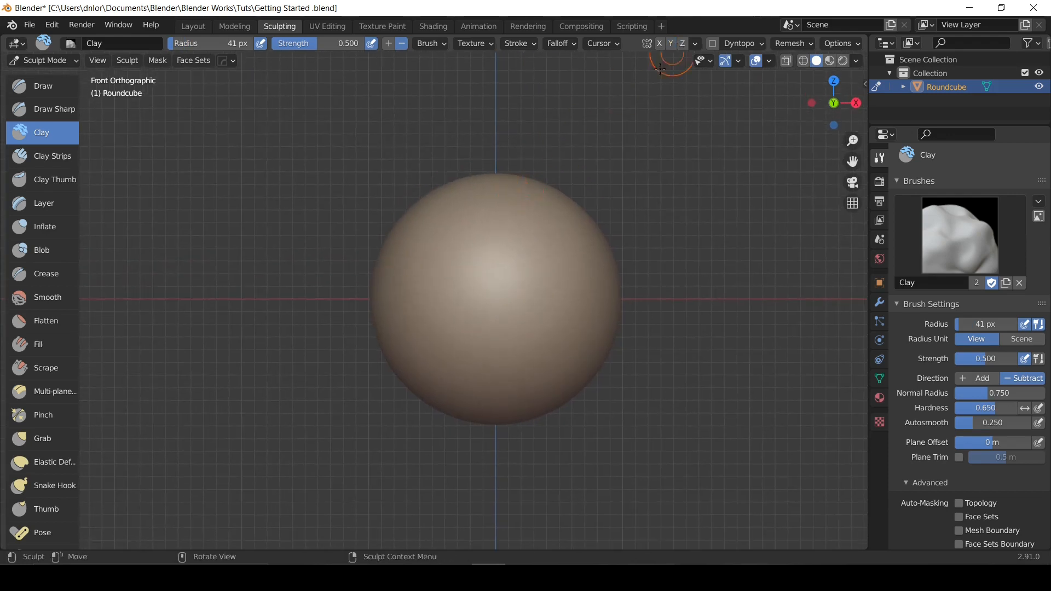
middle_drag(462, 236, 574, 247)
key(KP_1)
shift+middle_drag(527, 300, 594, 283)
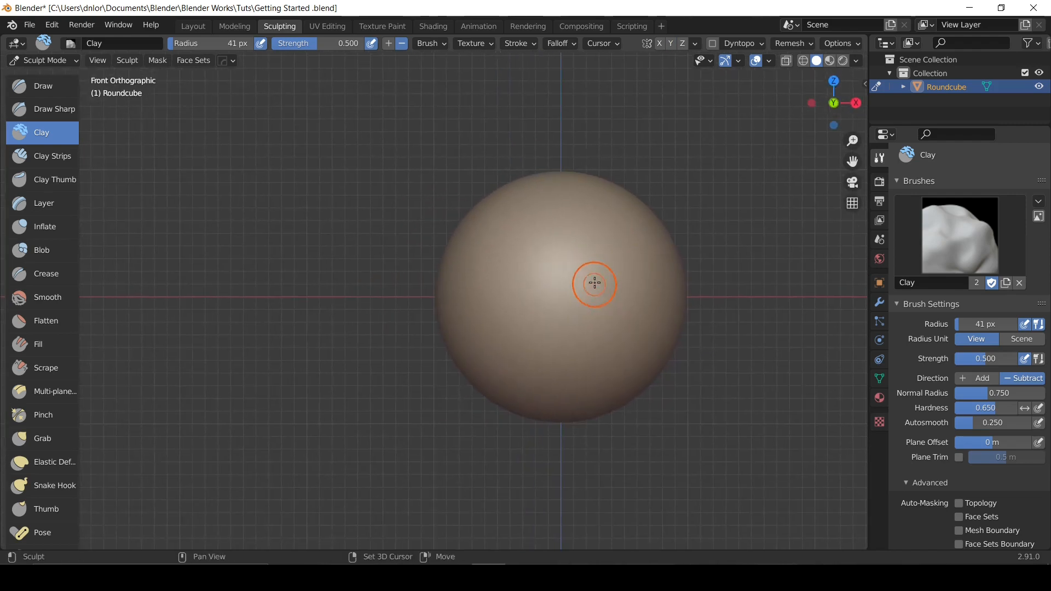
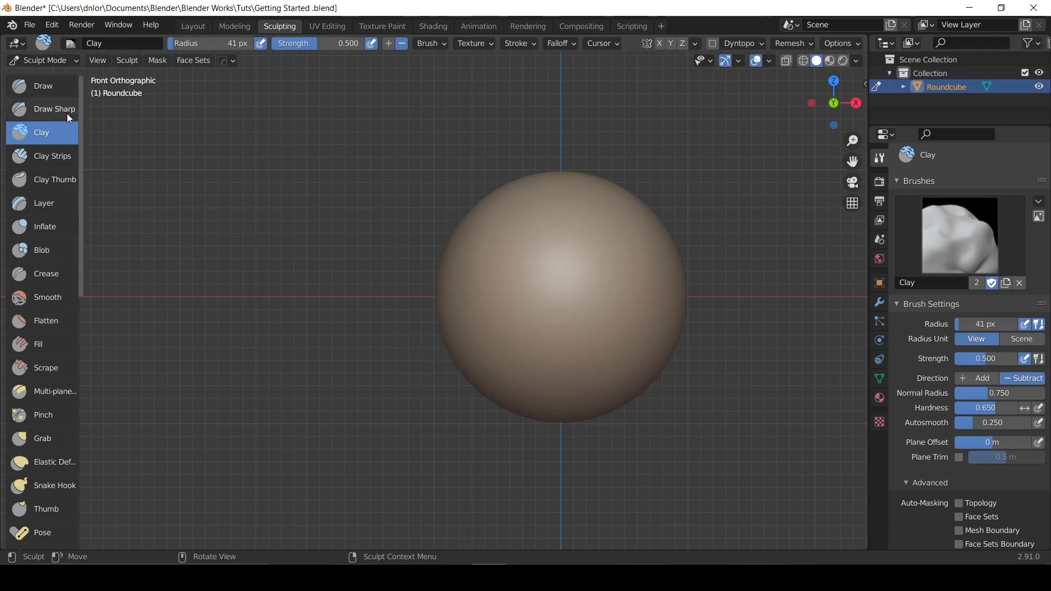
Find and select the Grab brush among the sculpting brushes.
drag(81, 116, 92, 187)
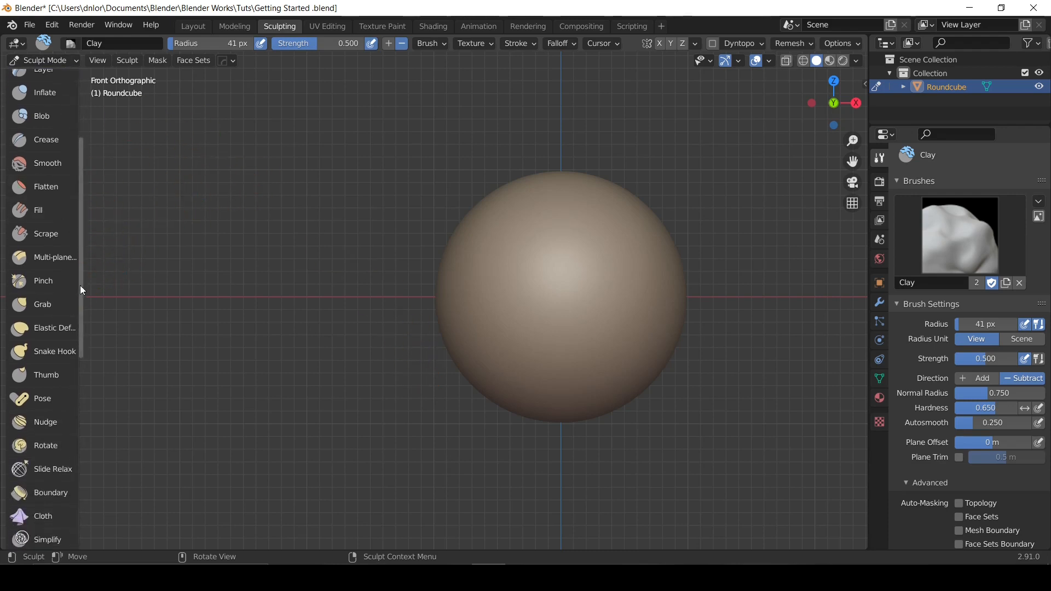
click(54, 306)
drag(82, 273, 88, 173)
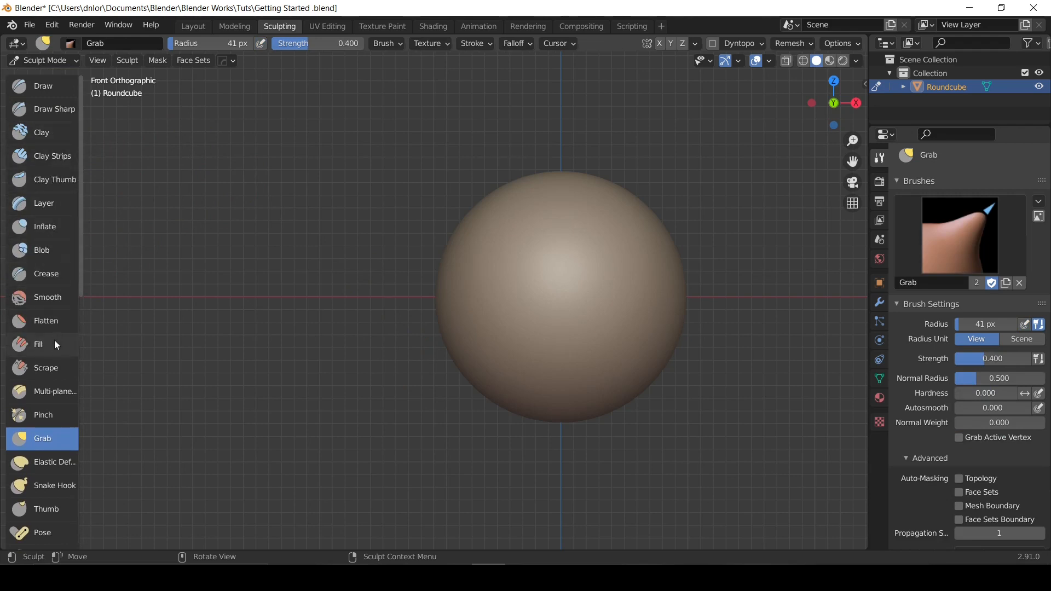
scroll(81, 295, down, 3)
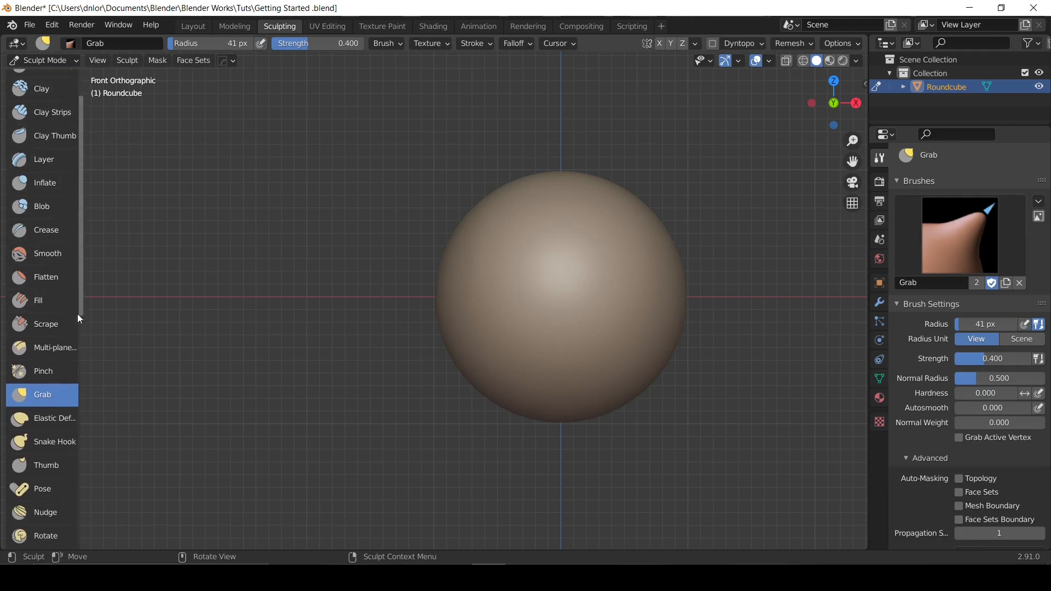
scroll(82, 274, up, 3)
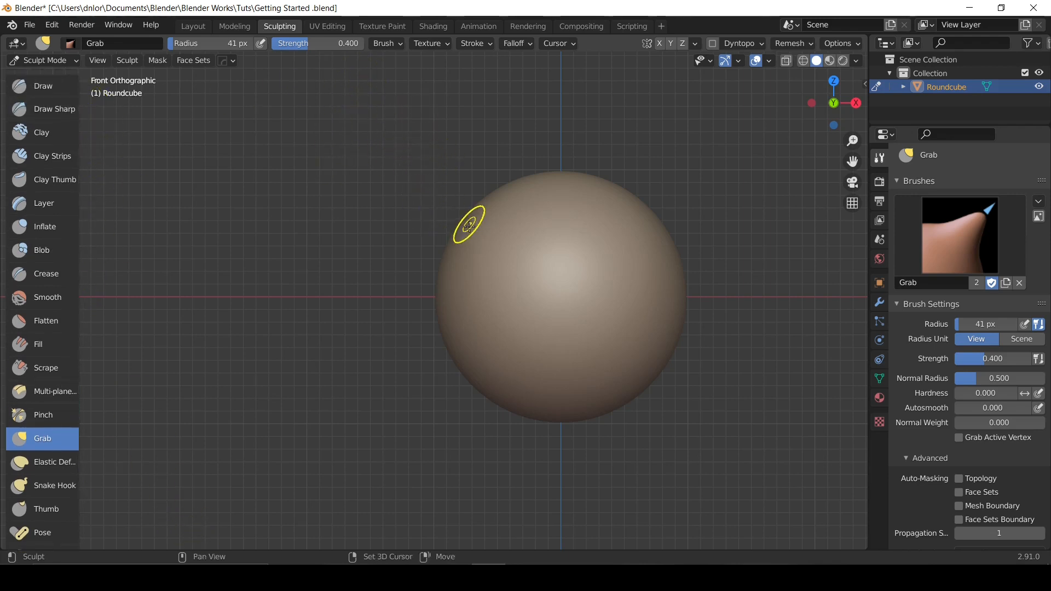
Set the Grab brush's radius to 215 px.
shift+middle_drag(469, 222, 438, 193)
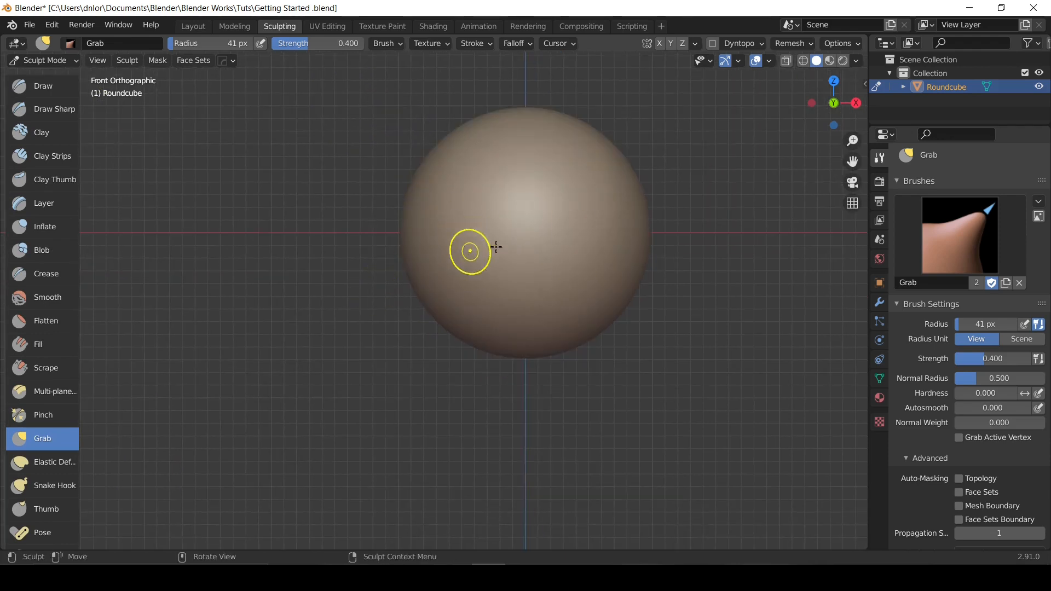
key(f)
click(542, 268)
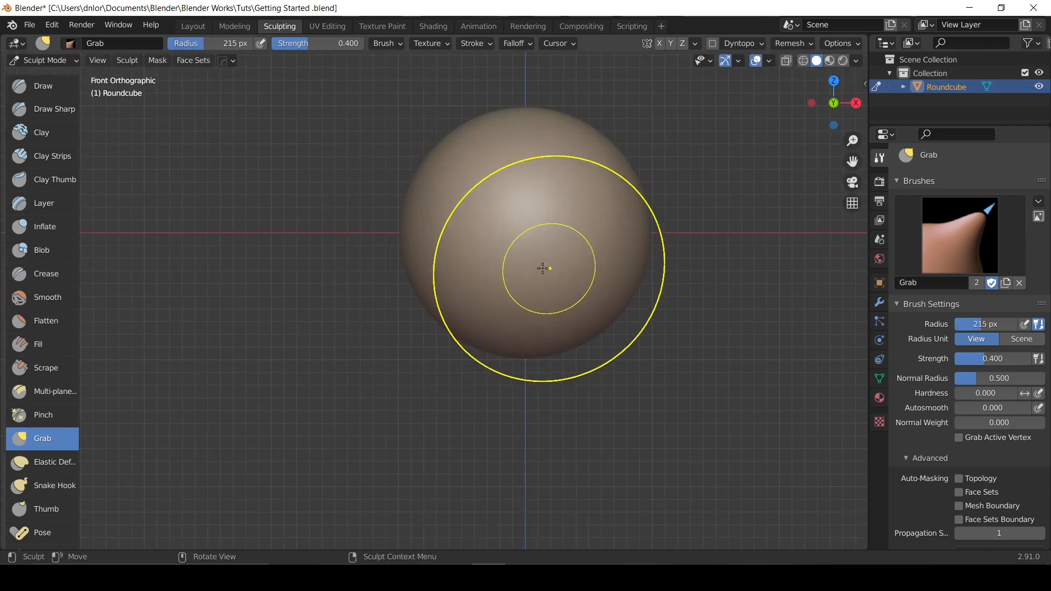
Widen the list of sculpting brushes so full brush names fit, and browse the brushes below Grab.
shift+middle_drag(422, 305, 437, 250)
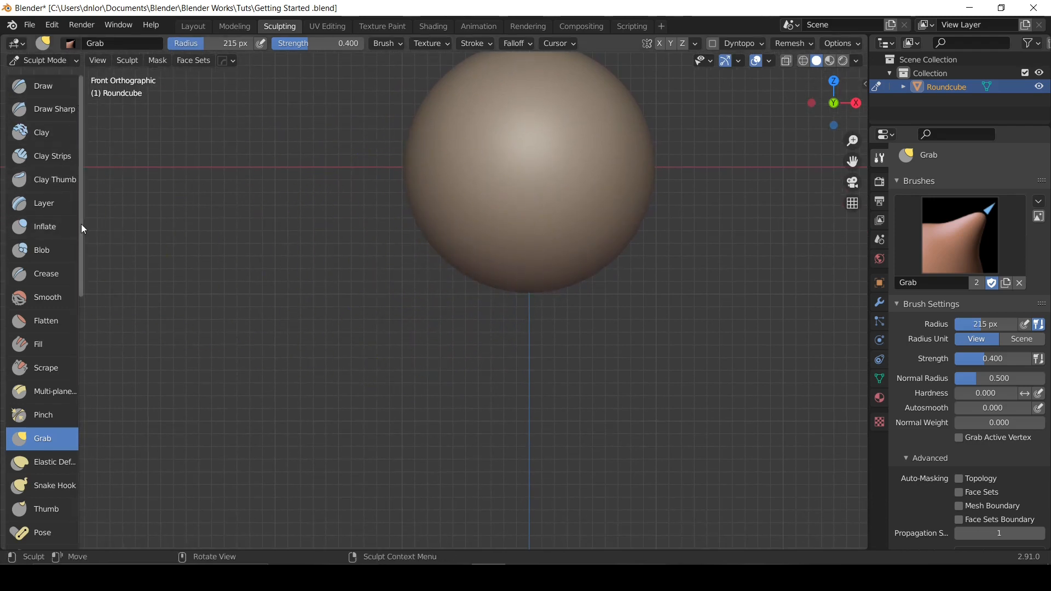
drag(84, 223, 97, 226)
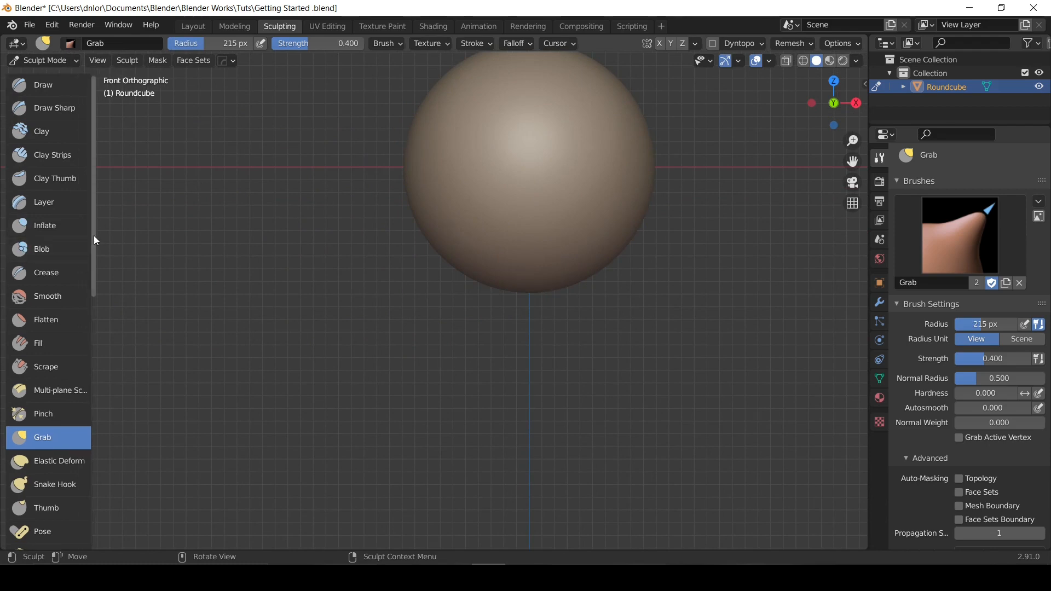
scroll(94, 247, down, 3)
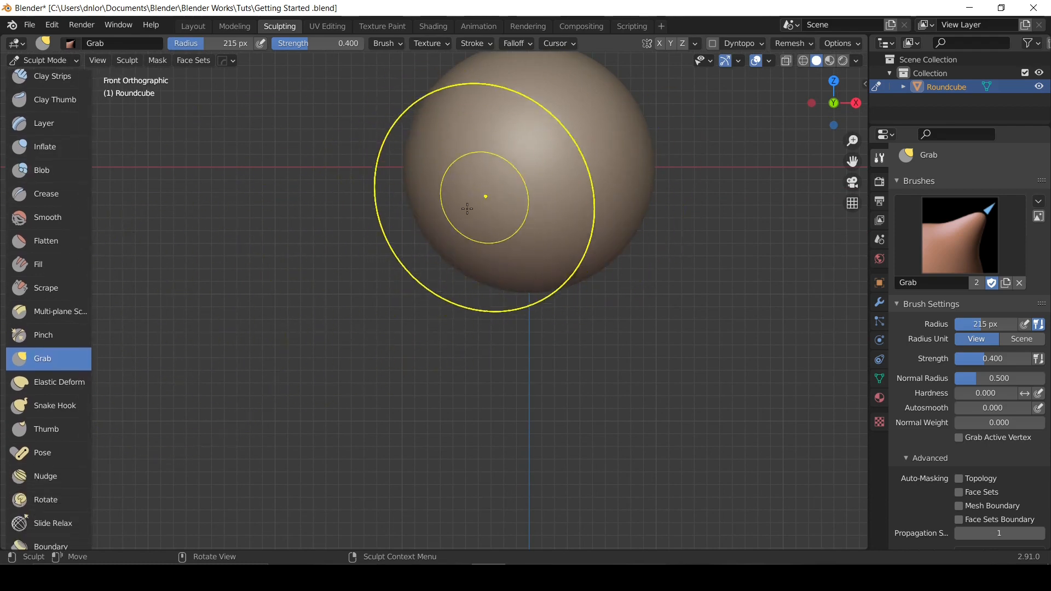
Pull the lower-left part of the sphere outward and downward with the Grab brush in front view.
mouse_move(432, 300)
mouse_down()
mouse_move(425, 321)
mouse_move(492, 317)
mouse_up()
drag(474, 257, 429, 298)
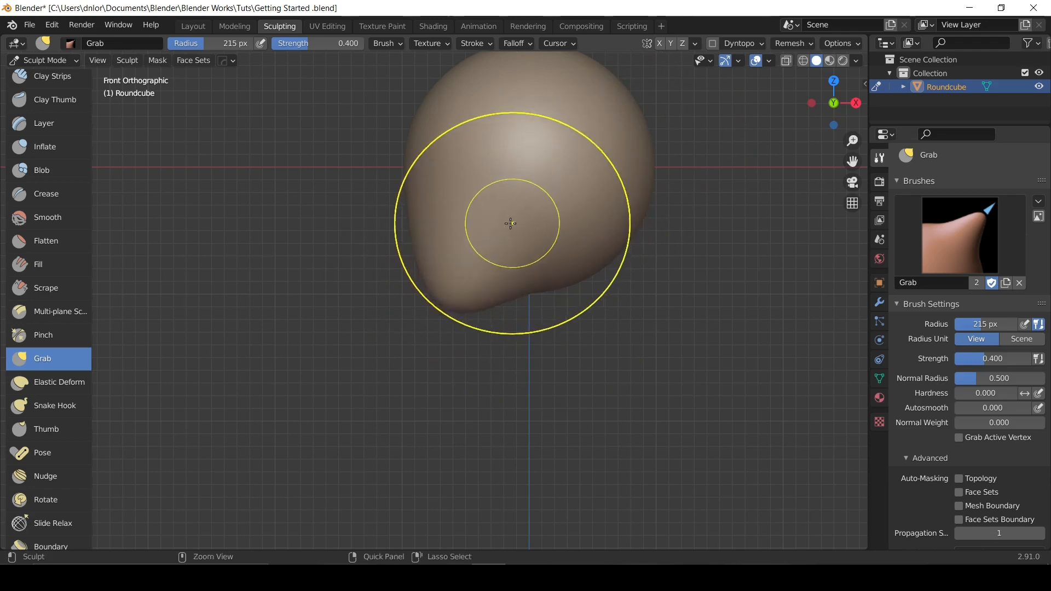
Undo the last Grab strokes on the sphere and set the Grab brush's radius to 249 px in right view.
key(ctrl+z)
key(ctrl+z)
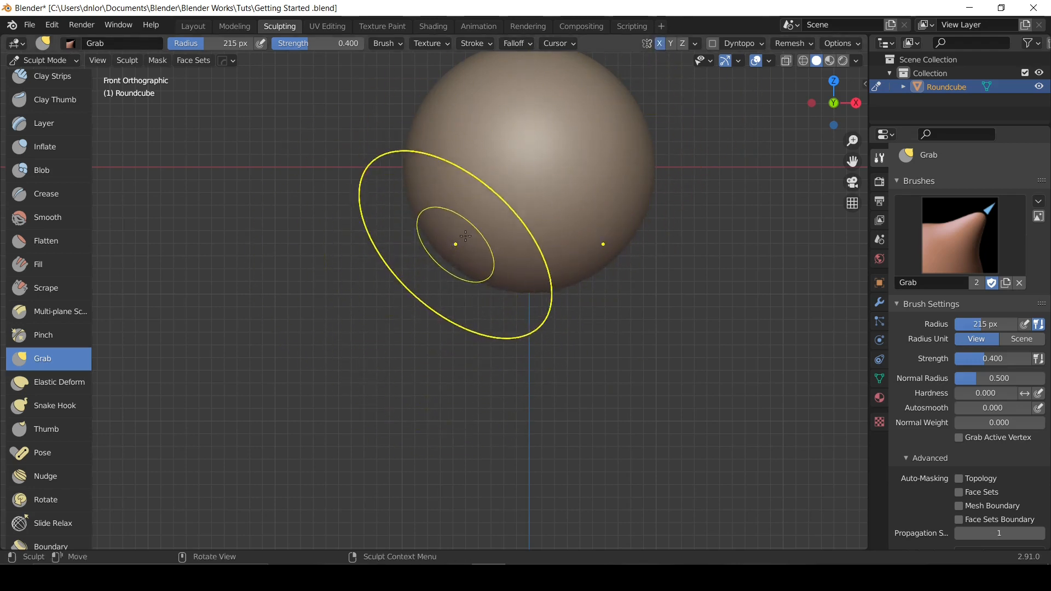
key(KP_3)
shift+middle_drag(379, 260, 460, 267)
key(f)
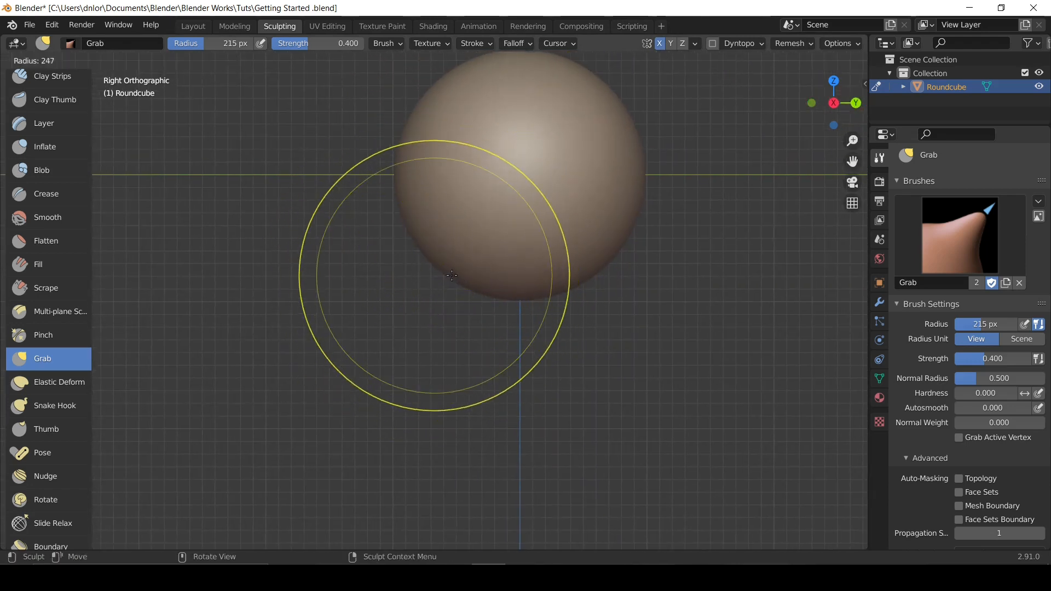
click(447, 272)
Pull the sphere's lower front down into a chin and push in its lower back with the Grab brush in right view.
mouse_move(447, 272)
mouse_down()
mouse_move(434, 300)
mouse_move(436, 281)
mouse_move(440, 307)
mouse_up()
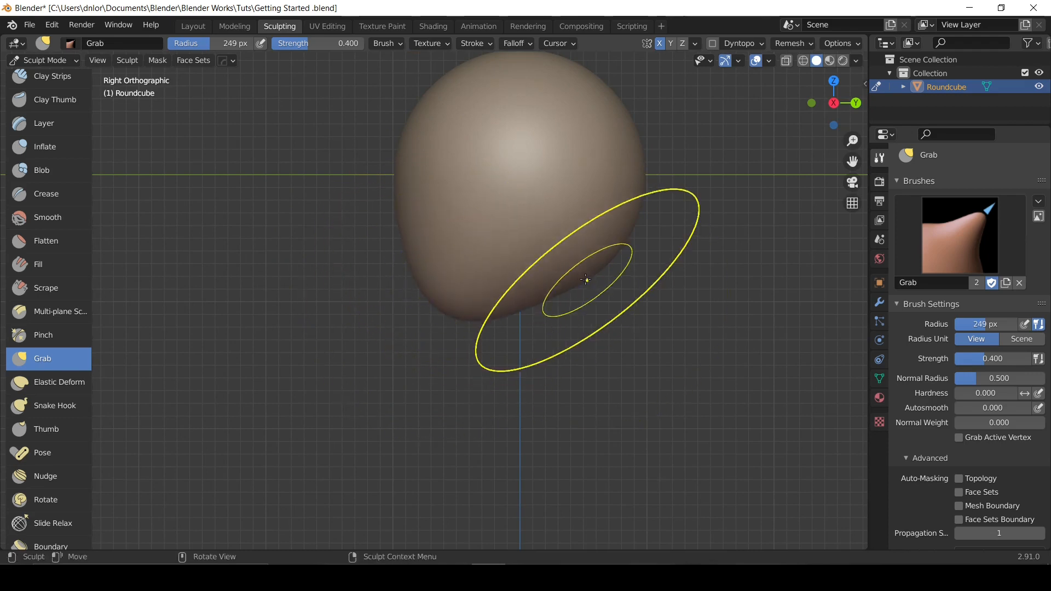
drag(587, 279, 577, 265)
drag(630, 203, 617, 223)
drag(562, 263, 557, 251)
mouse_move(518, 295)
mouse_down()
mouse_move(479, 306)
mouse_move(474, 327)
mouse_up()
middle_drag(417, 293, 591, 358)
key(KP_1)
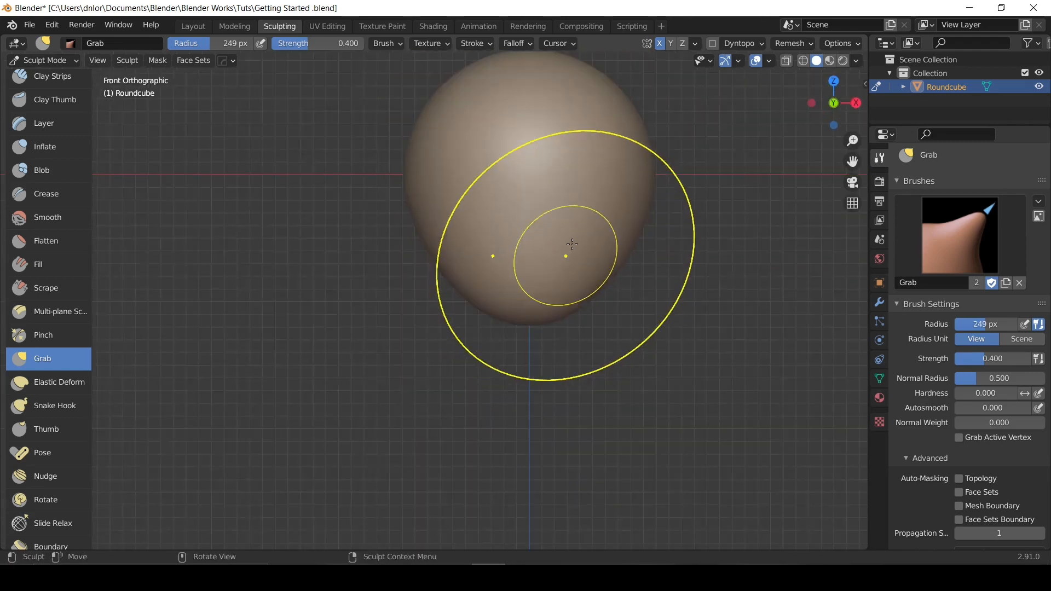
Push in the sides of the head with the Grab brush to form a narrow, elongated egg shape in front view.
shift+middle_drag(580, 242, 573, 331)
mouse_move(636, 254)
mouse_down()
mouse_move(635, 238)
mouse_move(623, 287)
mouse_up()
drag(642, 206, 623, 194)
mouse_move(541, 234)
middle_down()
mouse_move(460, 191)
mouse_move(383, 170)
middle_up()
mouse_move(402, 249)
middle_down()
mouse_move(429, 286)
mouse_move(509, 328)
middle_up()
drag(517, 316, 508, 294)
key(KP_1)
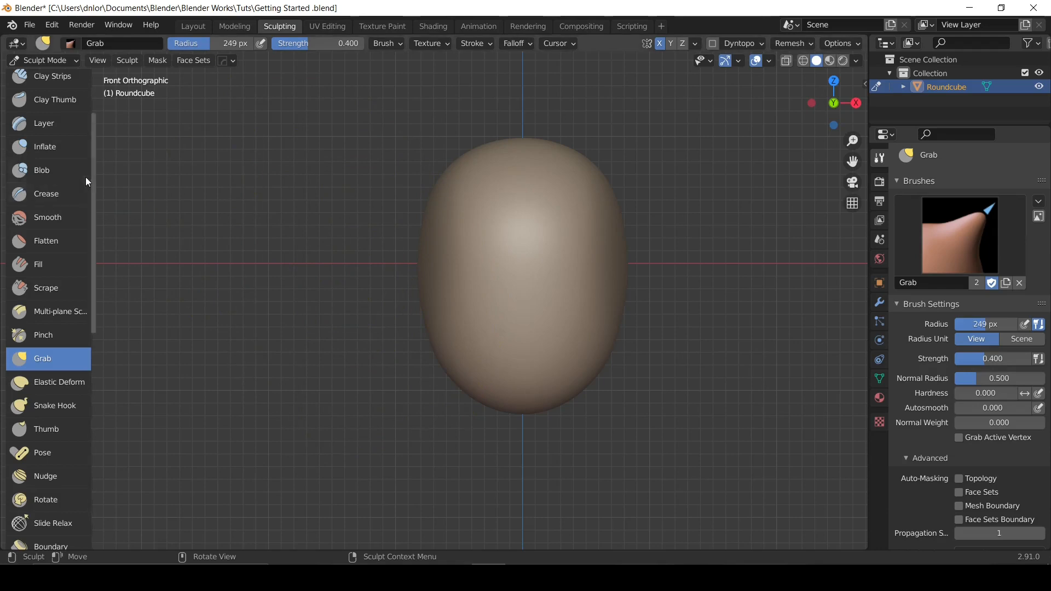
Select the Clay Strips brush and set its radius to 124 px.
scroll(94, 172, up, 3)
click(56, 157)
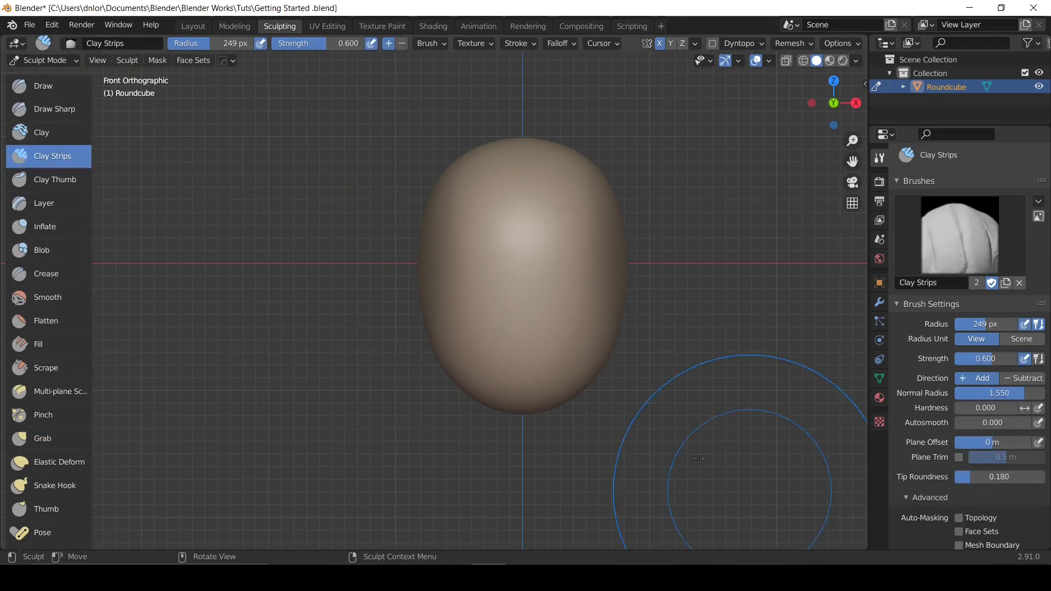
key(f)
click(597, 444)
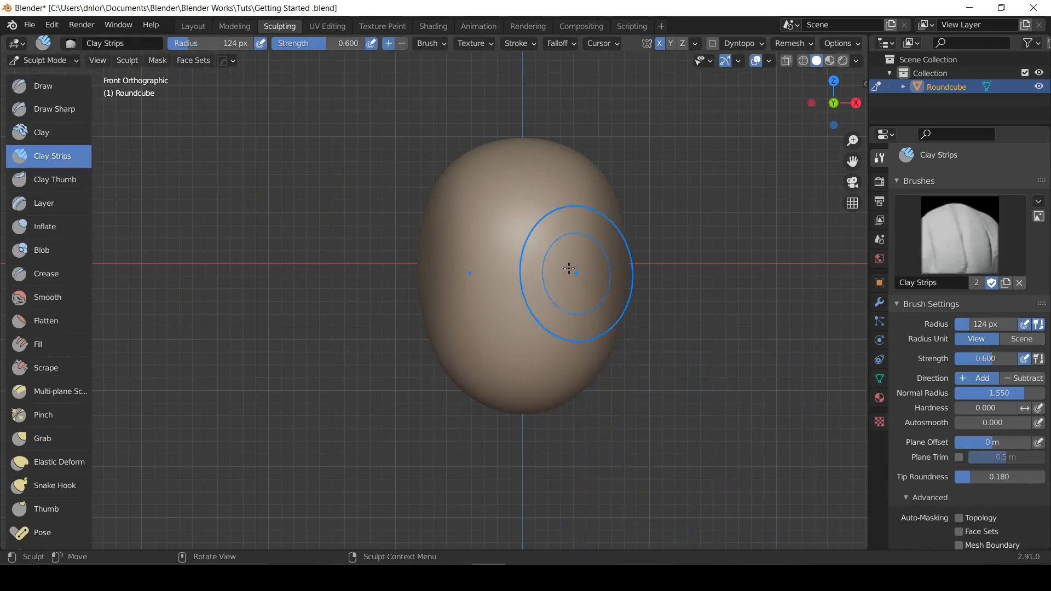
Reduce the Clay Strips brush's radius to 89 px in front view.
shift+middle_drag(557, 252, 509, 274)
mouse_move(508, 274)
middle_down()
mouse_move(501, 286)
mouse_move(510, 278)
middle_up()
key(KP_1)
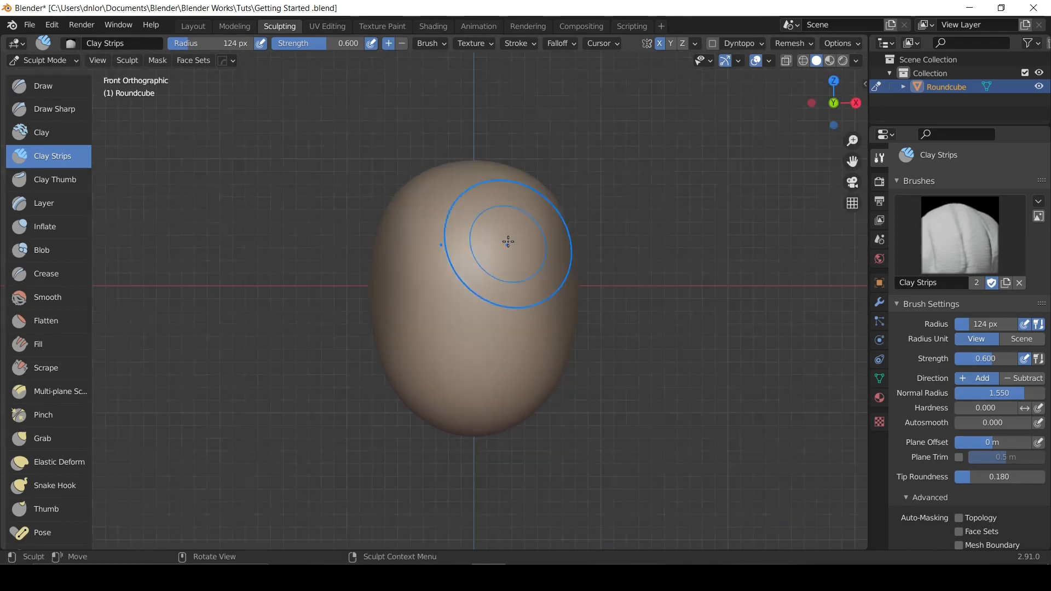
scroll(496, 279, up, 3)
key(f)
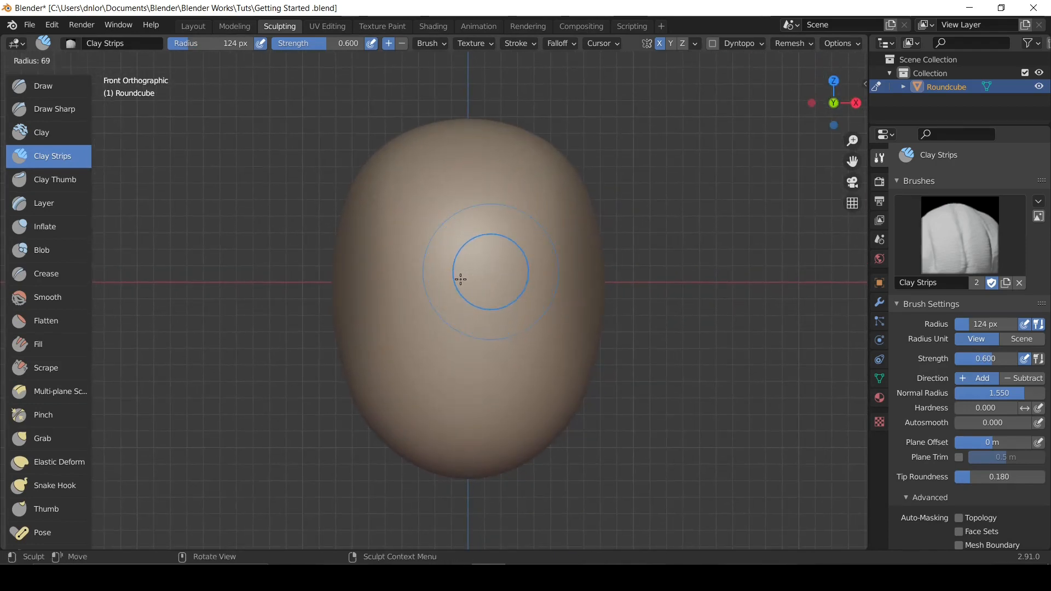
click(469, 262)
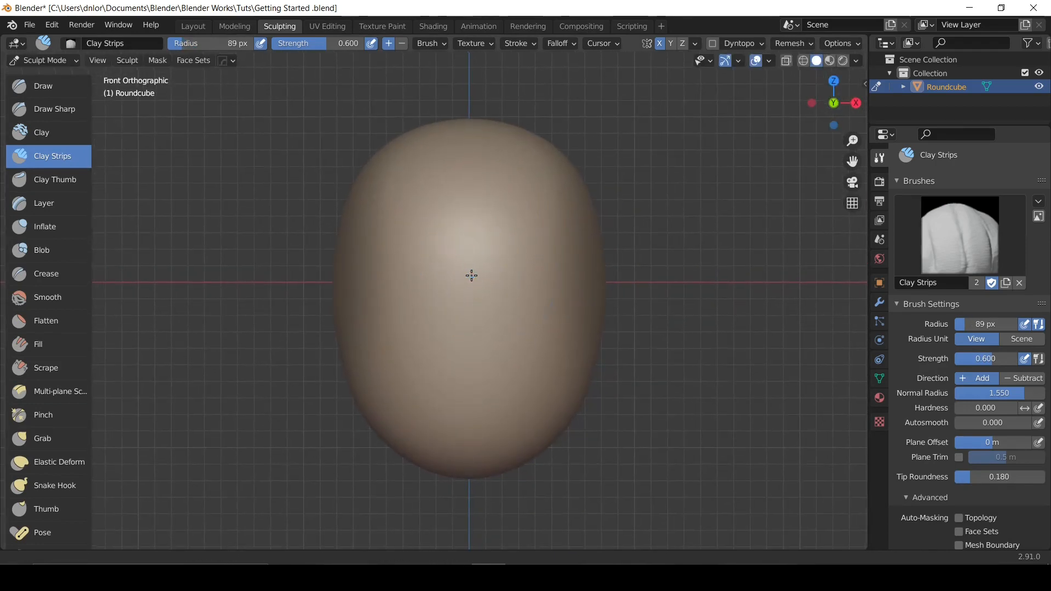
Carve two symmetrical eye sockets into the upper face by subtracting with the Clay Strips brush, redoing the first rough attempt.
scroll(492, 271, up, 2)
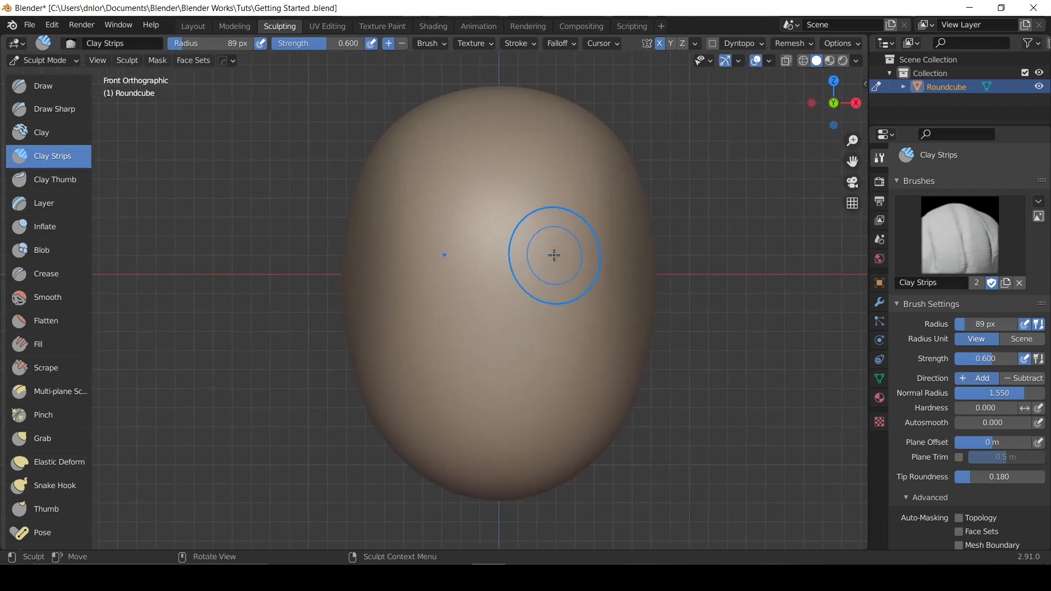
mouse_move(581, 236)
ctrl+mouse_down()
mouse_move(551, 249)
mouse_move(545, 264)
ctrl+mouse_up()
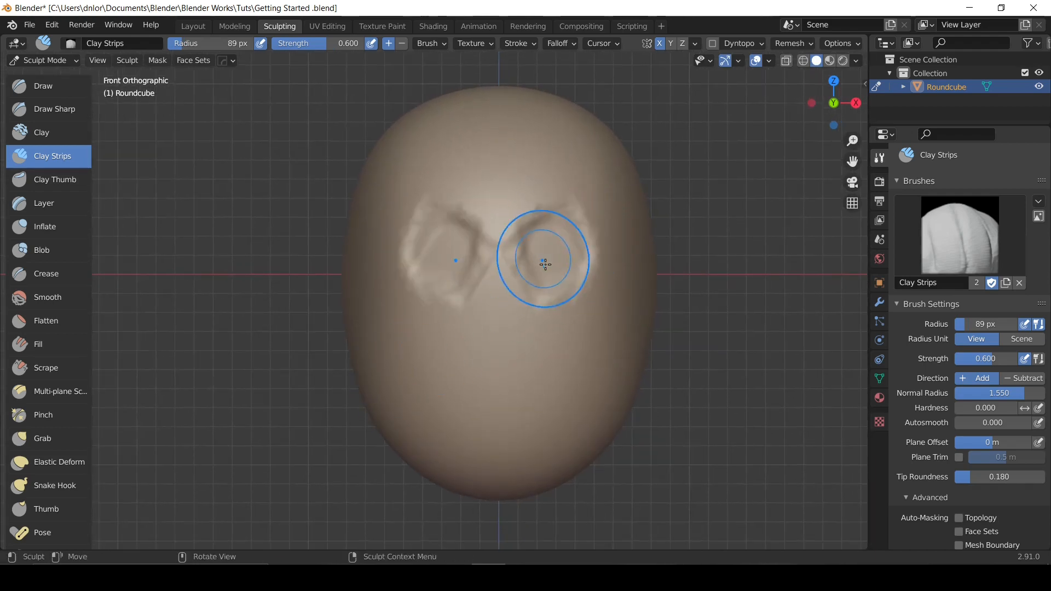
key(ctrl+z)
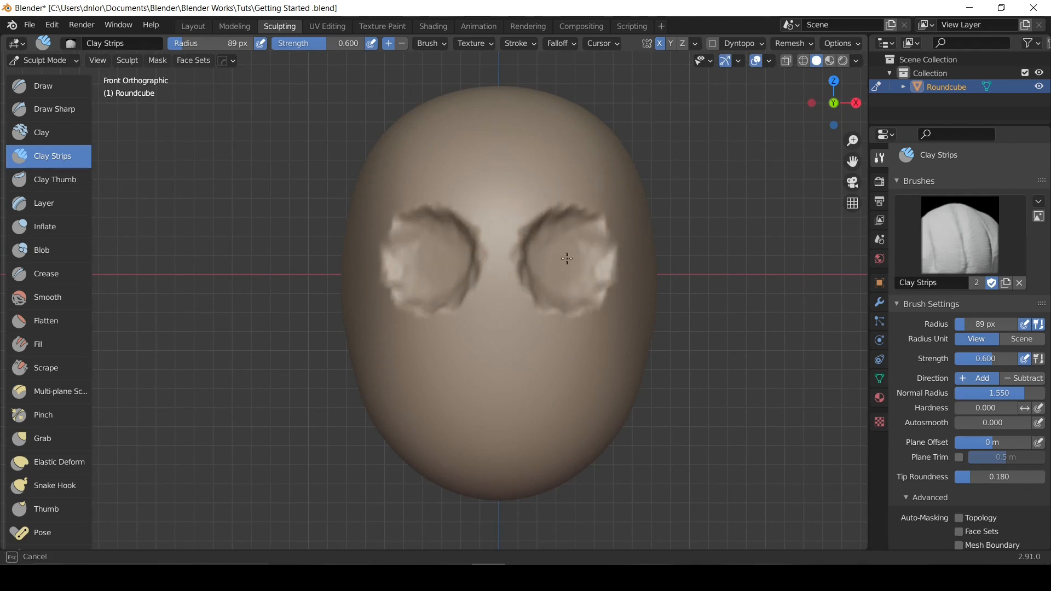
middle_drag(498, 258, 491, 283)
key(KP_1)
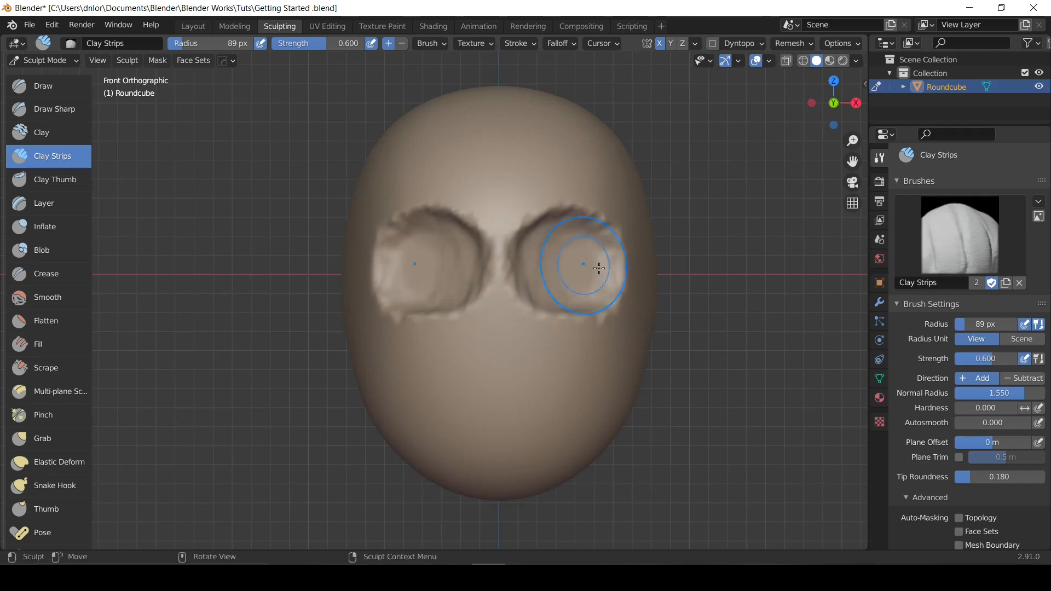
mouse_move(599, 268)
middle_down()
mouse_move(535, 271)
mouse_move(501, 158)
middle_up()
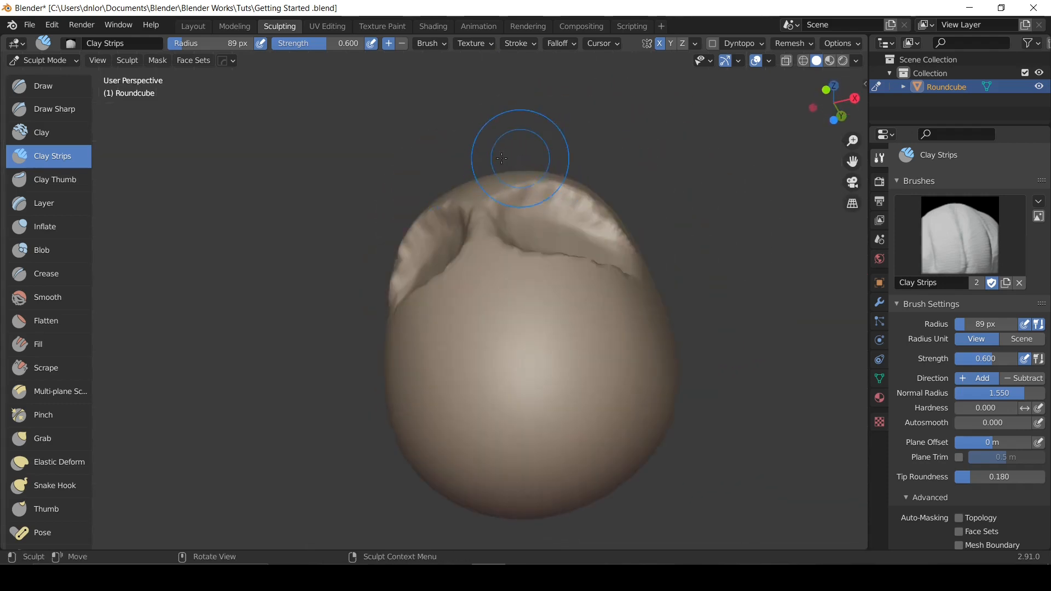
key(KP_1)
mouse_move(498, 241)
middle_down()
mouse_move(526, 240)
mouse_move(481, 242)
mouse_move(489, 228)
mouse_move(481, 210)
mouse_move(458, 199)
mouse_move(497, 187)
mouse_move(439, 288)
mouse_move(417, 252)
middle_up()
key(KP_1)
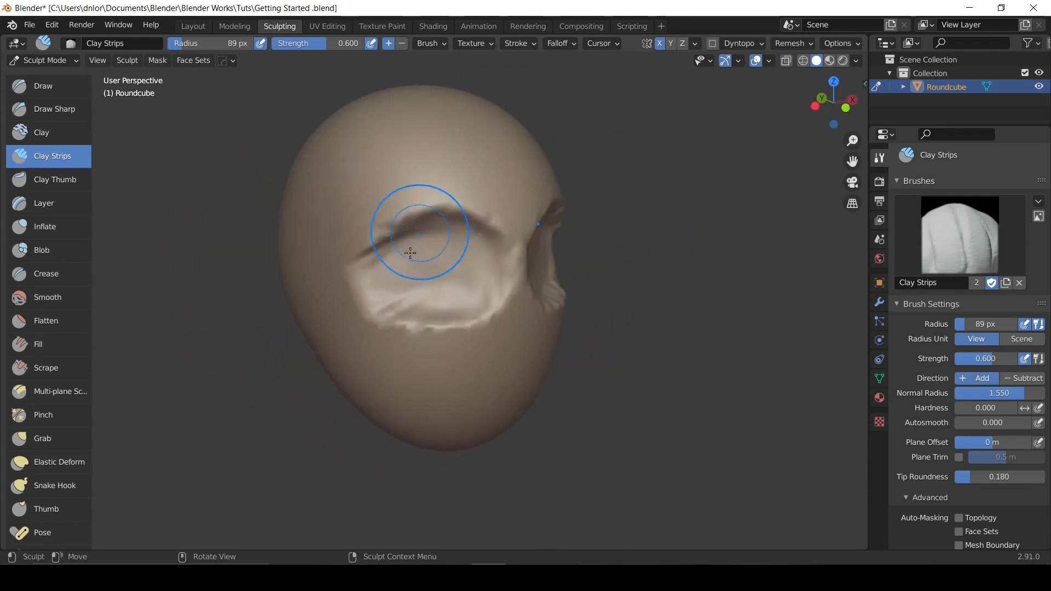
Try smoothing the outer and lower edges of the eye sockets, then revert the smoothing.
drag(383, 262, 375, 267)
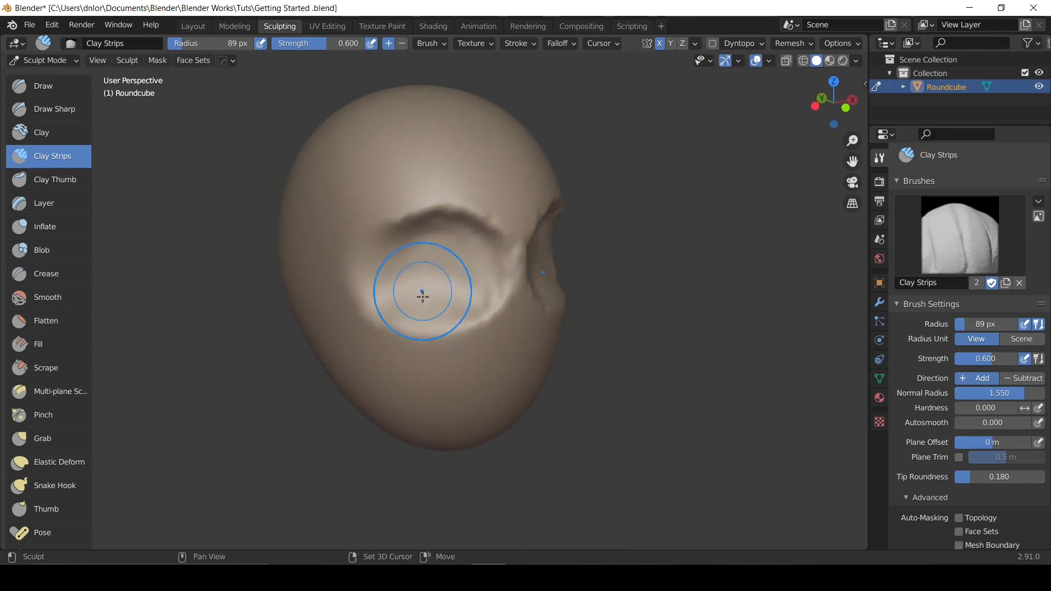
middle_drag(422, 296, 458, 246)
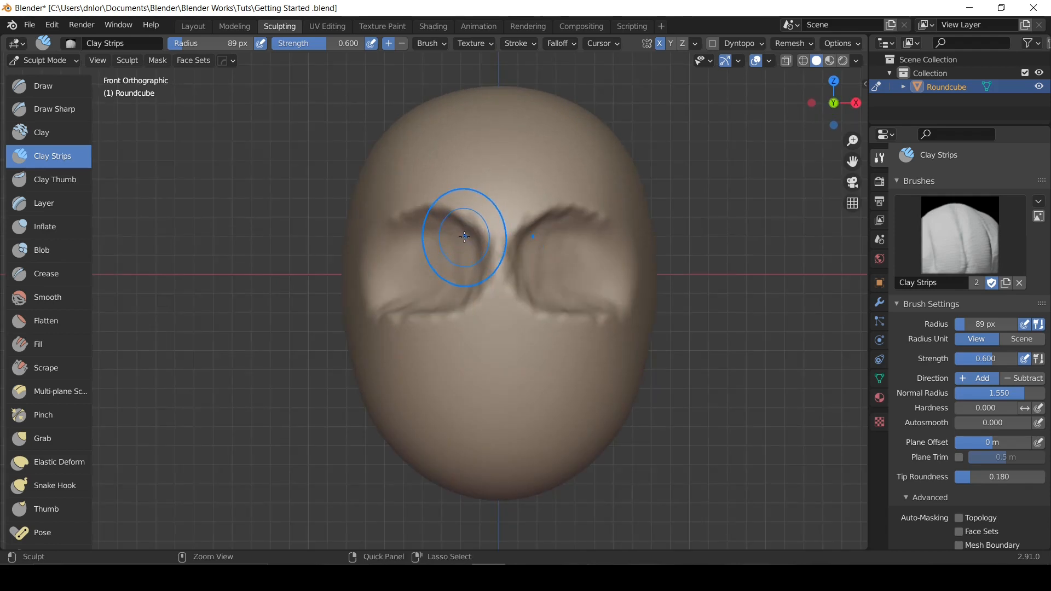
middle_drag(558, 226, 520, 387)
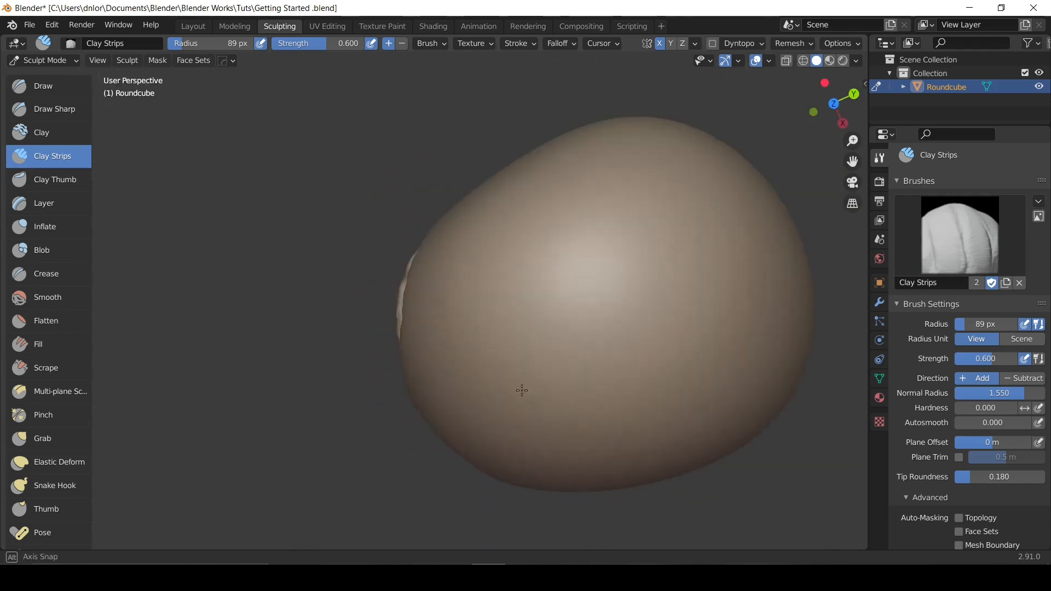
mouse_move(479, 348)
middle_down()
mouse_move(549, 248)
mouse_move(525, 328)
mouse_move(622, 287)
mouse_move(567, 291)
middle_up()
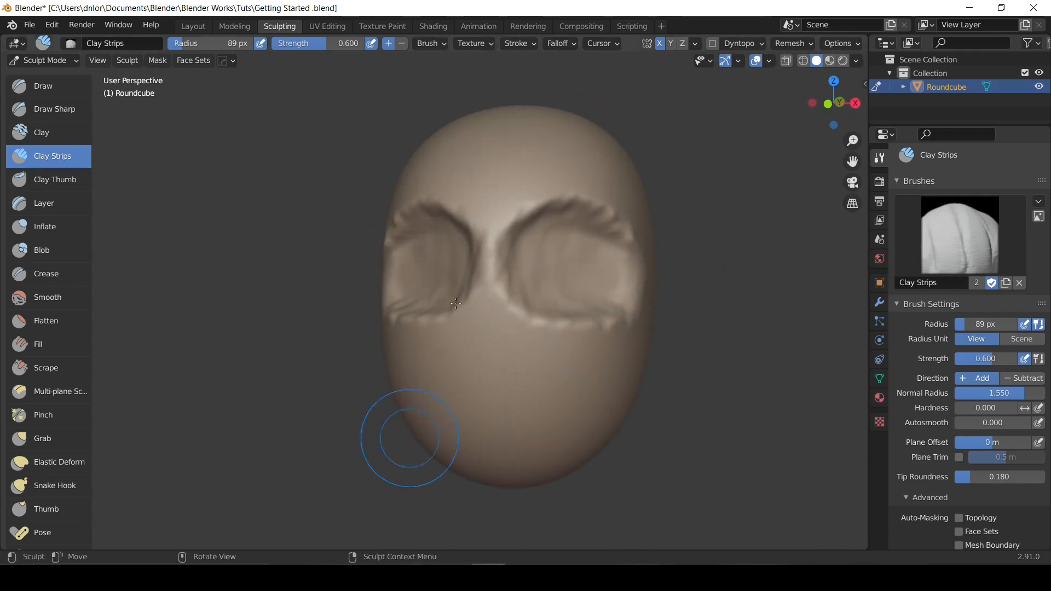
Set the Clay Strips brush's radius to 74 px.
shift+middle_drag(524, 258, 516, 248)
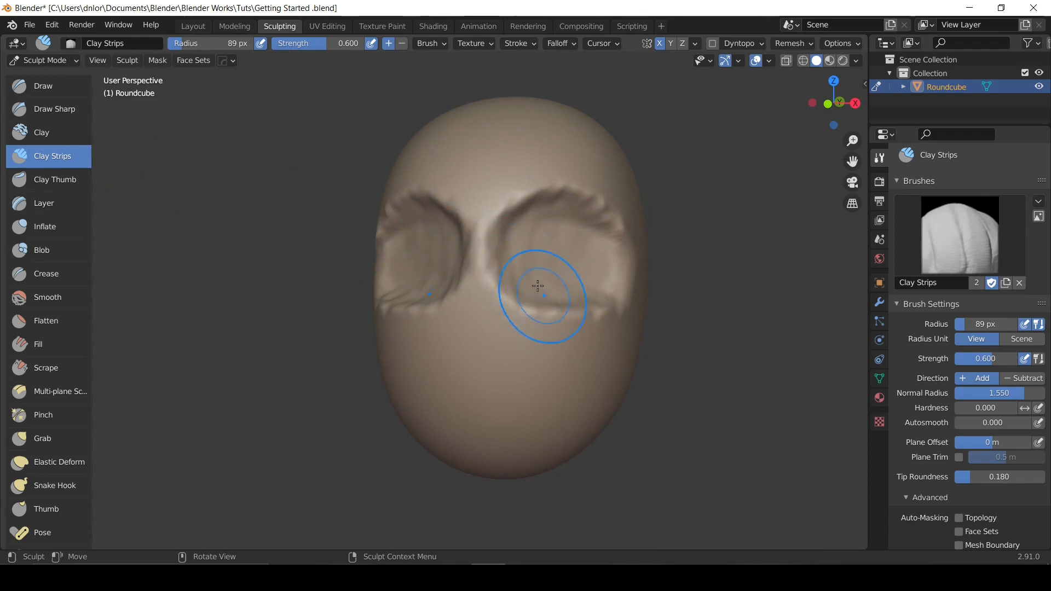
key(f)
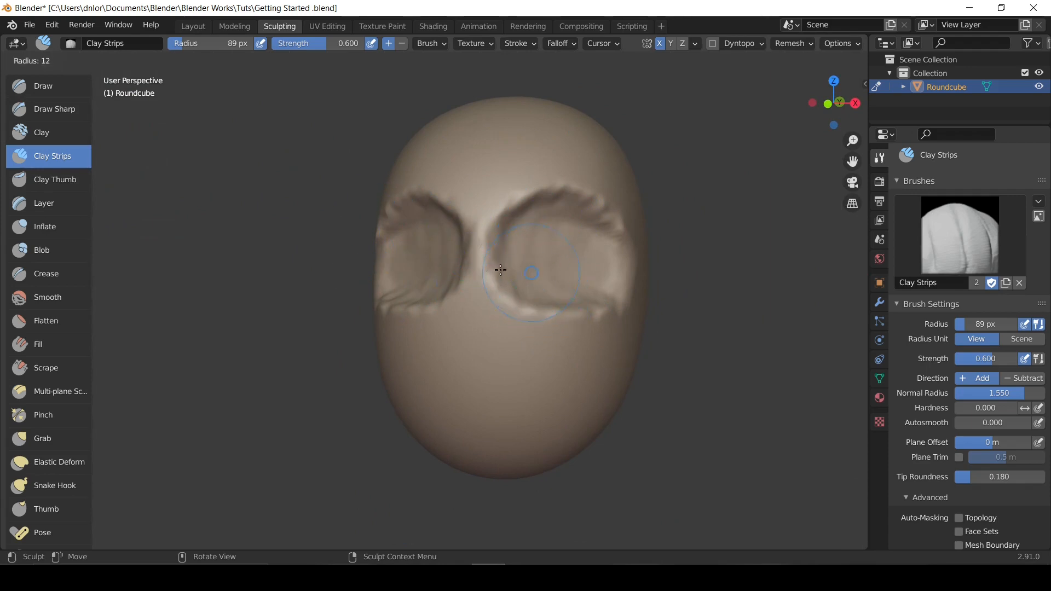
click(525, 267)
mouse_move(527, 260)
shift+middle_down()
mouse_move(522, 249)
mouse_move(470, 249)
mouse_move(451, 236)
shift+middle_up()
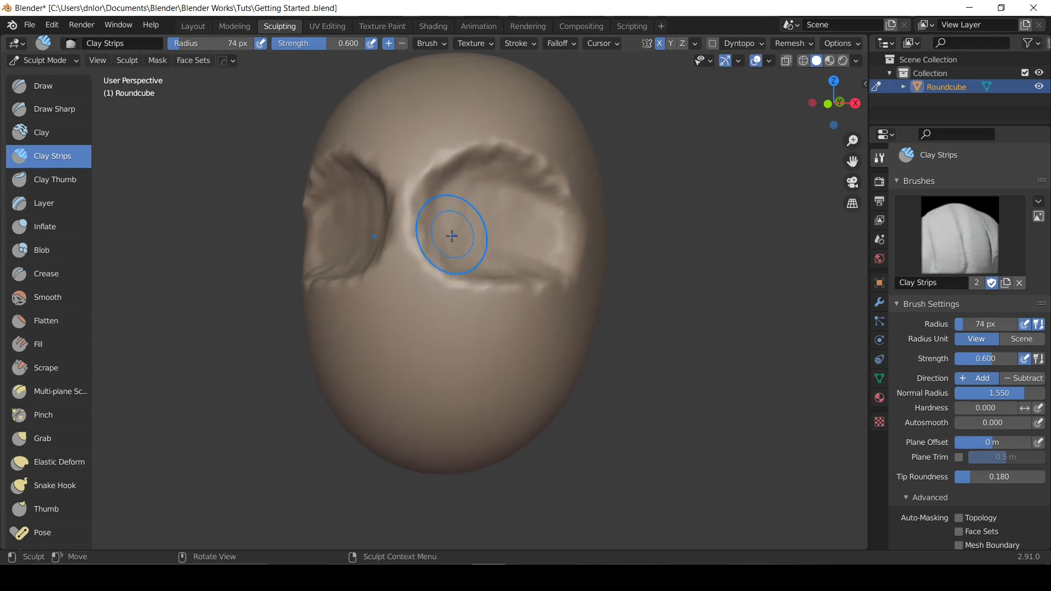
Build up strips of clay beside the nose and around the mouth and jaw with the Clay Strips brush.
mouse_move(451, 234)
mouse_down()
mouse_move(455, 330)
mouse_move(448, 312)
mouse_up()
mouse_move(449, 312)
middle_down()
mouse_move(463, 328)
mouse_move(413, 330)
middle_up()
mouse_move(413, 330)
mouse_down()
mouse_move(441, 253)
mouse_move(440, 369)
mouse_up()
mouse_move(504, 432)
mouse_down()
mouse_move(453, 286)
mouse_move(479, 387)
mouse_move(550, 375)
mouse_up()
Build up the jawline and cheekbones along the sides of the face with the Clay Strips brush.
mouse_move(575, 355)
middle_down()
mouse_move(465, 323)
mouse_move(444, 300)
mouse_move(531, 375)
middle_up()
drag(530, 375, 411, 387)
mouse_move(410, 388)
middle_down()
mouse_move(507, 404)
mouse_move(422, 370)
mouse_move(436, 347)
mouse_move(423, 383)
middle_up()
drag(423, 382, 516, 339)
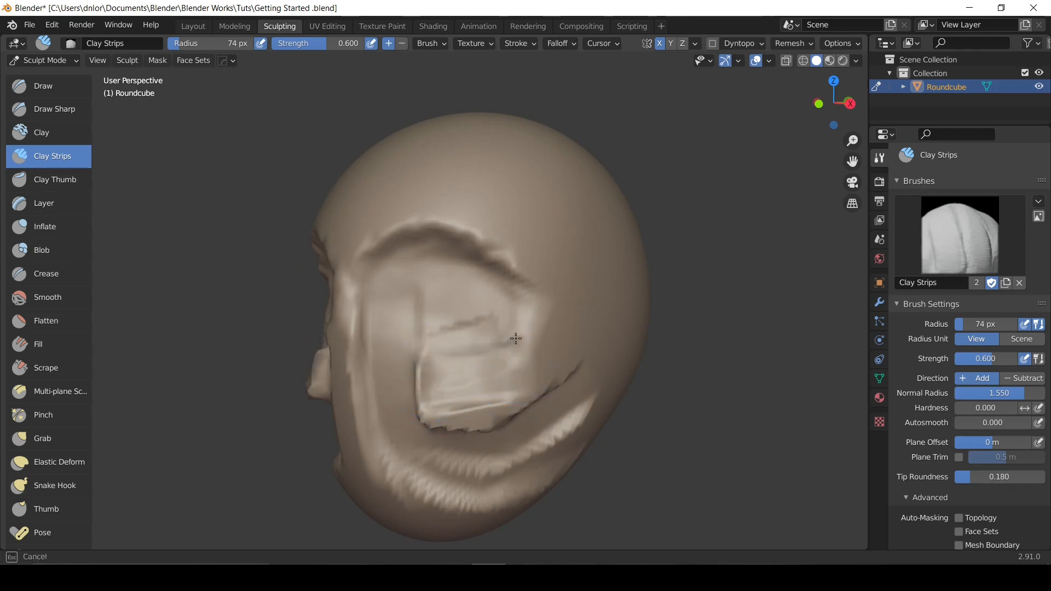
middle_drag(412, 309, 529, 296)
mouse_move(452, 313)
middle_down()
mouse_move(520, 312)
mouse_move(471, 309)
mouse_move(480, 305)
middle_up()
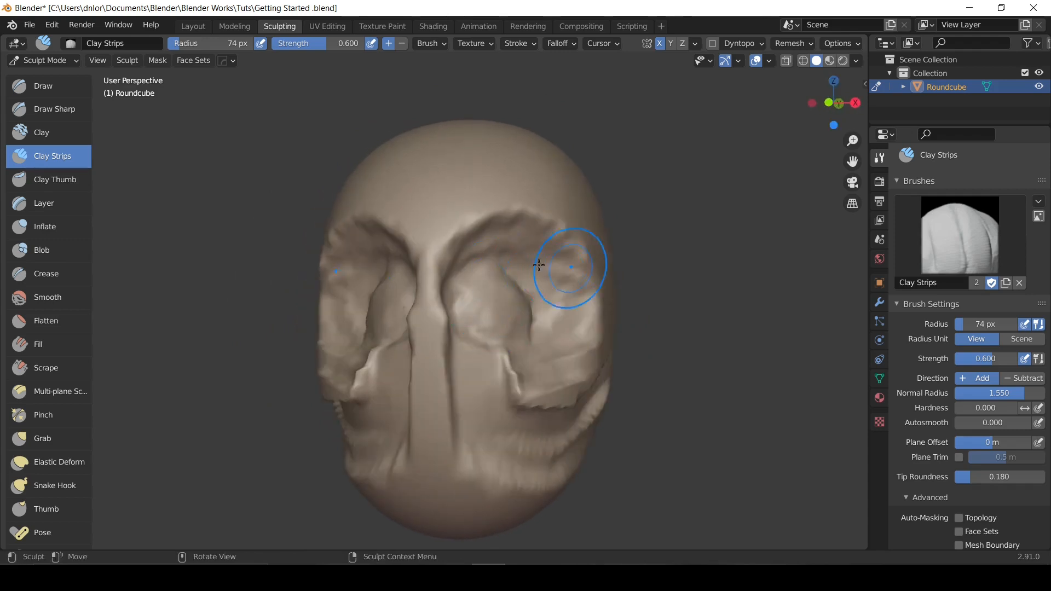
Carve the eye sockets deeper beneath the brows by subtracting with the Clay Strips brush.
ctrl+drag(542, 270, 532, 272)
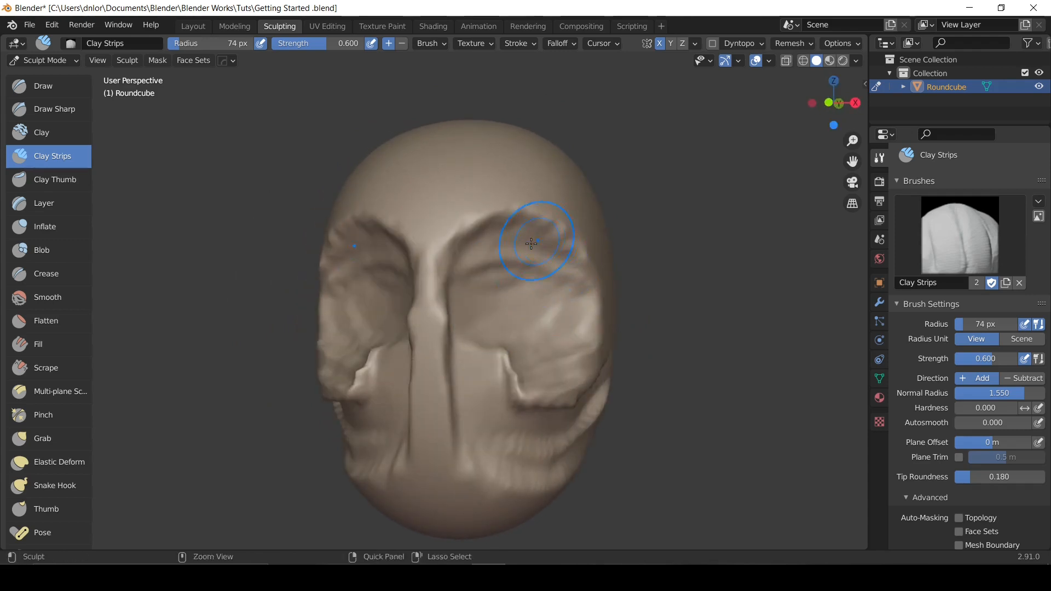
mouse_move(531, 243)
middle_down()
mouse_move(558, 347)
mouse_move(526, 262)
middle_up()
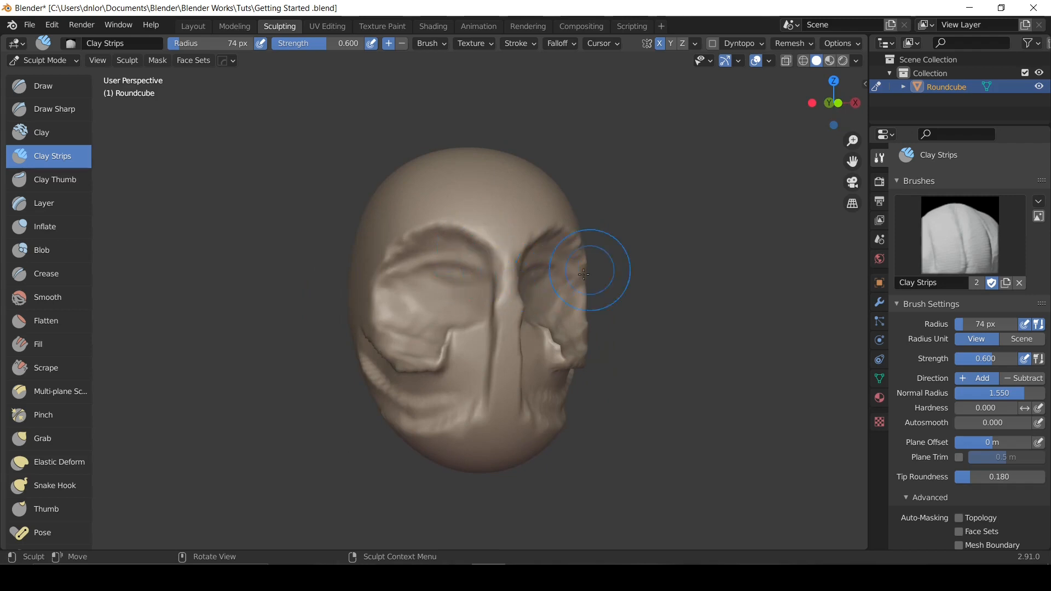
ctrl+drag(584, 274, 455, 277)
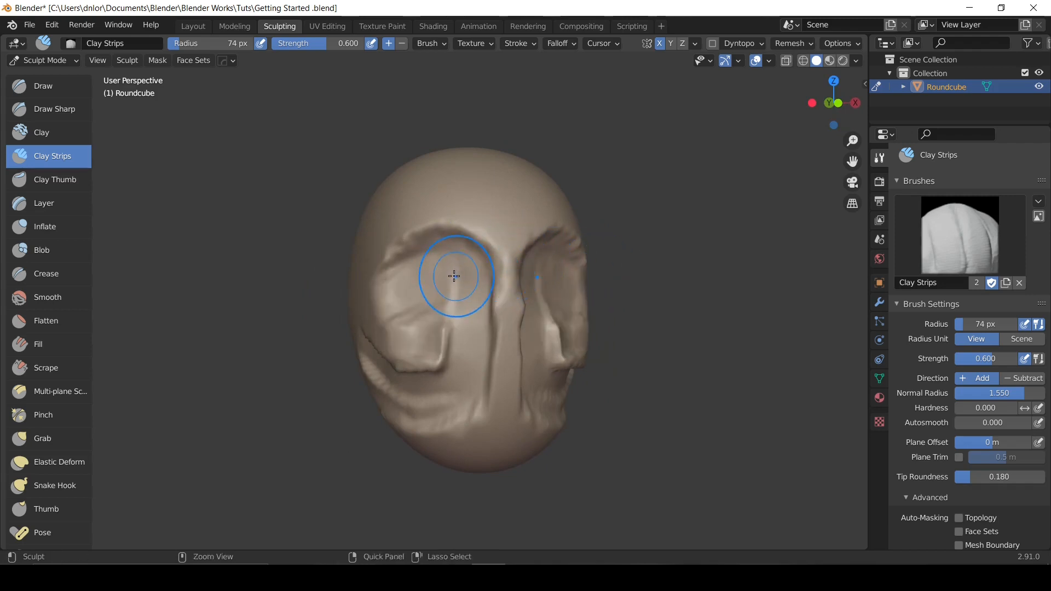
Select the Clay brush and set its radius to 73 px.
click(53, 133)
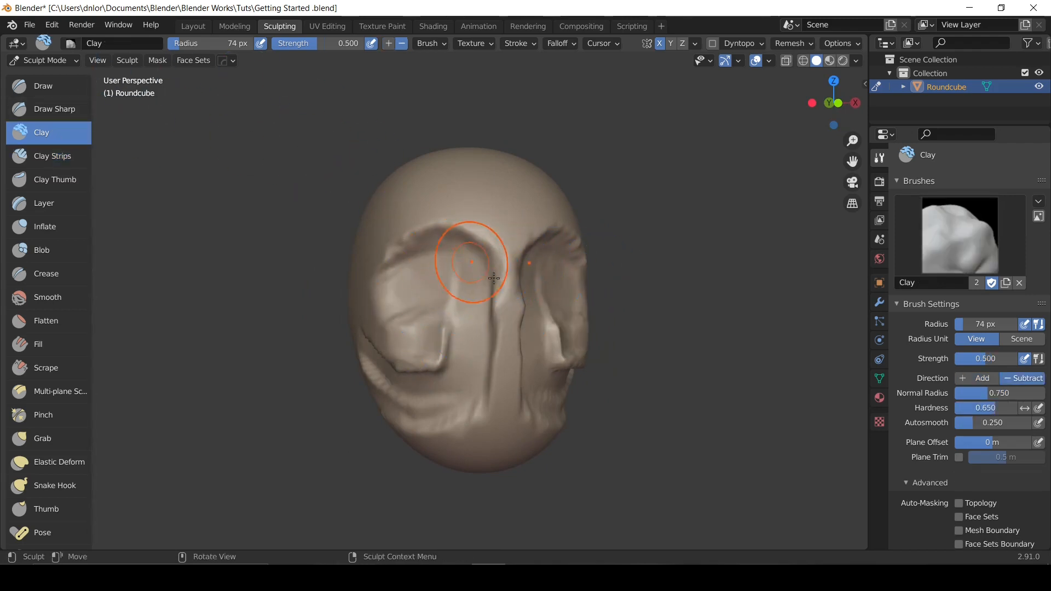
mouse_move(488, 228)
middle_down()
mouse_move(493, 246)
mouse_move(500, 241)
mouse_move(464, 269)
middle_up()
key(f)
click(488, 247)
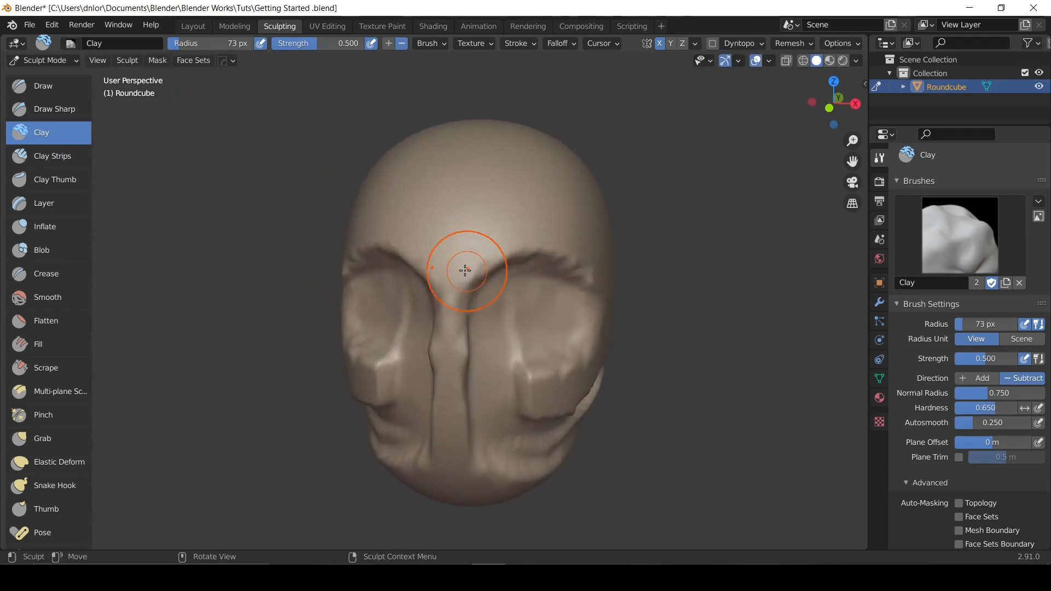
Try reshaping the brow between and above the eye sockets with the Clay brush, then undo the strokes.
mouse_move(465, 269)
mouse_down()
mouse_move(458, 258)
mouse_move(454, 266)
mouse_move(518, 229)
mouse_up()
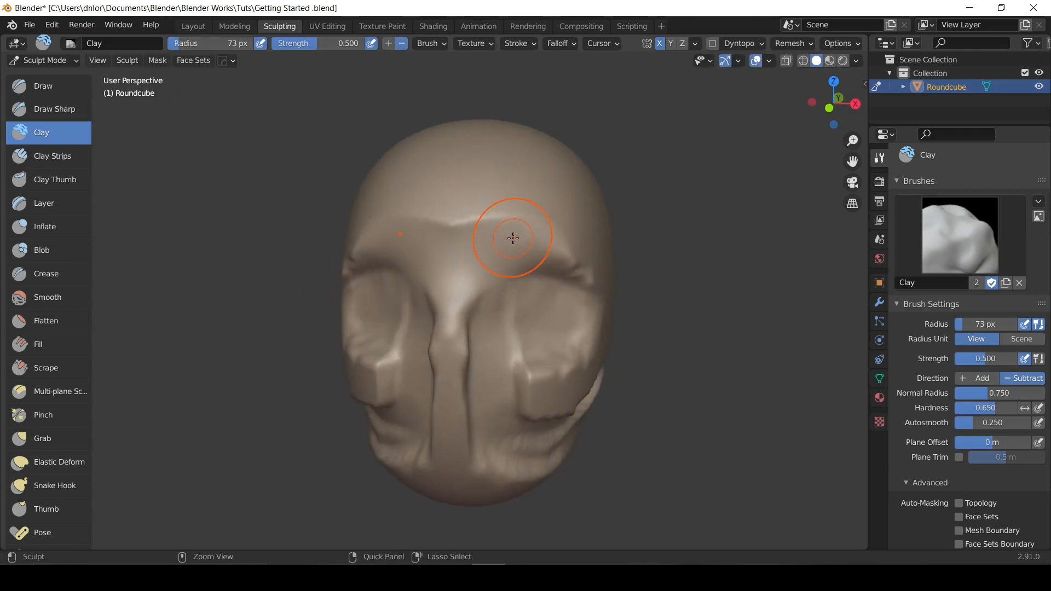
key(ctrl+z)
key(ctrl+z)
middle_drag(550, 273, 530, 258)
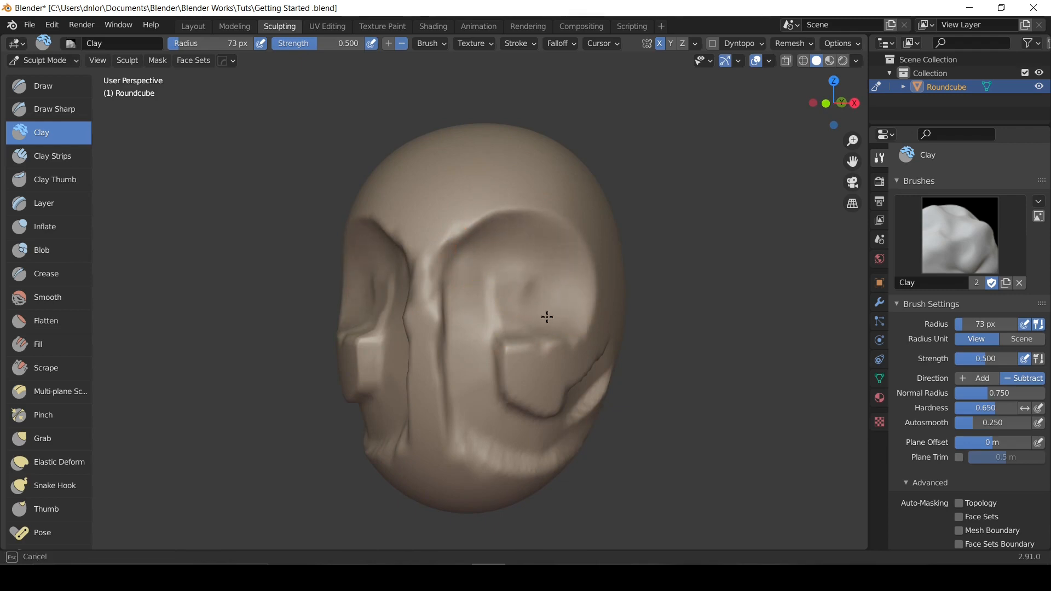
Stroke over the eye sockets and the areas around them with the Clay brush on both sides of the face.
mouse_move(546, 317)
mouse_down()
mouse_move(537, 311)
mouse_move(511, 375)
mouse_move(584, 385)
mouse_move(520, 307)
mouse_move(516, 270)
mouse_move(504, 296)
mouse_up()
mouse_move(504, 296)
middle_down()
mouse_move(549, 261)
mouse_move(509, 326)
middle_up()
drag(509, 327, 462, 299)
middle_drag(463, 299, 520, 300)
mouse_move(521, 300)
mouse_down()
mouse_move(488, 286)
mouse_move(470, 256)
mouse_up()
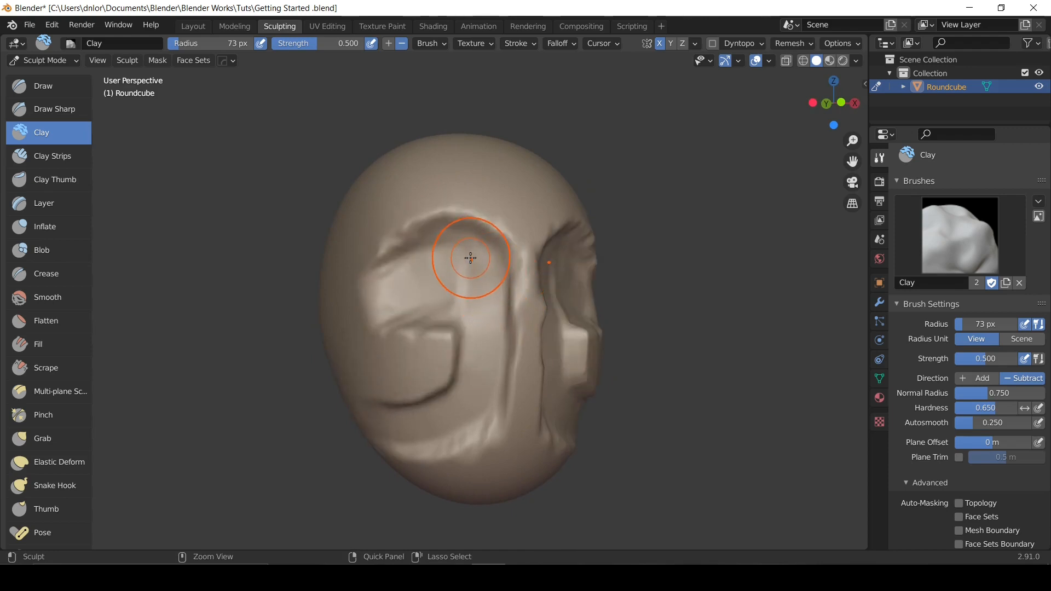
Undo the face strokes back to the plain head with only the first carved eye sockets.
key(ctrl+z)
key(ctrl+z)
key(ctrl+z)
key(ctrl+z)
mouse_move(515, 289)
middle_down()
mouse_move(484, 293)
mouse_move(527, 298)
mouse_move(514, 265)
mouse_move(481, 339)
middle_up()
key(ctrl+z)
key(ctrl+z)
key(ctrl+z)
key(ctrl+z)
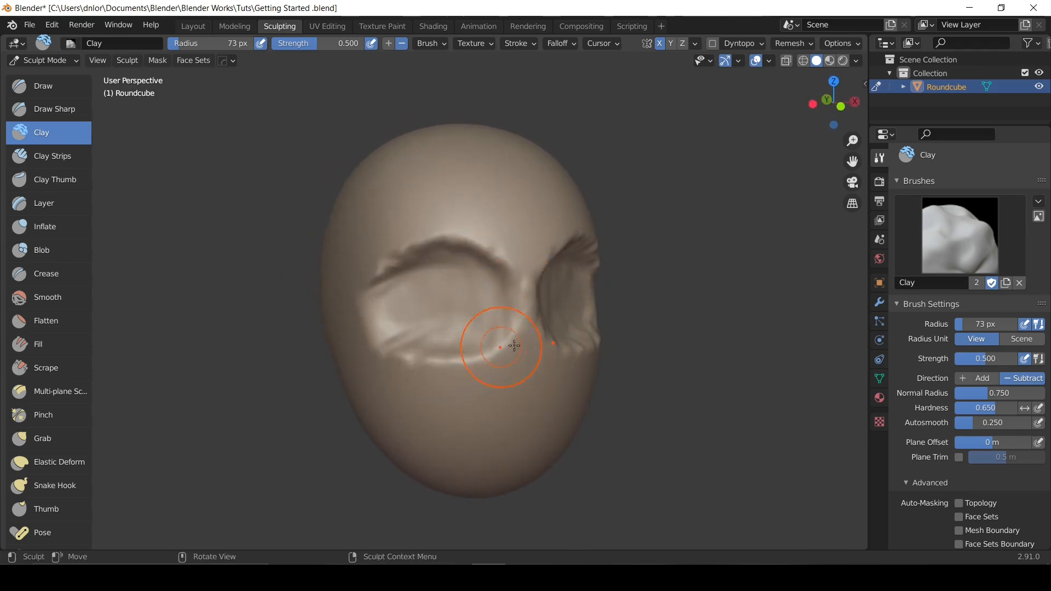
Try filling in the lower eye sockets and upper cheeks with the Clay brush, then undo the strokes.
key(shift+f)
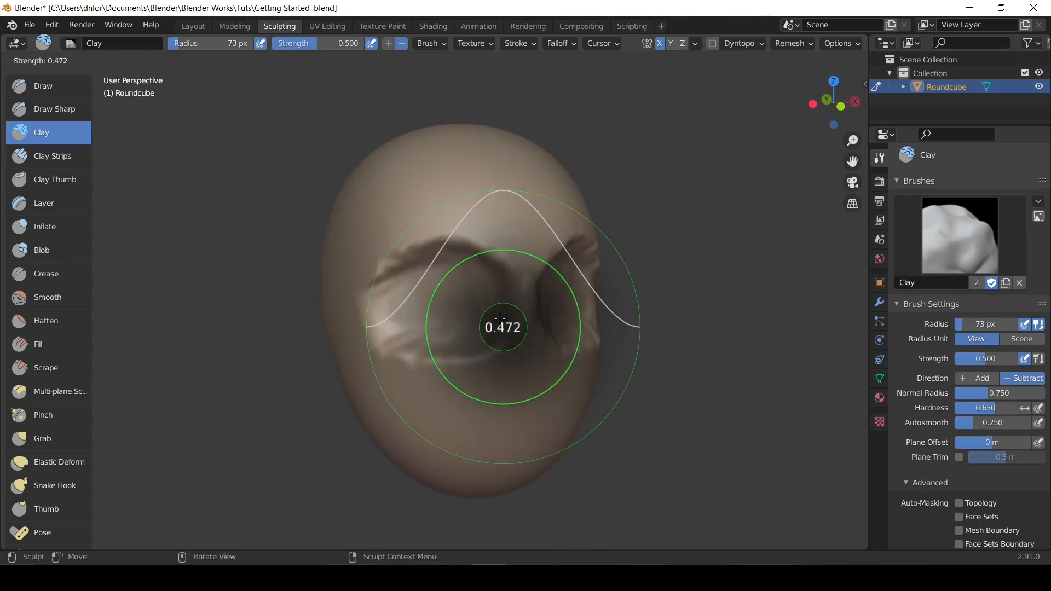
key(Escape)
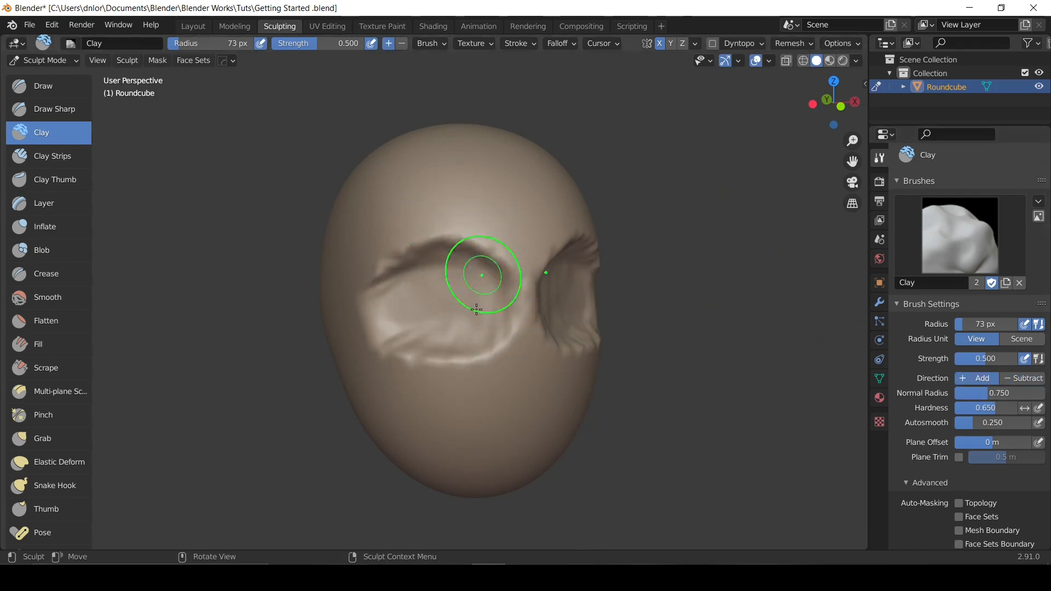
mouse_move(478, 345)
mouse_down()
mouse_move(434, 359)
mouse_move(410, 352)
mouse_move(378, 329)
mouse_move(371, 295)
mouse_move(455, 263)
mouse_move(507, 275)
mouse_up()
key(ctrl+z)
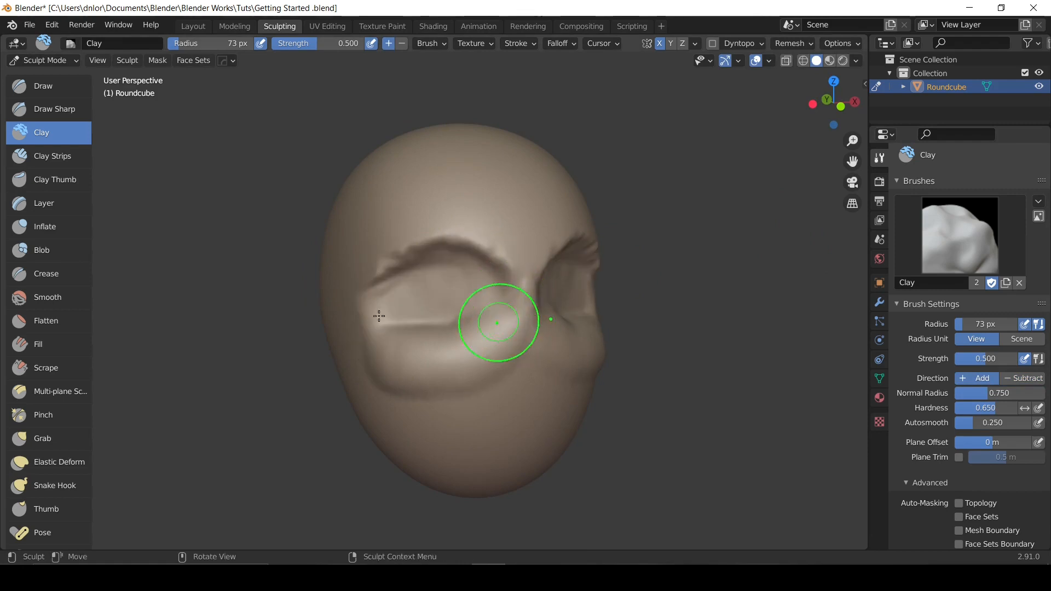
middle_drag(496, 335, 466, 341)
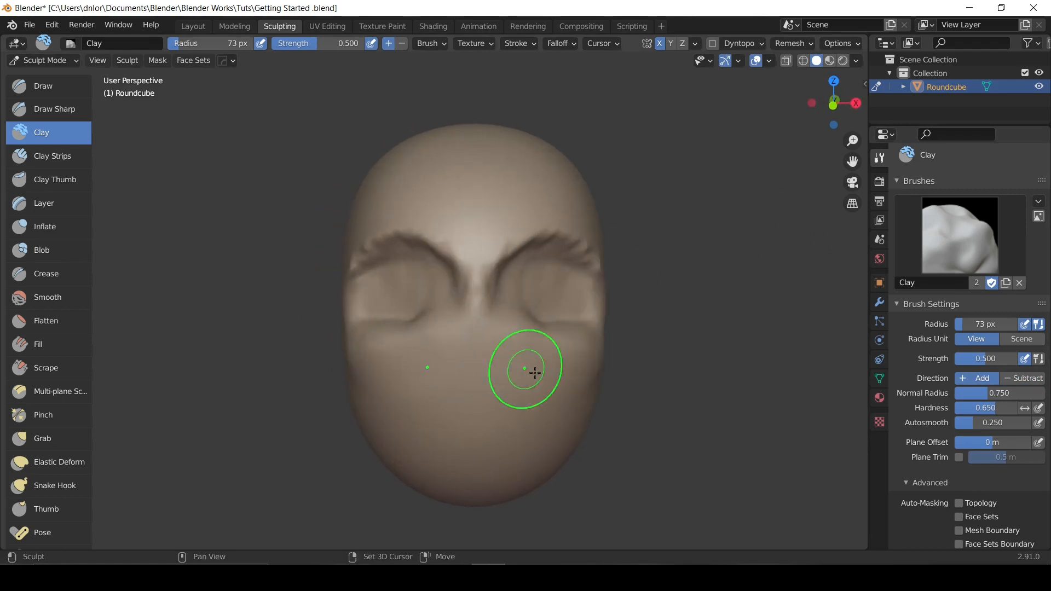
middle_drag(525, 369, 425, 357)
mouse_move(424, 356)
ctrl+mouse_down()
mouse_move(421, 330)
mouse_move(347, 263)
ctrl+mouse_up()
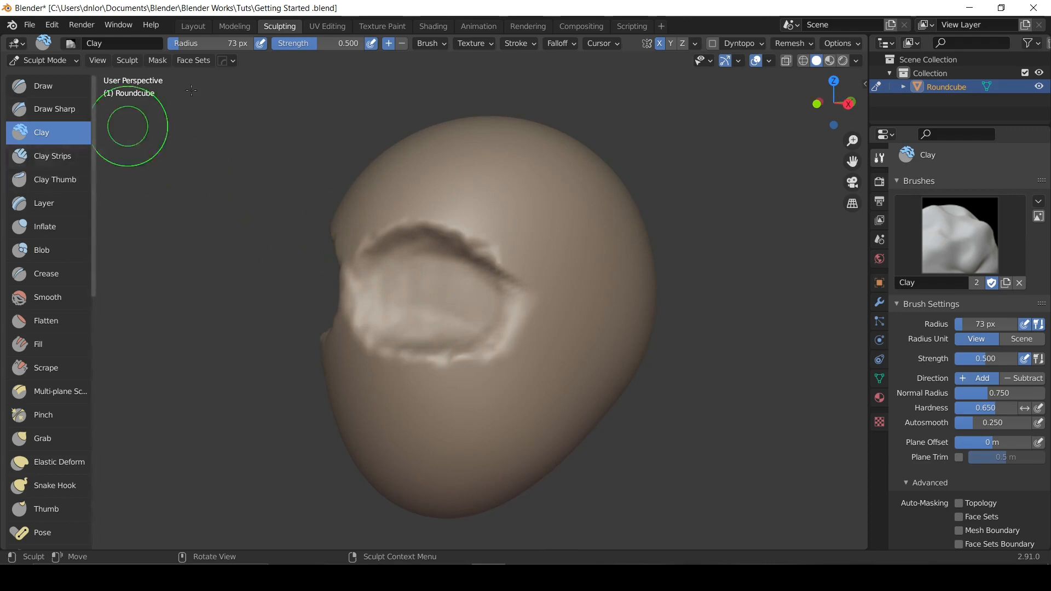
mouse_move(403, 261)
middle_down()
mouse_move(493, 257)
mouse_move(547, 241)
mouse_move(482, 203)
mouse_move(286, 160)
middle_up()
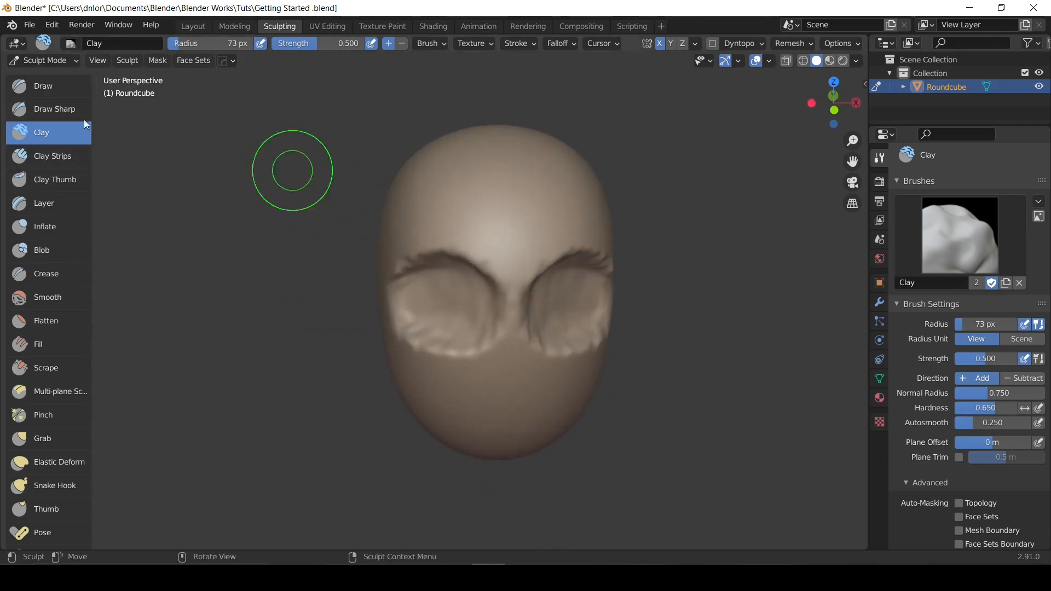
middle_drag(503, 280, 470, 232)
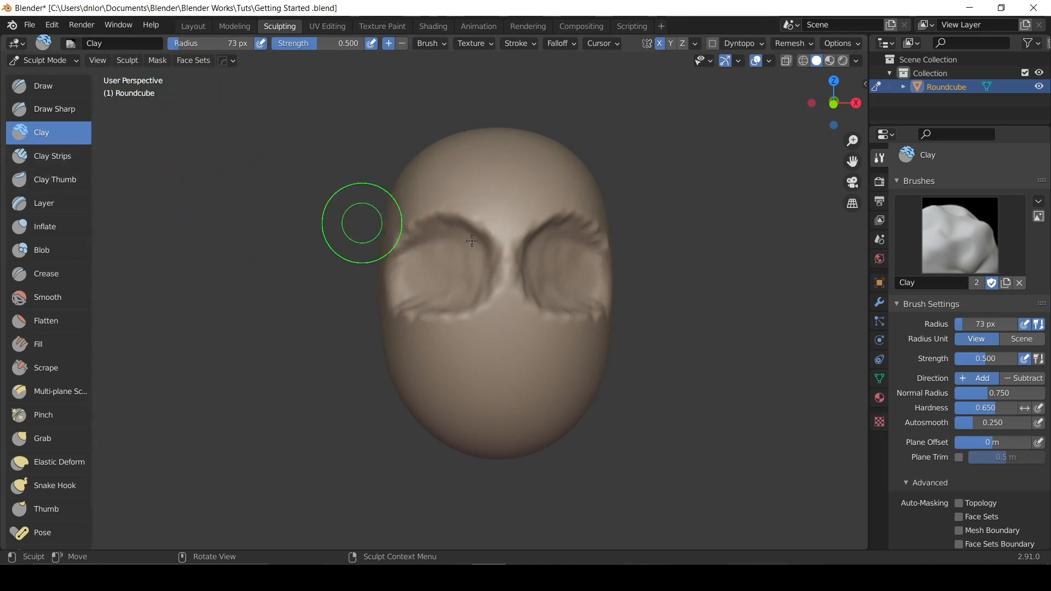
middle_drag(499, 232, 507, 288)
mouse_move(581, 333)
middle_down()
mouse_move(566, 313)
mouse_move(579, 307)
mouse_move(487, 292)
mouse_move(469, 256)
middle_up()
Select the Crease brush and set its radius to 44 px.
click(55, 274)
scroll(469, 256, up, 2)
key(f)
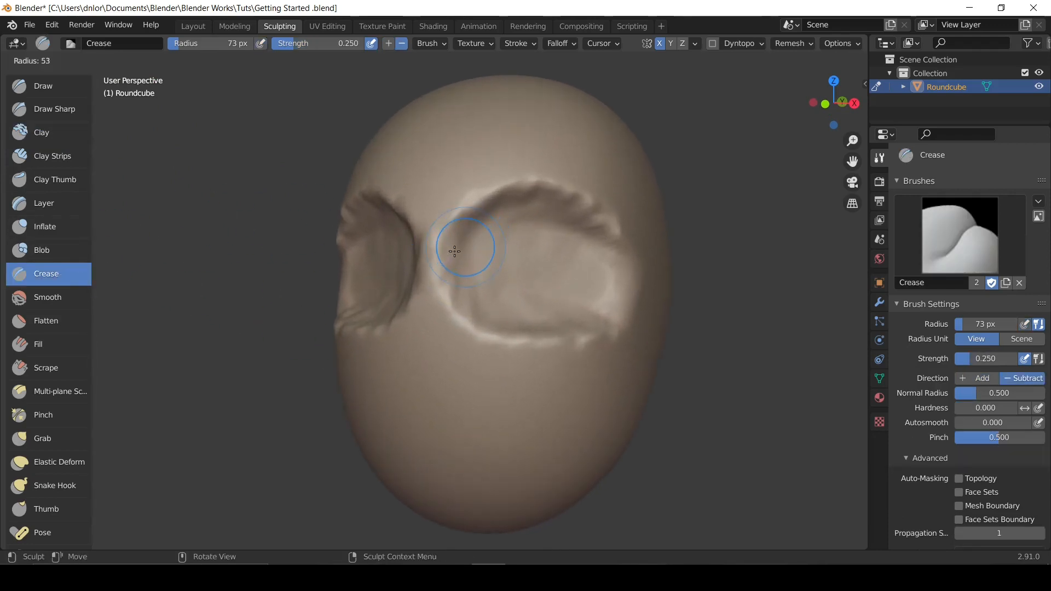
click(458, 251)
middle_drag(463, 261, 443, 263)
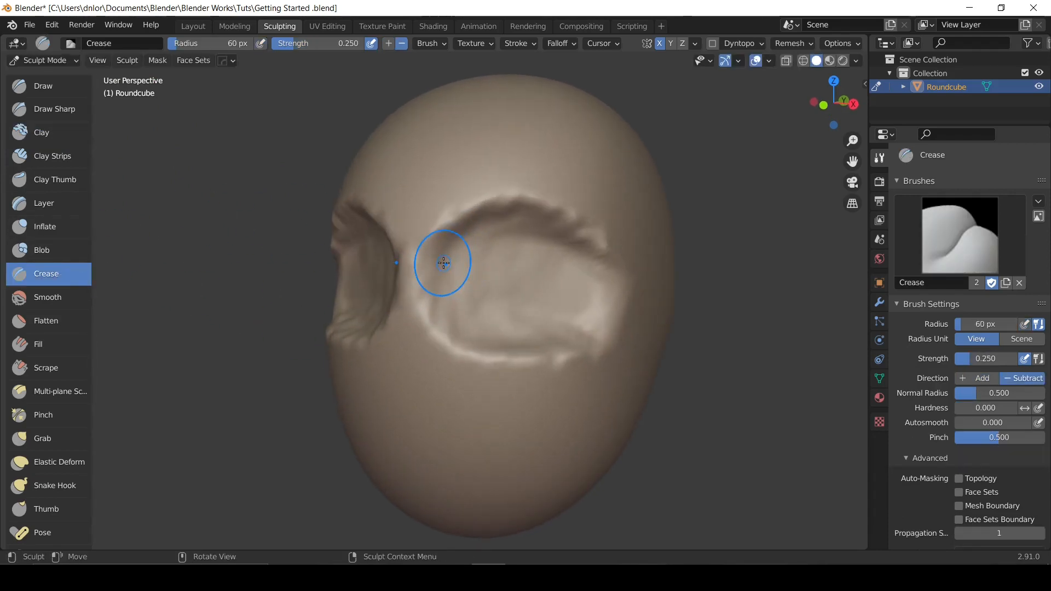
key(f)
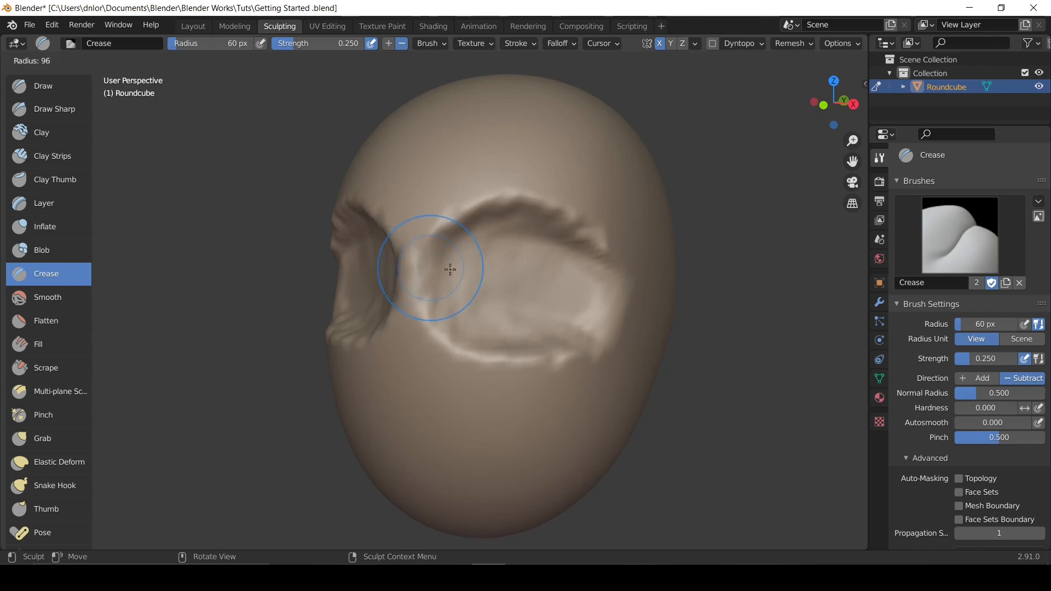
click(423, 273)
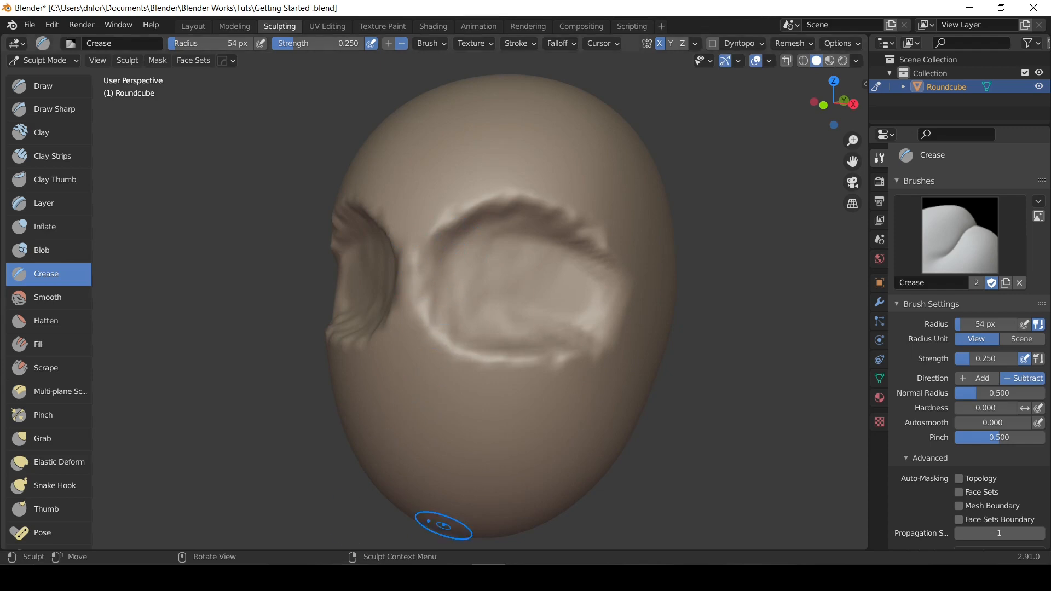
key(f)
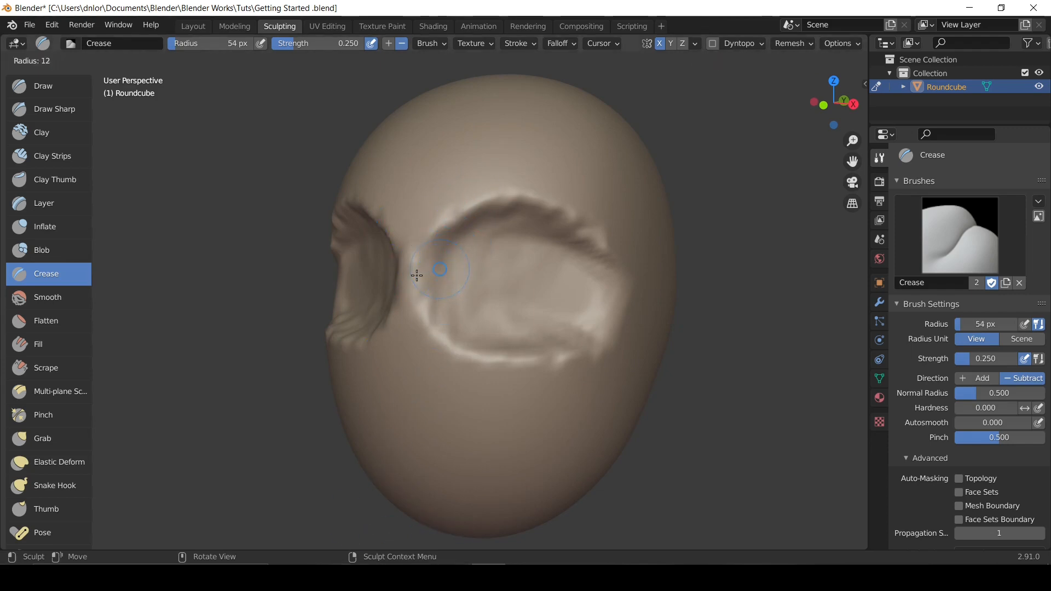
click(434, 272)
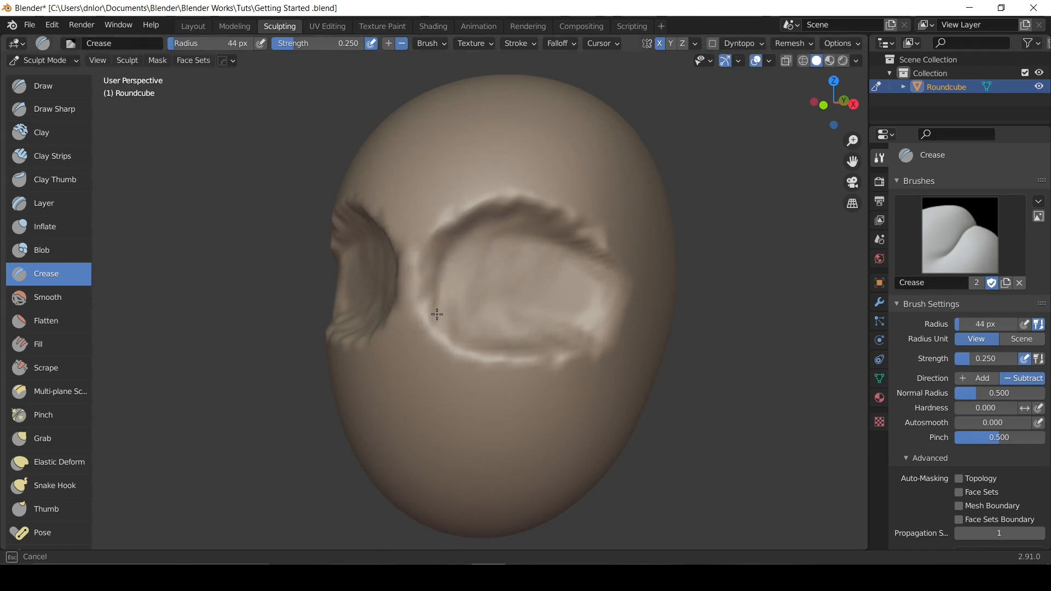
Carve creases from the inner edges of the eye sockets down both sides of the nose with the Crease brush.
mouse_move(446, 265)
middle_down()
mouse_move(544, 251)
mouse_move(573, 282)
mouse_move(458, 421)
middle_up()
middle_drag(565, 542, 521, 121)
drag(464, 289, 449, 392)
drag(455, 314, 450, 387)
middle_drag(459, 298, 555, 304)
drag(595, 246, 590, 315)
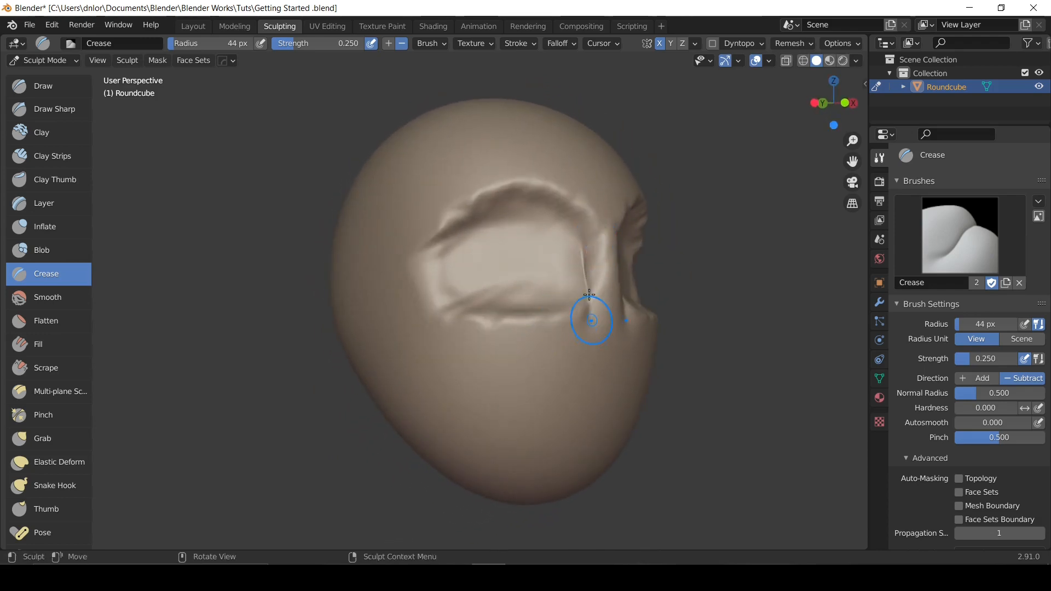
drag(587, 274, 584, 323)
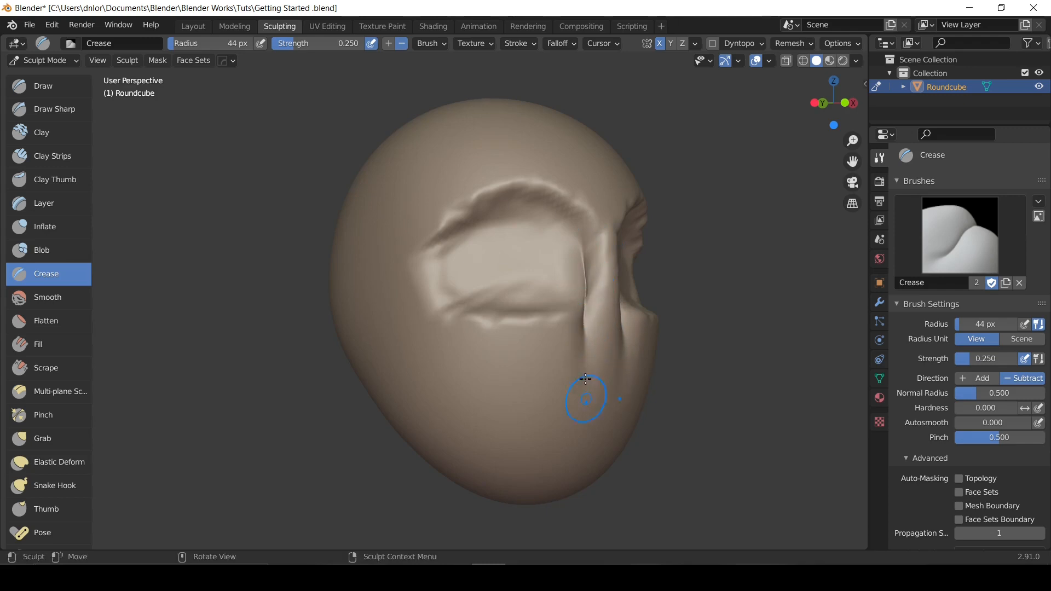
middle_drag(585, 378, 509, 368)
mouse_move(537, 322)
mouse_down()
mouse_move(546, 409)
mouse_move(552, 389)
mouse_up()
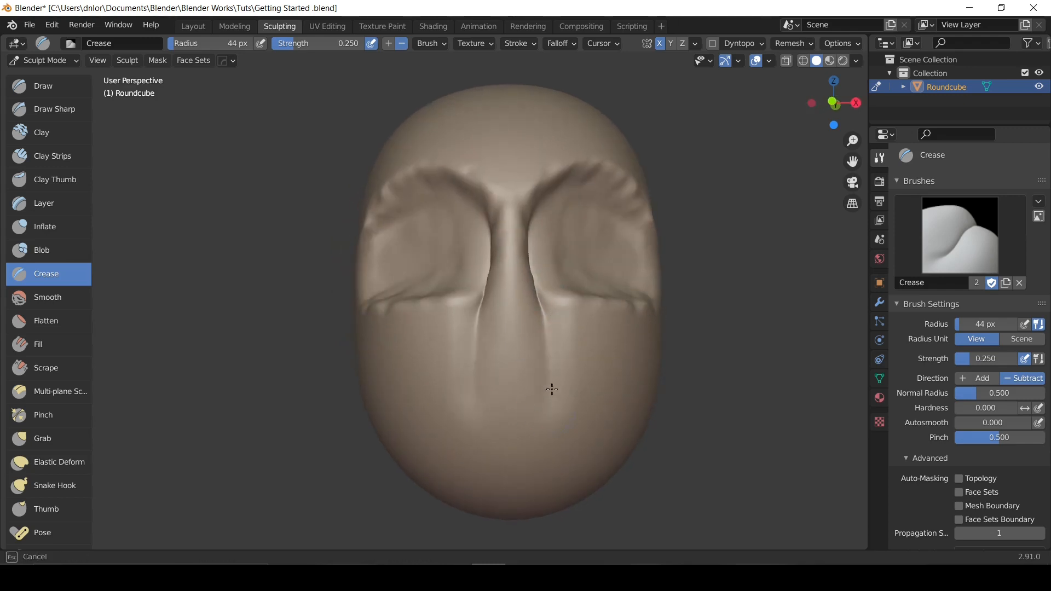
Undo the nose creases and the carved eye sockets back to the plain head in front view.
middle_drag(546, 404, 530, 305)
key(KP_1)
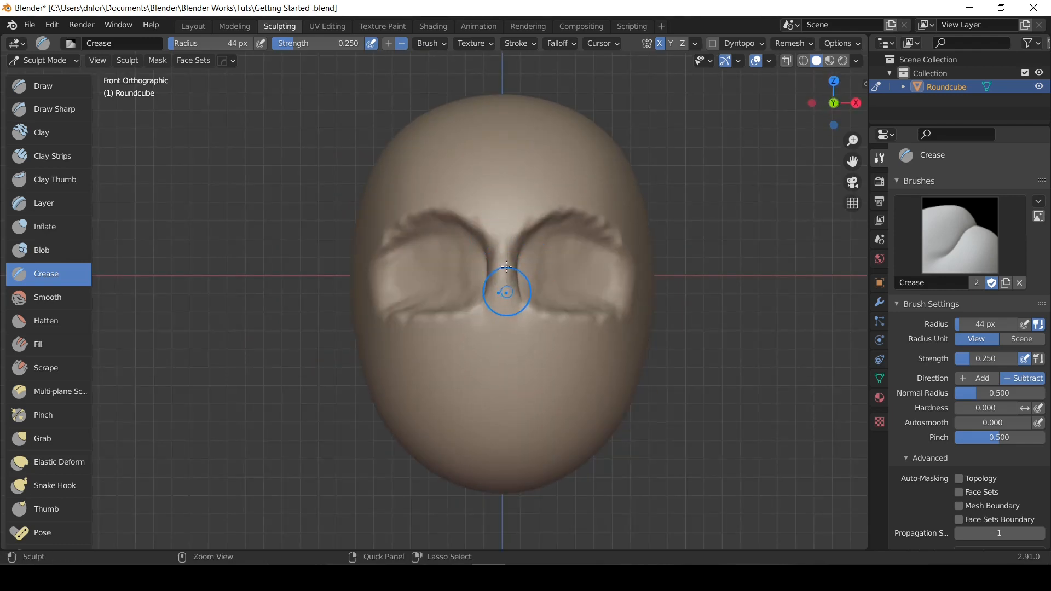
mouse_move(506, 267)
middle_down()
mouse_move(457, 244)
mouse_move(520, 257)
middle_up()
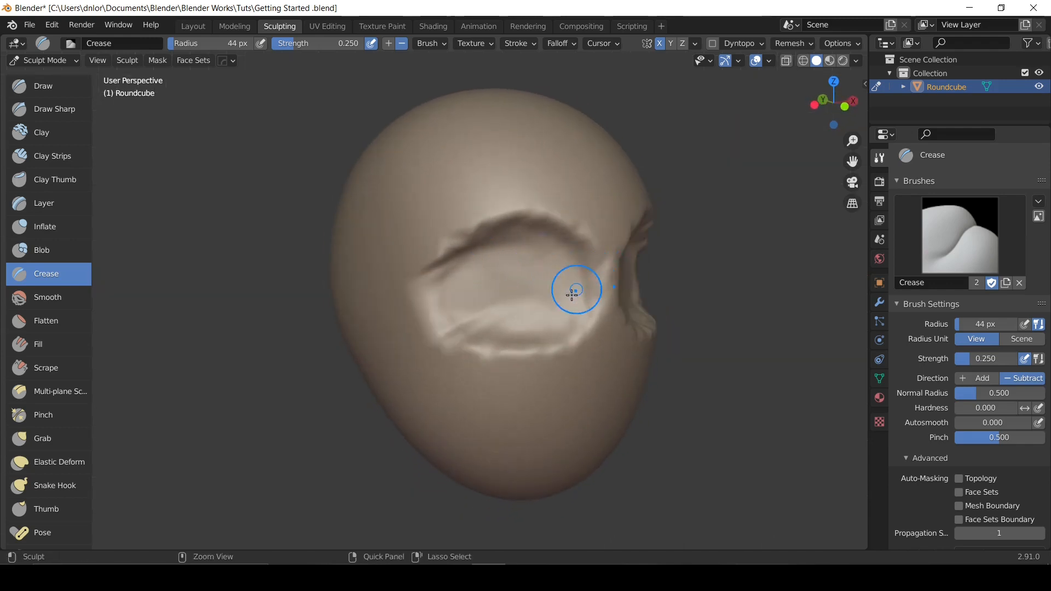
mouse_move(468, 289)
middle_down()
mouse_move(535, 287)
mouse_move(496, 308)
mouse_move(511, 305)
mouse_move(507, 288)
mouse_move(518, 317)
mouse_move(504, 335)
mouse_move(516, 305)
mouse_move(471, 314)
middle_up()
key(KP_1)
key(ctrl+z)
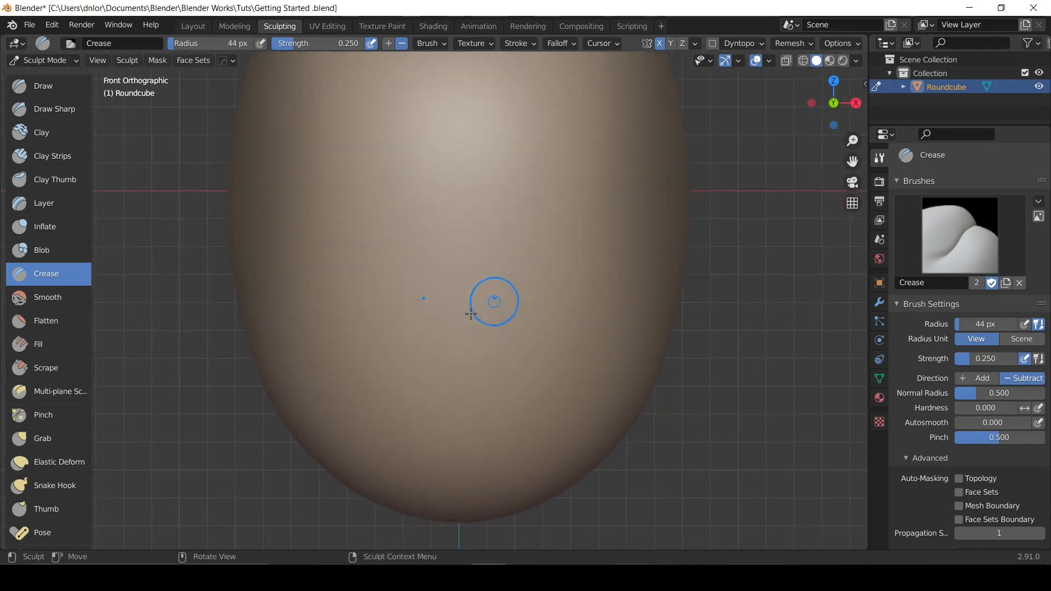
Set the Crease brush radius to 49 px and carve a horizontal mouth line across the lower face.
key(f)
click(445, 338)
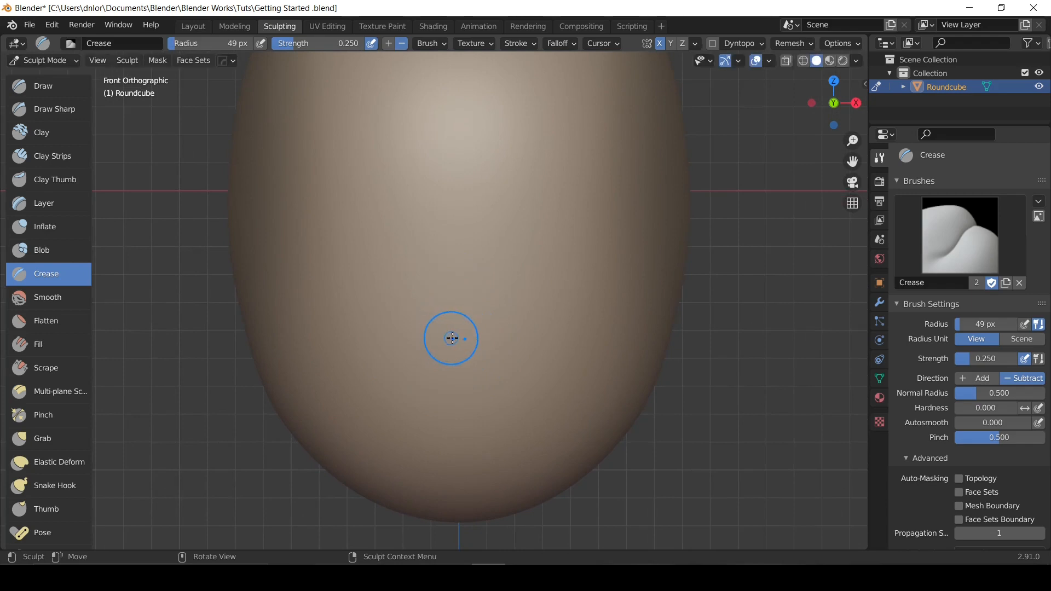
drag(428, 346, 525, 345)
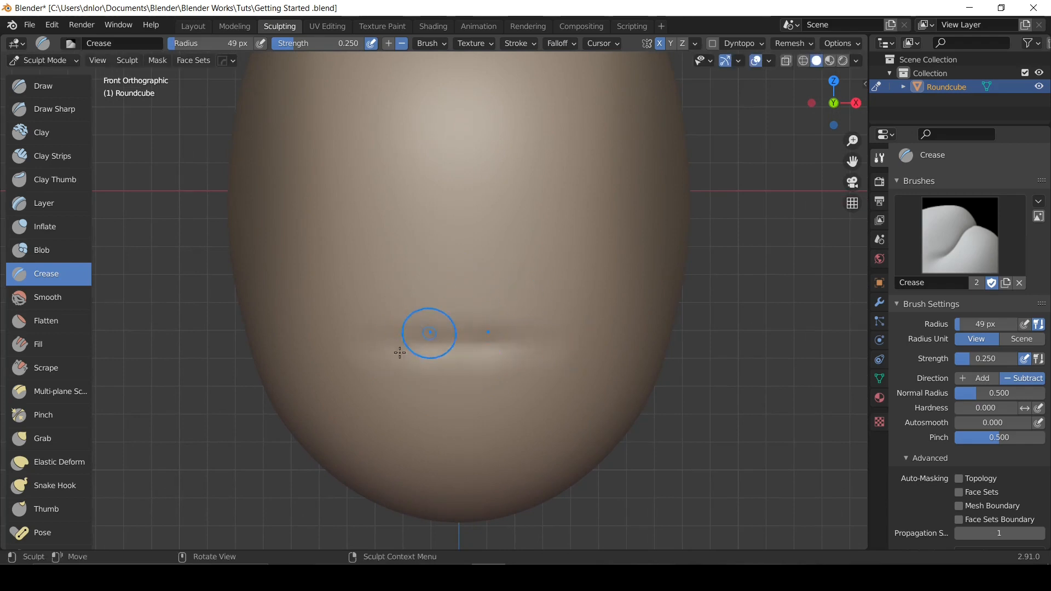
drag(431, 347, 521, 342)
drag(438, 347, 528, 339)
drag(481, 345, 612, 331)
Extend the mouth crease toward its corners and deepen it with further Crease strokes.
middle_drag(380, 349, 471, 348)
drag(565, 351, 599, 356)
drag(561, 355, 602, 355)
key(KP_1)
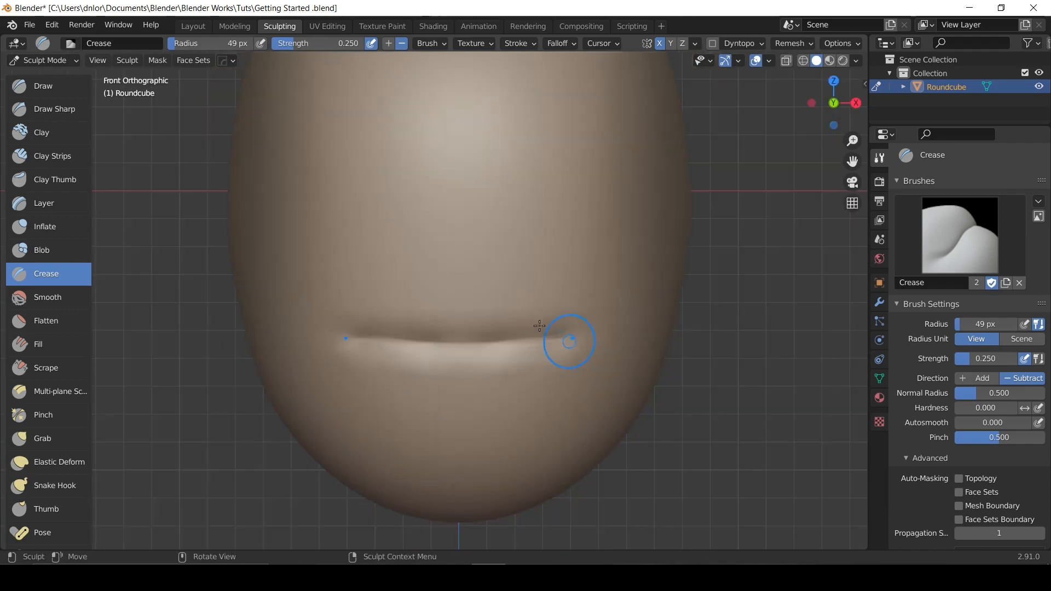
drag(513, 347, 606, 347)
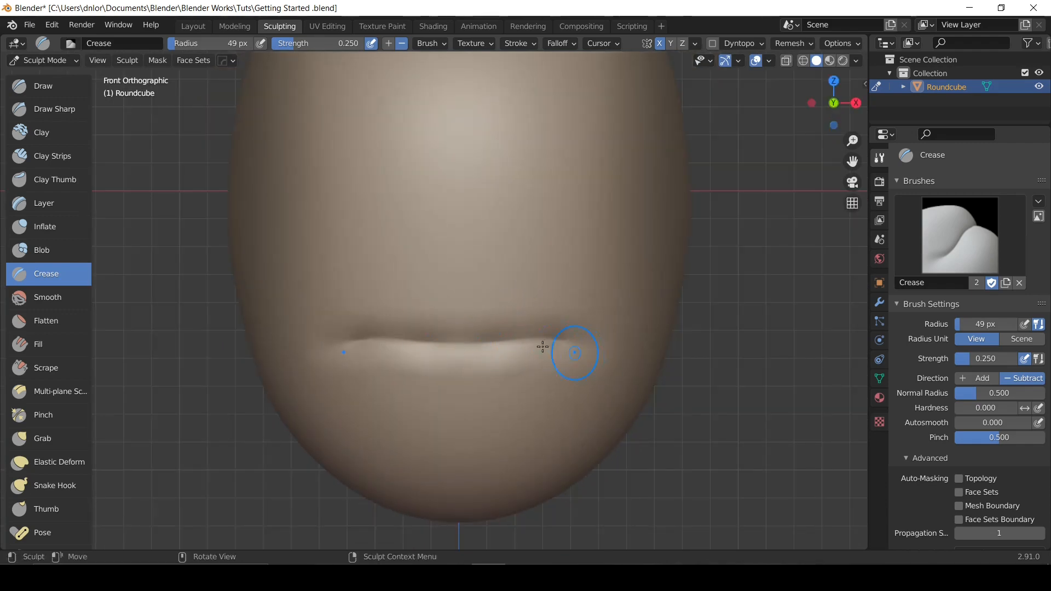
drag(445, 346, 553, 338)
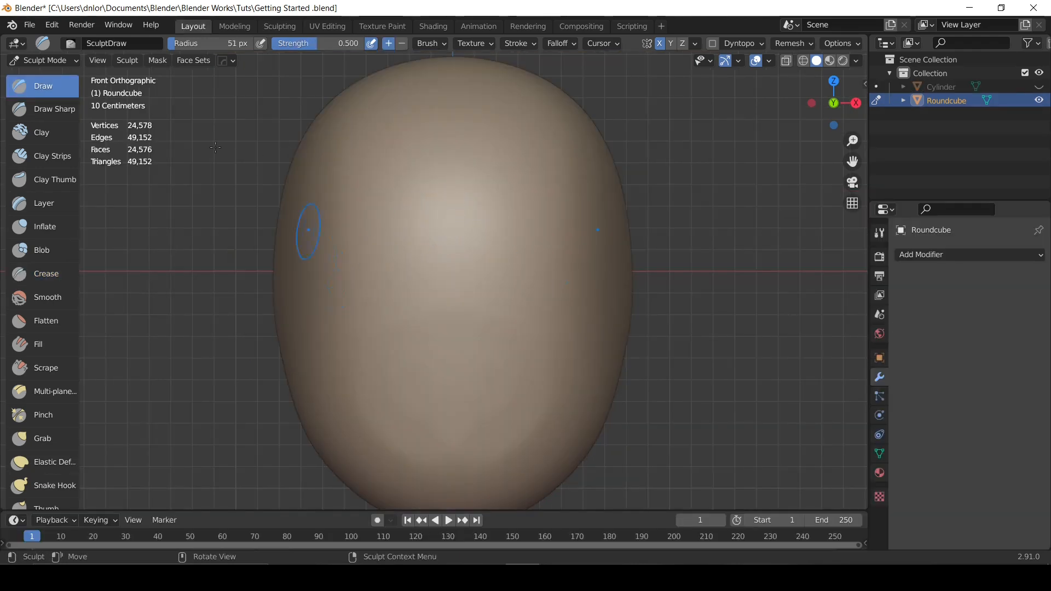
Select the Scrape brush and set its radius to 120 px.
click(45, 368)
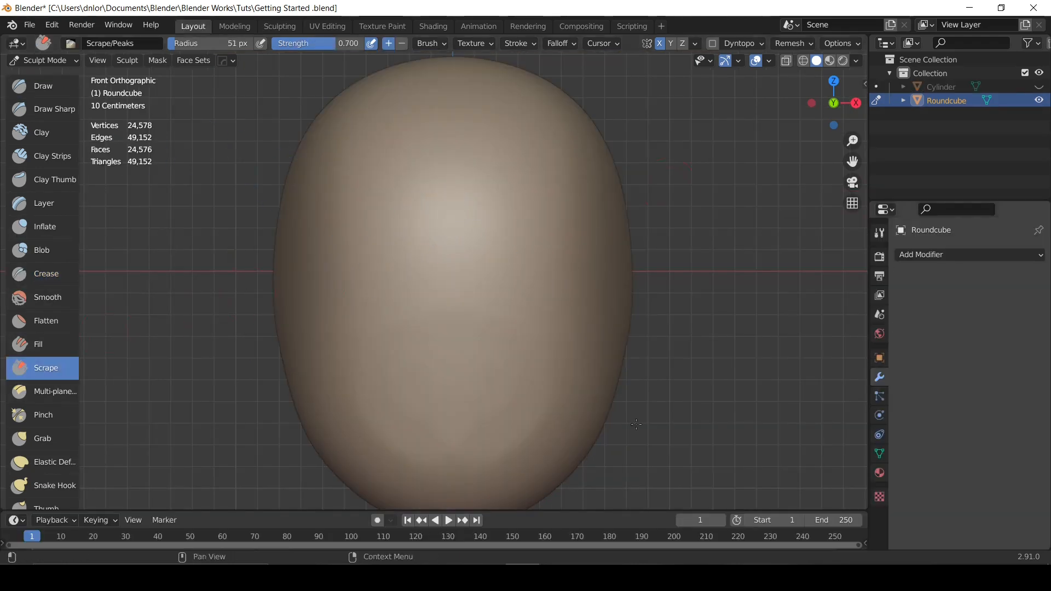
key(f)
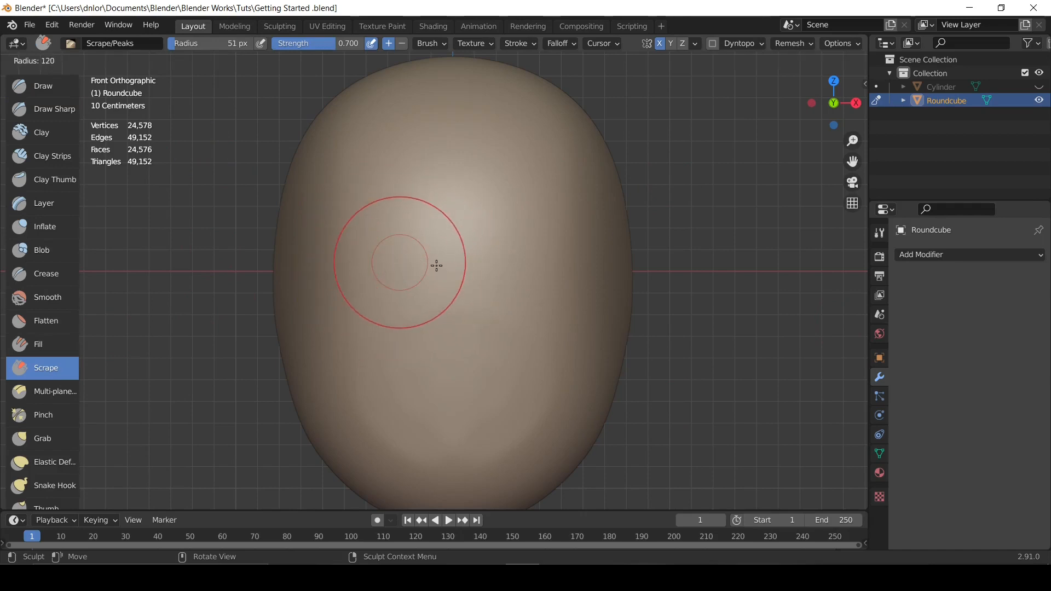
click(437, 264)
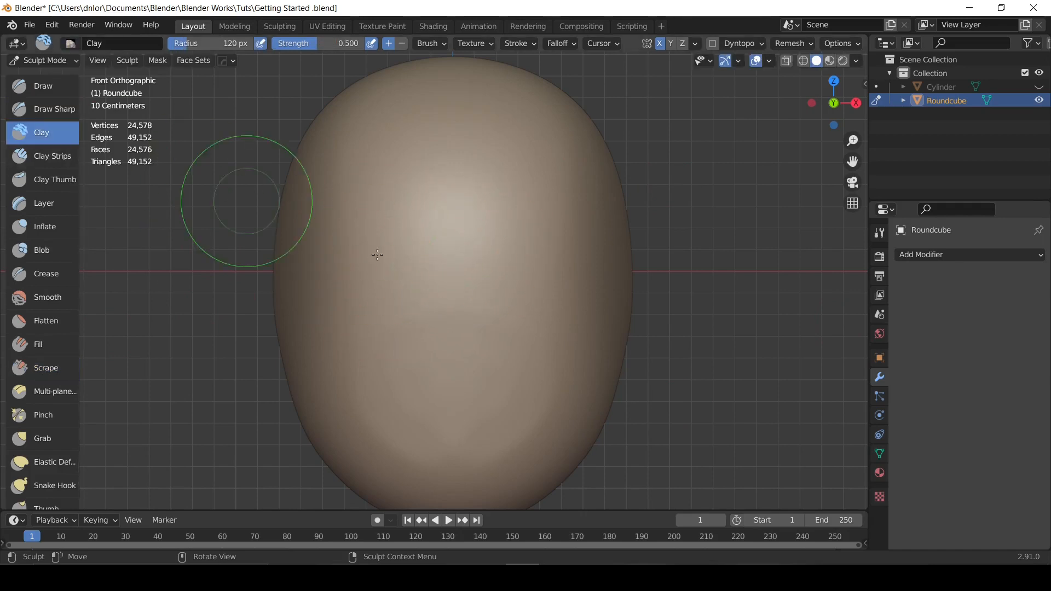
Try a Clay brush stroke over the eye area of the plain head, then undo it.
mouse_move(539, 242)
mouse_down()
mouse_move(528, 227)
mouse_move(524, 256)
mouse_move(505, 257)
mouse_up()
middle_drag(505, 257, 422, 251)
key(ctrl+z)
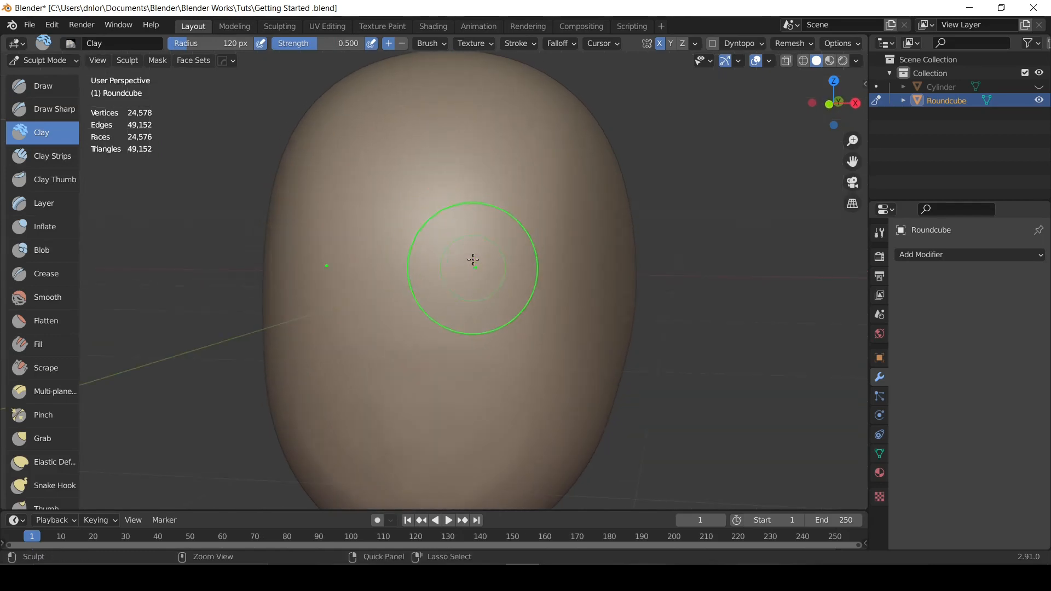
Carve round eye sockets into both sides of the face with the Clay Strips brush.
click(50, 156)
mouse_move(467, 235)
mouse_down()
mouse_move(460, 260)
mouse_move(494, 276)
mouse_move(483, 274)
mouse_up()
middle_drag(483, 274, 462, 258)
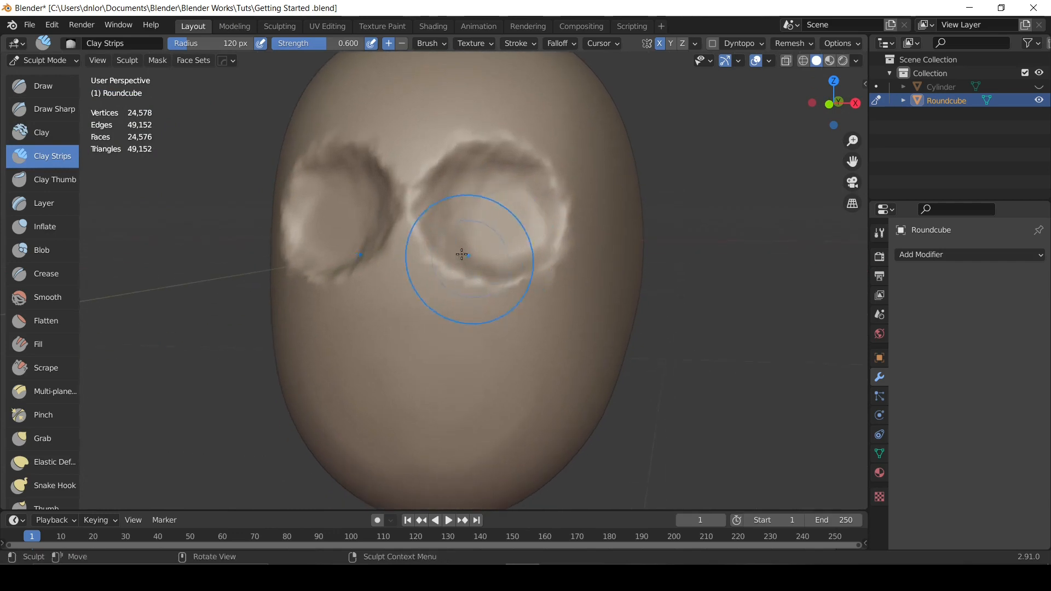
Try extending the eye sockets down into the cheeks with Clay Strips, then undo the strokes.
drag(462, 258, 479, 344)
key(ctrl+z)
key(ctrl+z)
key(ctrl+z)
key(ctrl+z)
key(ctrl+z)
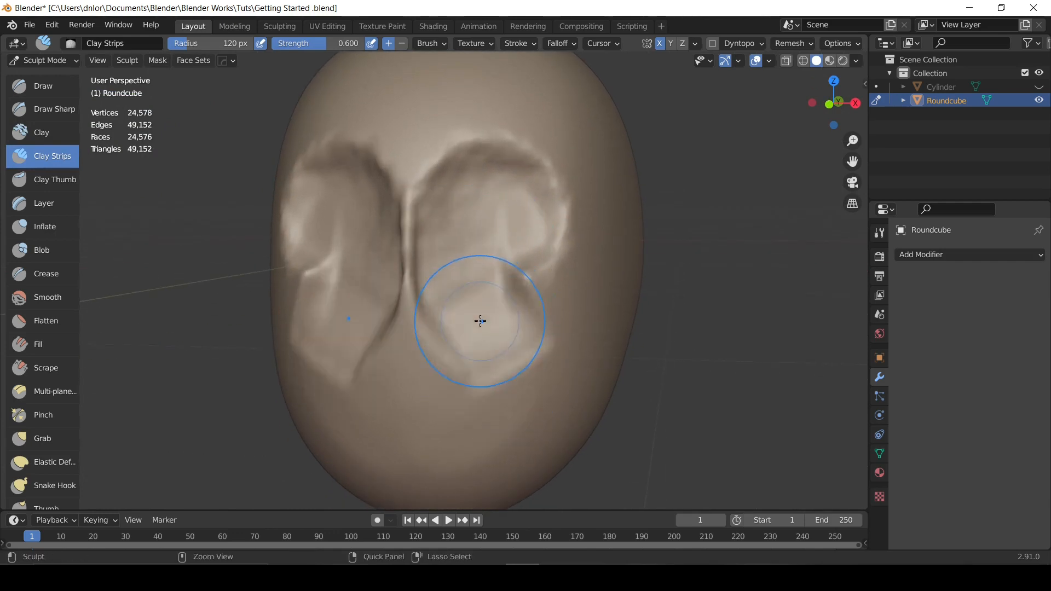
Set the Clay Strips radius to 88 px and undo the remaining cheek stroke below the eye sockets.
key(f)
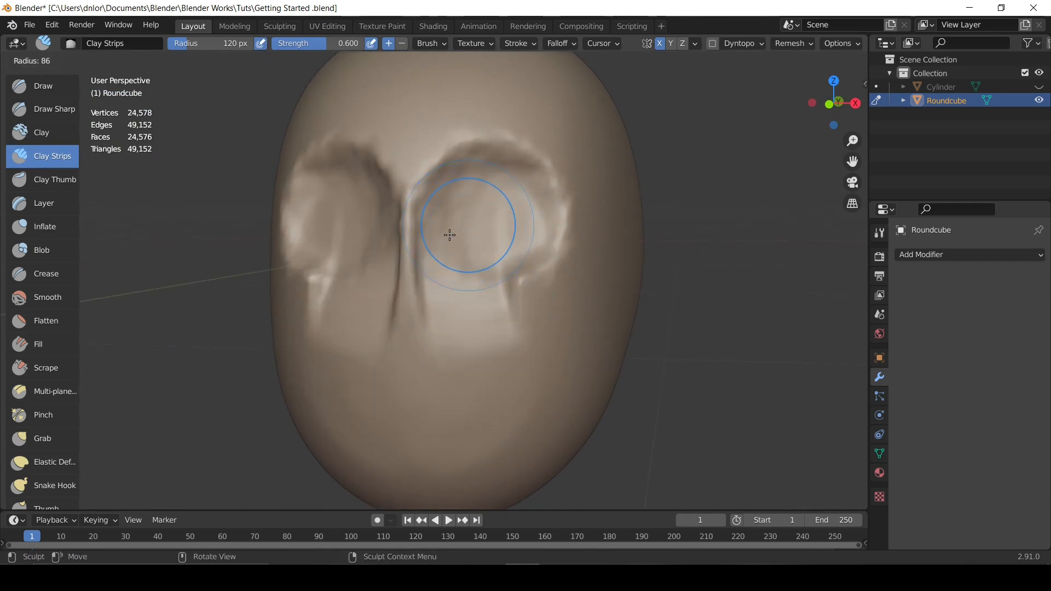
click(451, 230)
key(ctrl+z)
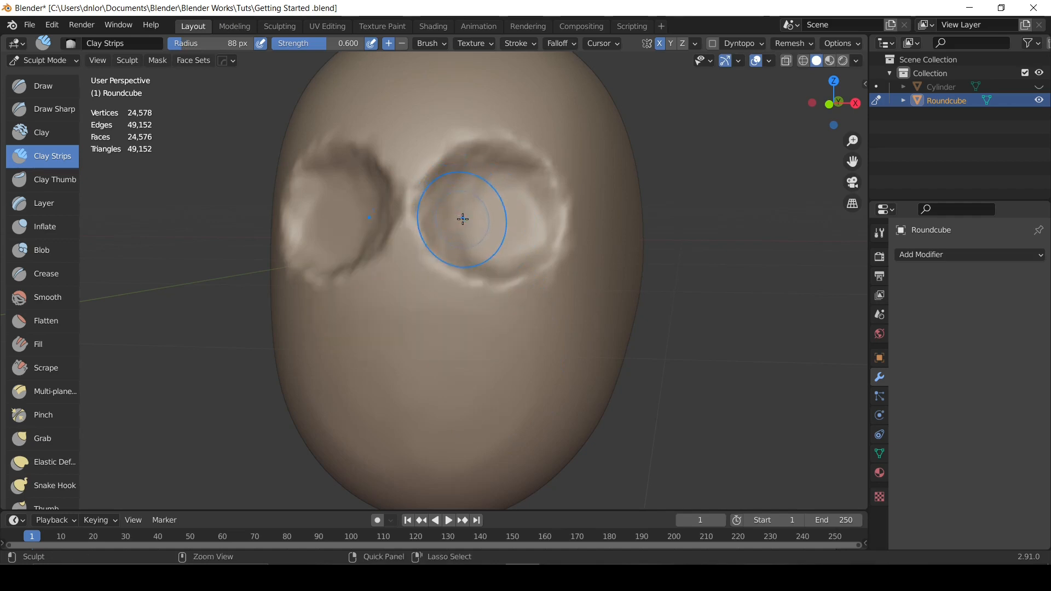
Carve wide grooves from the eye sockets down the cheeks and back along the jaw with Clay Strips.
mouse_move(463, 219)
mouse_down()
mouse_move(516, 382)
mouse_move(565, 362)
mouse_up()
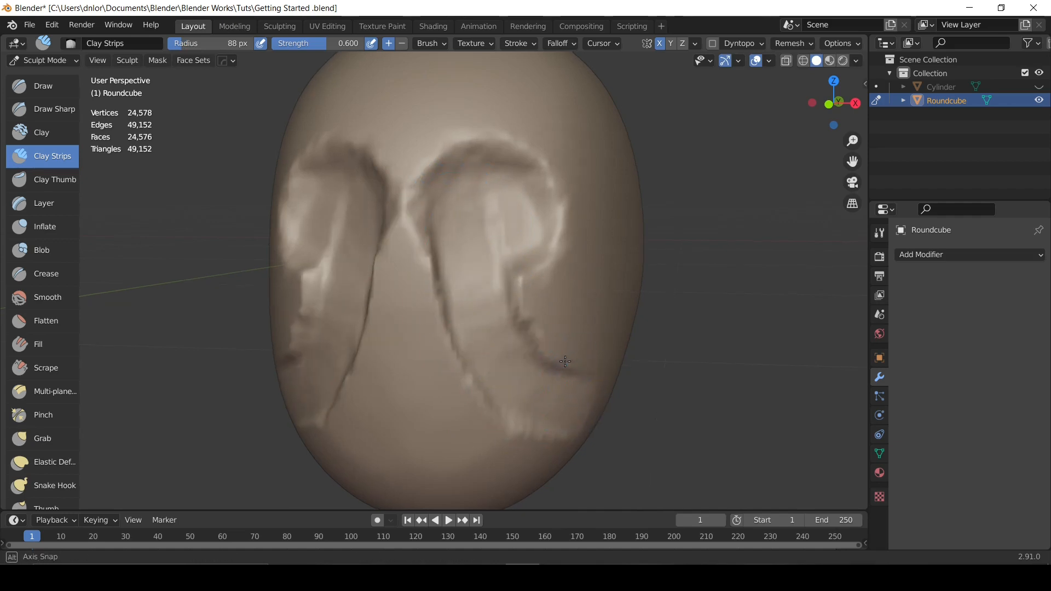
middle_drag(565, 361, 461, 356)
mouse_move(462, 356)
mouse_down()
mouse_move(539, 352)
mouse_move(504, 351)
mouse_up()
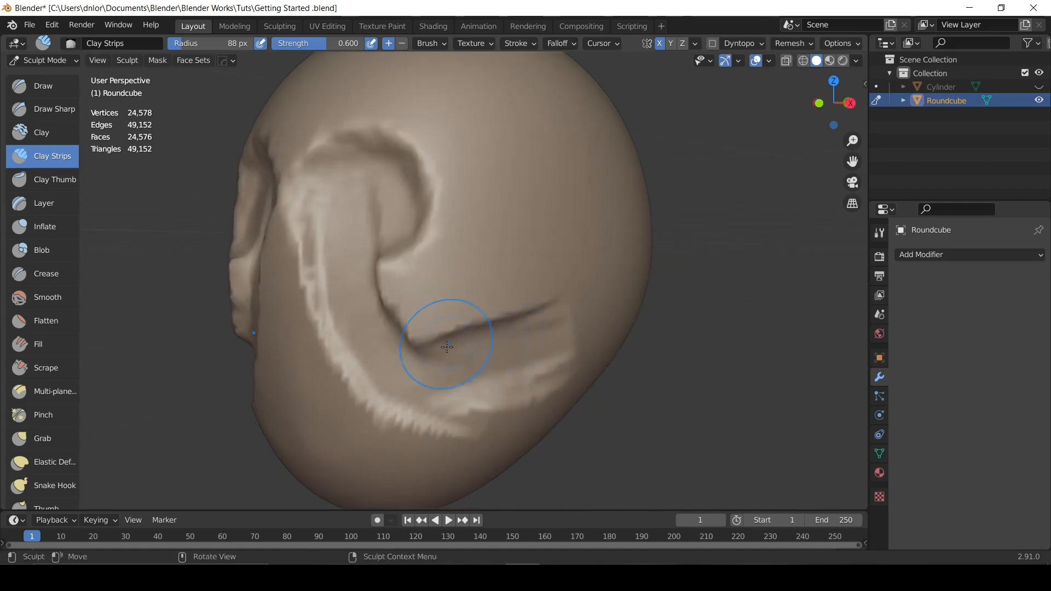
middle_drag(447, 346, 537, 269)
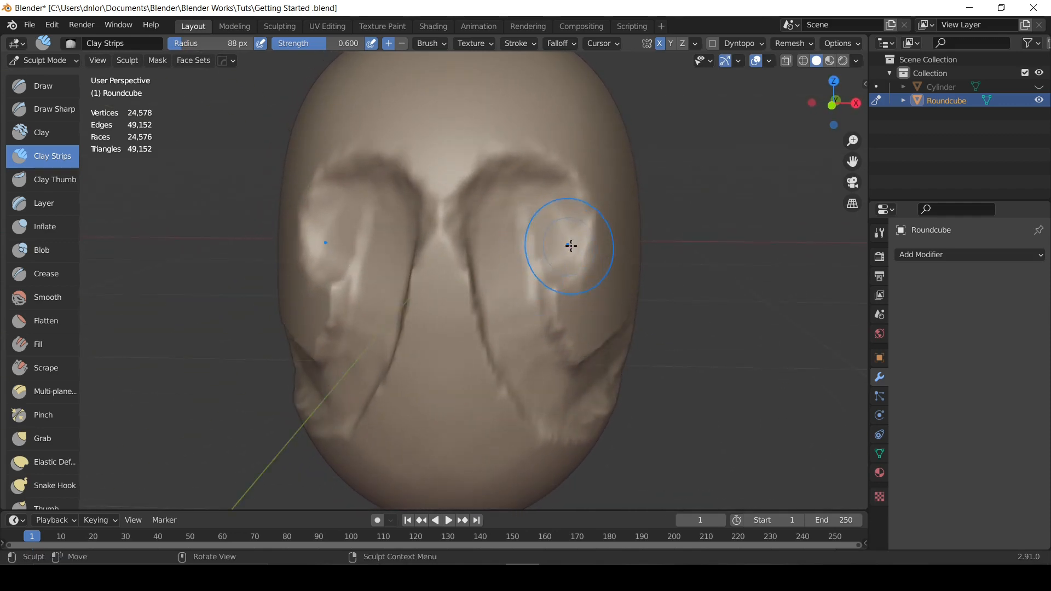
Rework the outer and inner parts of the eye sockets with short Clay Strips strokes.
mouse_move(570, 246)
mouse_down()
mouse_move(551, 287)
mouse_move(577, 248)
mouse_move(583, 271)
mouse_up()
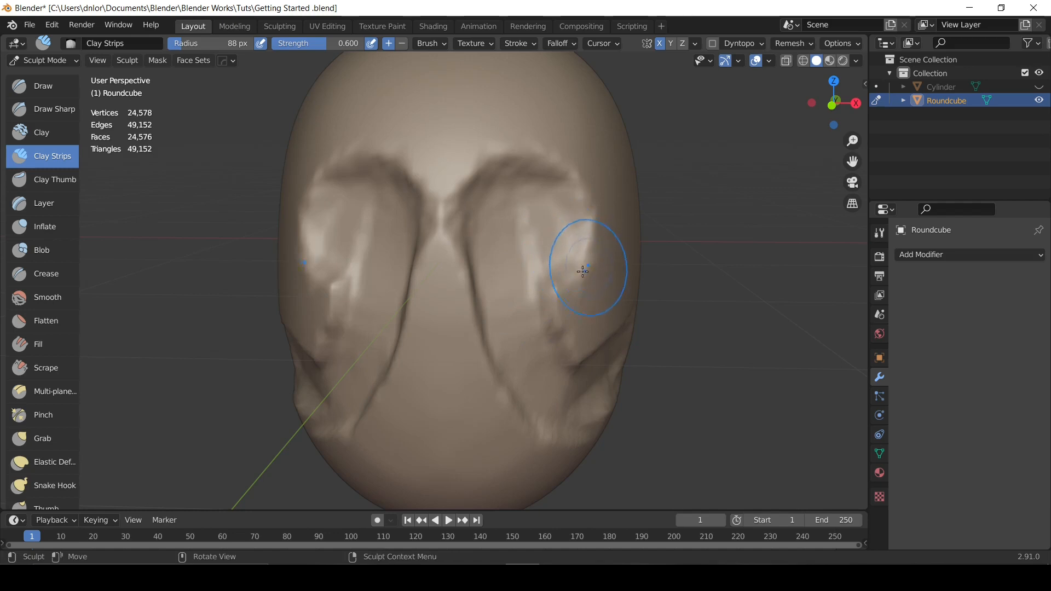
mouse_move(530, 241)
mouse_down()
mouse_move(501, 260)
mouse_move(509, 254)
mouse_up()
middle_drag(537, 229, 500, 250)
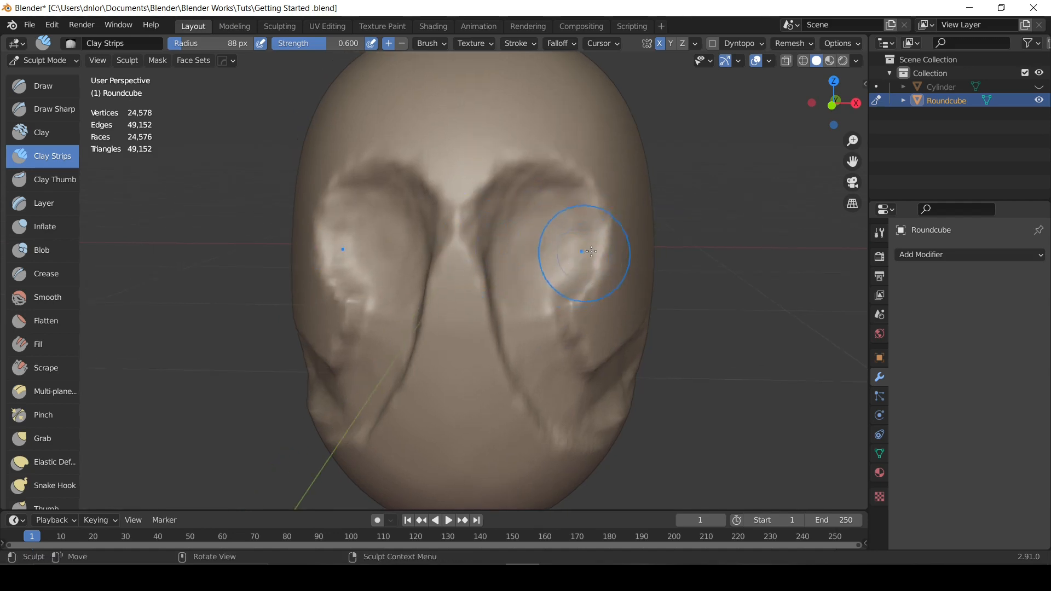
Undo the last Clay Strips stroke over the cheek and build up rounded cheekbones beside the eye sockets with the Clay brush.
mouse_move(591, 251)
mouse_down()
mouse_move(605, 265)
mouse_move(605, 294)
mouse_move(600, 239)
mouse_move(629, 261)
mouse_move(583, 267)
mouse_move(590, 293)
mouse_move(570, 339)
mouse_move(586, 335)
mouse_up()
key(ctrl+z)
key(c)
middle_drag(615, 315, 566, 305)
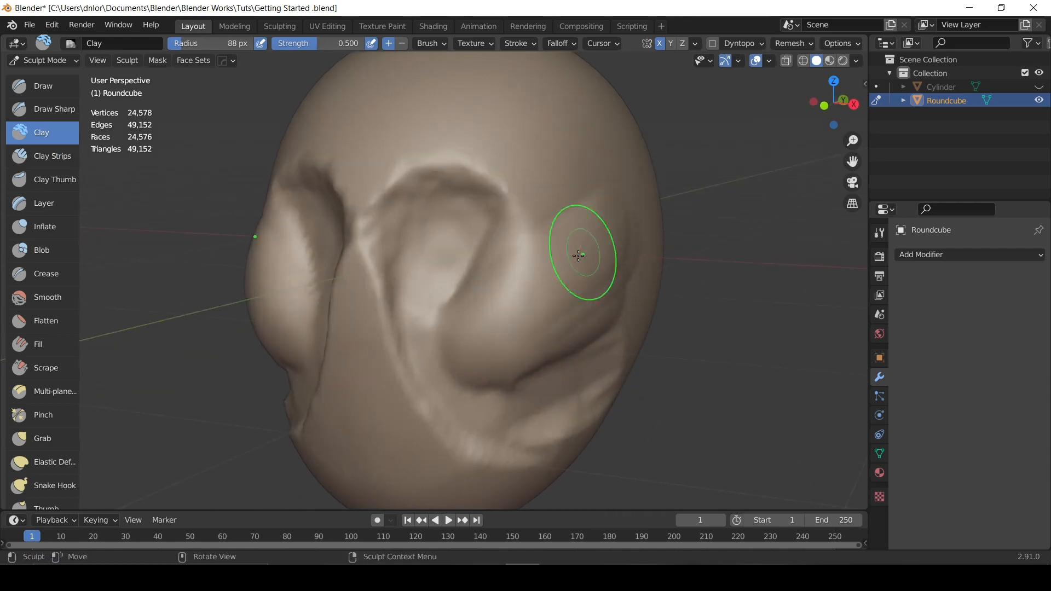
mouse_move(576, 253)
middle_down()
mouse_move(626, 253)
mouse_move(559, 283)
mouse_move(527, 258)
mouse_move(537, 199)
mouse_move(520, 235)
mouse_move(512, 225)
mouse_move(453, 244)
mouse_move(235, 206)
middle_up()
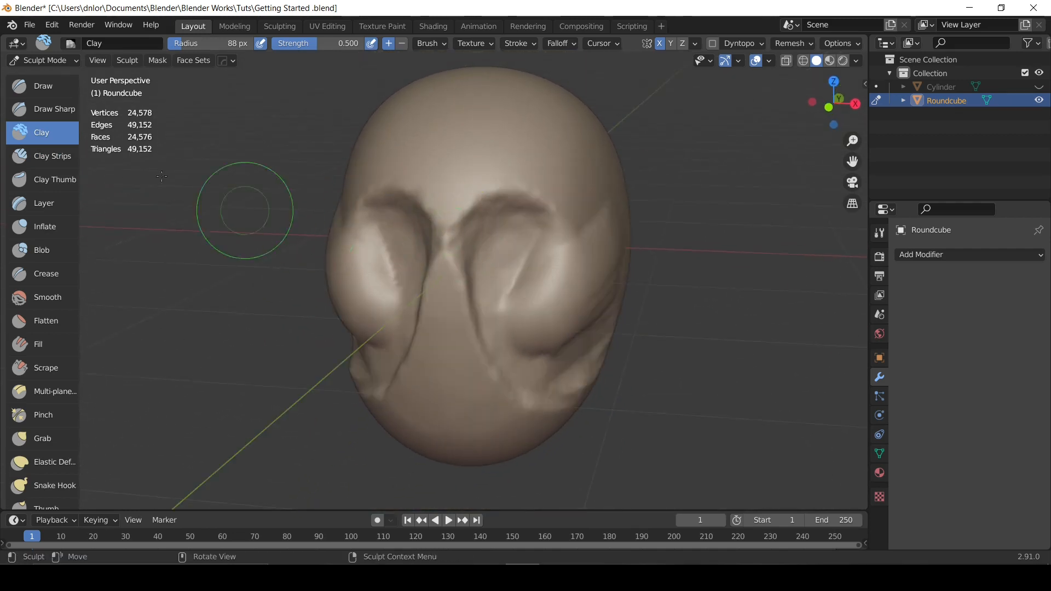
Choose the Flatten brush and set its radius to 89 px.
click(52, 325)
key(f)
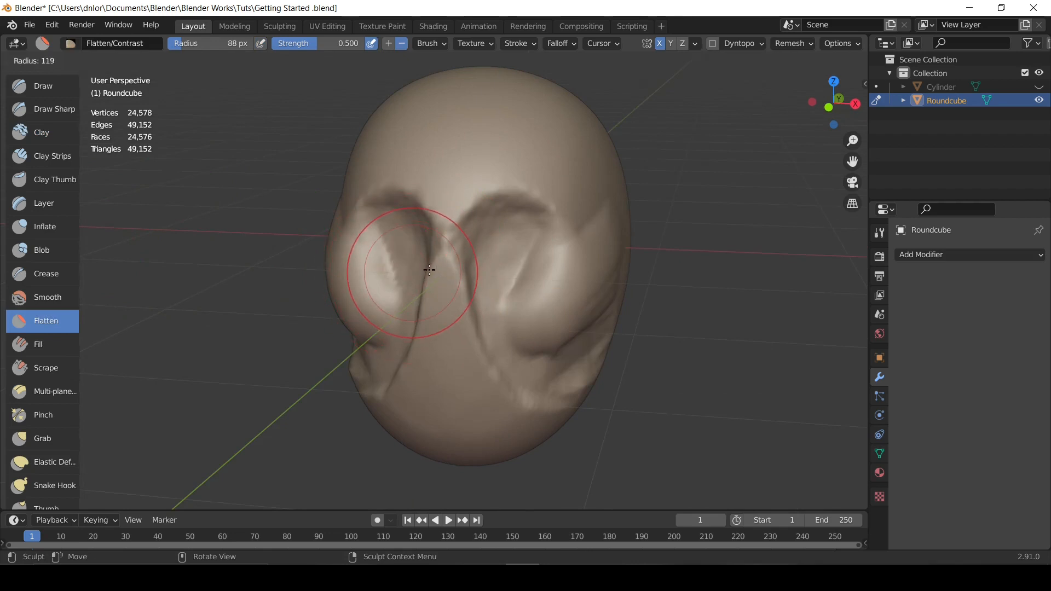
click(429, 268)
key(f)
click(511, 274)
Flatten the front of the raised cheekbones beside the eye sockets with the Scrape brush.
click(49, 361)
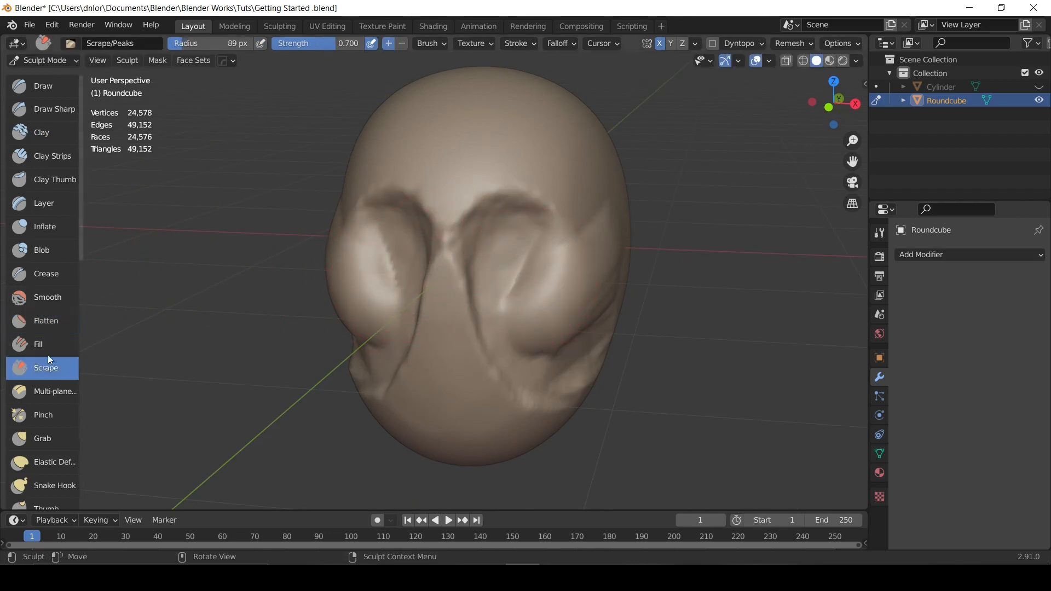
mouse_move(544, 250)
mouse_down()
mouse_move(547, 237)
mouse_move(537, 274)
mouse_up()
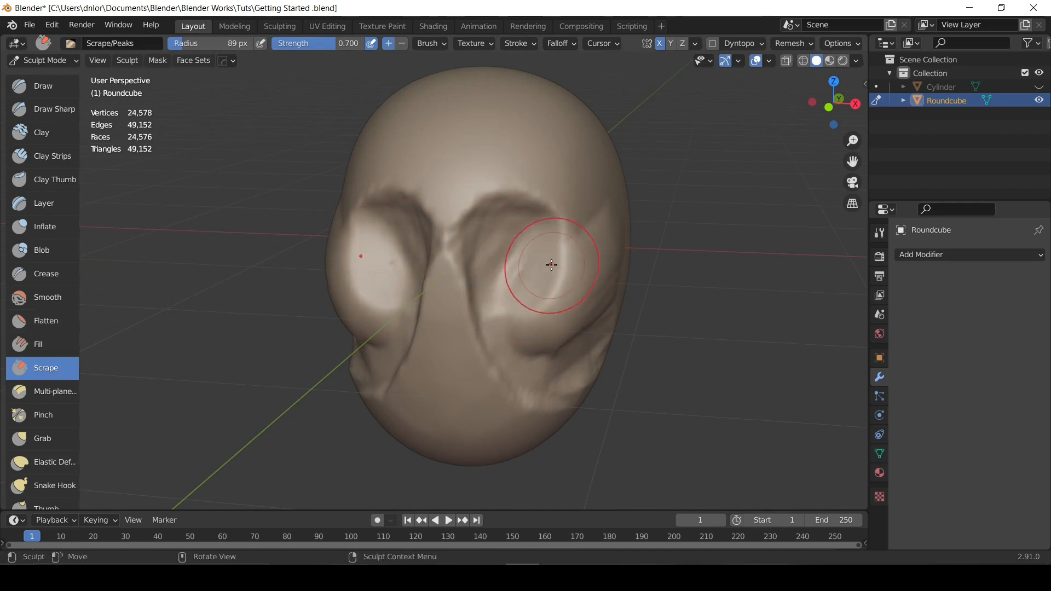
mouse_move(551, 264)
middle_down()
mouse_move(454, 268)
mouse_move(589, 244)
mouse_move(487, 259)
mouse_move(521, 263)
middle_up()
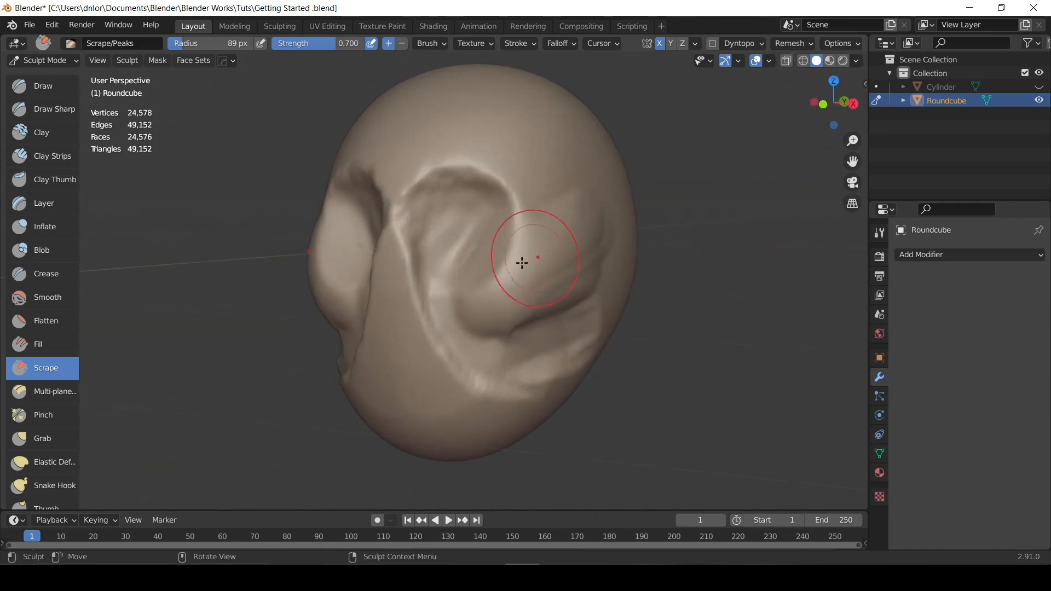
Set the Scrape radius to 122 px and plane down the cheekbones and temples on both sides of the head.
key(f)
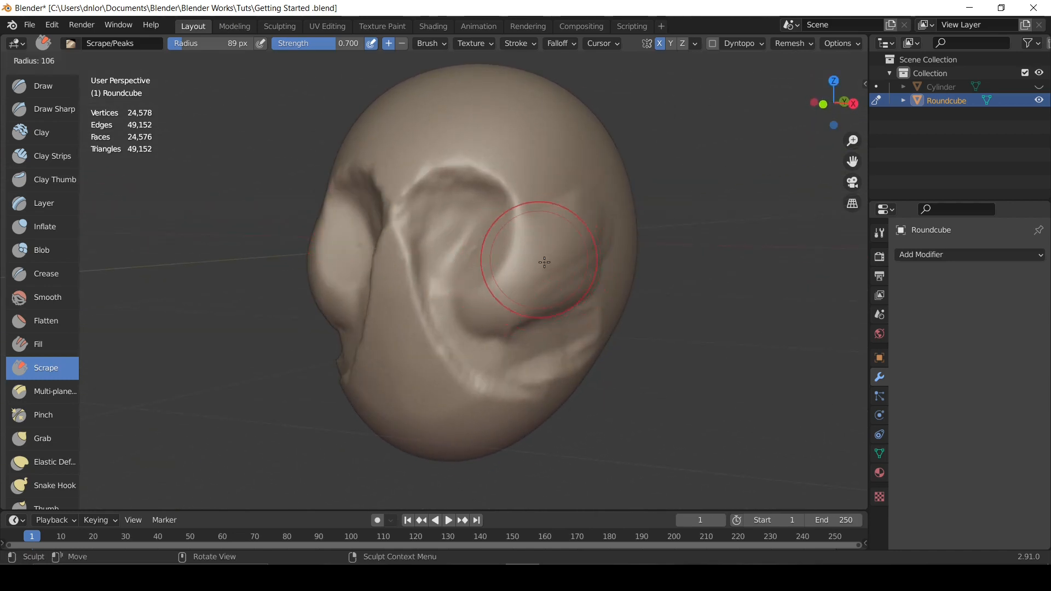
click(557, 257)
drag(508, 311, 600, 238)
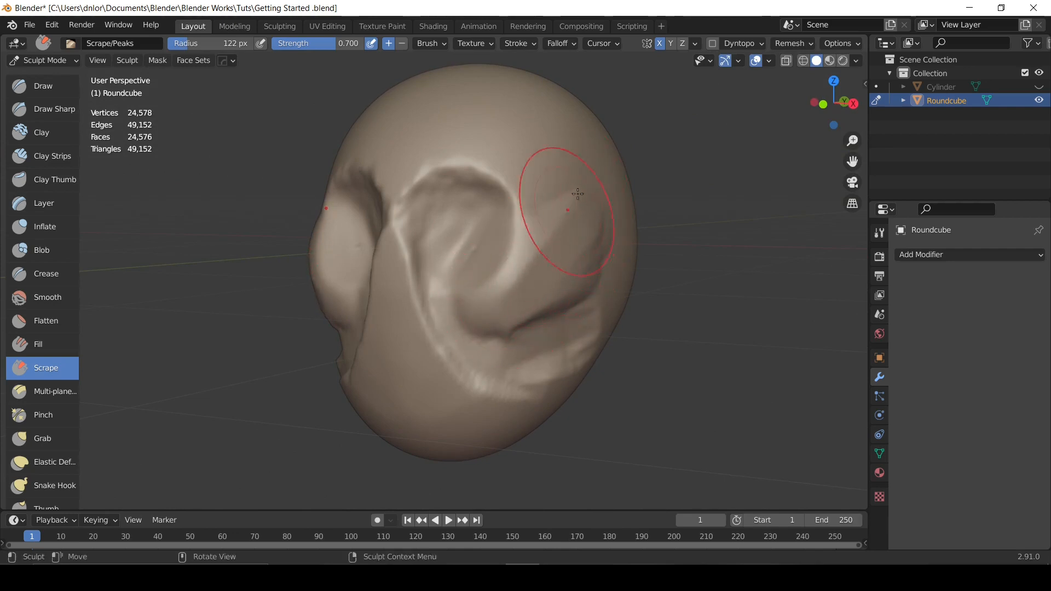
drag(577, 194, 589, 201)
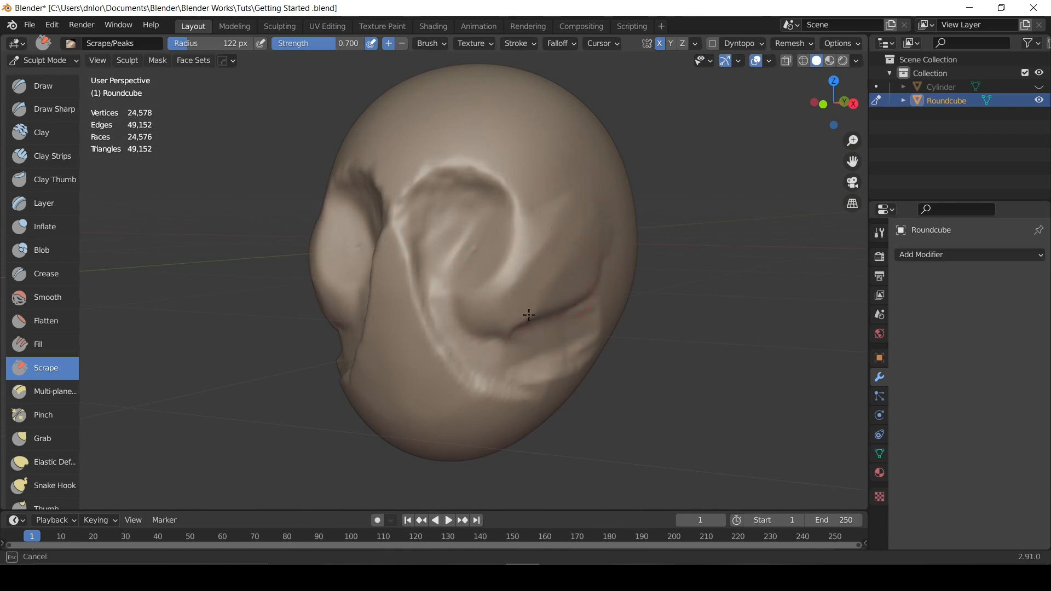
mouse_move(550, 297)
mouse_down()
mouse_move(498, 317)
mouse_move(465, 295)
mouse_move(460, 286)
mouse_move(504, 253)
mouse_up()
middle_drag(504, 254, 506, 260)
middle_drag(405, 248, 436, 251)
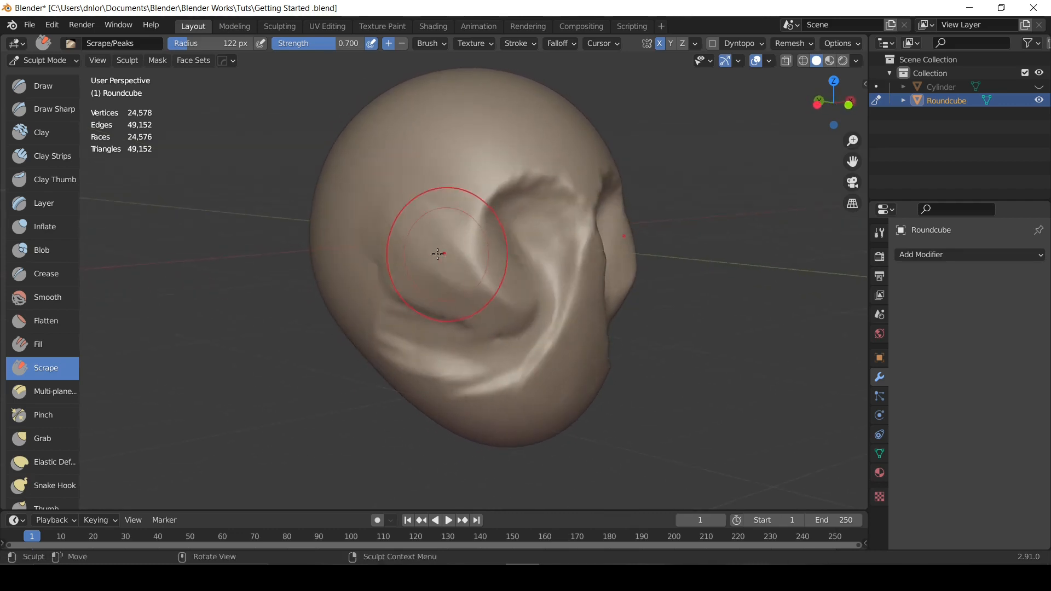
mouse_move(400, 227)
mouse_down()
mouse_move(444, 236)
mouse_move(396, 216)
mouse_move(435, 160)
mouse_move(381, 227)
mouse_move(402, 186)
mouse_up()
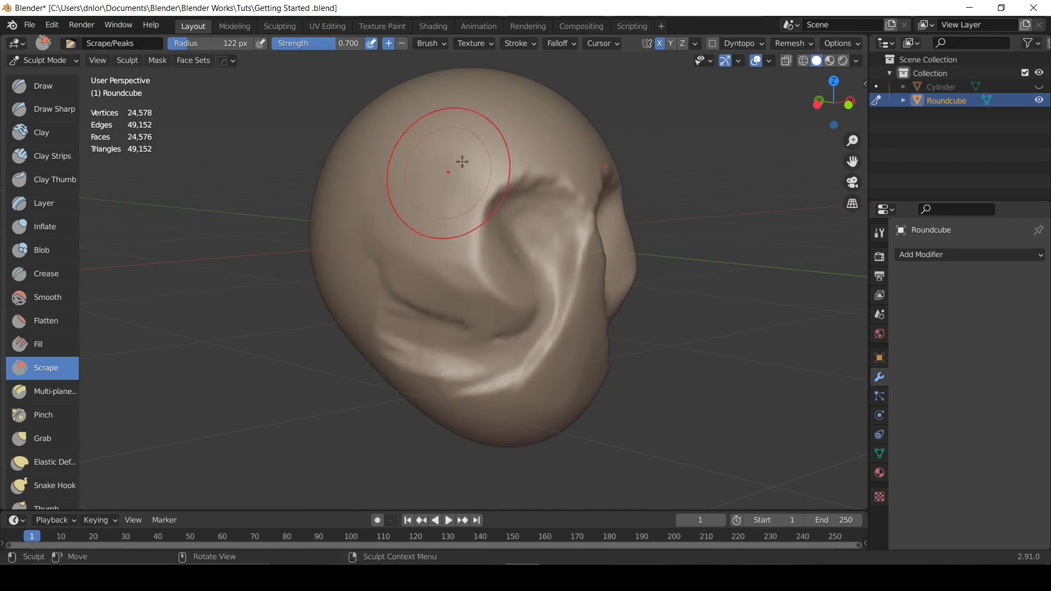
Set the Scrape radius to 73 px for work on the front of the face.
mouse_move(459, 159)
middle_down()
mouse_move(417, 272)
mouse_move(486, 241)
mouse_move(497, 181)
mouse_move(544, 171)
middle_up()
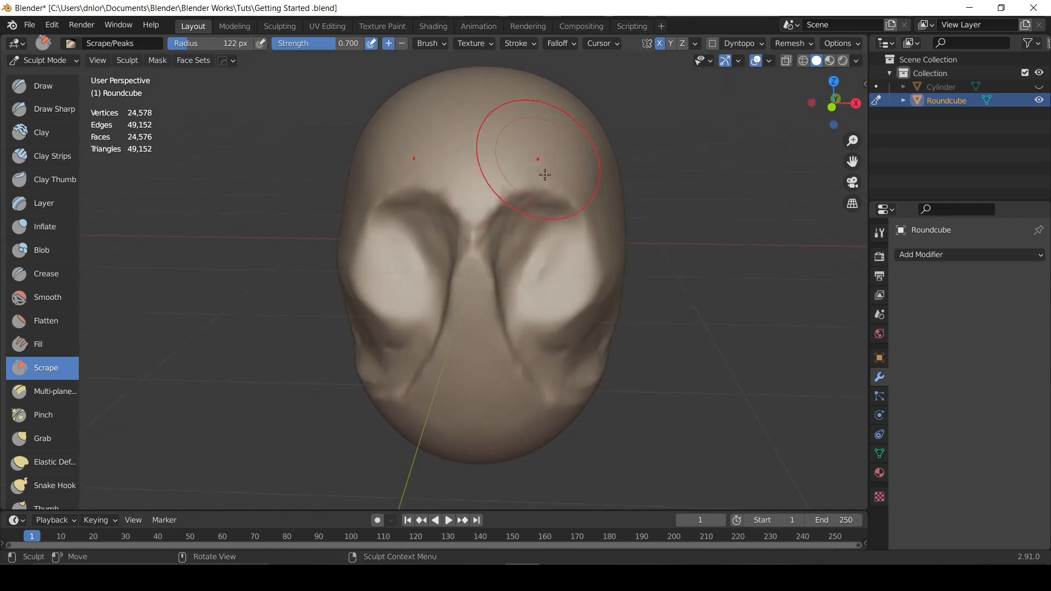
key(f)
click(477, 199)
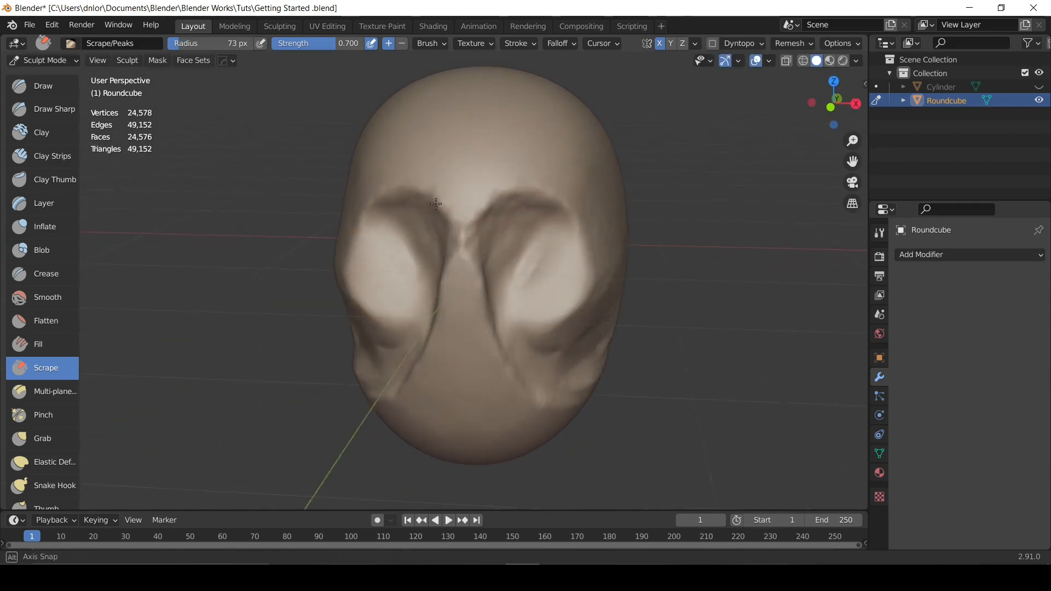
Scrape the inner, nose-side walls and floors of the eye sockets with the Scrape brush at 73 px radius.
middle_drag(478, 198, 456, 205)
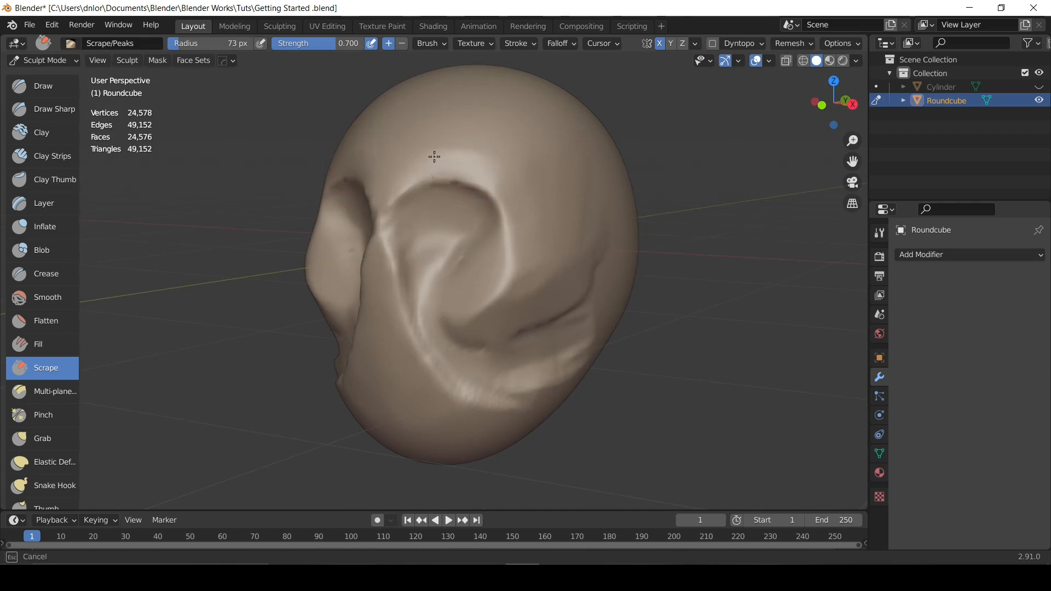
mouse_move(375, 185)
middle_down()
mouse_move(587, 212)
mouse_move(539, 225)
mouse_move(533, 213)
mouse_move(464, 222)
middle_up()
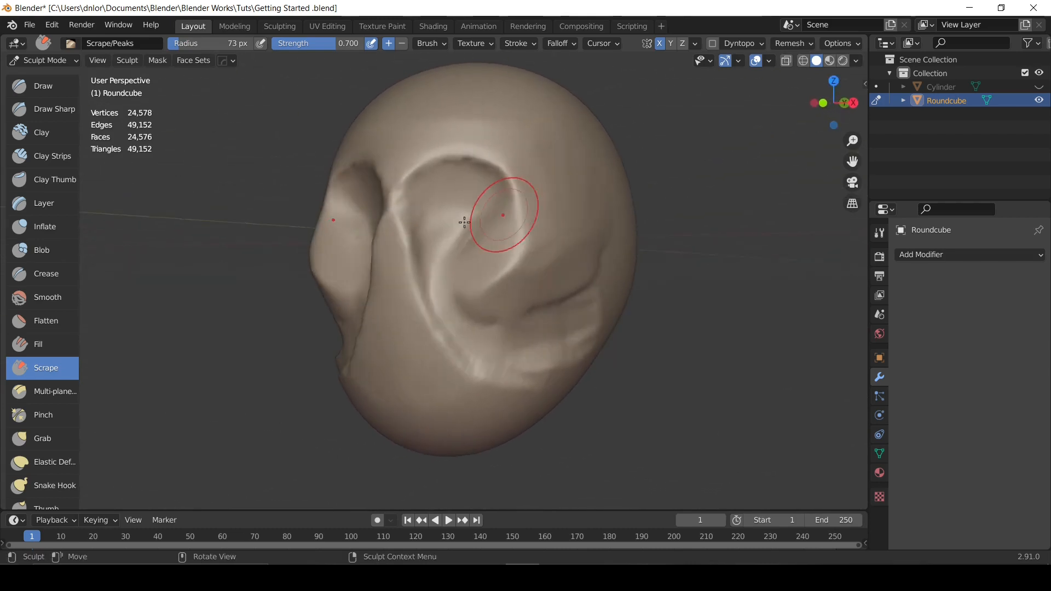
drag(414, 213, 427, 273)
drag(414, 225, 430, 284)
drag(411, 219, 419, 292)
mouse_move(423, 263)
middle_down()
mouse_move(511, 244)
mouse_move(553, 258)
mouse_move(448, 302)
middle_up()
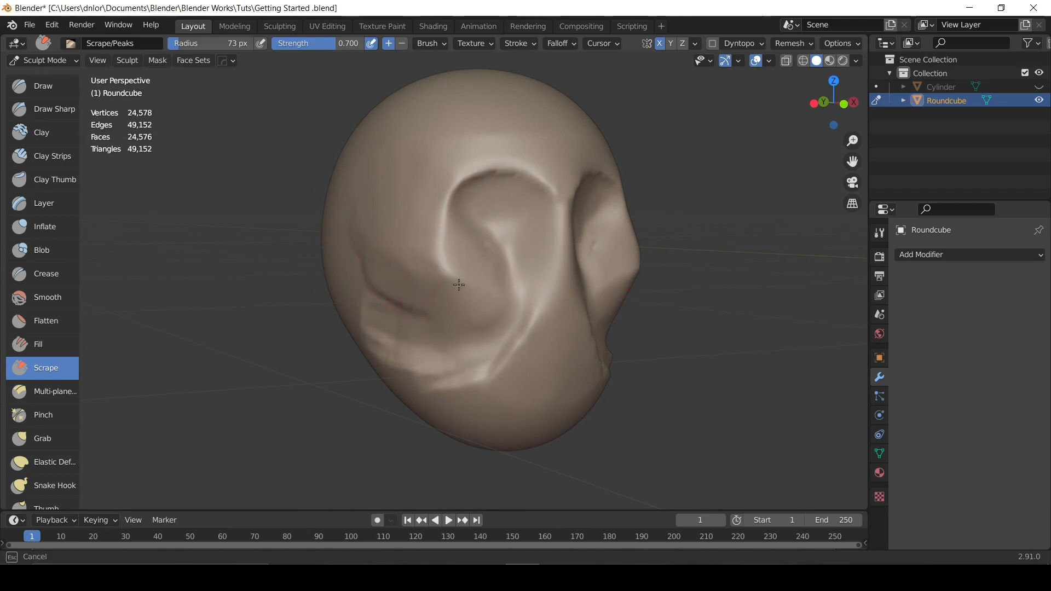
mouse_move(468, 274)
middle_down()
mouse_move(408, 277)
mouse_move(467, 228)
middle_up()
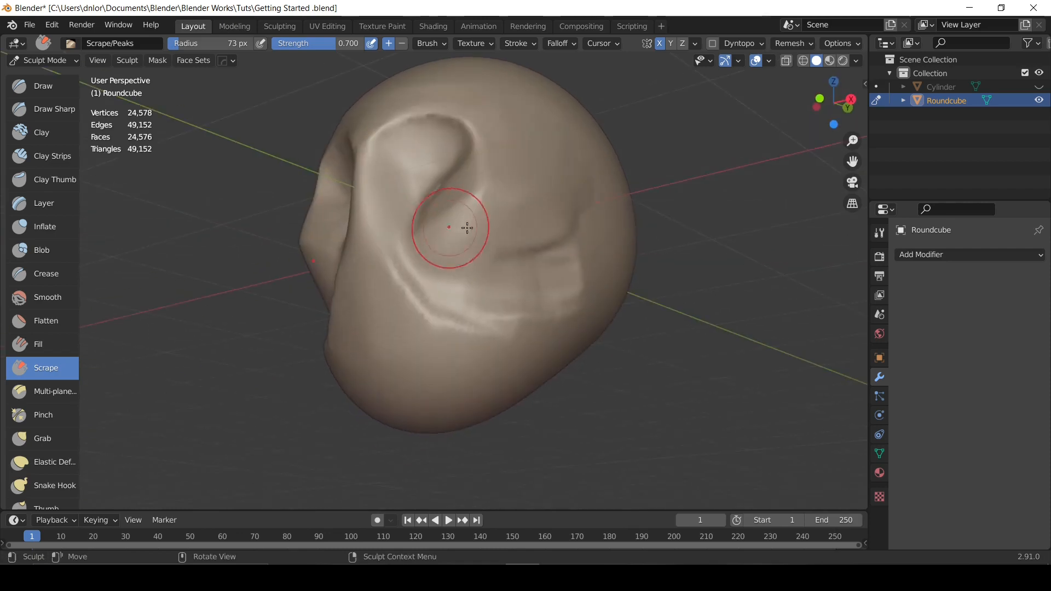
Enlarge the Scrape brush to a 99 px radius and flatten the ridge inside the eye sockets.
key(f)
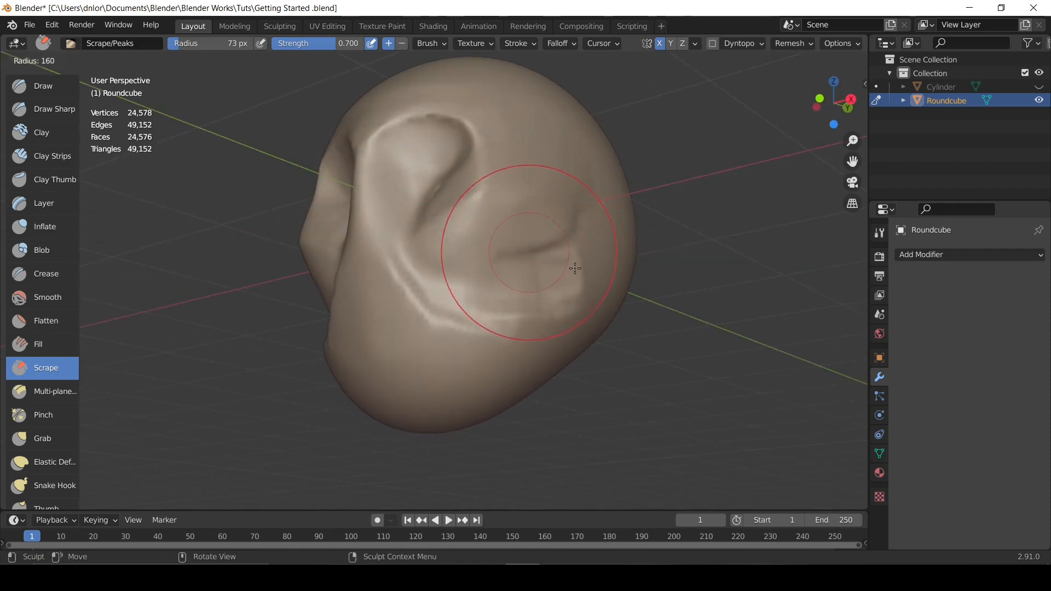
click(558, 268)
mouse_move(556, 265)
middle_down()
mouse_move(479, 314)
mouse_move(490, 274)
mouse_move(543, 250)
middle_up()
key(f)
click(478, 297)
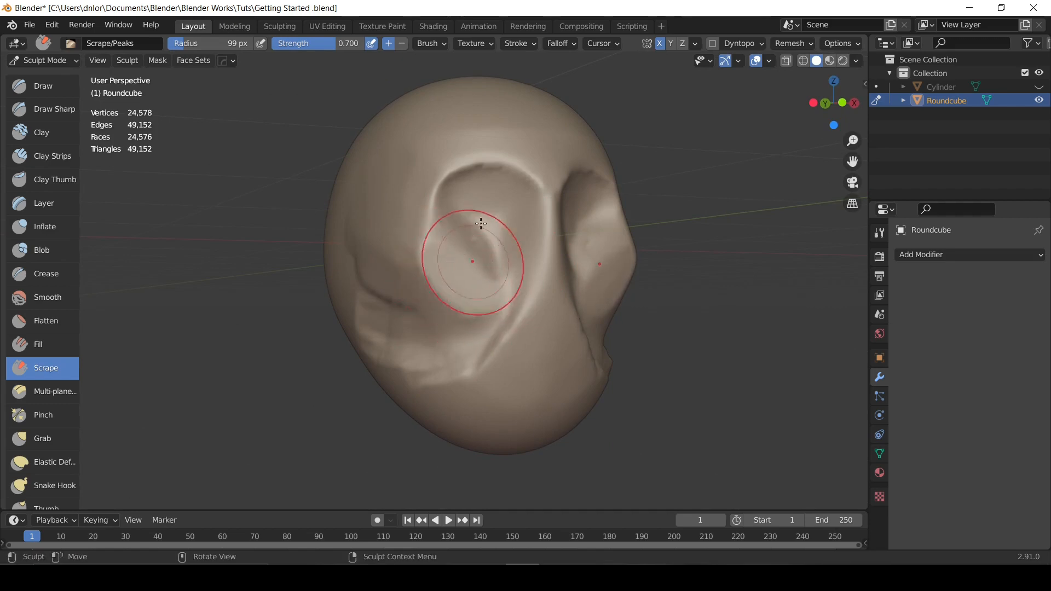
Reduce the Scrape brush to a 64 px radius and scrape along the upper rims of the eye sockets.
middle_drag(481, 223, 477, 254)
key(f)
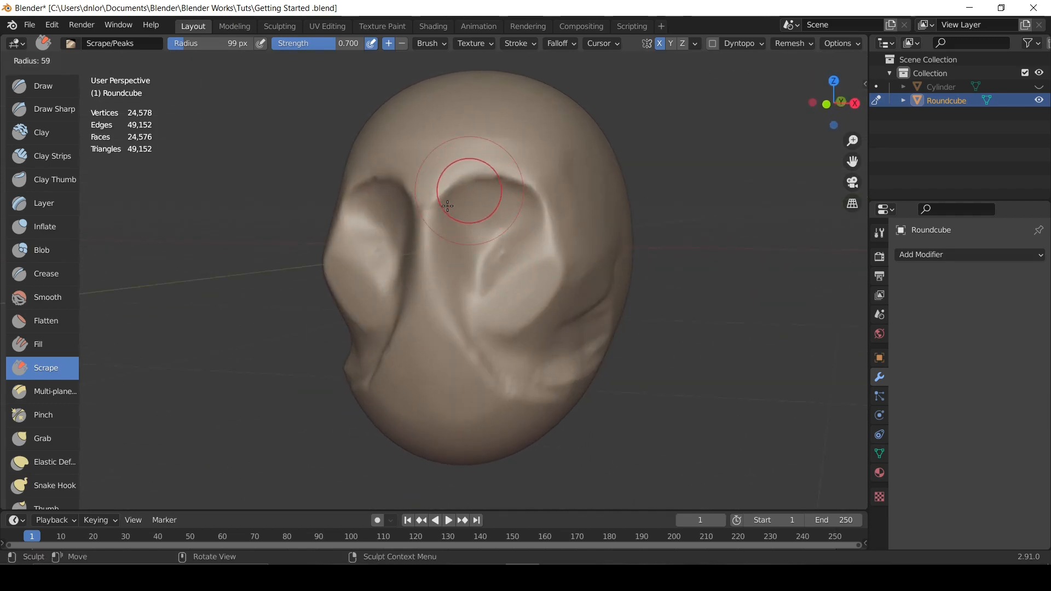
click(450, 202)
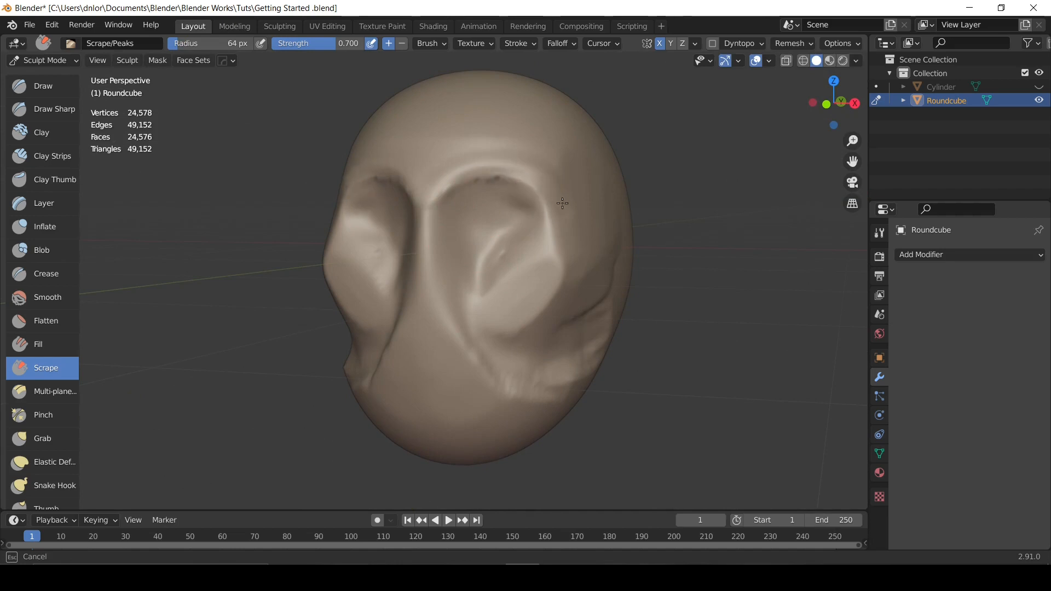
middle_drag(463, 176, 446, 184)
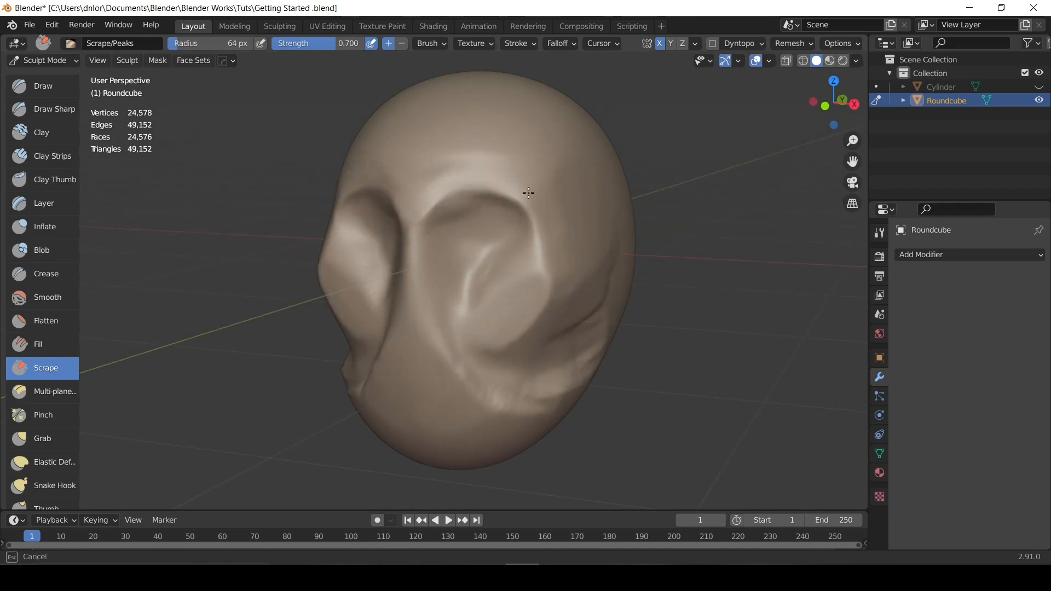
mouse_move(461, 197)
middle_down()
mouse_move(465, 184)
mouse_move(548, 181)
mouse_move(488, 184)
mouse_move(509, 218)
mouse_move(551, 216)
mouse_move(586, 235)
mouse_move(543, 264)
mouse_move(220, 268)
middle_up()
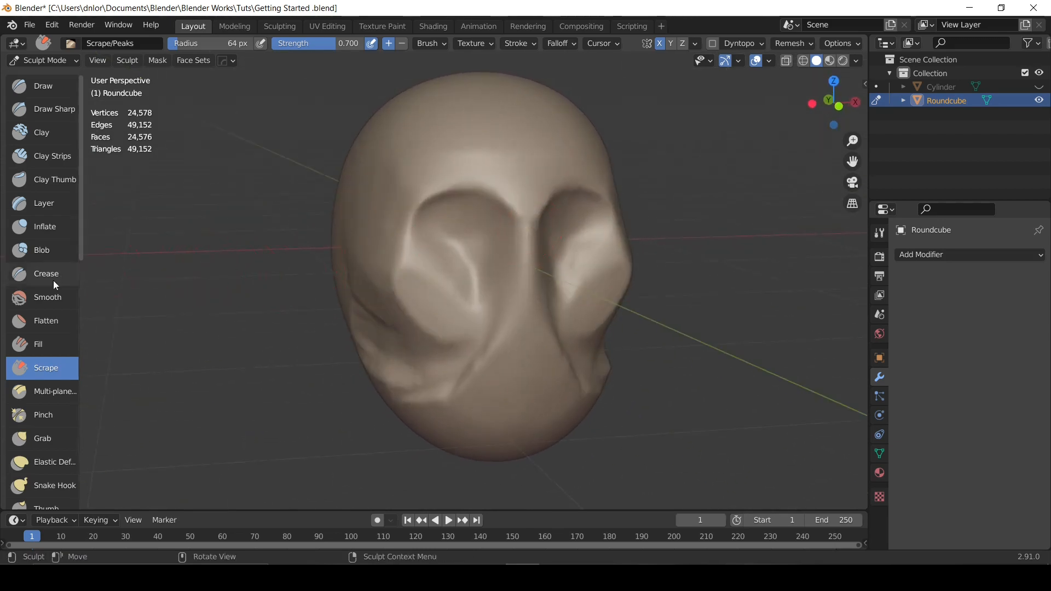
Switch to the Smooth brush and soften the eye sockets, using a 154 px radius and then 63 px.
click(76, 297)
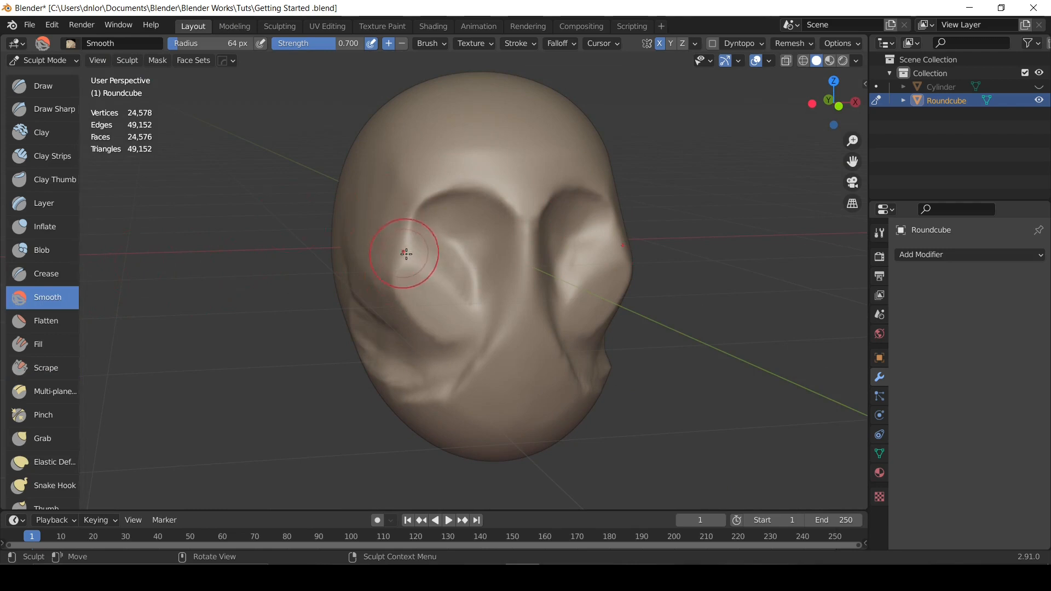
key(f)
click(476, 242)
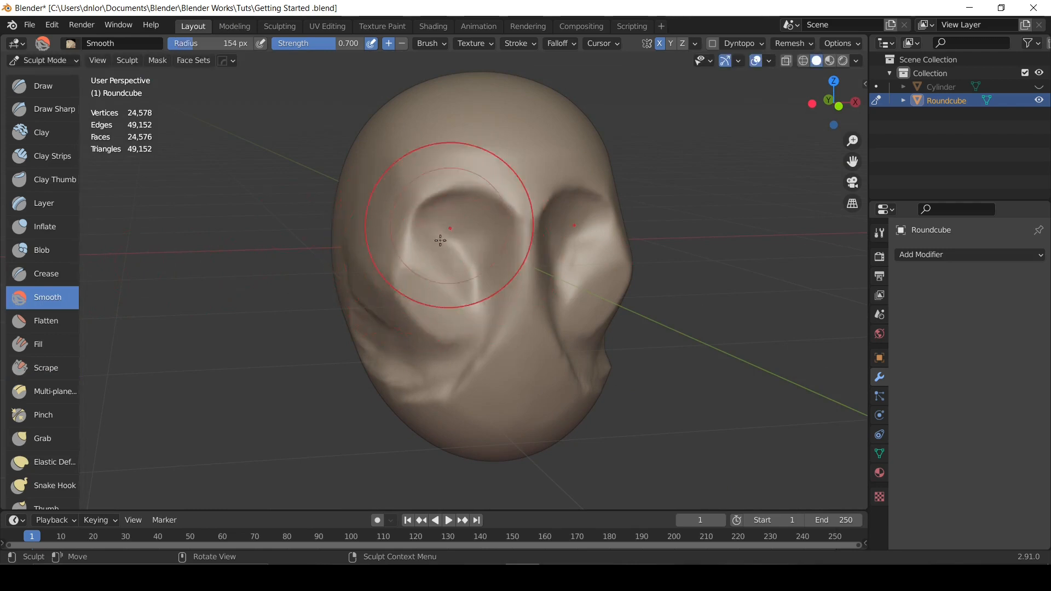
middle_drag(439, 239, 445, 199)
key(f)
click(390, 238)
middle_drag(389, 238, 420, 212)
Set the Smooth brush radius to 124 px and smooth out the creases on the cheeks and sides of the head.
key(f)
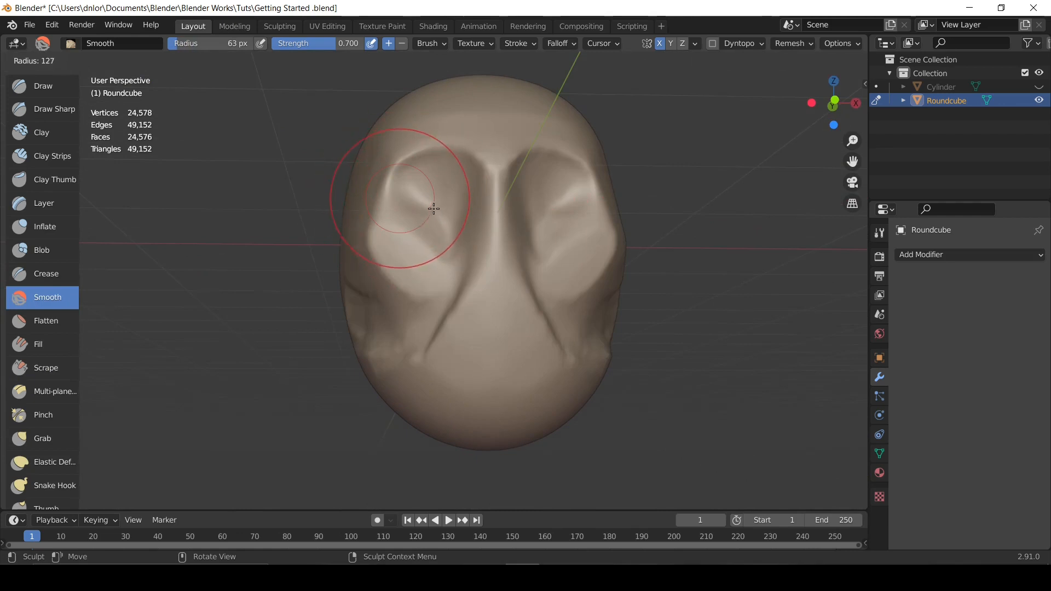
click(433, 209)
mouse_move(500, 212)
middle_down()
mouse_move(538, 235)
mouse_move(534, 268)
mouse_move(474, 273)
middle_up()
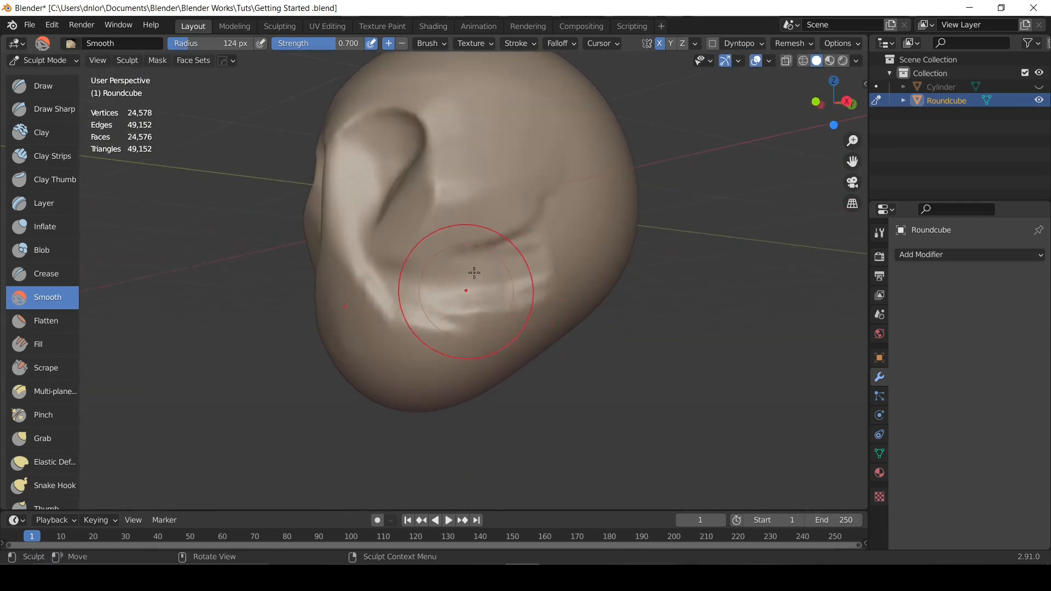
mouse_move(529, 259)
mouse_down()
mouse_move(429, 281)
mouse_move(478, 293)
mouse_move(379, 288)
mouse_move(566, 229)
mouse_move(495, 248)
mouse_move(490, 216)
mouse_move(466, 222)
mouse_up()
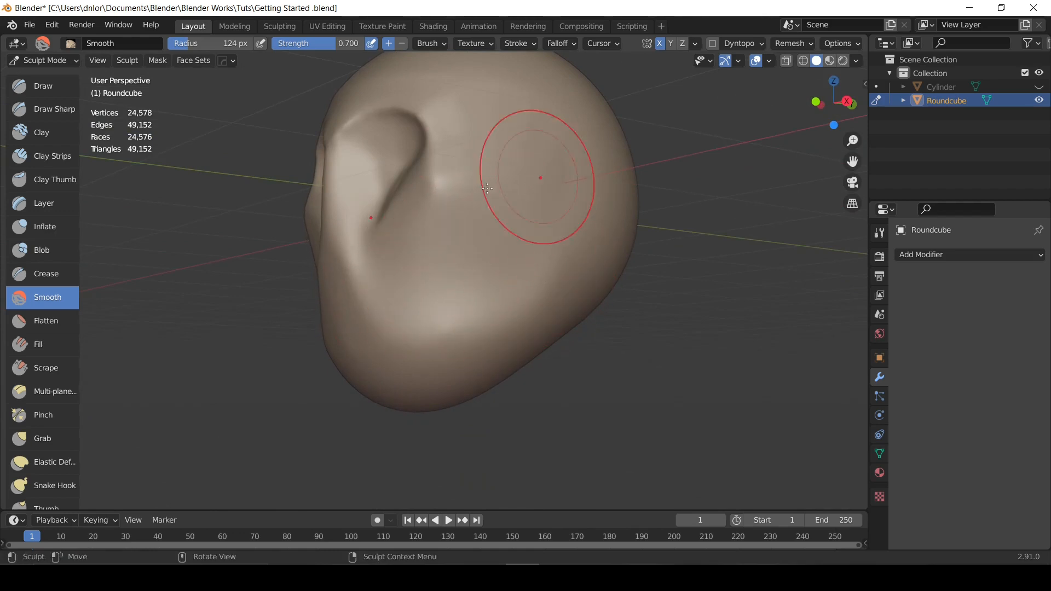
mouse_move(395, 239)
middle_down()
mouse_move(501, 235)
mouse_move(523, 262)
middle_up()
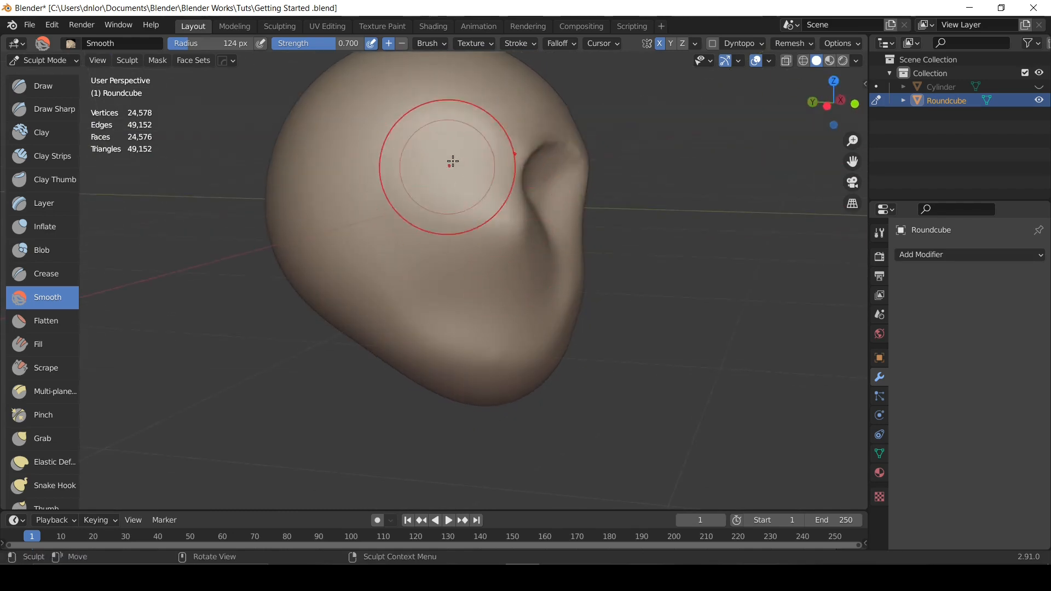
Adjust the overall head shape with the Grab brush, using a 343 px radius and then 144 px.
mouse_move(451, 159)
middle_down()
mouse_move(462, 235)
mouse_move(521, 269)
mouse_move(371, 253)
middle_up()
key(g)
key(f)
click(485, 282)
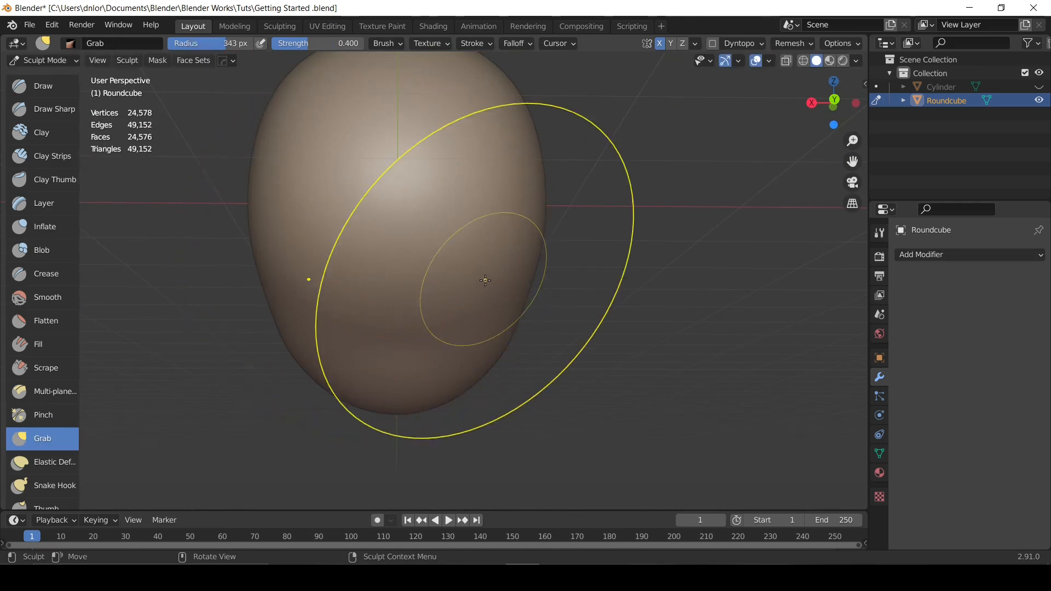
mouse_move(307, 277)
middle_down()
mouse_move(596, 235)
mouse_move(619, 257)
middle_up()
key(f)
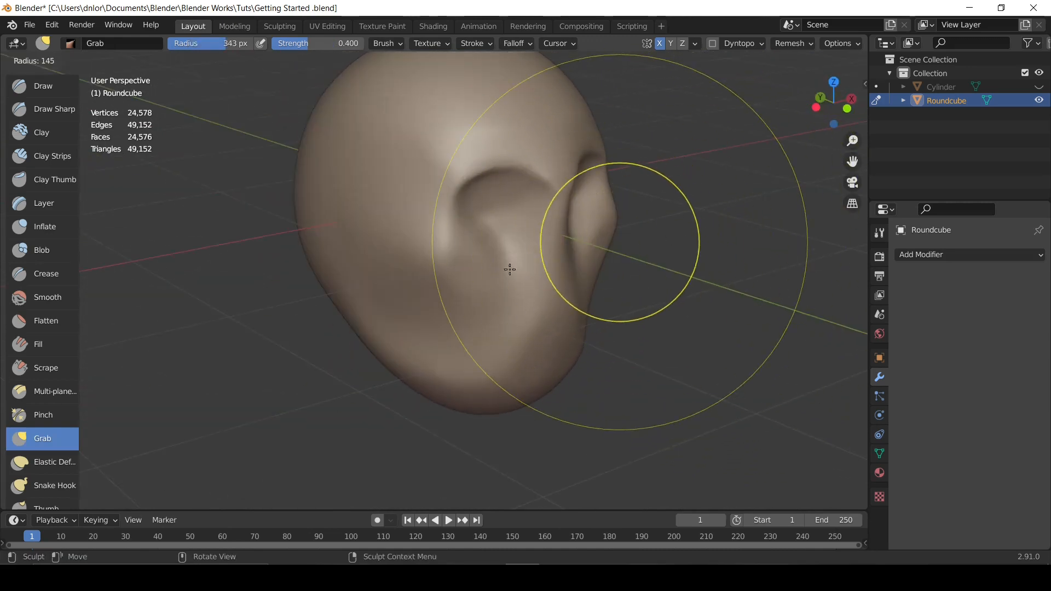
click(511, 274)
mouse_move(511, 274)
middle_down()
mouse_move(492, 257)
mouse_move(328, 217)
middle_up()
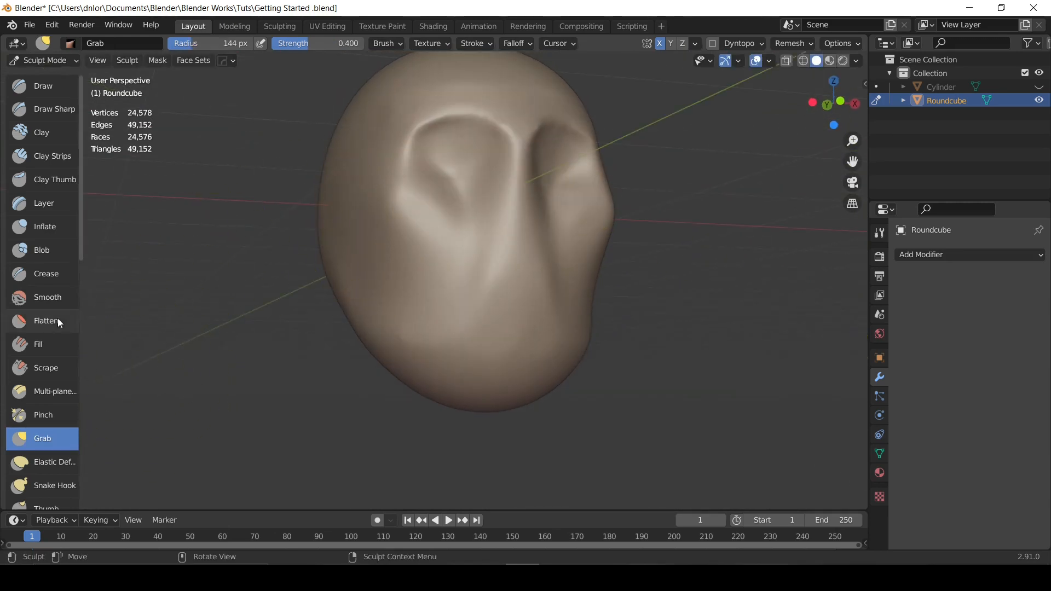
mouse_move(234, 176)
middle_down()
mouse_move(348, 223)
mouse_move(434, 223)
mouse_move(374, 238)
mouse_move(394, 247)
mouse_move(553, 214)
mouse_move(524, 194)
mouse_move(411, 199)
middle_up()
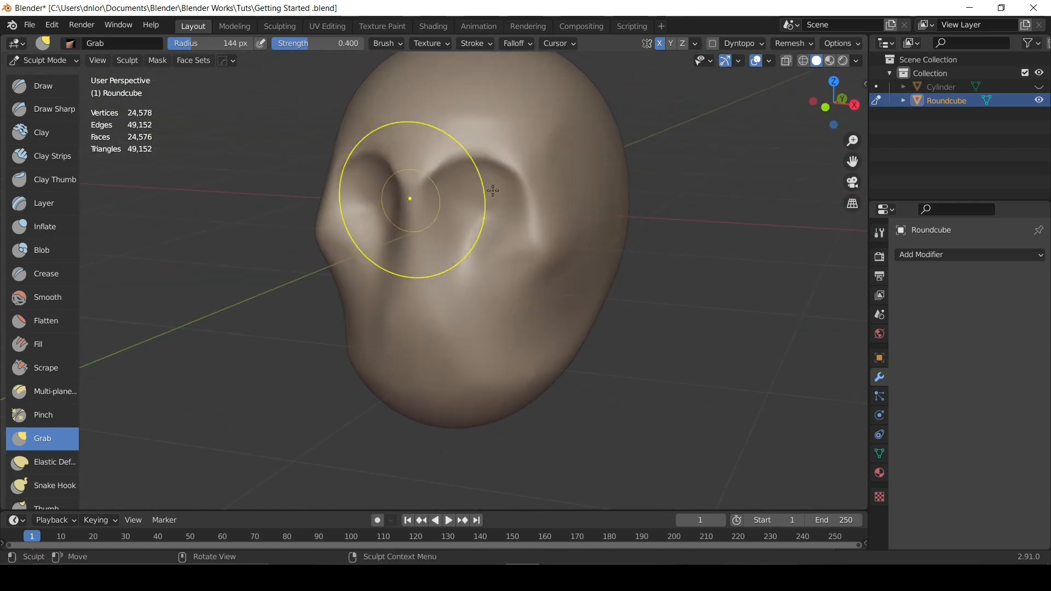
Set the Smooth brush to the Enhance Details direction with an 89 px radius and sharpen the eye socket rims.
click(49, 300)
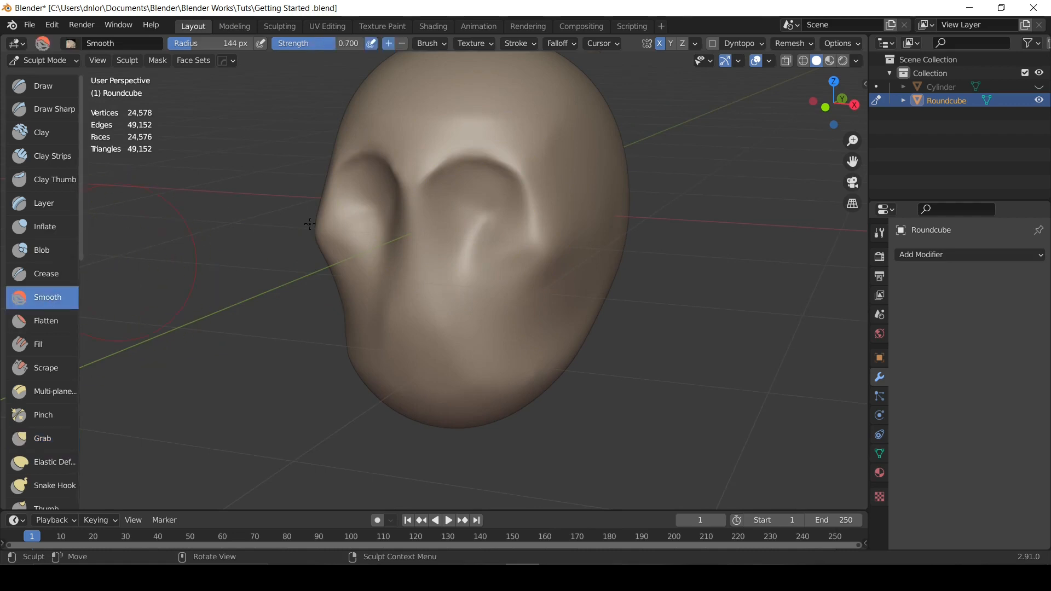
click(879, 233)
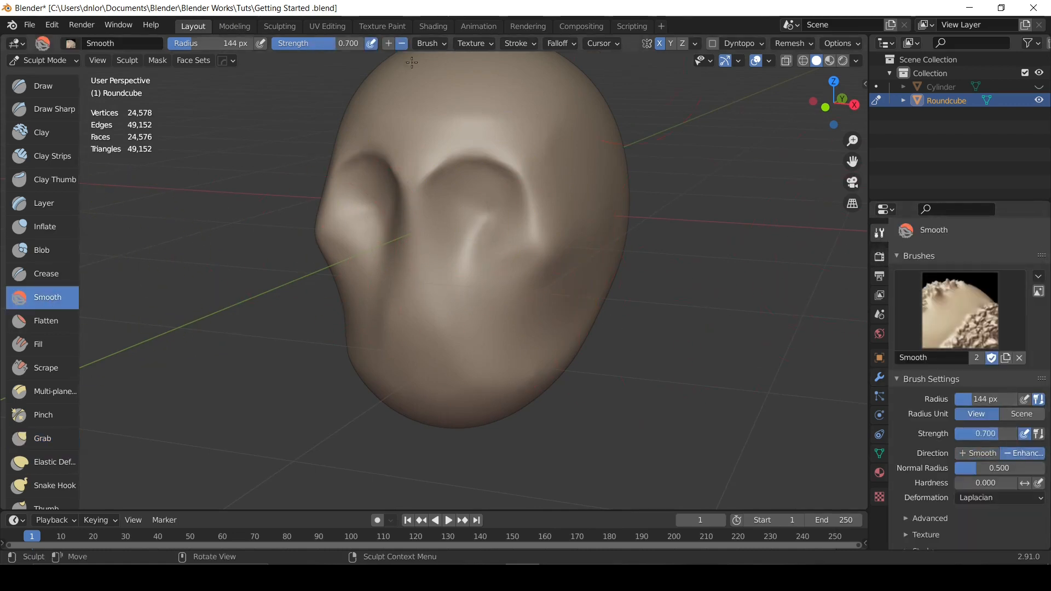
mouse_move(458, 129)
middle_down()
mouse_move(483, 249)
mouse_move(510, 205)
mouse_move(445, 199)
middle_up()
key(f)
click(487, 206)
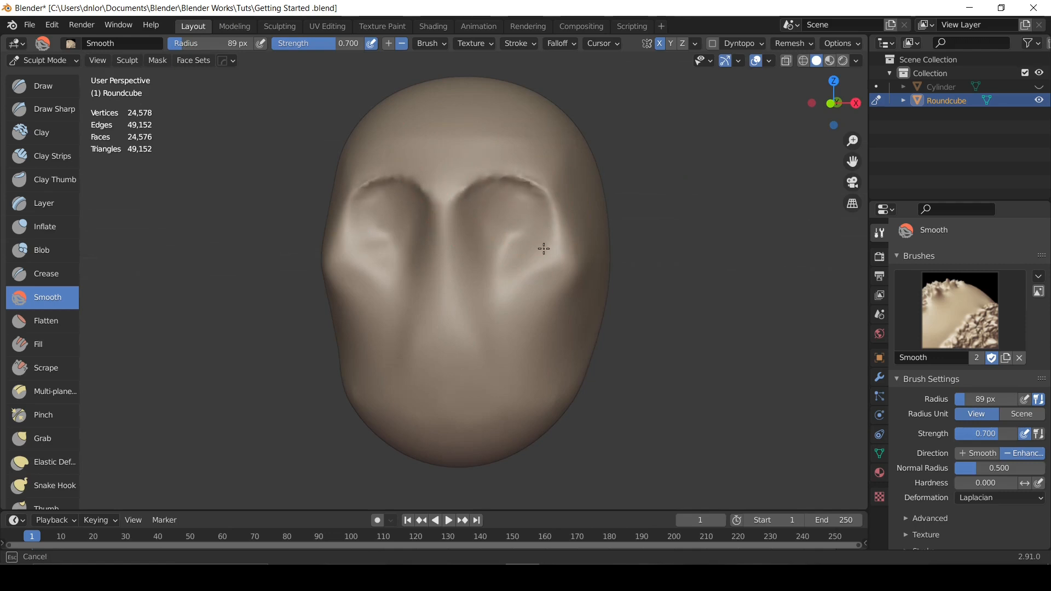
Try enhancing the detail in the outer lower part of the eye sockets, and undo the distorting strokes.
drag(514, 286, 532, 278)
key(ctrl+z)
key(ctrl+z)
key(ctrl+z)
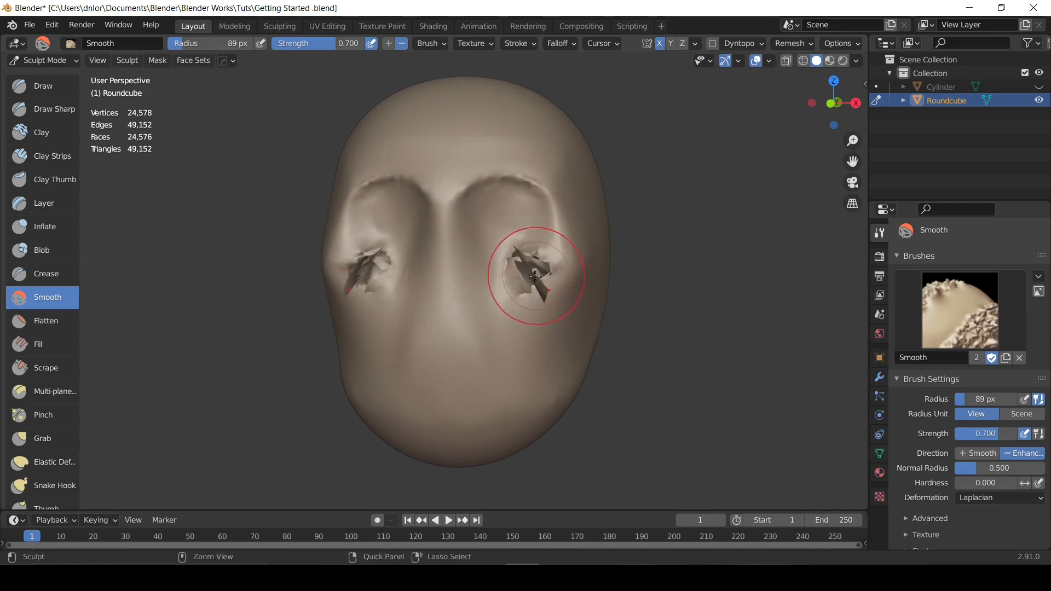
Lower the Smooth brush strength to 0.500 and enhance the detail along the upper and outer eye socket rims.
mouse_move(526, 242)
middle_down()
mouse_move(481, 211)
mouse_move(481, 185)
mouse_move(509, 223)
mouse_move(492, 211)
mouse_move(488, 220)
mouse_move(527, 255)
middle_up()
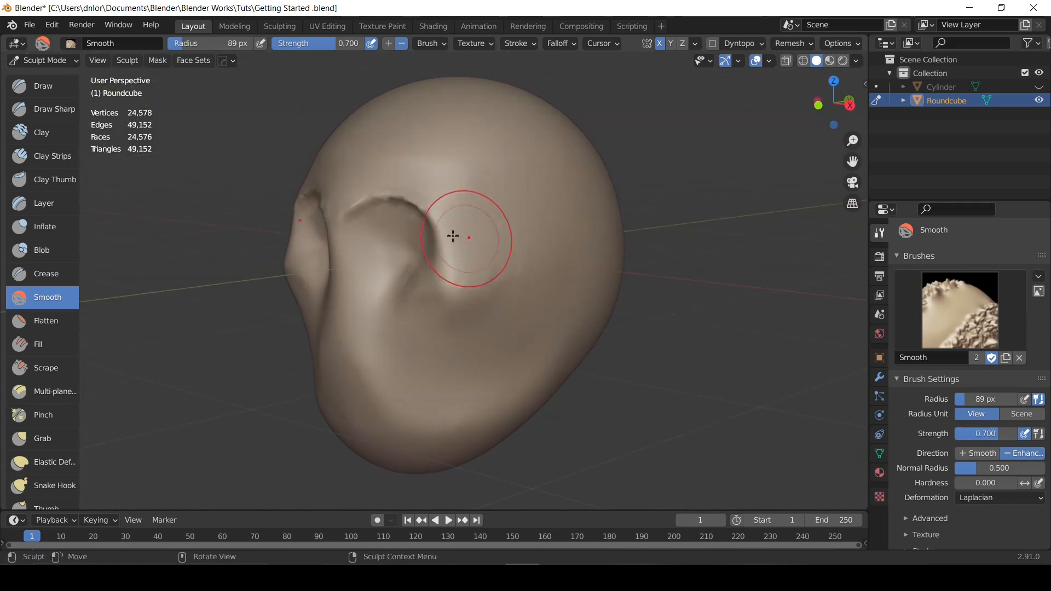
middle_drag(454, 236, 501, 268)
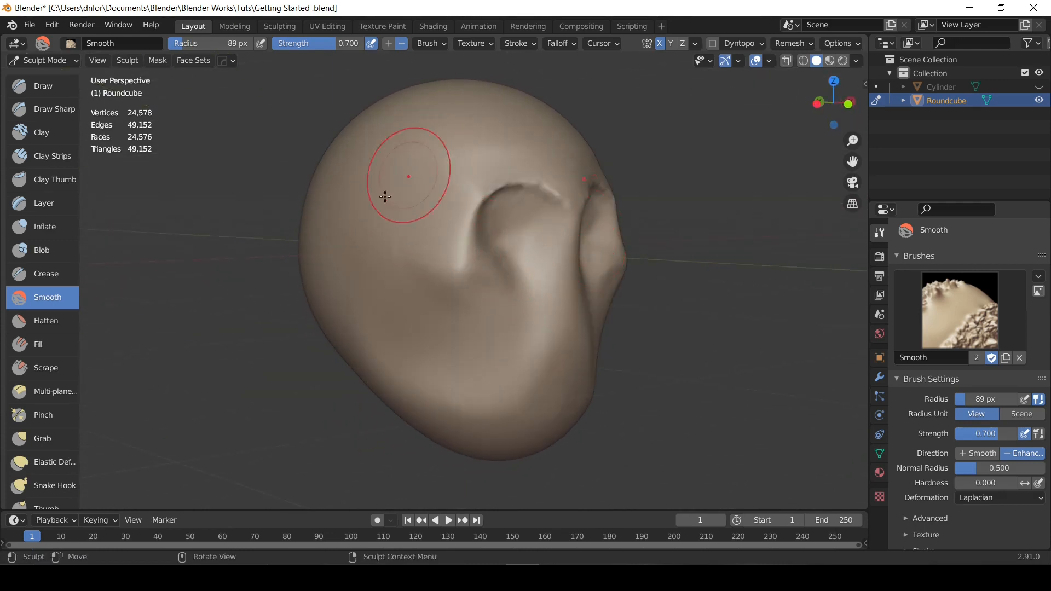
middle_drag(384, 196, 494, 181)
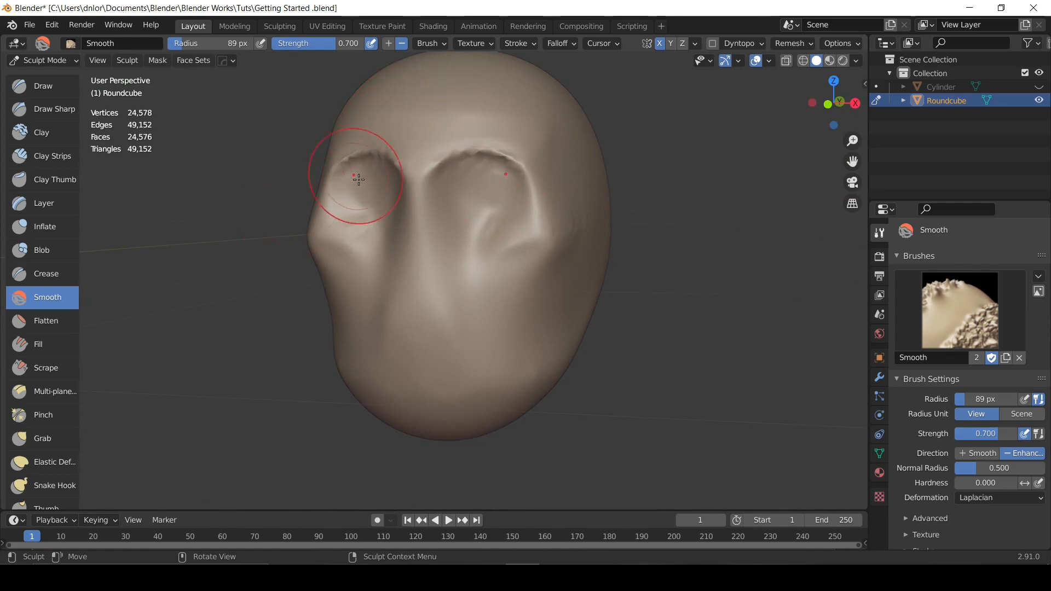
scroll(493, 162, up, 1)
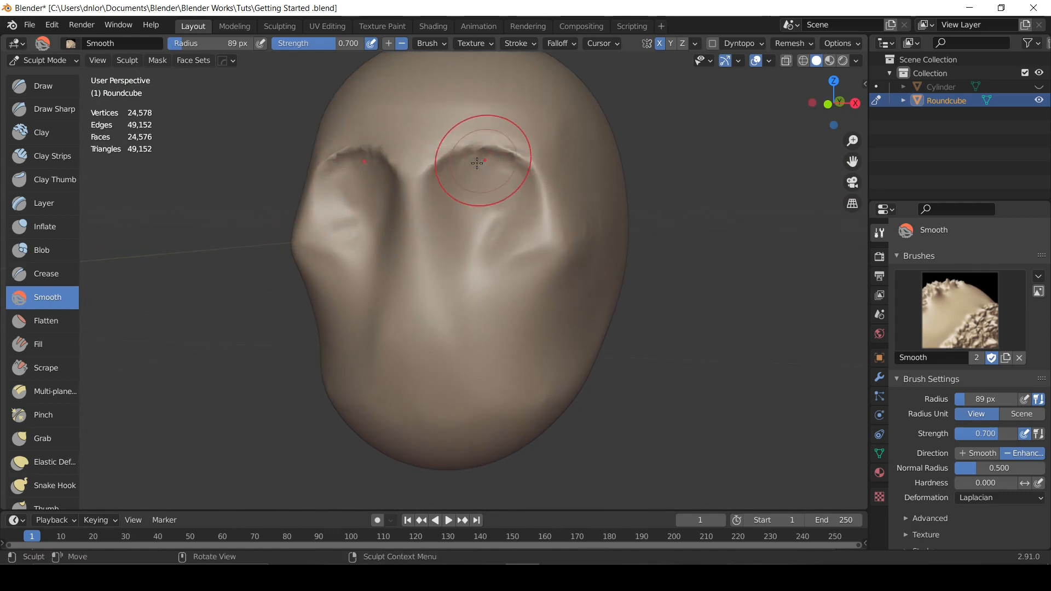
key(shift+f)
click(461, 163)
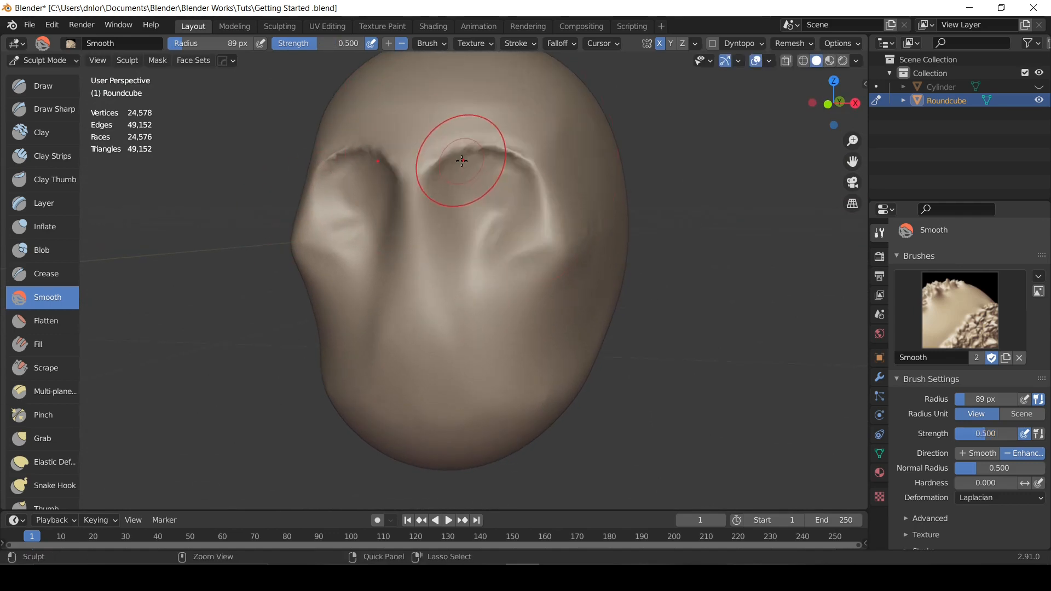
drag(460, 163, 510, 166)
mouse_move(539, 238)
mouse_down()
mouse_move(496, 261)
mouse_move(474, 224)
mouse_move(532, 215)
mouse_up()
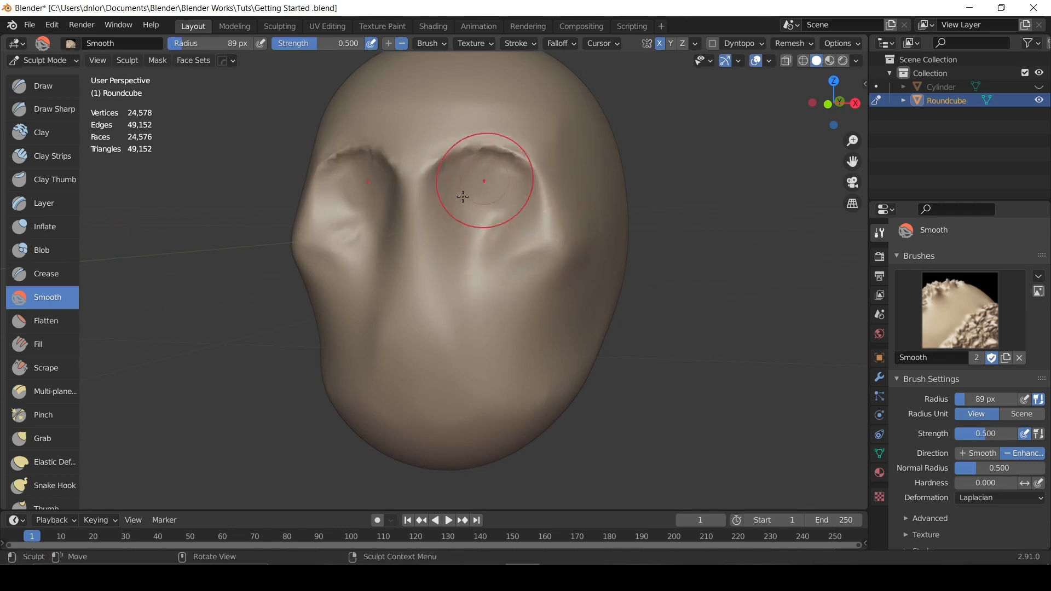
middle_drag(569, 169, 646, 167)
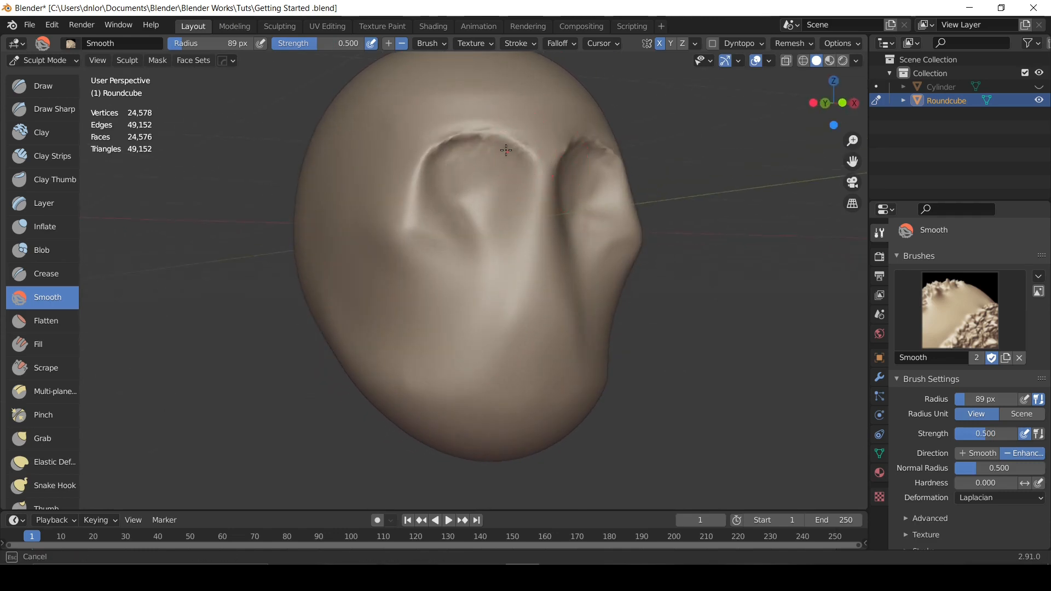
mouse_move(475, 156)
mouse_down()
mouse_move(540, 192)
mouse_move(522, 228)
mouse_up()
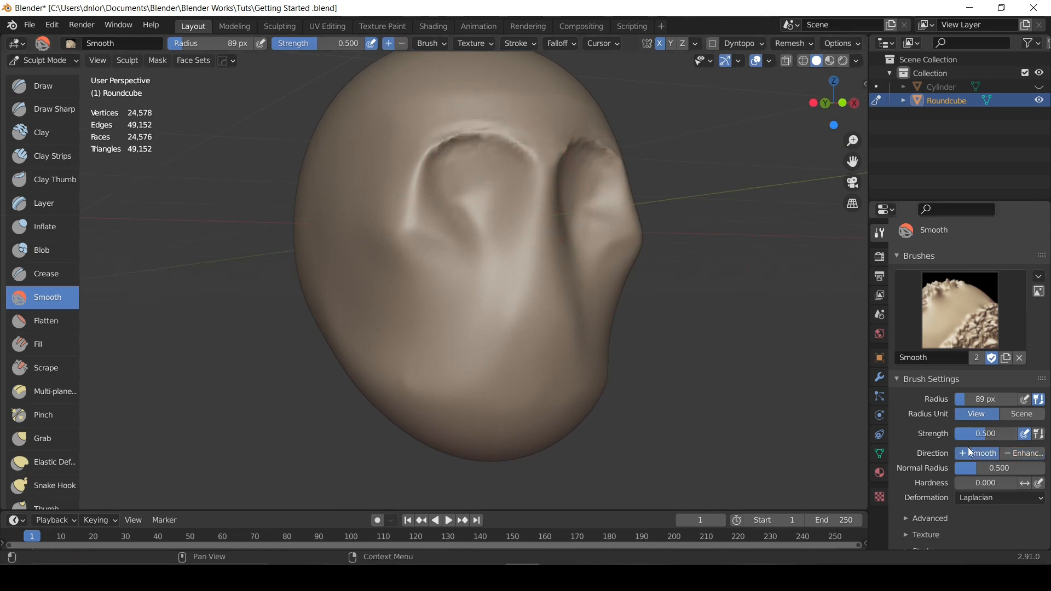
Switch the brush direction back to Smooth and soften the rims and interiors of the eye sockets.
mouse_move(481, 145)
mouse_down()
mouse_move(434, 212)
mouse_move(476, 228)
mouse_up()
mouse_move(476, 229)
middle_down()
mouse_move(458, 188)
mouse_move(438, 197)
mouse_move(565, 137)
middle_up()
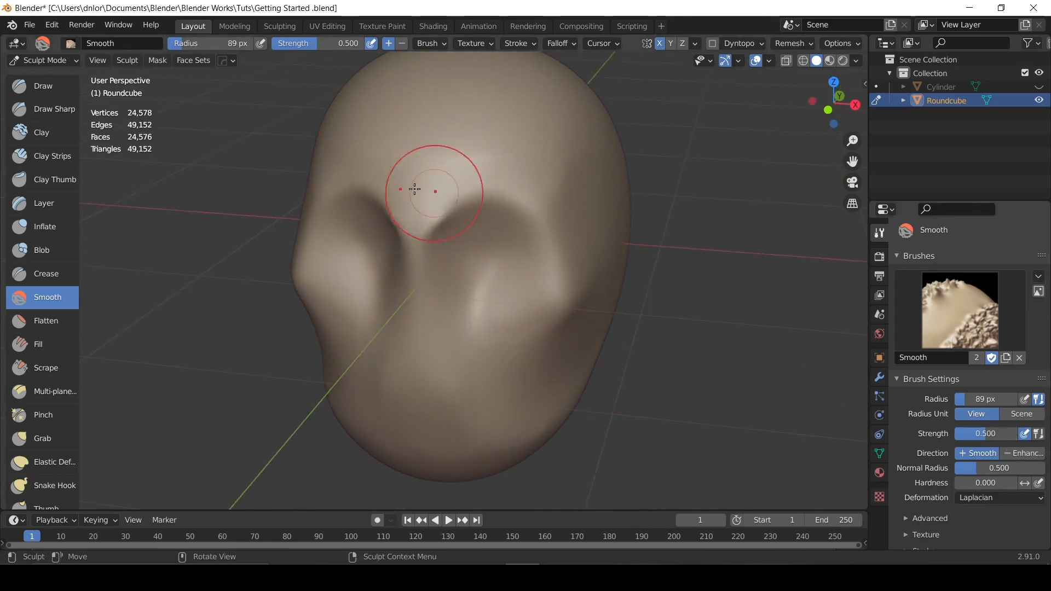
middle_drag(422, 203, 562, 229)
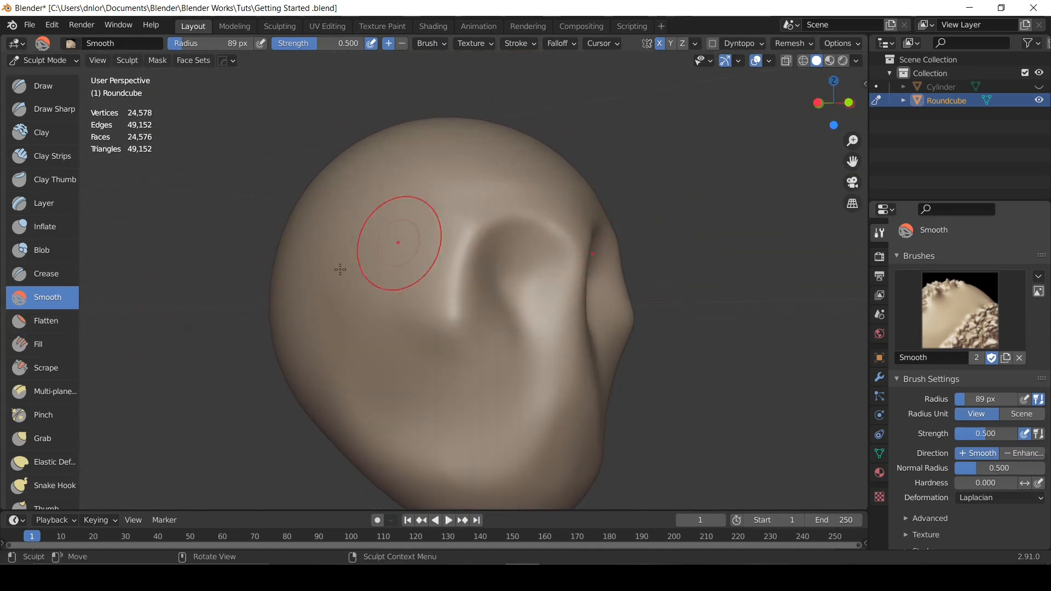
Use the Clay brush at a 100 px radius to build up the inner eye sockets and nose bridge.
key(c)
middle_drag(210, 124, 549, 179)
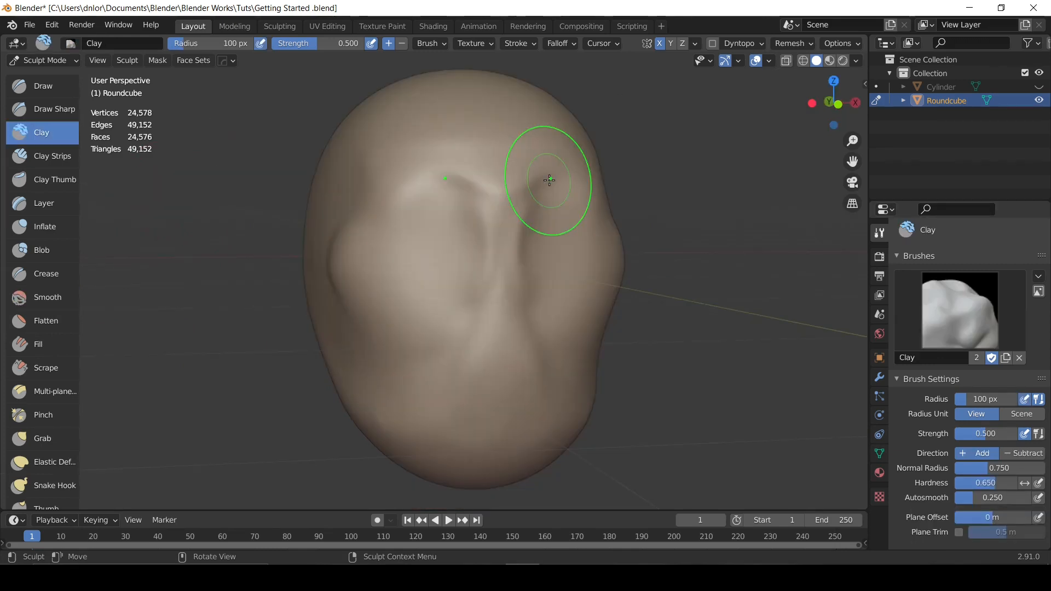
mouse_move(541, 193)
mouse_down()
mouse_move(574, 164)
mouse_move(477, 216)
mouse_up()
mouse_move(429, 164)
middle_down()
mouse_move(481, 176)
mouse_move(474, 214)
mouse_move(514, 172)
mouse_move(495, 206)
mouse_move(400, 207)
mouse_move(432, 217)
mouse_move(425, 234)
middle_up()
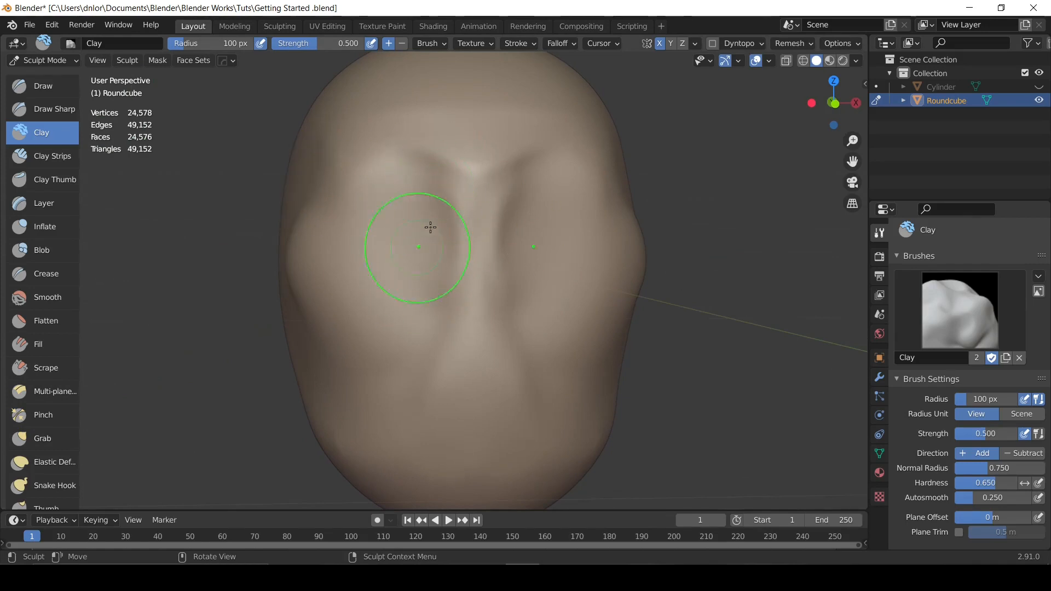
middle_drag(503, 258, 510, 251)
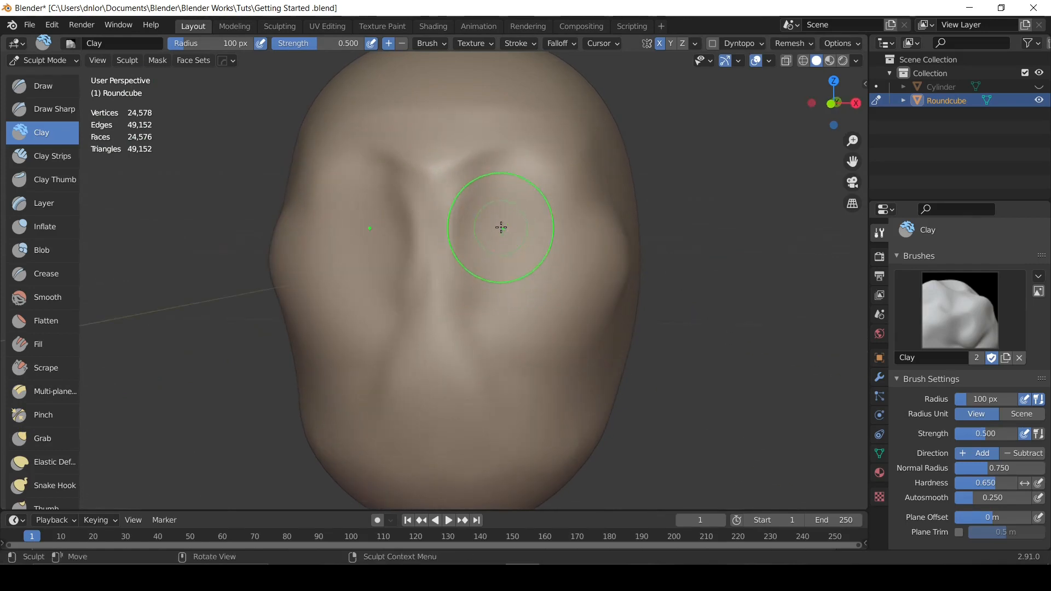
middle_drag(494, 216, 495, 275)
mouse_move(500, 214)
middle_down()
mouse_move(594, 249)
mouse_move(646, 252)
mouse_move(521, 264)
mouse_move(380, 215)
mouse_move(553, 159)
middle_up()
scroll(539, 122, up, 3)
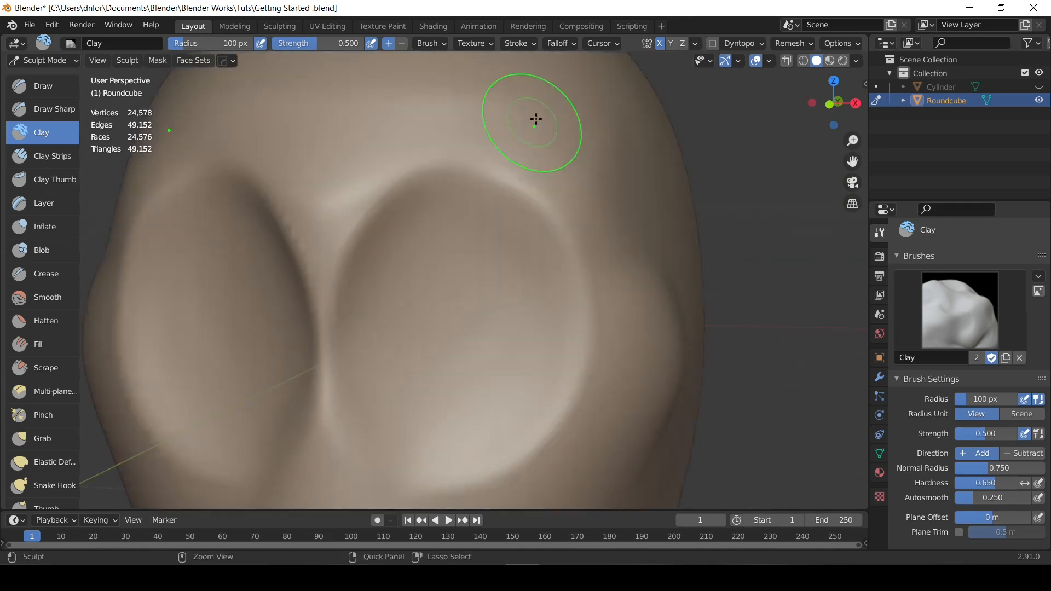
middle_drag(532, 114, 499, 157)
scroll(497, 109, down, 5)
mouse_move(486, 121)
middle_down()
mouse_move(474, 138)
mouse_move(464, 121)
middle_up()
middle_drag(460, 223, 455, 208)
Set the Grab brush radius to 209 px and reshape the cheek below the eye socket and the outer side of the head.
key(g)
key(f)
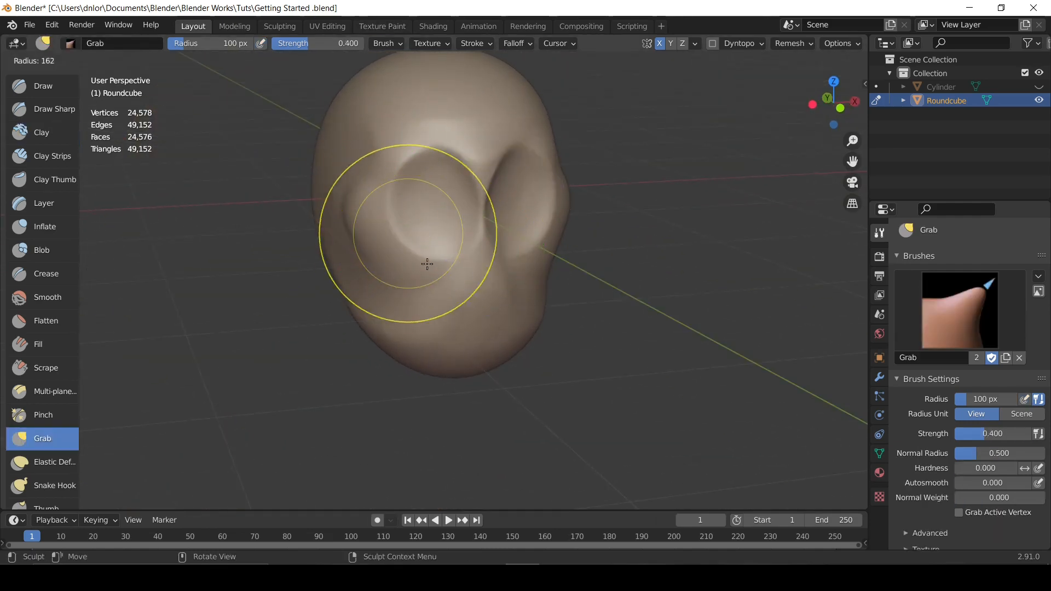
click(495, 246)
drag(420, 249, 406, 270)
drag(411, 264, 403, 264)
drag(350, 227, 363, 224)
Pull the opposite cheek and jaw into shape with the Grab brush and reduce its radius to 114 px.
middle_drag(465, 222, 417, 215)
mouse_move(420, 215)
middle_down()
mouse_move(454, 215)
mouse_move(428, 210)
middle_up()
drag(487, 262, 498, 253)
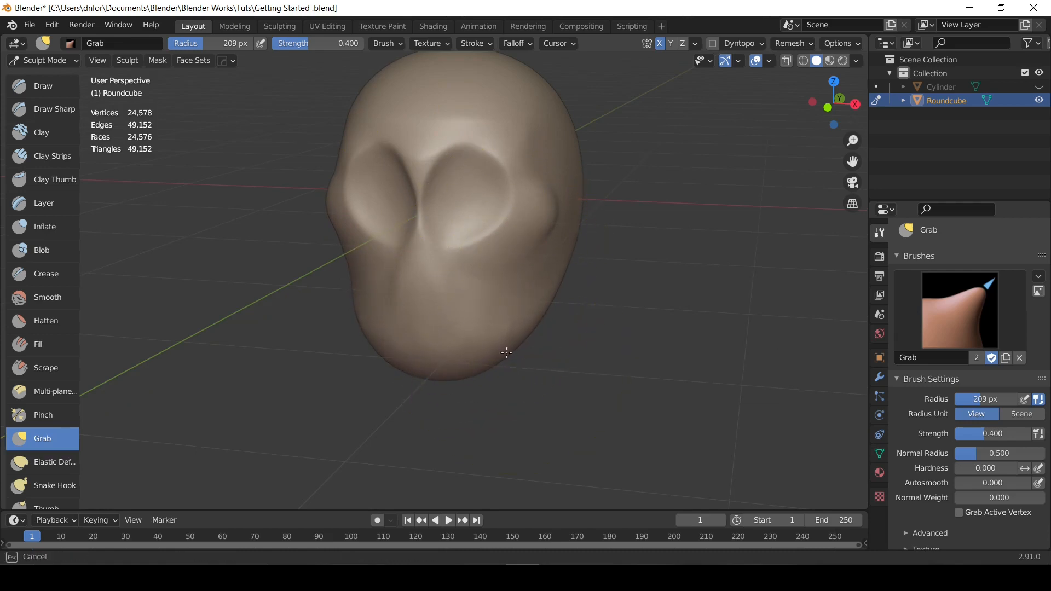
drag(484, 357, 489, 355)
mouse_move(421, 258)
middle_down()
mouse_move(446, 234)
mouse_move(476, 234)
mouse_move(471, 216)
middle_up()
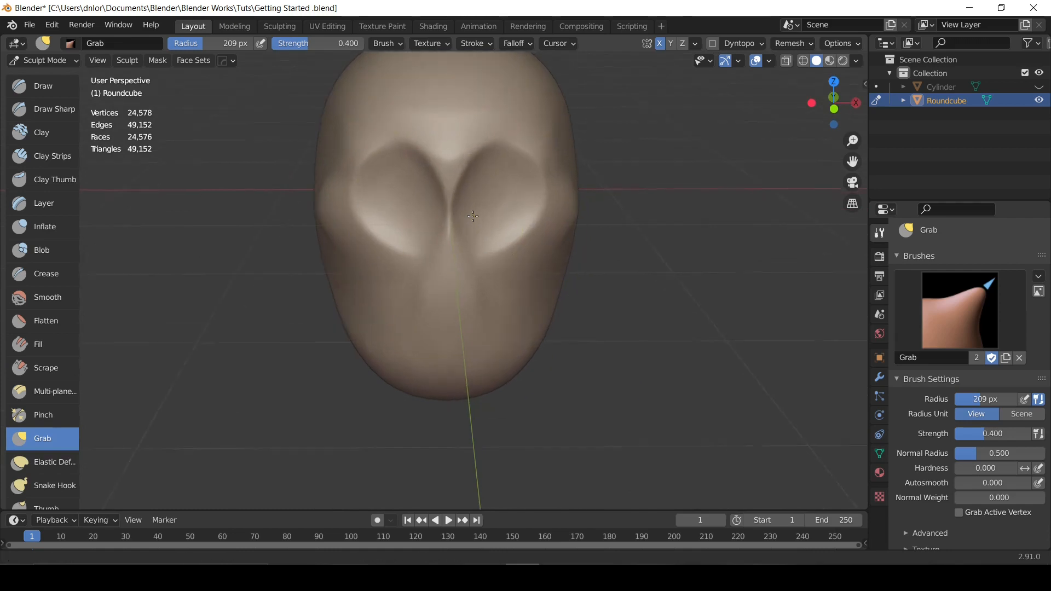
key(f)
click(369, 216)
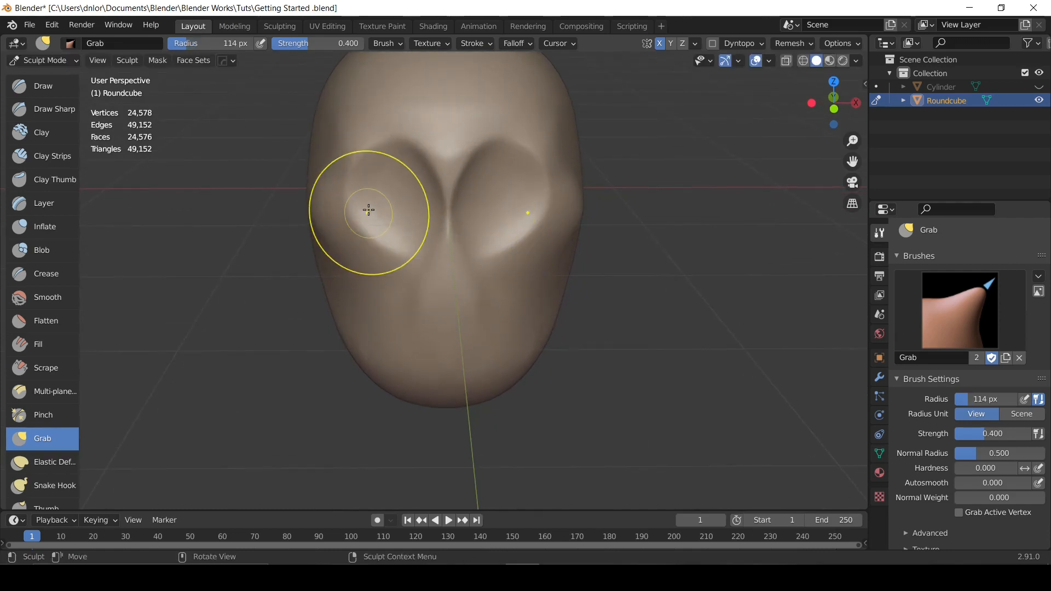
middle_drag(369, 212, 318, 55)
Set the Scrape brush radius to 153 px and flatten the lower eye socket rims, the cheeks and the outer sides of the face.
click(36, 368)
middle_drag(249, 229, 496, 200)
key(f)
click(505, 212)
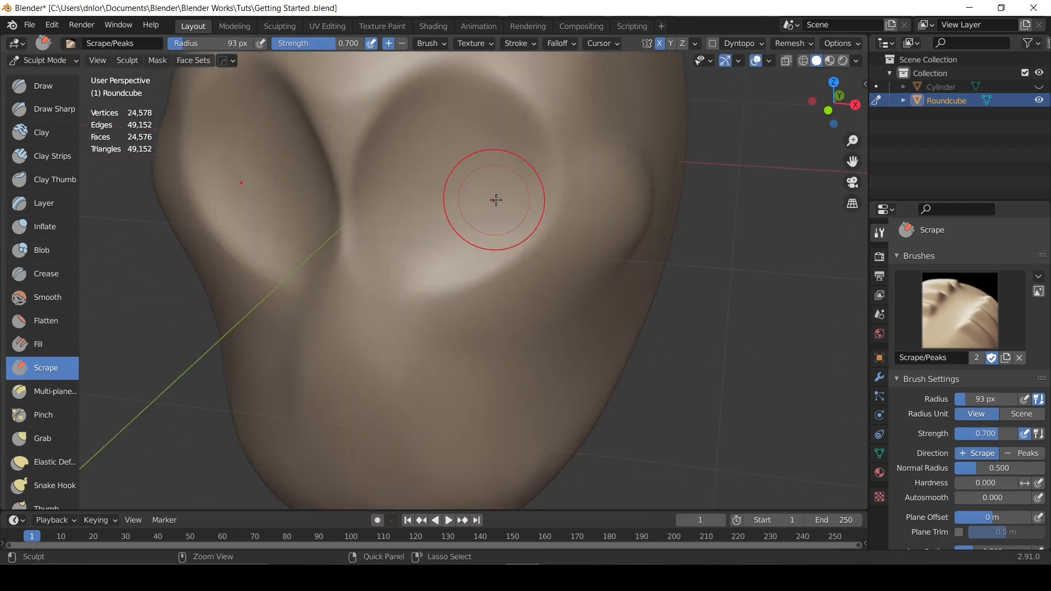
key(f)
click(532, 219)
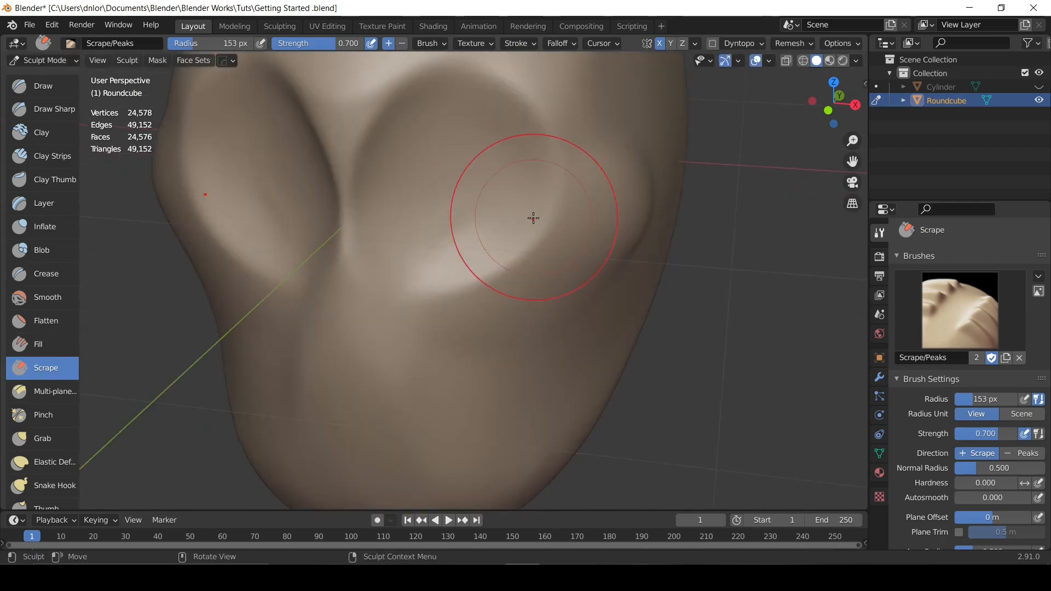
drag(461, 268, 463, 264)
mouse_move(463, 257)
middle_down()
mouse_move(465, 285)
mouse_move(489, 204)
middle_up()
drag(481, 211, 502, 254)
drag(520, 266, 546, 273)
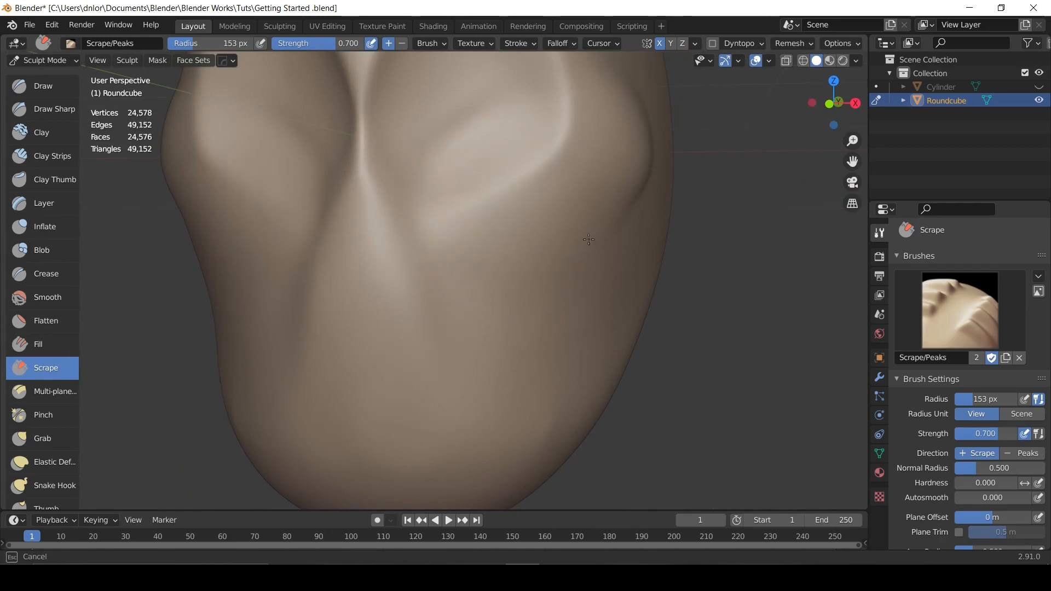
drag(630, 191, 651, 110)
mouse_move(639, 178)
middle_down()
mouse_move(574, 211)
mouse_move(486, 169)
mouse_move(491, 184)
middle_up()
Set the Clay brush radius to 127 px and build up the interiors of the eye sockets.
key(c)
key(f)
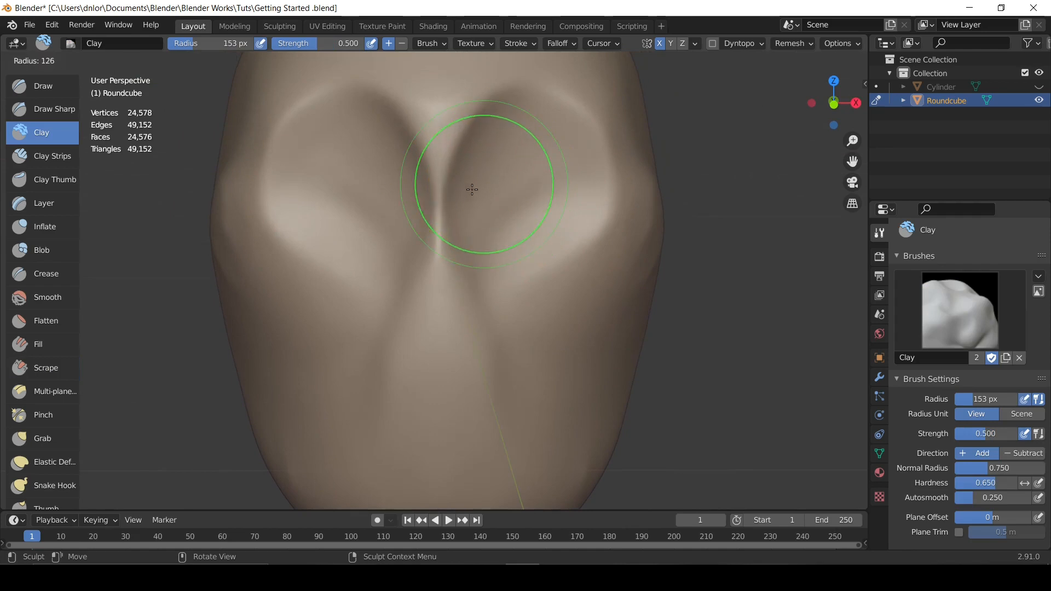
click(471, 189)
mouse_move(480, 182)
mouse_down()
mouse_move(528, 213)
mouse_move(500, 168)
mouse_move(526, 180)
mouse_move(490, 183)
mouse_move(527, 227)
mouse_move(536, 178)
mouse_move(526, 162)
mouse_move(573, 203)
mouse_up()
Set the Clay brush radius to 104 px and build up curved cheekbone ridges under and outside the eye sockets.
key(p)
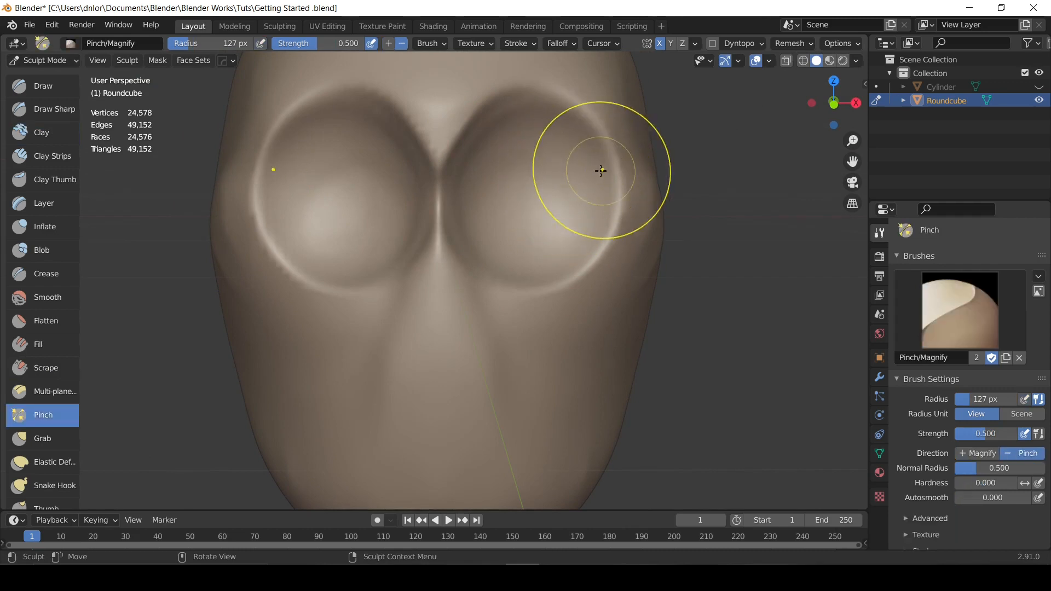
mouse_move(606, 169)
middle_down()
mouse_move(602, 181)
mouse_move(615, 181)
middle_up()
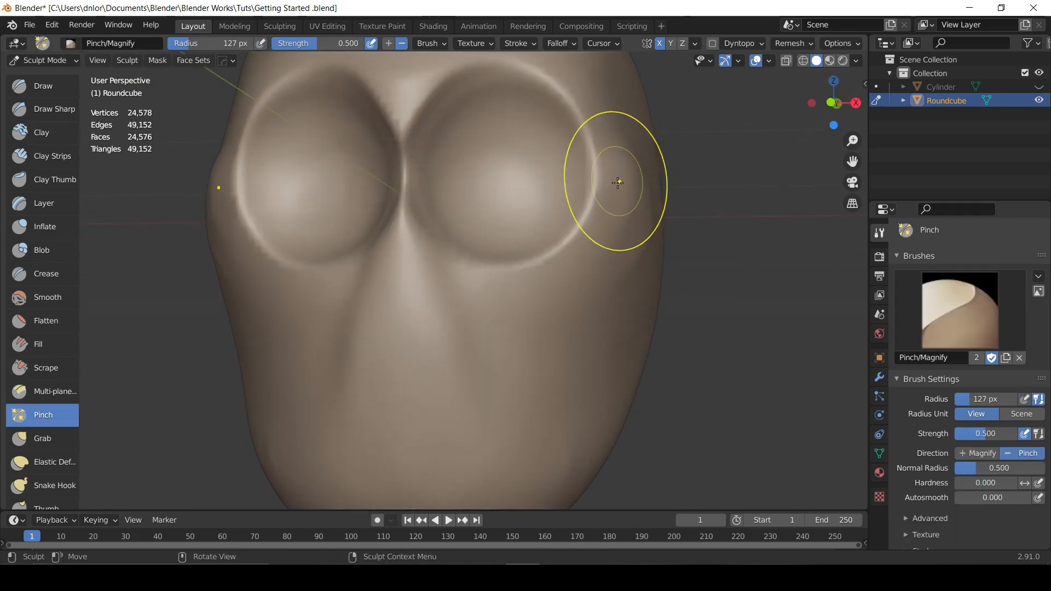
key(c)
key(f)
click(577, 197)
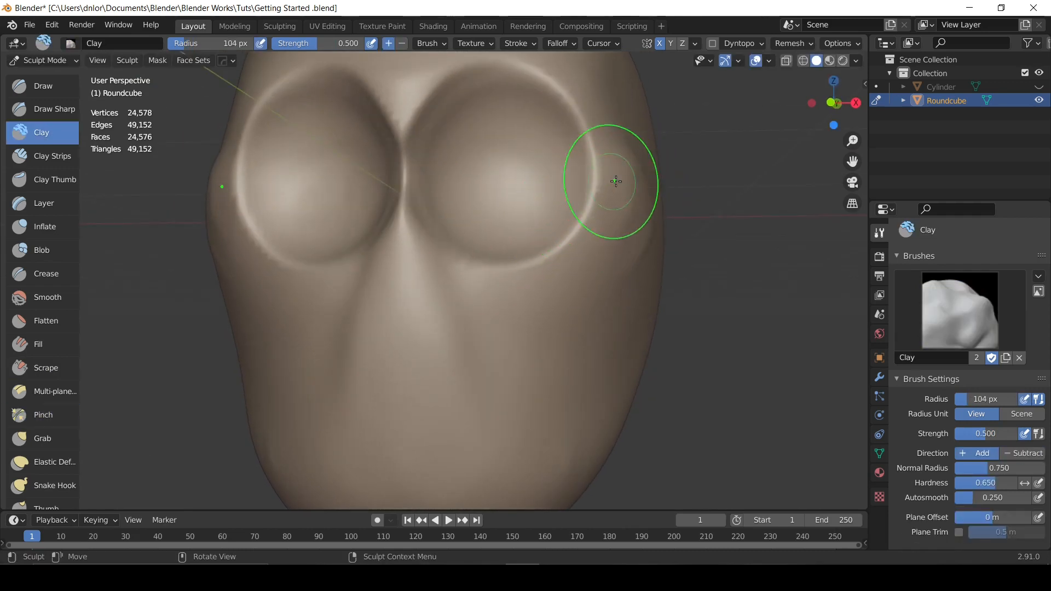
mouse_move(614, 180)
mouse_down()
mouse_move(556, 263)
mouse_move(518, 279)
mouse_up()
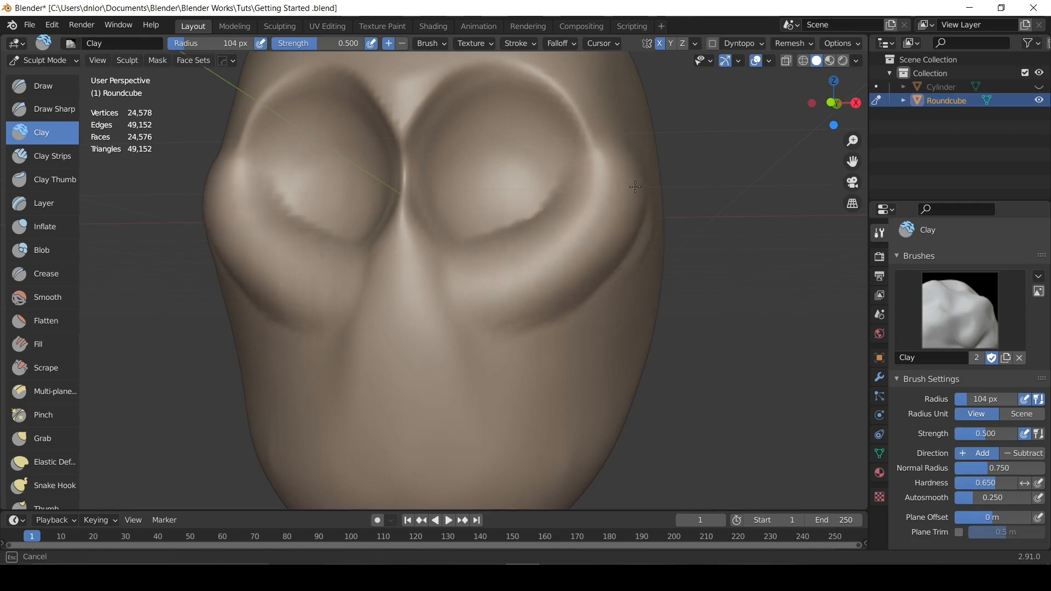
drag(635, 186, 534, 305)
mouse_move(582, 244)
middle_down()
mouse_move(573, 262)
mouse_move(552, 258)
mouse_move(562, 240)
middle_up()
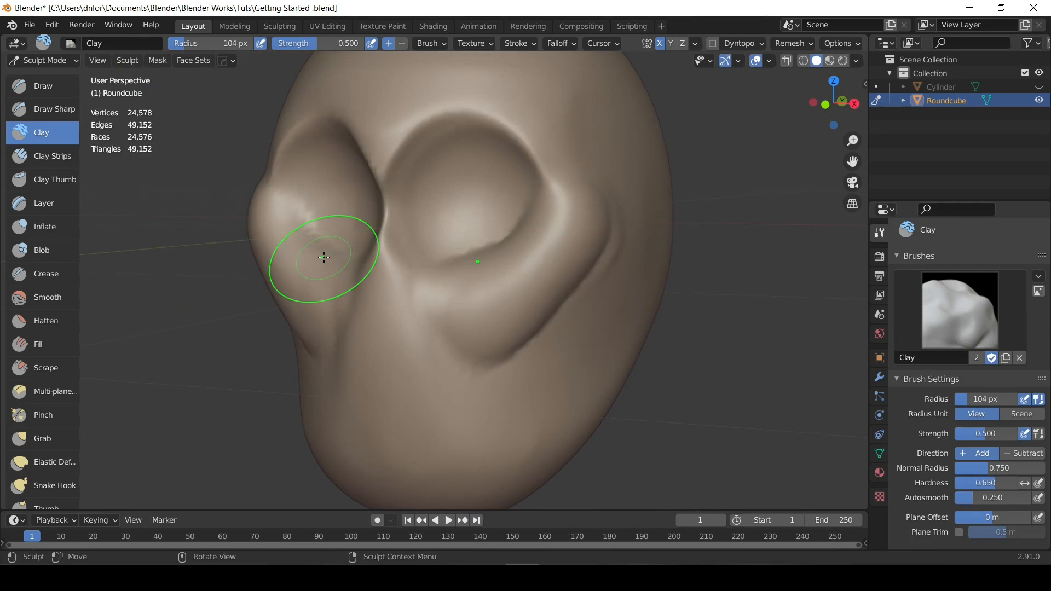
Set the Pinch brush radius to 101 px and sharpen the lower and outer eye socket rims along the cheekbones.
key(p)
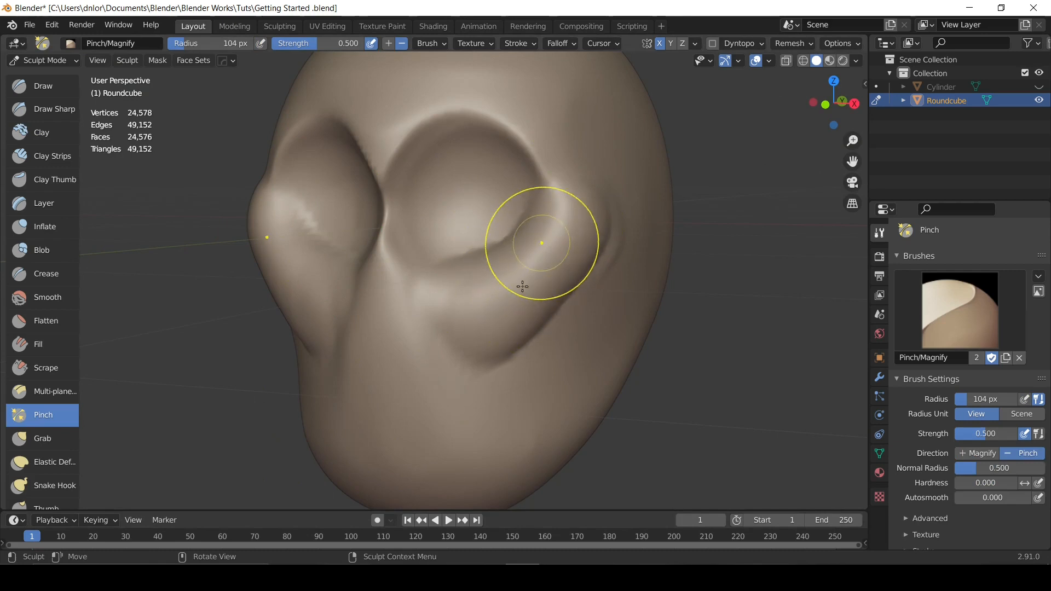
key(f)
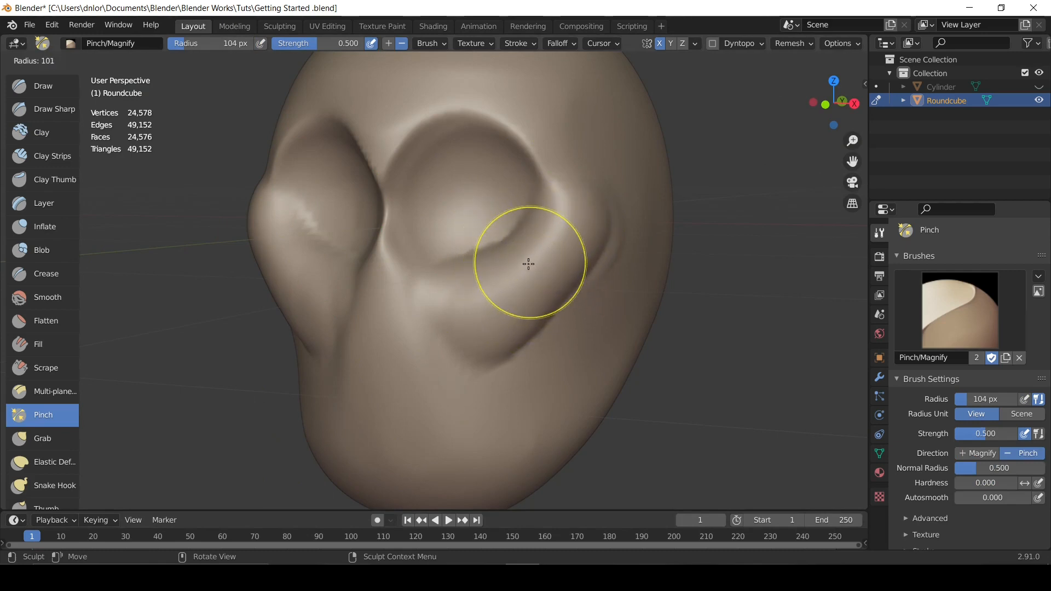
click(528, 261)
middle_drag(473, 224, 549, 222)
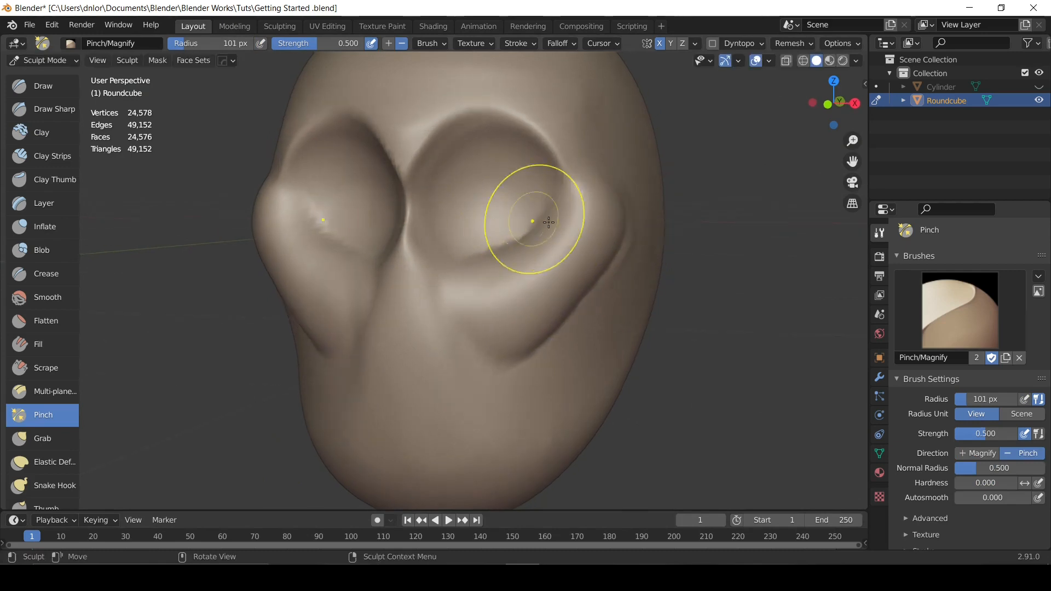
mouse_move(570, 246)
mouse_down()
mouse_move(530, 286)
mouse_move(516, 284)
mouse_move(586, 219)
mouse_up()
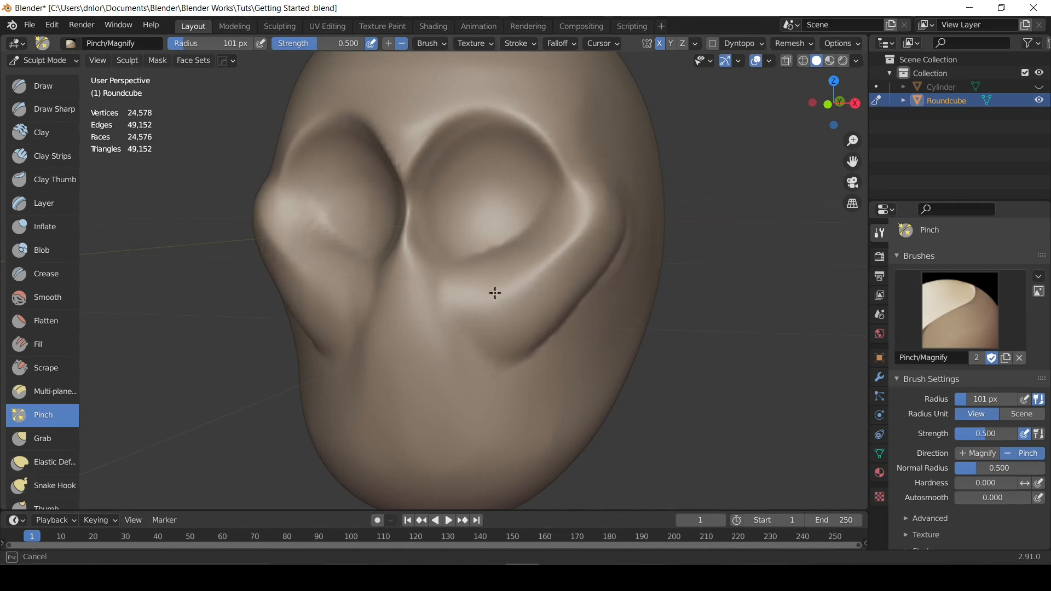
Pinch the outer end of the cheekbone ridges on the sides of the head.
mouse_move(553, 282)
middle_down()
mouse_move(484, 274)
mouse_move(493, 257)
mouse_move(441, 223)
mouse_move(463, 208)
middle_up()
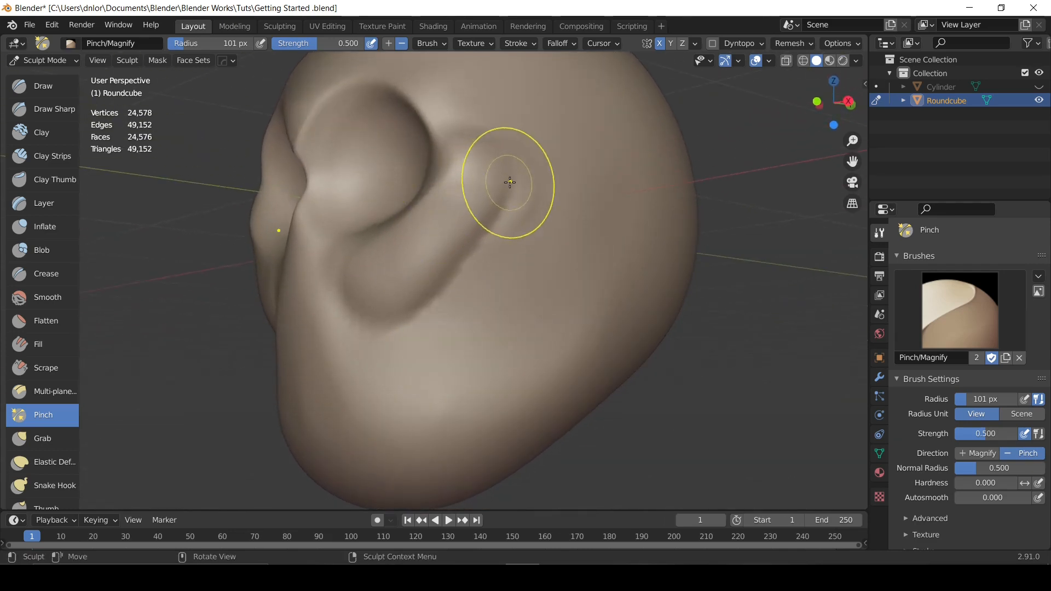
mouse_move(509, 182)
mouse_down()
mouse_move(431, 277)
mouse_move(483, 211)
mouse_move(391, 292)
mouse_move(449, 230)
mouse_move(383, 298)
mouse_move(514, 164)
mouse_up()
mouse_move(446, 241)
middle_down()
mouse_move(516, 234)
mouse_move(584, 264)
mouse_move(654, 200)
mouse_move(573, 268)
middle_up()
mouse_move(429, 265)
middle_down()
mouse_move(554, 232)
mouse_move(556, 202)
mouse_move(523, 220)
mouse_move(544, 223)
mouse_move(457, 228)
mouse_move(441, 211)
middle_up()
ctrl+middle_drag(325, 179, 300, 223)
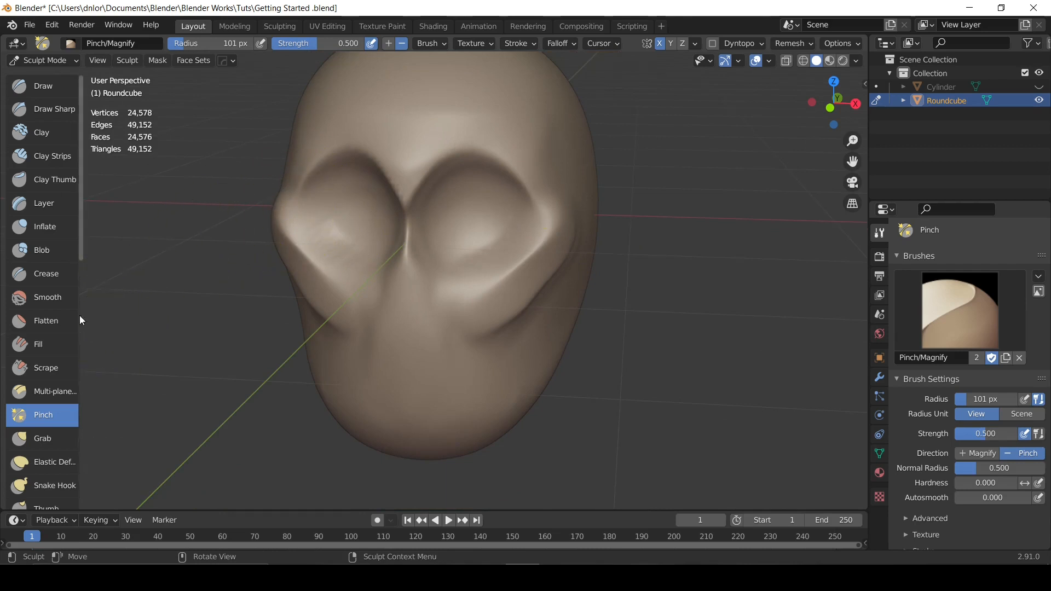
Set the Scrape brush radius to 77 px and flatten the outer eye socket corners and the cheekbone ridges.
click(46, 368)
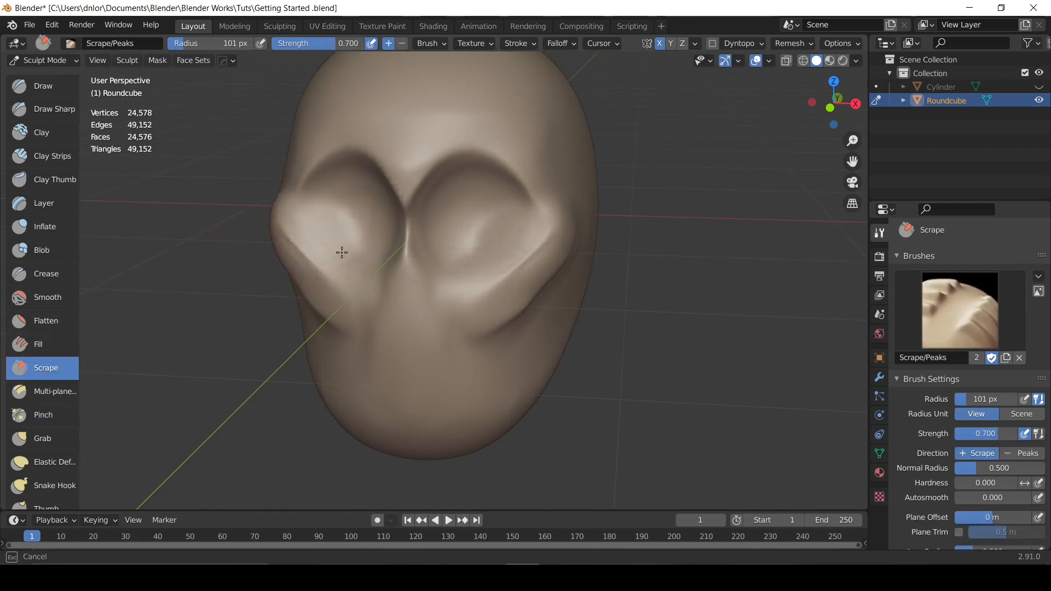
key(f)
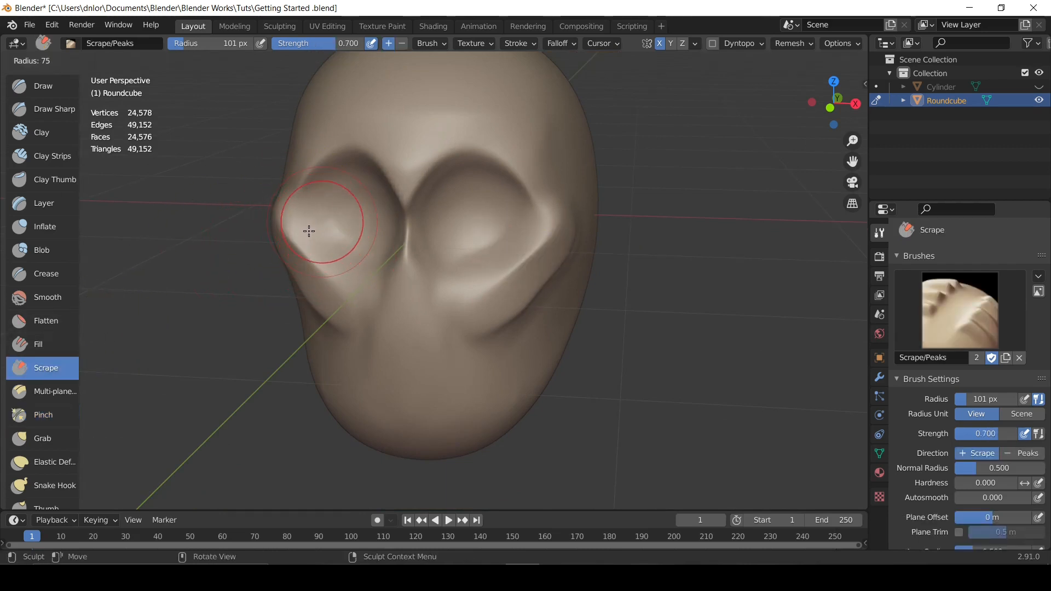
click(301, 231)
mouse_move(296, 225)
mouse_down()
mouse_move(323, 263)
mouse_move(302, 242)
mouse_move(315, 249)
mouse_up()
mouse_move(314, 249)
middle_down()
mouse_move(398, 248)
mouse_move(428, 225)
middle_up()
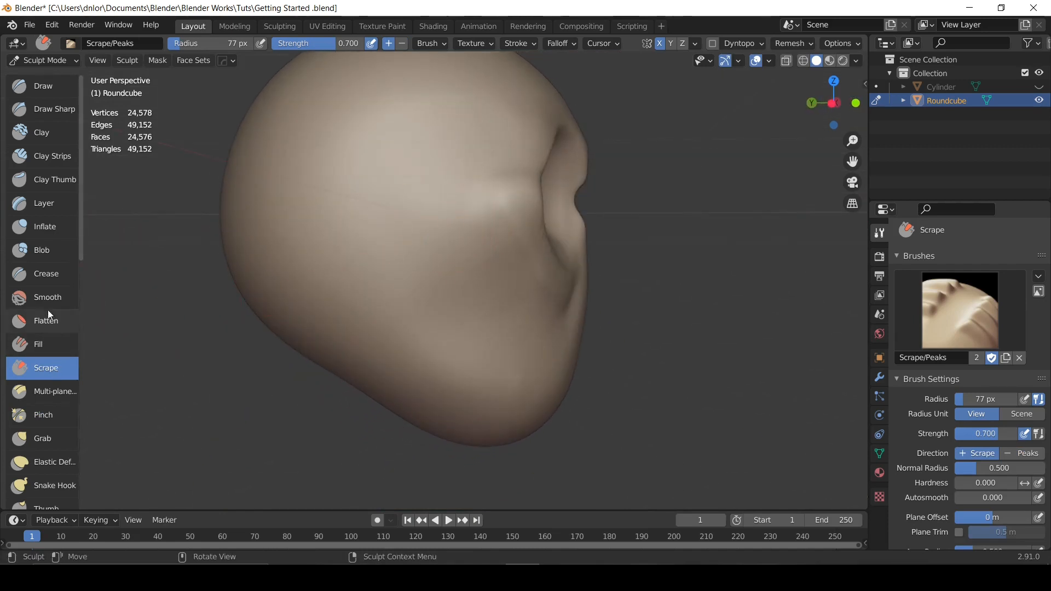
mouse_move(179, 271)
middle_down()
mouse_move(515, 224)
mouse_move(504, 211)
mouse_move(517, 207)
middle_up()
mouse_move(517, 206)
mouse_down()
mouse_move(516, 255)
mouse_move(482, 260)
mouse_up()
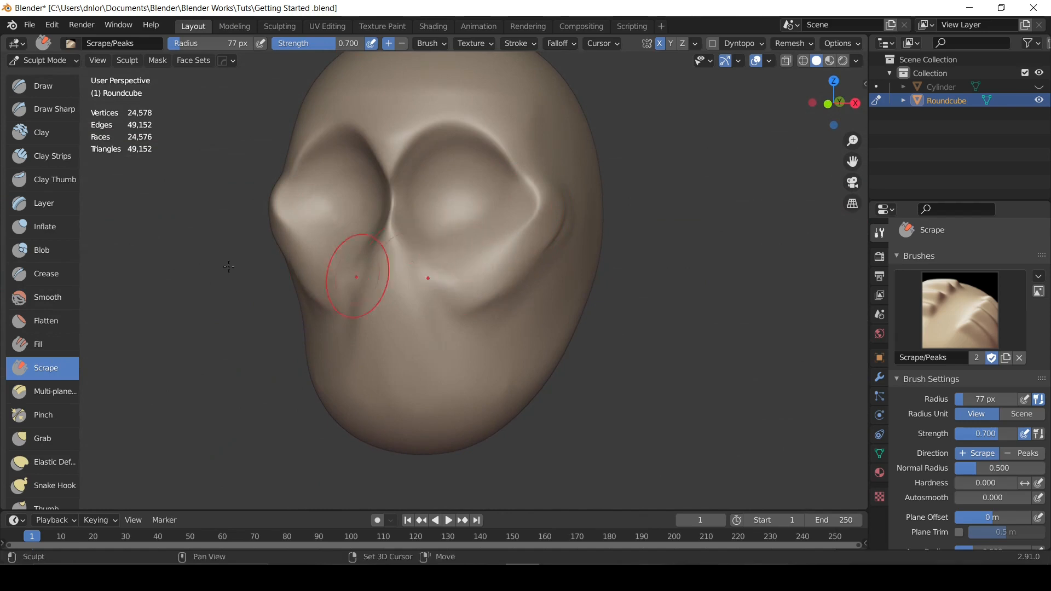
Try flattening the cheekbone ridges with the Scrape brush at 157 px and 144 px radii, and undo the last stroke.
key(f)
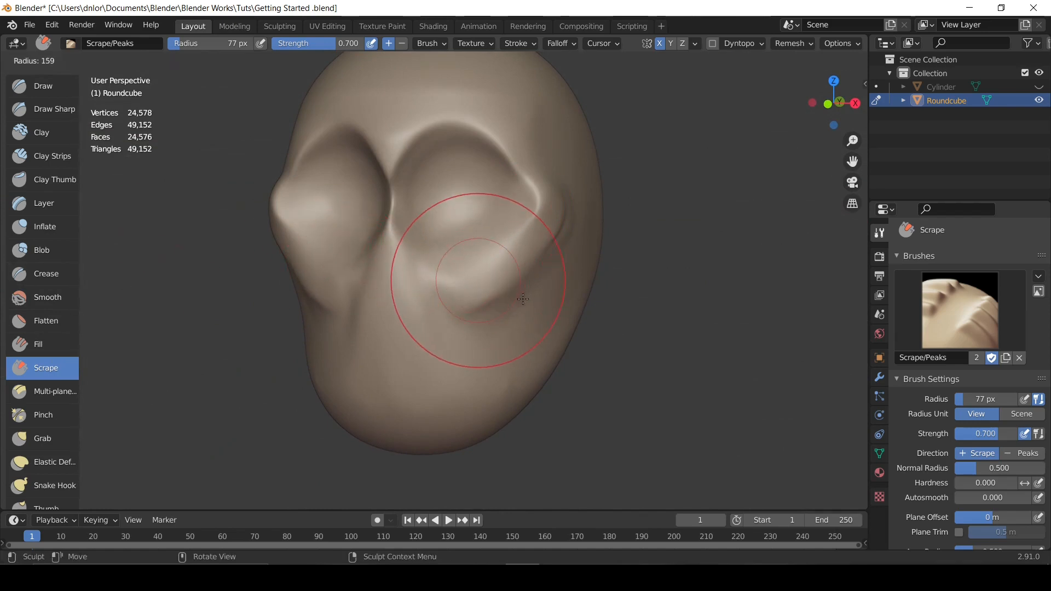
click(564, 280)
middle_drag(496, 304, 445, 253)
key(f)
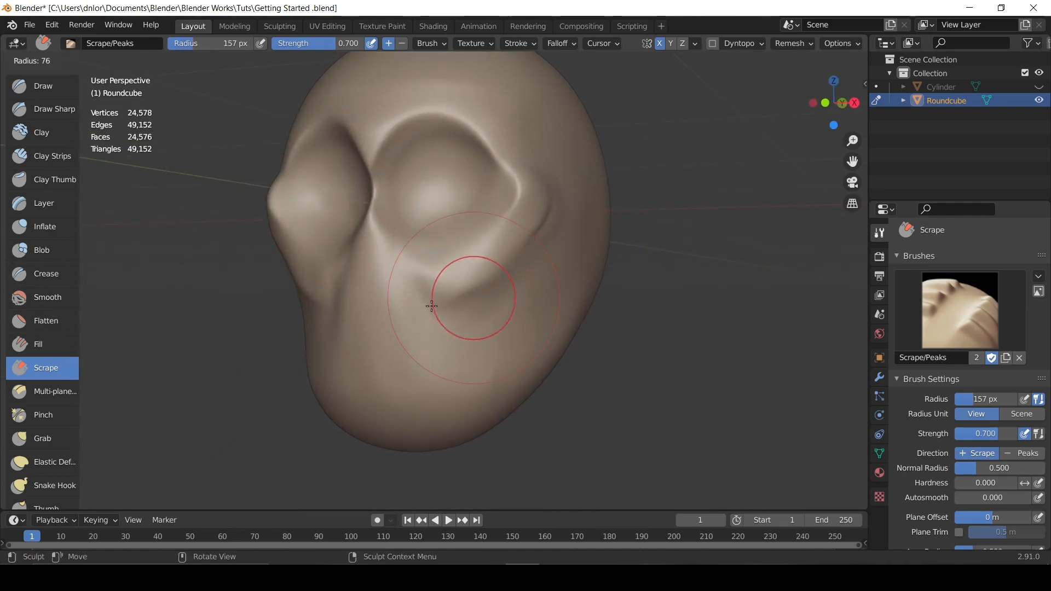
click(467, 295)
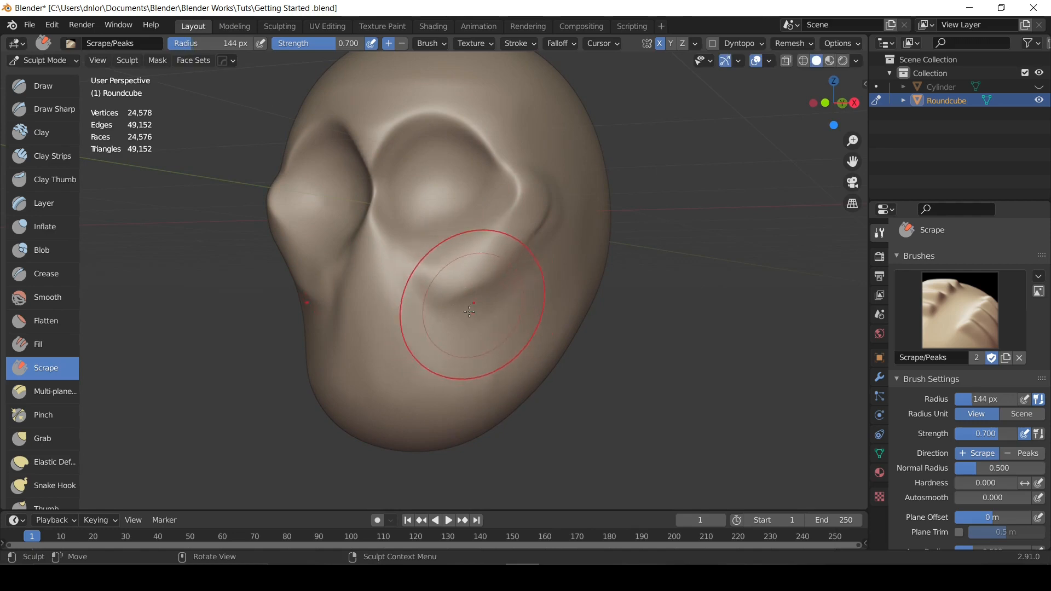
key(ctrl+z)
Set the Pinch brush radius to 141 px and sharpen the cheekbone ridges below and beside the eye sockets.
click(44, 414)
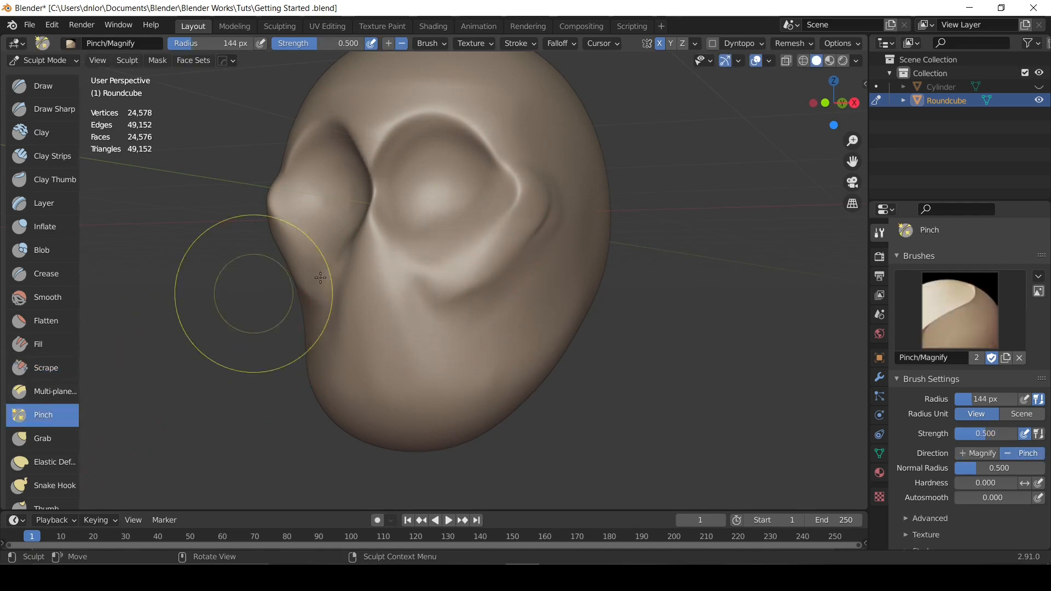
key(f)
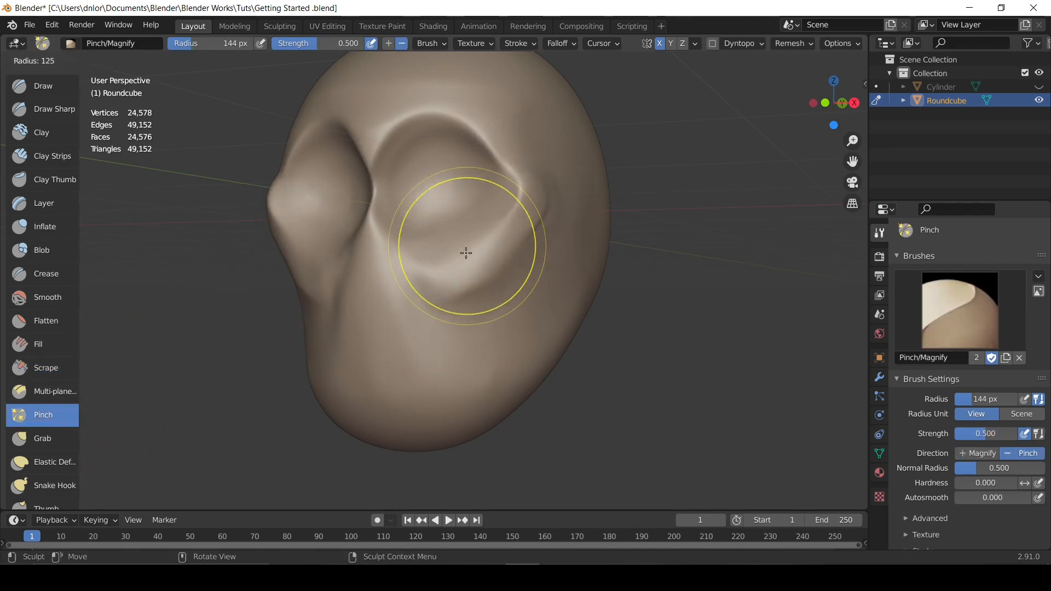
click(465, 249)
mouse_move(531, 211)
middle_down()
mouse_move(483, 257)
mouse_move(520, 246)
mouse_move(491, 241)
mouse_move(501, 235)
mouse_move(498, 169)
mouse_move(507, 191)
mouse_move(375, 186)
middle_up()
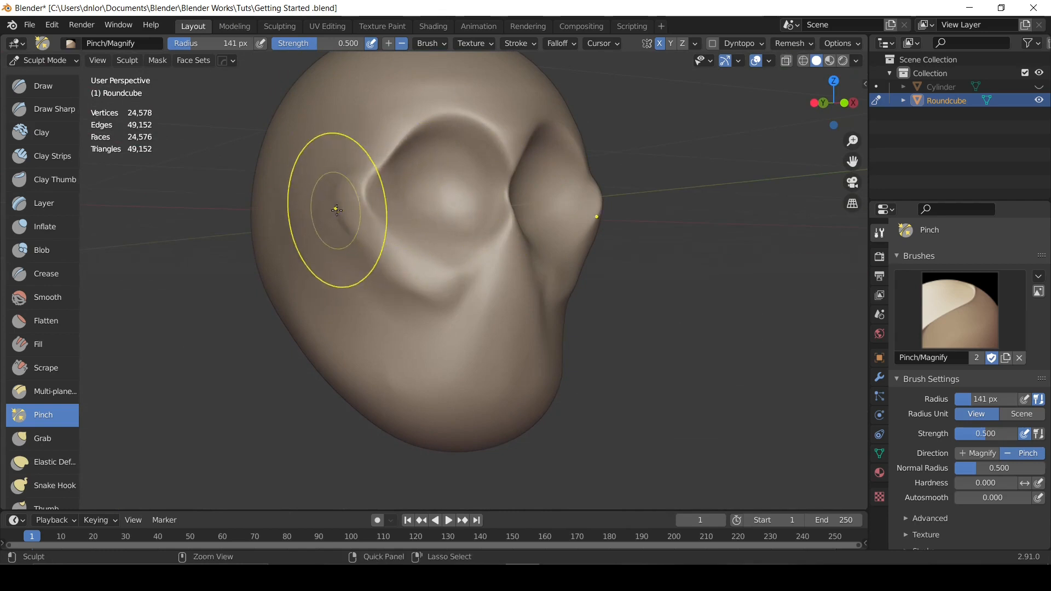
mouse_move(472, 195)
middle_down()
mouse_move(352, 304)
mouse_move(332, 256)
middle_up()
drag(282, 219, 362, 295)
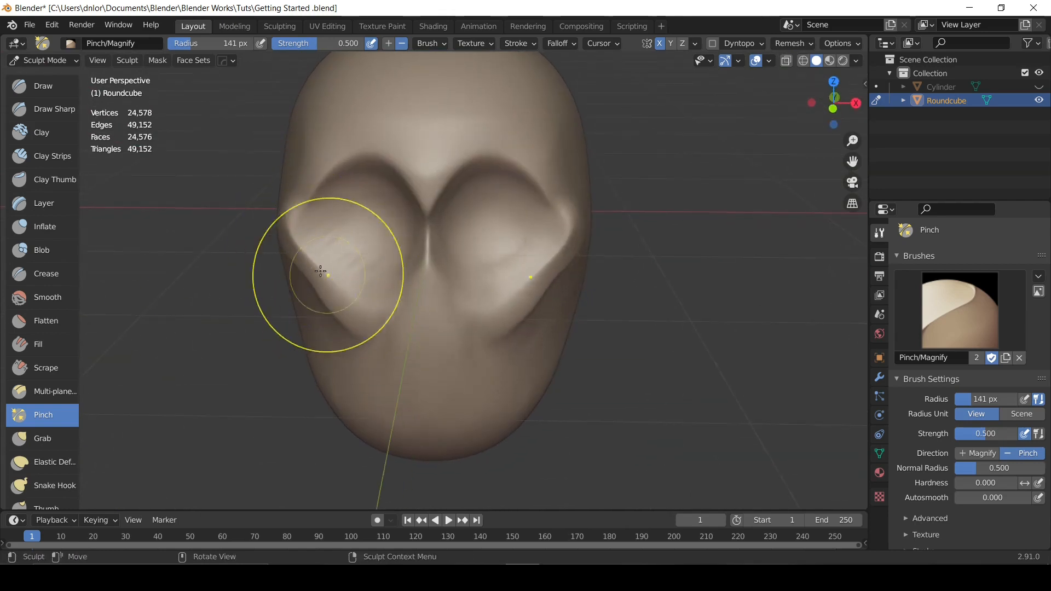
middle_drag(342, 304, 456, 252)
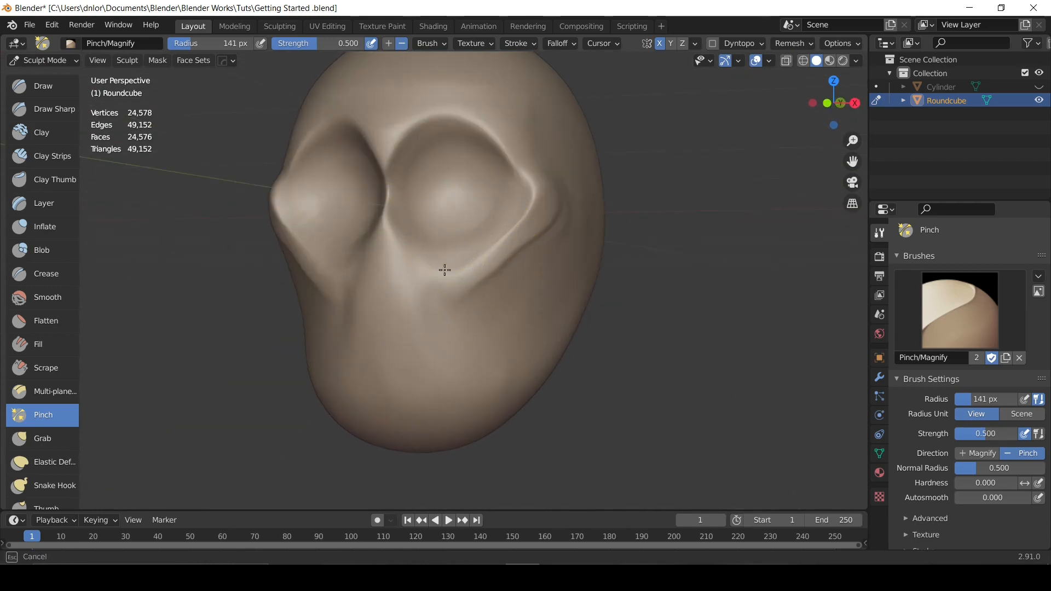
drag(444, 270, 541, 215)
mouse_move(498, 252)
middle_down()
mouse_move(526, 241)
mouse_move(499, 228)
mouse_move(447, 251)
mouse_move(457, 249)
middle_up()
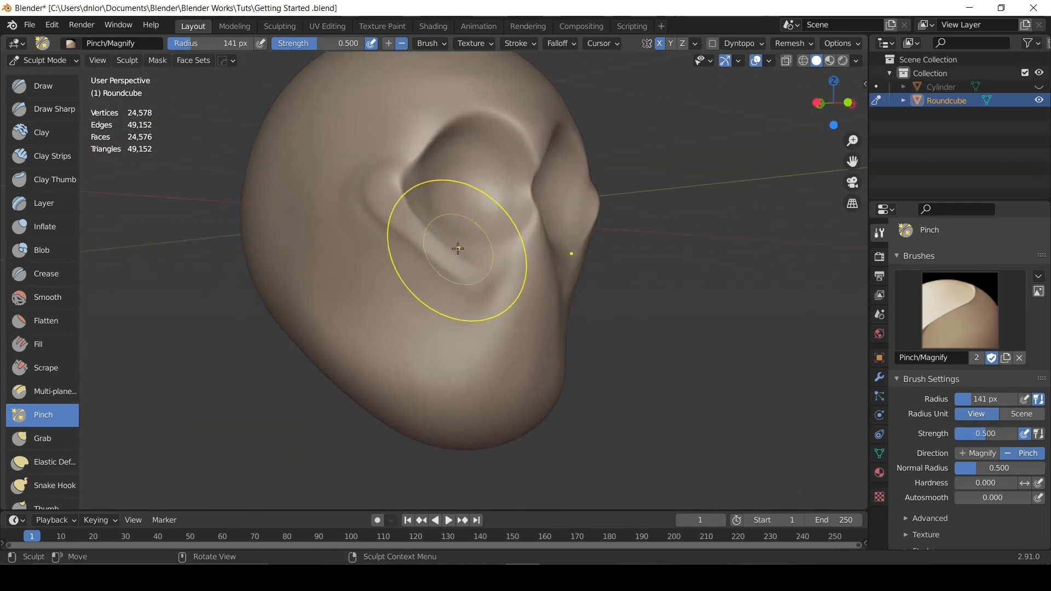
mouse_move(345, 189)
middle_down()
mouse_move(418, 211)
mouse_move(586, 211)
mouse_move(443, 272)
mouse_move(558, 228)
mouse_move(335, 205)
middle_up()
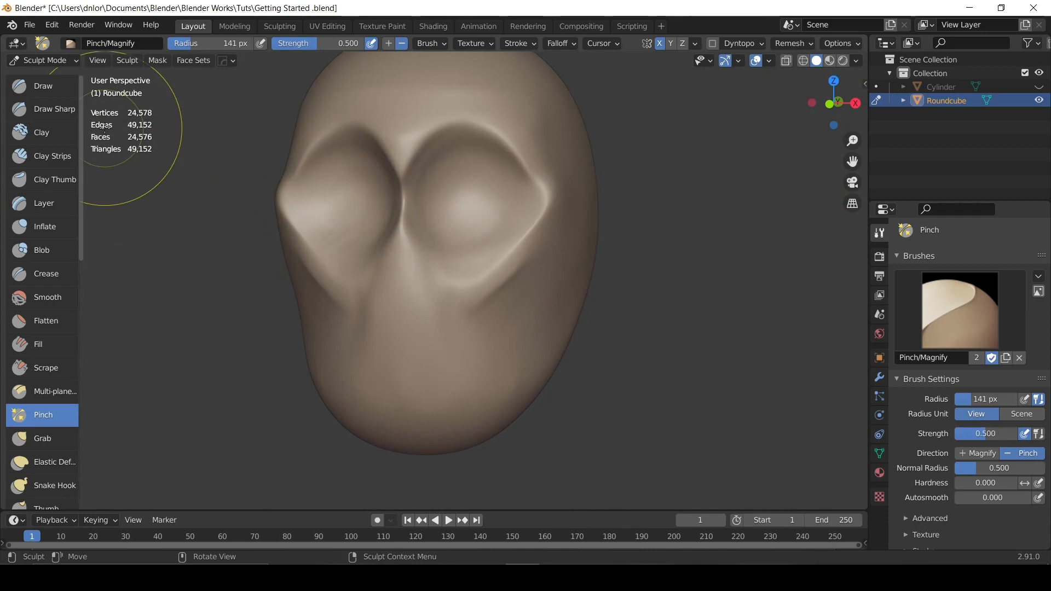
Work over the eye sockets and temples with the Draw brush at 71 px and 109 px radii.
click(75, 91)
middle_drag(405, 202, 434, 197)
key(f)
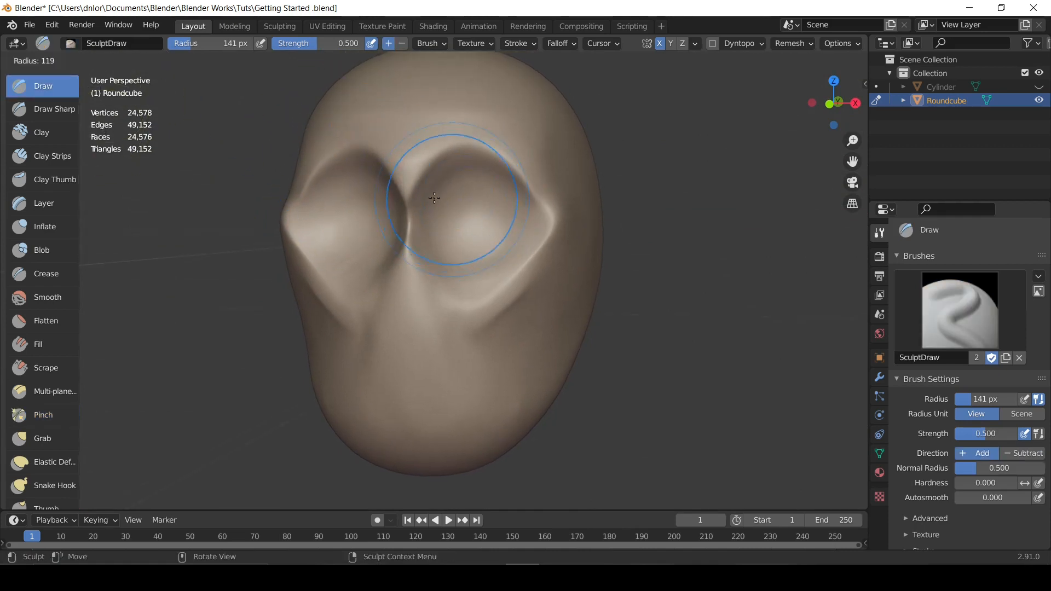
click(430, 193)
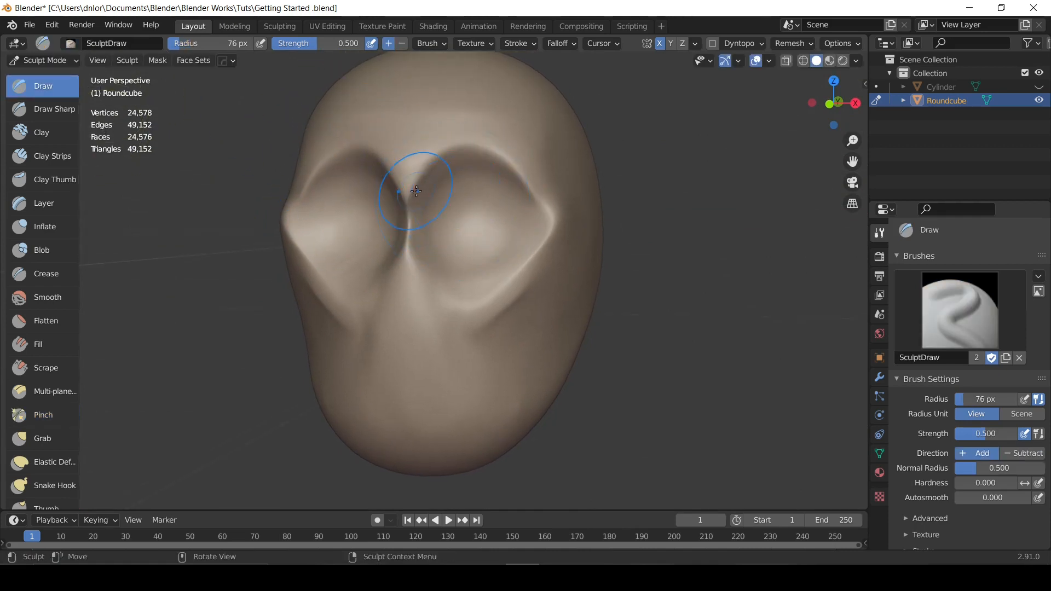
mouse_move(430, 192)
middle_down()
mouse_move(509, 218)
mouse_move(468, 222)
middle_up()
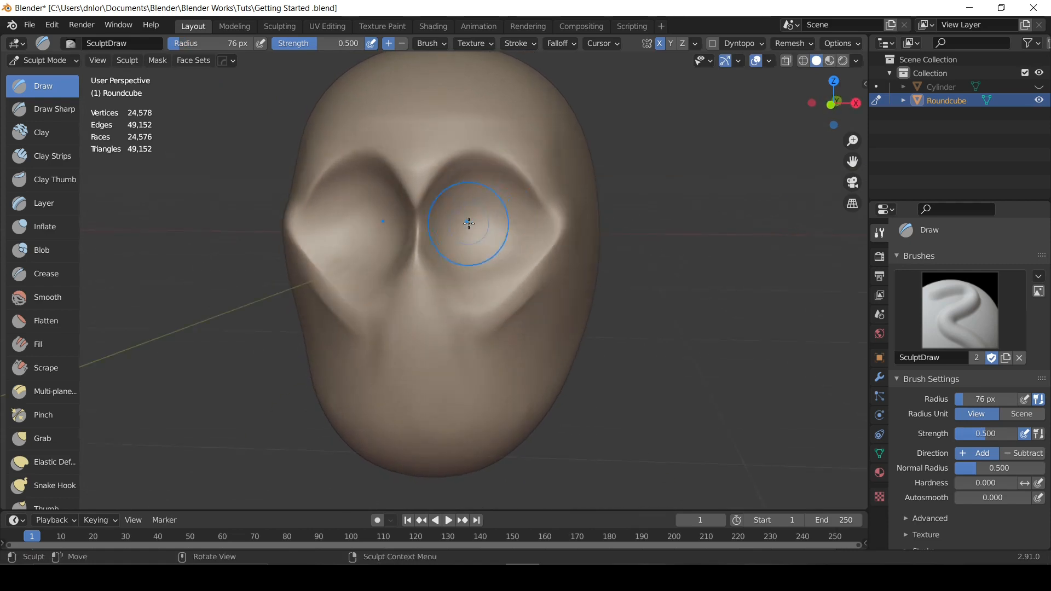
key(f)
click(466, 220)
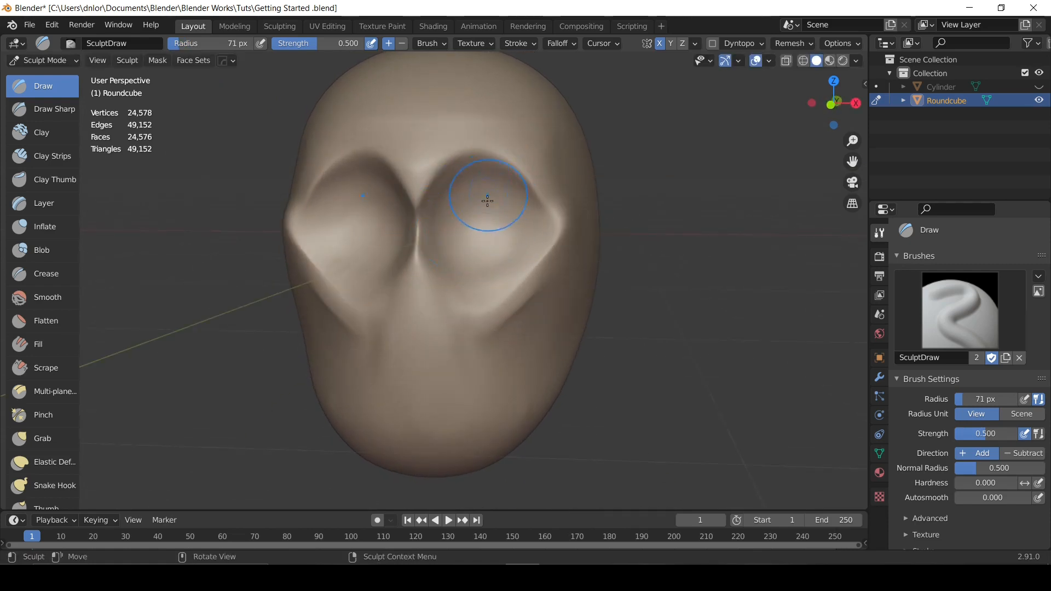
mouse_move(474, 258)
middle_down()
mouse_move(420, 246)
mouse_move(435, 192)
mouse_move(454, 181)
mouse_move(340, 213)
mouse_move(462, 179)
middle_up()
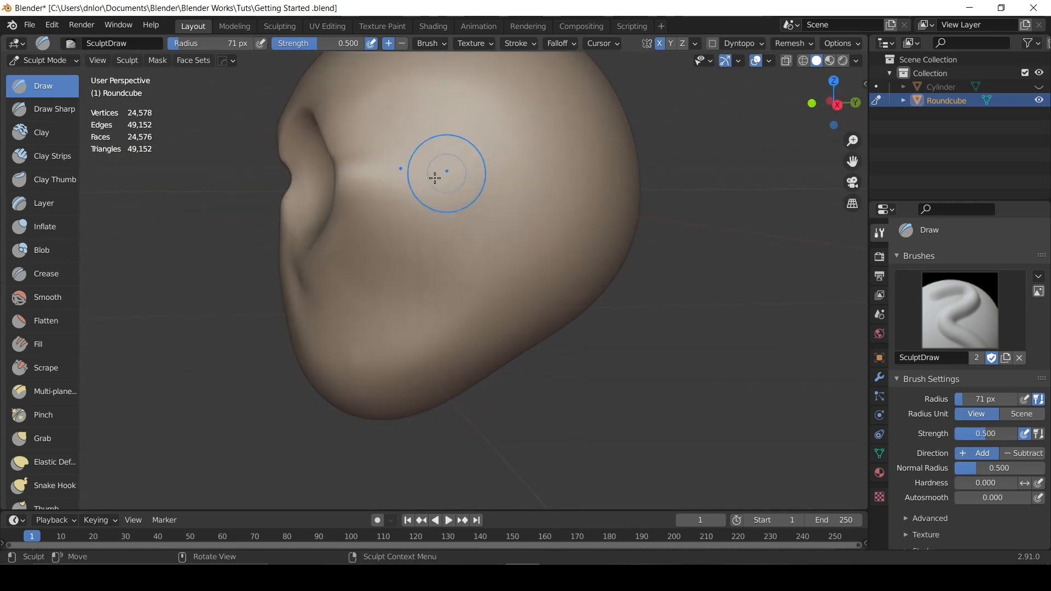
mouse_move(440, 138)
middle_down()
mouse_move(418, 145)
mouse_move(500, 181)
mouse_move(482, 188)
middle_up()
key(f)
click(512, 182)
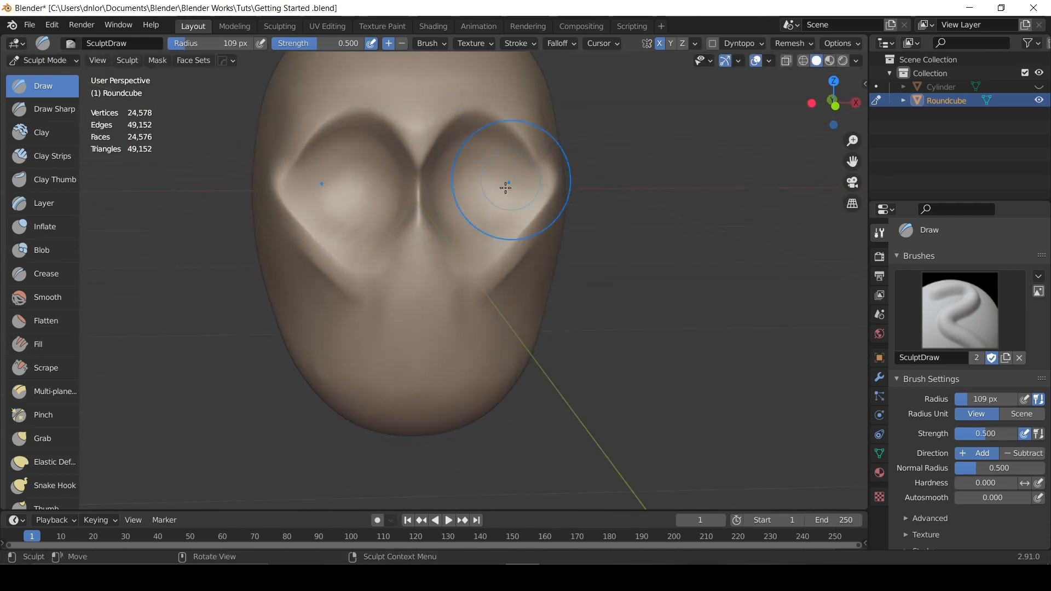
Set the Grab brush radius to 192 px and pull the nose area below the eye sockets forward in profile.
mouse_move(505, 188)
middle_down()
mouse_move(460, 190)
mouse_move(434, 209)
mouse_move(471, 250)
mouse_move(520, 239)
mouse_move(485, 312)
mouse_move(443, 284)
mouse_move(291, 282)
middle_up()
key(g)
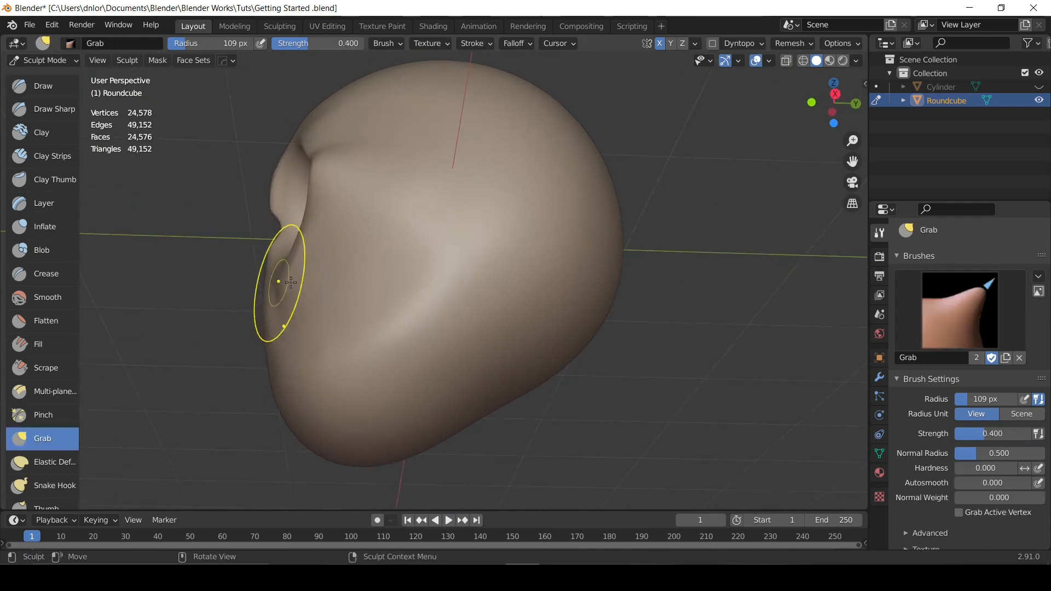
key(f)
click(328, 288)
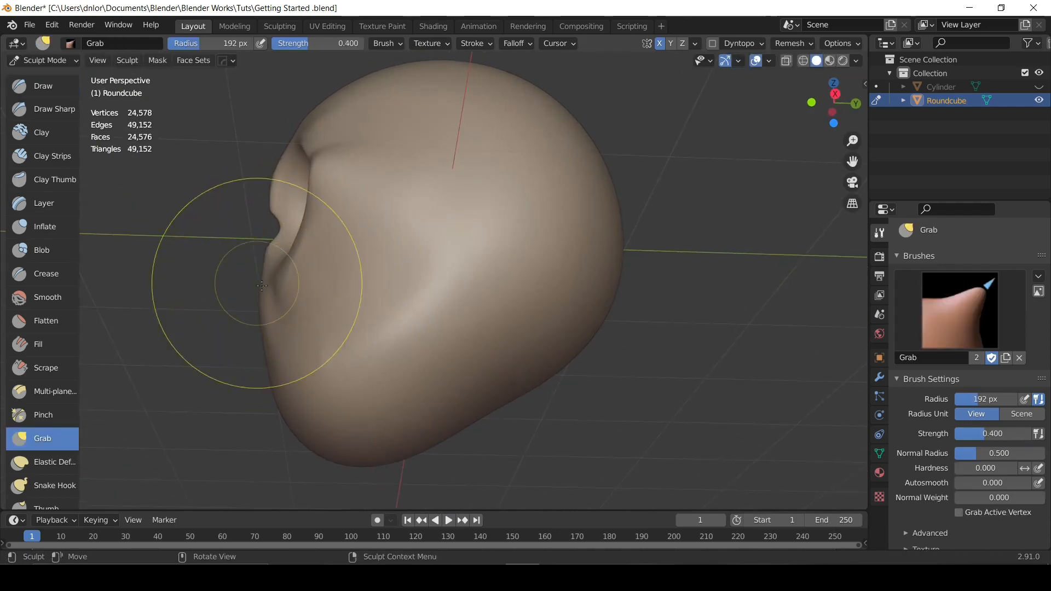
drag(261, 285, 245, 285)
middle_drag(245, 285, 541, 345)
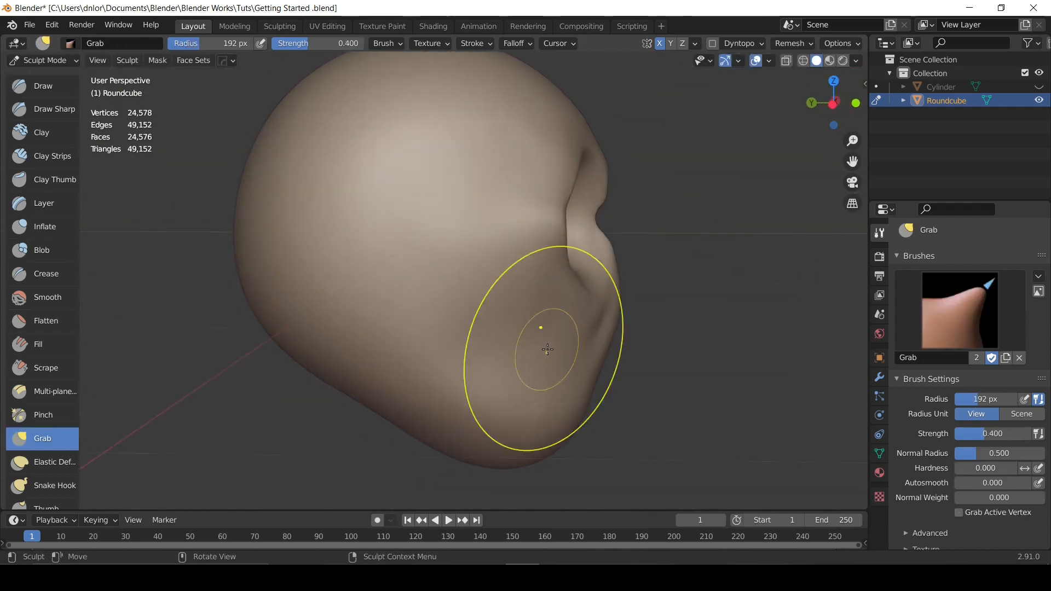
drag(623, 303, 630, 300)
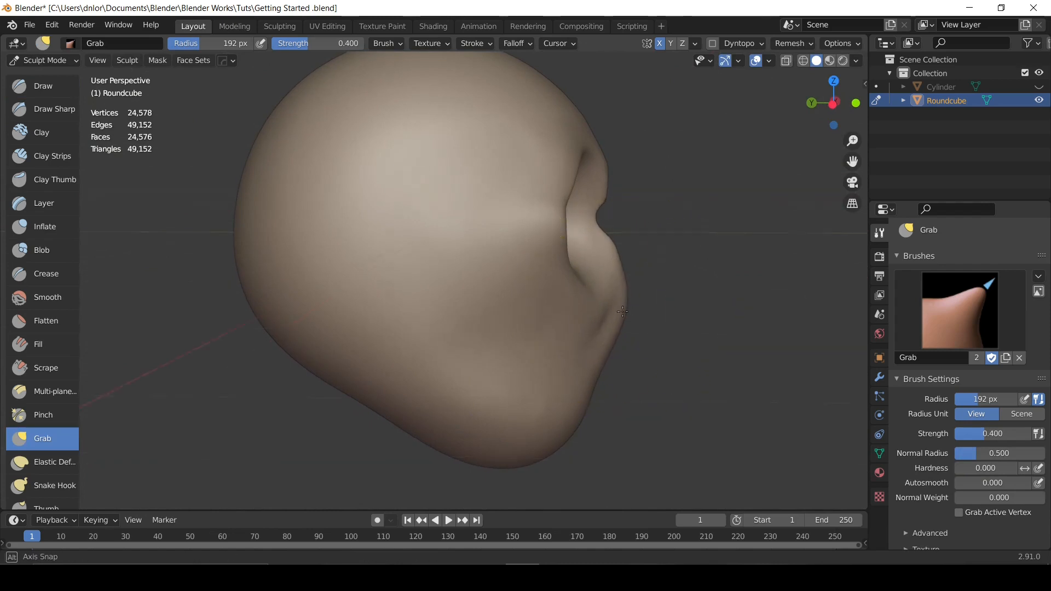
Carve a pair of nostril hollows under the nose using the Draw brush at an 82 px radius, undoing the first stroke.
middle_drag(622, 312, 520, 235)
key(f)
click(461, 229)
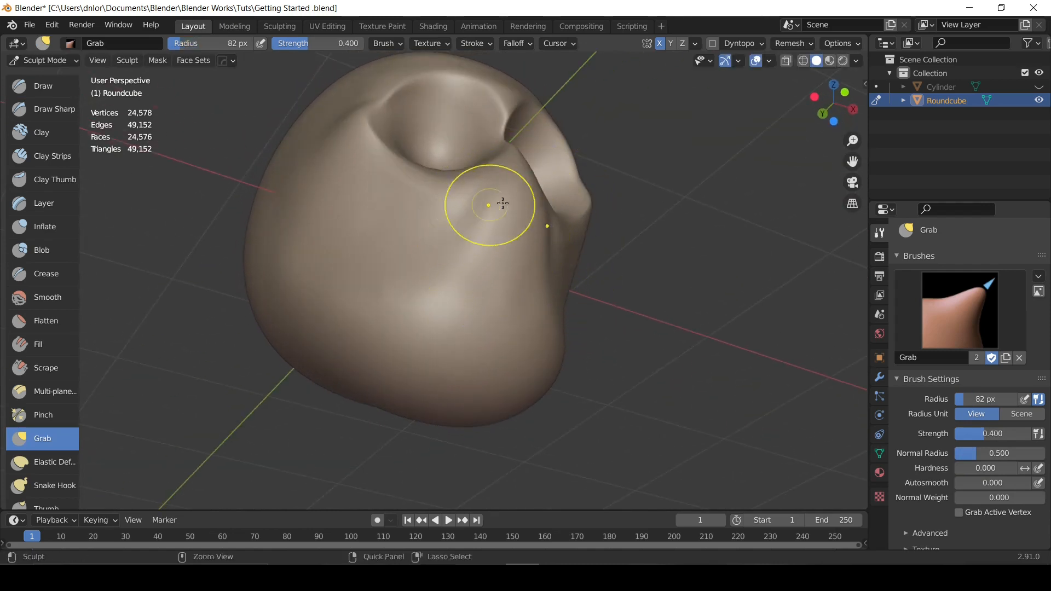
scroll(512, 178, up, 4)
mouse_move(512, 178)
middle_down()
mouse_move(479, 215)
mouse_move(415, 140)
middle_up()
key(x)
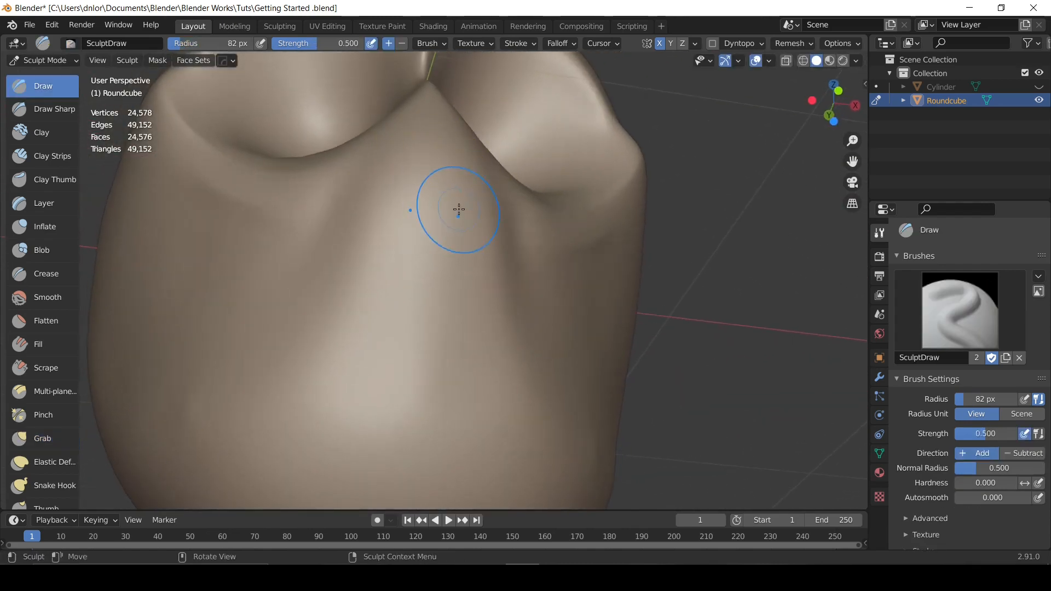
mouse_move(458, 209)
mouse_down()
mouse_move(465, 228)
mouse_move(460, 204)
mouse_up()
key(ctrl+z)
mouse_move(453, 202)
middle_down()
mouse_move(441, 113)
mouse_move(453, 235)
mouse_move(410, 195)
mouse_move(431, 216)
middle_up()
scroll(431, 216, up, 1)
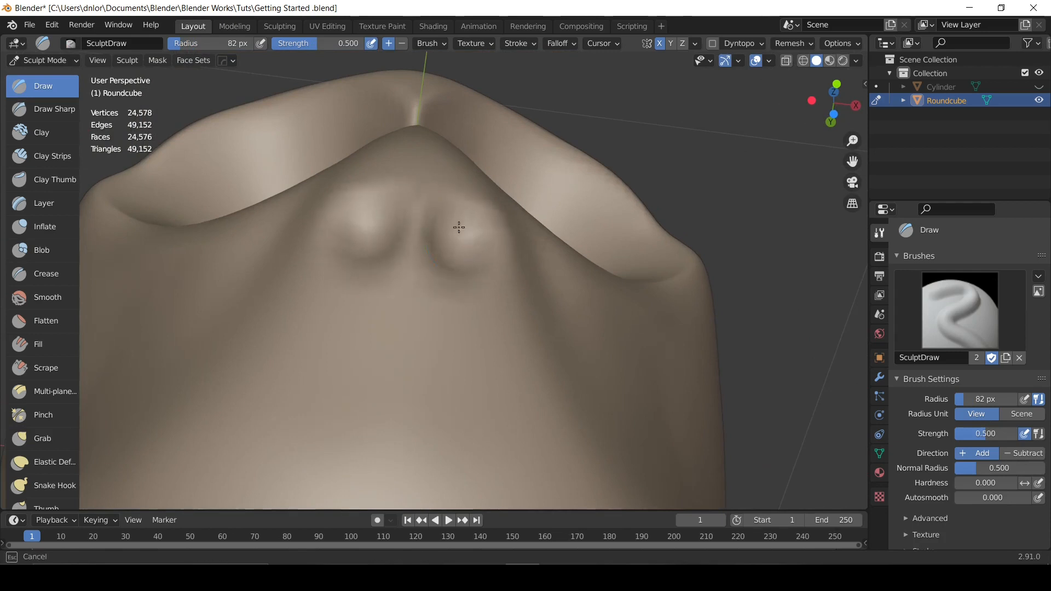
Reshape the nose tip and nostril area using the Grab brush at 220 px and 133 px radii.
mouse_move(459, 227)
middle_down()
mouse_move(481, 277)
mouse_move(563, 329)
mouse_move(563, 232)
mouse_move(598, 234)
mouse_move(563, 253)
middle_up()
key(g)
key(f)
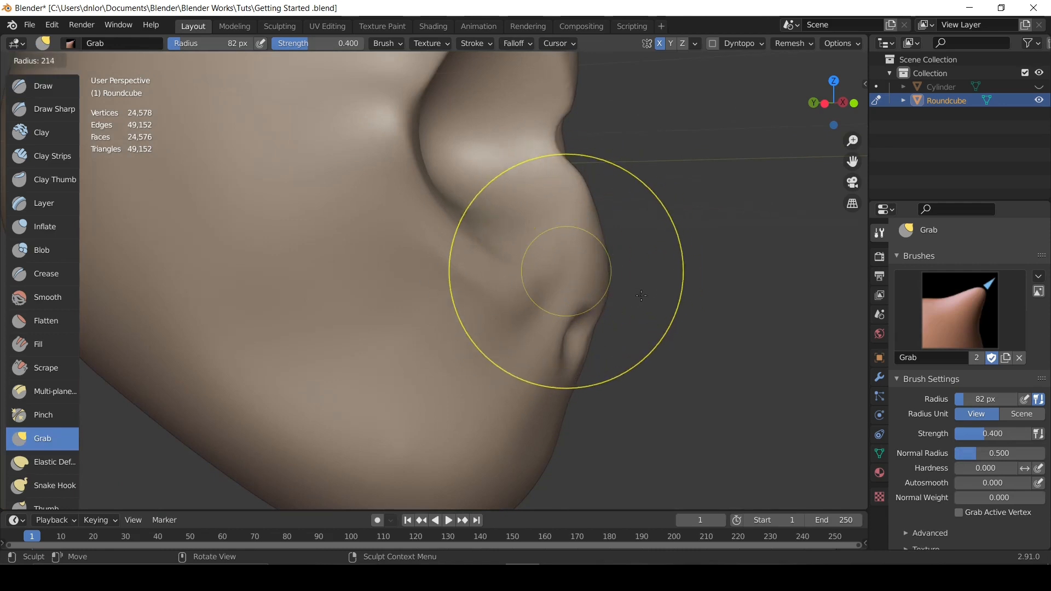
click(643, 295)
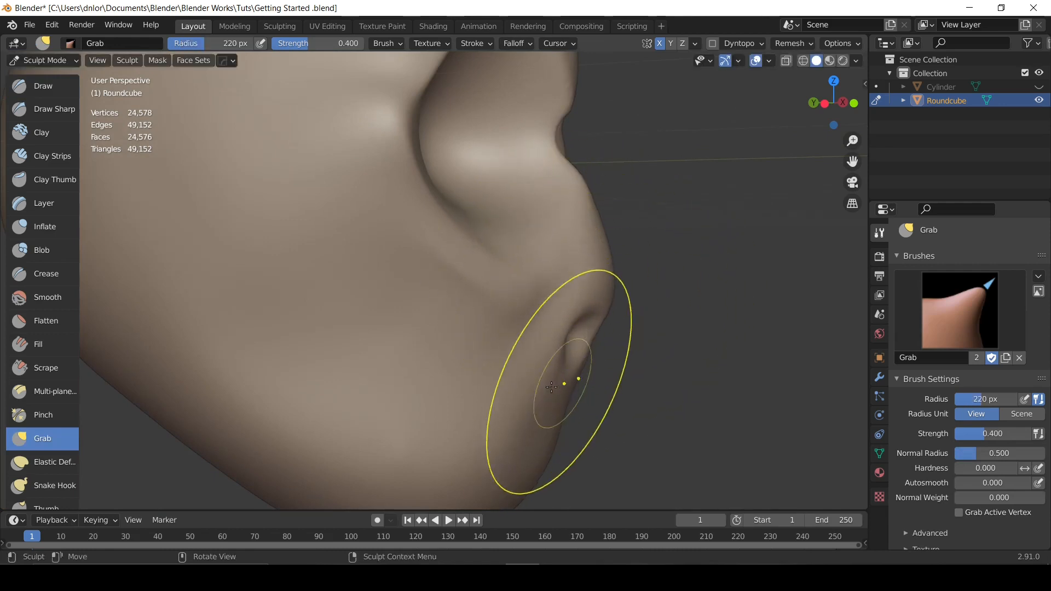
mouse_move(546, 357)
middle_down()
mouse_move(495, 310)
mouse_move(403, 345)
mouse_move(363, 315)
mouse_move(407, 236)
mouse_move(426, 171)
mouse_move(501, 200)
middle_up()
key(f)
click(453, 203)
ctrl+middle_drag(351, 229, 361, 156)
mouse_move(394, 187)
ctrl+middle_down()
mouse_move(347, 230)
mouse_move(383, 251)
ctrl+middle_up()
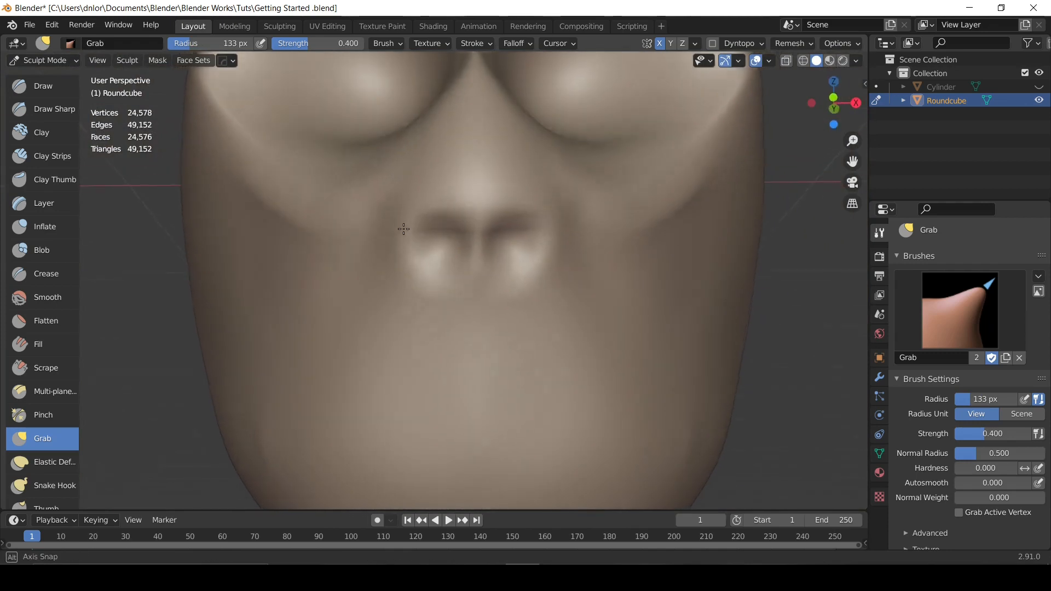
Set the Draw brush radius to 58 px, deepen the nostrils and extend them downward as two narrow grooves.
key(x)
key(f)
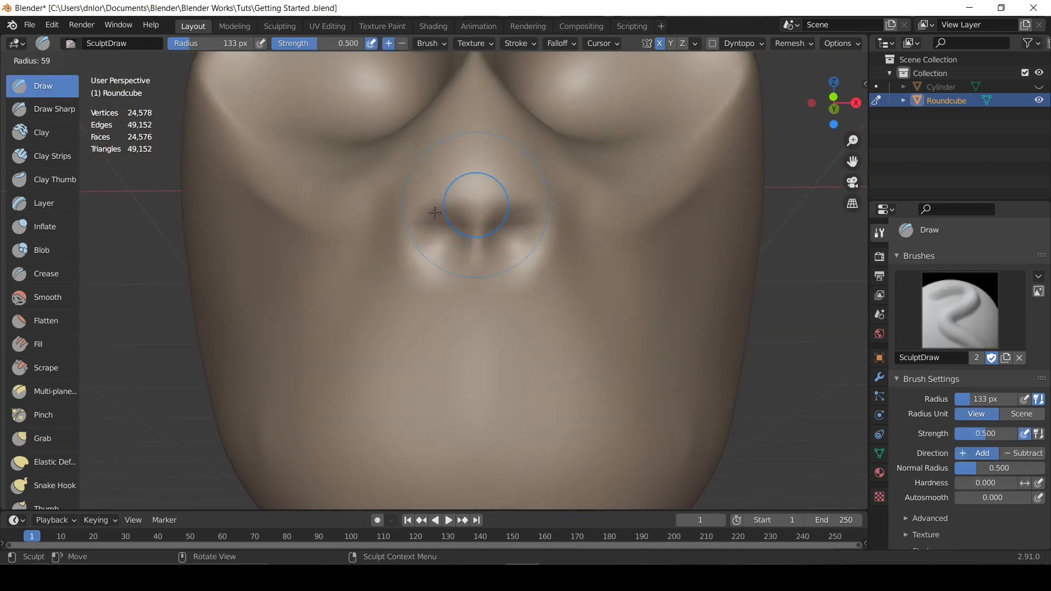
click(435, 213)
mouse_move(439, 199)
middle_down()
mouse_move(445, 188)
mouse_move(456, 202)
mouse_move(443, 208)
mouse_move(455, 204)
middle_up()
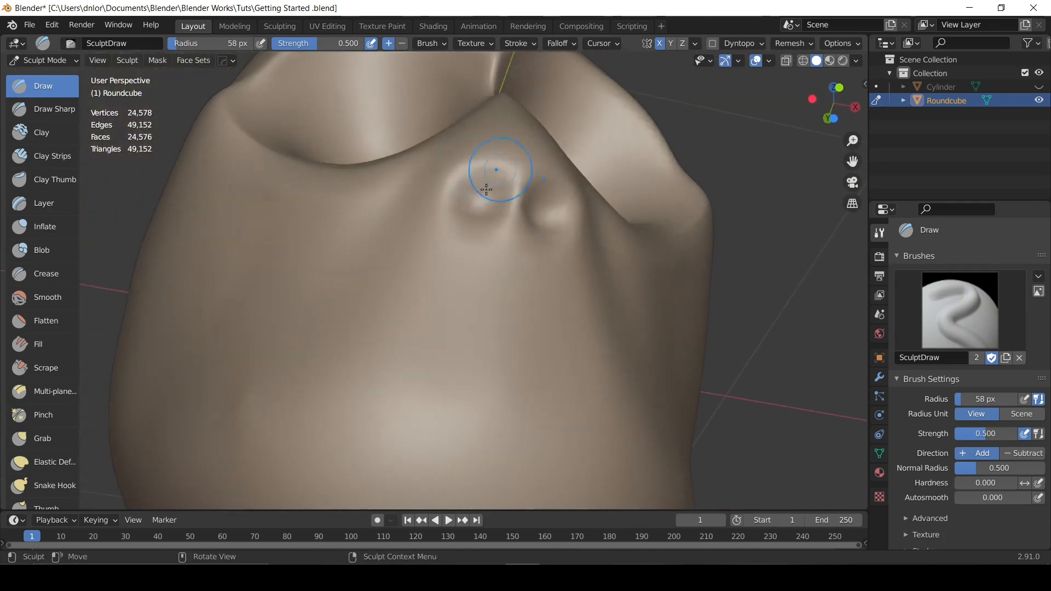
drag(482, 195, 473, 212)
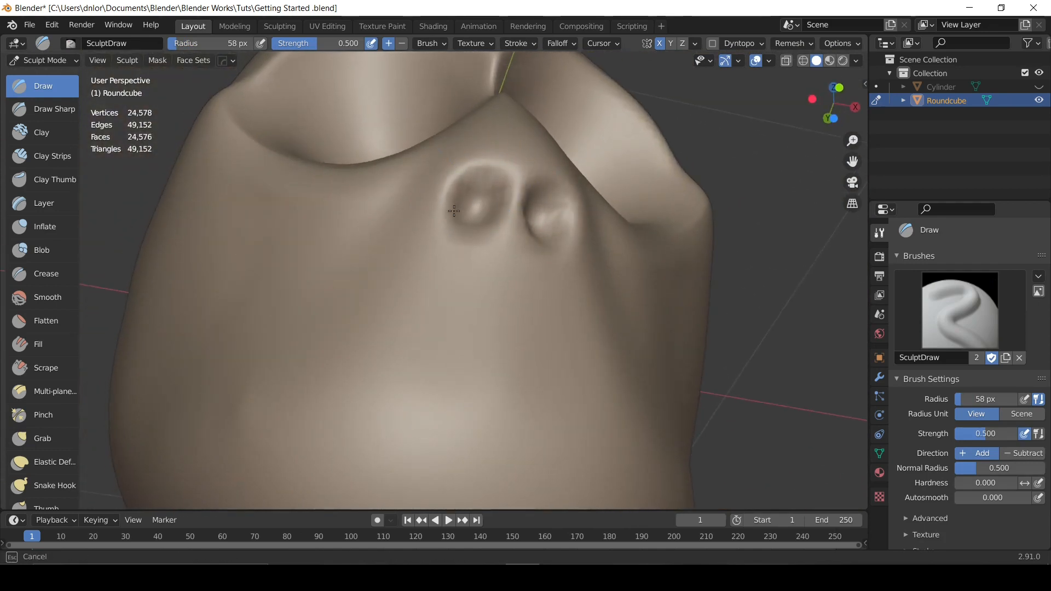
drag(453, 301, 481, 235)
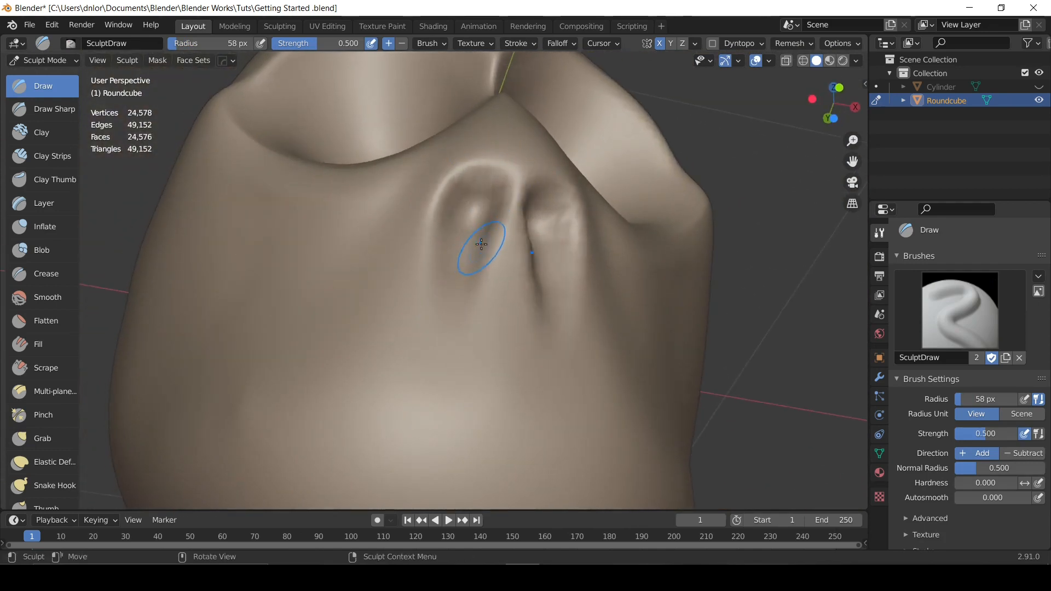
key(KP_1)
drag(510, 346, 517, 354)
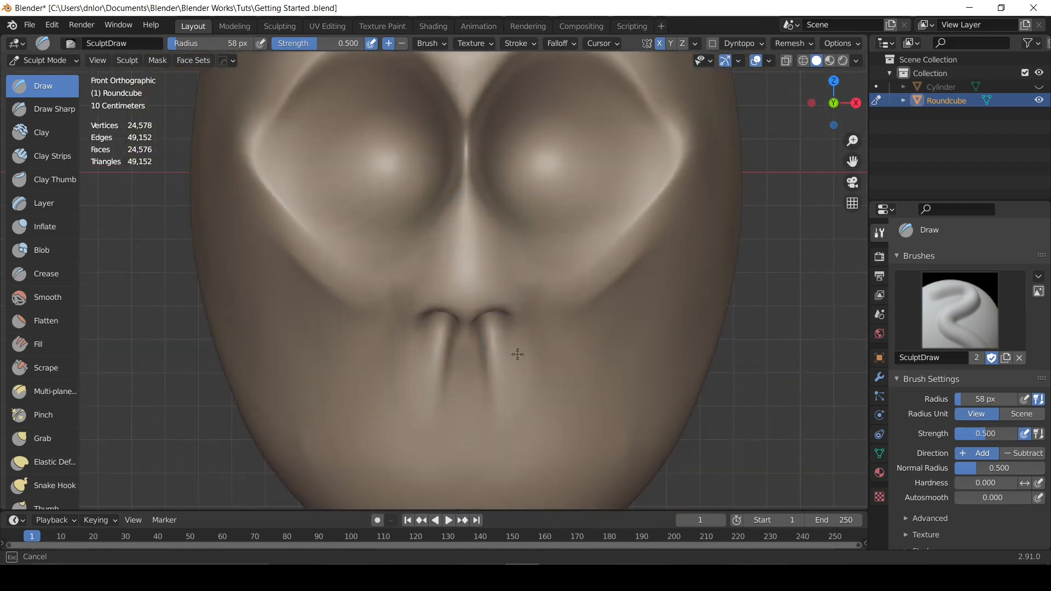
Set the Grab brush radius to 154 px and pull the nose tip further out from the face in profile.
mouse_move(489, 289)
middle_down()
mouse_move(495, 253)
mouse_move(537, 251)
mouse_move(516, 246)
mouse_move(535, 206)
mouse_move(514, 185)
mouse_move(474, 182)
middle_up()
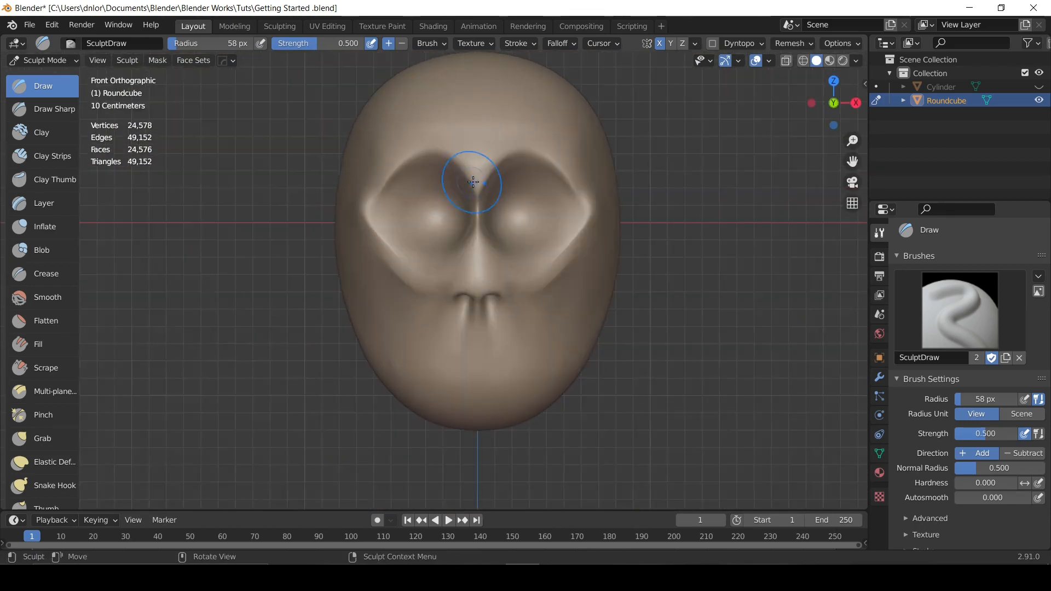
middle_drag(403, 181, 589, 250)
middle_drag(493, 265, 508, 282)
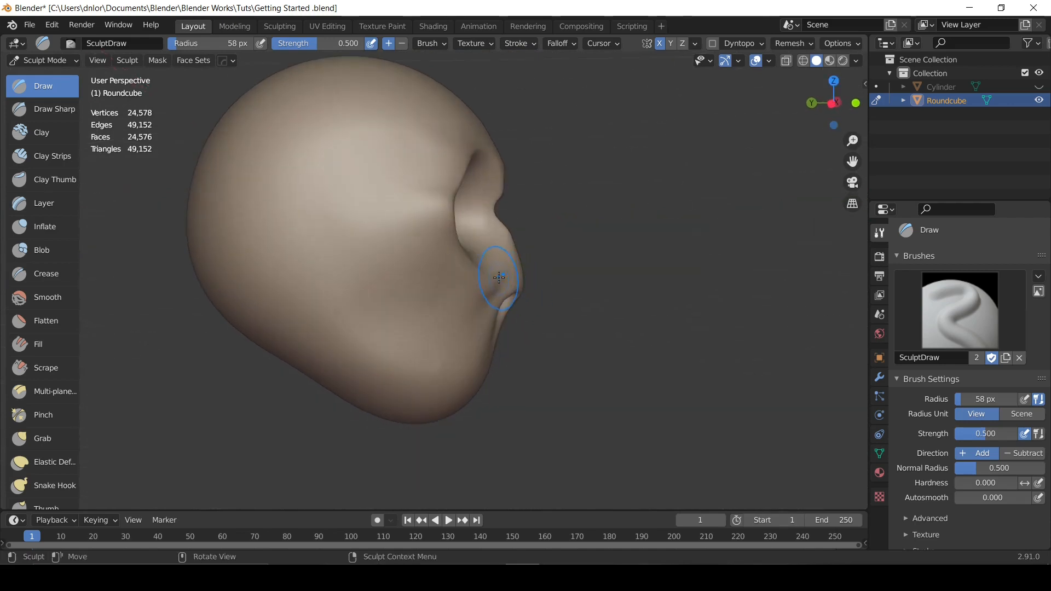
key(g)
key(f)
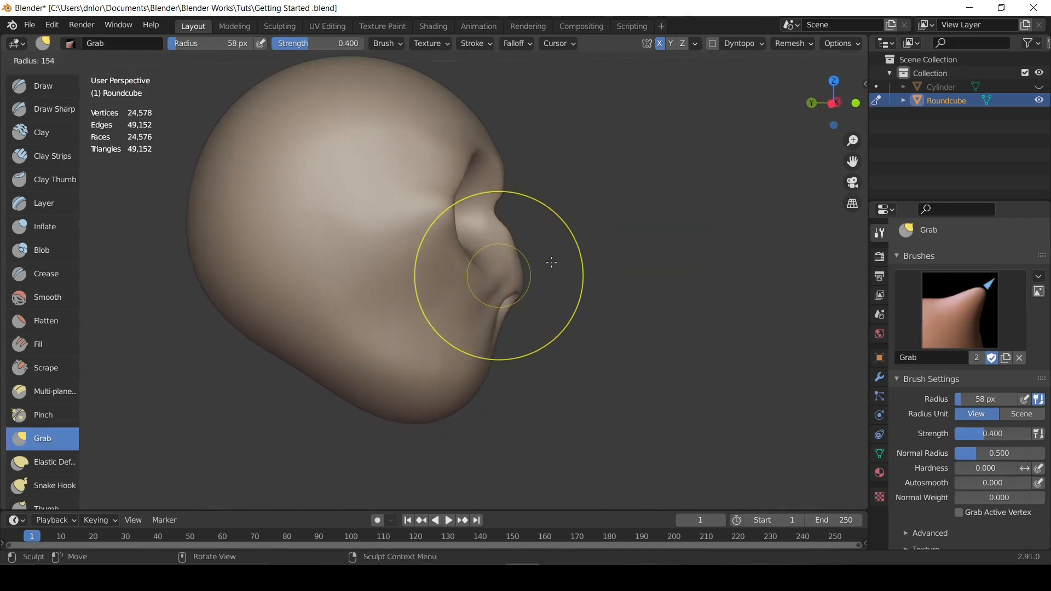
click(551, 262)
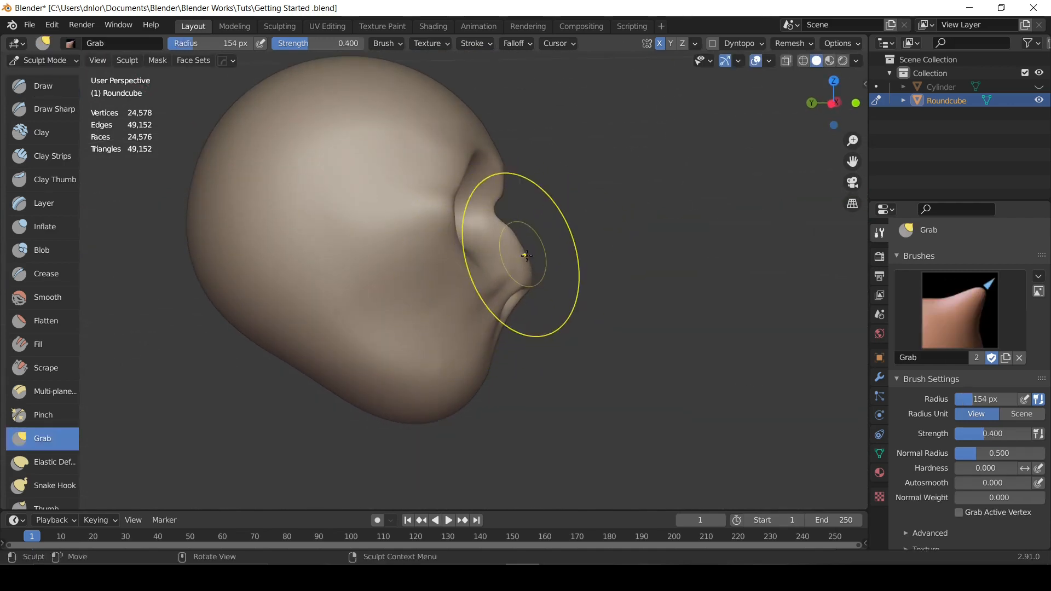
Try a raised ridge across the forehead with the Draw brush at a 65 px radius, and undo it.
middle_drag(520, 246, 468, 129)
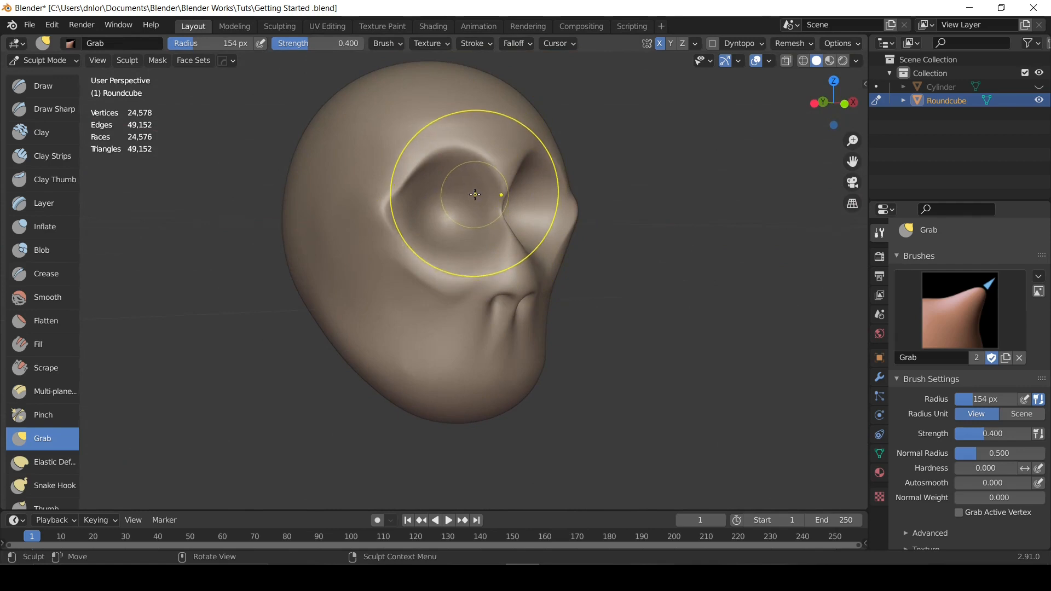
key(x)
key(f)
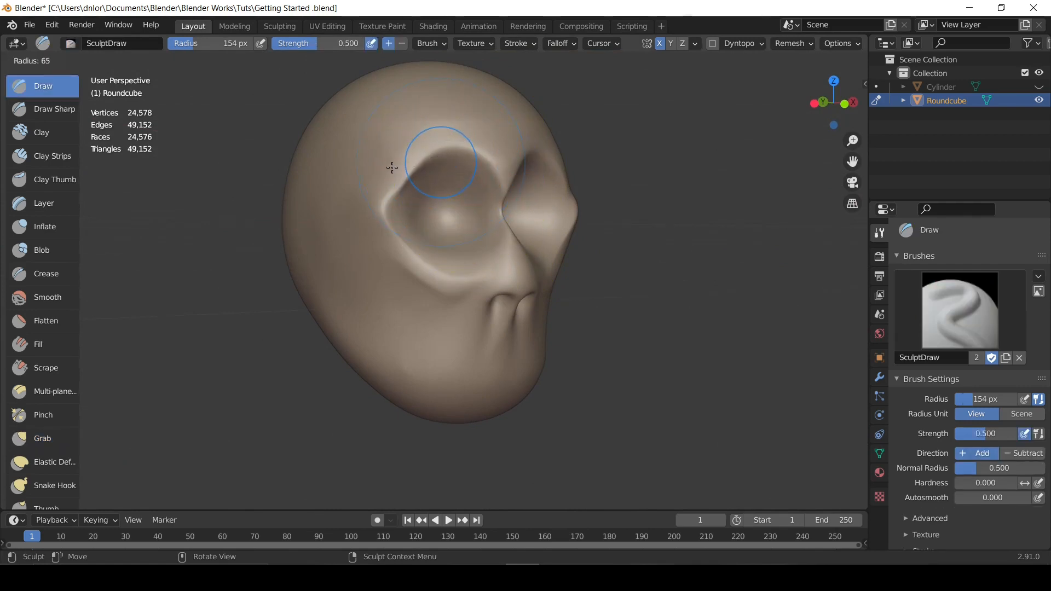
click(392, 167)
middle_drag(392, 167, 366, 172)
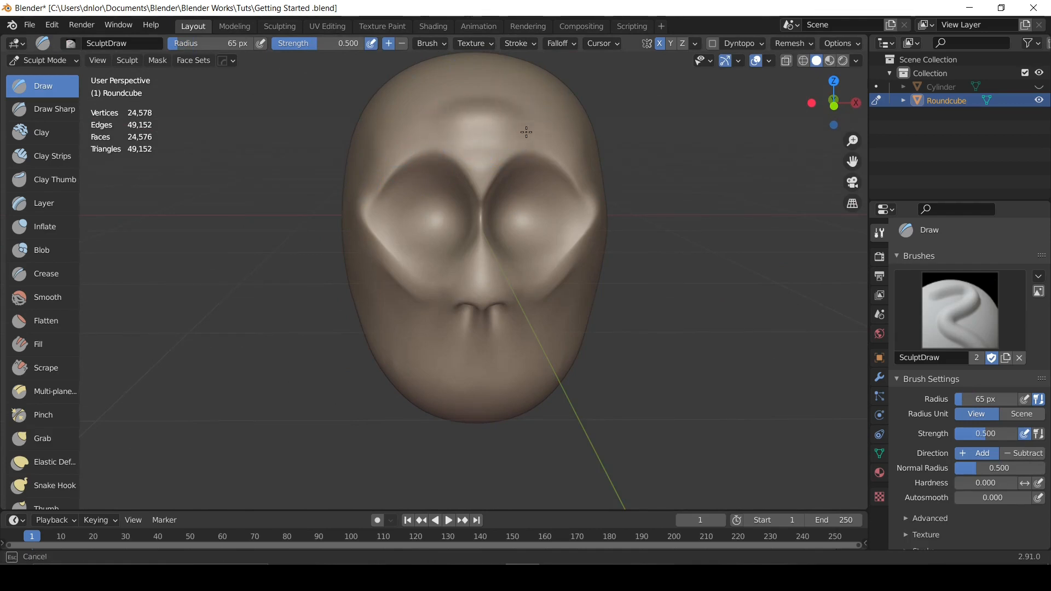
key(ctrl+z)
middle_drag(577, 188, 444, 153)
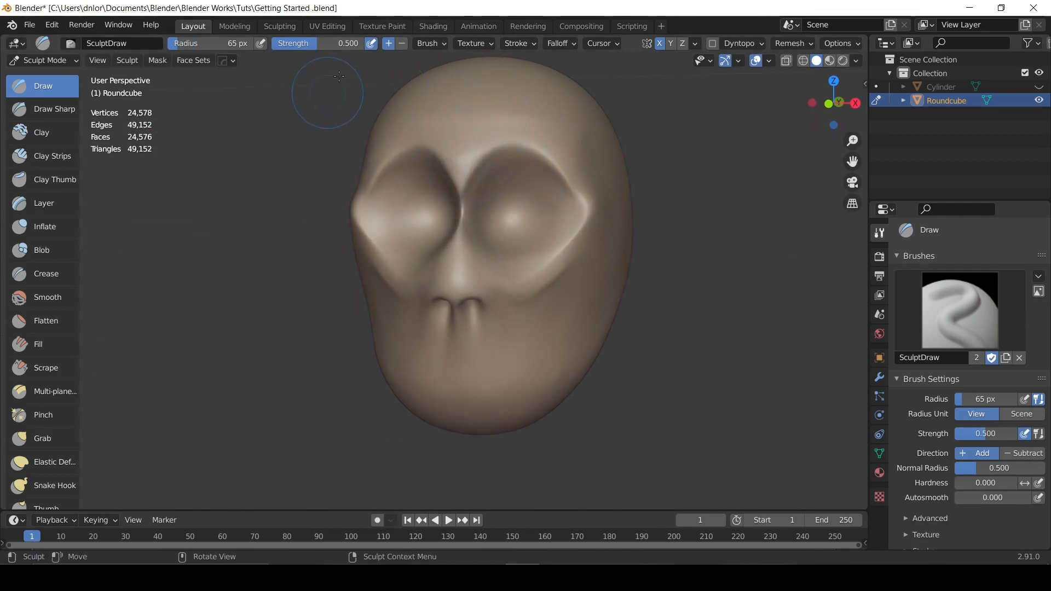
Try fine slanted lines on the forehead using the Draw brush at an 11 px radius.
middle_drag(501, 119, 417, 154)
key(f)
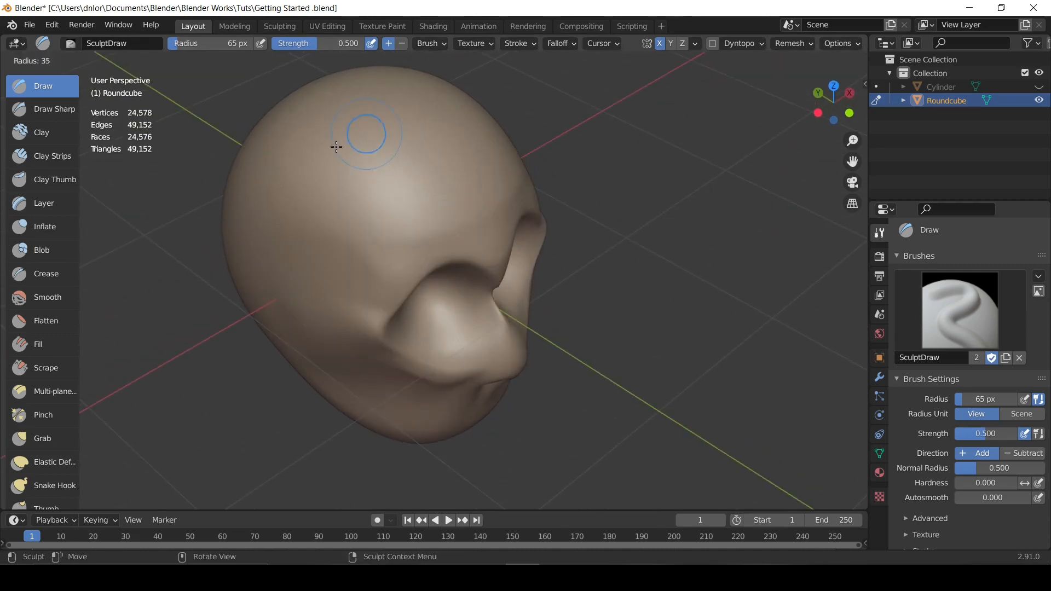
key(Return)
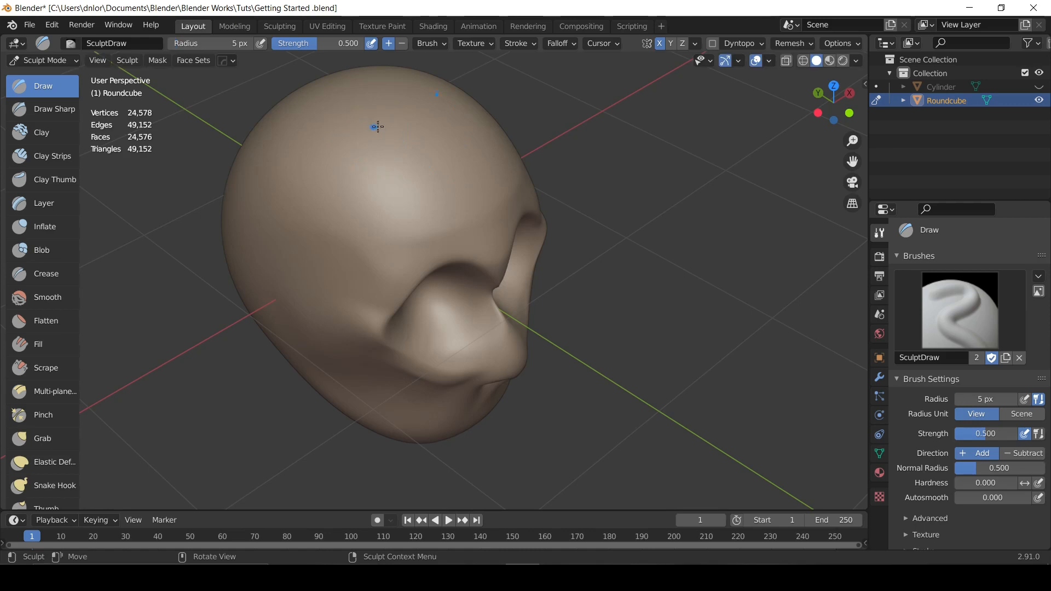
middle_drag(428, 206, 436, 106)
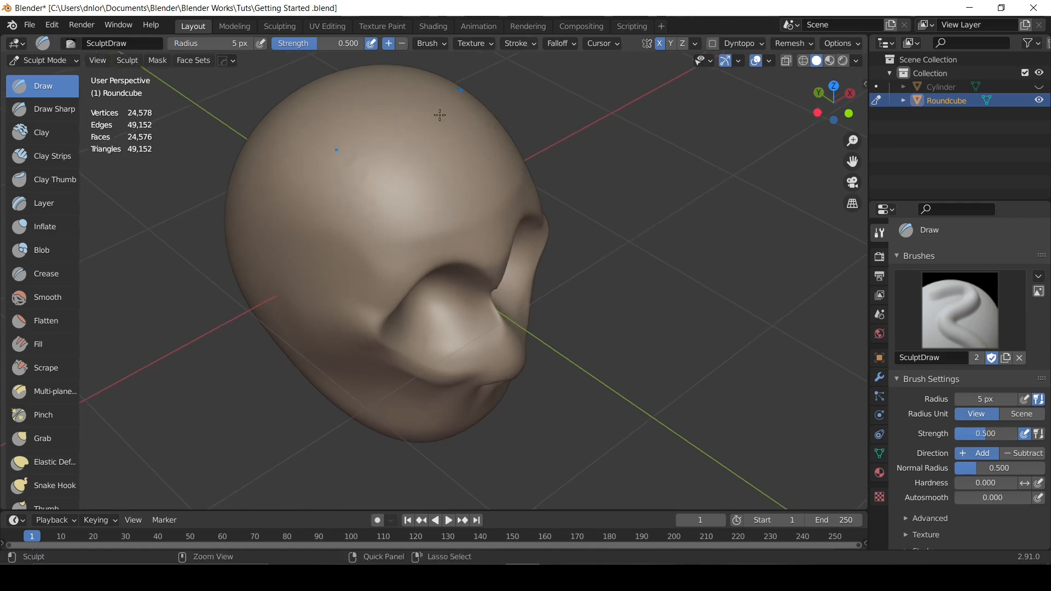
key(f)
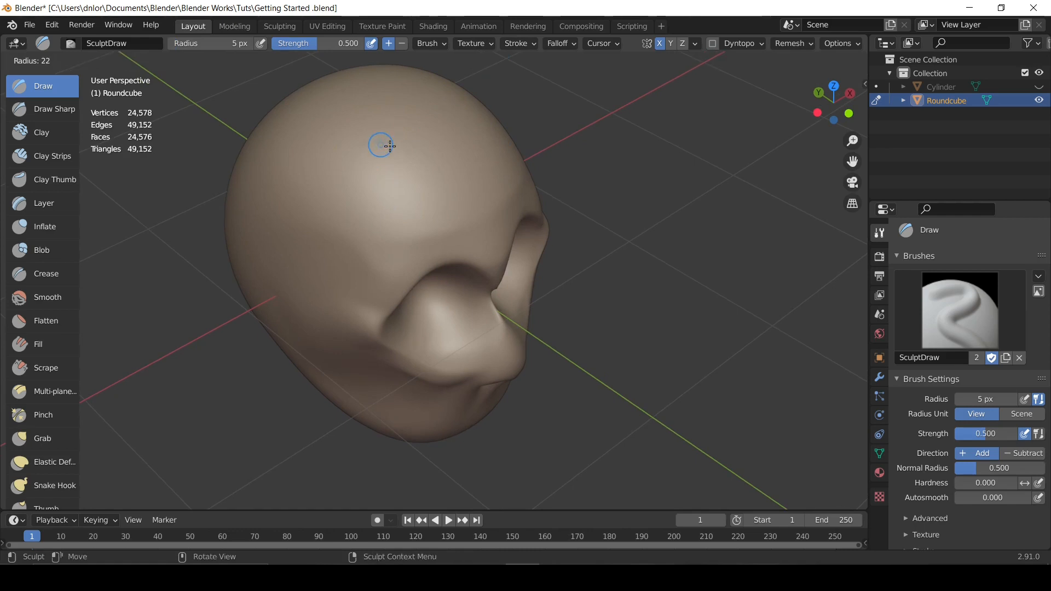
click(383, 146)
drag(398, 127, 330, 229)
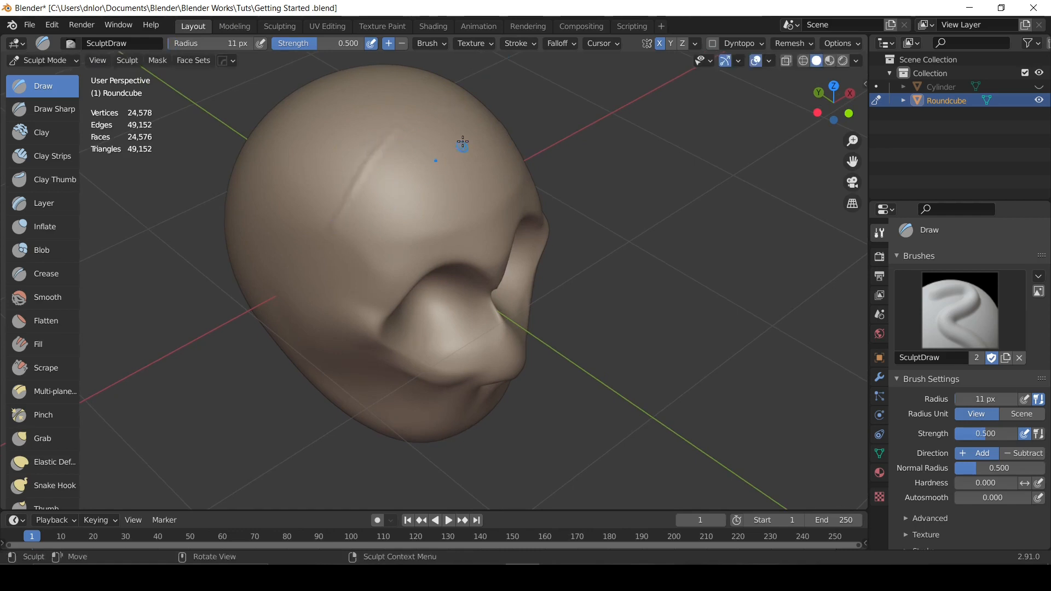
drag(450, 161, 371, 254)
middle_drag(480, 217, 563, 347)
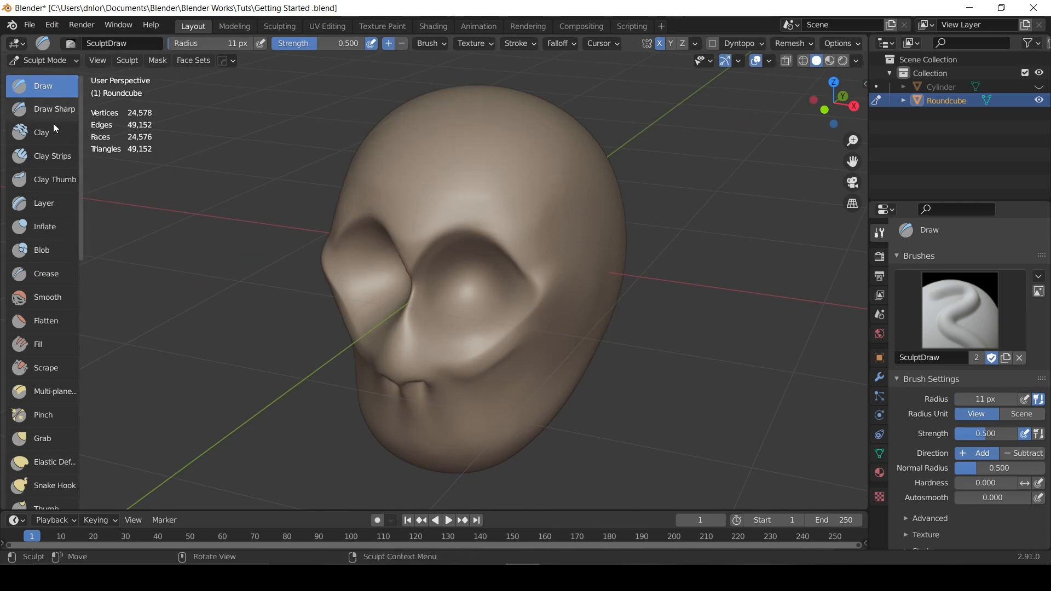
Try to carve several horizontal wrinkles across the forehead using the Draw Sharp brush at an 11 px radius.
click(51, 110)
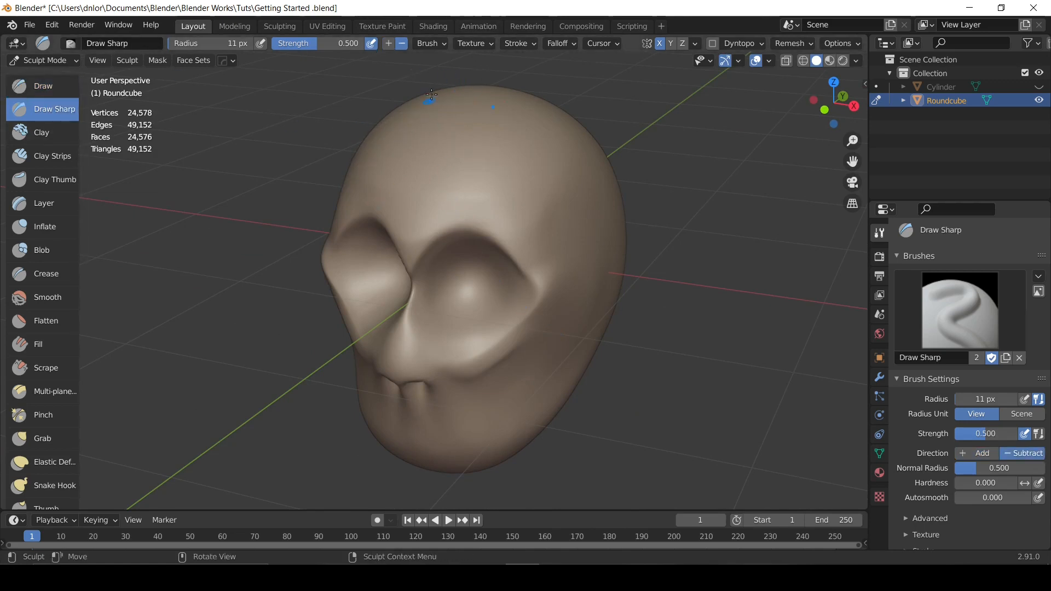
mouse_move(454, 155)
middle_down()
mouse_move(432, 161)
mouse_move(493, 172)
mouse_move(447, 172)
mouse_move(455, 118)
mouse_move(486, 159)
mouse_move(442, 126)
middle_up()
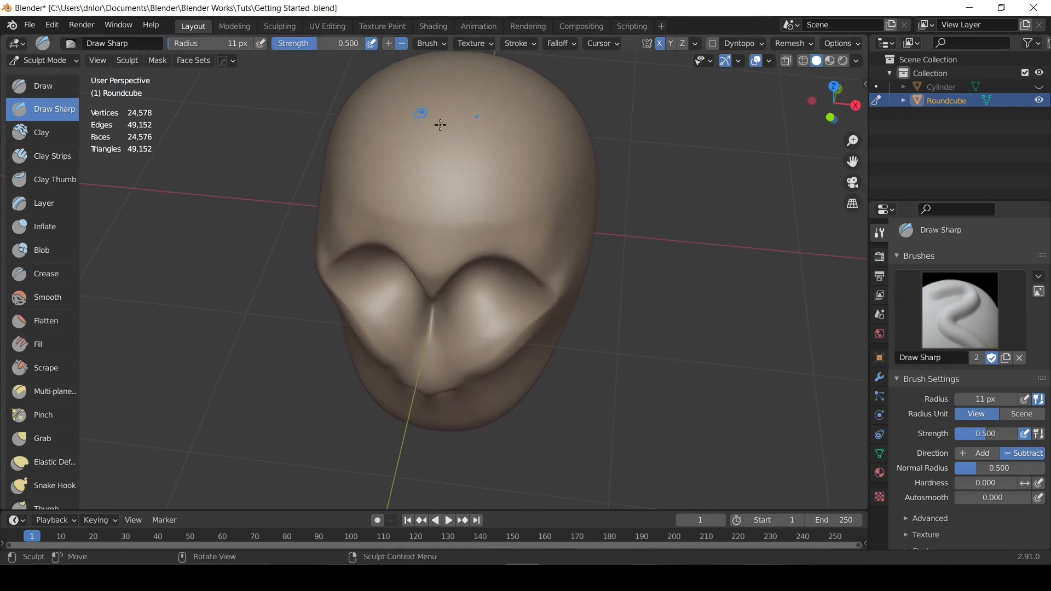
drag(410, 139, 515, 143)
drag(395, 137, 508, 156)
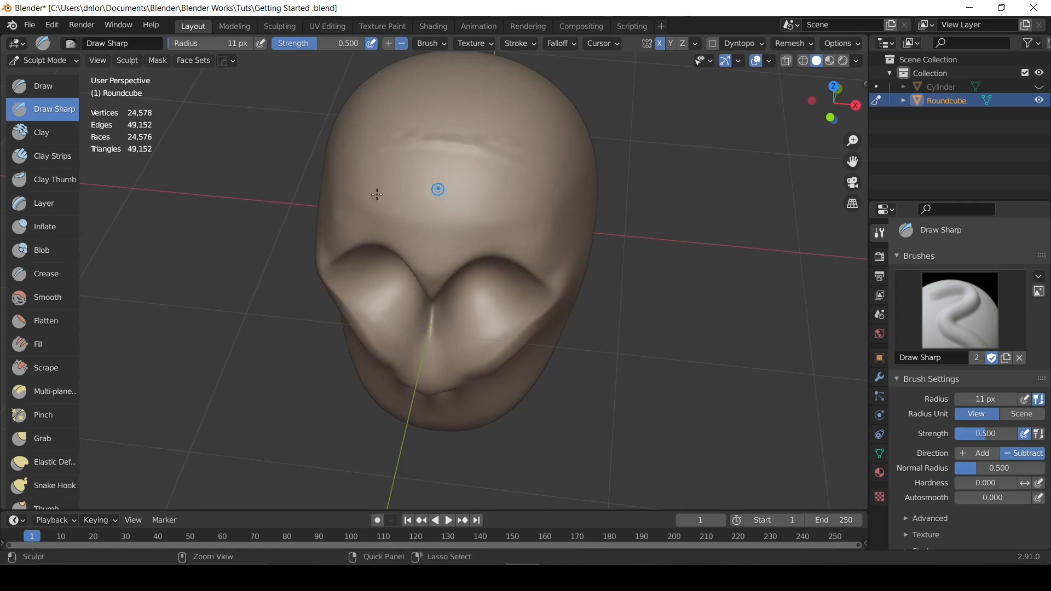
drag(376, 194, 528, 187)
drag(383, 212, 523, 215)
mouse_move(523, 215)
middle_down()
mouse_move(452, 162)
mouse_move(439, 107)
middle_up()
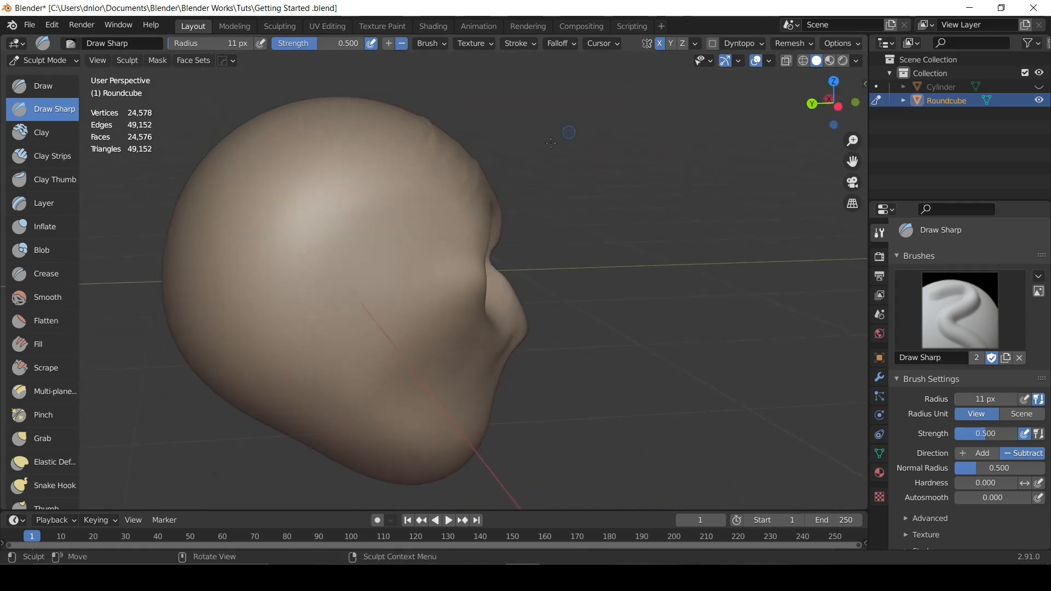
mouse_move(367, 204)
middle_down()
mouse_move(429, 187)
mouse_move(418, 6)
middle_up()
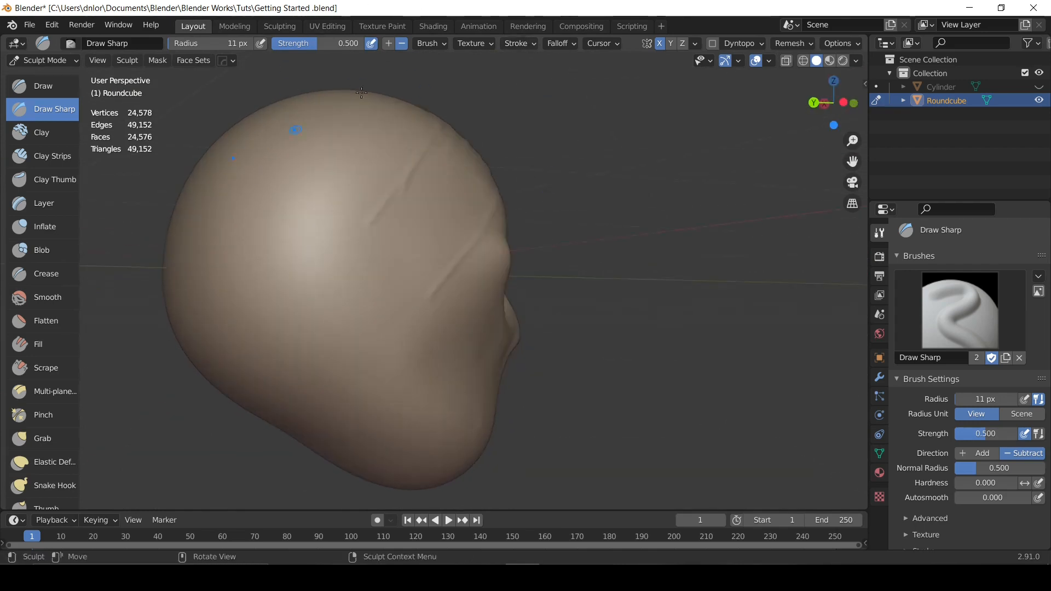
key(KP_1)
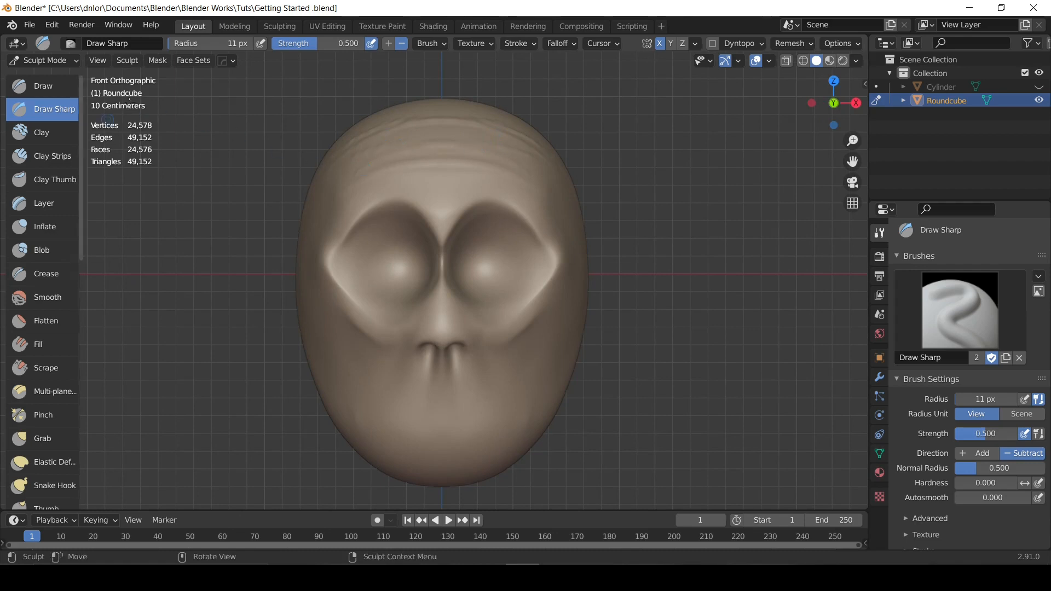
middle_drag(444, 166, 395, 95)
middle_drag(488, 135, 488, 169)
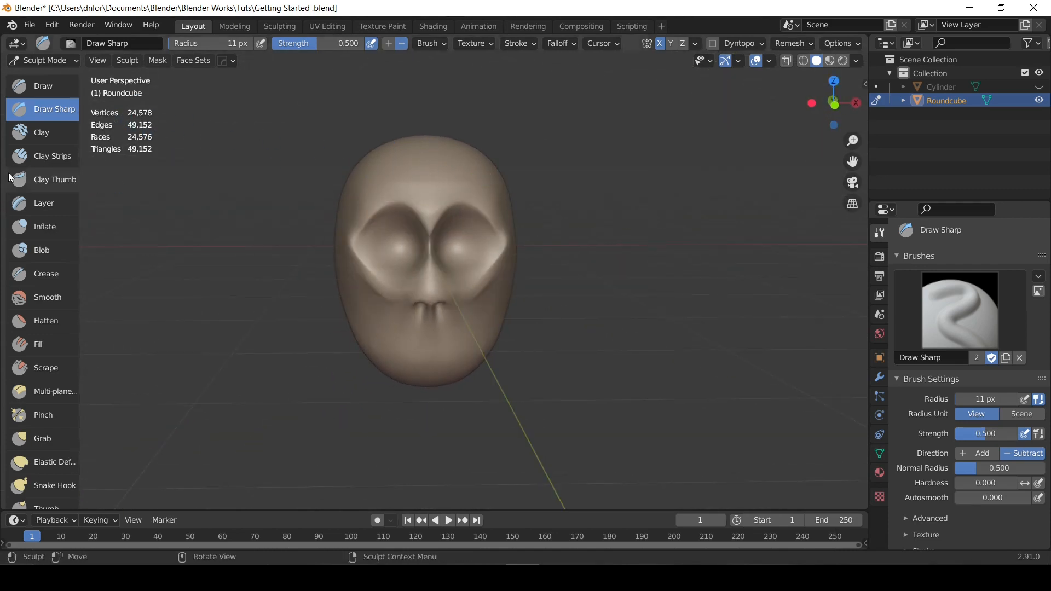
Set the Draw Sharp brush radius to 52 px.
middle_drag(433, 203, 404, 209)
key(f)
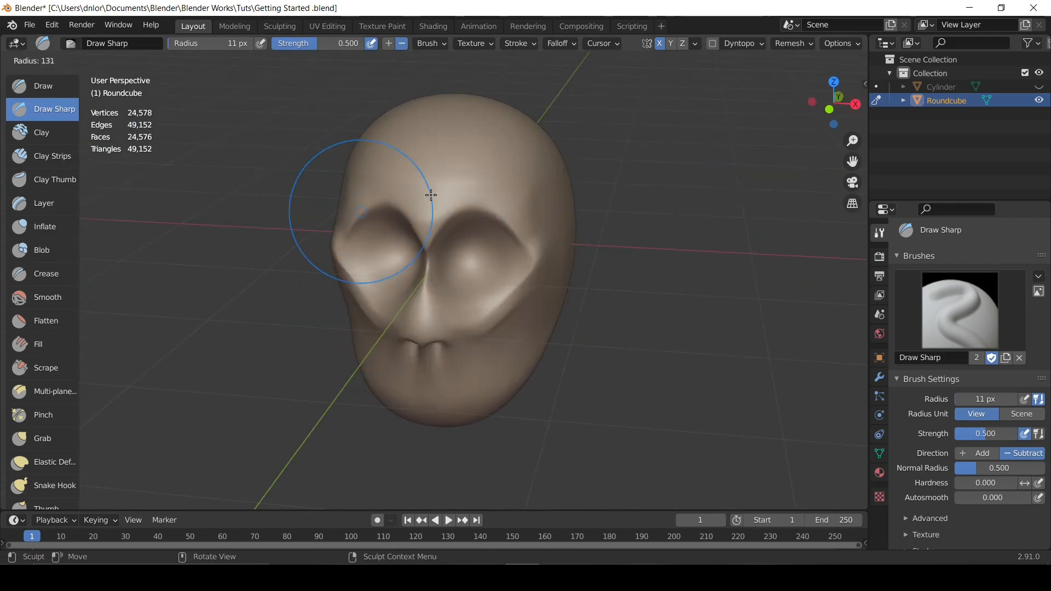
click(384, 222)
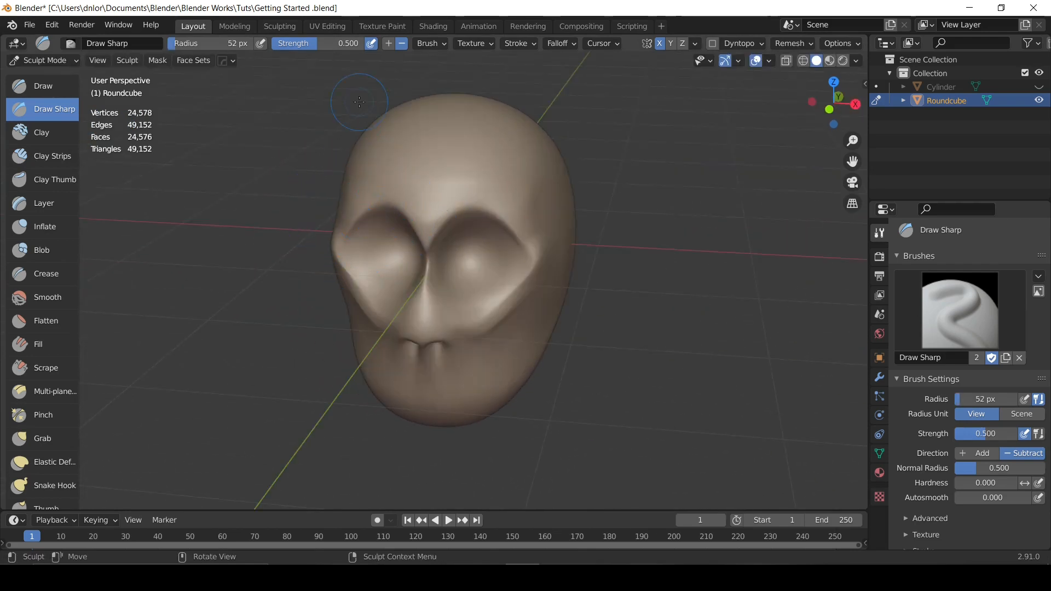
Look through the full range of available sculpting brushes and examine the head from the front and in profile.
scroll(359, 96, down, 1)
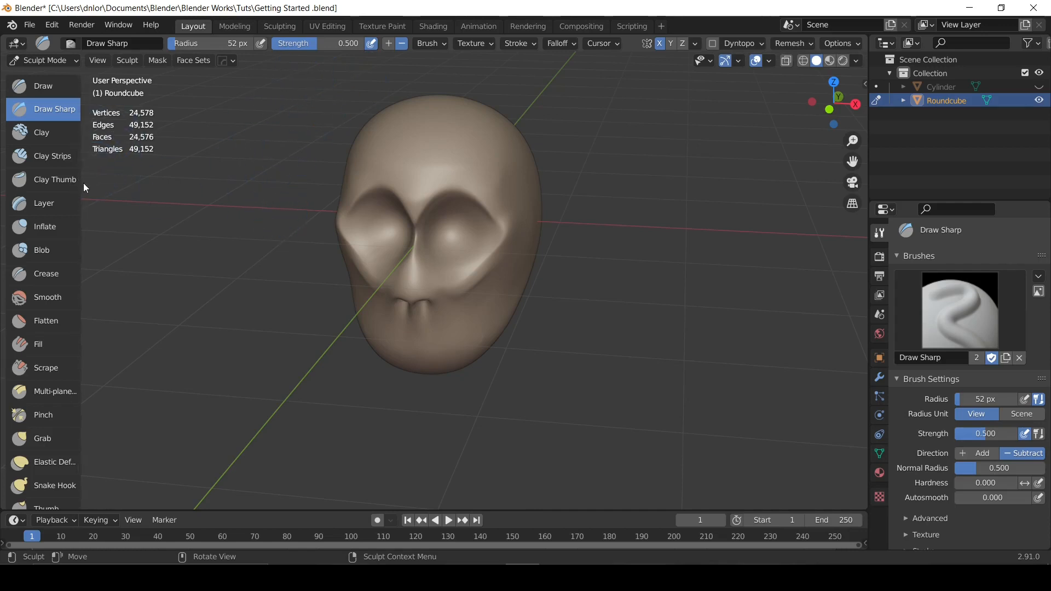
mouse_move(80, 186)
mouse_down()
mouse_move(90, 272)
mouse_move(78, 378)
mouse_up()
scroll(78, 377, down, 1)
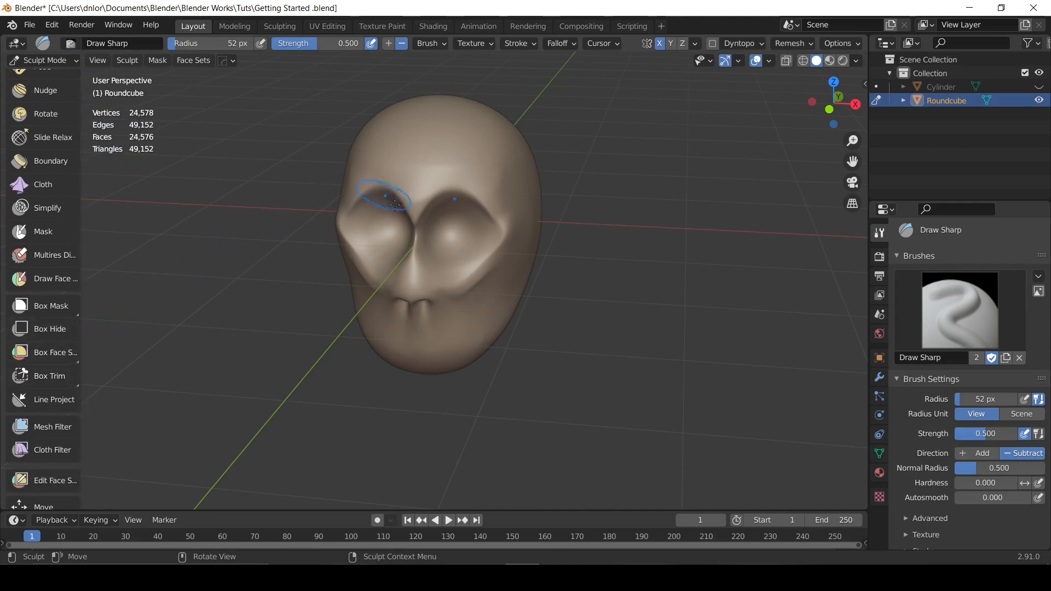
mouse_move(493, 182)
middle_down()
mouse_move(480, 164)
mouse_move(461, 178)
middle_up()
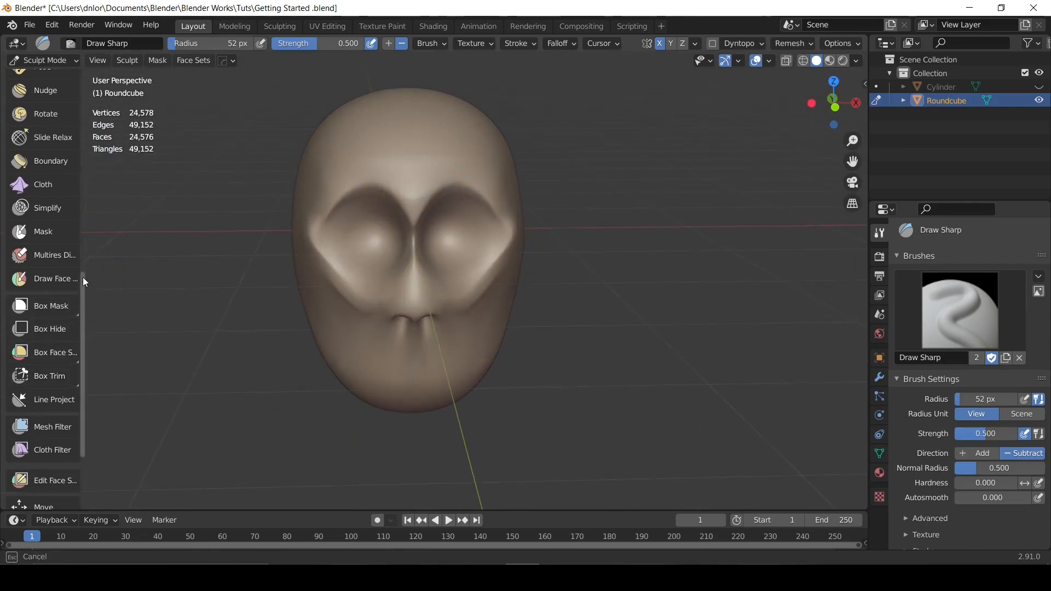
mouse_move(84, 268)
mouse_down()
mouse_move(82, 84)
mouse_move(86, 190)
mouse_up()
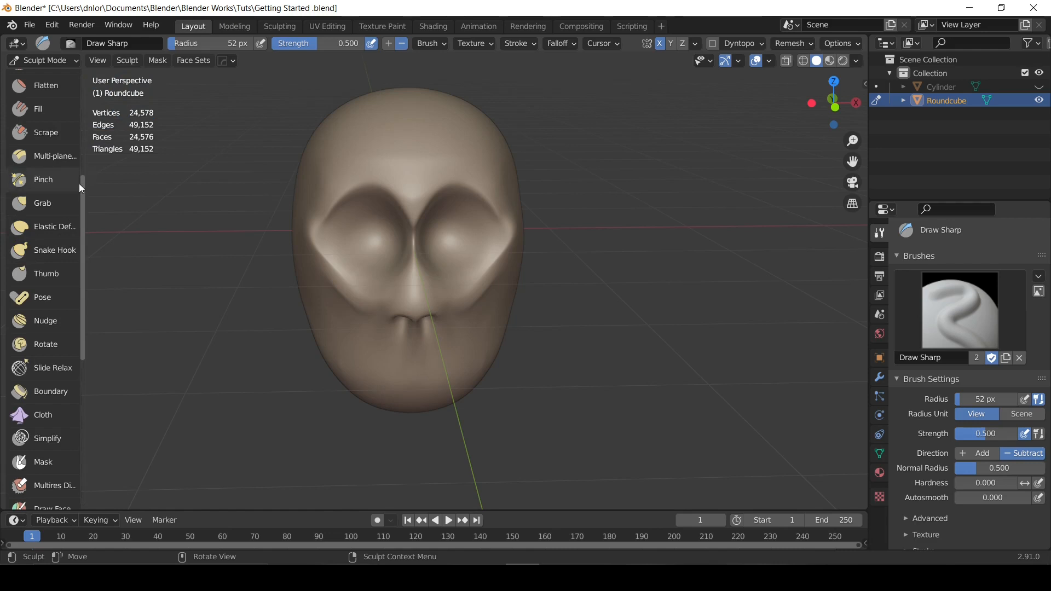
drag(81, 183, 88, 268)
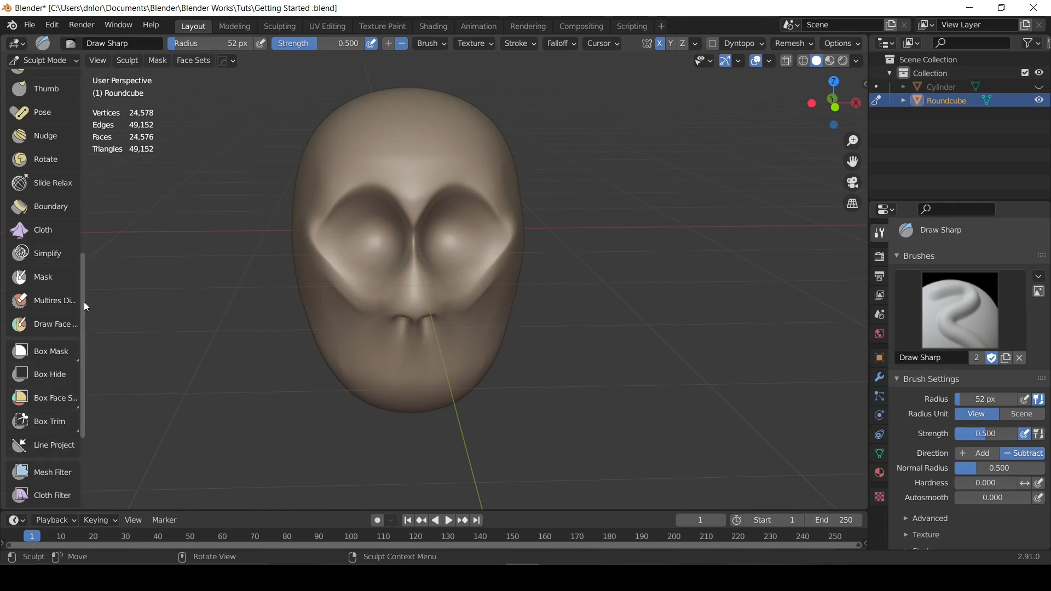
drag(85, 303, 86, 327)
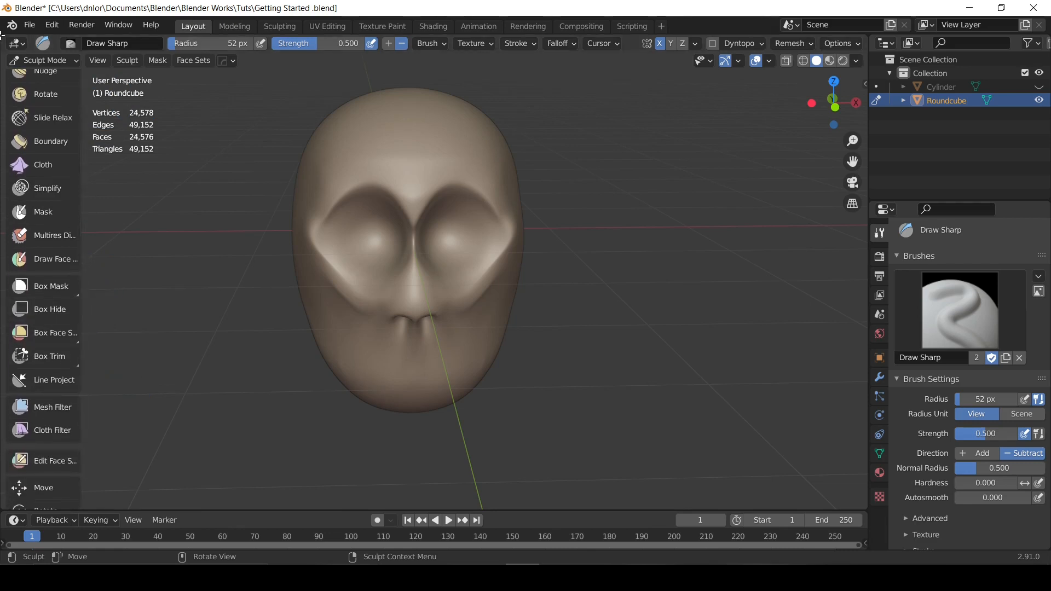
mouse_move(416, 240)
middle_down()
mouse_move(352, 222)
mouse_move(312, 230)
mouse_move(453, 246)
mouse_move(422, 210)
mouse_move(457, 232)
mouse_move(526, 235)
mouse_move(487, 219)
mouse_move(479, 238)
mouse_move(493, 235)
mouse_move(521, 261)
mouse_move(500, 252)
mouse_move(504, 220)
middle_up()
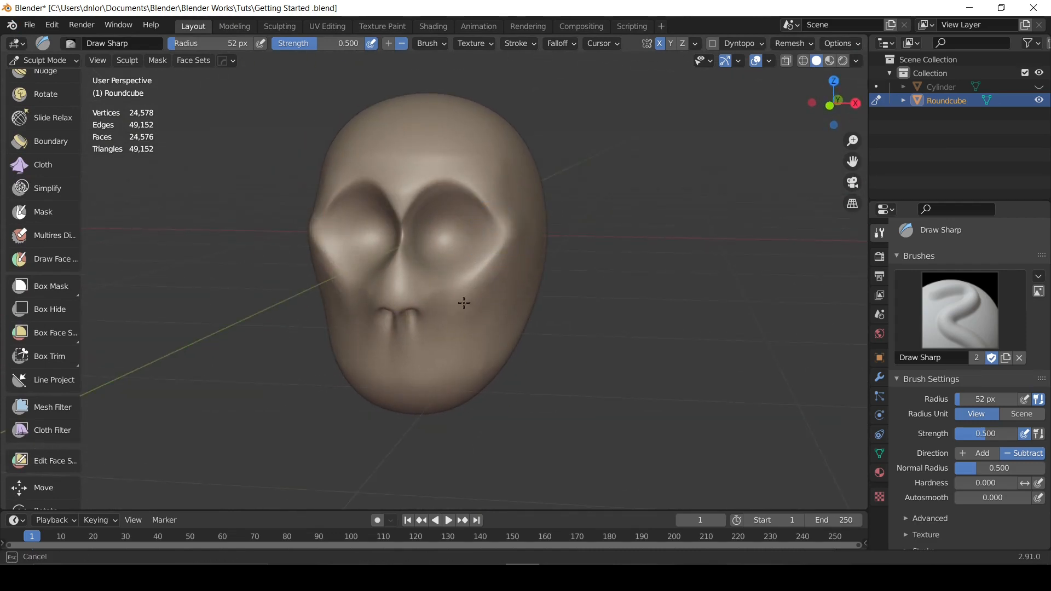
middle_drag(424, 274, 498, 265)
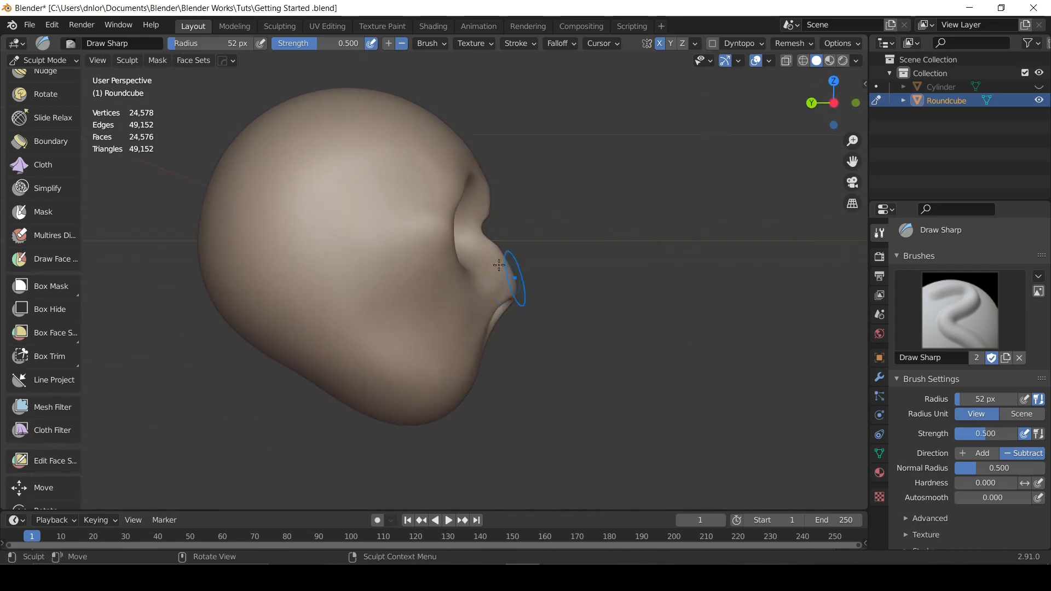
scroll(60, 164, up, 12)
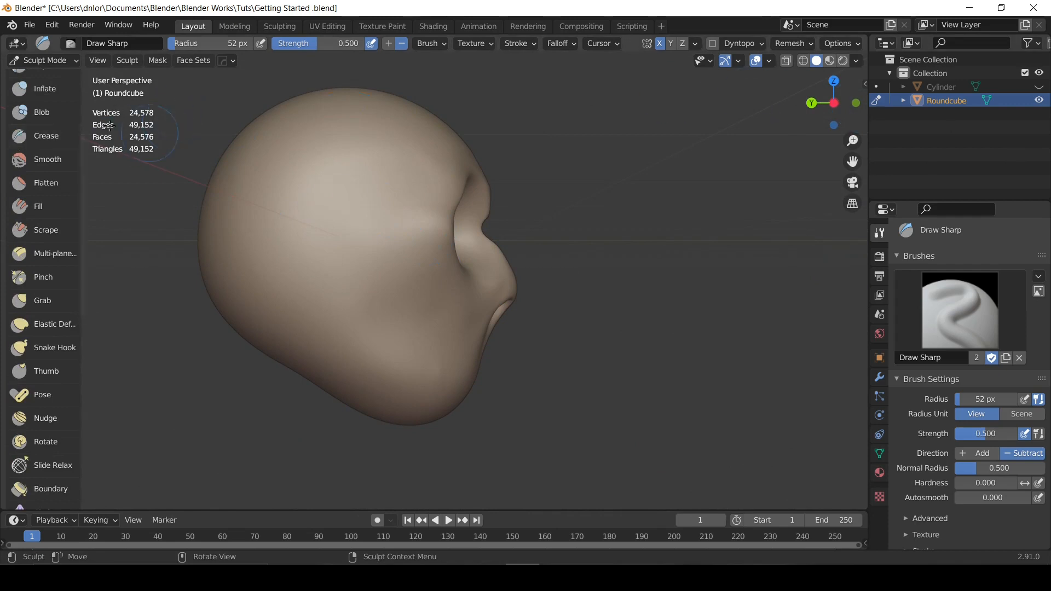
scroll(49, 219, up, 6)
scroll(39, 145, down, 1)
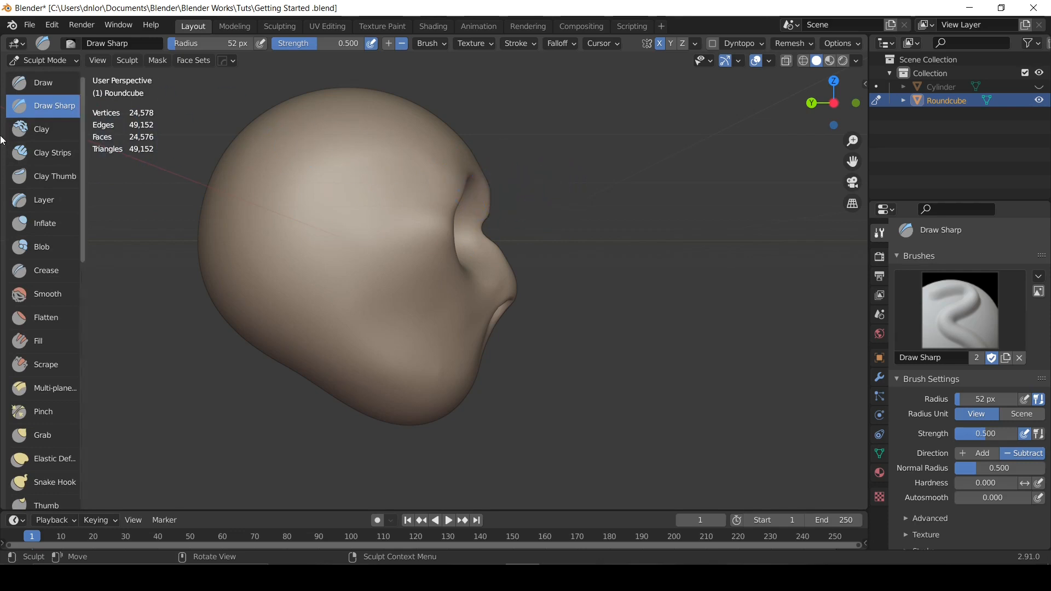
Soften the brow and the rims of the eye sockets using the Smooth brush at a 52 px radius and 0.500 strength.
key(c)
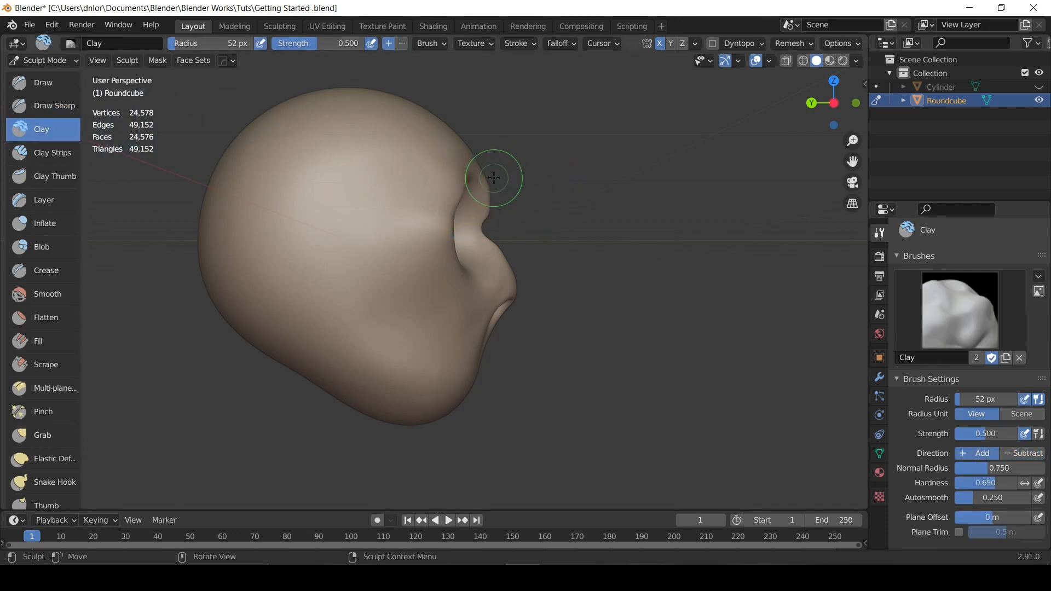
middle_drag(478, 195, 363, 206)
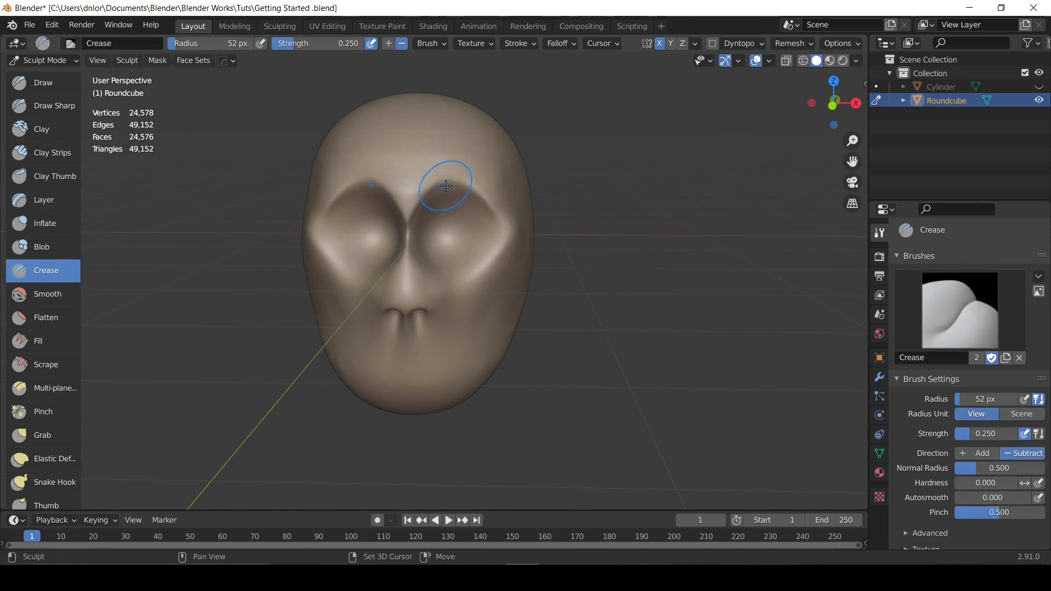
key(s)
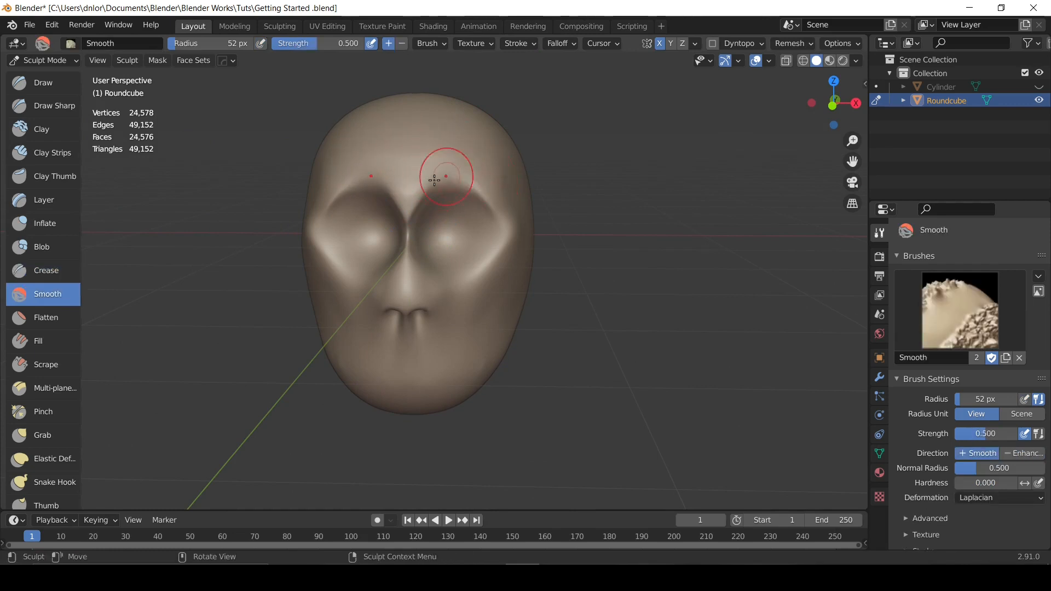
mouse_move(434, 180)
mouse_down()
mouse_move(482, 201)
mouse_move(495, 240)
mouse_move(469, 264)
mouse_up()
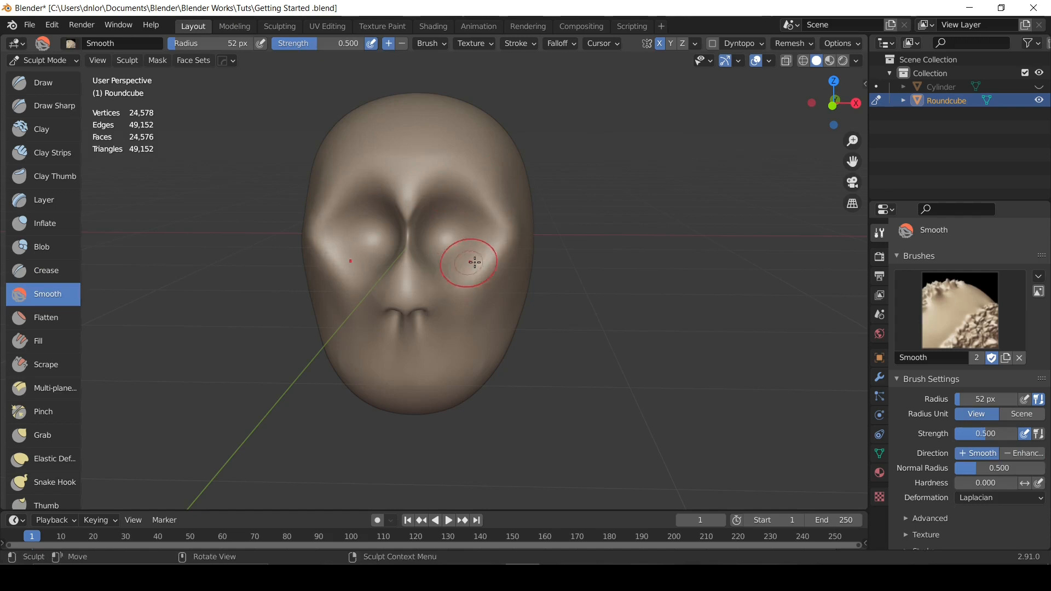
key(s)
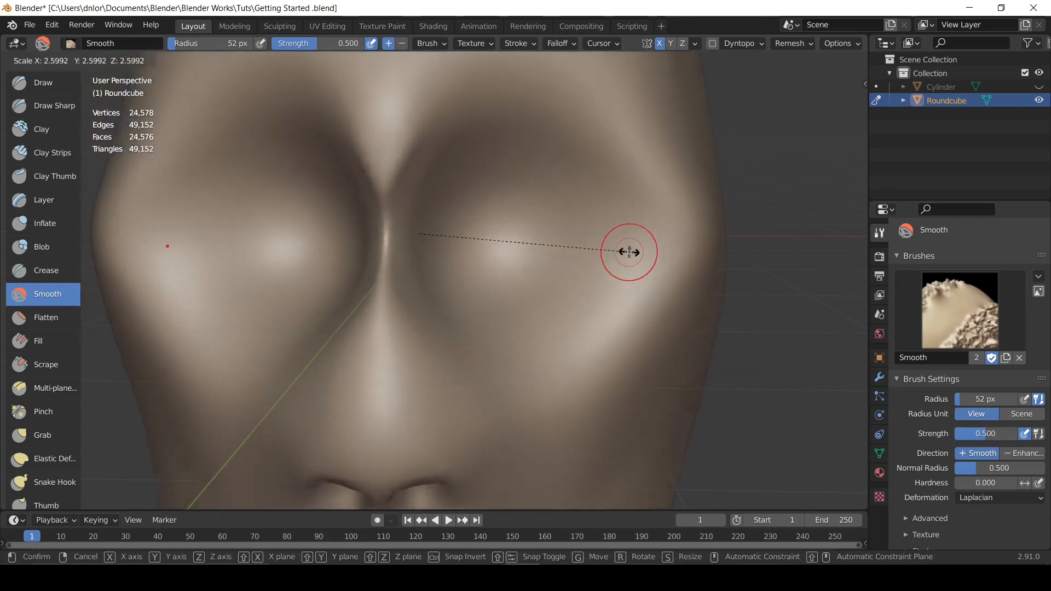
key(Escape)
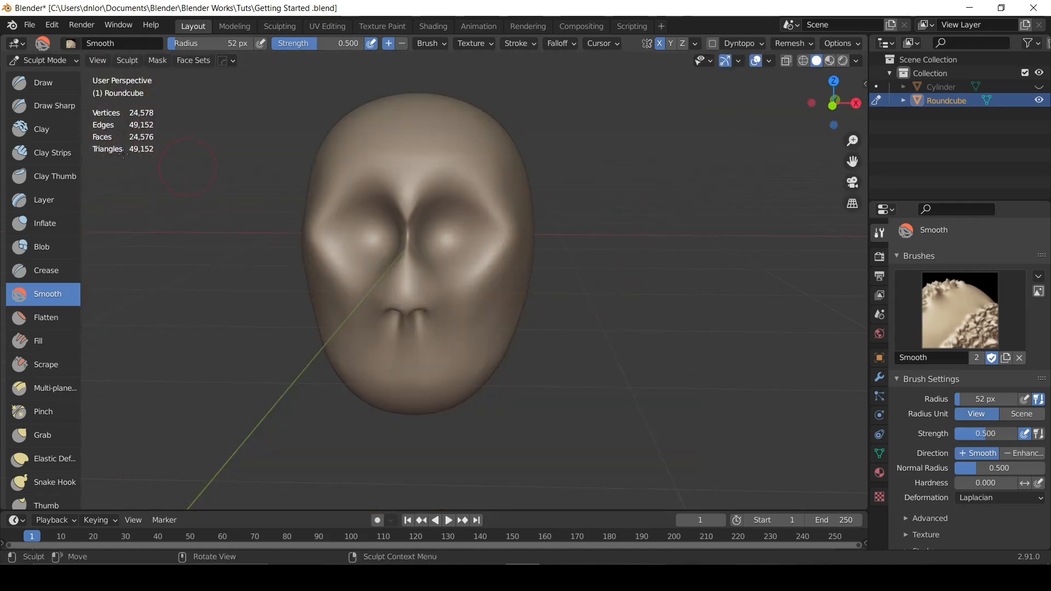
Try pulling the cheek outward with the Grab brush at a 234 px radius, and undo the stroke.
scroll(77, 274, down, 5)
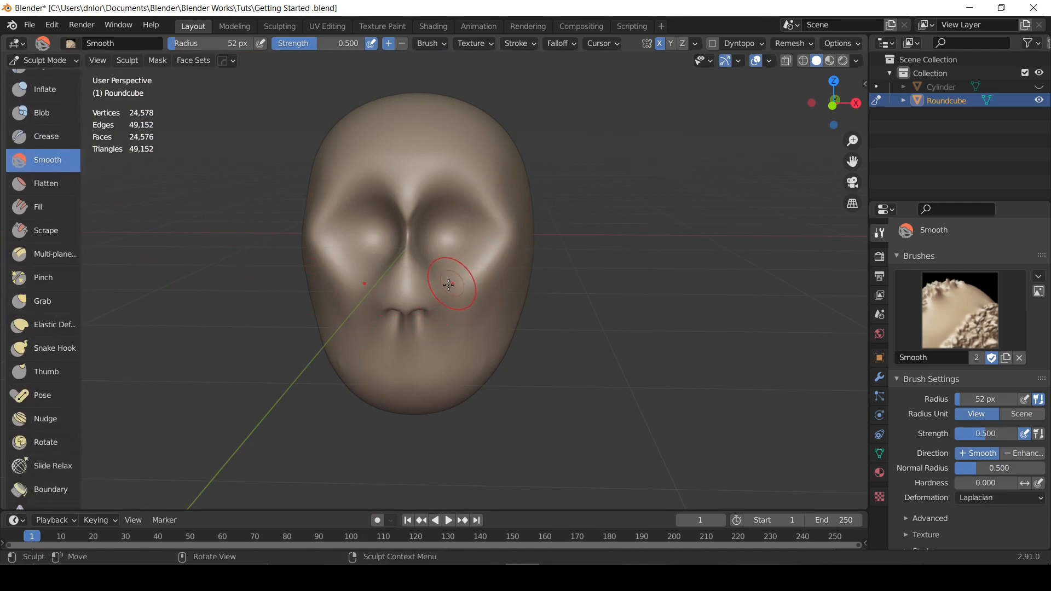
key(g)
key(f)
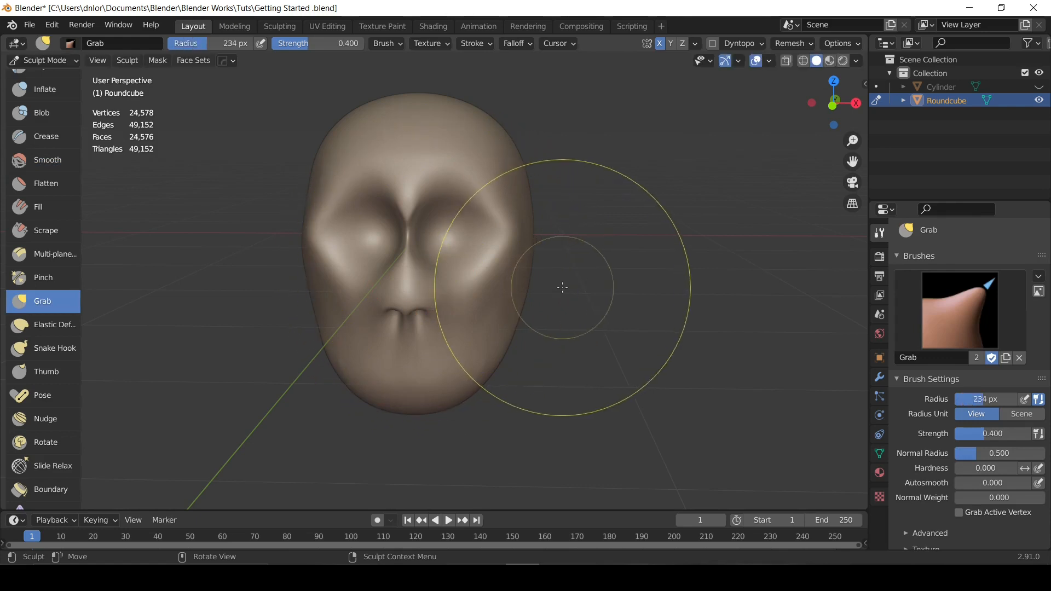
drag(484, 297, 512, 288)
key(ctrl+z)
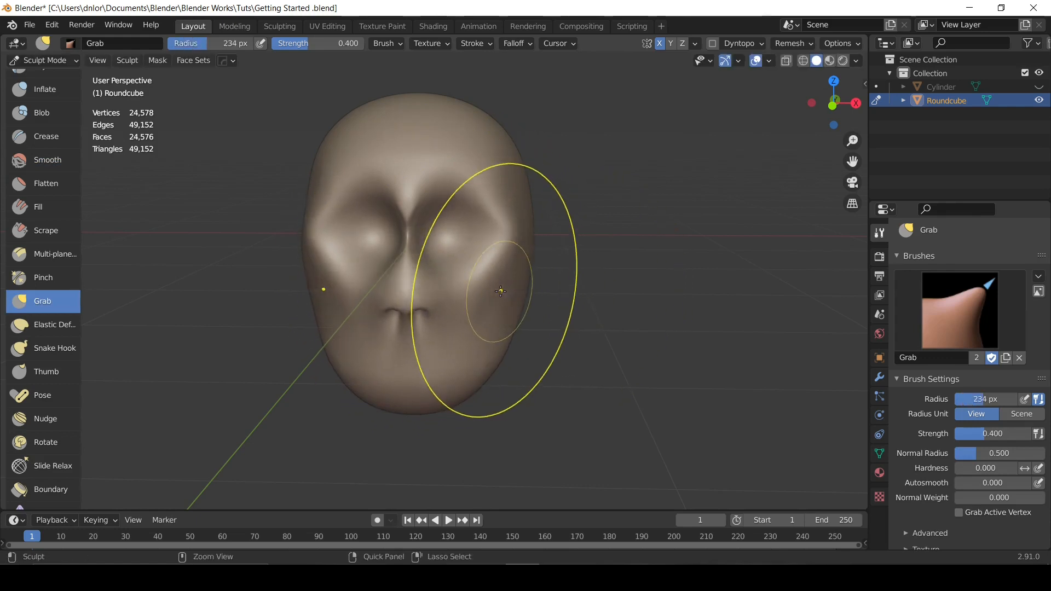
Switch to the Pinch brush and set its radius to 133 px.
key(p)
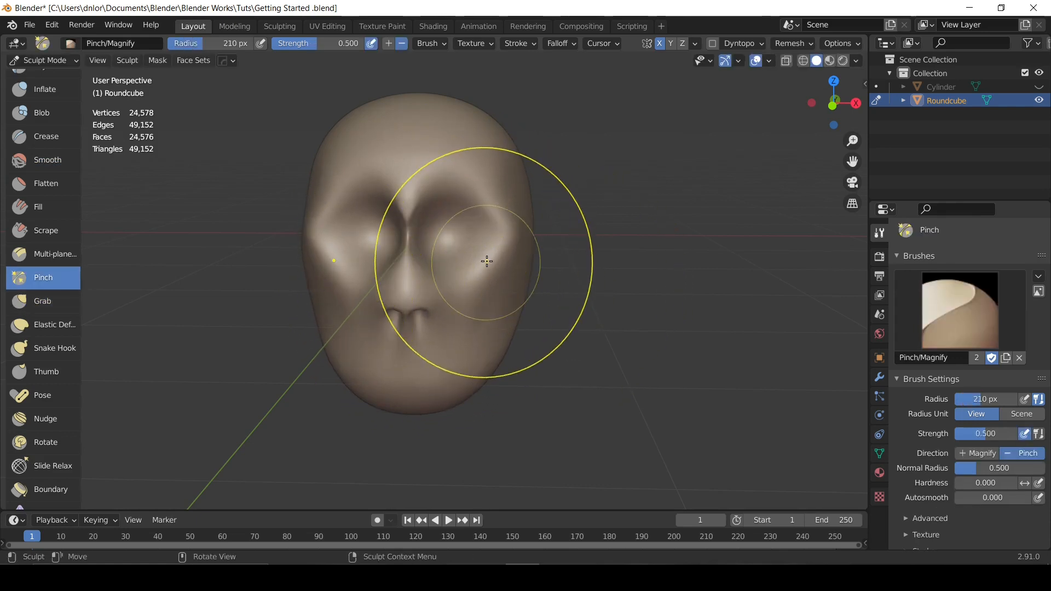
key(f)
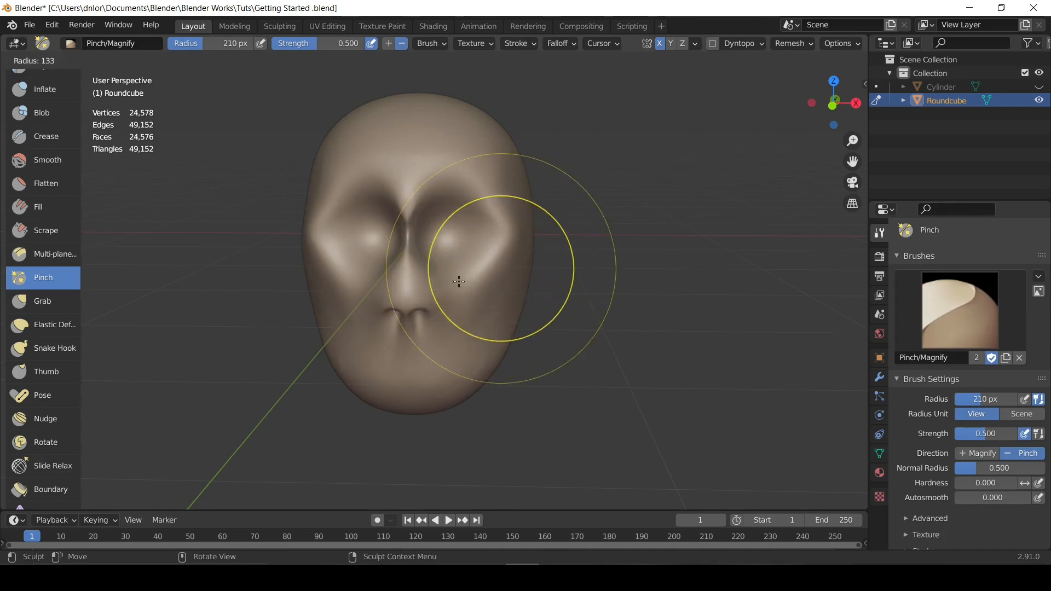
click(458, 281)
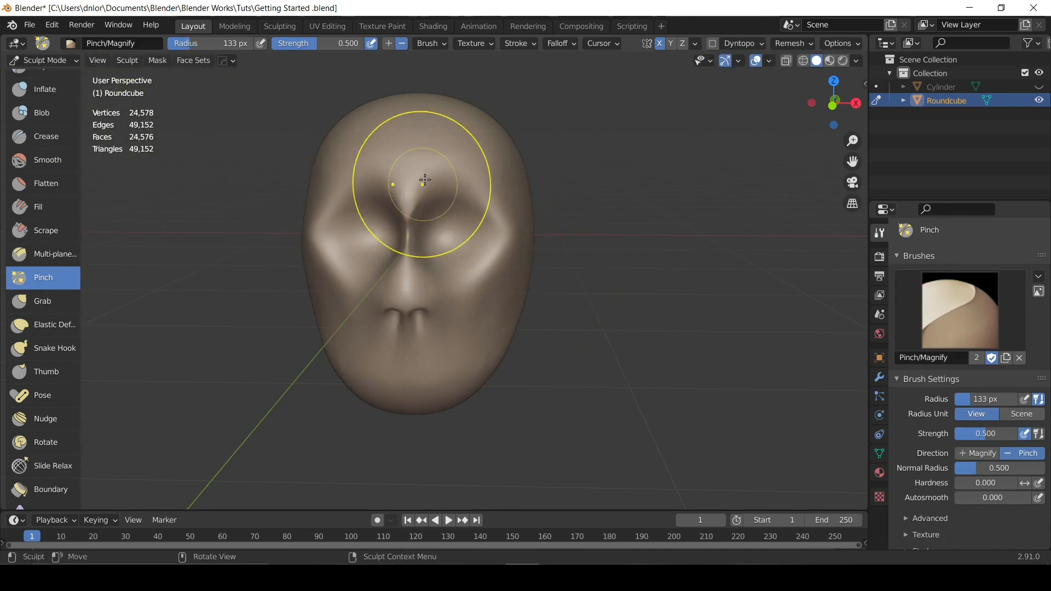
Switch to the Draw brush and set its radius to 62 px.
key(x)
key(f)
click(395, 160)
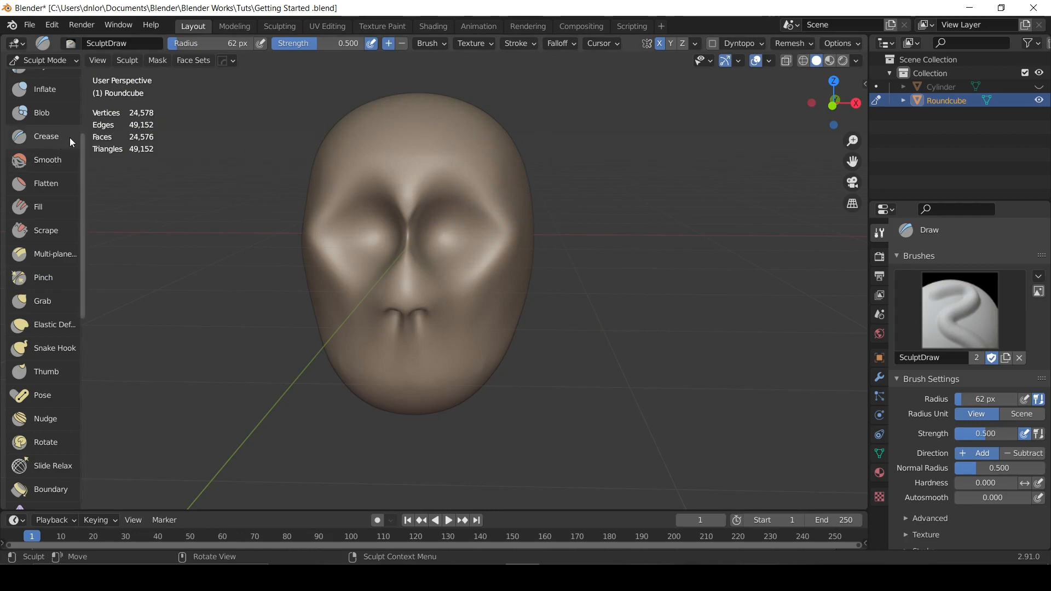
Examine the shortcut options of the Clay Strips and Blob brushes in the brush list.
scroll(72, 115, up, 5)
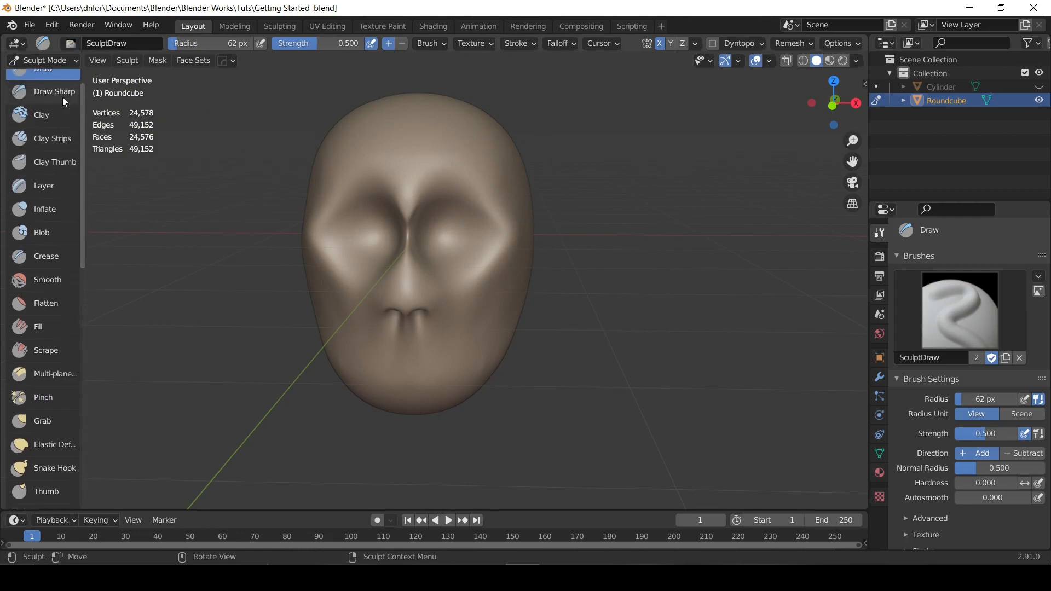
right_click(47, 142)
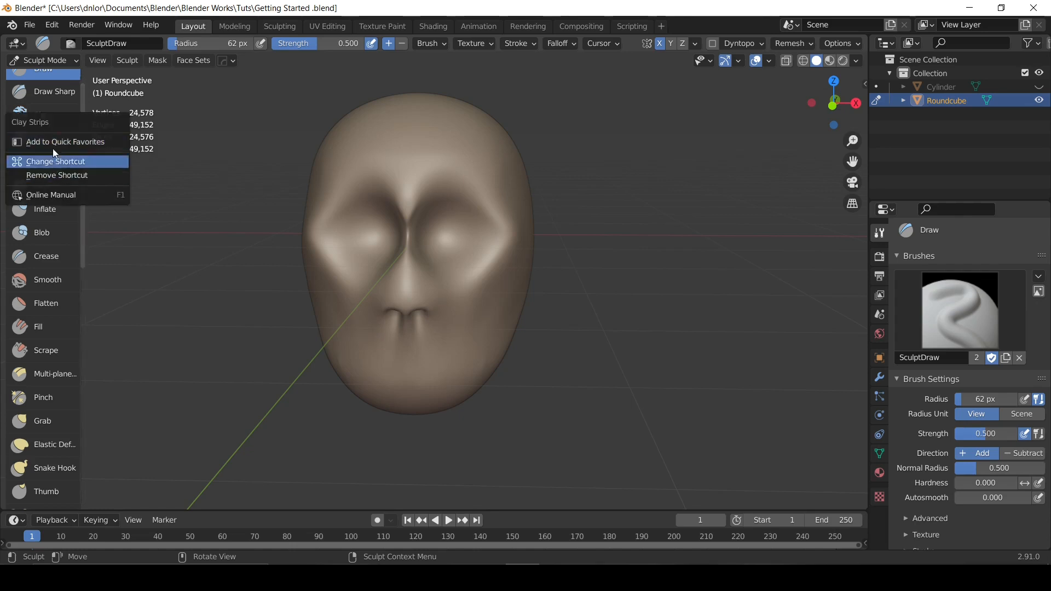
right_click(37, 141)
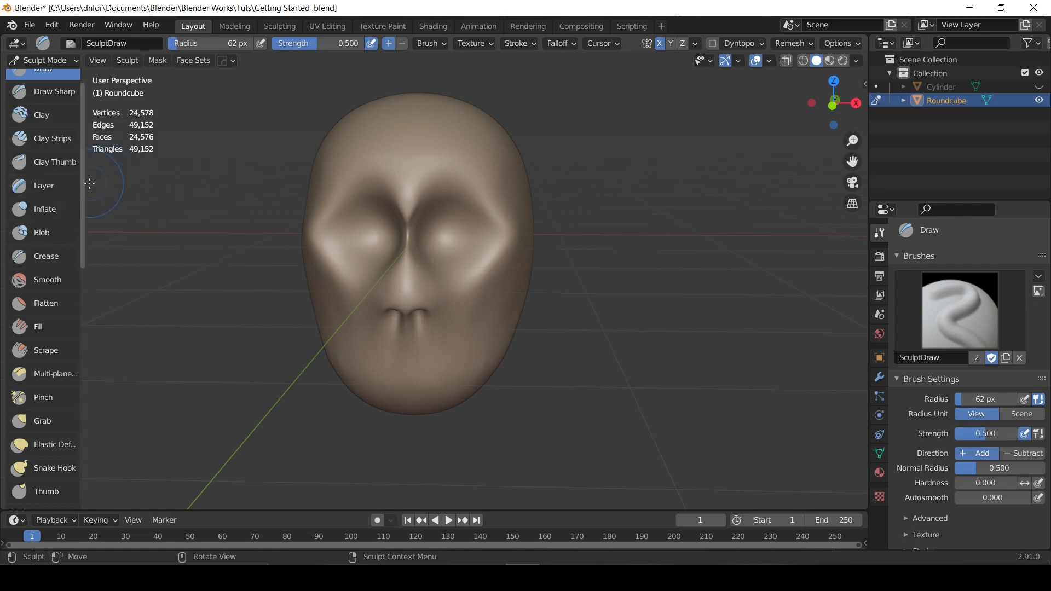
scroll(83, 173, down, 2)
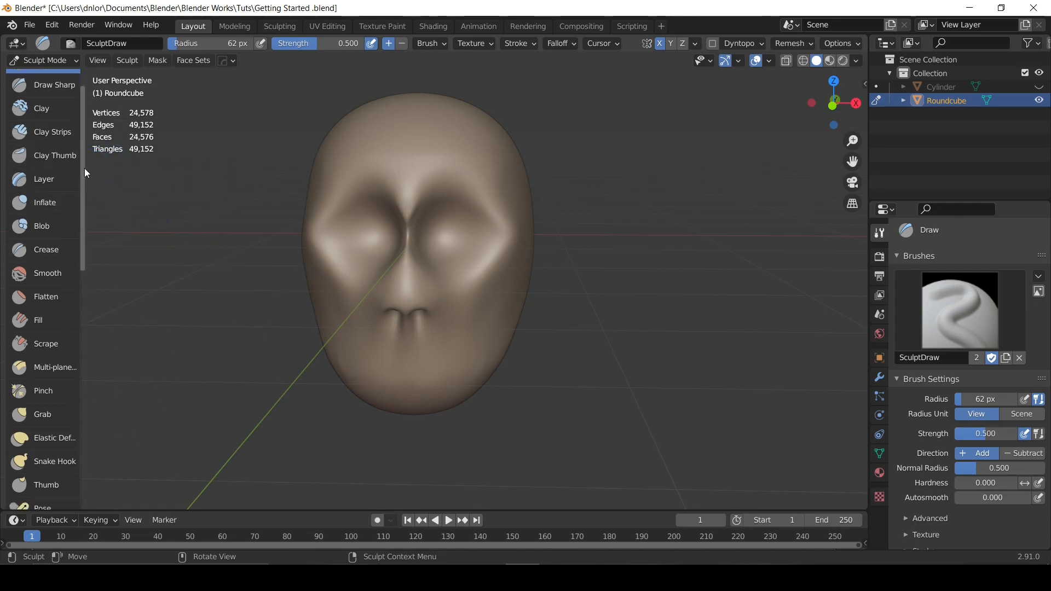
scroll(84, 162, down, 3)
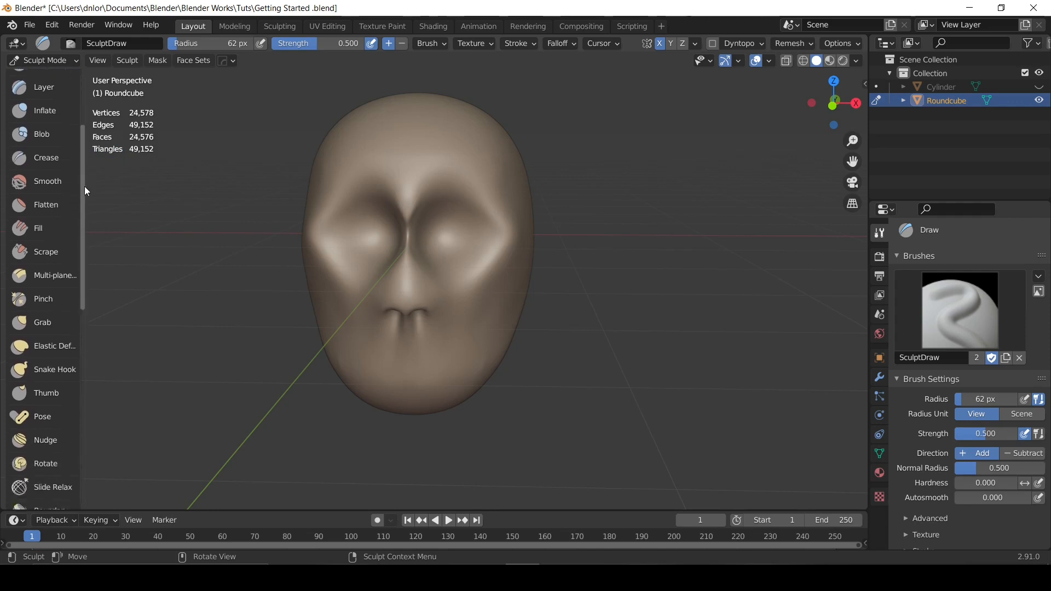
right_click(45, 120)
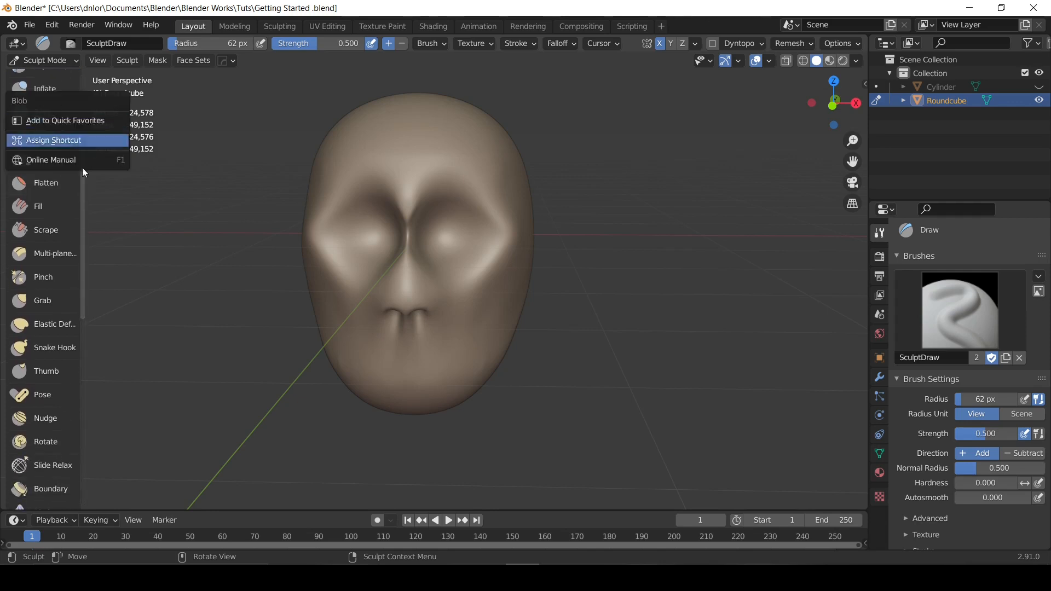
right_click(43, 107)
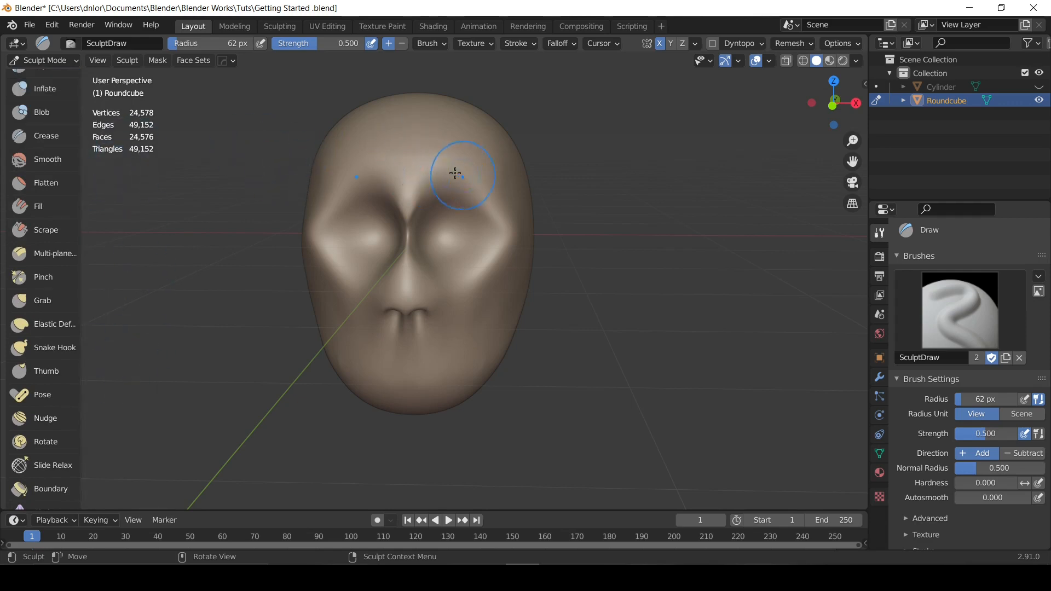
Pull the bridge of the nose slightly forward in profile using the Grab brush at a 129 px radius and 0.400 strength.
mouse_move(381, 221)
middle_down()
mouse_move(306, 225)
mouse_move(383, 224)
mouse_move(352, 234)
mouse_move(479, 175)
mouse_move(572, 219)
middle_up()
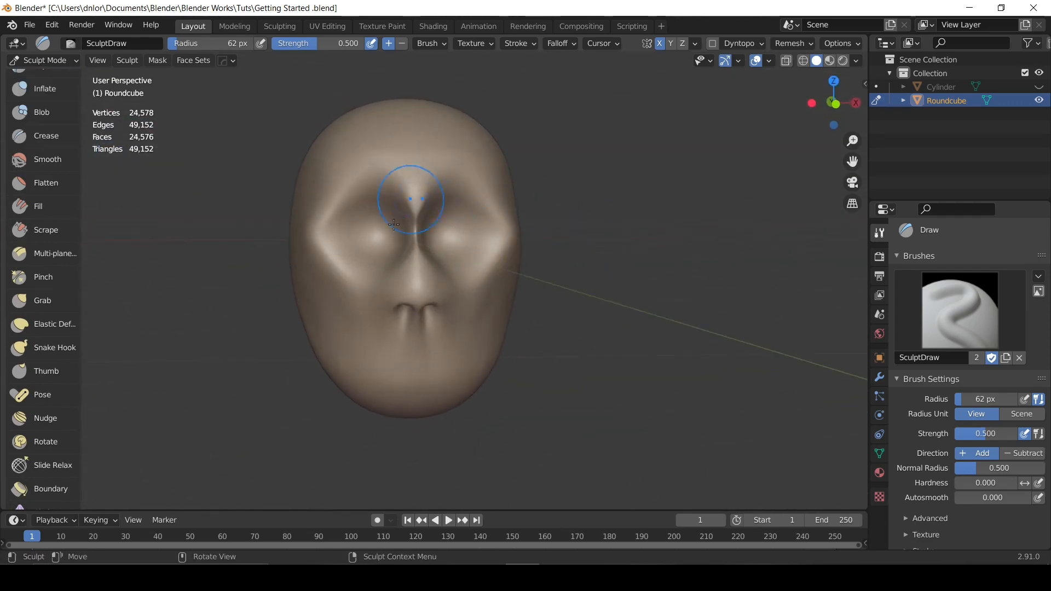
mouse_move(401, 170)
middle_down()
mouse_move(398, 188)
mouse_move(438, 145)
mouse_move(405, 207)
mouse_move(551, 210)
mouse_move(399, 234)
middle_up()
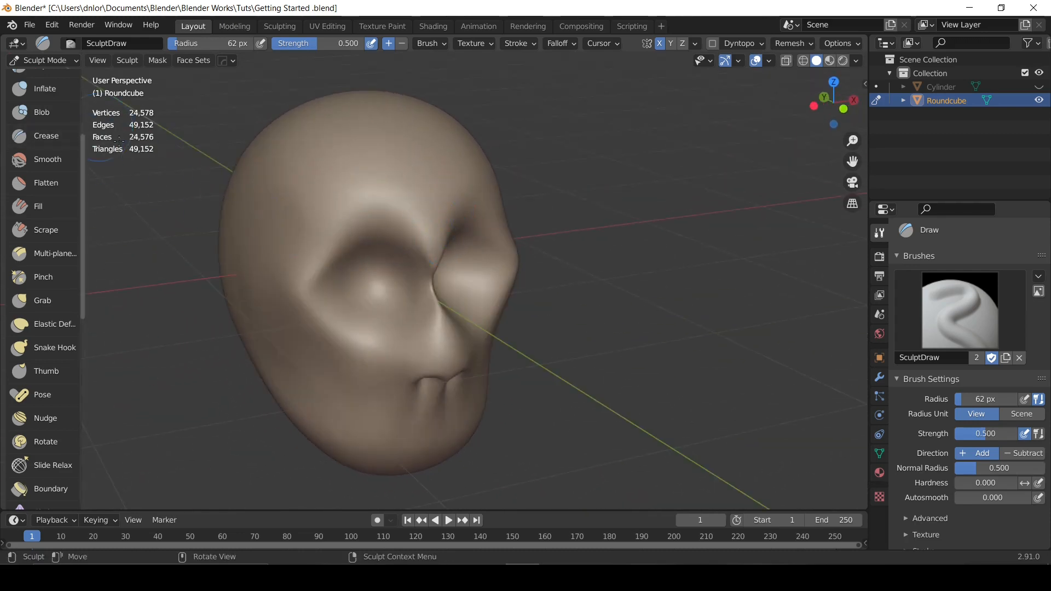
mouse_move(428, 270)
middle_down()
mouse_move(498, 254)
mouse_move(481, 242)
mouse_move(476, 252)
mouse_move(481, 234)
mouse_move(410, 211)
mouse_move(475, 221)
mouse_move(491, 263)
middle_up()
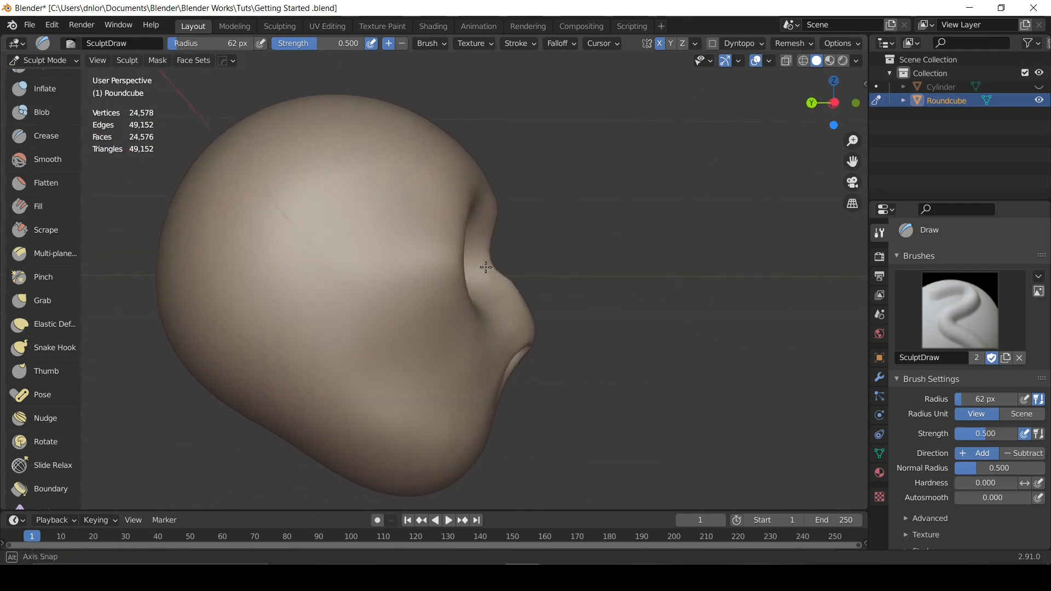
key(g)
key(f)
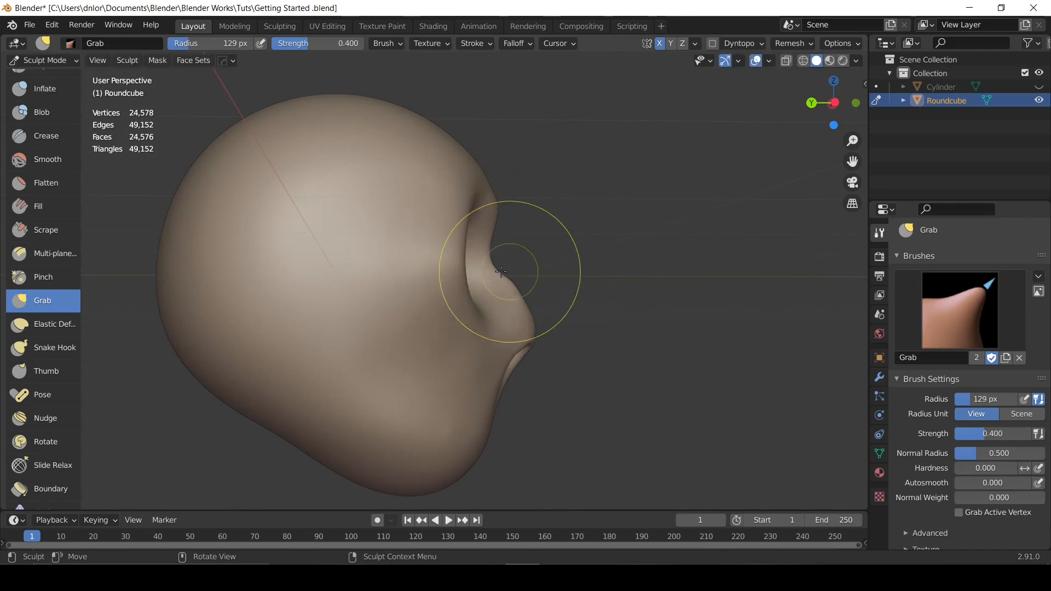
click(529, 272)
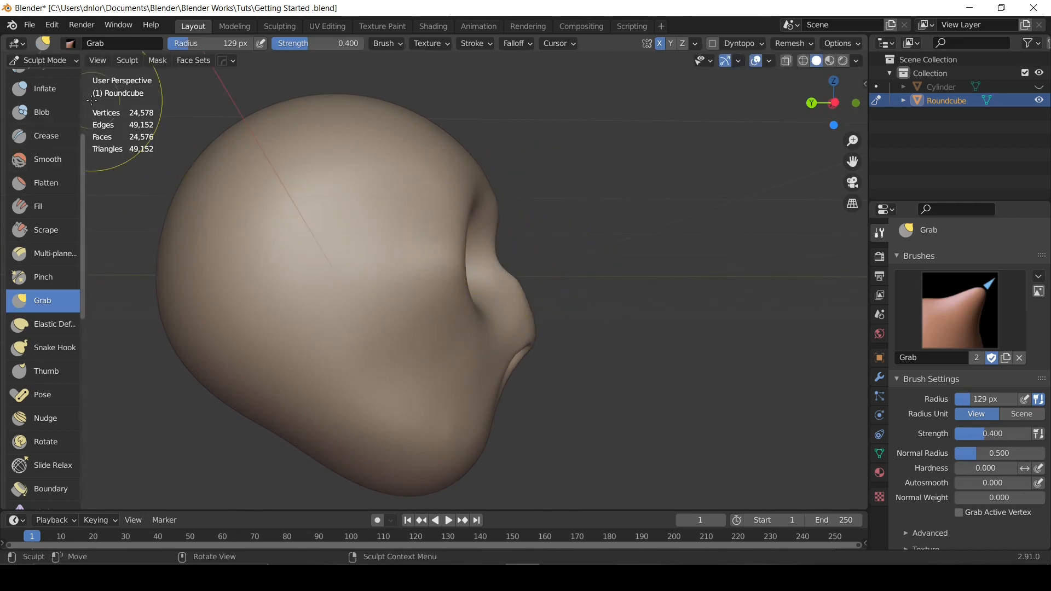
View the head from the front, switch to the Clay brush and set its radius to 64 px.
key(KP_1)
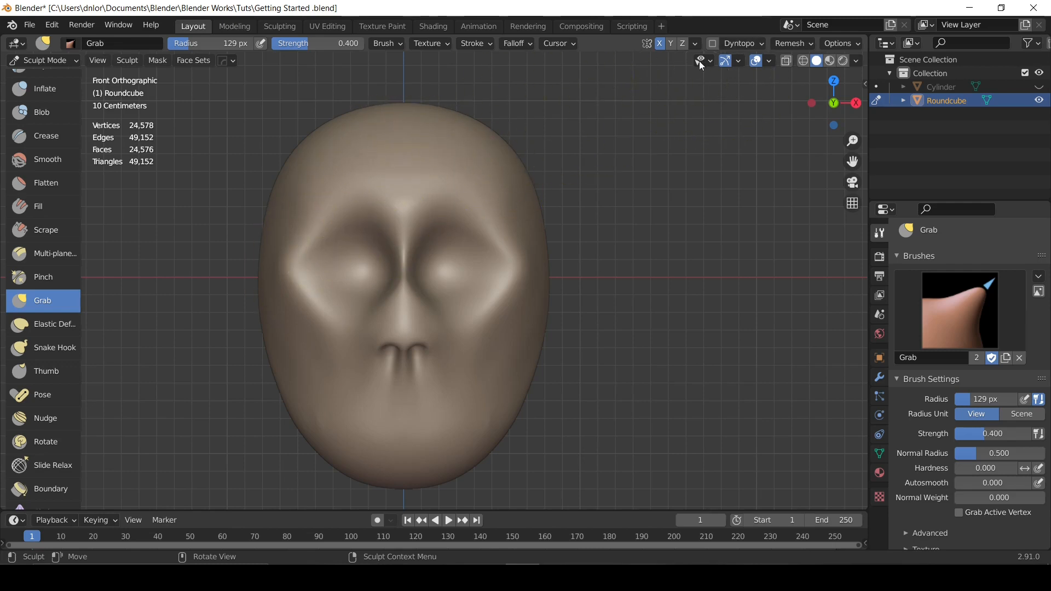
mouse_move(418, 194)
shift+middle_down()
mouse_move(488, 148)
mouse_move(459, 215)
shift+middle_up()
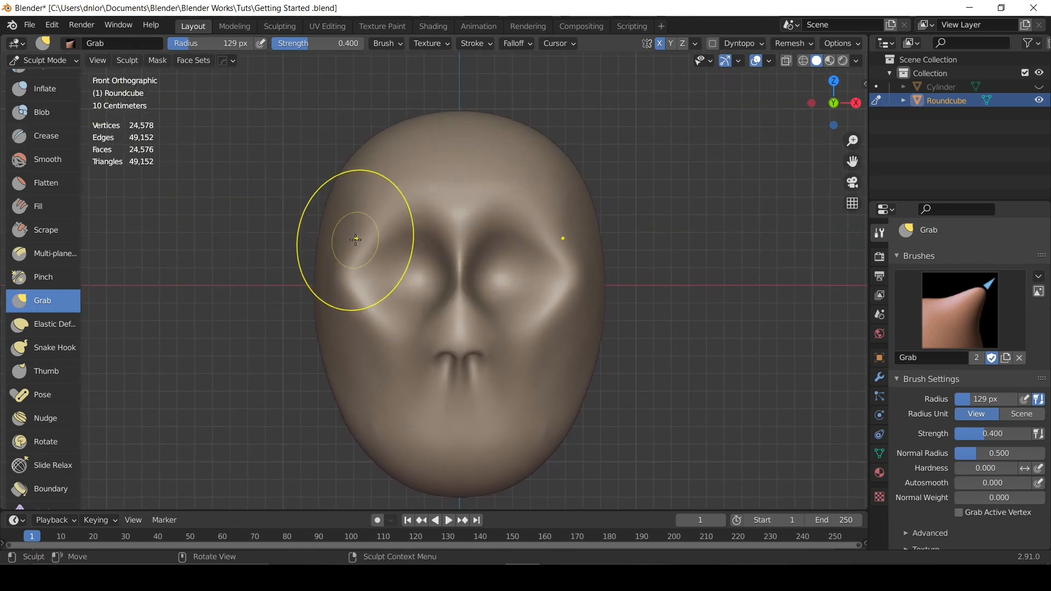
key(c)
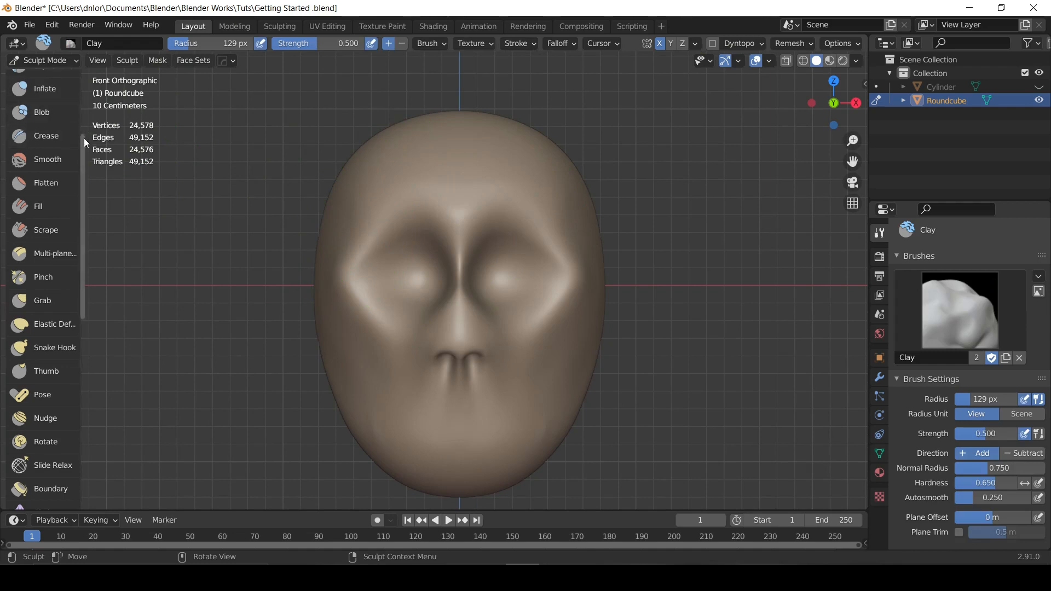
scroll(83, 138, up, 5)
key(f)
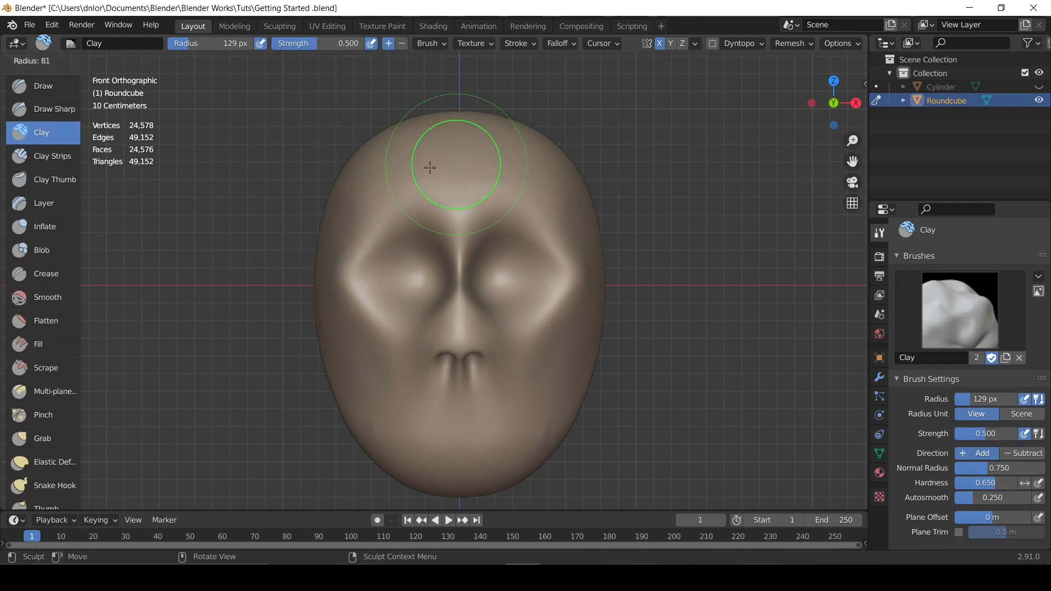
click(420, 165)
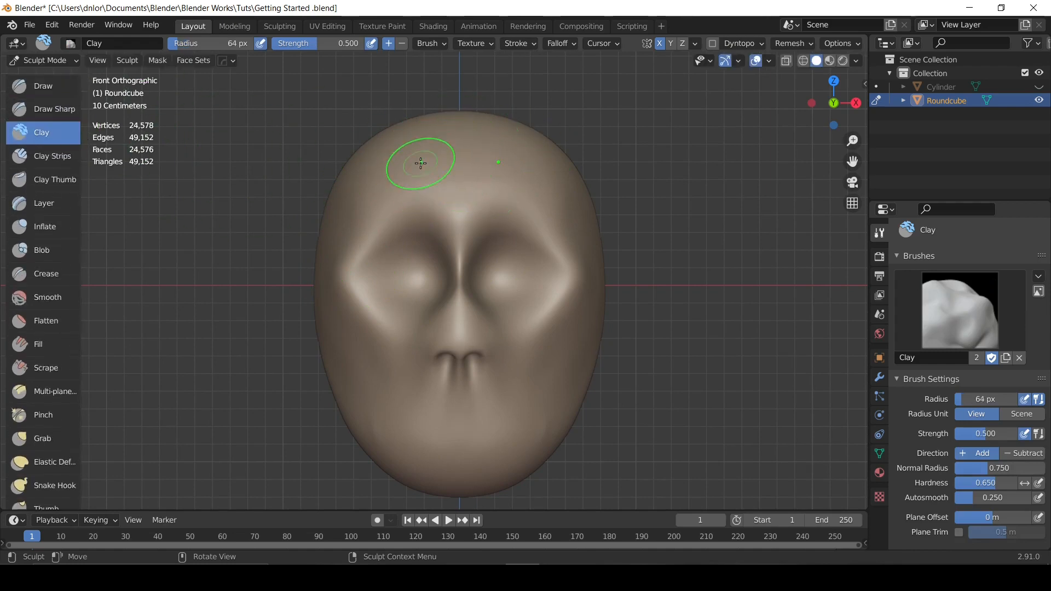
Enable Dyntopo on the head and examine the faceted surface around the eye sockets.
click(754, 44)
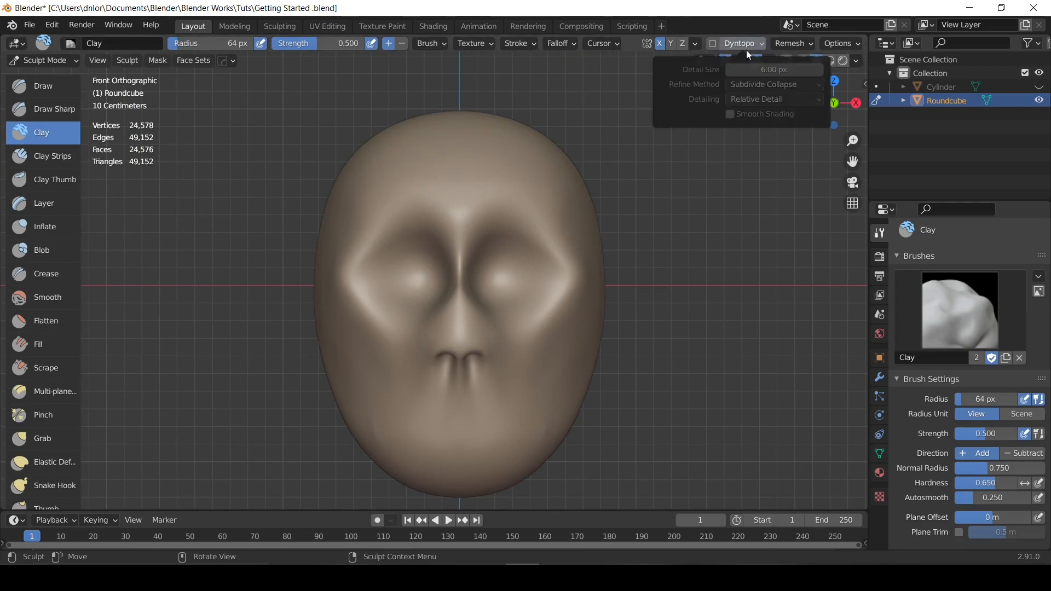
click(713, 44)
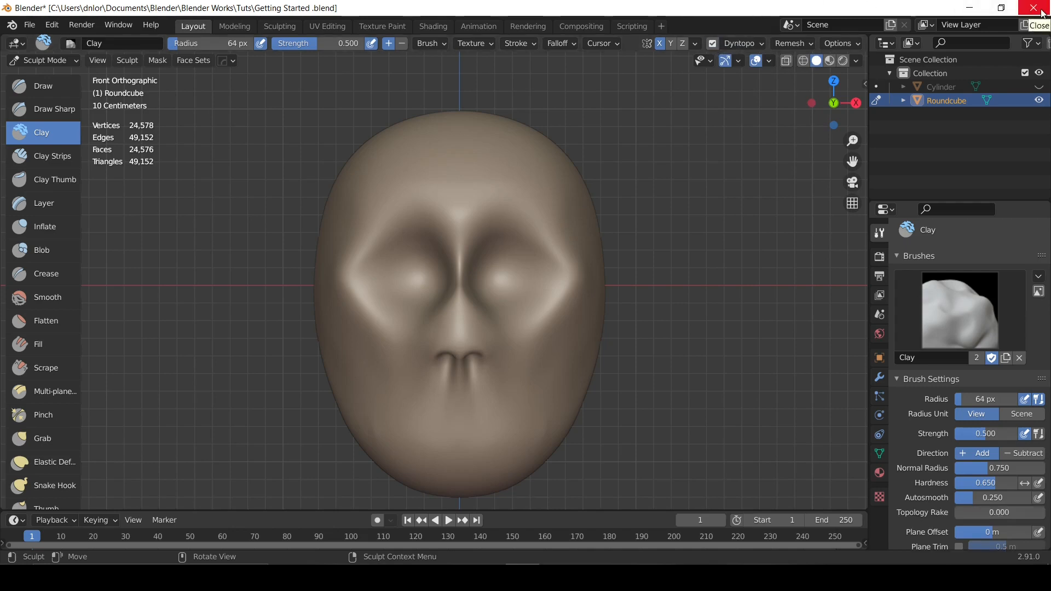
scroll(469, 180, up, 2)
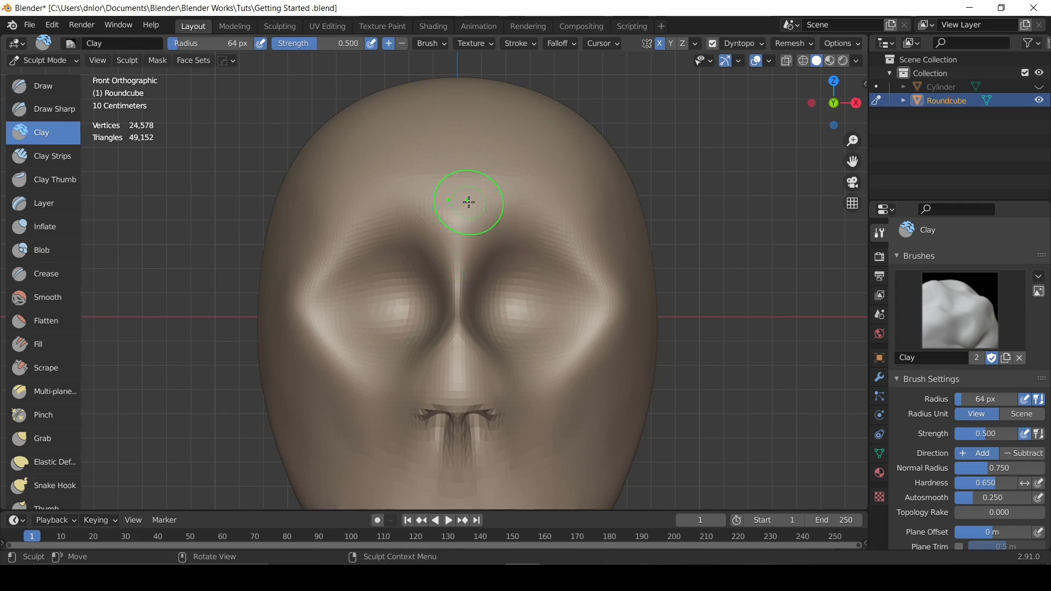
middle_drag(387, 246, 387, 465)
mouse_move(344, 346)
middle_down()
mouse_move(399, 312)
mouse_move(387, 293)
mouse_move(404, 289)
mouse_move(429, 321)
mouse_move(467, 191)
mouse_move(410, 321)
middle_up()
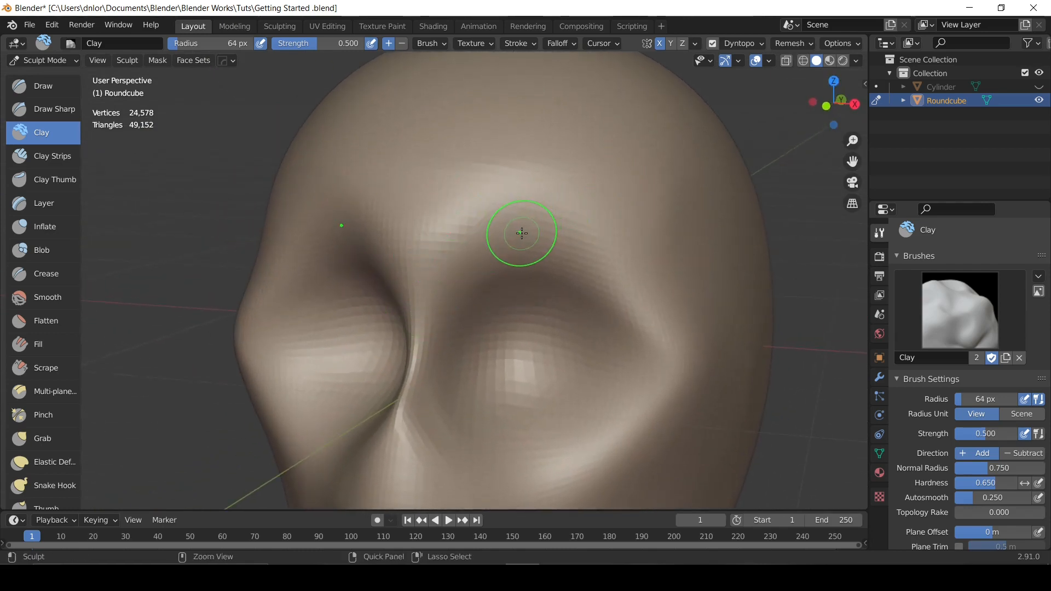
Toggle Dyntopo off and back on to demonstrate both ways of switching it.
click(712, 44)
click(712, 44)
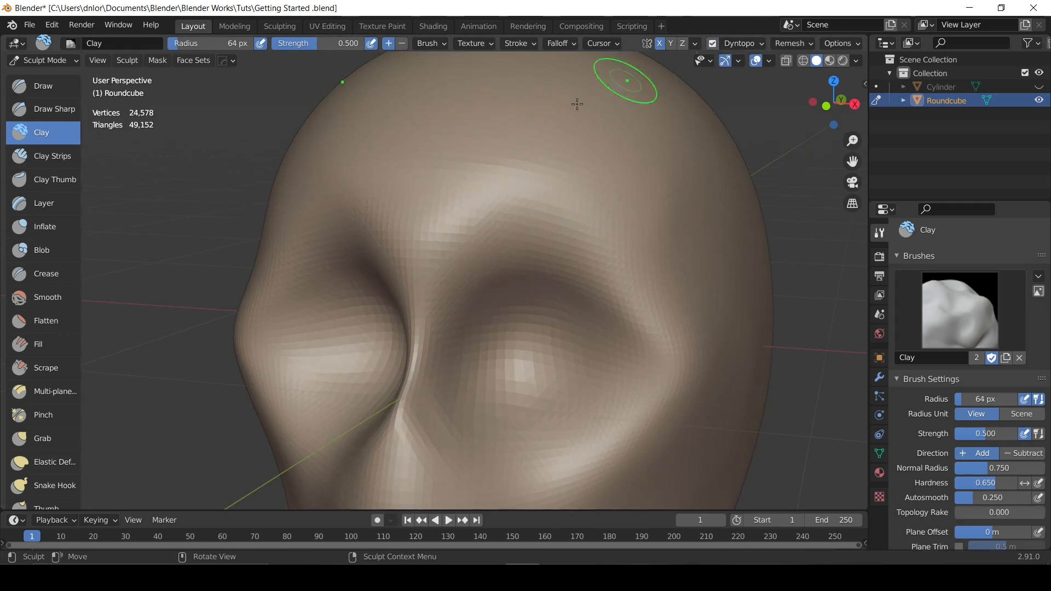
key(ctrl+d)
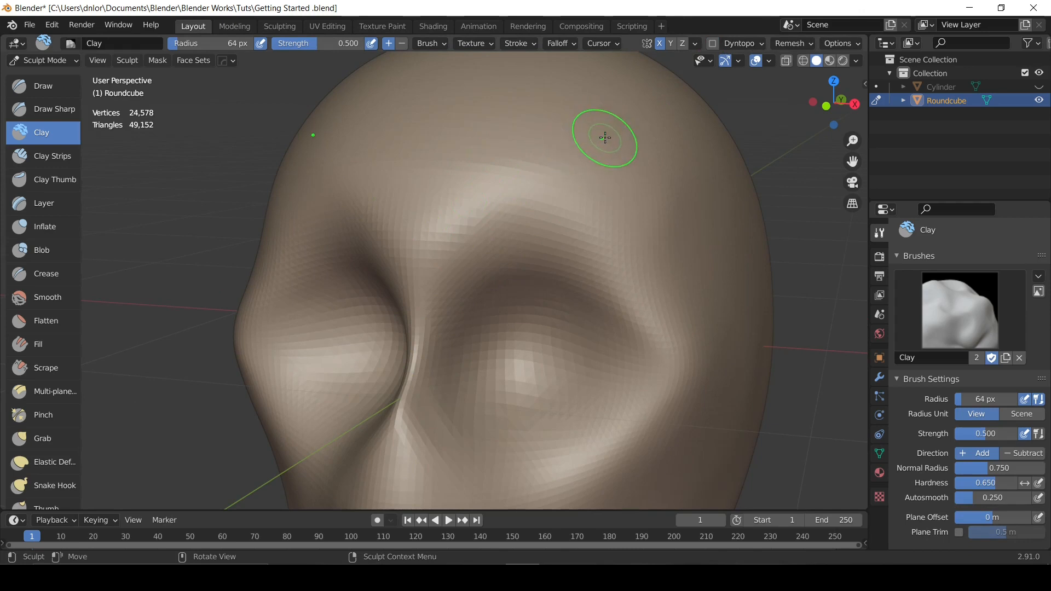
key(ctrl+d)
Turn on the Wireframe overlay to display the mesh triangles on the face.
mouse_move(591, 110)
middle_down()
mouse_move(508, 153)
mouse_move(506, 169)
mouse_move(476, 176)
mouse_move(458, 134)
mouse_move(474, 231)
mouse_move(618, 117)
middle_up()
click(739, 44)
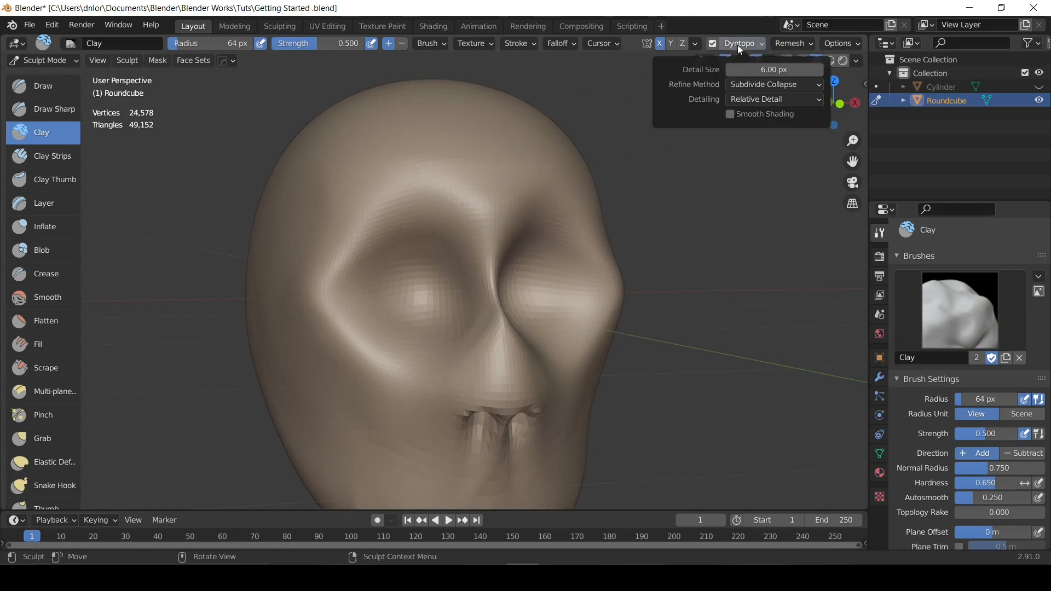
scroll(491, 204, up, 3)
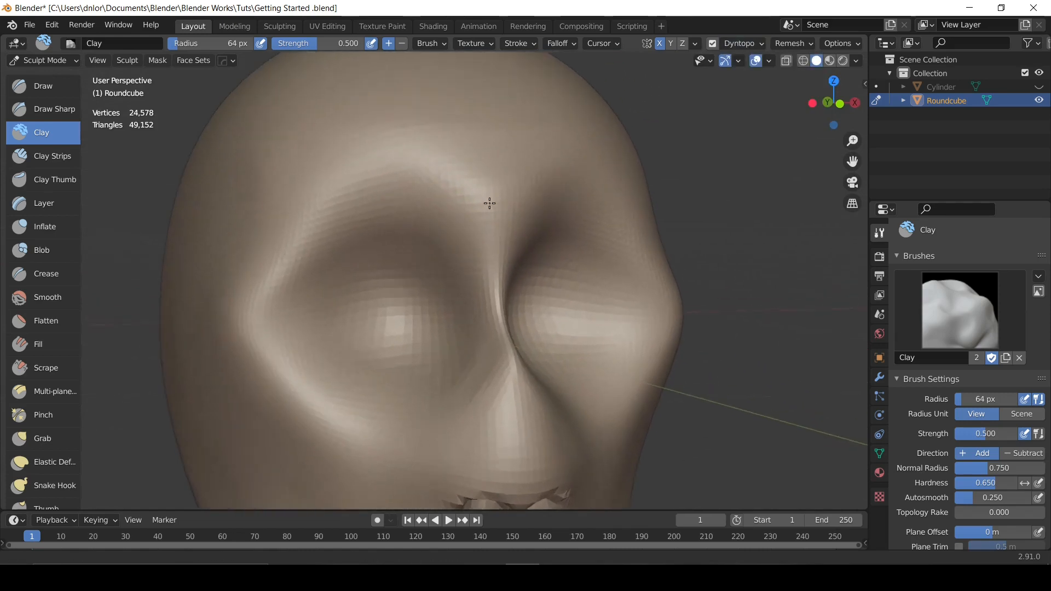
click(769, 61)
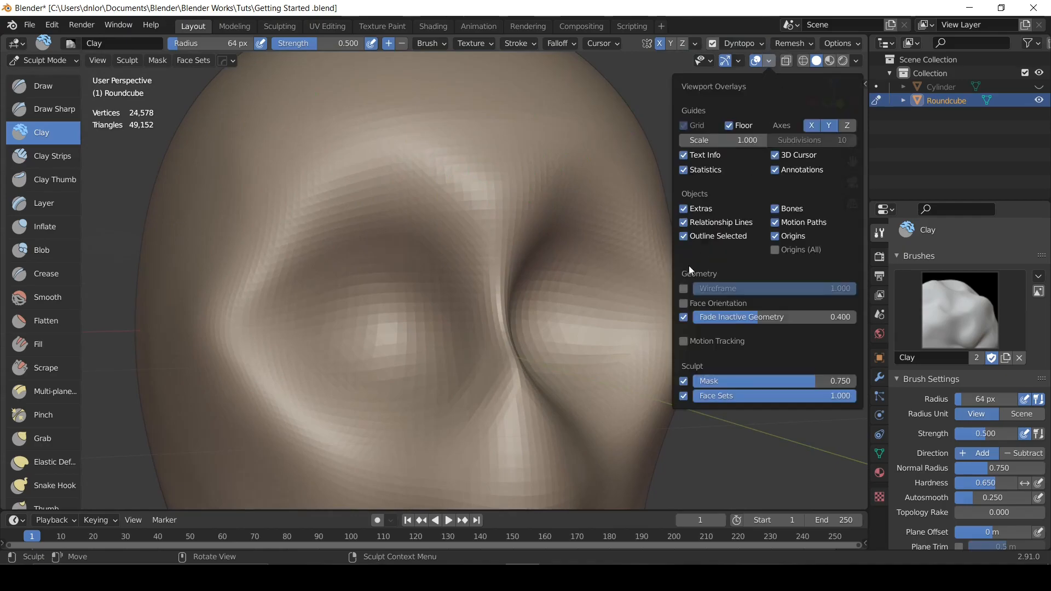
click(683, 289)
middle_drag(570, 266, 401, 213)
scroll(486, 194, down, 5)
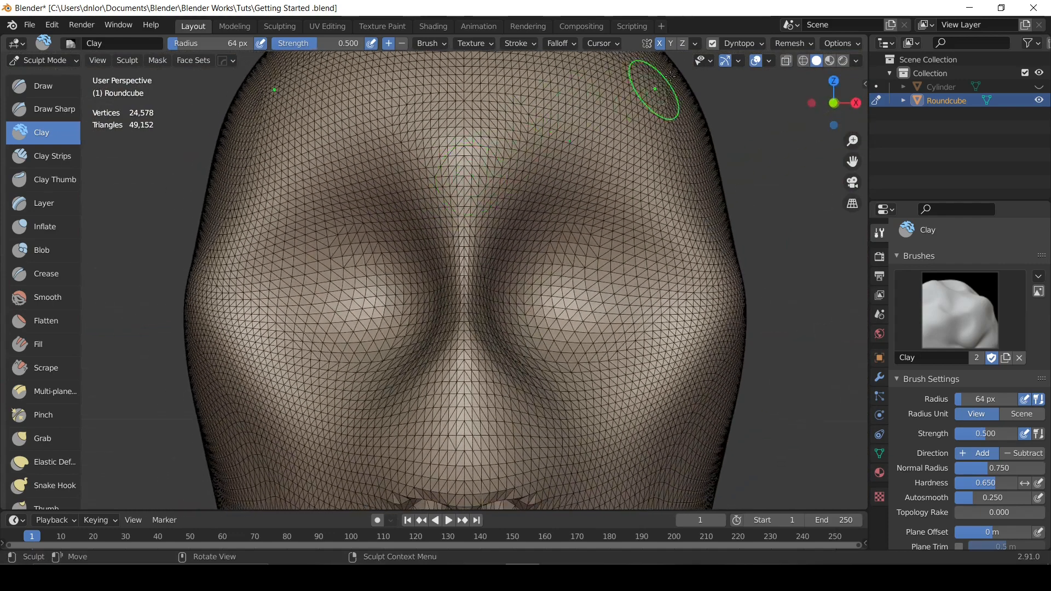
Set the Dyntopo detail size to 6 px.
click(744, 44)
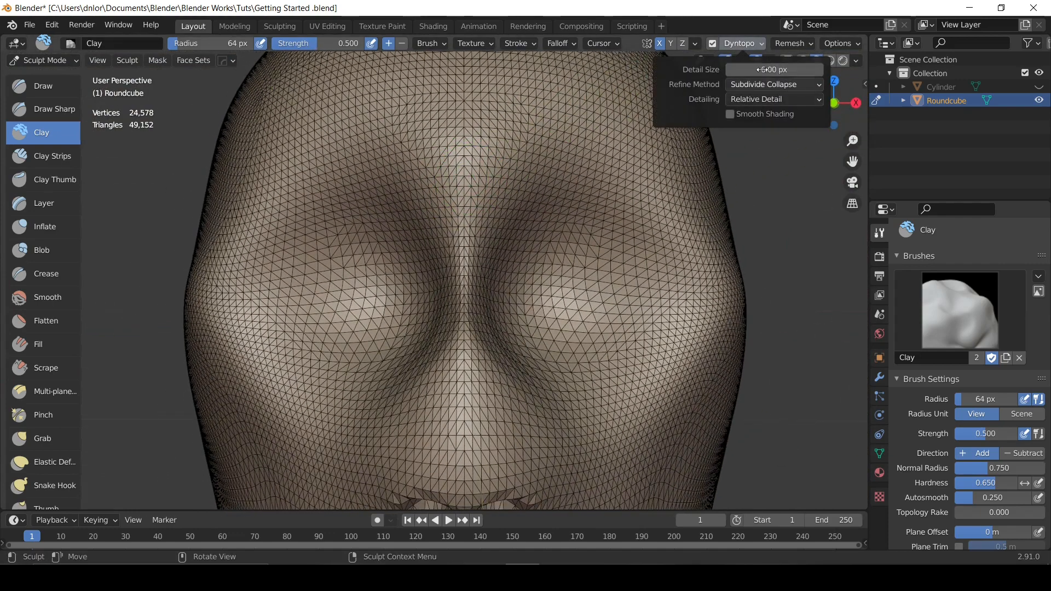
click(739, 47)
click(754, 70)
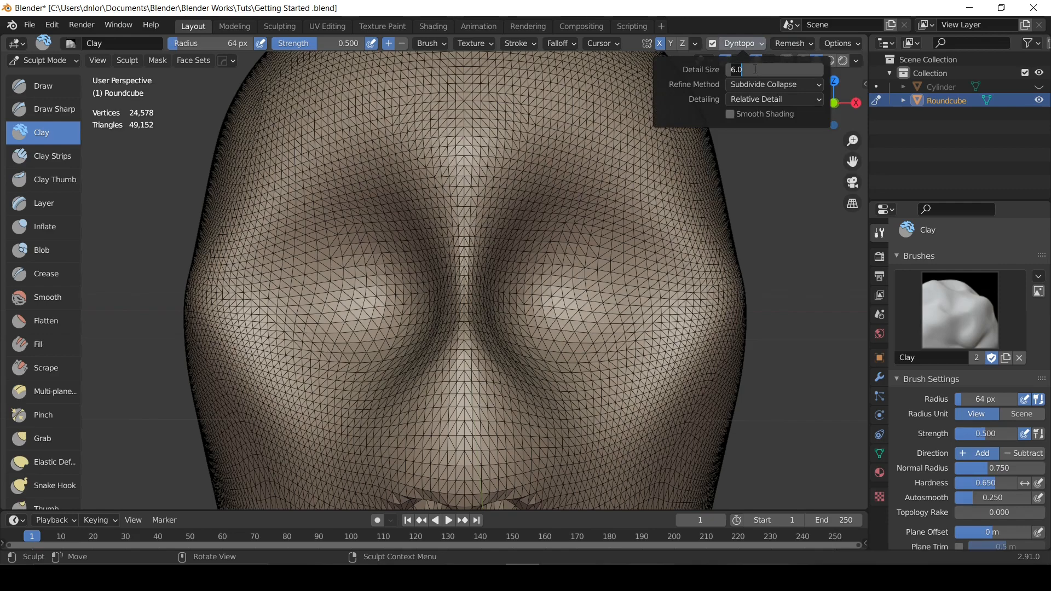
key(Return)
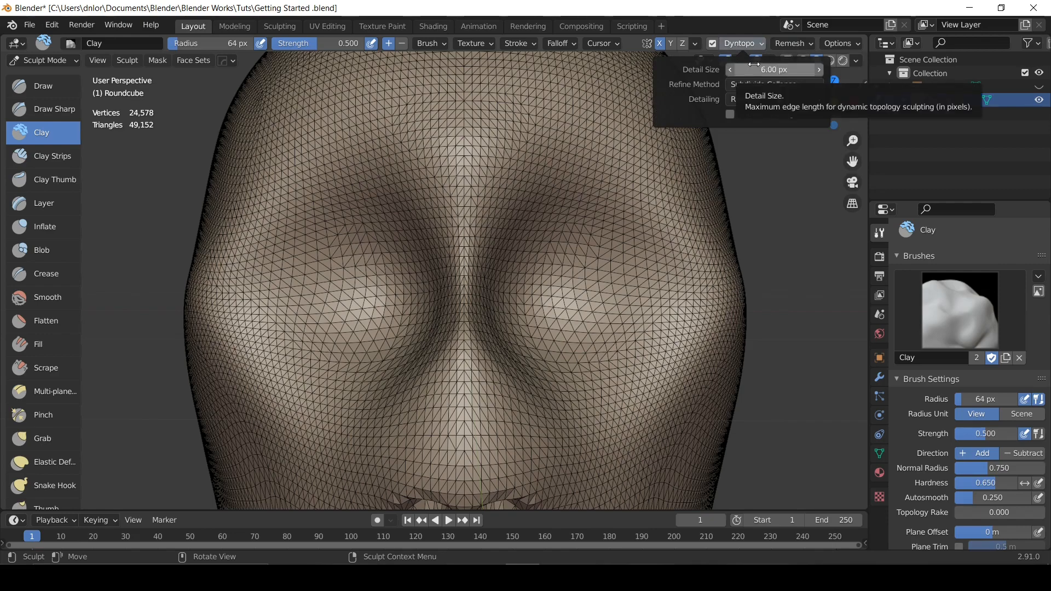
Examine how the Dyntopo detail size relates to the face's mesh triangles at different viewing distances.
scroll(489, 184, down, 3)
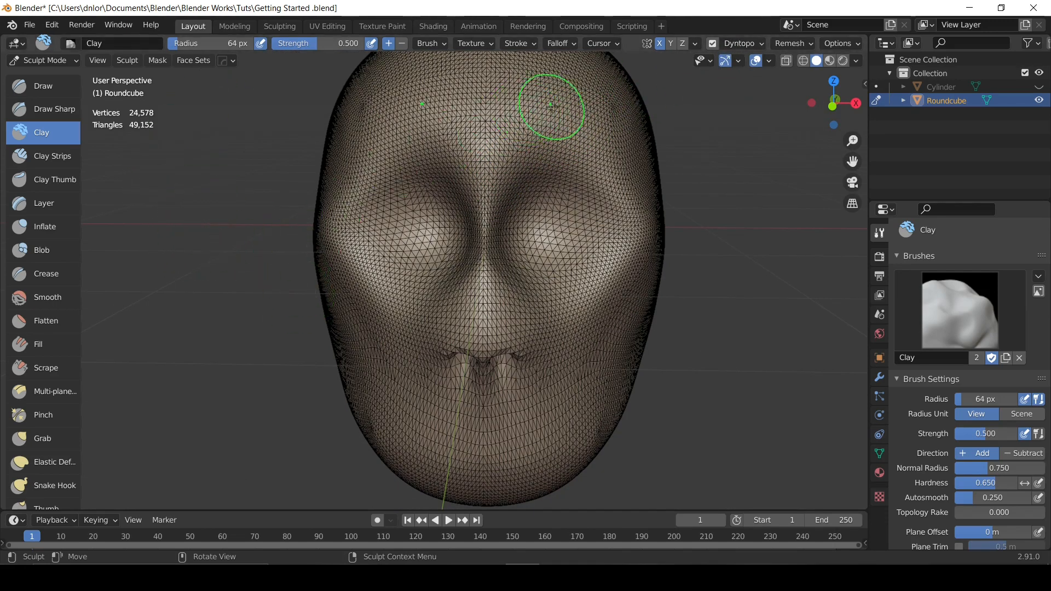
scroll(492, 207, up, 2)
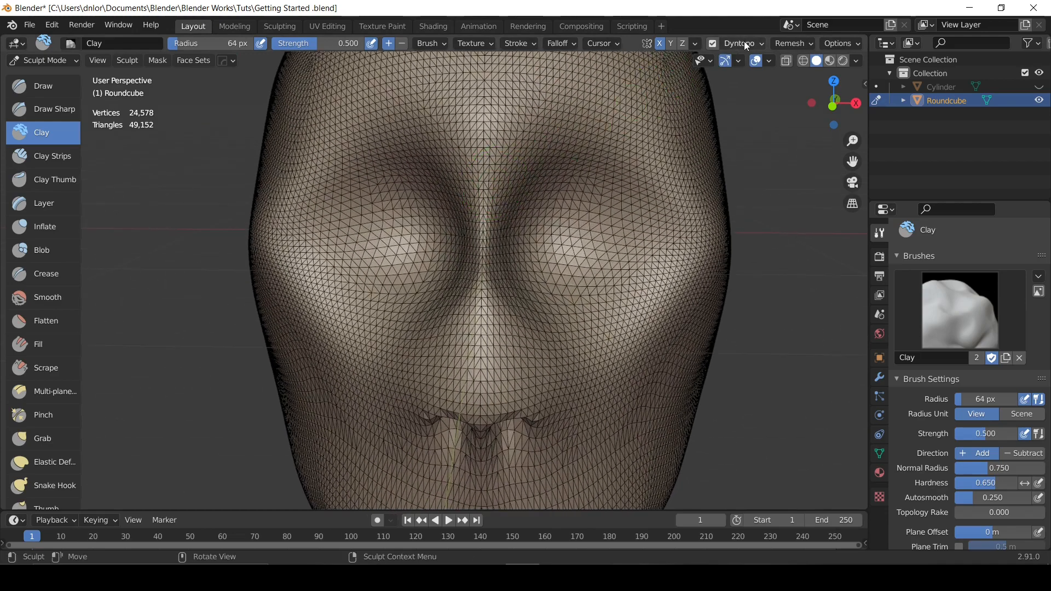
click(780, 44)
click(755, 45)
middle_drag(481, 175, 492, 134)
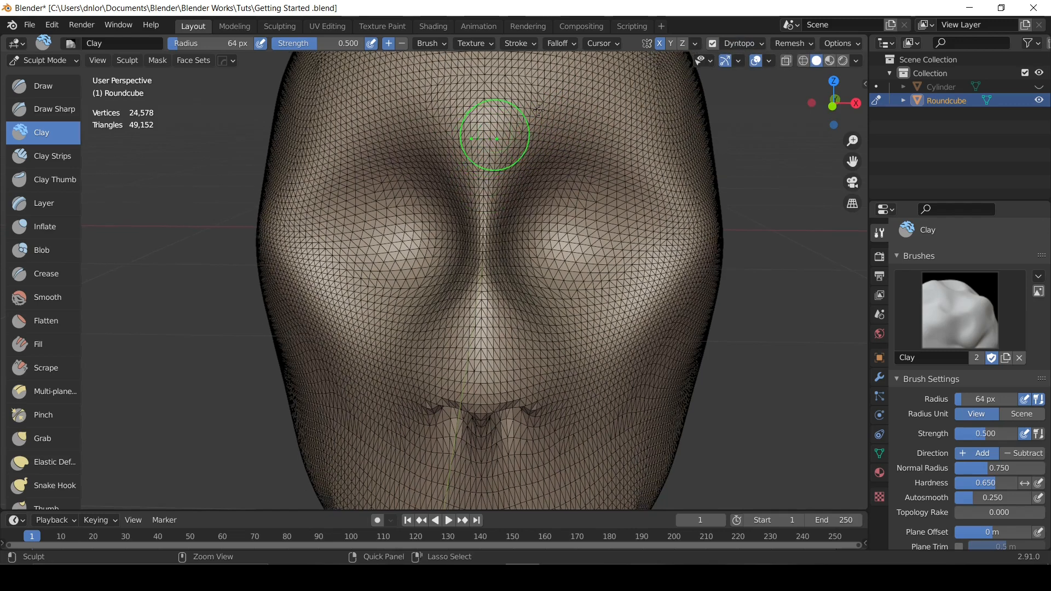
click(743, 45)
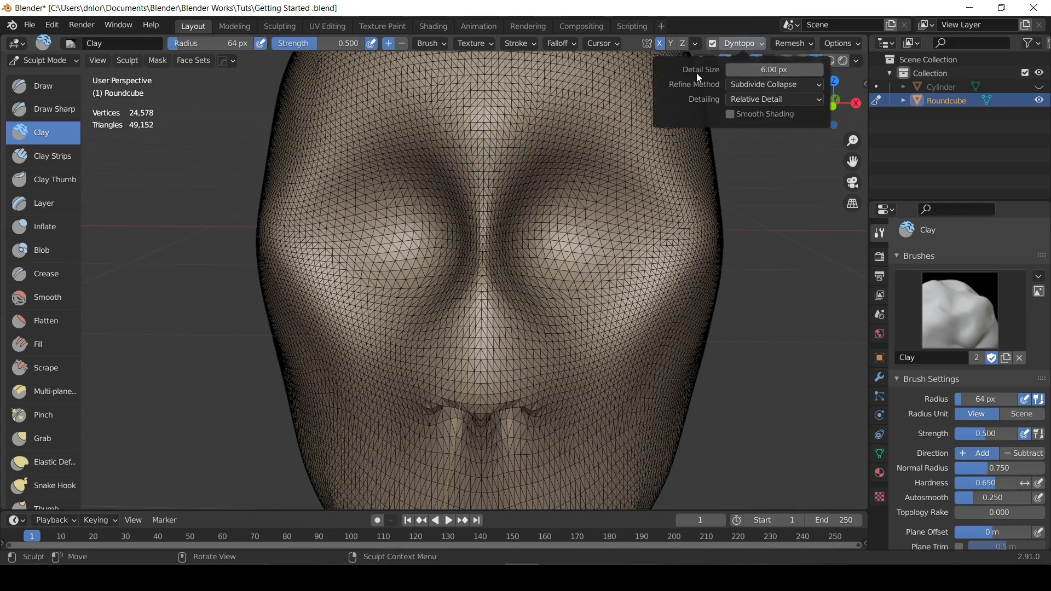
scroll(498, 146, up, 2)
click(740, 43)
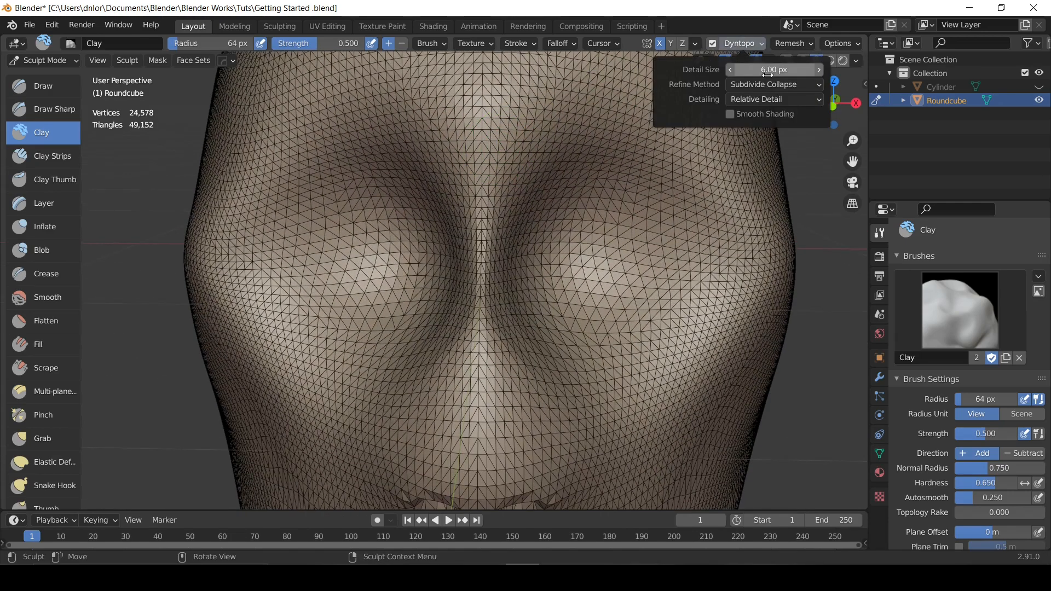
click(767, 75)
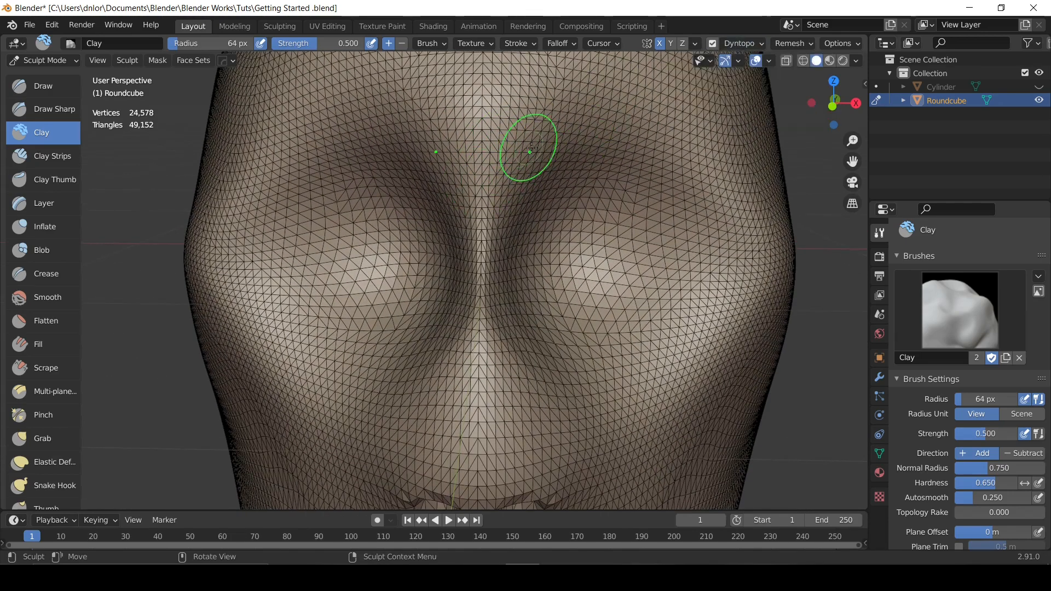
click(741, 44)
click(766, 69)
Try two Clay strokes down the nose bridge between the eyes and undo both.
drag(484, 131, 480, 256)
key(ctrl+z)
drag(488, 172, 484, 260)
key(ctrl+z)
Choose Subdivide Collapse as the Dyntopo refine method.
mouse_move(465, 279)
middle_down()
mouse_move(605, 235)
mouse_move(579, 205)
mouse_move(765, 80)
middle_up()
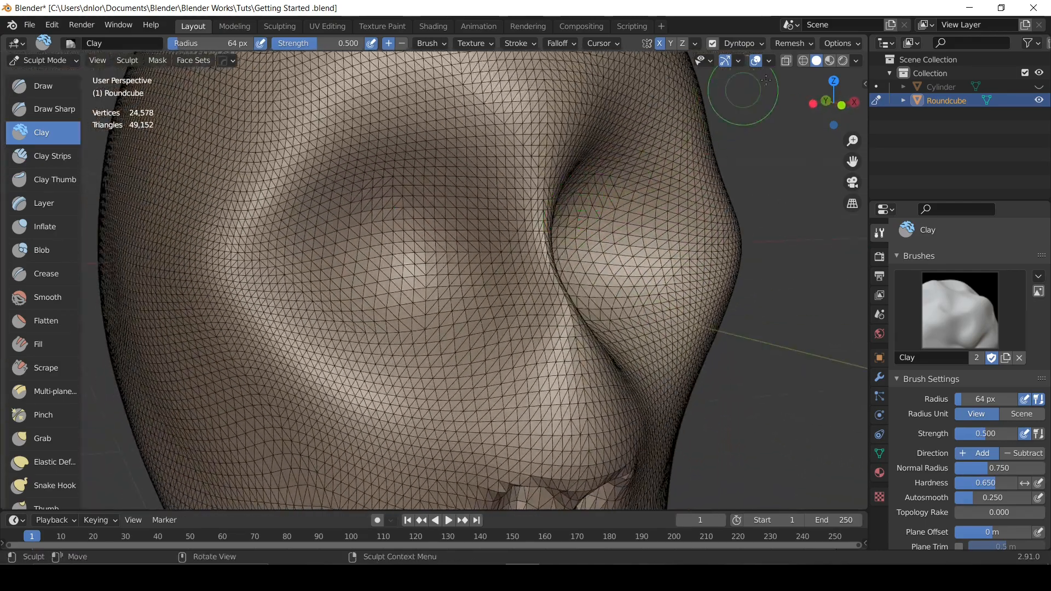
click(745, 44)
mouse_move(600, 227)
middle_down()
mouse_move(603, 216)
mouse_move(553, 176)
mouse_move(497, 223)
mouse_move(511, 219)
middle_up()
click(744, 45)
click(758, 85)
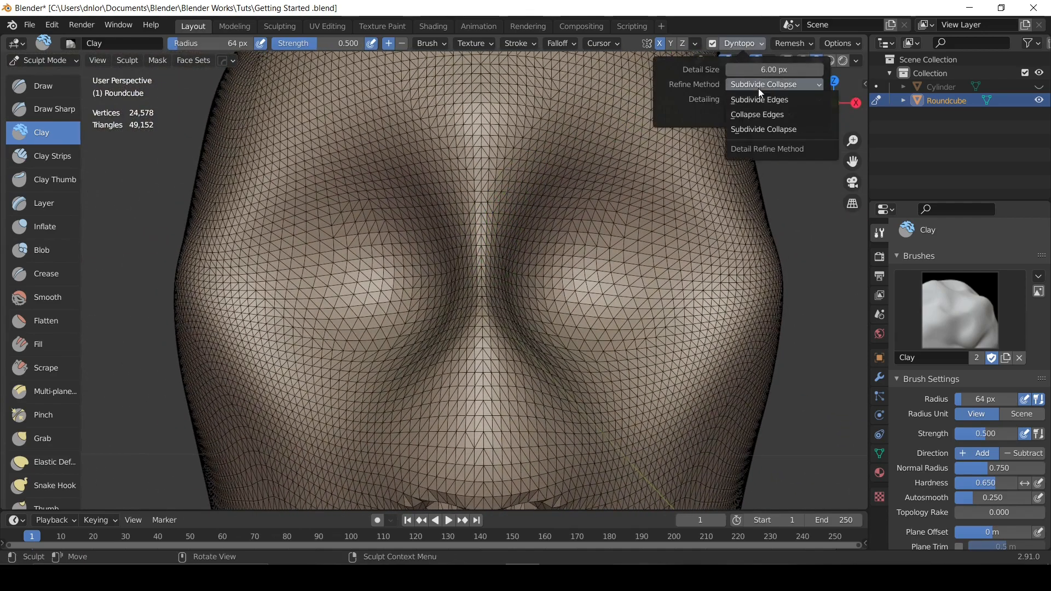
click(789, 131)
Set the Clay brush radius to 109 px and sculpt a close-up stroke down the nose bridge to subdivide the mesh there.
scroll(500, 179, up, 4)
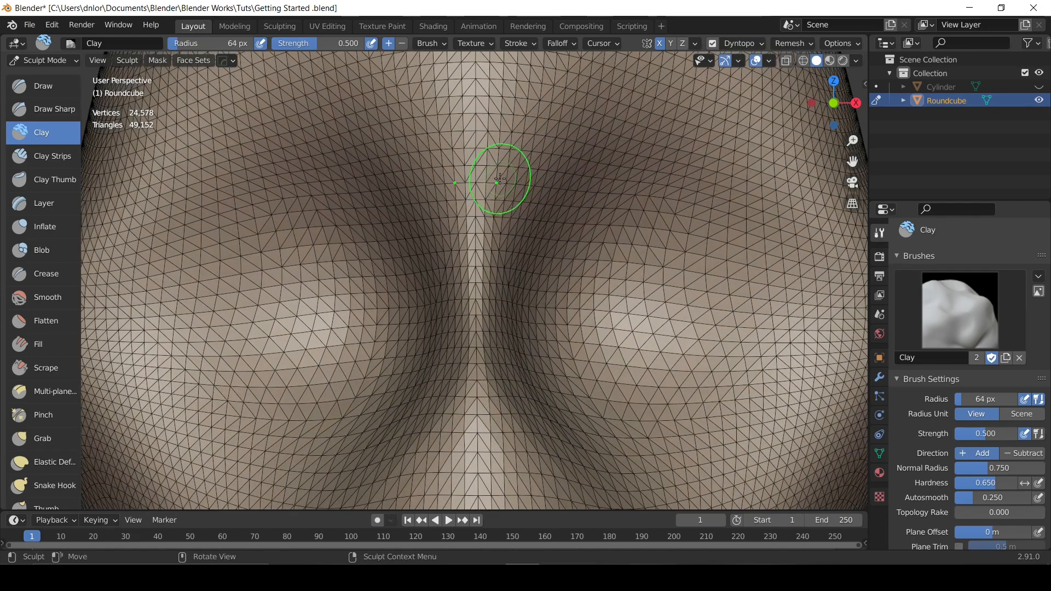
scroll(500, 179, down, 2)
scroll(481, 183, up, 4)
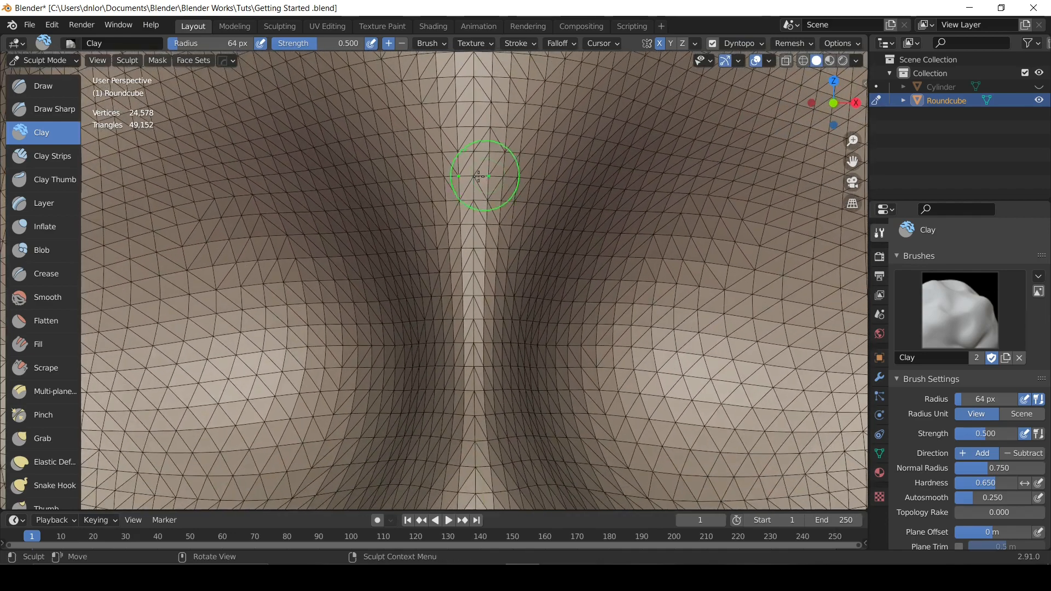
key(f)
click(527, 176)
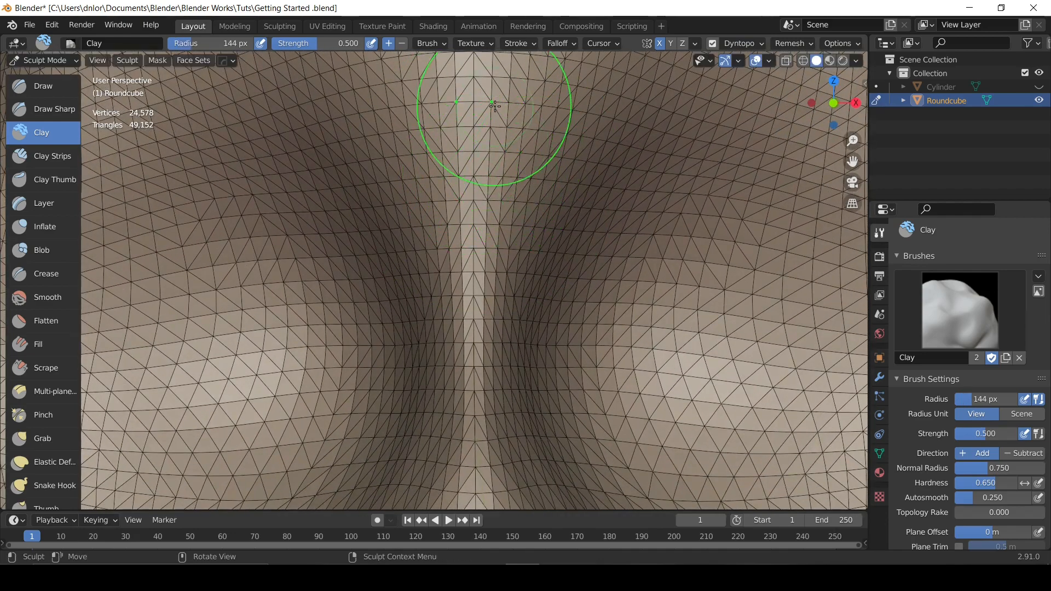
key(f)
click(487, 146)
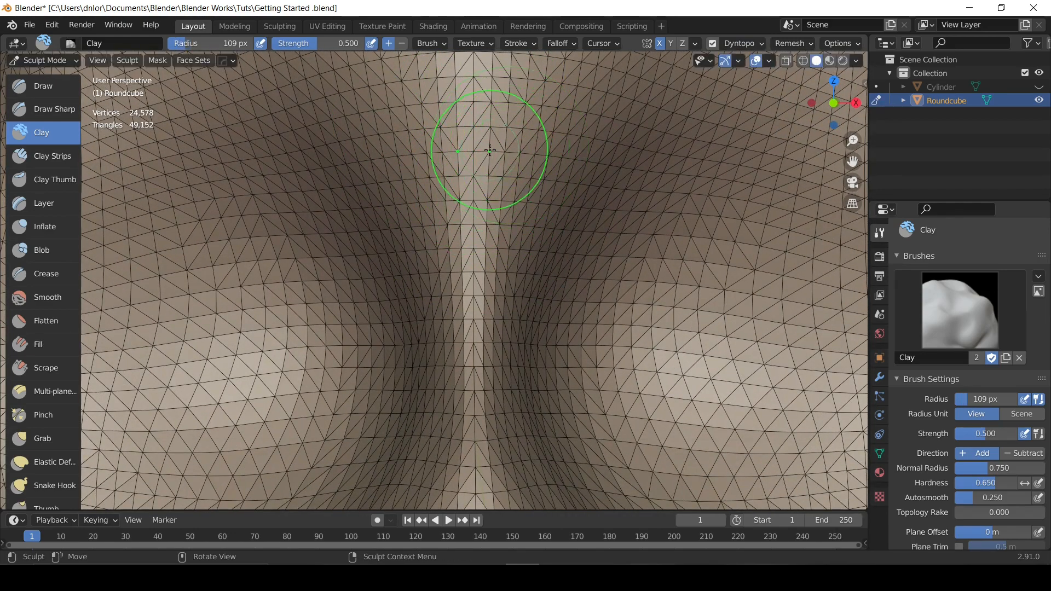
mouse_move(487, 145)
mouse_down()
mouse_move(477, 139)
mouse_move(473, 471)
mouse_move(470, 336)
mouse_up()
mouse_move(463, 246)
middle_down()
mouse_move(534, 237)
mouse_move(615, 183)
middle_up()
middle_drag(646, 290, 516, 187)
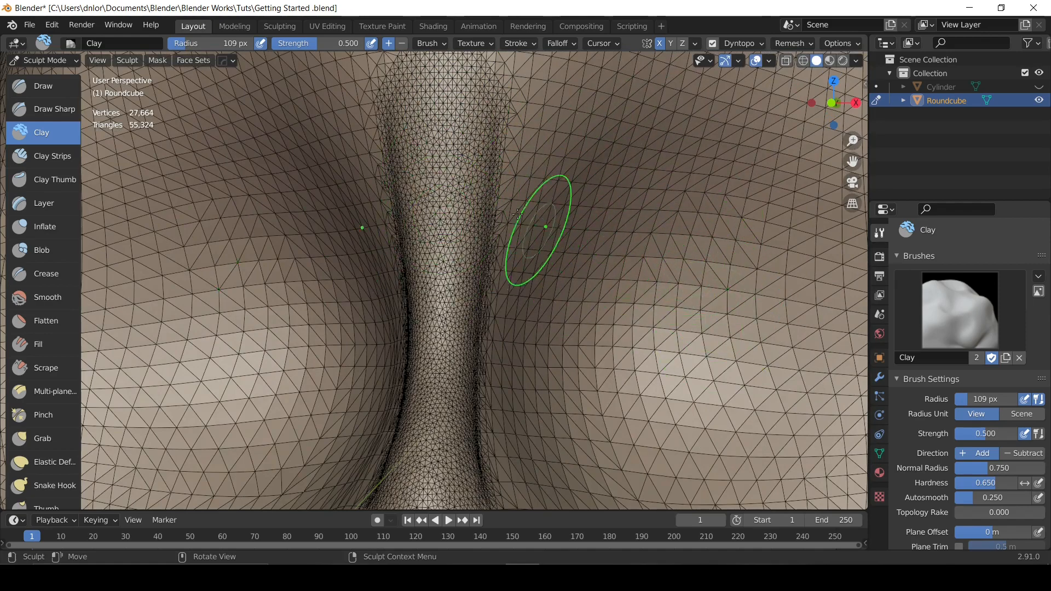
mouse_move(434, 253)
middle_down()
mouse_move(451, 122)
mouse_move(476, 112)
middle_up()
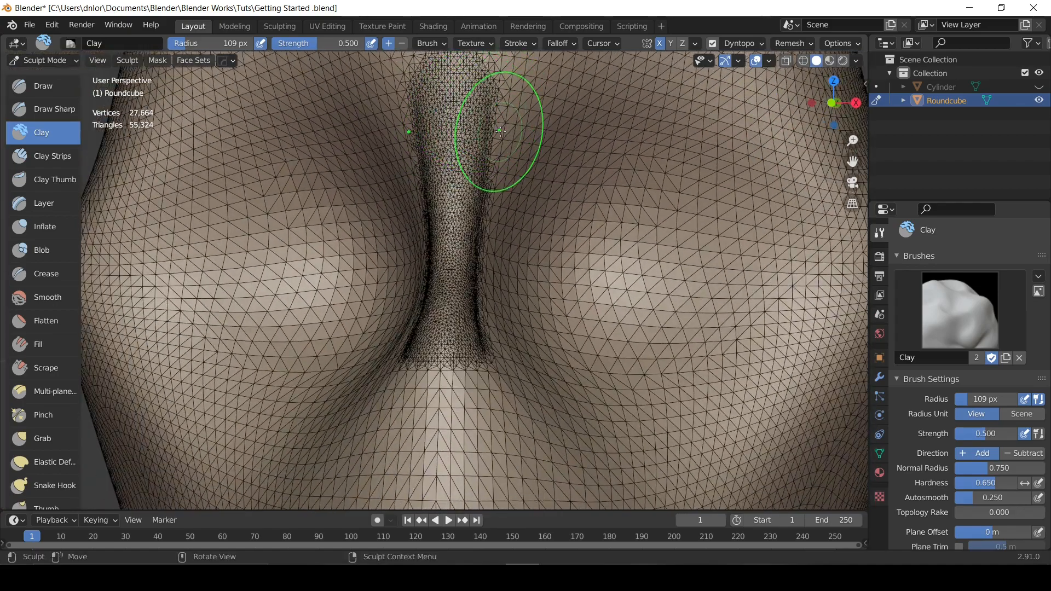
Reduce the Clay brush radius to 56 px and brush over the dense nose bridge from farther away to collapse its triangles.
ctrl+middle_drag(515, 165, 521, 238)
key(f)
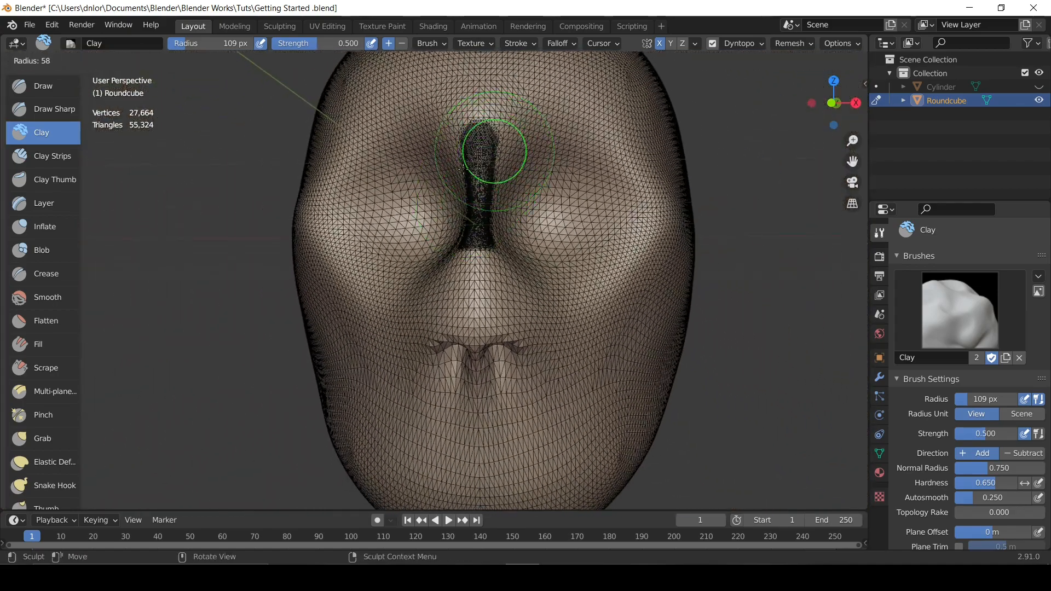
click(464, 155)
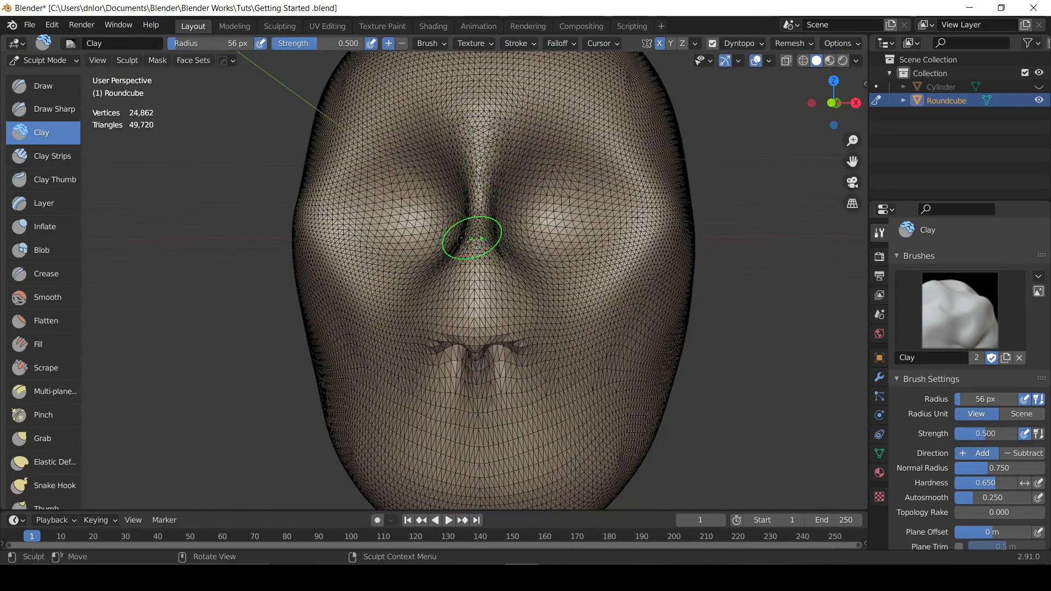
Subdivide the nose bridge and upper nose again with close-up Clay strokes running down and across the nose.
middle_drag(464, 238, 443, 104)
mouse_move(410, 131)
middle_down()
mouse_move(479, 144)
mouse_move(445, 163)
middle_up()
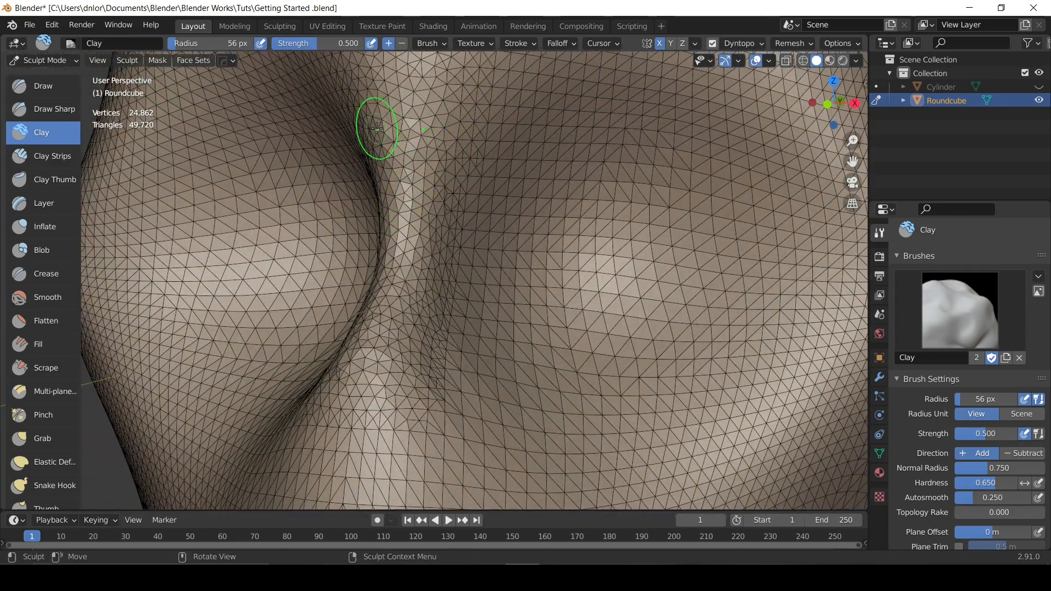
mouse_move(199, 128)
shift+middle_down()
mouse_move(203, 158)
mouse_move(169, 190)
shift+middle_up()
middle_drag(216, 143, 251, 140)
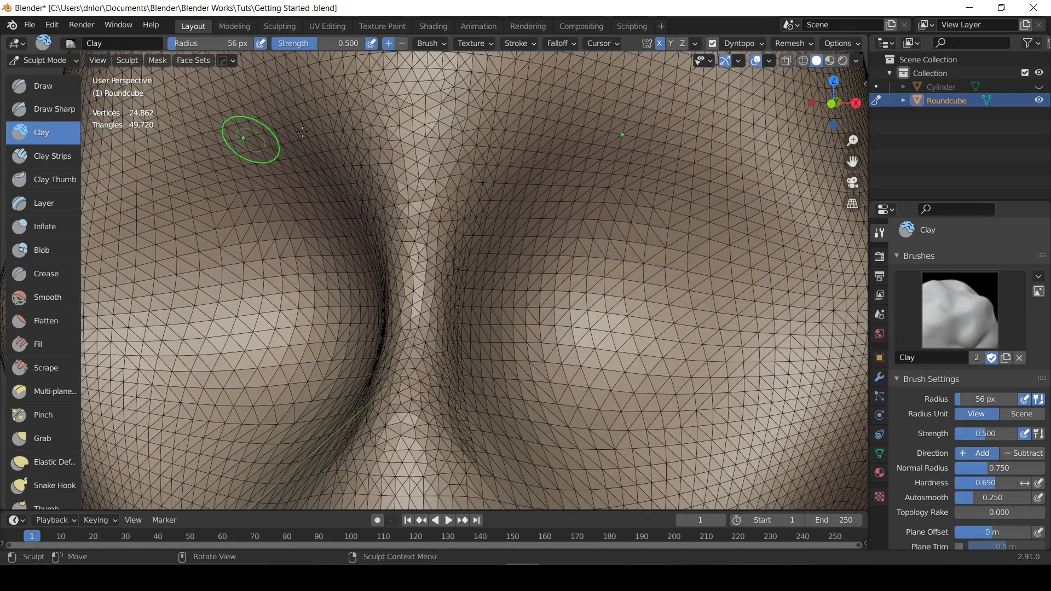
mouse_move(458, 134)
ctrl+middle_down()
mouse_move(461, 109)
mouse_move(404, 185)
ctrl+middle_up()
ctrl+middle_drag(405, 128, 406, 146)
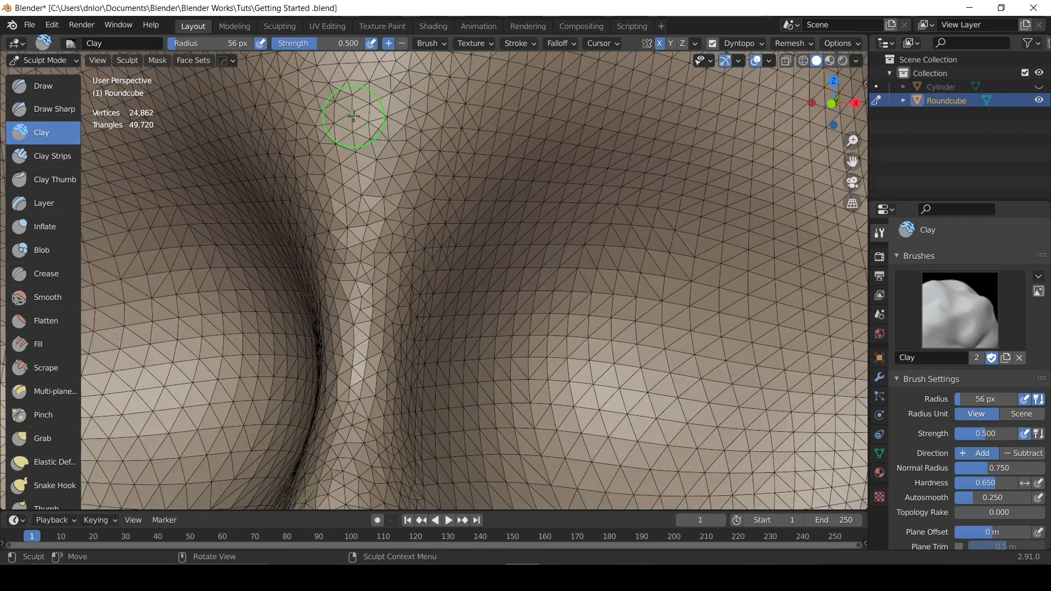
mouse_move(353, 116)
mouse_down()
mouse_move(351, 400)
mouse_move(318, 461)
mouse_up()
shift+middle_drag(340, 342, 405, 200)
mouse_move(414, 330)
mouse_down()
mouse_move(414, 460)
mouse_move(464, 351)
mouse_move(480, 394)
mouse_up()
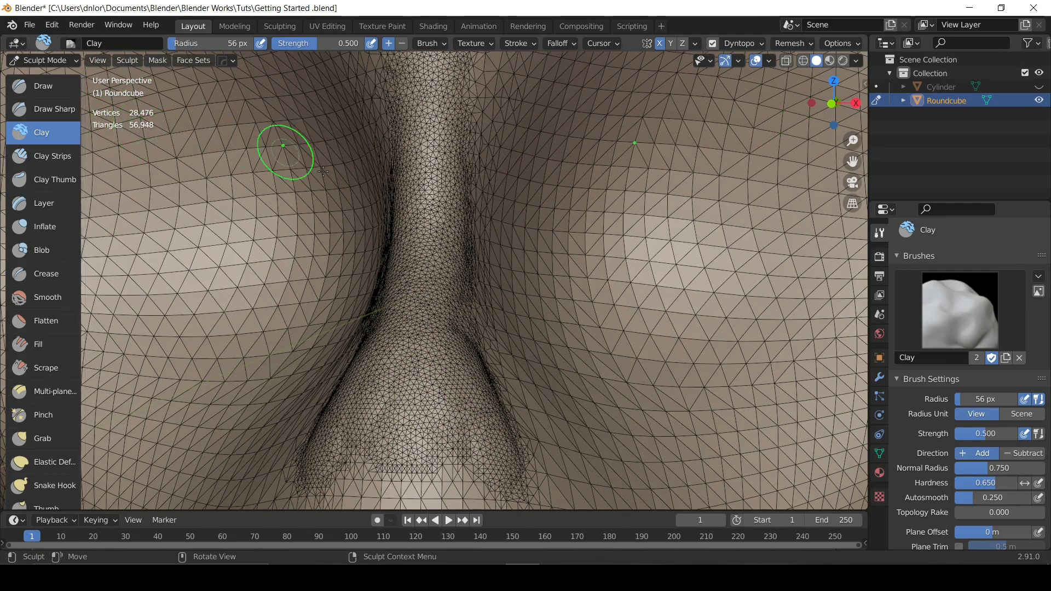
Brush over the dense bridge and upper nose from farther away with the Clay brush to simplify the mesh.
mouse_move(431, 174)
ctrl+middle_down()
mouse_move(441, 169)
mouse_move(420, 207)
mouse_move(461, 118)
mouse_move(394, 164)
mouse_move(429, 155)
ctrl+middle_up()
mouse_move(456, 116)
ctrl+middle_down()
mouse_move(442, 129)
mouse_move(443, 181)
ctrl+middle_up()
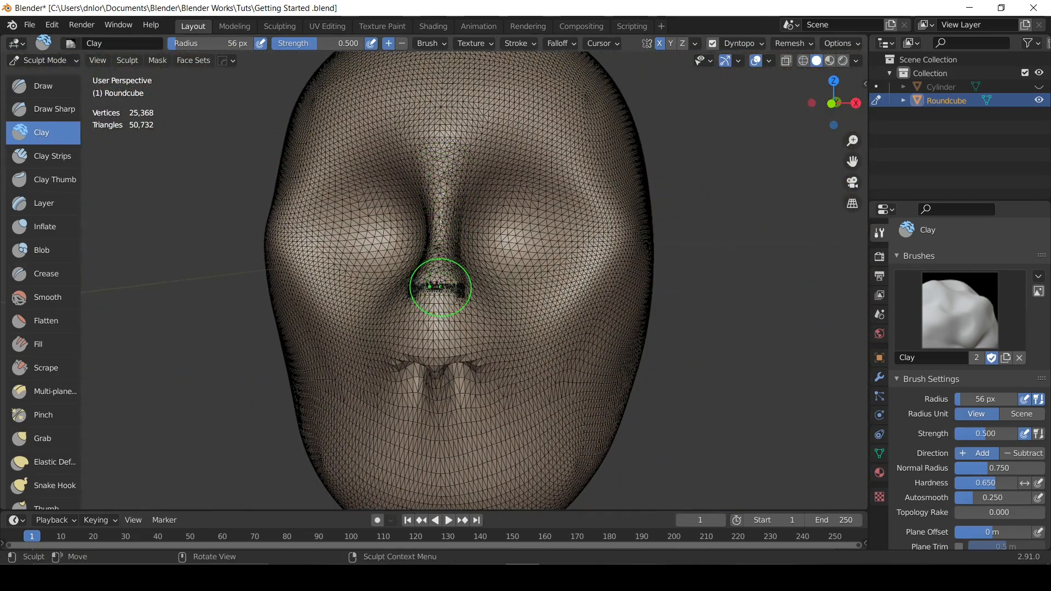
drag(439, 287, 461, 279)
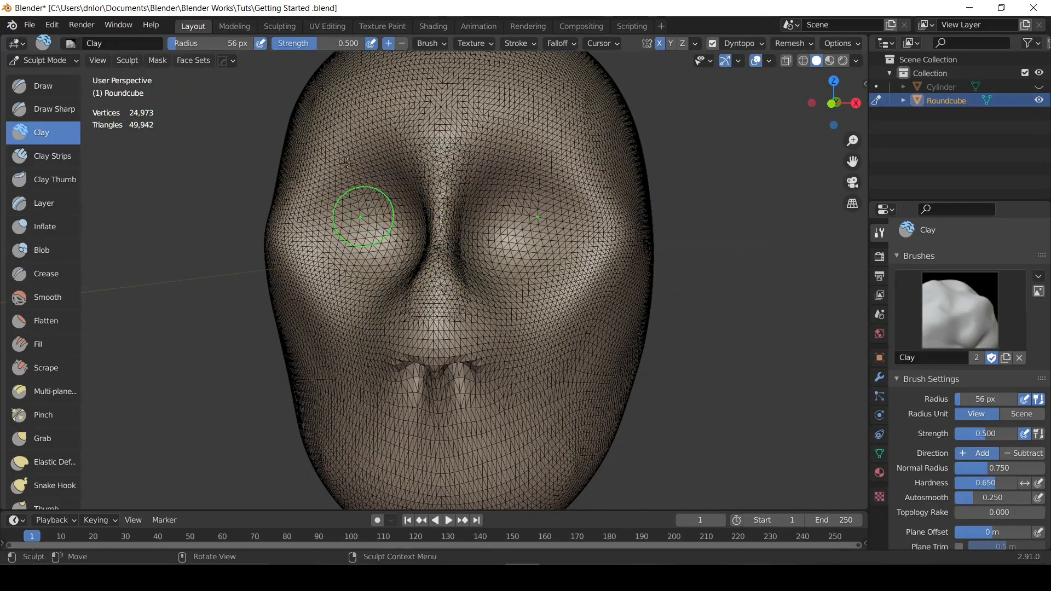
Change the Dyntopo refine method to Subdivide Edges.
middle_drag(346, 162, 417, 193)
mouse_move(514, 195)
middle_down()
mouse_move(492, 192)
mouse_move(515, 194)
middle_up()
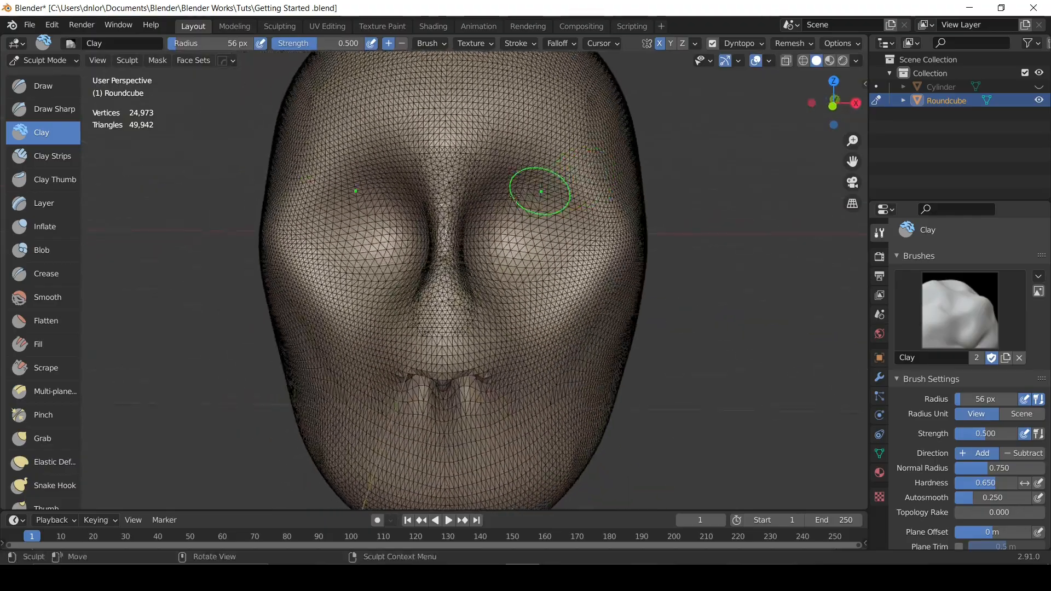
scroll(514, 195, up, 3)
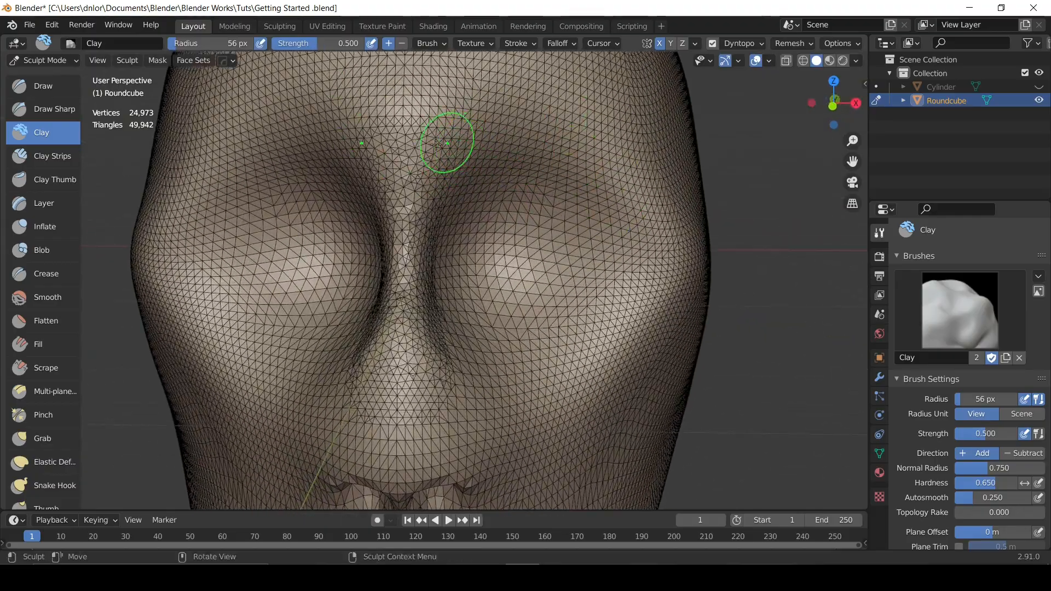
mouse_move(446, 164)
middle_down()
mouse_move(383, 164)
mouse_move(498, 122)
mouse_move(435, 219)
mouse_move(456, 190)
middle_up()
scroll(485, 224, down, 4)
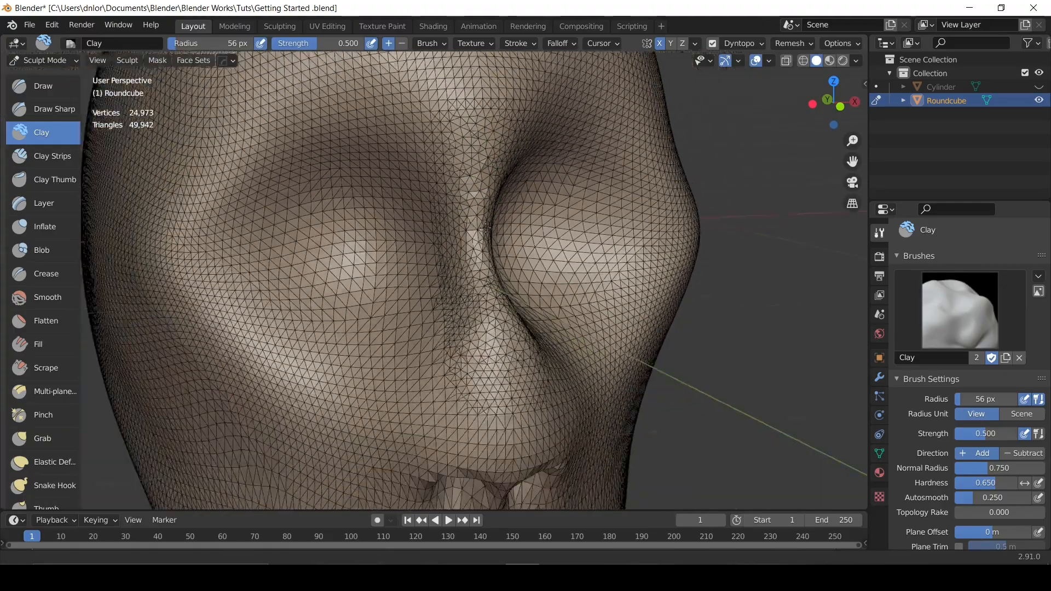
middle_drag(483, 185, 536, 126)
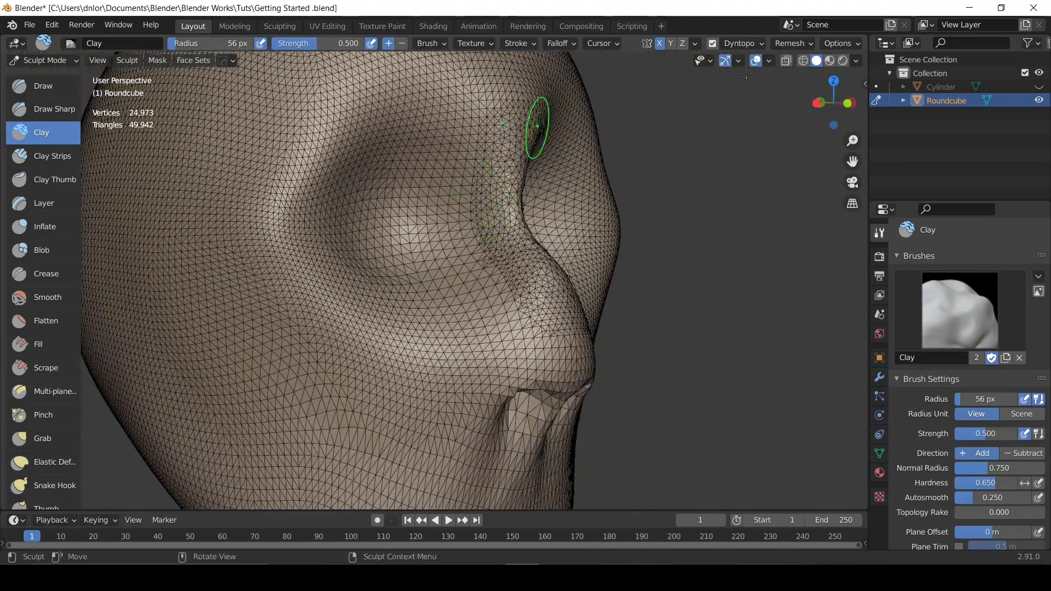
click(756, 44)
click(756, 85)
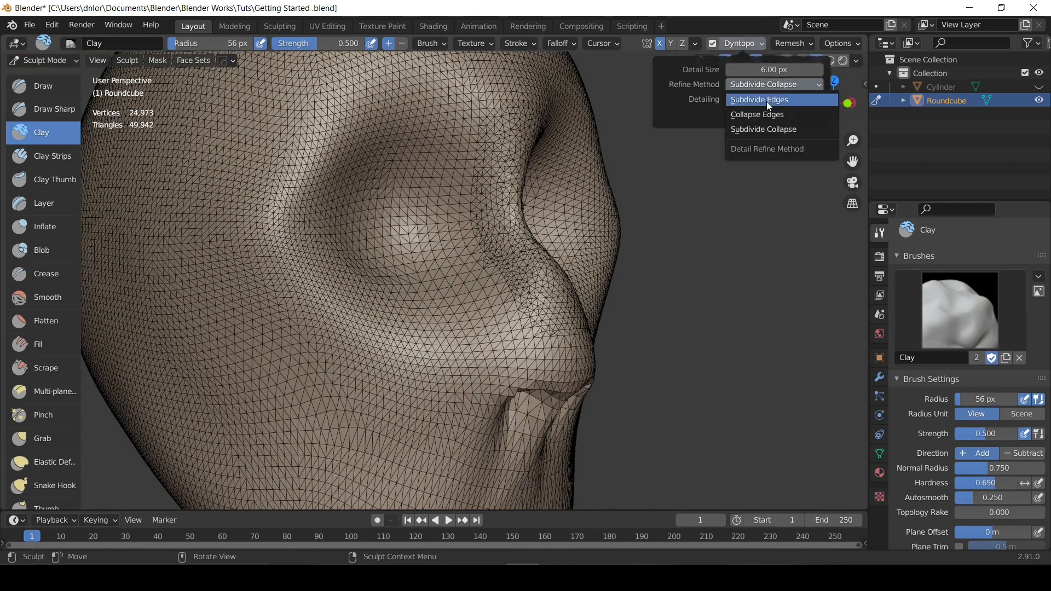
click(765, 100)
Set the Clay brush radius to 80 px and sculpt over the eyeball area to subdivide it symmetrically.
middle_drag(551, 159, 540, 196)
key(f)
click(477, 211)
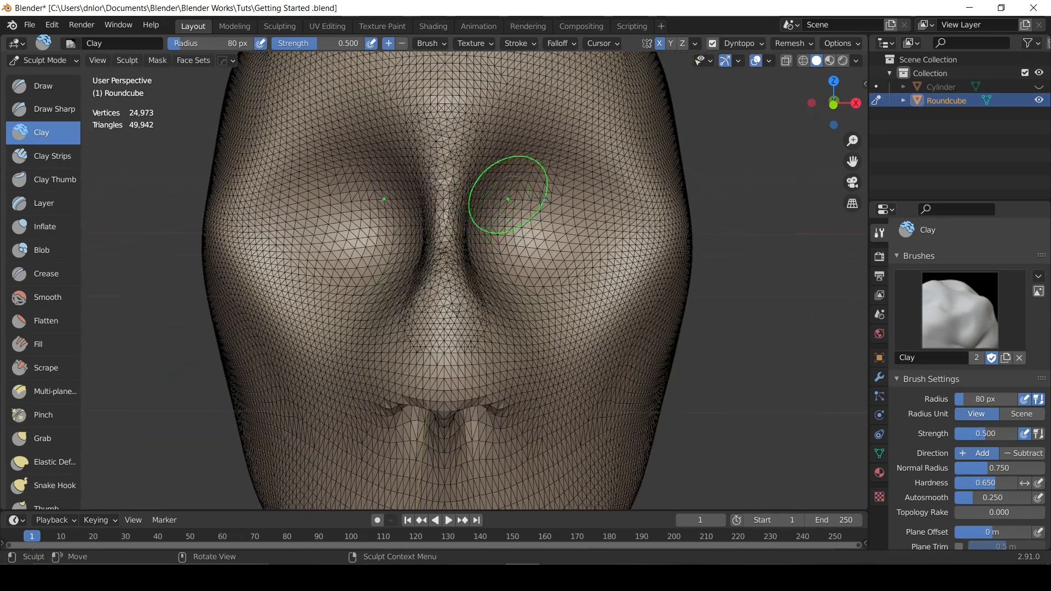
scroll(554, 218, up, 5)
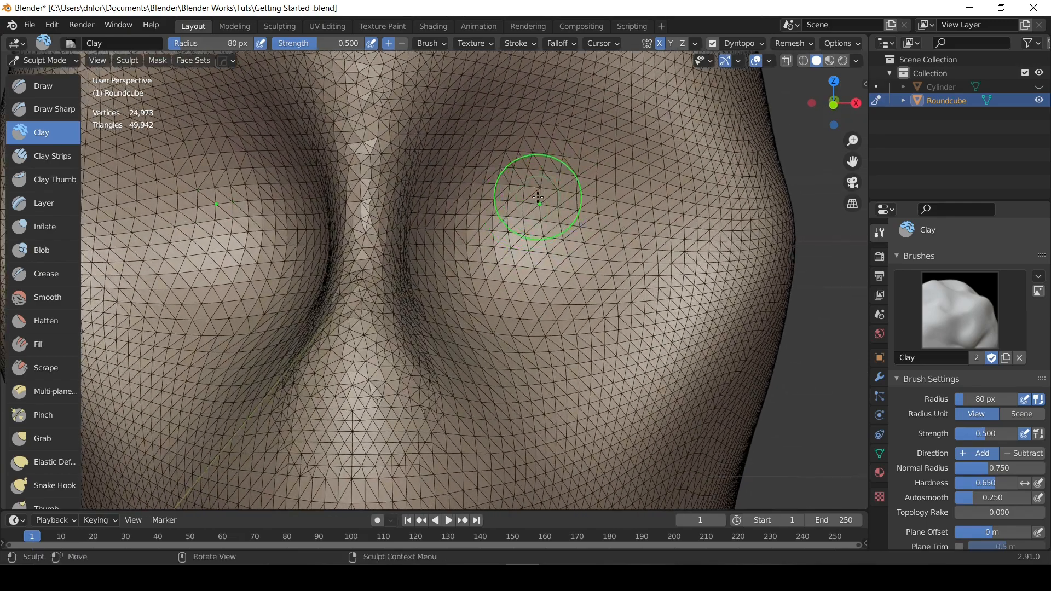
mouse_move(539, 199)
mouse_down()
mouse_move(530, 198)
mouse_move(533, 249)
mouse_move(550, 211)
mouse_up()
mouse_move(587, 119)
middle_down()
mouse_move(570, 151)
mouse_move(602, 168)
middle_up()
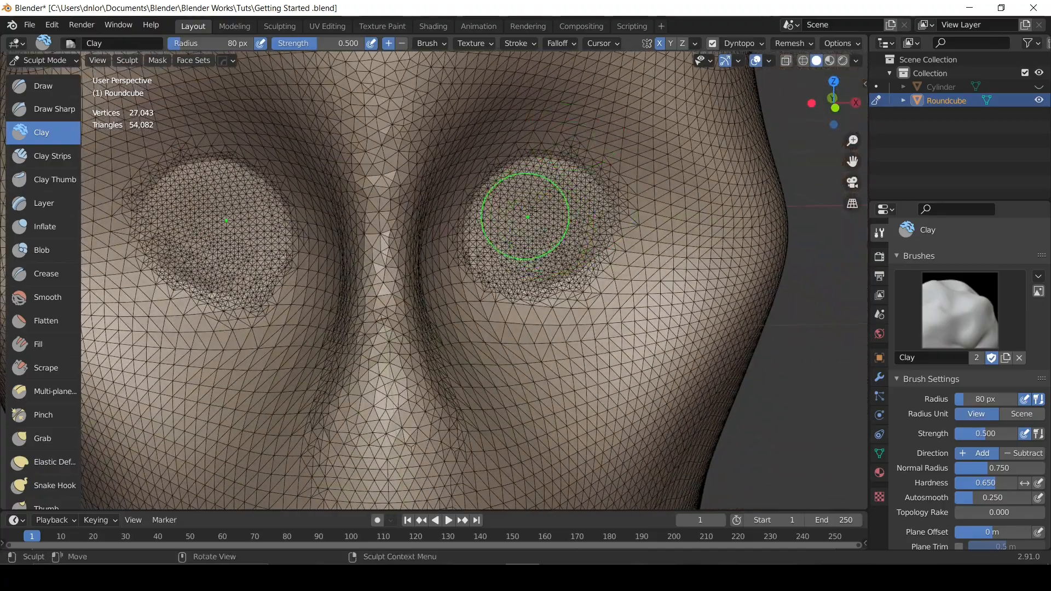
Add a smaller, denser Clay patch at the centre of the subdivided eye area from very close up.
scroll(541, 240, up, 5)
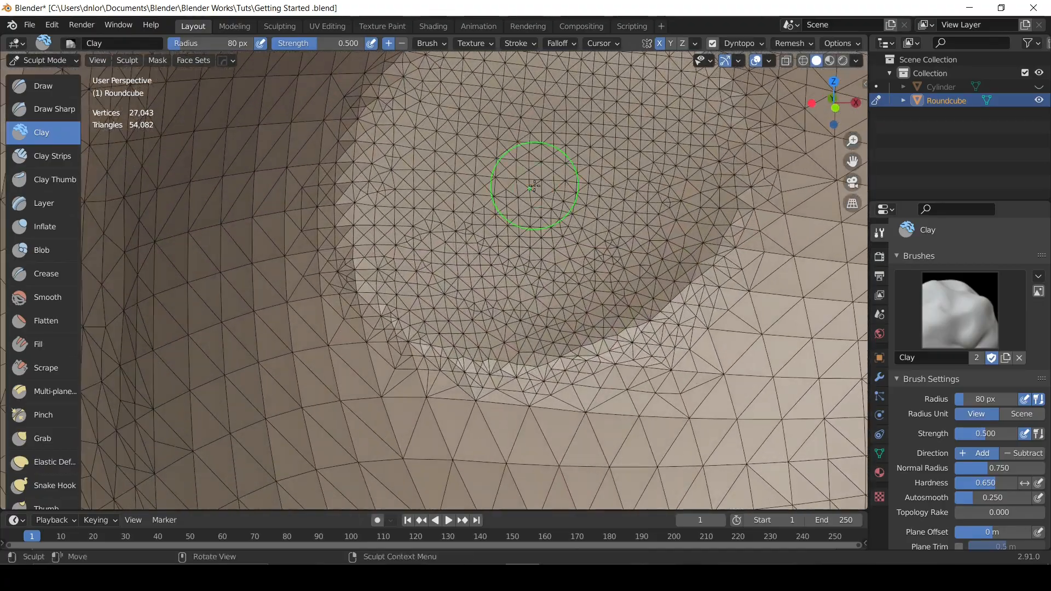
mouse_move(535, 185)
mouse_down()
mouse_move(515, 202)
mouse_move(569, 176)
mouse_move(559, 200)
mouse_up()
scroll(559, 201, down, 5)
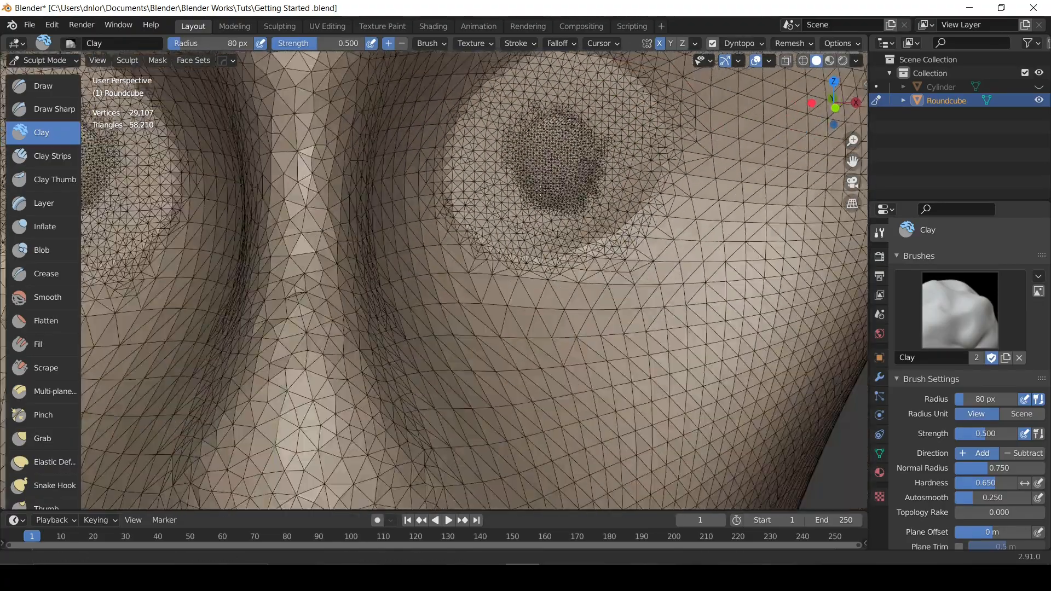
Brush Clay over the eye area from farther away to subdivide the surface around the dense centre patch.
scroll(560, 164, down, 3)
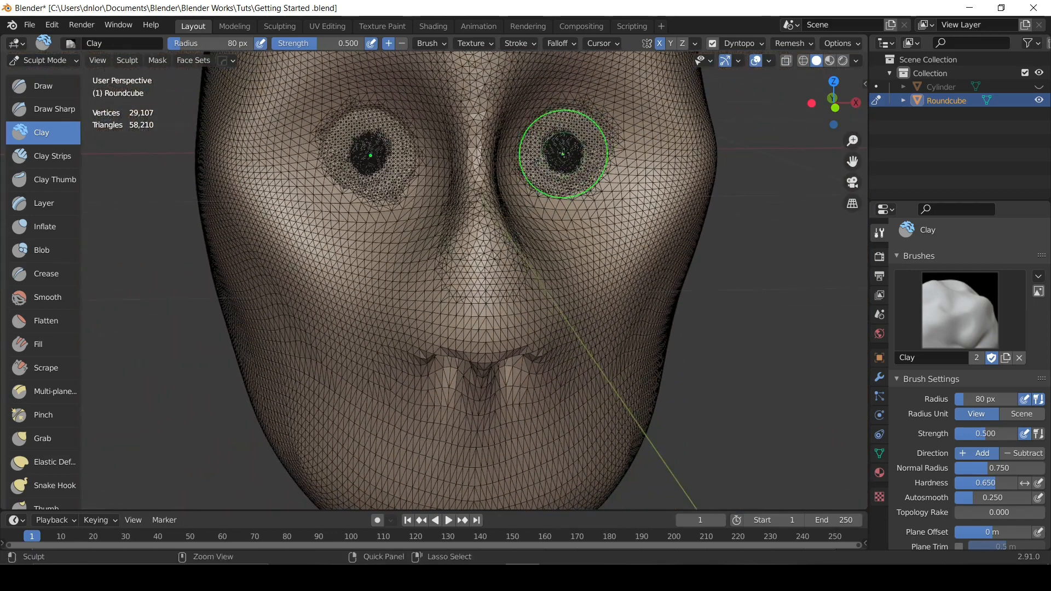
mouse_move(560, 177)
mouse_down()
mouse_move(553, 133)
mouse_move(570, 198)
mouse_move(537, 156)
mouse_move(580, 139)
mouse_up()
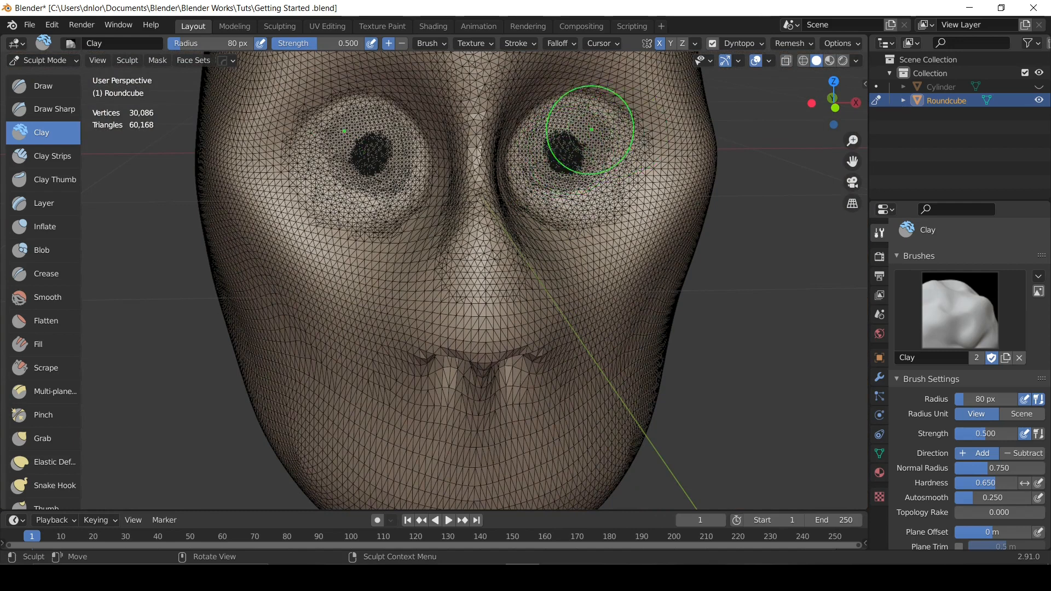
Try a Clay stroke across the eye with the Dyntopo refine method set to Subdivide Collapse, and undo the stroke.
click(760, 44)
click(753, 82)
click(770, 127)
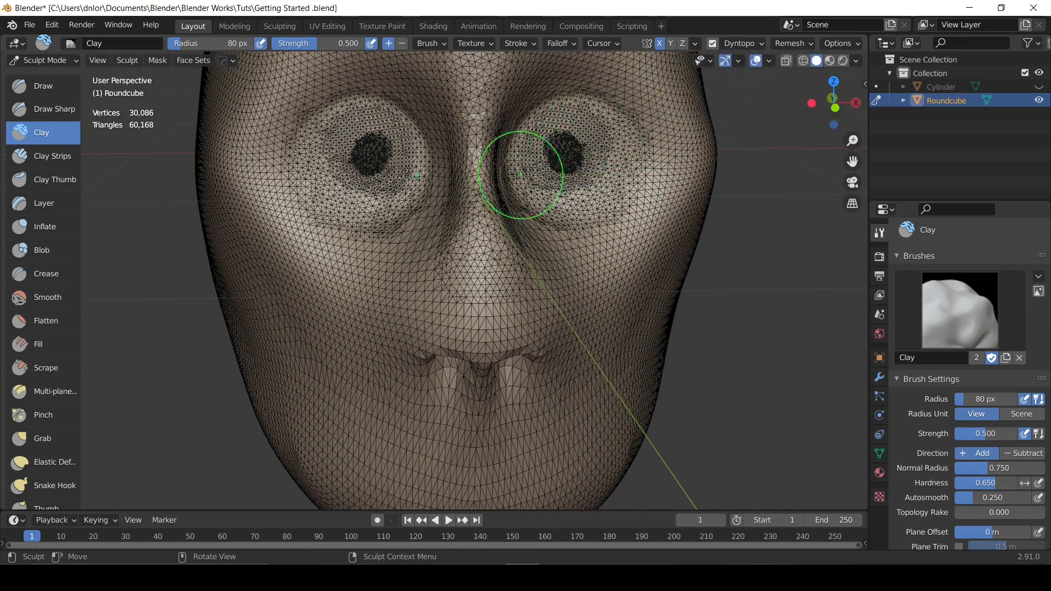
drag(549, 158, 590, 149)
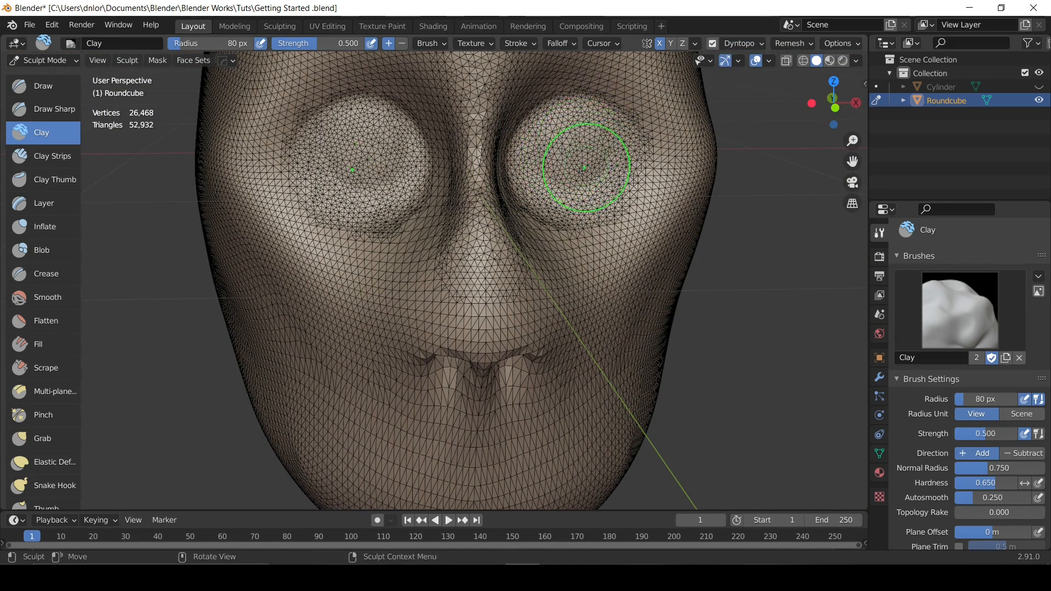
key(ctrl+z)
Return the Dyntopo refine method to Subdivide Edges.
click(761, 44)
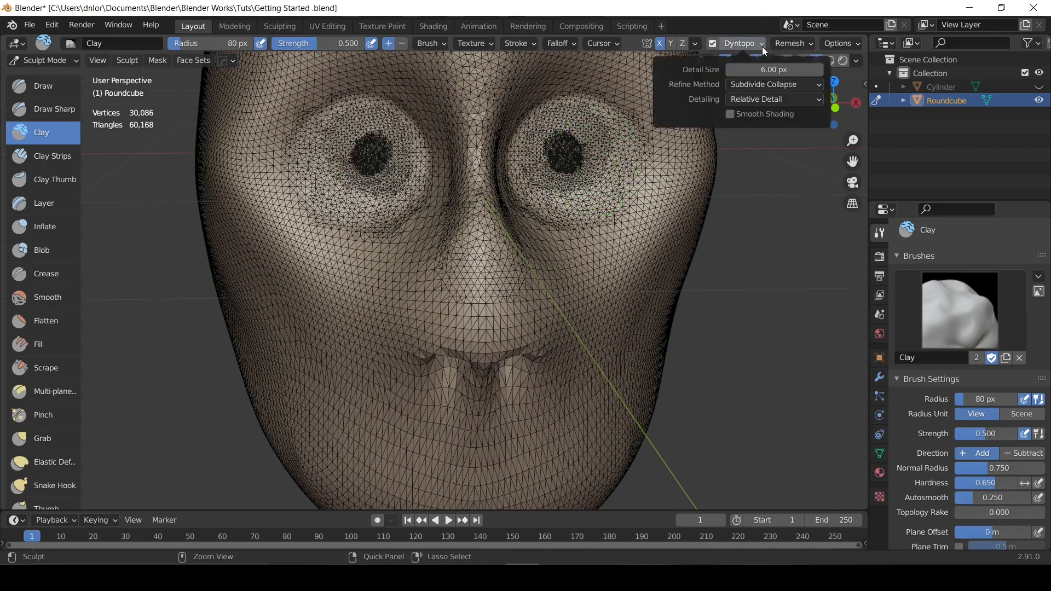
click(765, 92)
click(762, 104)
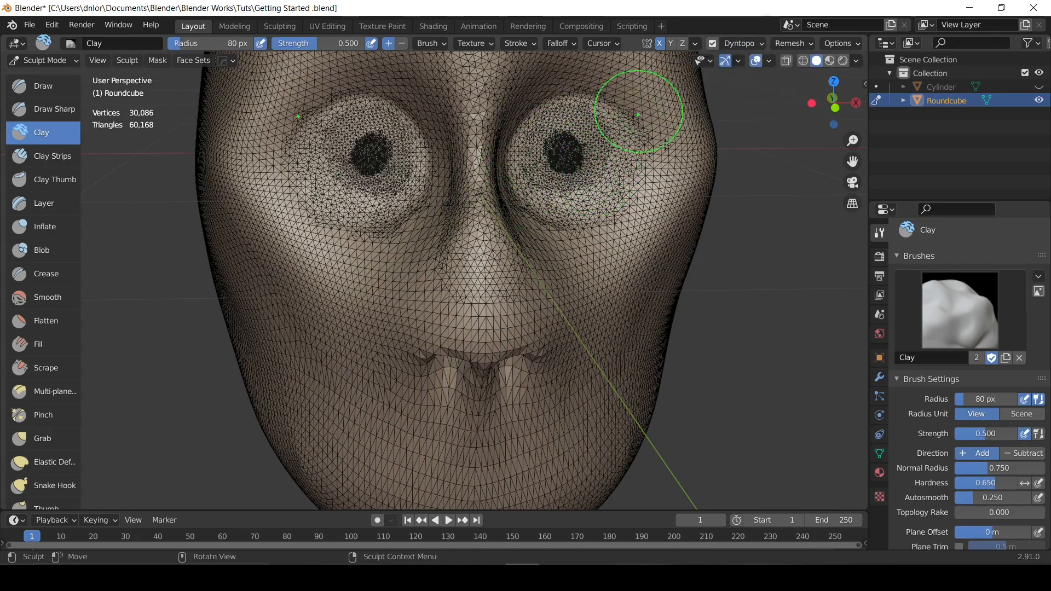
mouse_move(602, 156)
middle_down()
mouse_move(579, 150)
mouse_move(544, 173)
mouse_move(641, 79)
middle_up()
Set the Dyntopo refine method to Collapse Edges.
click(755, 44)
click(764, 85)
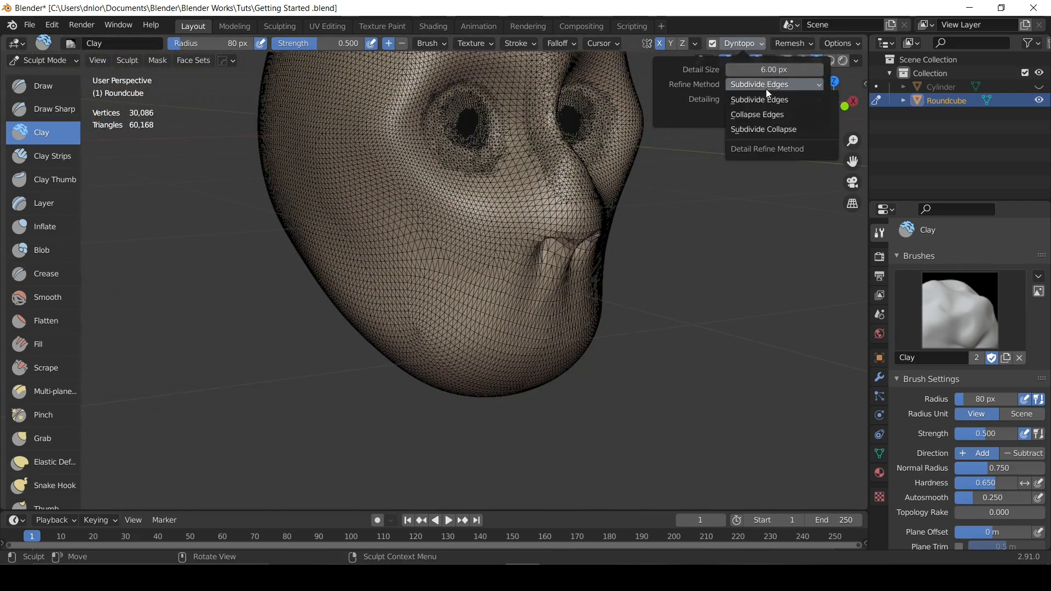
click(764, 129)
Brush Clay over the nose, nostrils and mouth area from farther away to collapse their detail.
middle_drag(684, 164, 551, 236)
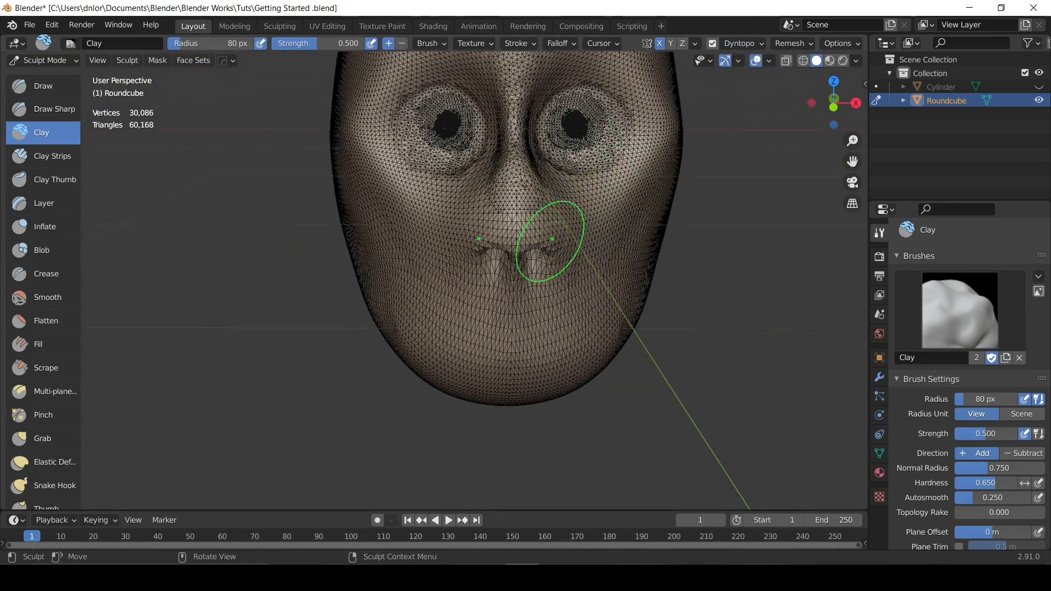
scroll(552, 235, up, 5)
scroll(555, 202, up, 5)
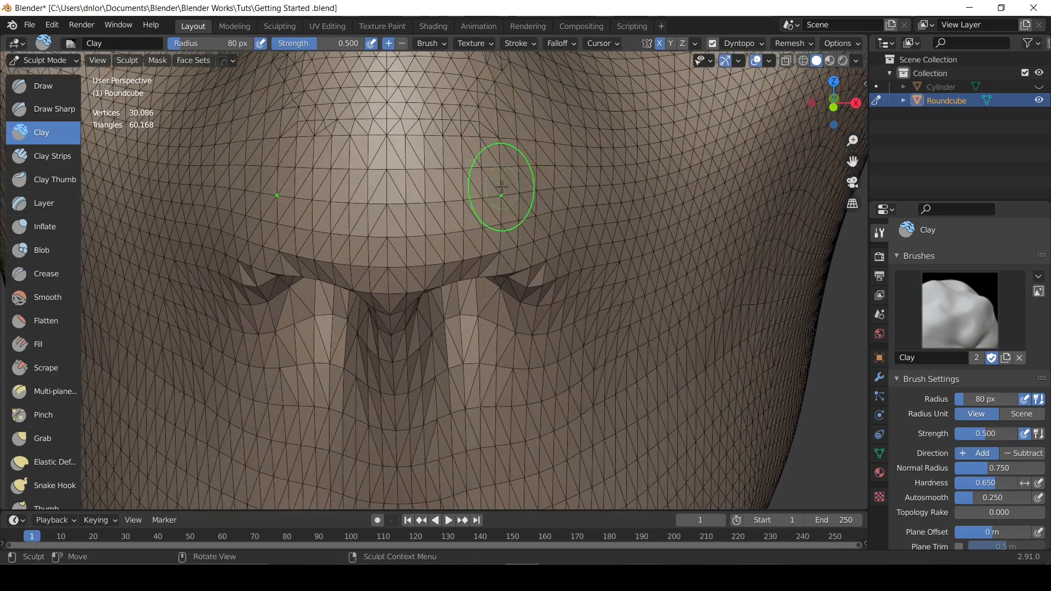
scroll(506, 236, down, 5)
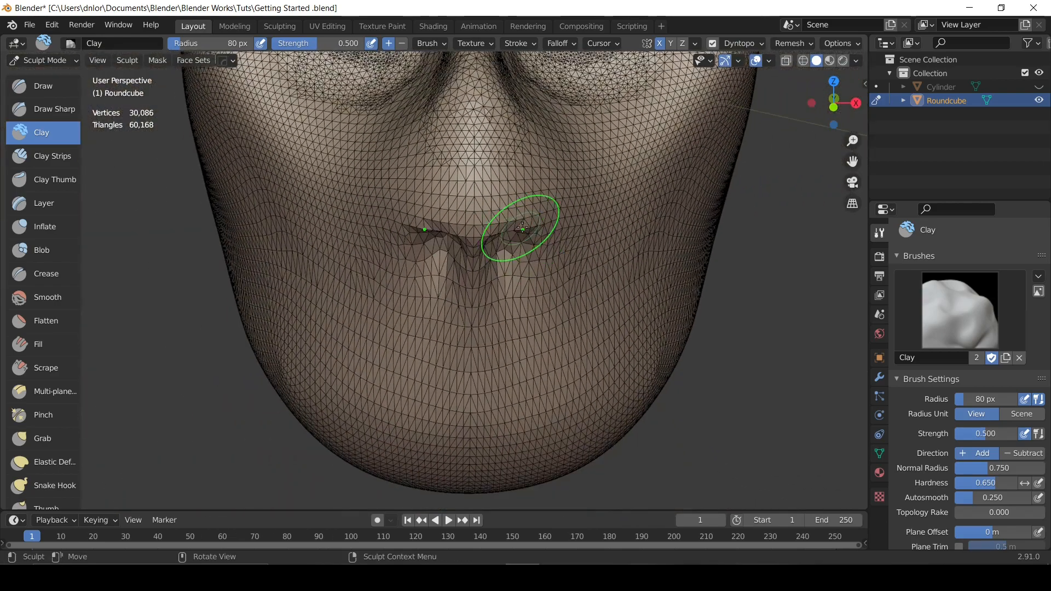
scroll(530, 224, down, 2)
mouse_move(537, 185)
mouse_down()
mouse_move(547, 178)
mouse_move(596, 246)
mouse_move(564, 316)
mouse_move(490, 326)
mouse_move(495, 298)
mouse_up()
shift+middle_drag(559, 277, 535, 286)
shift+middle_drag(583, 193, 583, 216)
scroll(584, 217, down, 2)
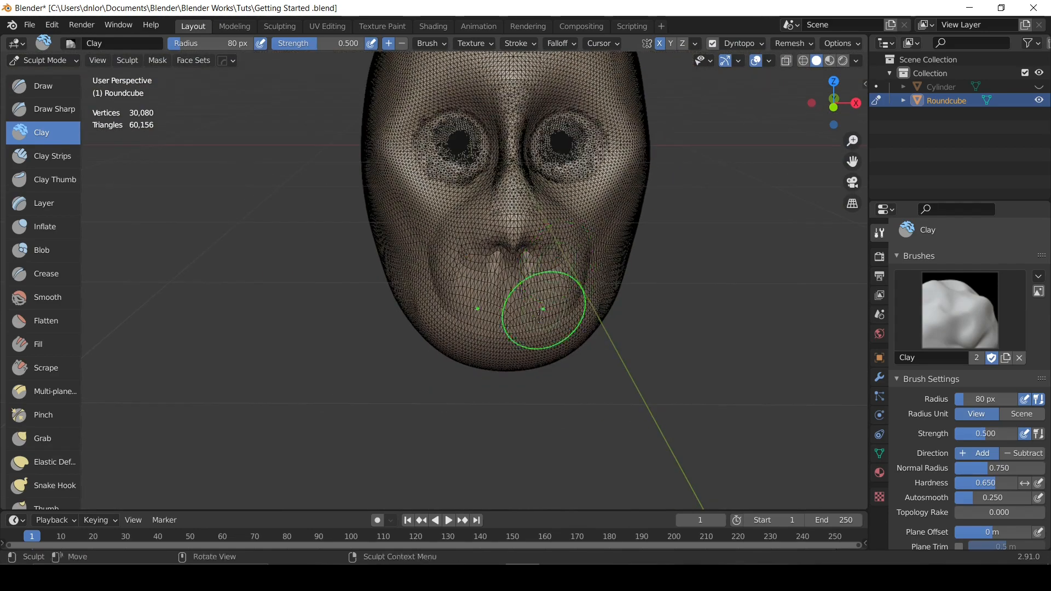
mouse_move(544, 307)
mouse_down()
mouse_move(528, 322)
mouse_move(535, 244)
mouse_up()
Brush Clay over the eye area symmetrically, from afar and closer up, to collapse its dense geometry.
mouse_move(563, 143)
mouse_down()
mouse_move(574, 129)
mouse_move(556, 130)
mouse_up()
mouse_move(556, 129)
middle_down()
mouse_move(524, 166)
mouse_move(555, 145)
mouse_move(541, 224)
middle_up()
scroll(524, 166, up, 5)
mouse_move(610, 137)
mouse_down()
mouse_move(594, 135)
mouse_move(578, 161)
mouse_up()
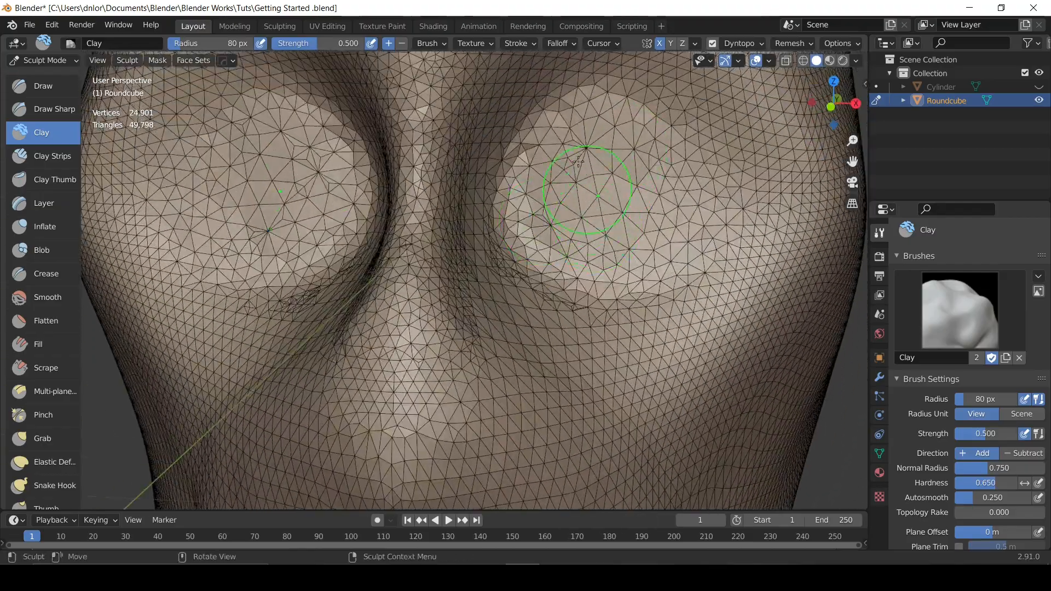
scroll(601, 150, down, 3)
middle_drag(575, 146, 572, 204)
Change the Dyntopo refine method from Collapse Edges to Subdivide Collapse.
click(740, 43)
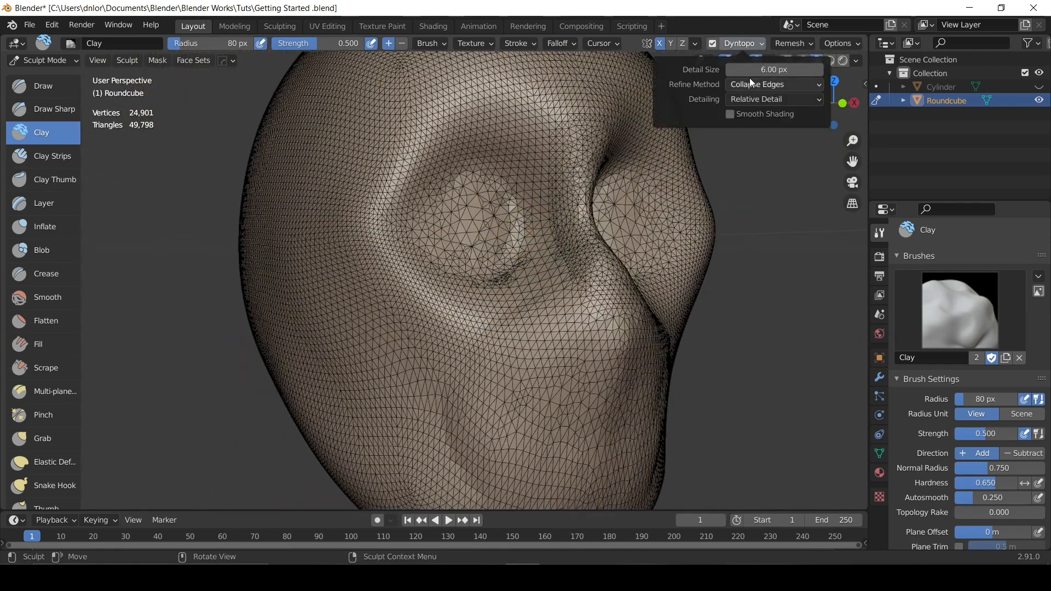
click(749, 82)
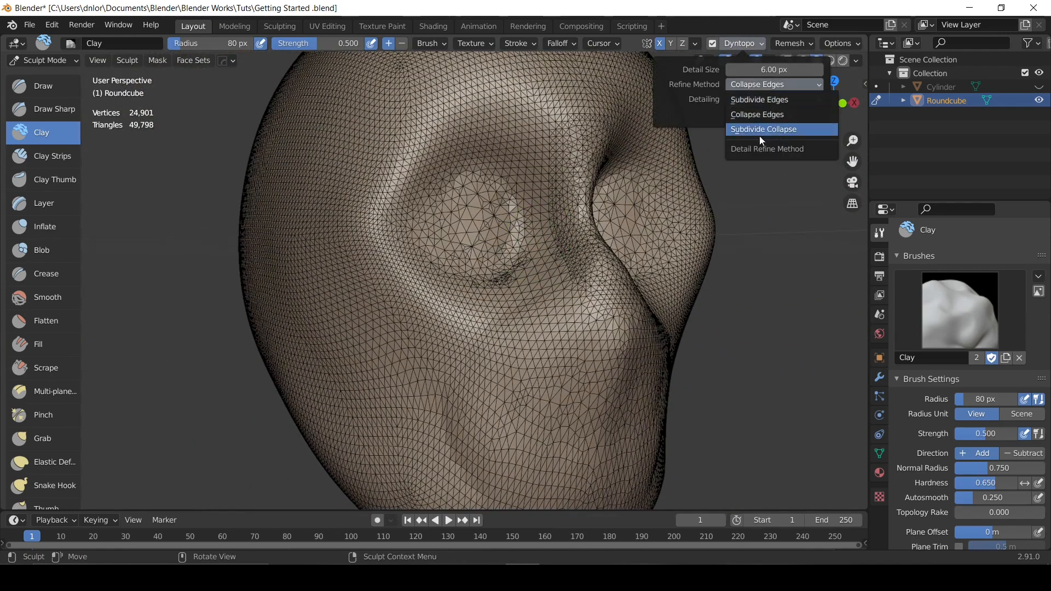
click(753, 134)
click(771, 99)
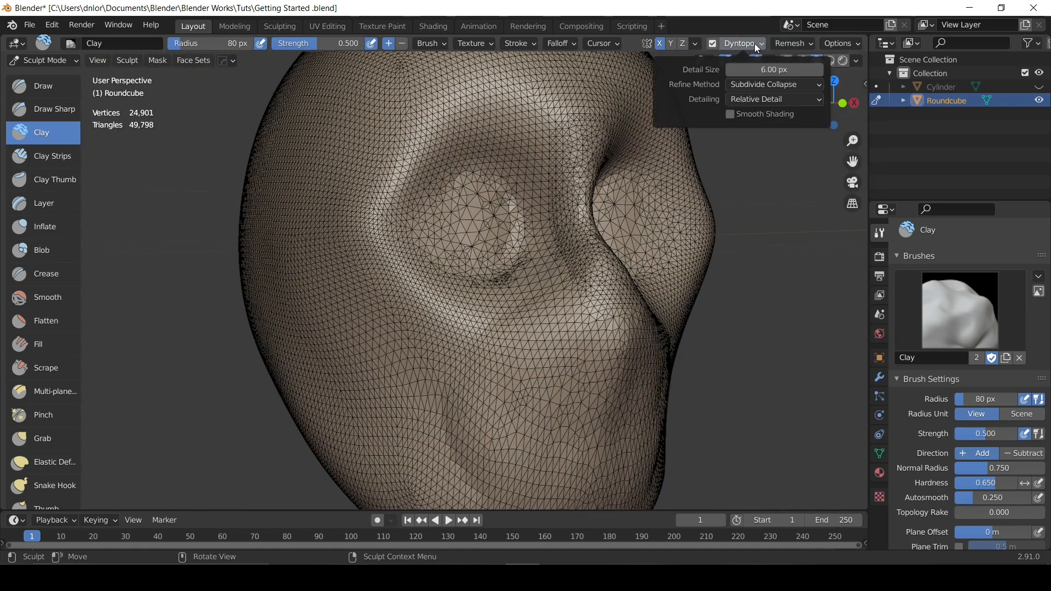
middle_drag(445, 207, 510, 187)
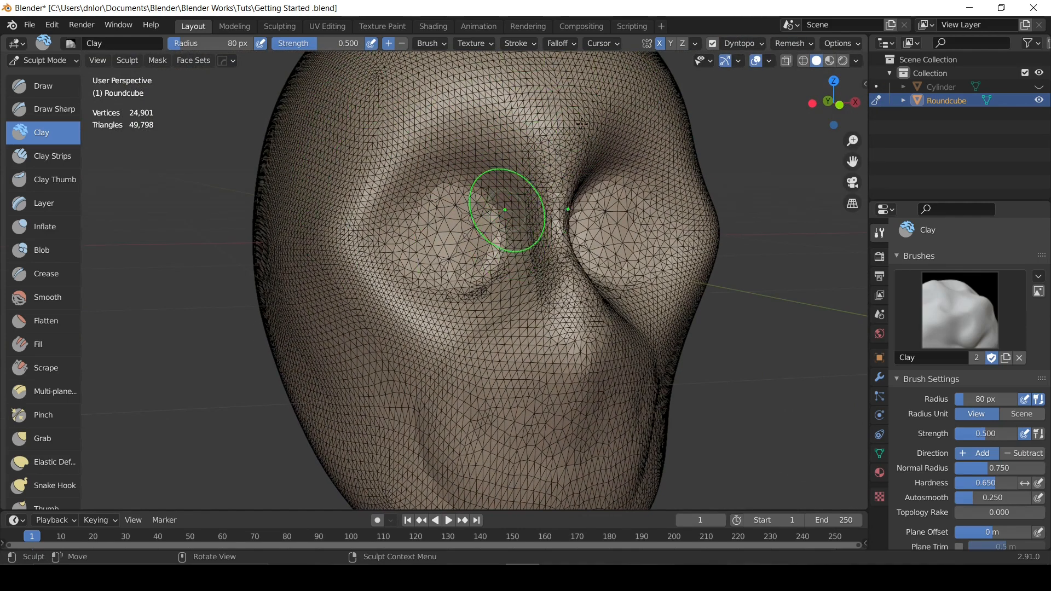
Switch the Dyntopo refine method to Subdivide Edges and back to Subdivide Collapse.
click(750, 43)
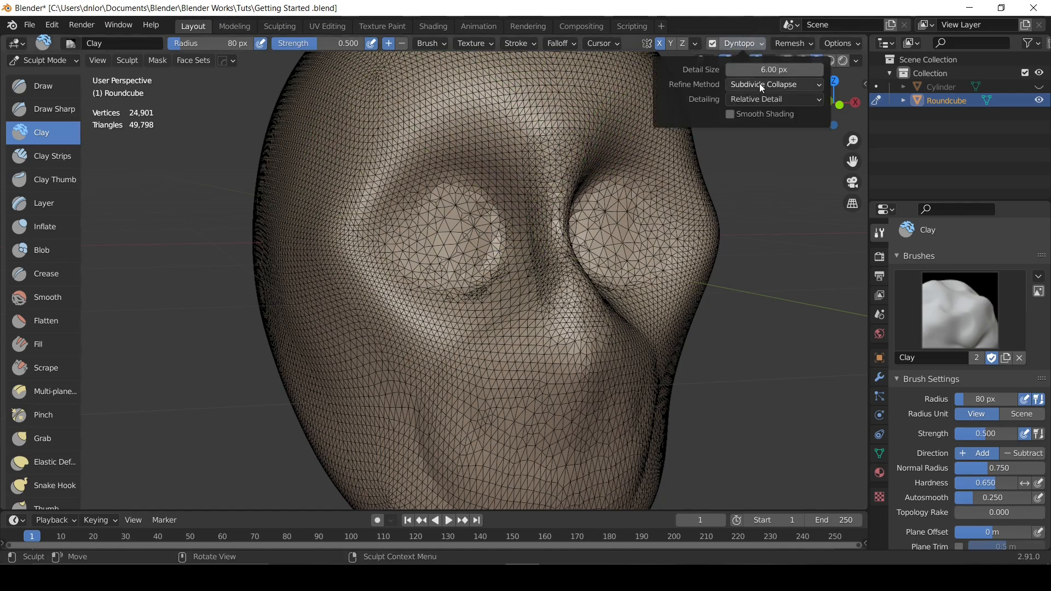
click(760, 84)
click(758, 100)
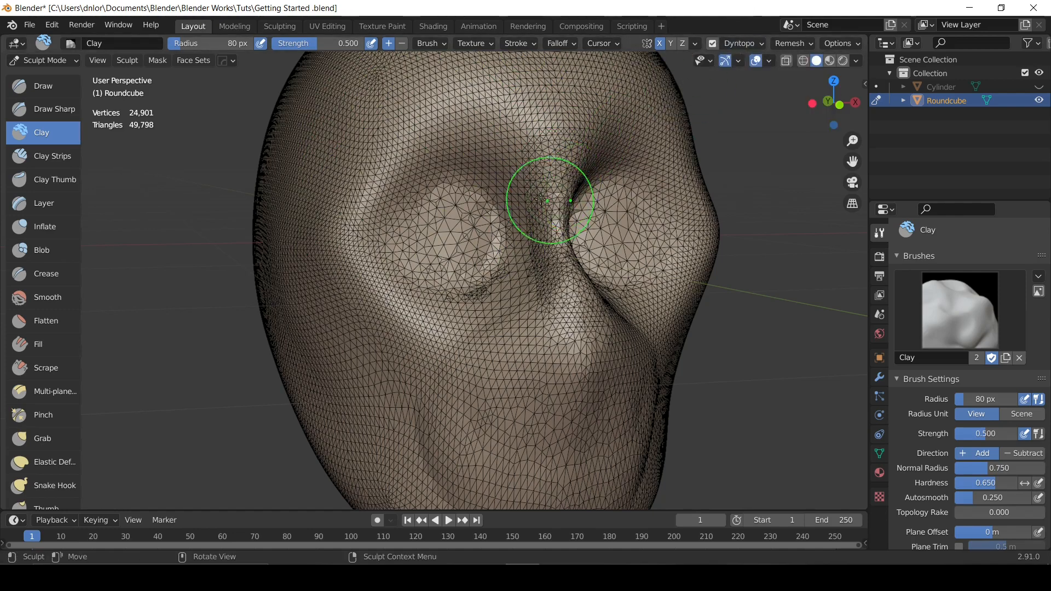
mouse_move(539, 192)
middle_down()
mouse_move(500, 174)
mouse_move(525, 180)
middle_up()
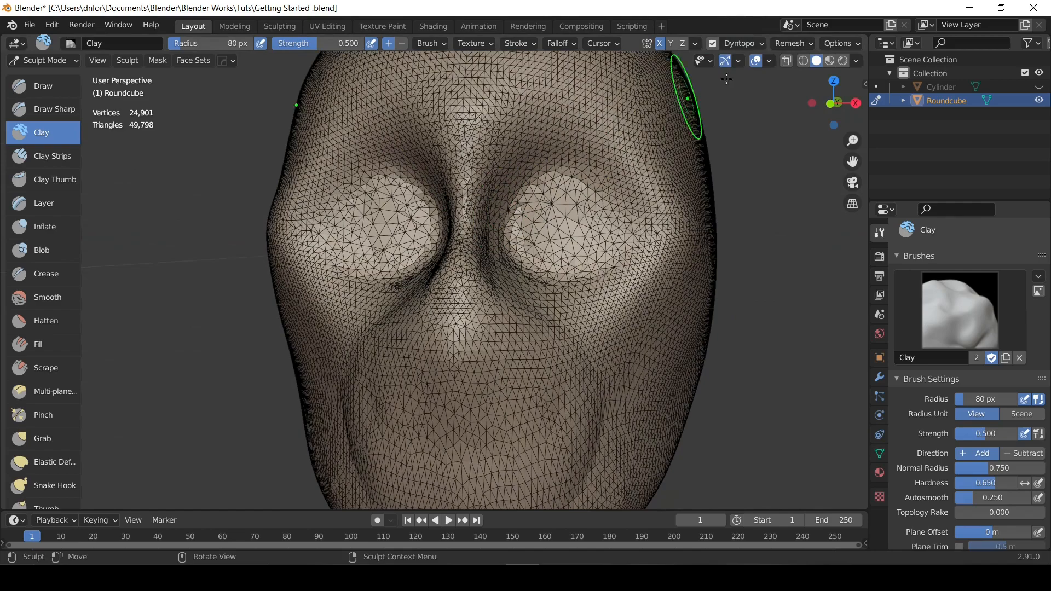
click(750, 43)
click(747, 84)
click(767, 131)
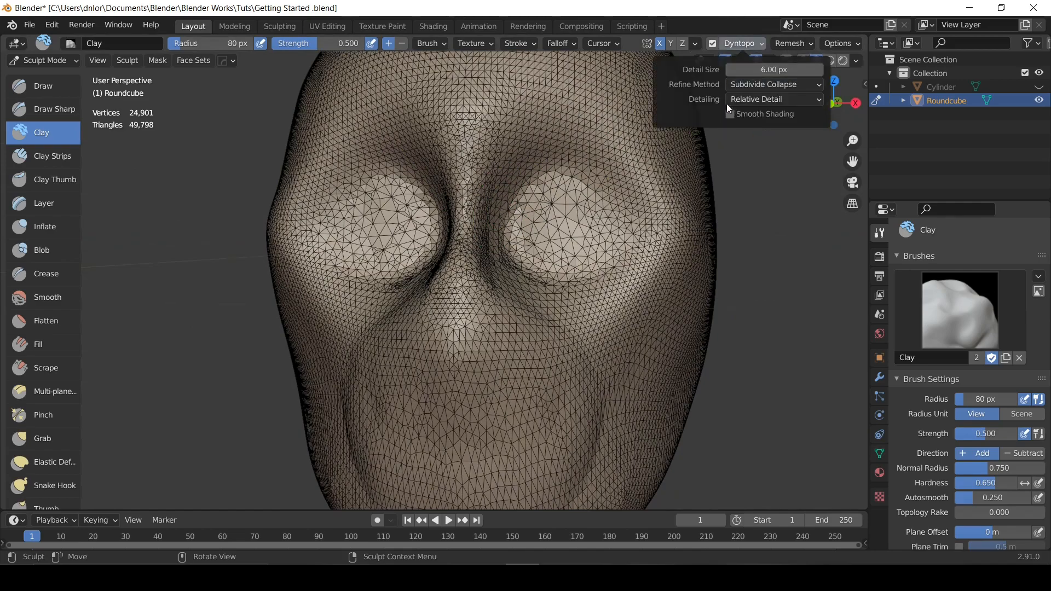
middle_drag(474, 161, 587, 169)
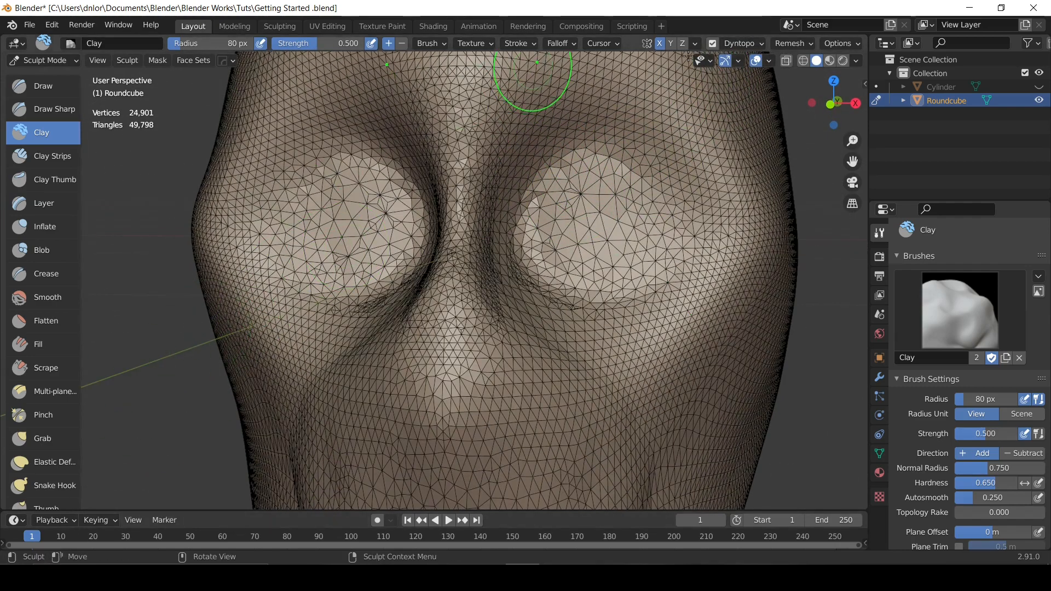
Review the available Dyntopo detailing types, keeping Relative Detail.
click(740, 42)
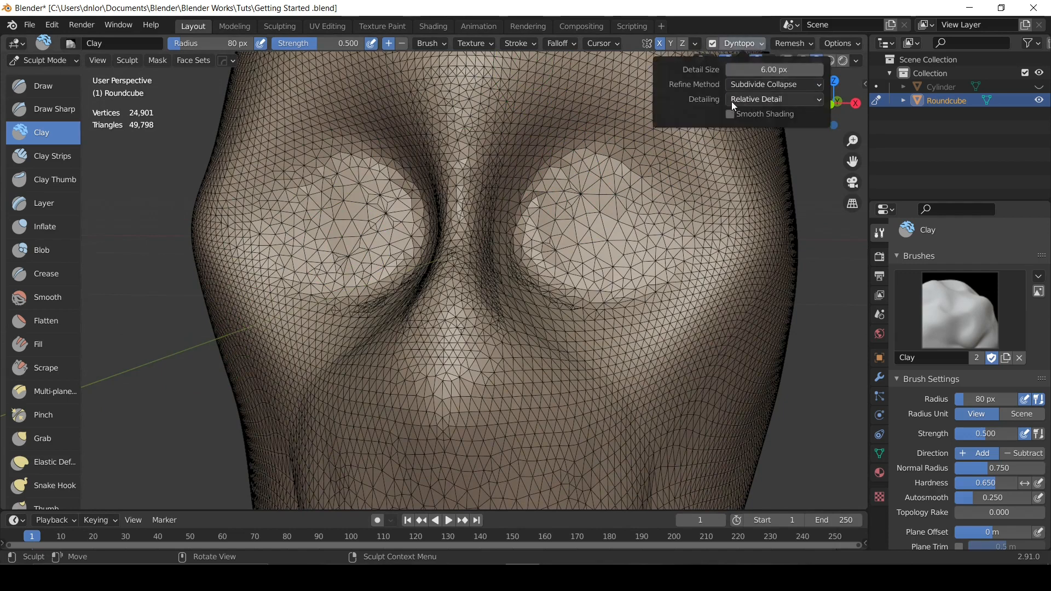
click(762, 99)
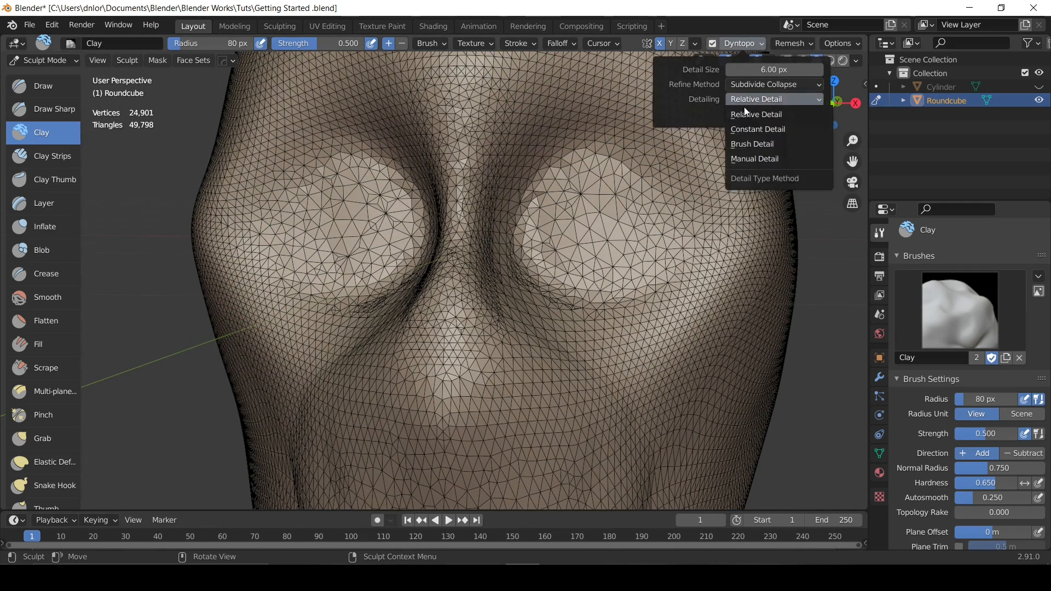
click(731, 131)
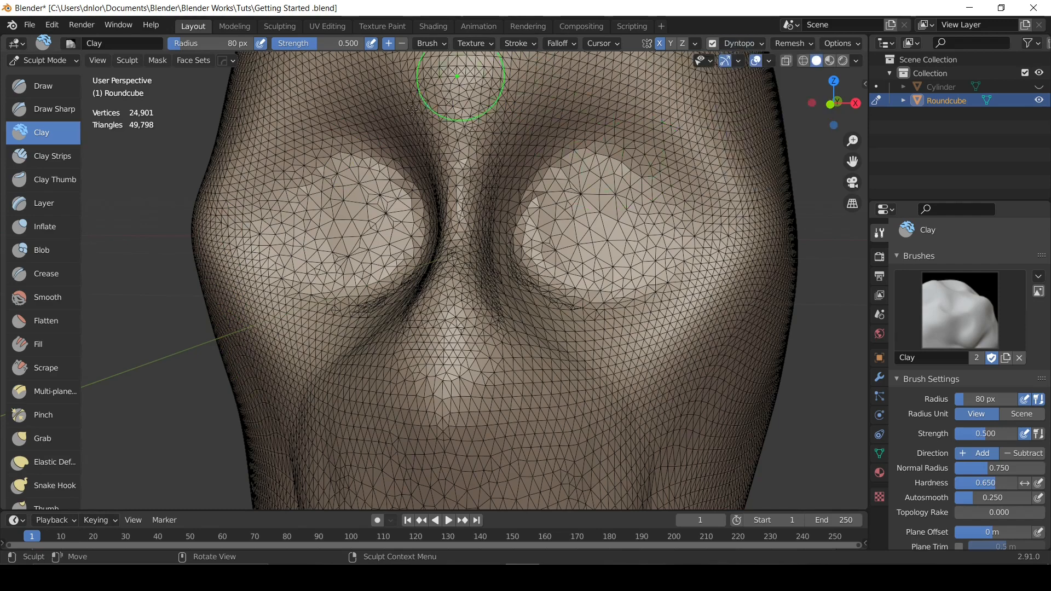
scroll(547, 219, up, 3)
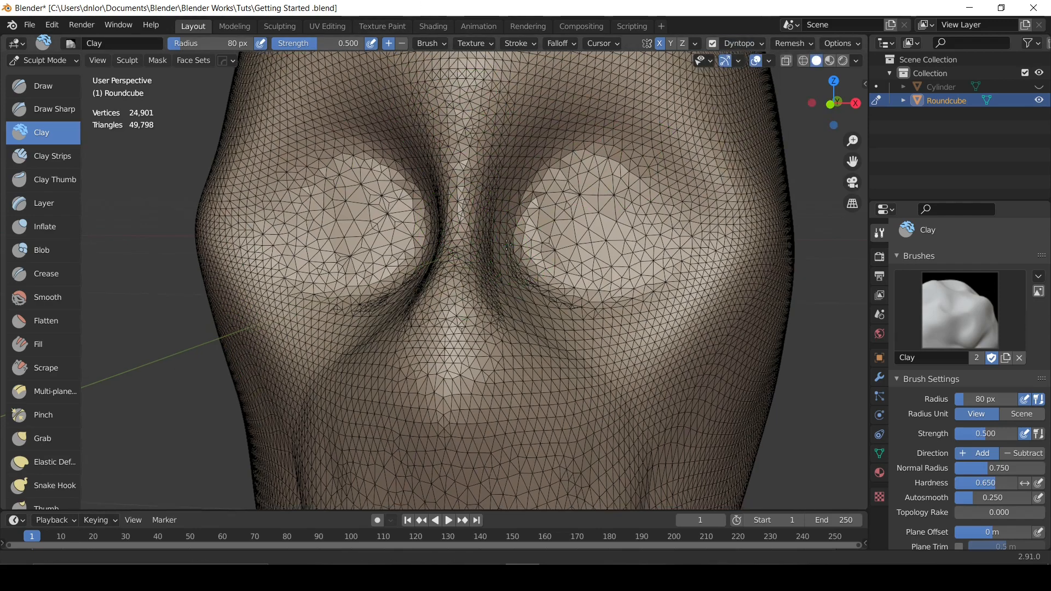
click(747, 43)
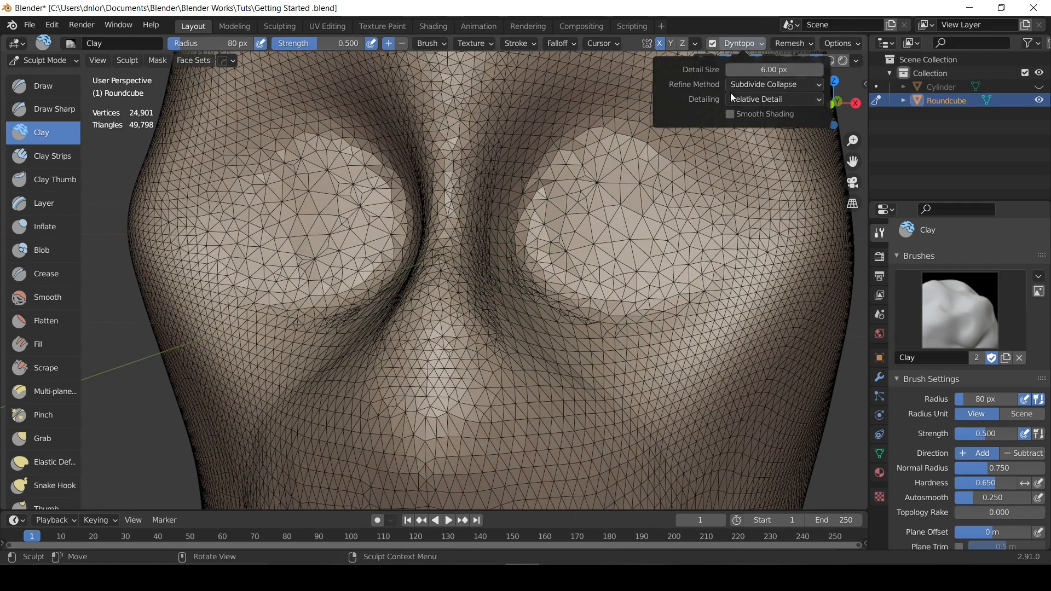
middle_drag(552, 122, 533, 166)
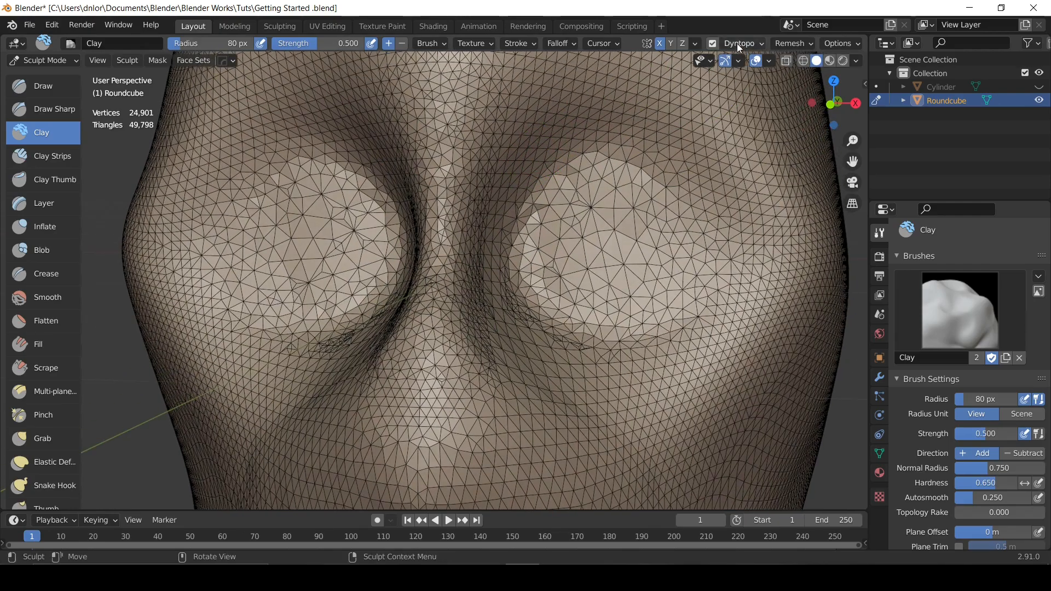
Sculpt Clay strokes down the inner eye socket beside the nose bridge from close up to add dense detail.
mouse_move(434, 283)
ctrl+middle_down()
mouse_move(478, 229)
mouse_move(428, 315)
ctrl+middle_up()
mouse_move(559, 116)
mouse_down()
mouse_move(539, 164)
mouse_move(503, 359)
mouse_up()
drag(536, 169, 502, 358)
Brush Clay over the inner eye socket and adjoining eye area from farther away to even out the mesh density.
ctrl+middle_drag(572, 198, 563, 323)
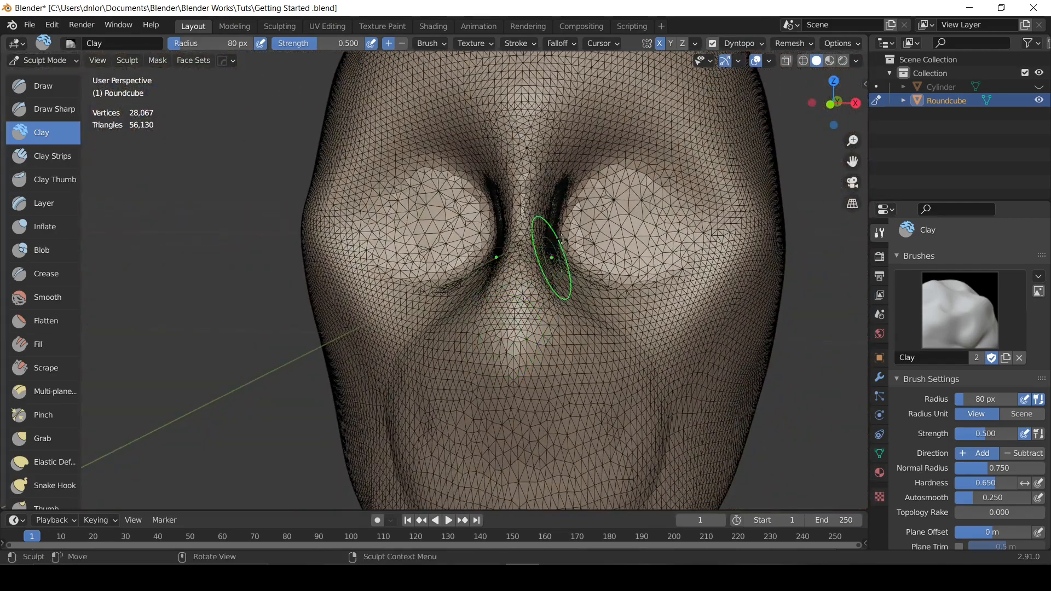
drag(590, 189, 562, 268)
mouse_move(518, 263)
middle_down()
mouse_move(621, 267)
mouse_move(580, 269)
mouse_move(608, 280)
mouse_move(569, 284)
middle_up()
middle_drag(616, 224, 674, 165)
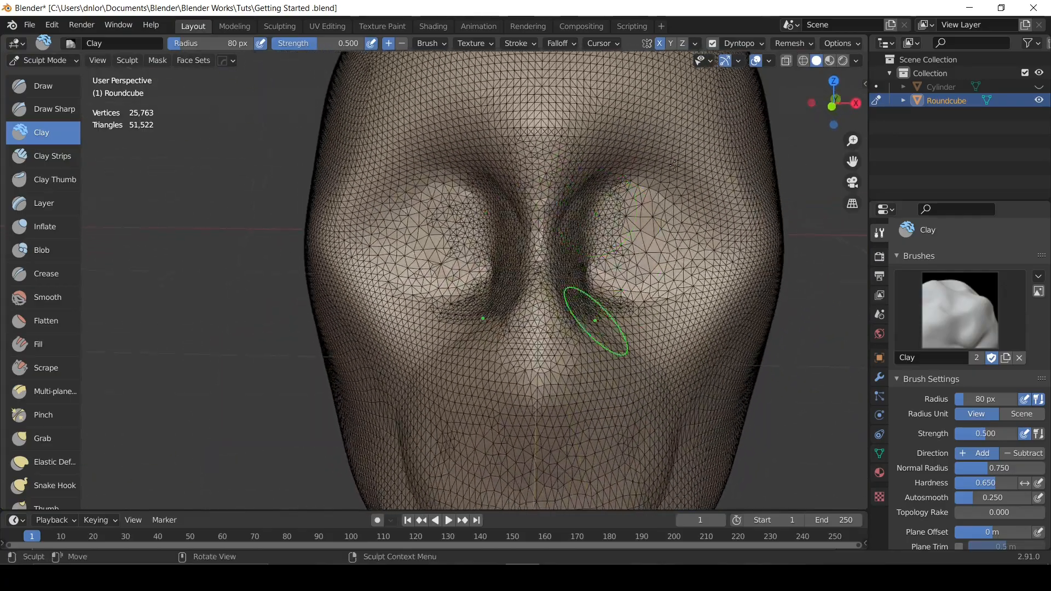
click(743, 47)
middle_drag(600, 186, 543, 174)
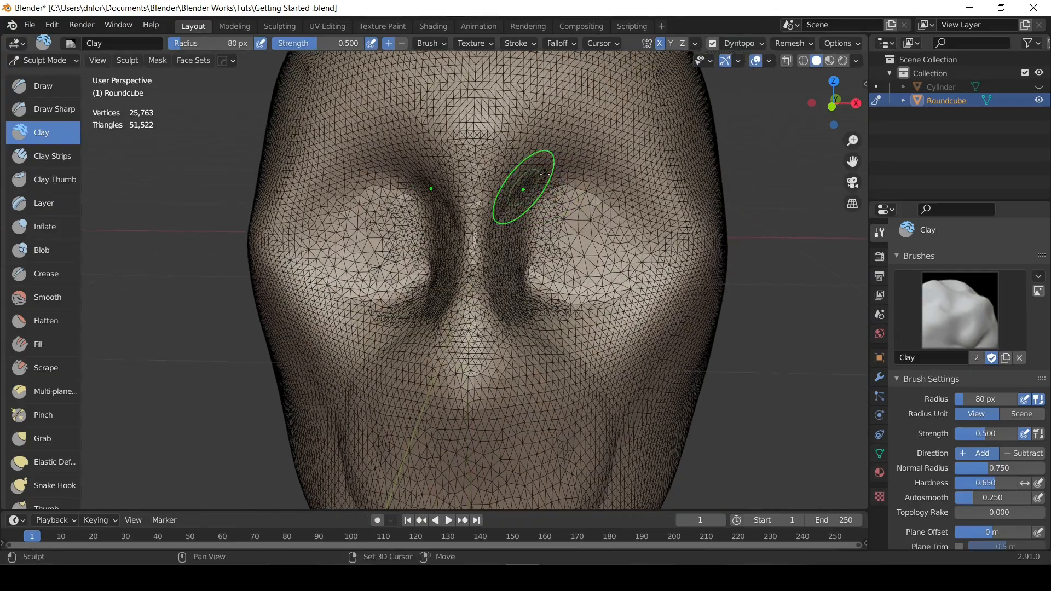
middle_drag(613, 196, 558, 165)
click(748, 45)
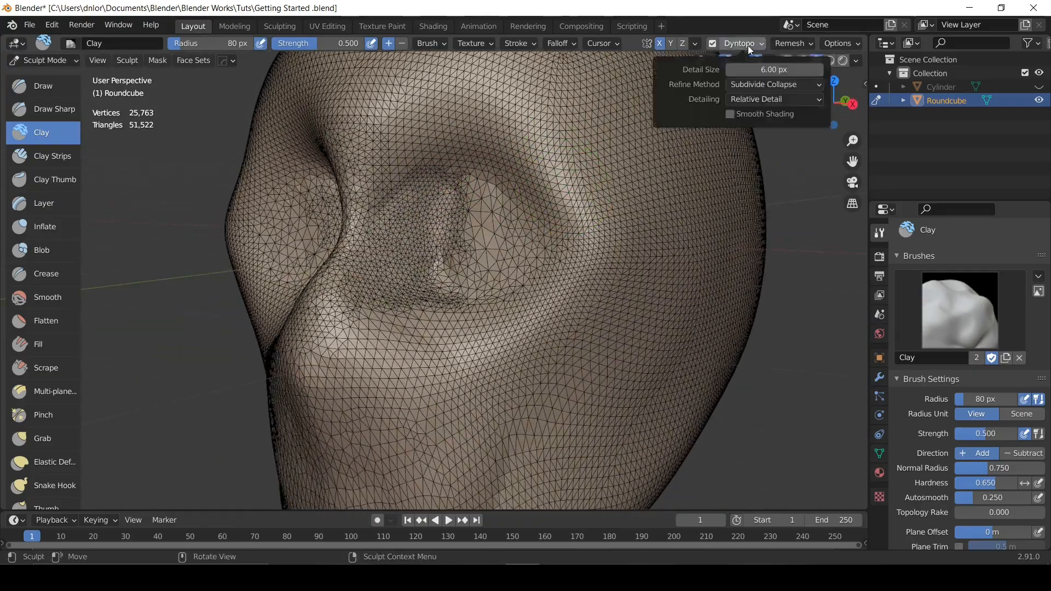
mouse_move(464, 184)
middle_down()
mouse_move(555, 167)
mouse_move(519, 167)
middle_up()
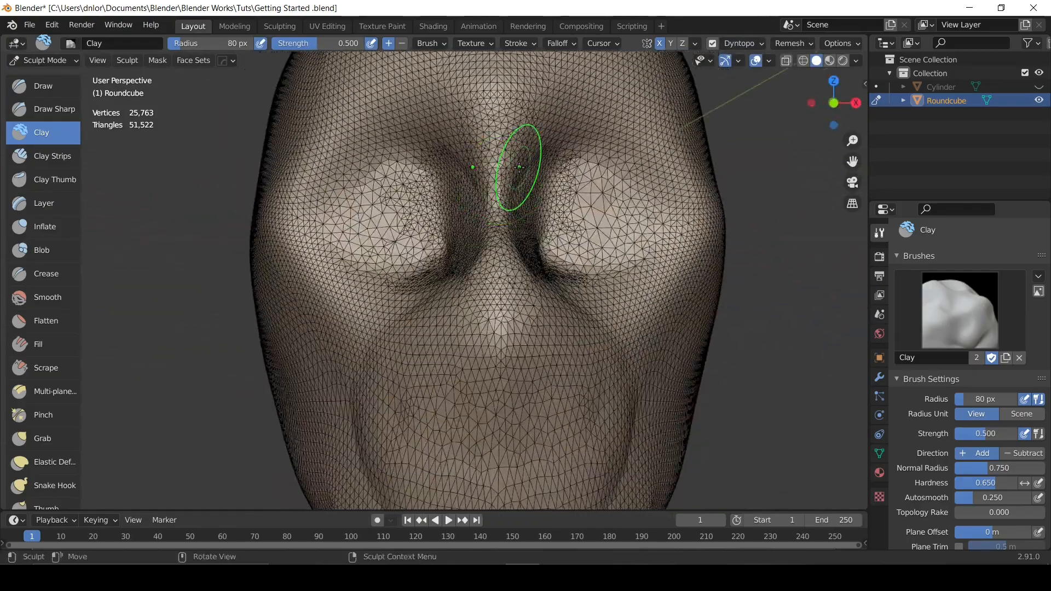
Brush Clay broadly over the whole face and forehead from far away to simplify the head's mesh.
scroll(509, 153, down, 2)
scroll(556, 207, down, 2)
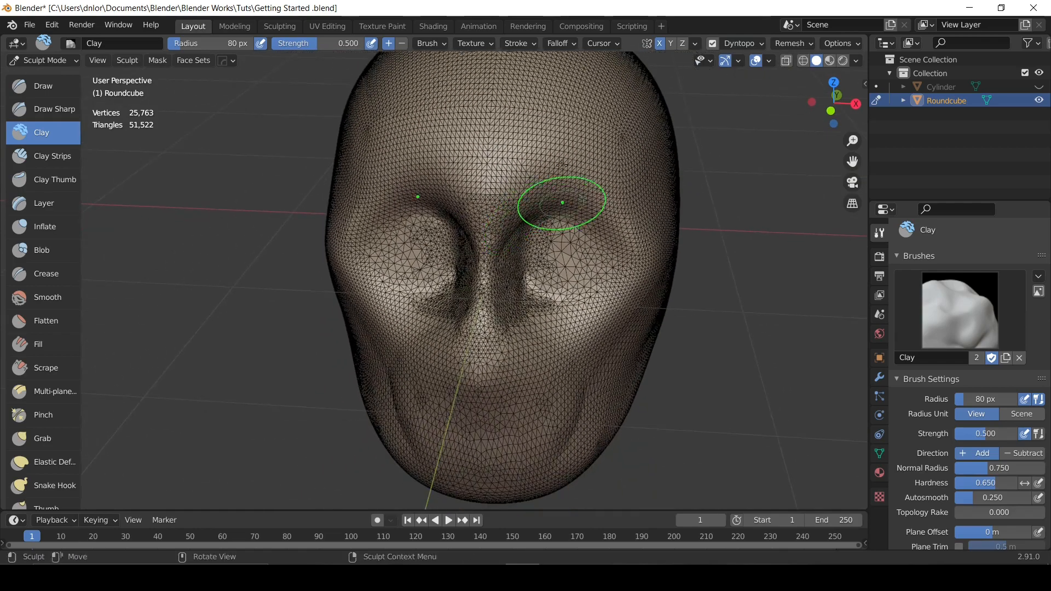
scroll(571, 155, down, 4)
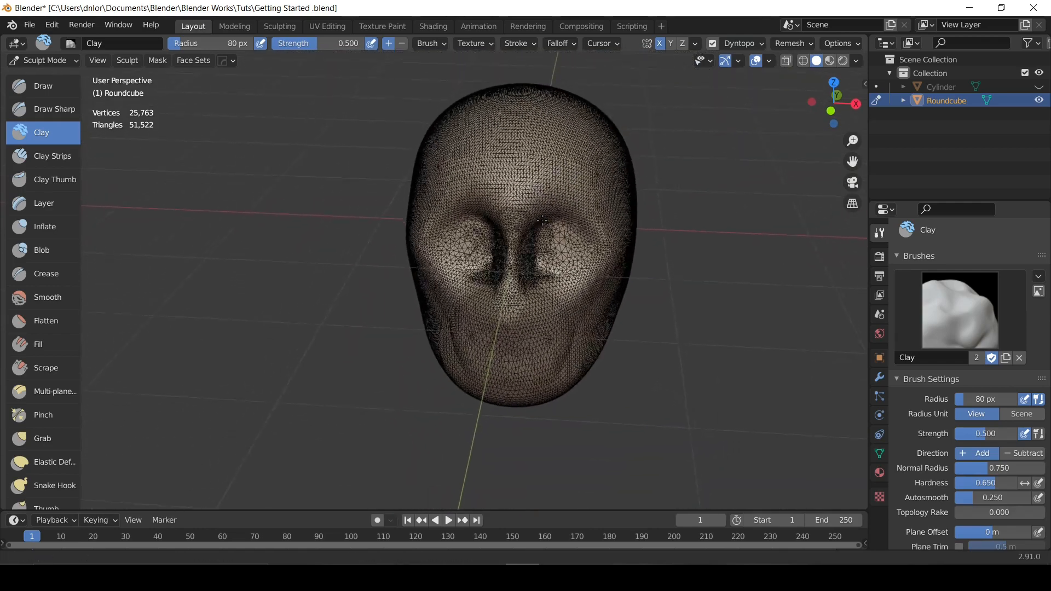
mouse_move(541, 154)
mouse_down()
mouse_move(569, 148)
mouse_move(471, 145)
mouse_move(608, 180)
mouse_move(617, 243)
mouse_up()
mouse_move(618, 243)
middle_down()
mouse_move(645, 219)
mouse_move(564, 186)
middle_up()
mouse_move(564, 186)
mouse_down()
mouse_move(580, 207)
mouse_move(572, 255)
mouse_move(529, 279)
mouse_move(532, 228)
mouse_move(580, 258)
mouse_move(552, 339)
mouse_move(613, 274)
mouse_move(609, 163)
mouse_move(459, 173)
mouse_up()
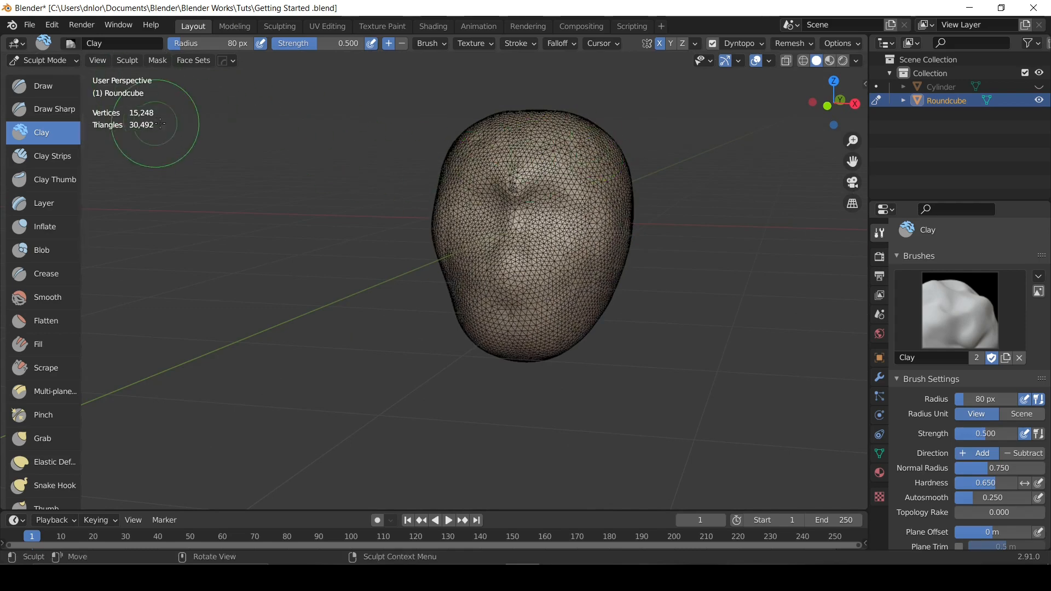
Brush Clay over the back, top and side of the head from far away to simplify the remaining dense mesh.
middle_drag(328, 145, 371, 196)
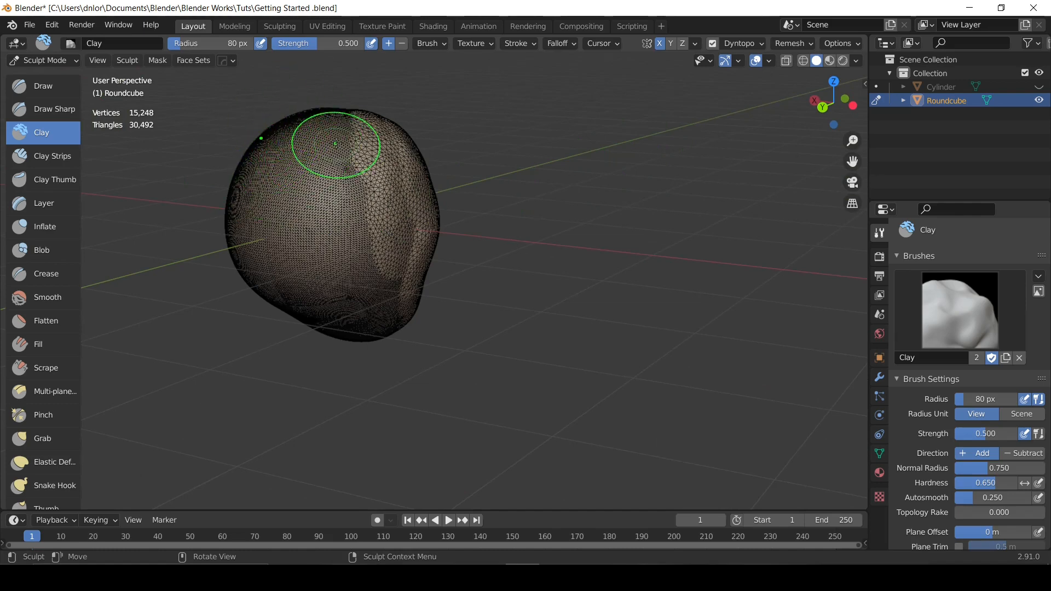
mouse_move(331, 129)
mouse_down()
mouse_move(290, 151)
mouse_move(273, 186)
mouse_move(290, 274)
mouse_move(339, 226)
mouse_move(361, 304)
mouse_move(350, 285)
mouse_up()
mouse_move(328, 175)
middle_down()
mouse_move(403, 167)
mouse_move(461, 83)
middle_up()
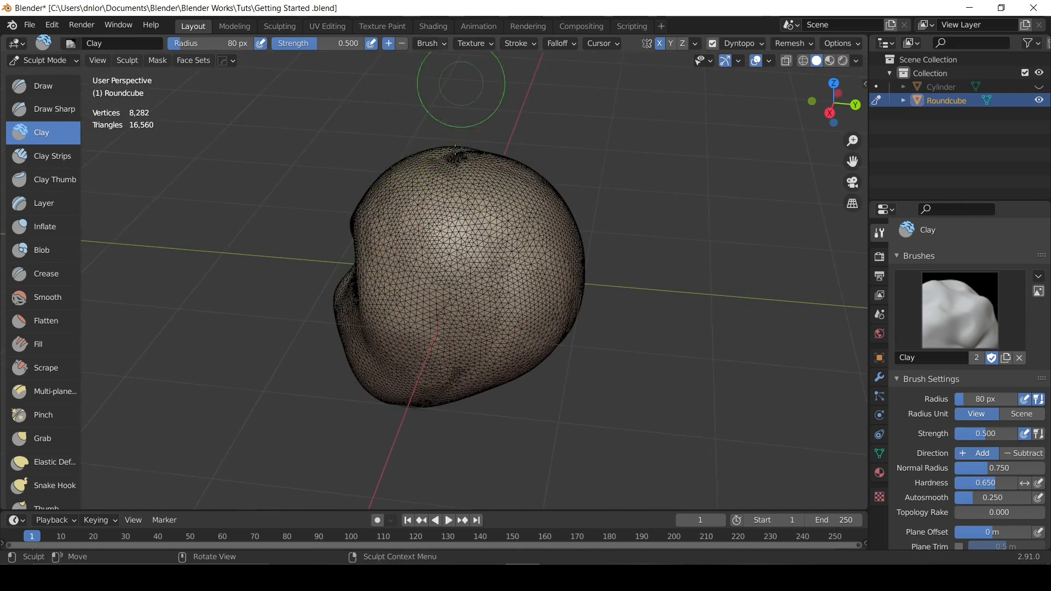
drag(459, 164, 495, 178)
middle_drag(532, 191, 542, 169)
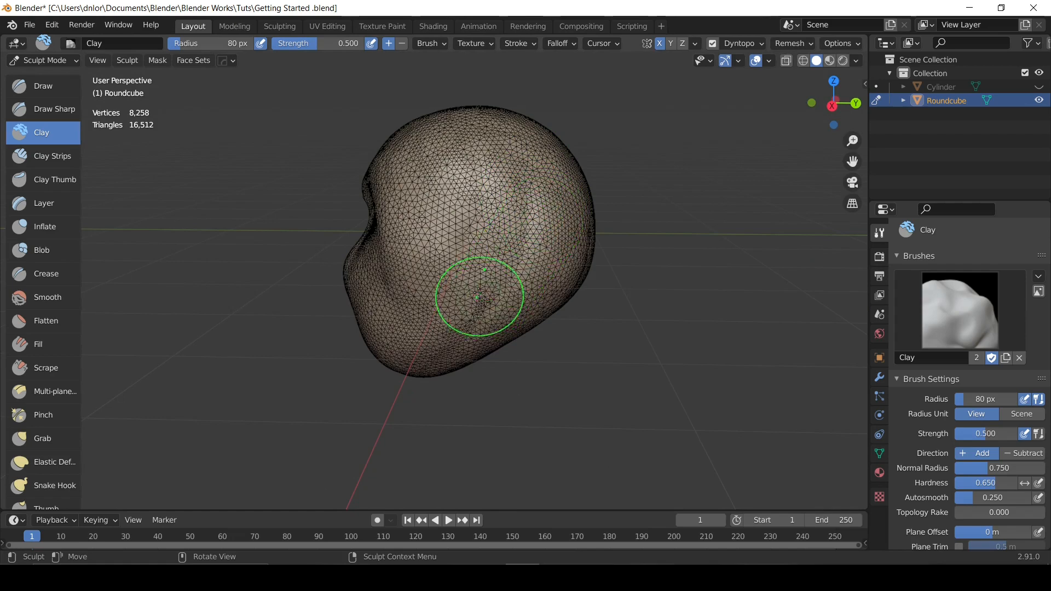
drag(482, 292, 410, 329)
middle_drag(411, 328, 539, 295)
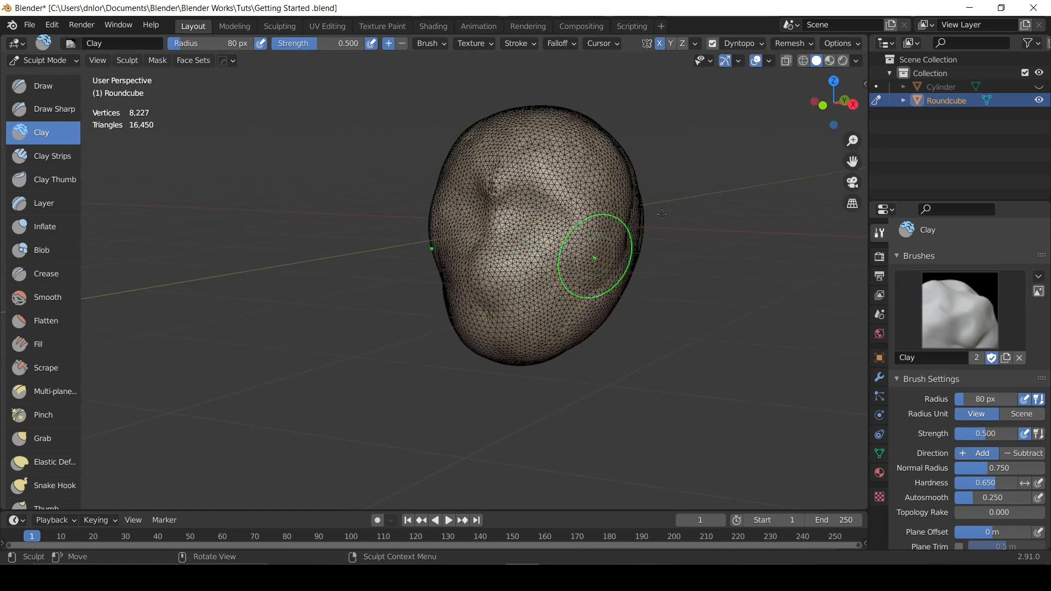
Switch the Dyntopo detailing type to Constant Detail.
shift+middle_drag(633, 158, 590, 202)
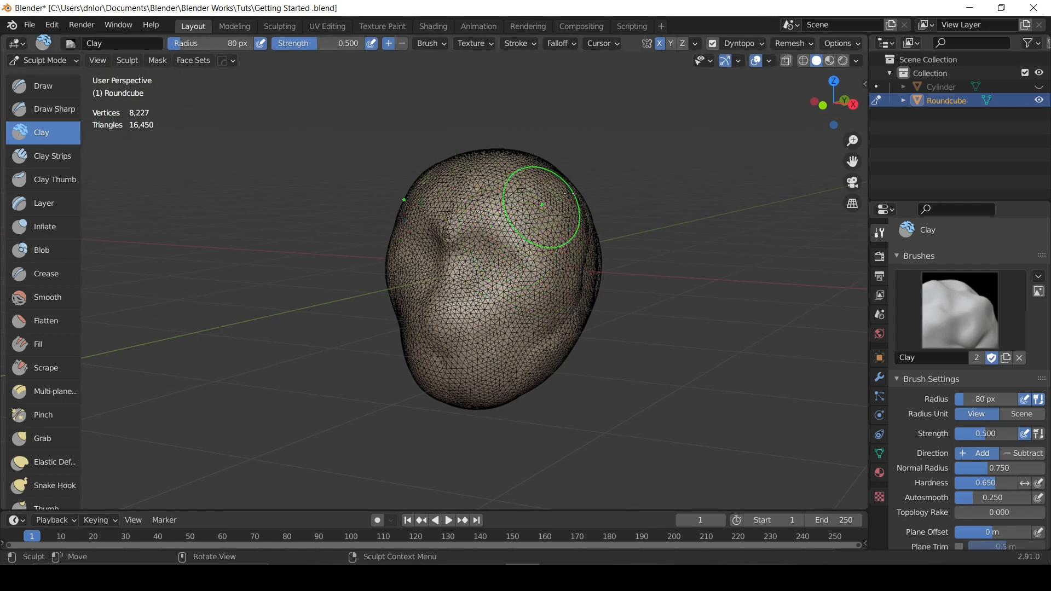
click(758, 45)
click(761, 100)
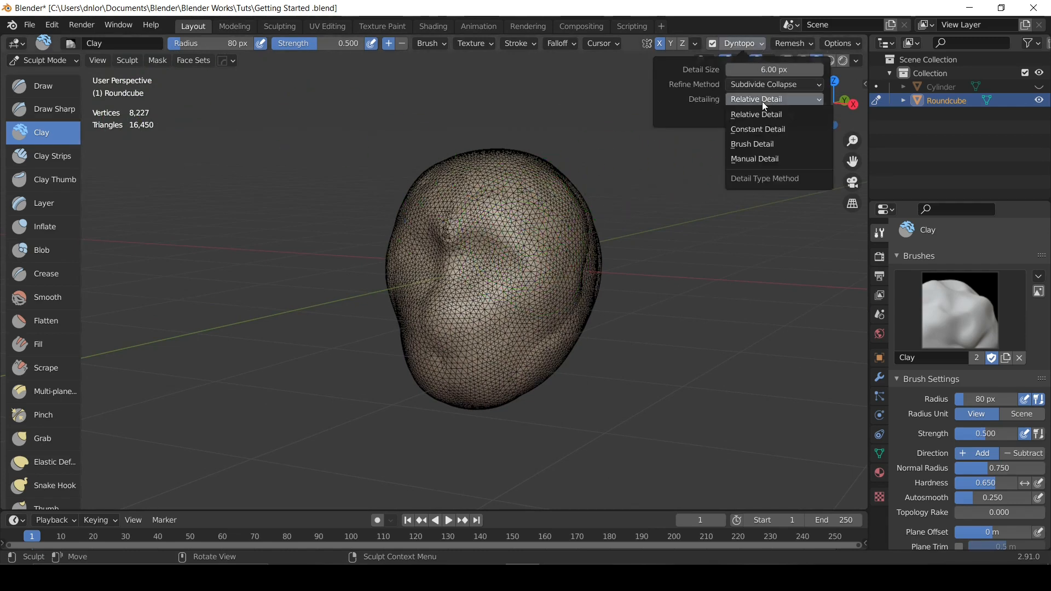
click(756, 130)
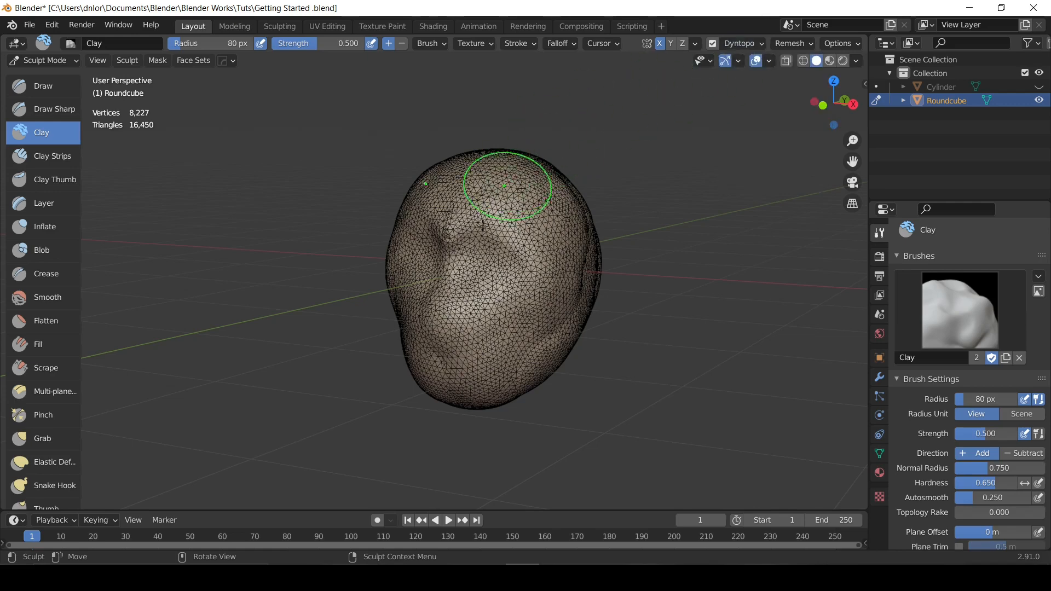
Undo the far-away Clay strokes that simplified the face and the rest of the head.
key(ctrl+z)
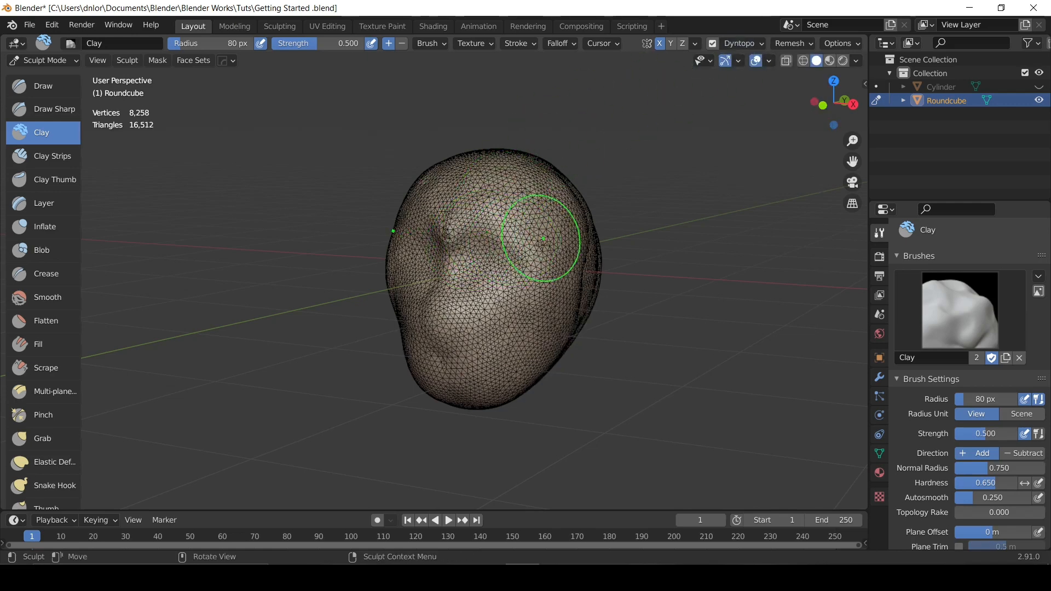
middle_drag(542, 245, 469, 239)
key(ctrl+z)
key(ctrl+z)
key(ctrl+z)
key(ctrl+z)
key(ctrl+z)
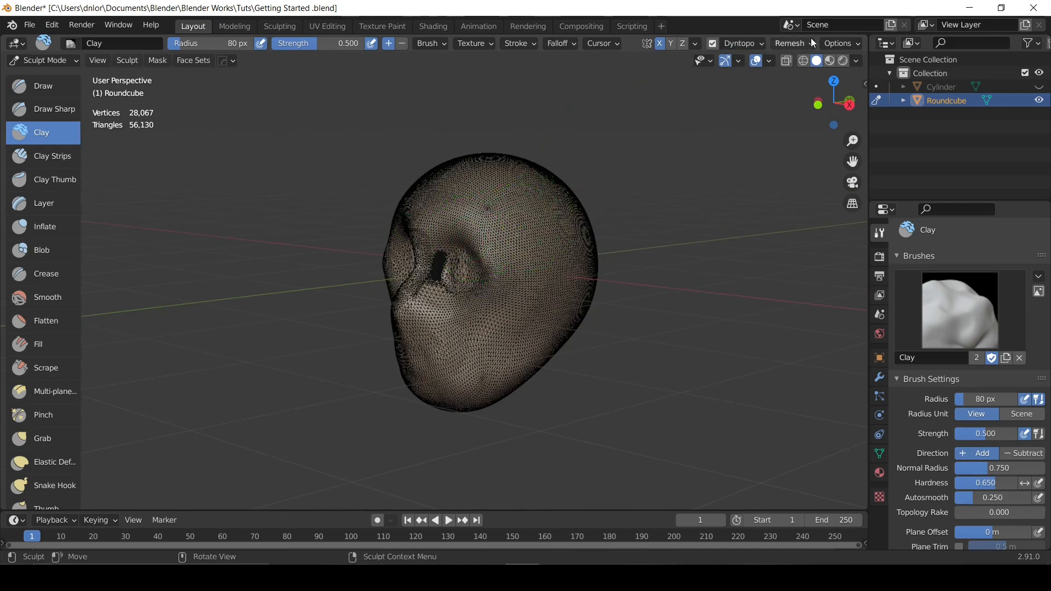
Try a Clay stroke across the eye socket from close up with Constant Detail at resolution 3.00, and undo it.
click(760, 44)
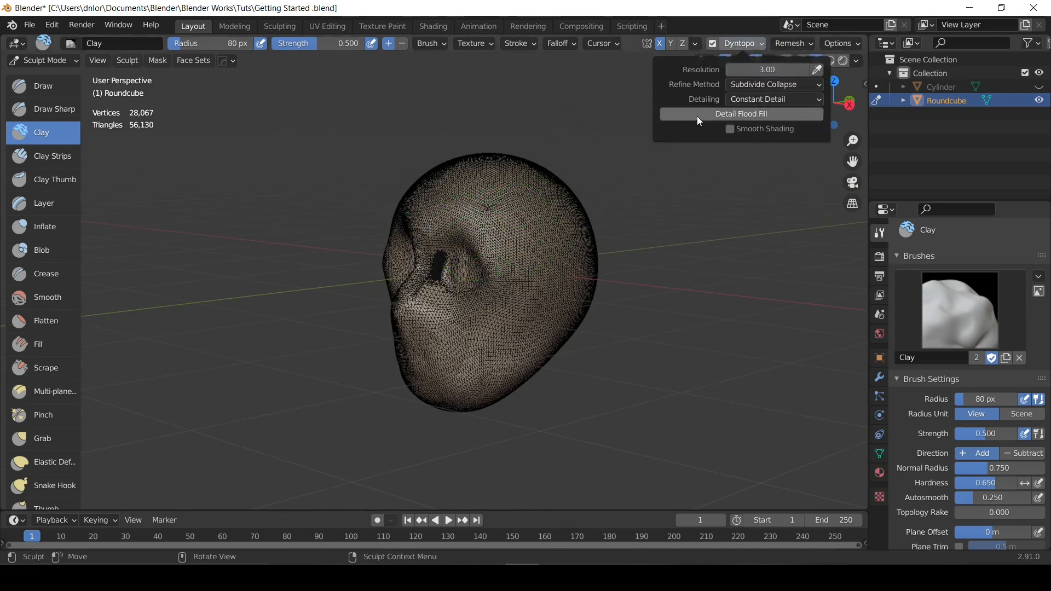
scroll(514, 264, up, 3)
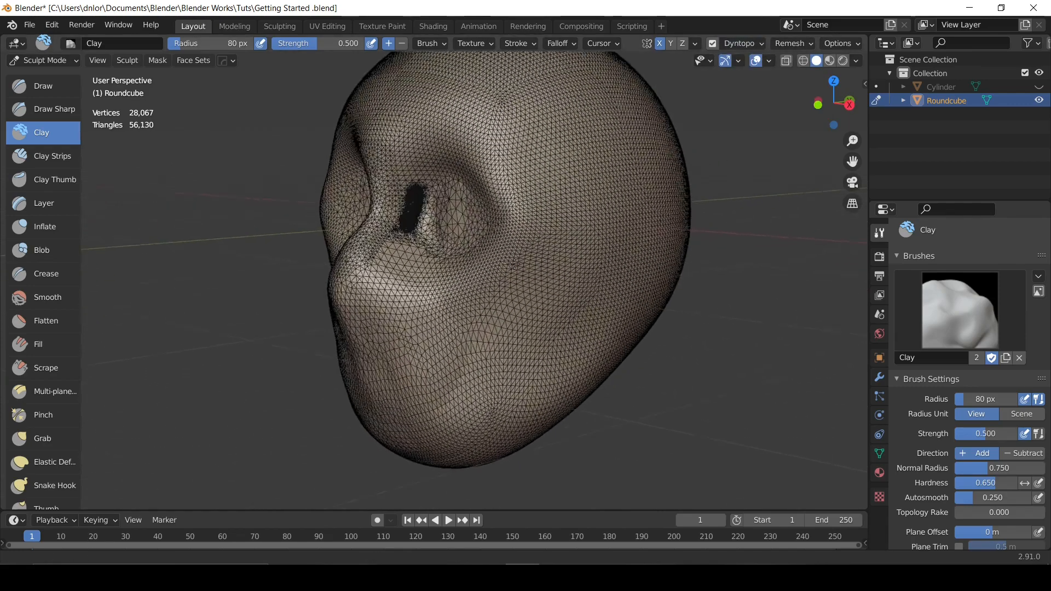
ctrl+middle_drag(514, 264, 525, 242)
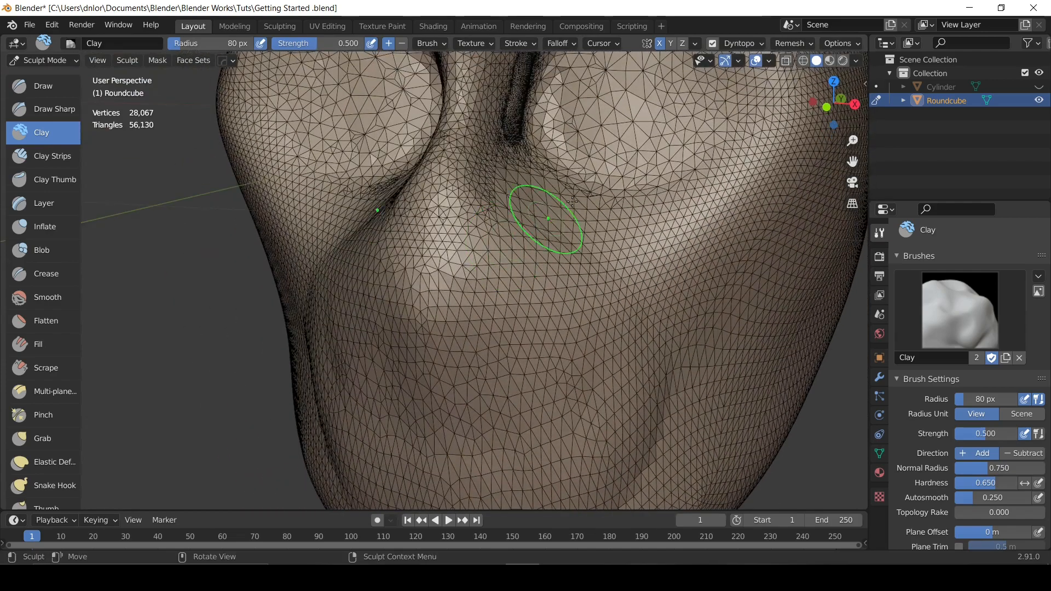
middle_drag(572, 201, 582, 222)
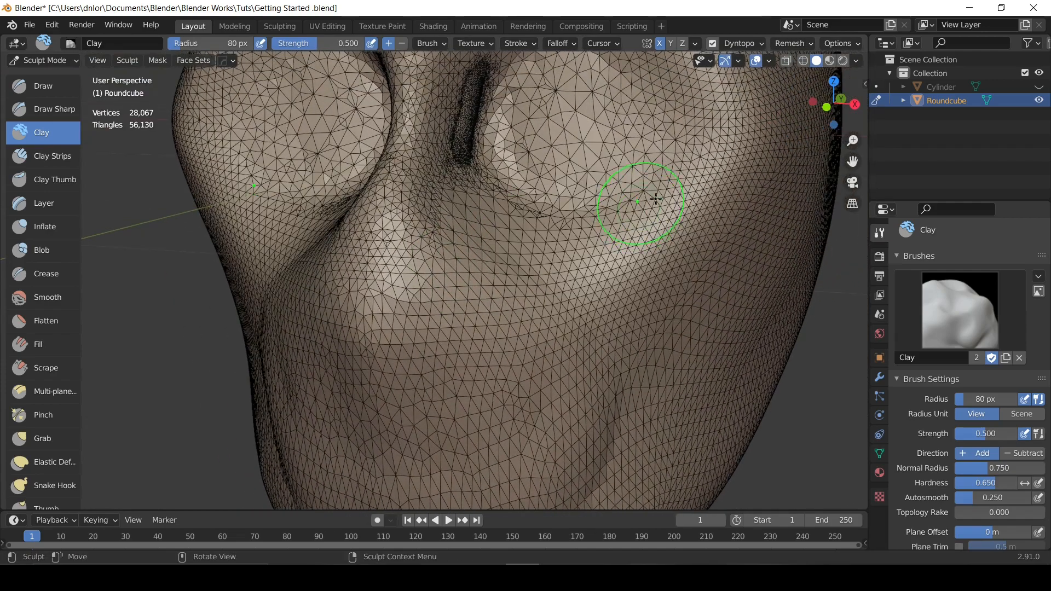
mouse_move(656, 198)
mouse_down()
mouse_move(664, 208)
mouse_move(602, 181)
mouse_move(563, 144)
mouse_move(489, 142)
mouse_move(328, 192)
mouse_up()
key(ctrl+z)
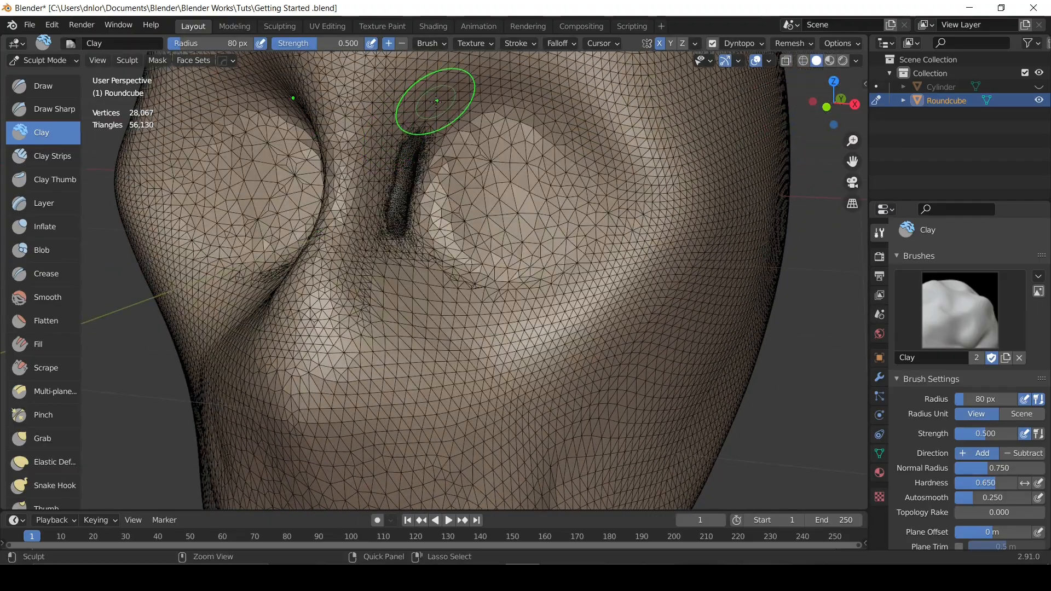
Try a Clay stroke above the inner eye socket from farther away with Constant Detail, and undo it.
scroll(436, 102, down, 3)
drag(420, 118, 425, 159)
mouse_move(425, 159)
middle_down()
mouse_move(539, 147)
mouse_move(484, 149)
mouse_move(606, 175)
mouse_move(383, 175)
middle_up()
key(ctrl+z)
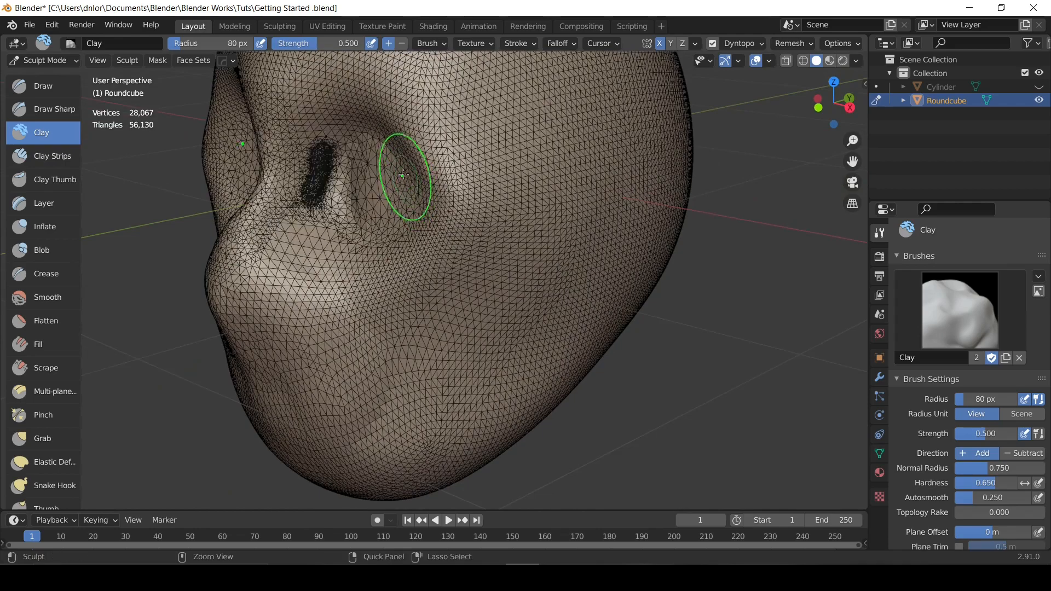
Set the Constant Detail resolution to 5.70 and test a Clay stroke on the temple behind the eye socket.
click(742, 43)
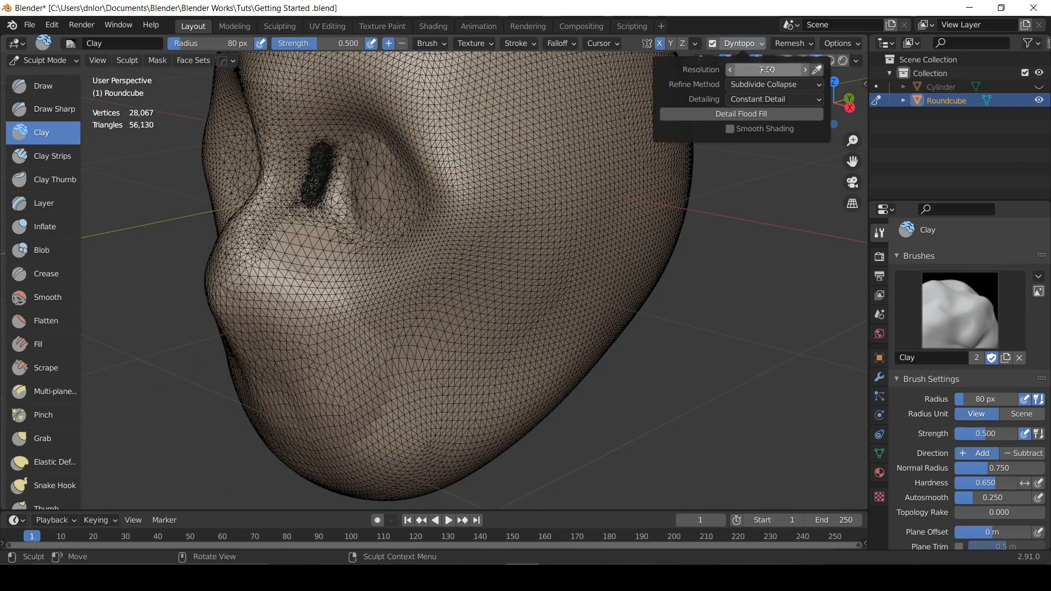
mouse_move(487, 136)
middle_down()
mouse_move(550, 138)
mouse_move(474, 140)
middle_up()
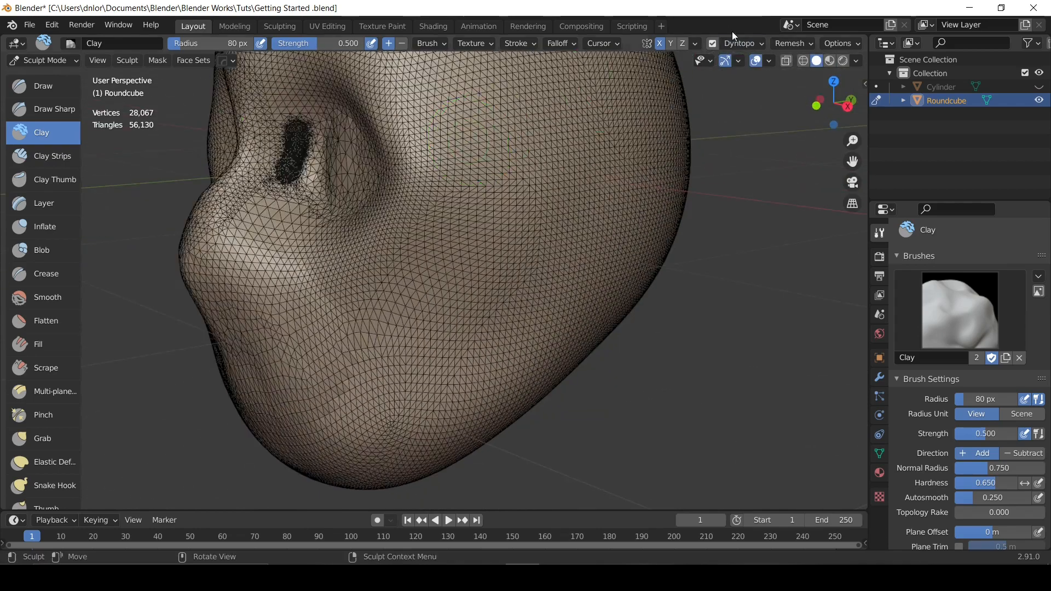
click(760, 43)
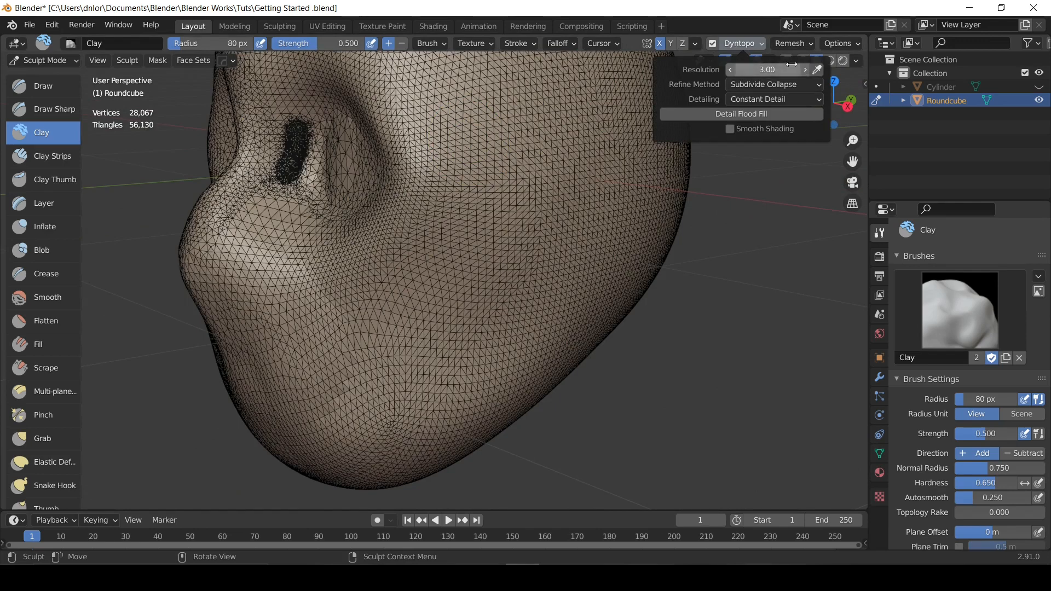
middle_drag(556, 89, 429, 116)
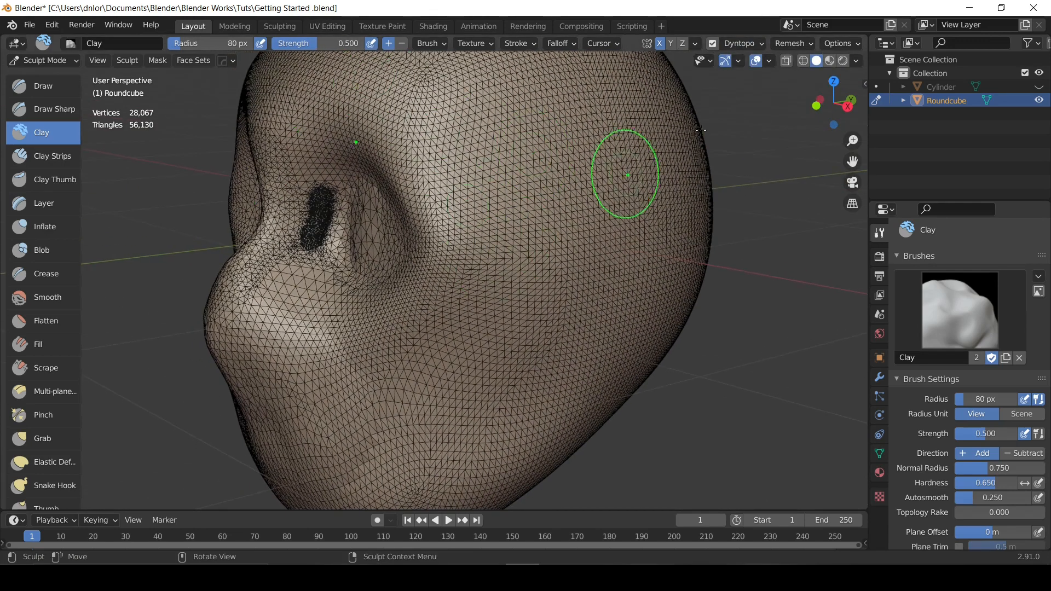
click(756, 46)
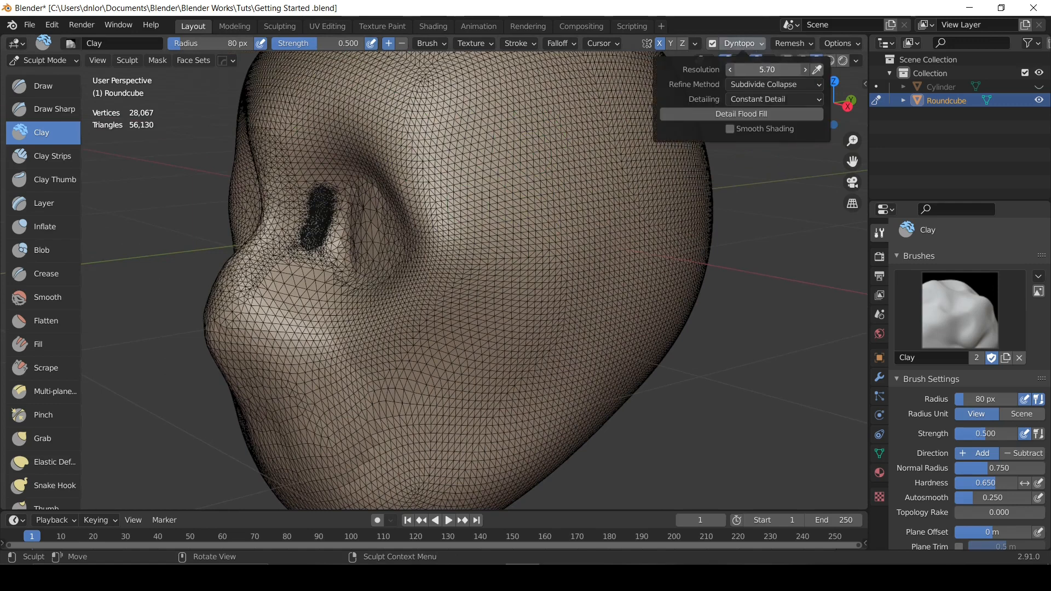
mouse_move(420, 262)
mouse_down()
mouse_move(406, 259)
mouse_move(414, 294)
mouse_move(450, 241)
mouse_move(492, 214)
mouse_up()
key(ctrl+z)
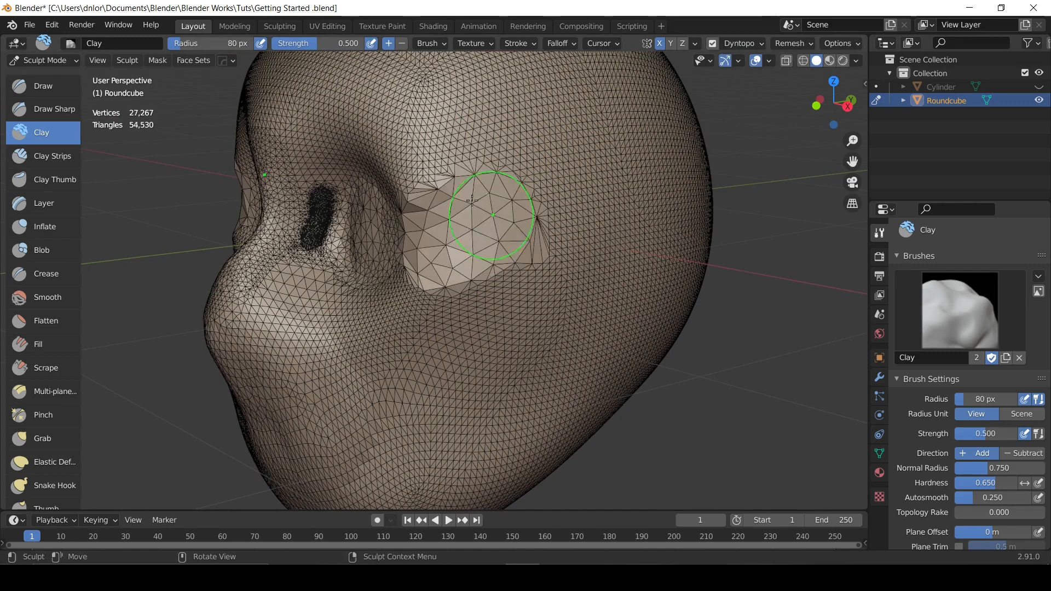
Raise the Constant Detail resolution to 13.40 and test Clay on the cheek below the coarse temple patch.
click(759, 48)
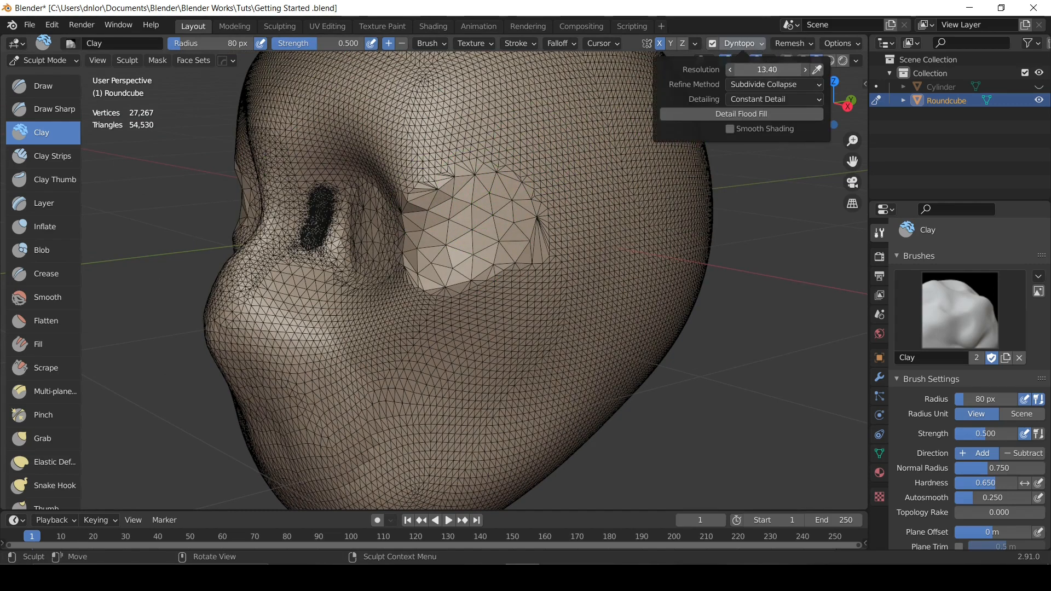
mouse_move(529, 272)
mouse_down()
mouse_move(564, 303)
mouse_move(479, 340)
mouse_move(418, 340)
mouse_up()
mouse_move(533, 200)
middle_down()
mouse_move(627, 206)
mouse_move(620, 219)
mouse_move(531, 225)
middle_up()
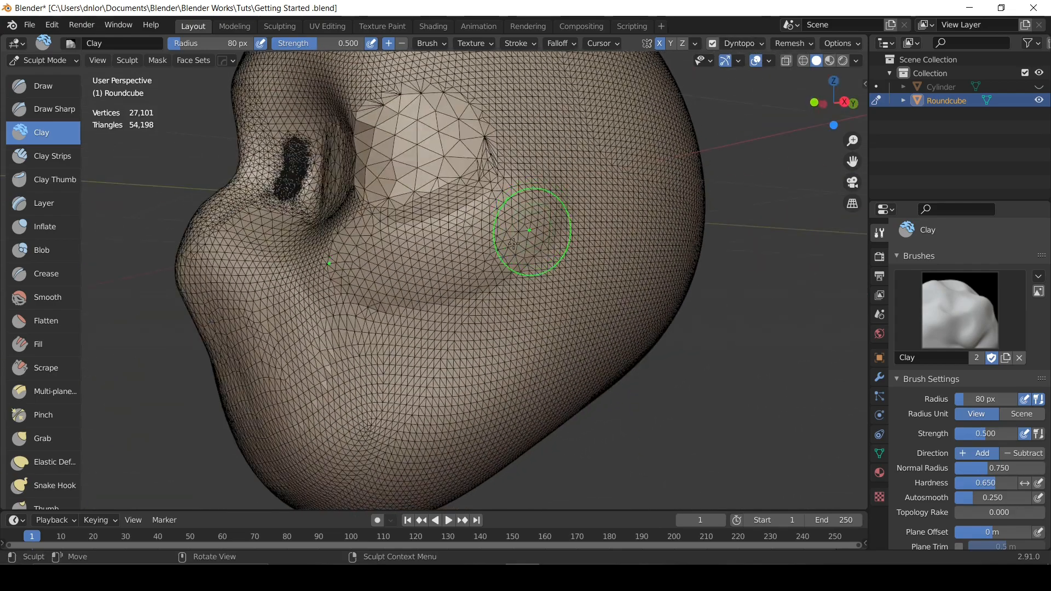
mouse_move(531, 225)
mouse_down()
mouse_move(436, 153)
mouse_move(580, 138)
mouse_up()
Set the Constant Detail resolution to 10.60, test Clay across the temple towards the eye socket, and undo the stroke.
click(737, 42)
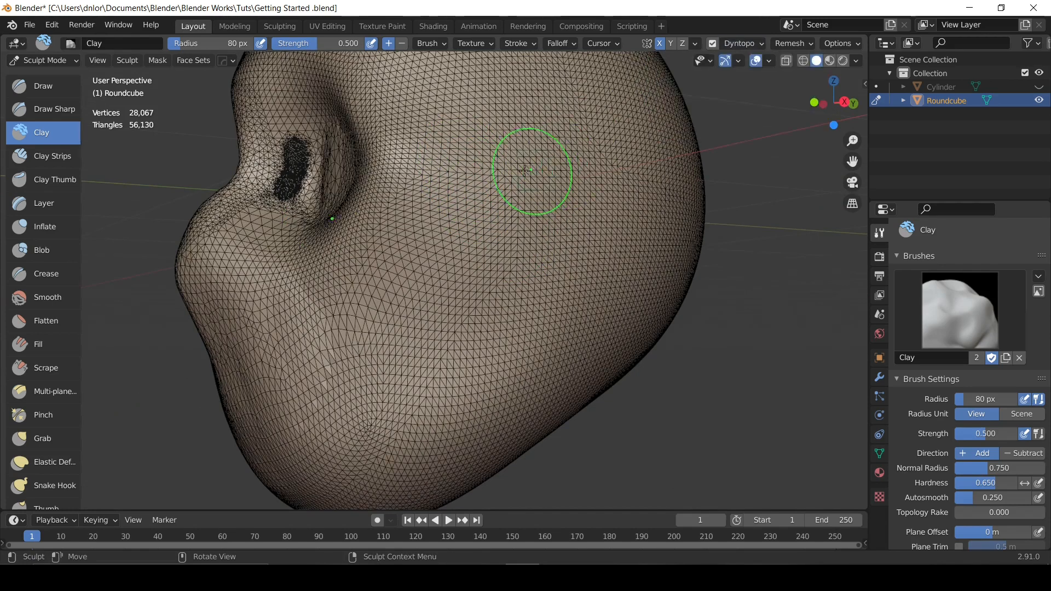
mouse_move(527, 168)
mouse_down()
mouse_move(433, 203)
mouse_move(394, 159)
mouse_move(346, 158)
mouse_up()
middle_drag(346, 158, 392, 172)
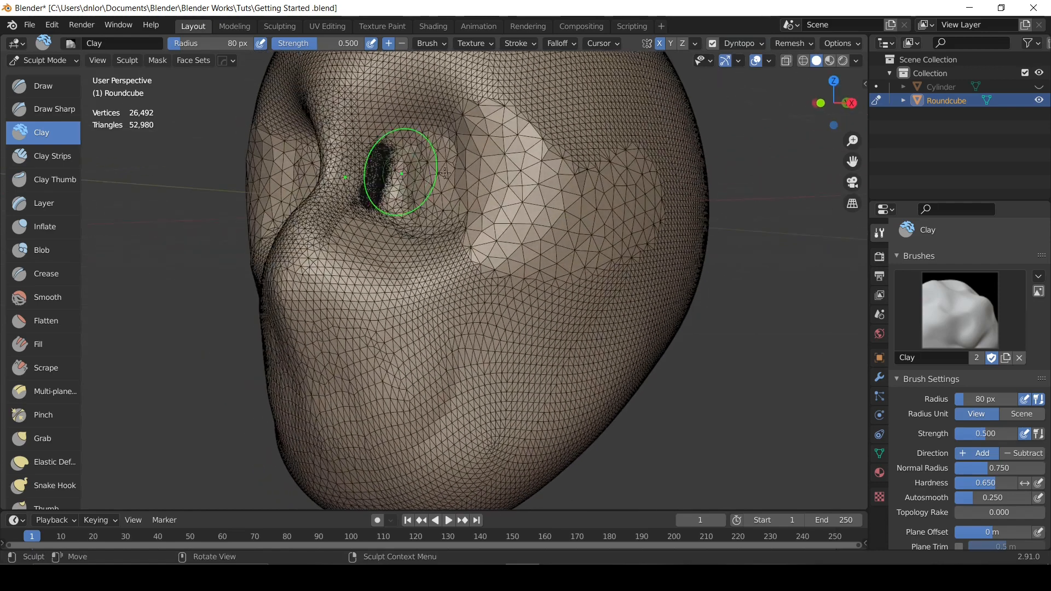
key(ctrl+z)
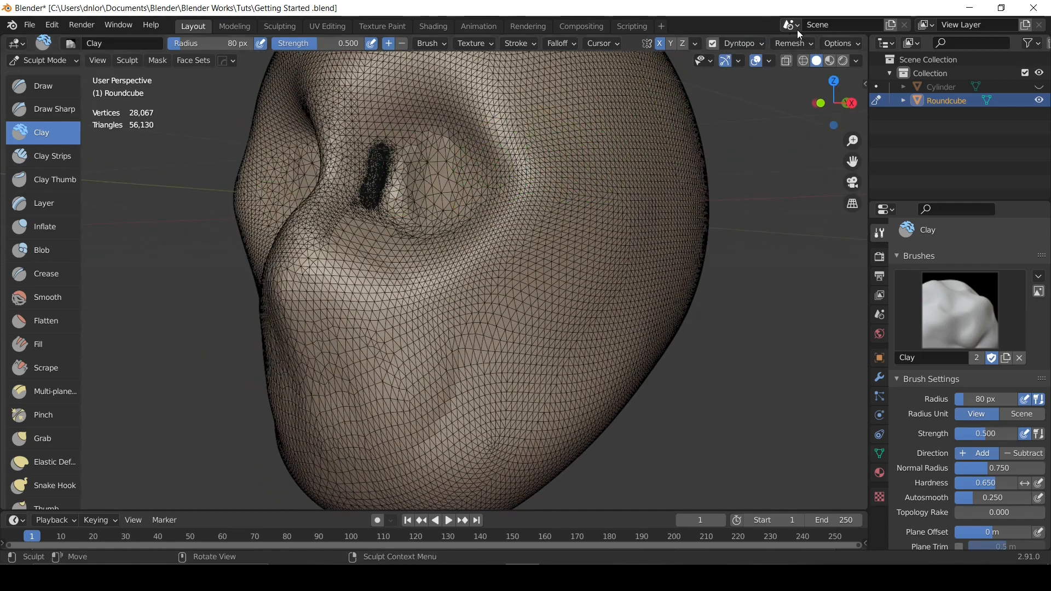
Switch the Dyntopo detailing type to Brush Detail.
click(742, 44)
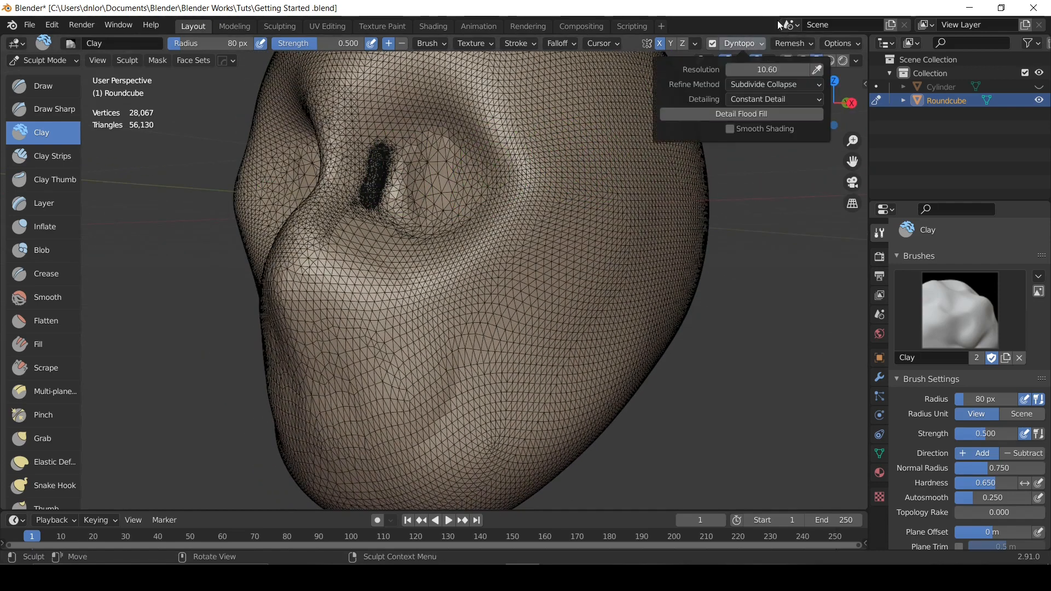
click(768, 101)
click(761, 143)
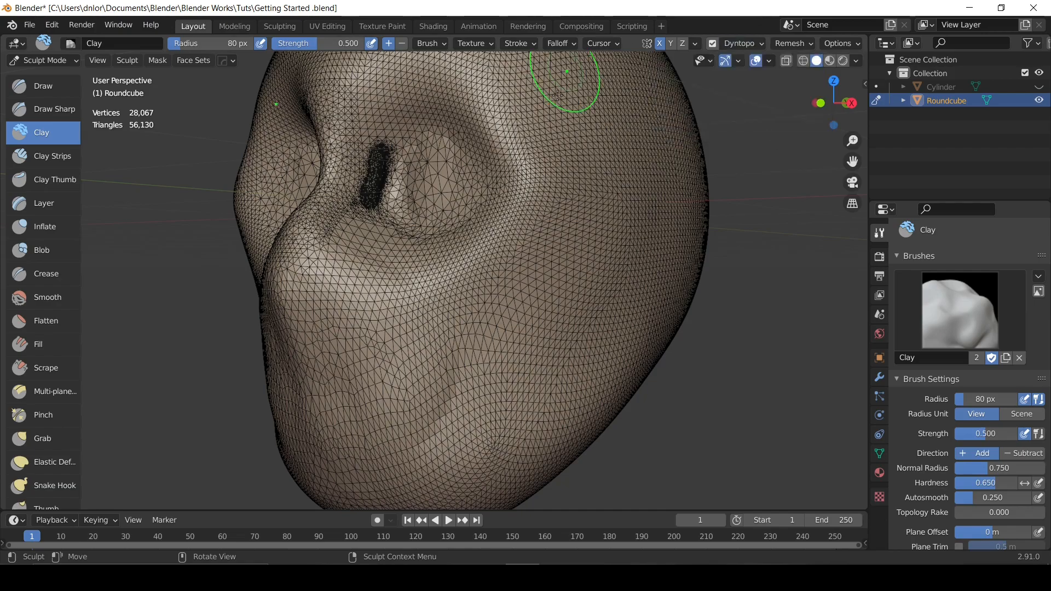
Test Clay on the brow above the eye socket from close up with Brush Detail at 25%, and undo it.
mouse_move(363, 129)
middle_down()
mouse_move(534, 109)
mouse_move(469, 118)
mouse_move(491, 152)
mouse_move(440, 193)
mouse_move(524, 169)
middle_up()
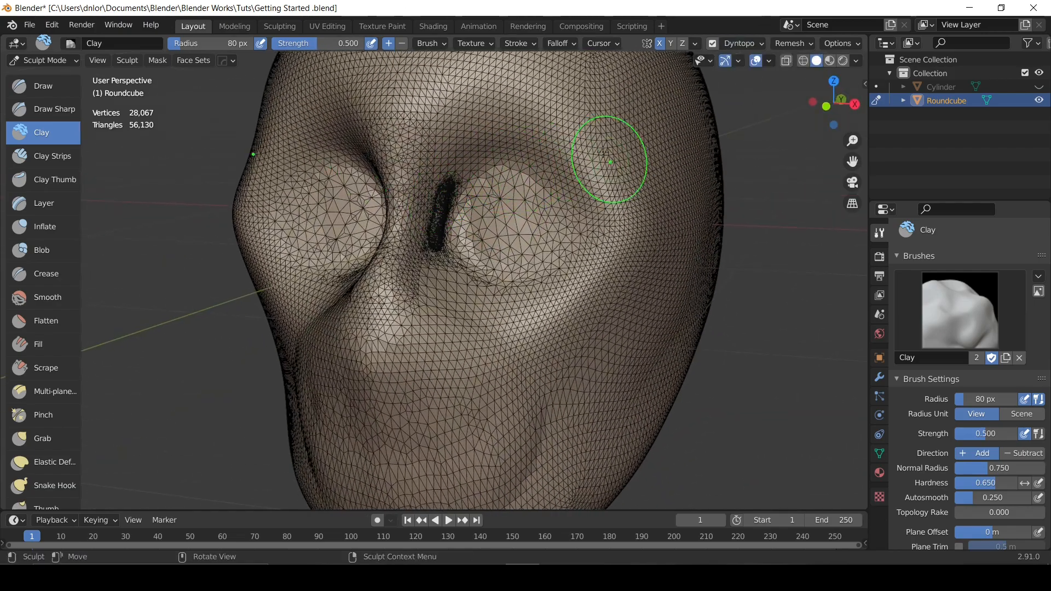
mouse_move(602, 152)
ctrl+middle_down()
mouse_move(580, 169)
mouse_move(522, 93)
ctrl+middle_up()
shift+middle_drag(522, 93, 521, 208)
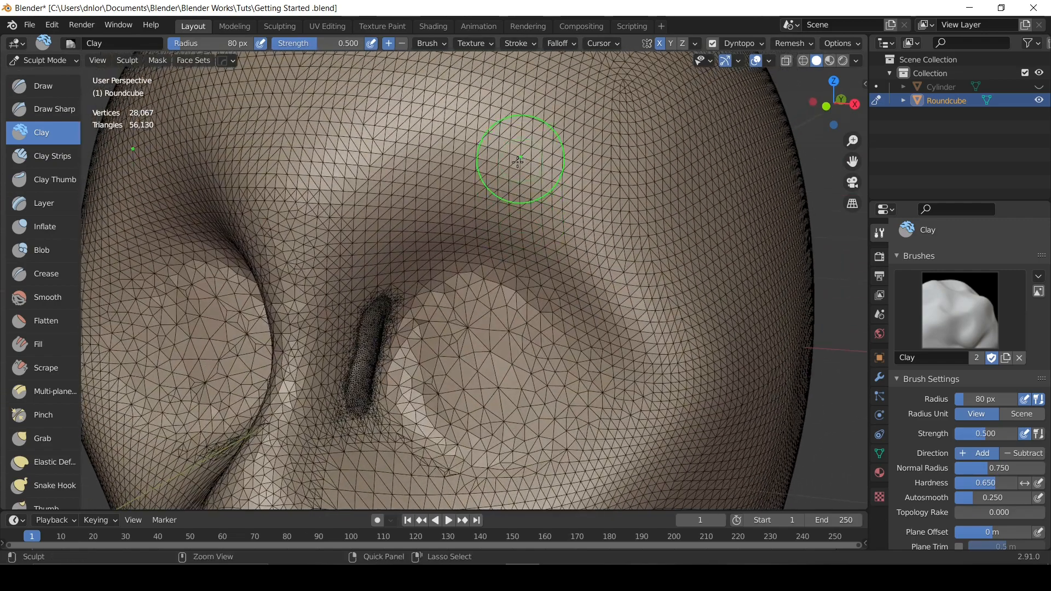
shift+middle_drag(516, 158, 506, 198)
key(f)
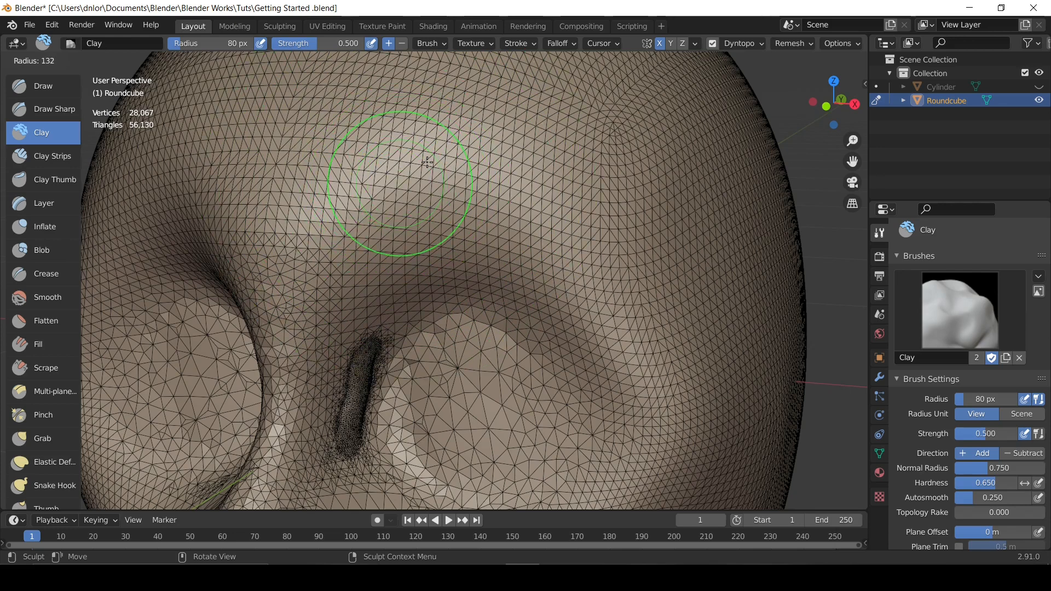
right_click(427, 162)
click(727, 44)
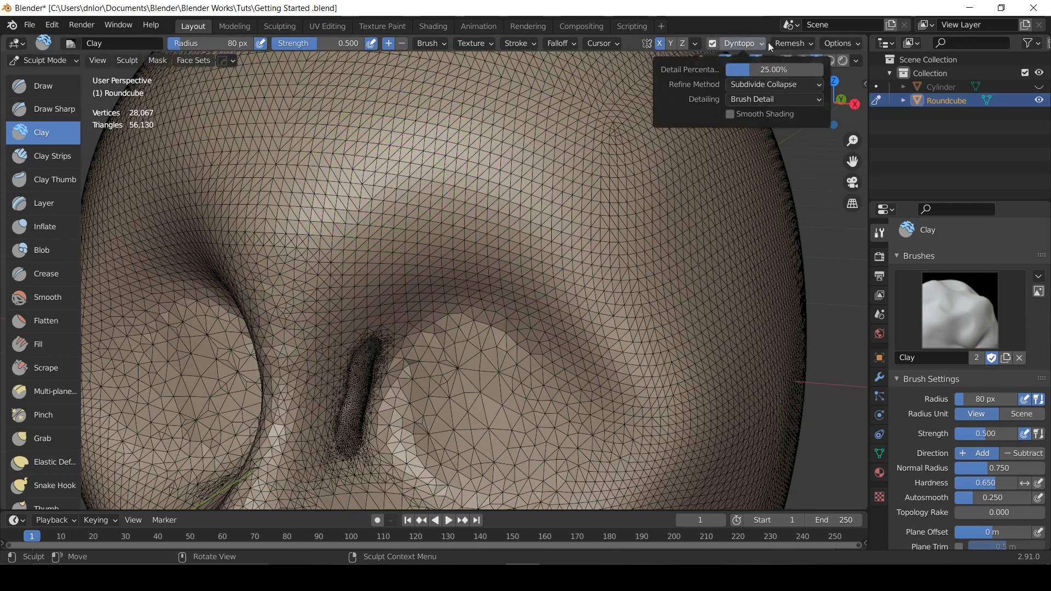
drag(431, 163, 354, 181)
key(ctrl+z)
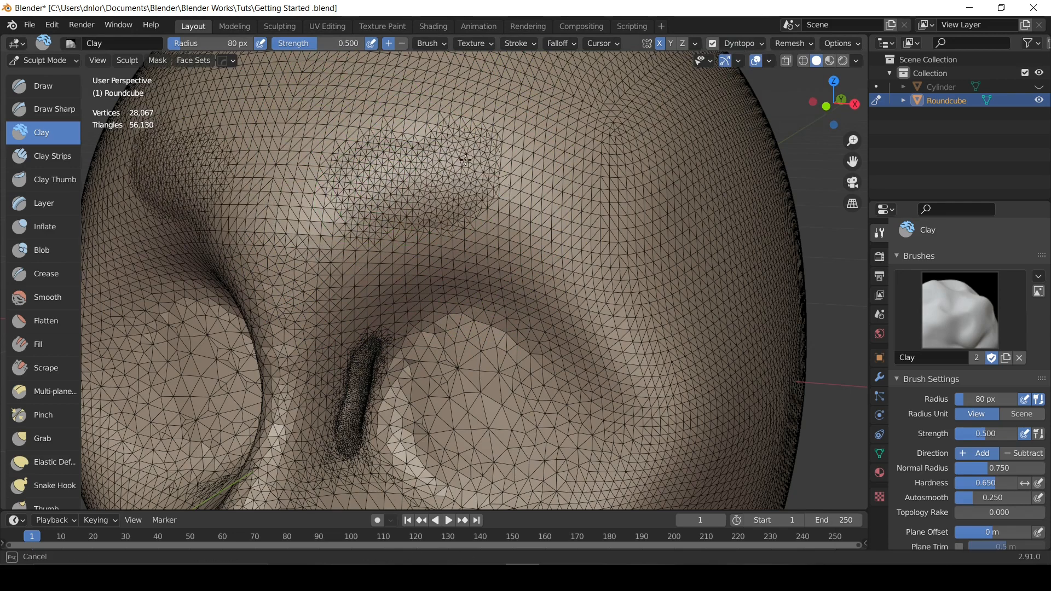
Test Clay strokes on the same brow area from farther away with Brush Detail, and undo them.
mouse_move(404, 163)
mouse_down()
mouse_move(415, 170)
mouse_move(401, 125)
mouse_move(417, 151)
mouse_move(462, 145)
mouse_up()
scroll(432, 155, down, 6)
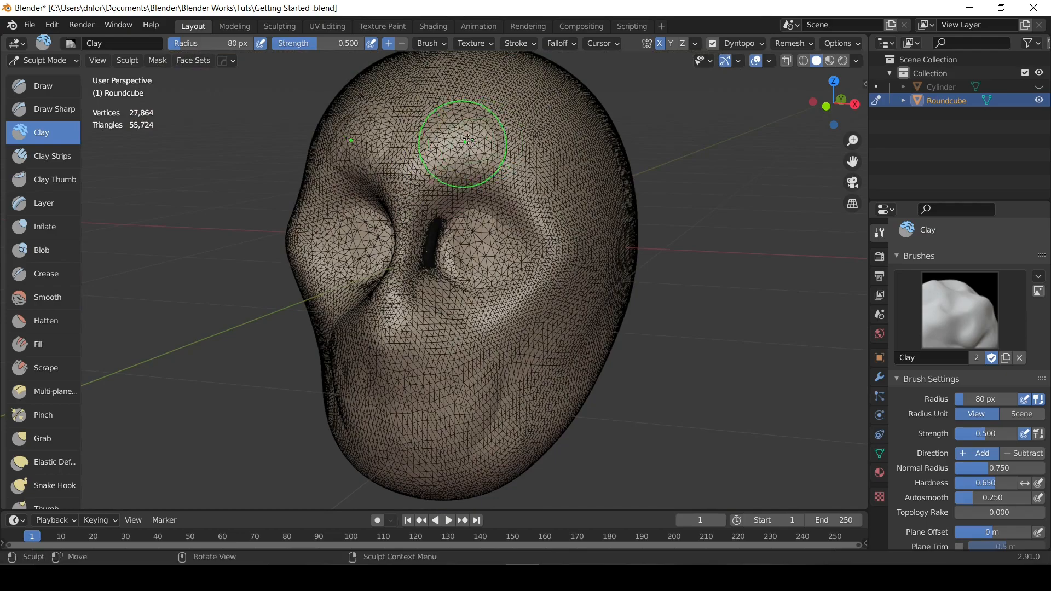
key(ctrl+z)
key(ctrl+z)
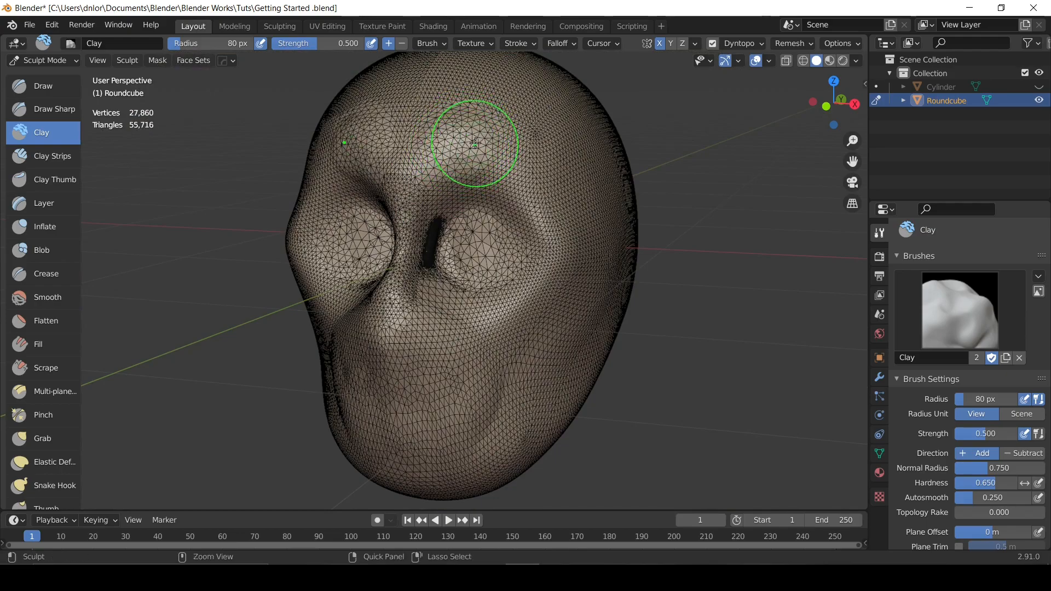
Redo the undone Clay stroke on the brow above the eye socket and inspect its mesh density up close.
key(ctrl+shift+z)
scroll(476, 137, up, 6)
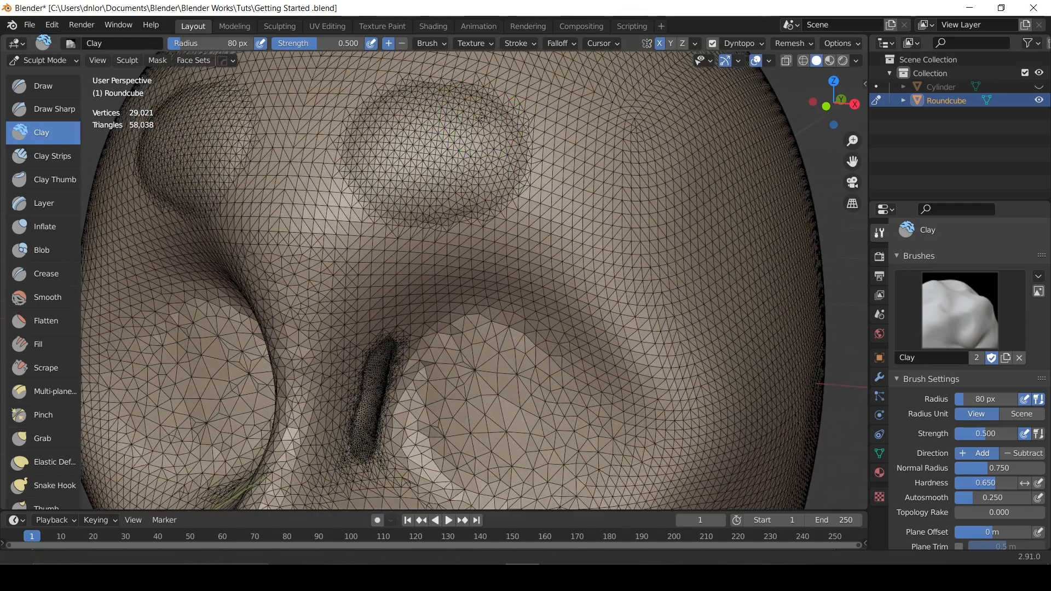
scroll(438, 137, down, 5)
scroll(416, 87, up, 5)
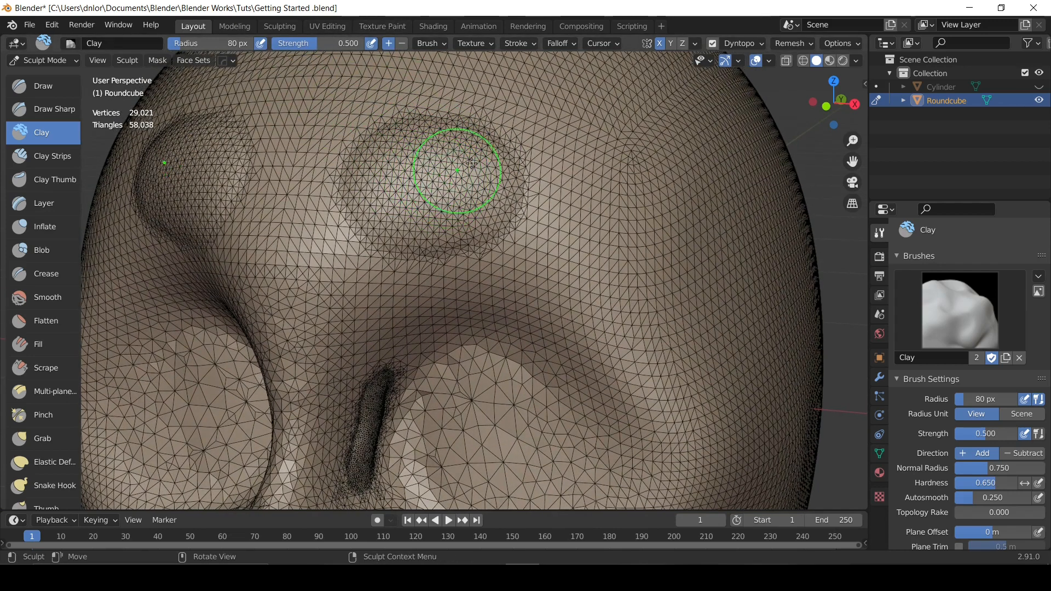
Set the Clay radius to 30 px and sculpt a small round patch in the middle of the brow bump, undoing the first try.
key(f)
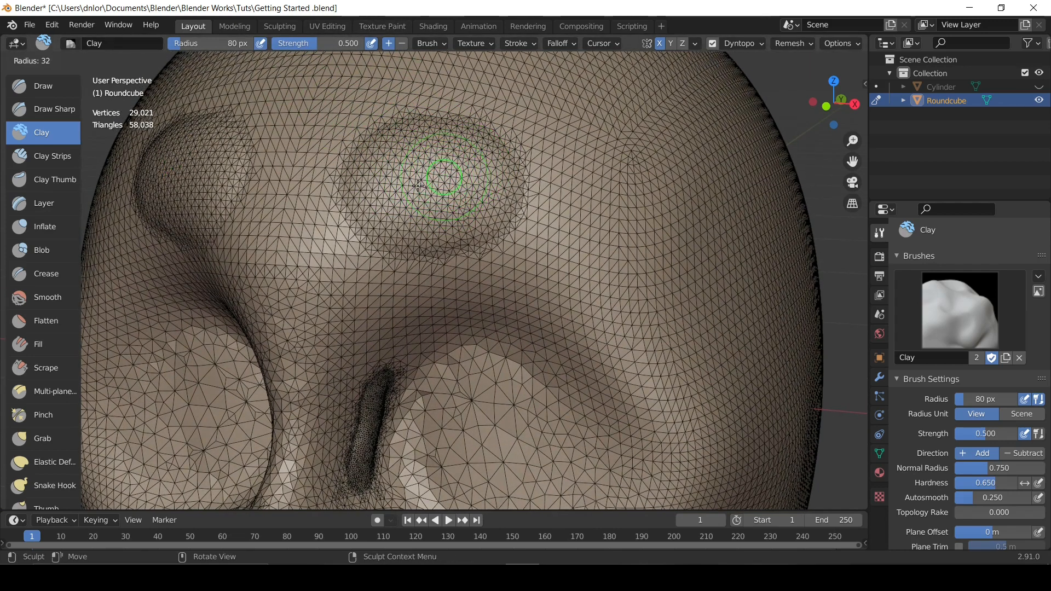
click(417, 185)
drag(432, 171, 423, 172)
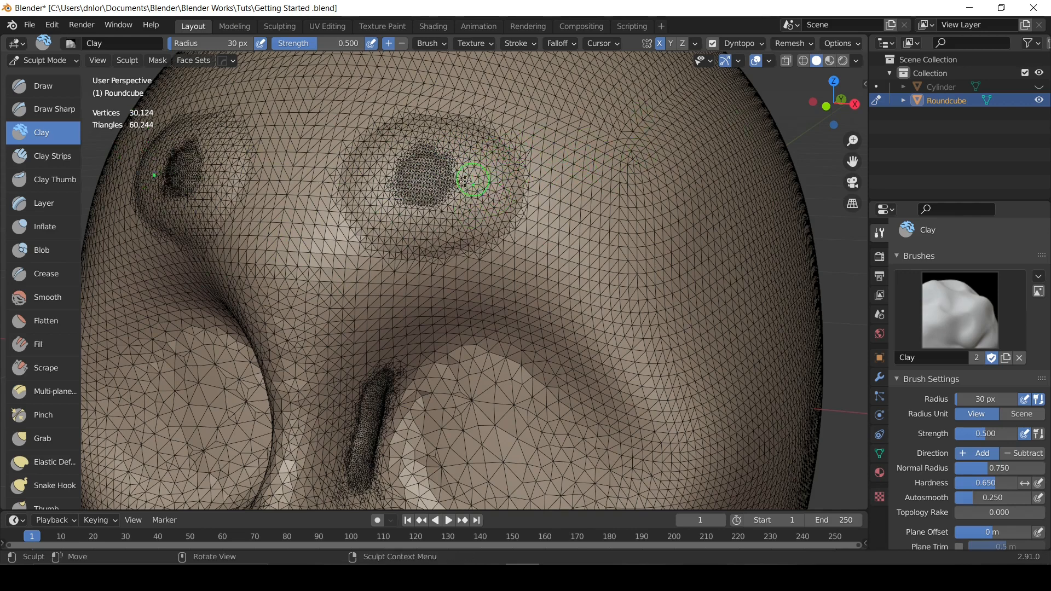
key(ctrl+z)
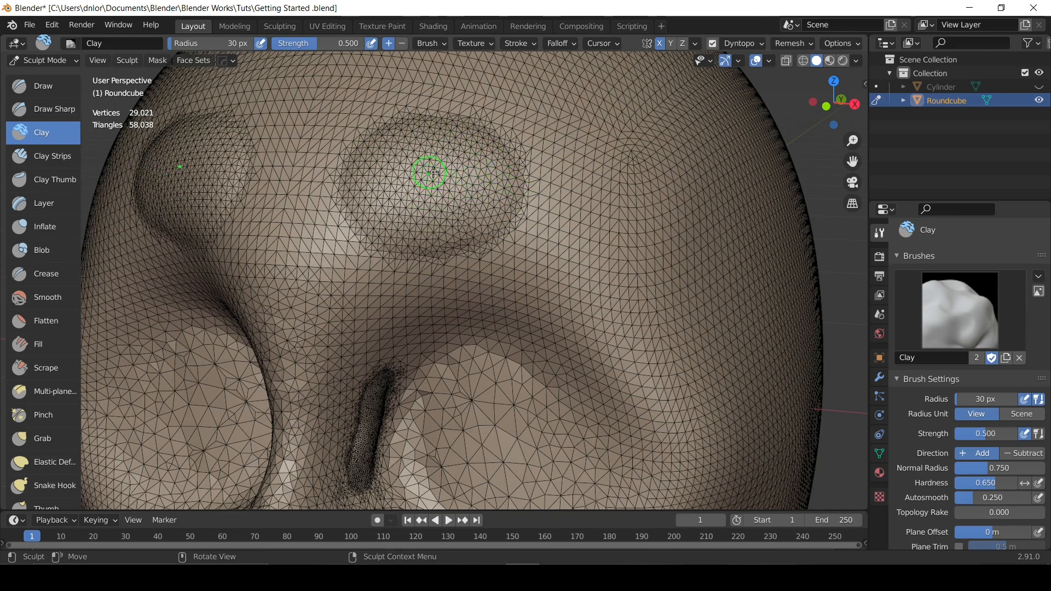
key(f)
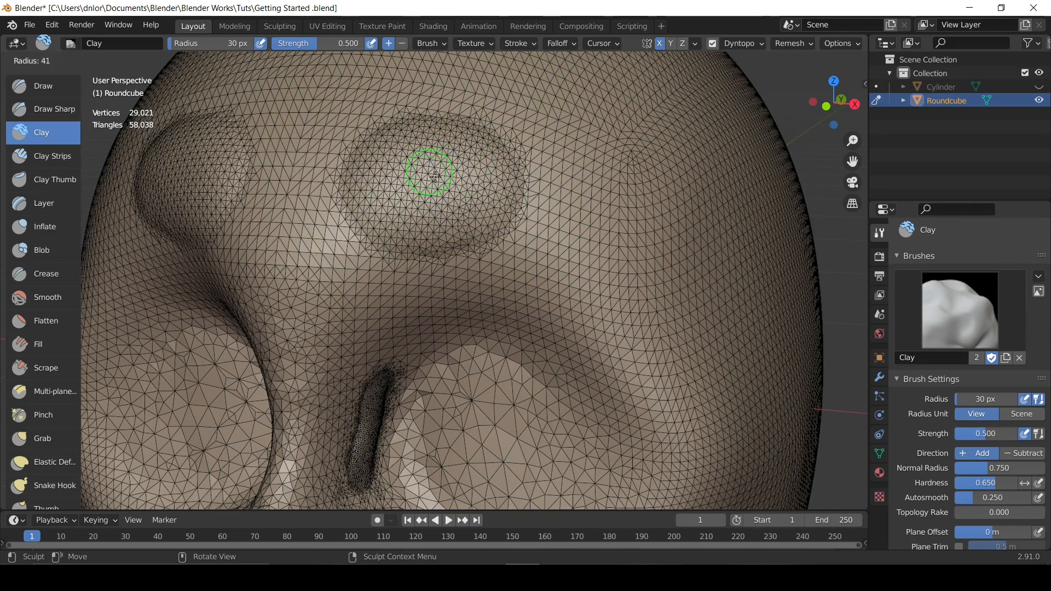
key(Escape)
mouse_move(436, 175)
mouse_down()
mouse_move(408, 197)
mouse_move(416, 150)
mouse_move(393, 200)
mouse_move(432, 180)
mouse_move(406, 124)
mouse_up()
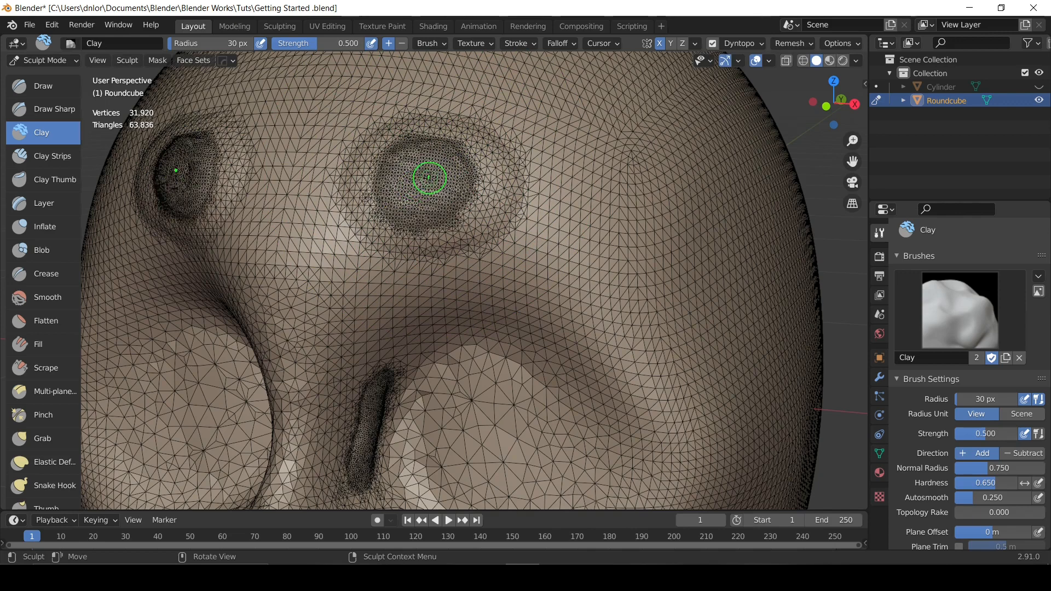
Set the Clay radius to 16 px and test a dab at the centre of the dense brow patch.
key(f)
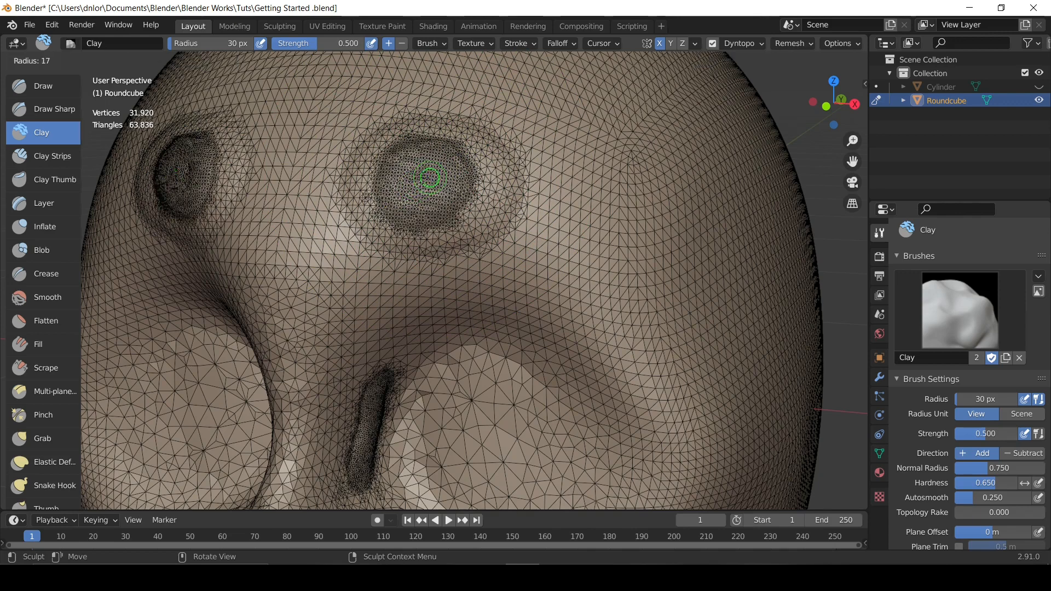
click(422, 177)
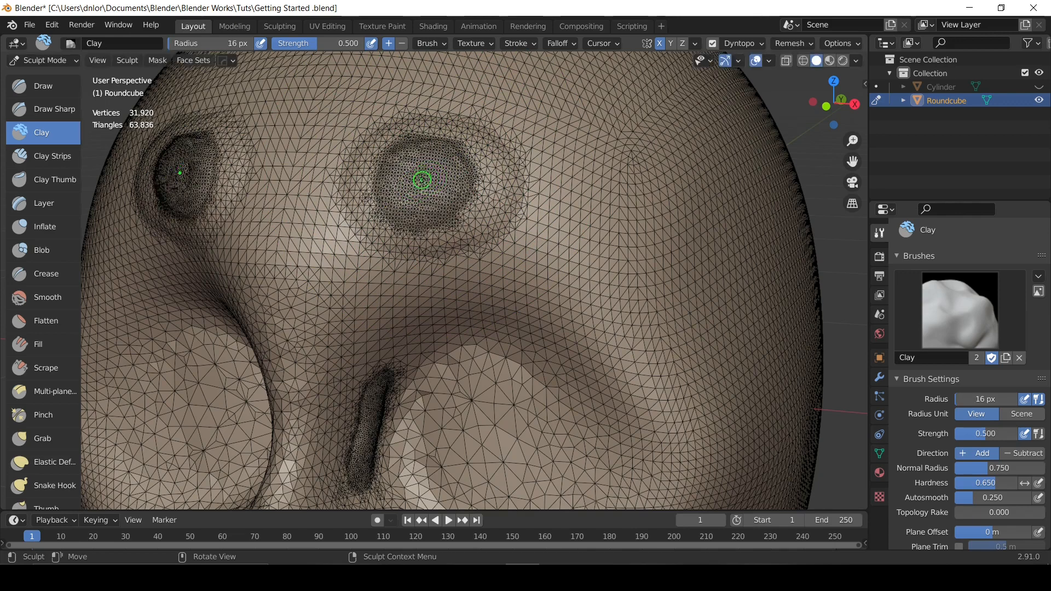
drag(421, 180, 424, 179)
mouse_move(444, 177)
middle_down()
mouse_move(547, 183)
mouse_move(503, 173)
middle_up()
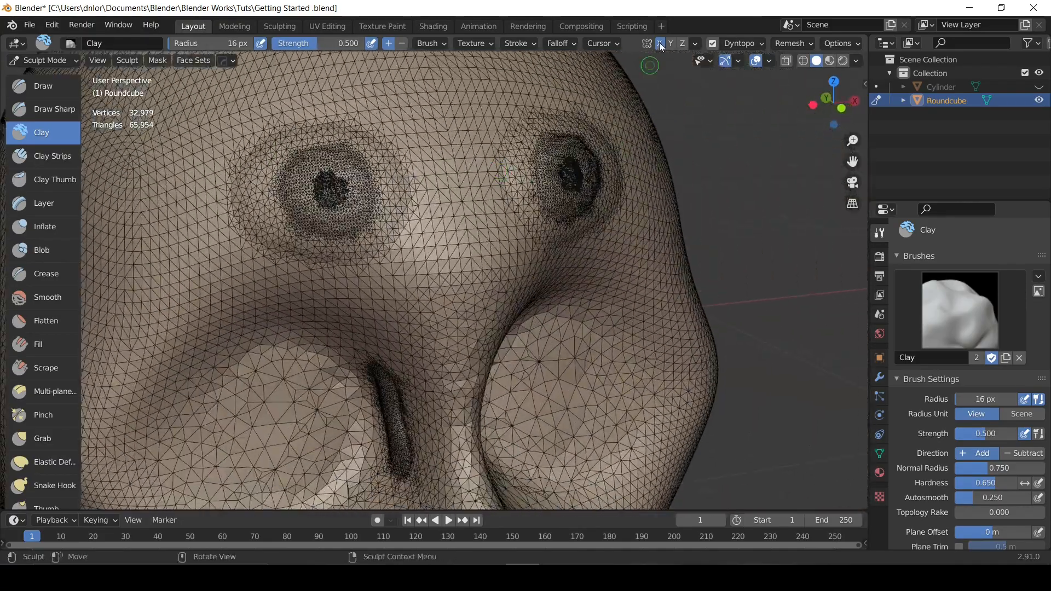
Set the Clay radius to 171 px and test broad strokes across the forehead and down over the brow.
click(739, 44)
mouse_move(659, 203)
middle_down()
mouse_move(571, 206)
mouse_move(614, 267)
middle_up()
middle_drag(528, 204, 396, 218)
key(f)
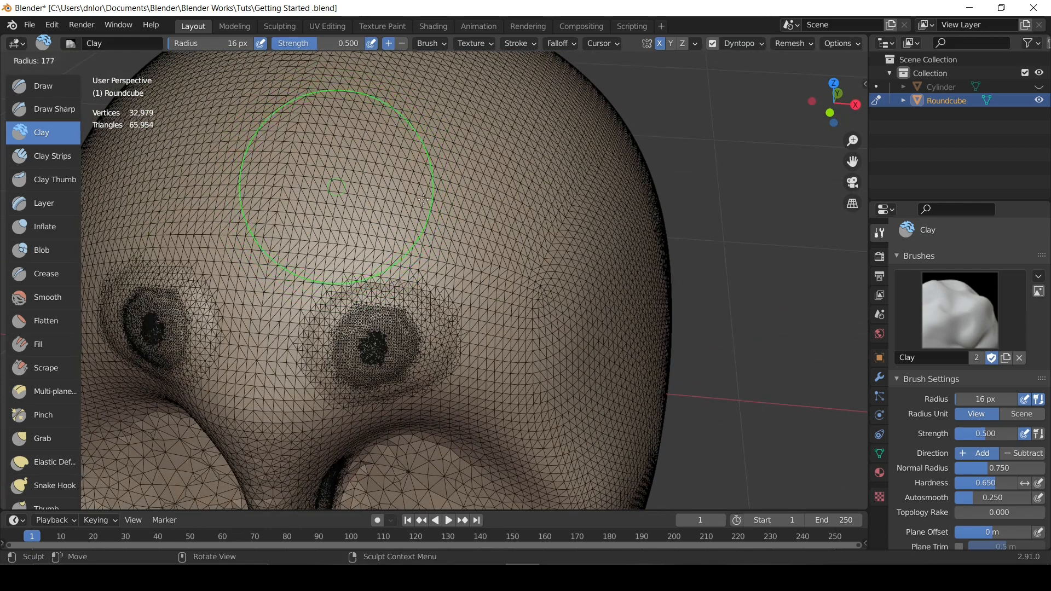
click(421, 201)
mouse_move(391, 191)
mouse_down()
mouse_move(357, 141)
mouse_move(463, 139)
mouse_move(509, 233)
mouse_up()
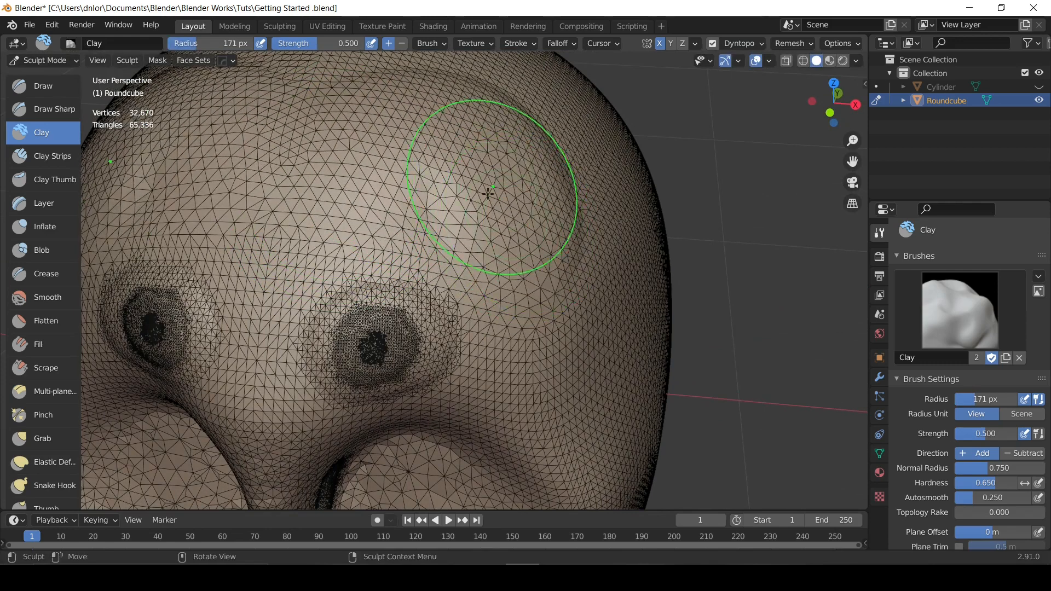
mouse_move(451, 256)
mouse_down()
mouse_move(420, 313)
mouse_move(355, 274)
mouse_move(432, 257)
mouse_move(394, 353)
mouse_move(433, 324)
mouse_up()
Set the Clay radius to 25 px and test a curved, C-shaped stroke on the brow.
key(f)
click(331, 306)
mouse_move(529, 315)
middle_down()
mouse_move(515, 176)
mouse_move(553, 165)
mouse_move(496, 186)
middle_up()
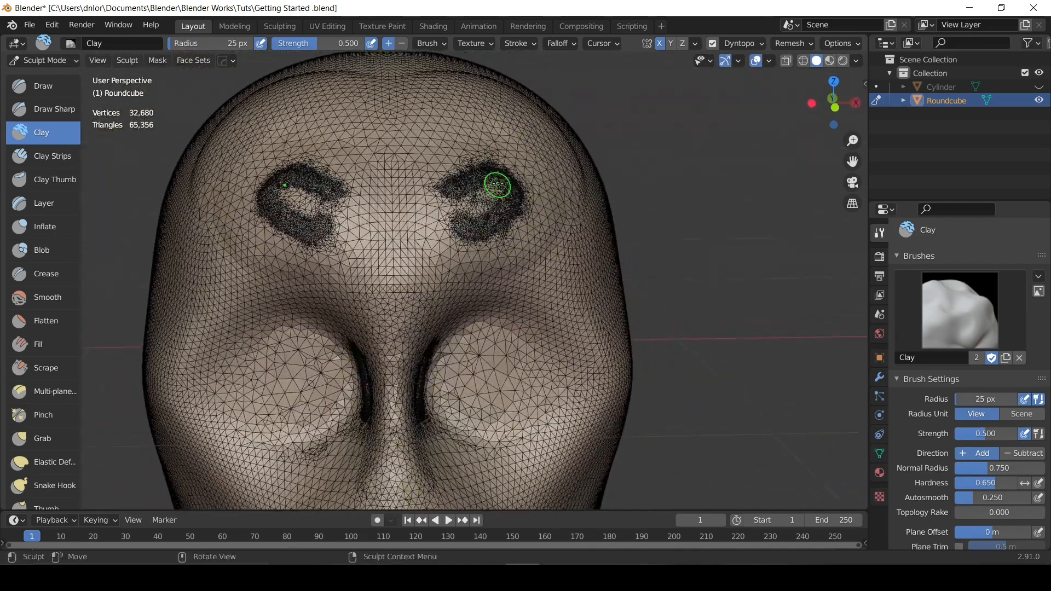
Switch the Dyntopo detailing type to Manual Detail.
click(743, 42)
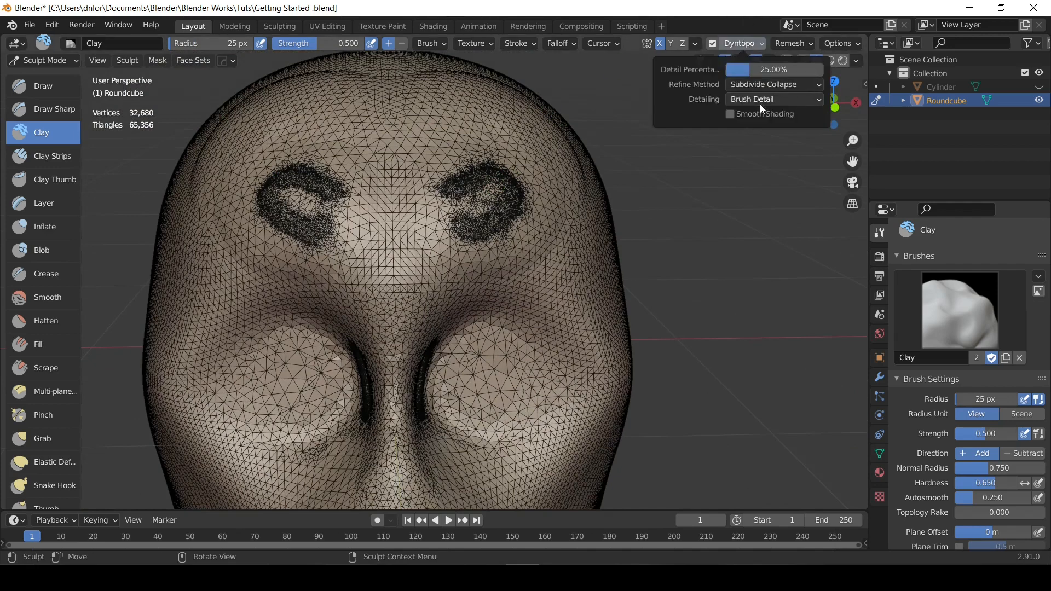
click(797, 104)
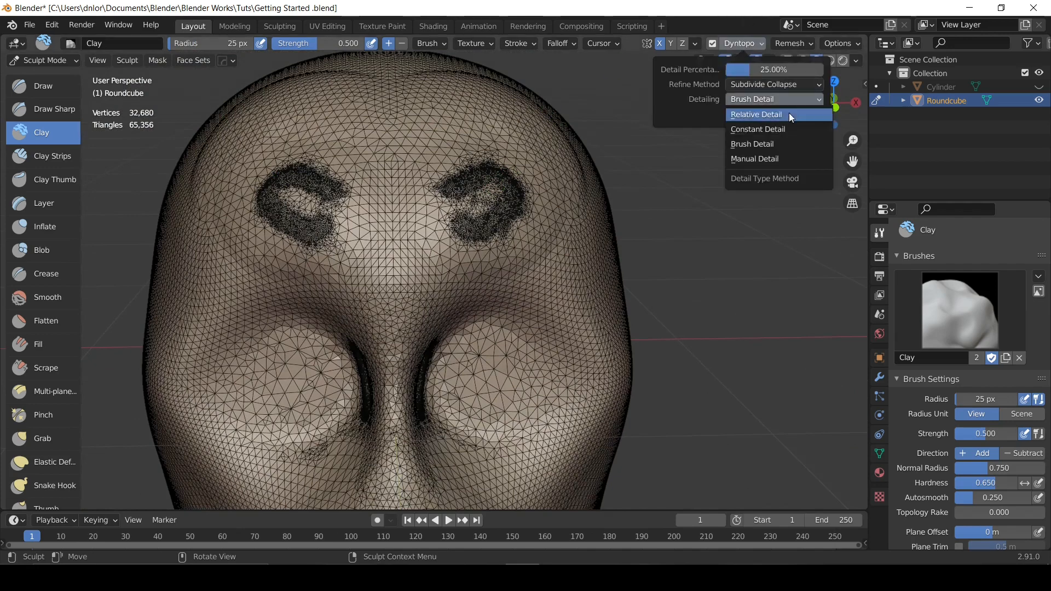
click(760, 159)
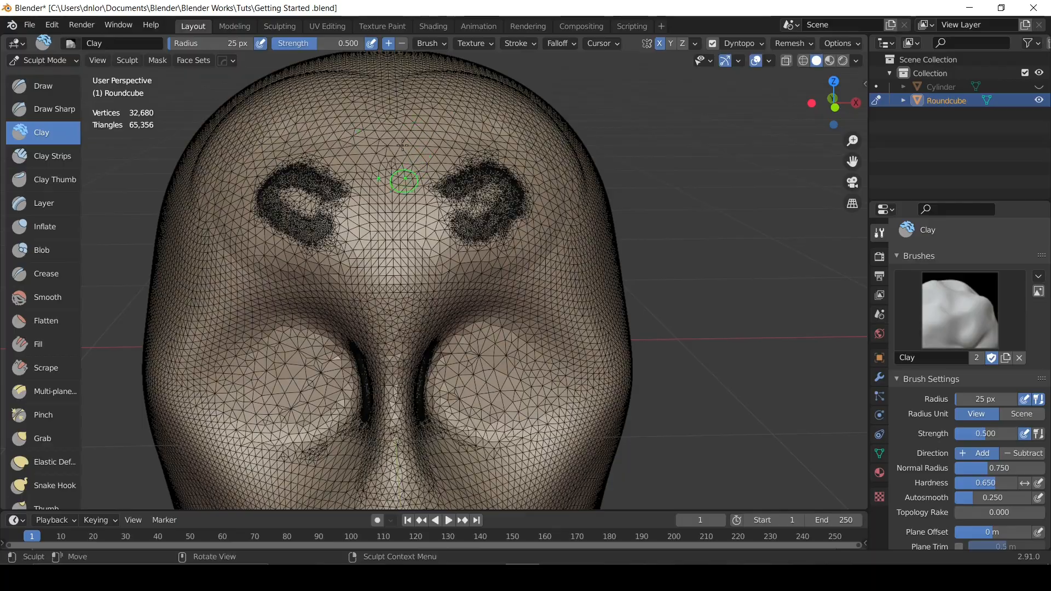
Test Clay strokes down the middle of the forehead, the nose bridge and the brow with Manual Detail, and undo them.
drag(398, 170, 408, 272)
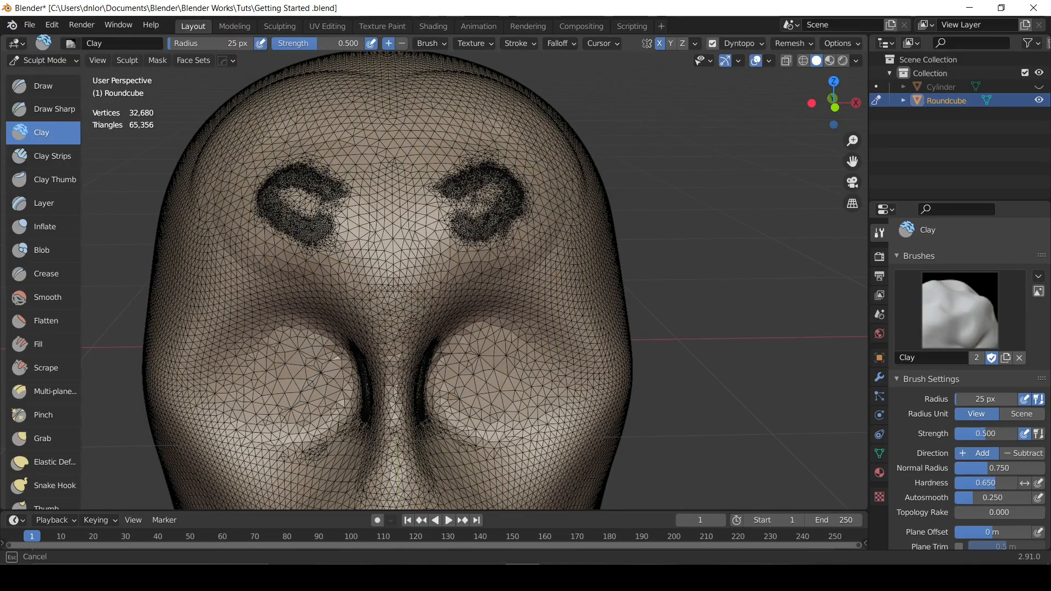
drag(412, 321, 400, 371)
mouse_move(403, 318)
middle_down()
mouse_move(490, 298)
mouse_move(484, 242)
mouse_move(438, 279)
mouse_move(378, 301)
middle_up()
drag(393, 235, 384, 240)
middle_drag(384, 241, 460, 239)
drag(519, 201, 527, 212)
middle_drag(517, 207, 492, 211)
key(ctrl+z)
Set the Clay radius to 72 px and switch the Dyntopo detailing type back to Relative Detail.
key(f)
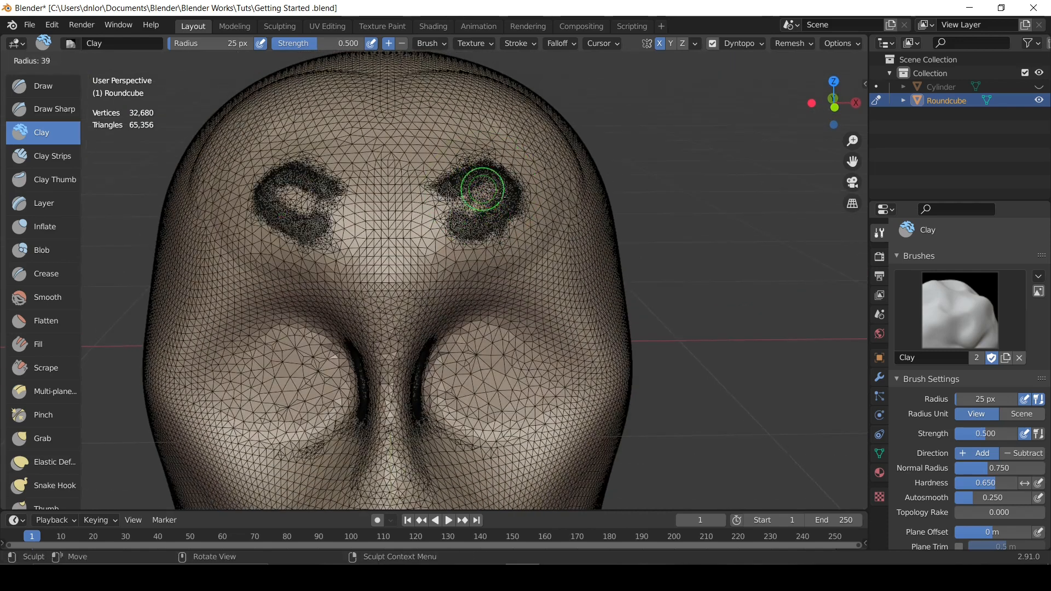
click(495, 178)
click(743, 41)
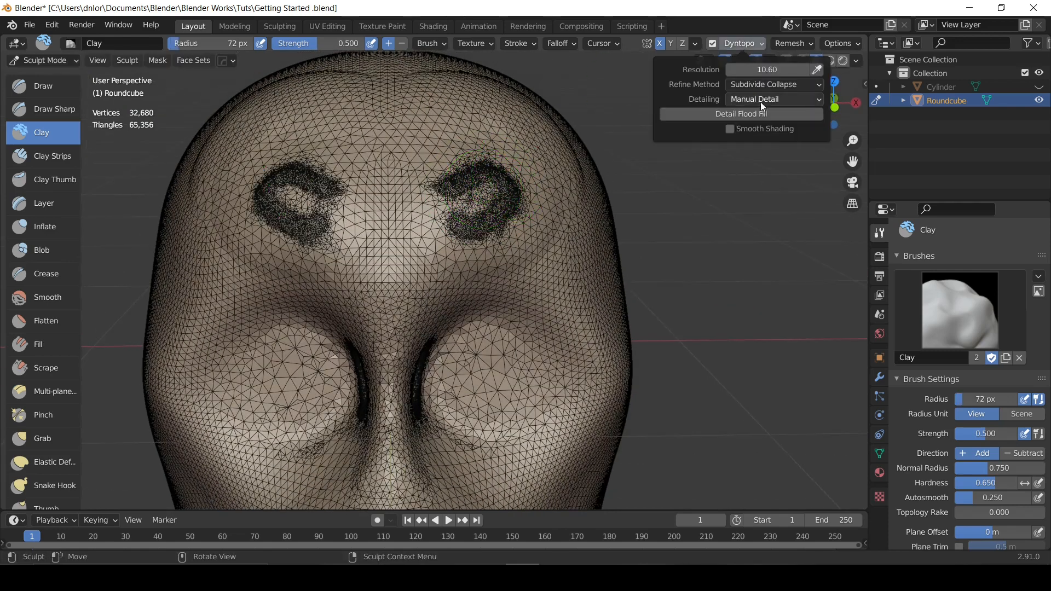
click(762, 99)
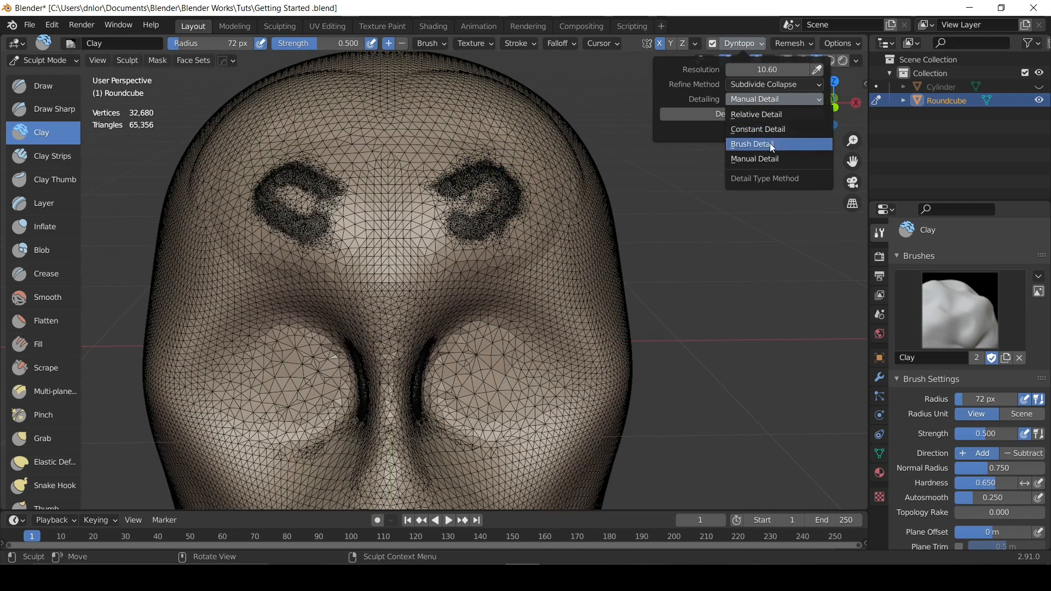
click(749, 103)
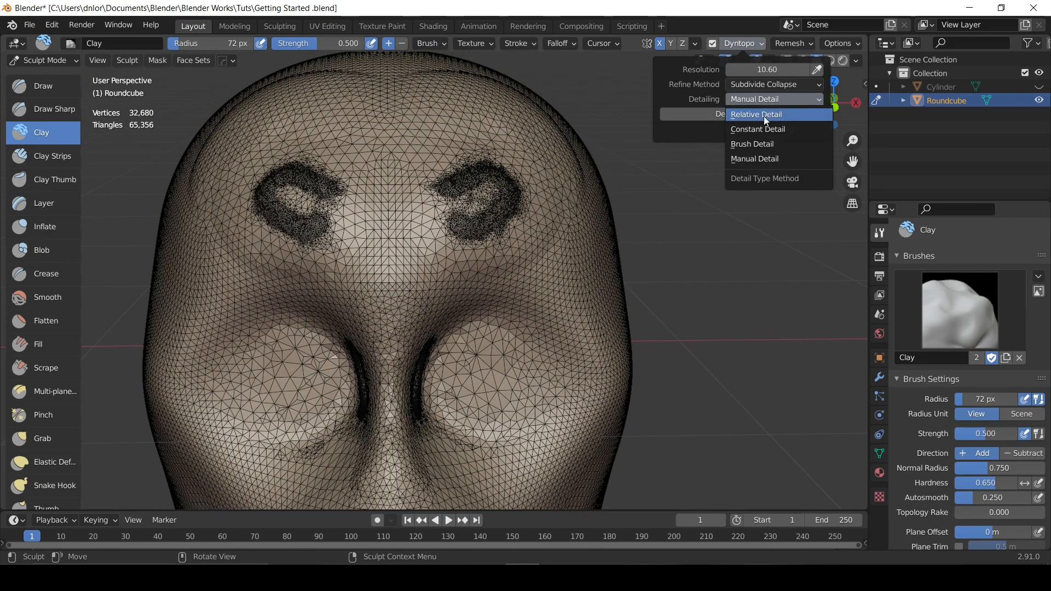
click(755, 116)
Undo the curved brow stroke, the broad forehead strokes and the small dab on the brow patch.
middle_drag(445, 187, 435, 196)
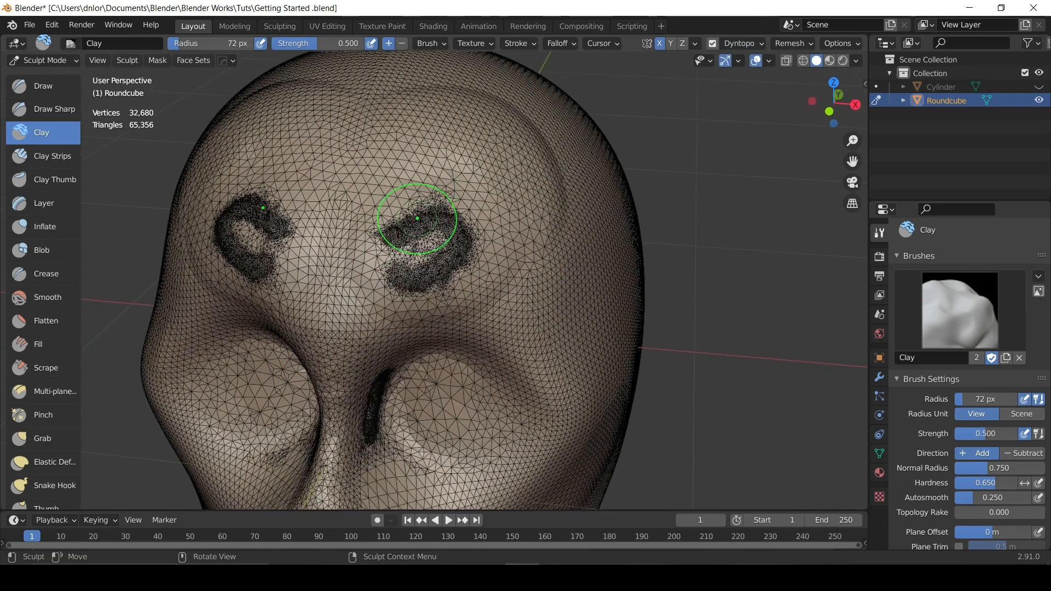
drag(417, 219, 454, 204)
click(745, 46)
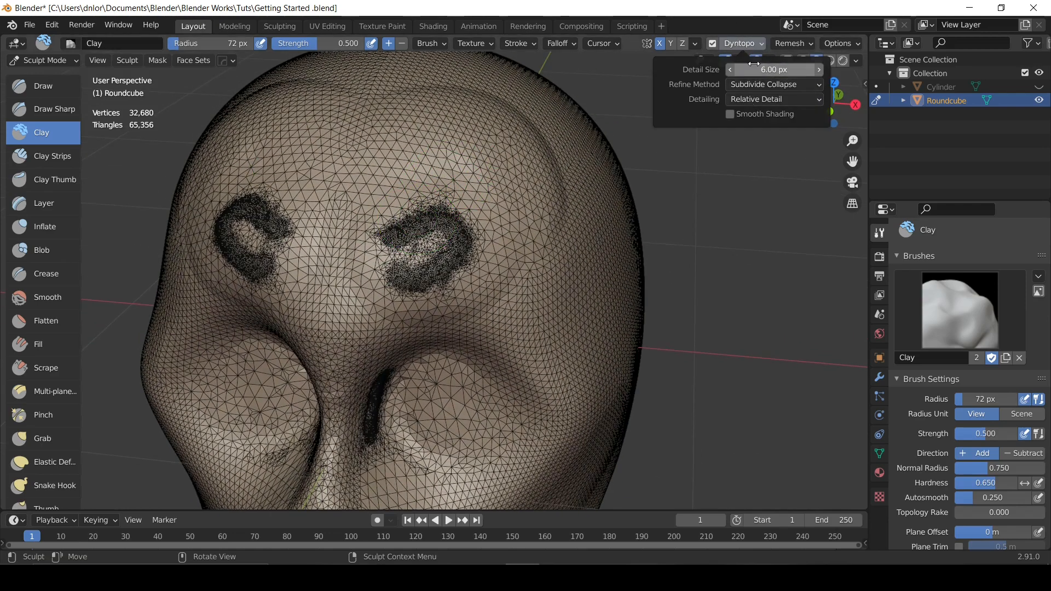
key(ctrl+z)
key(ctrl+z)
key(ctrl+z)
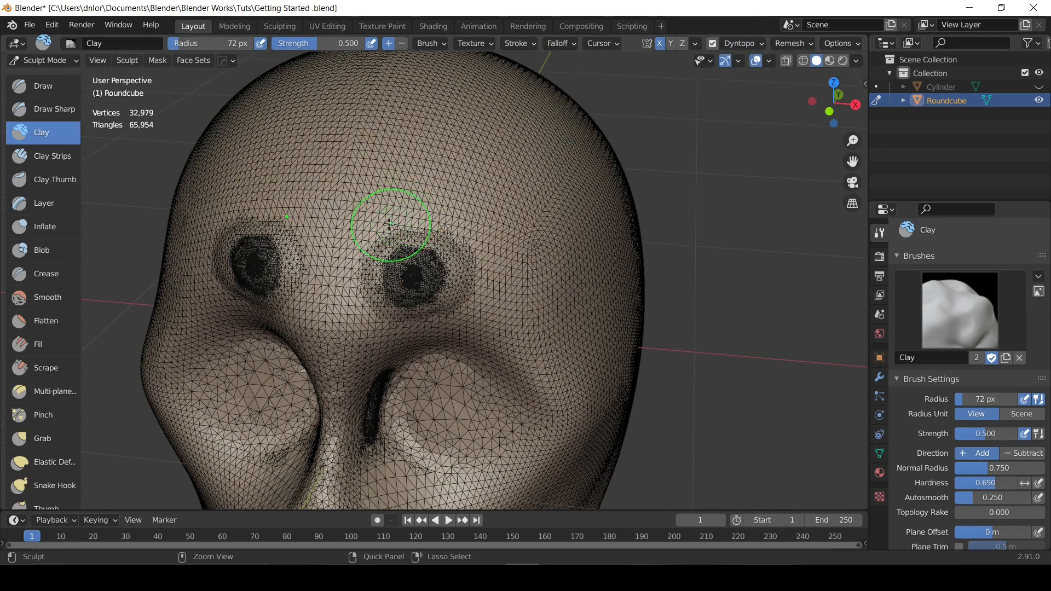
key(ctrl+z)
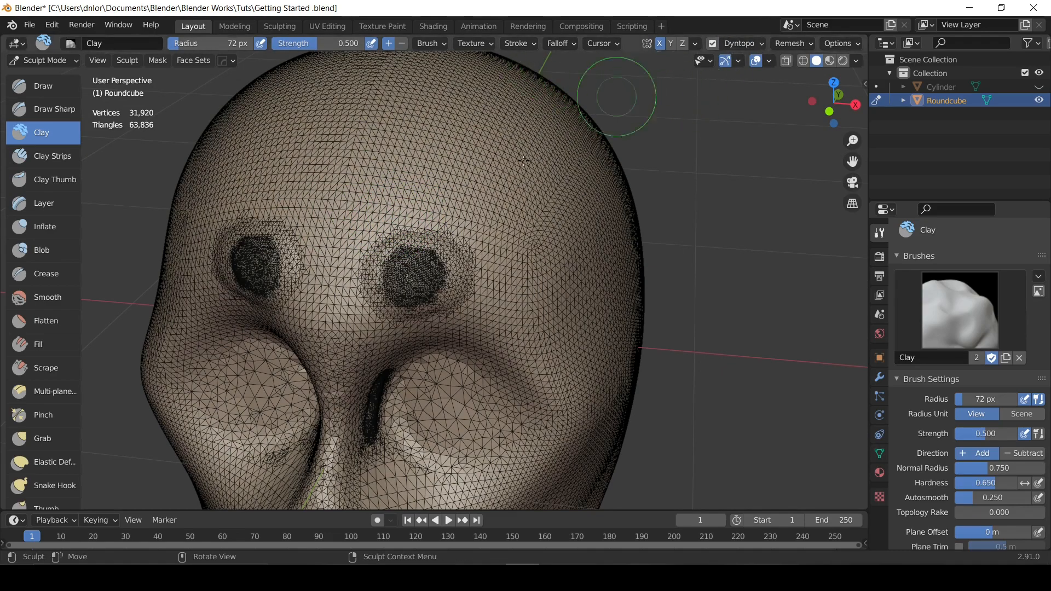
middle_drag(523, 160, 481, 175)
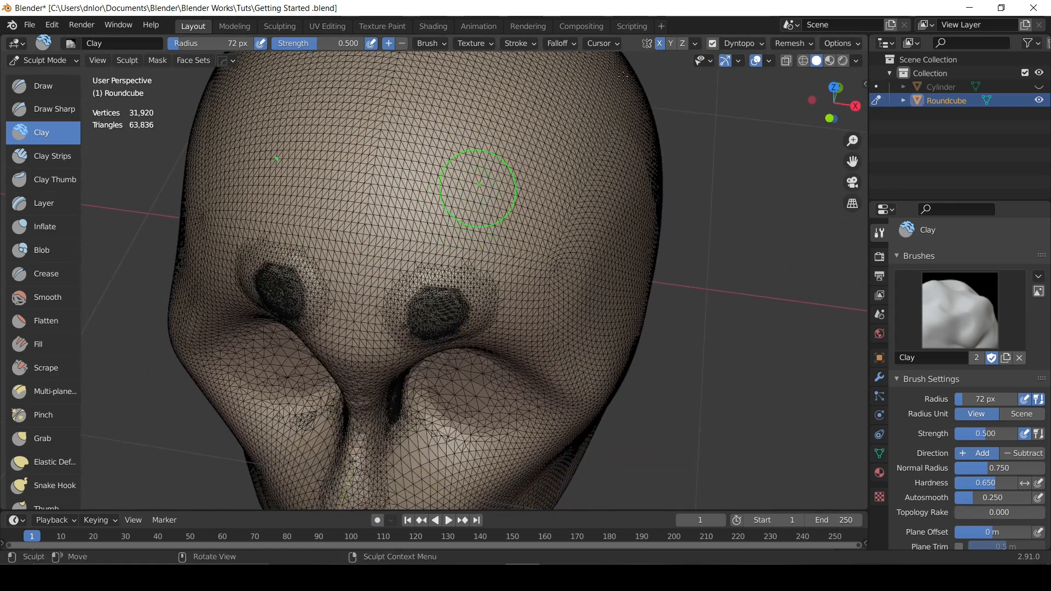
click(754, 44)
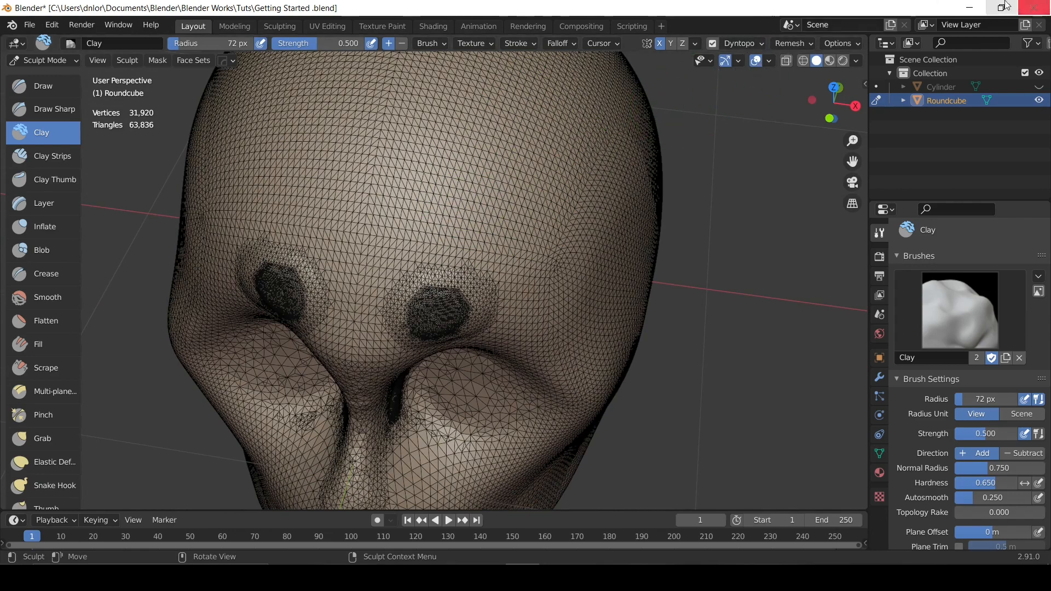
click(739, 43)
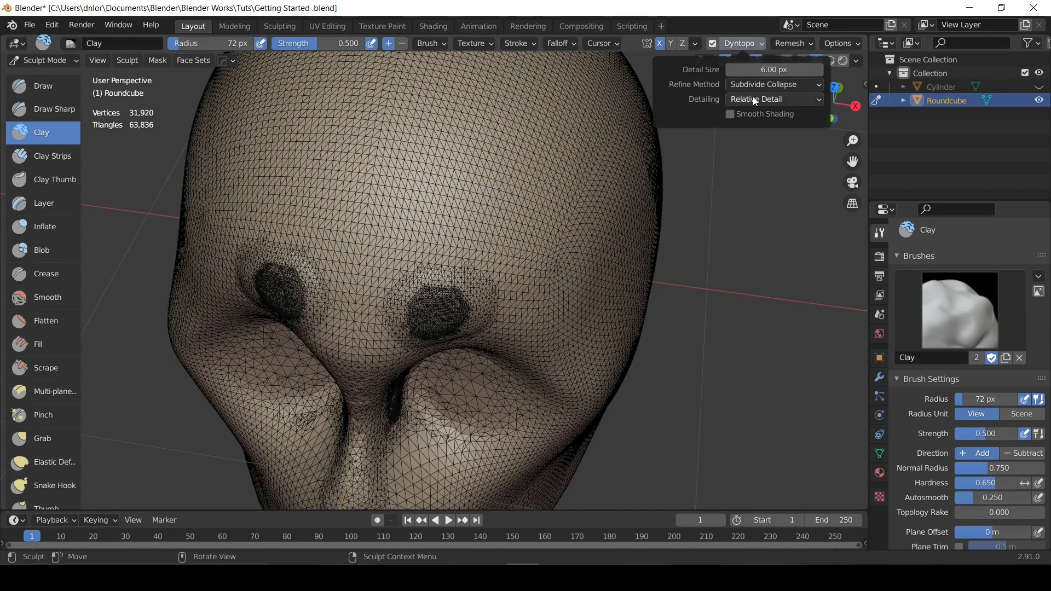
middle_drag(629, 94, 488, 228)
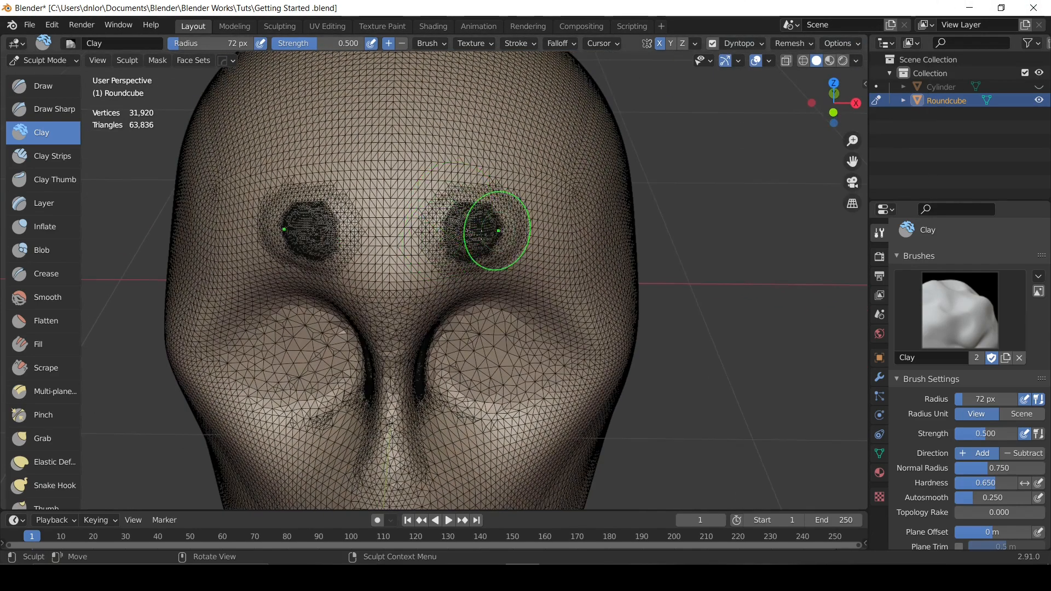
click(750, 43)
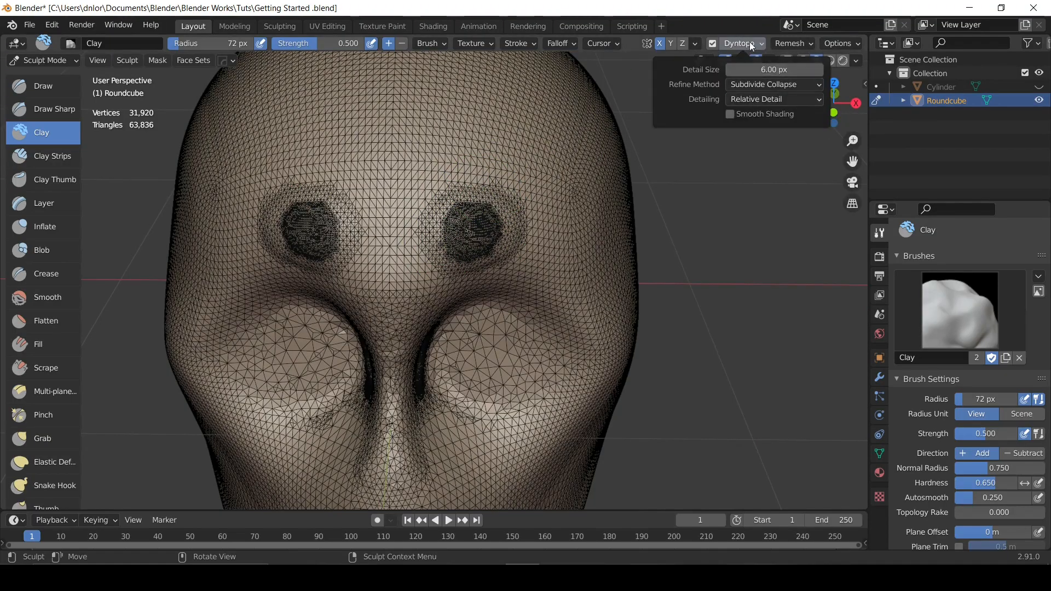
Build up the dense brow patch with Clay at a 6 px Relative Detail size and smooth the raised bump.
scroll(546, 181, up, 5)
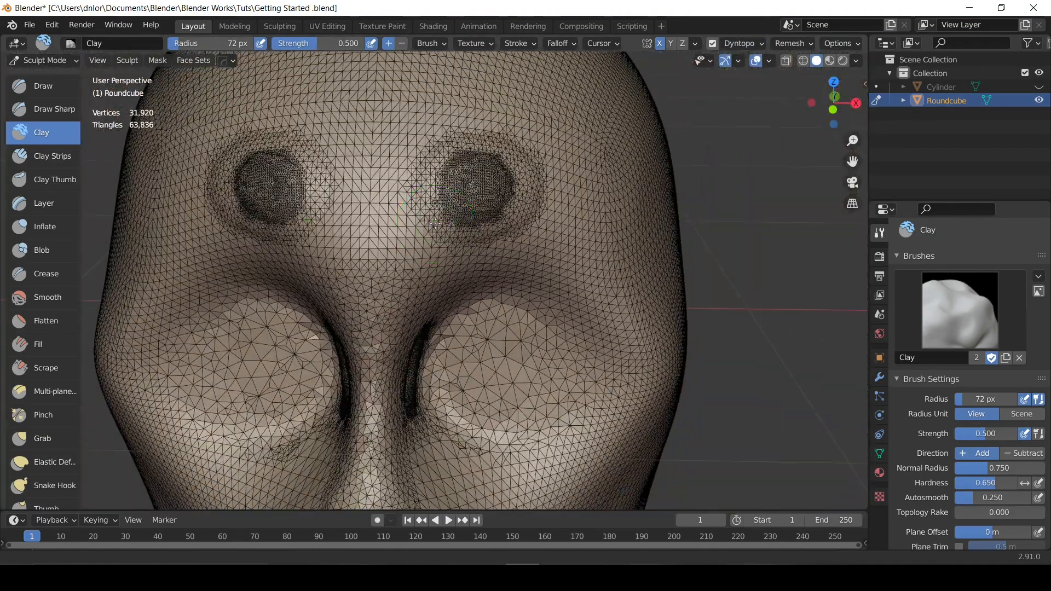
scroll(435, 222, up, 2)
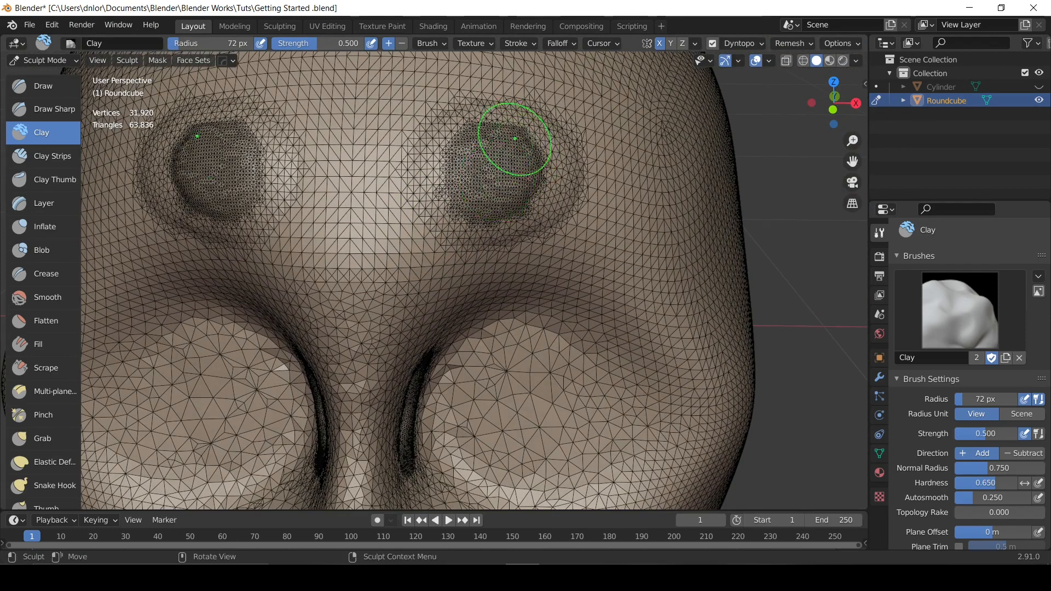
mouse_move(512, 139)
mouse_down()
mouse_move(520, 178)
mouse_move(484, 176)
mouse_move(559, 150)
mouse_move(544, 197)
mouse_up()
middle_drag(551, 185, 530, 184)
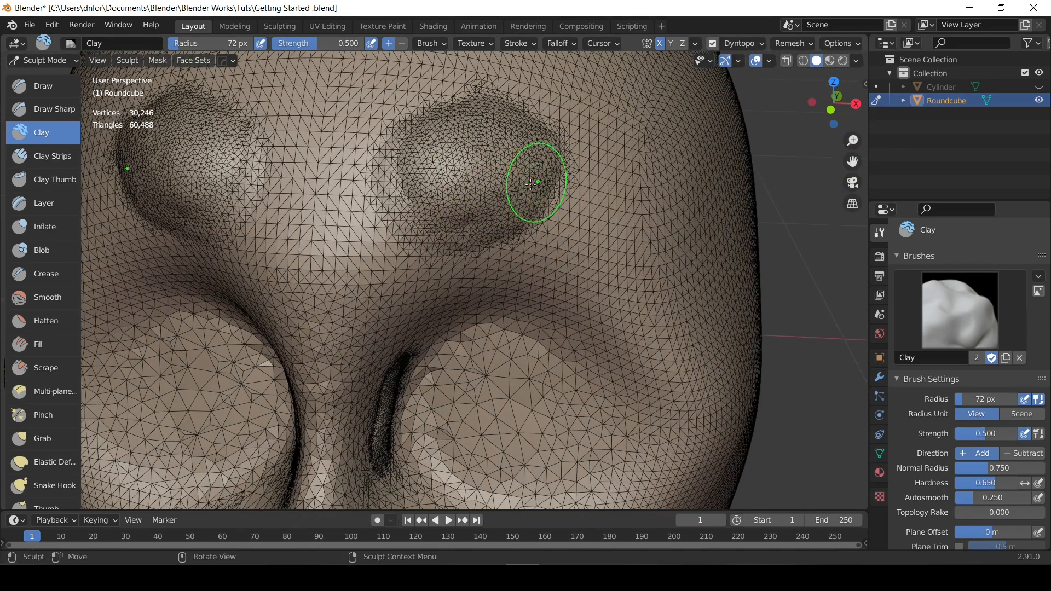
mouse_move(474, 175)
shift+mouse_down()
mouse_move(500, 136)
mouse_move(433, 175)
mouse_move(465, 181)
mouse_move(459, 156)
mouse_move(477, 137)
mouse_move(454, 150)
mouse_move(490, 138)
mouse_move(460, 135)
shift+mouse_up()
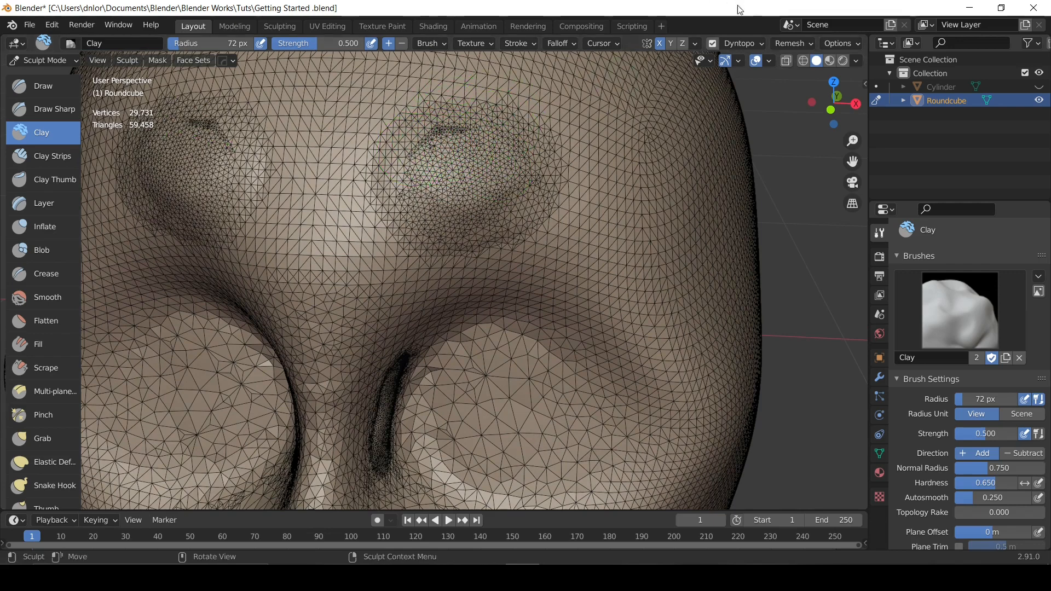
click(769, 59)
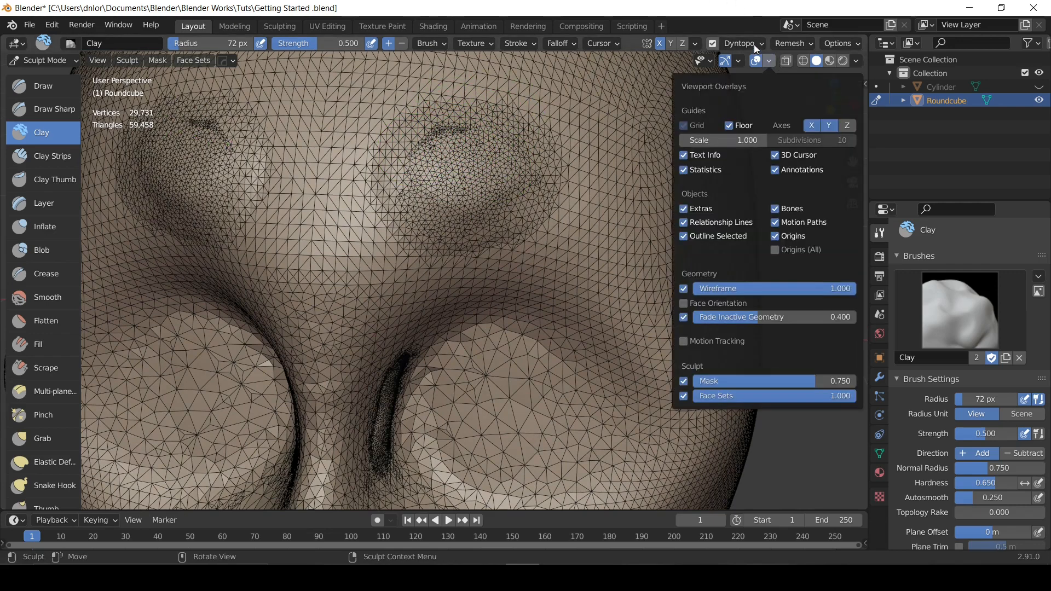
Turn off the Wireframe geometry overlay so the sculpted head shows without its mesh lines.
click(754, 44)
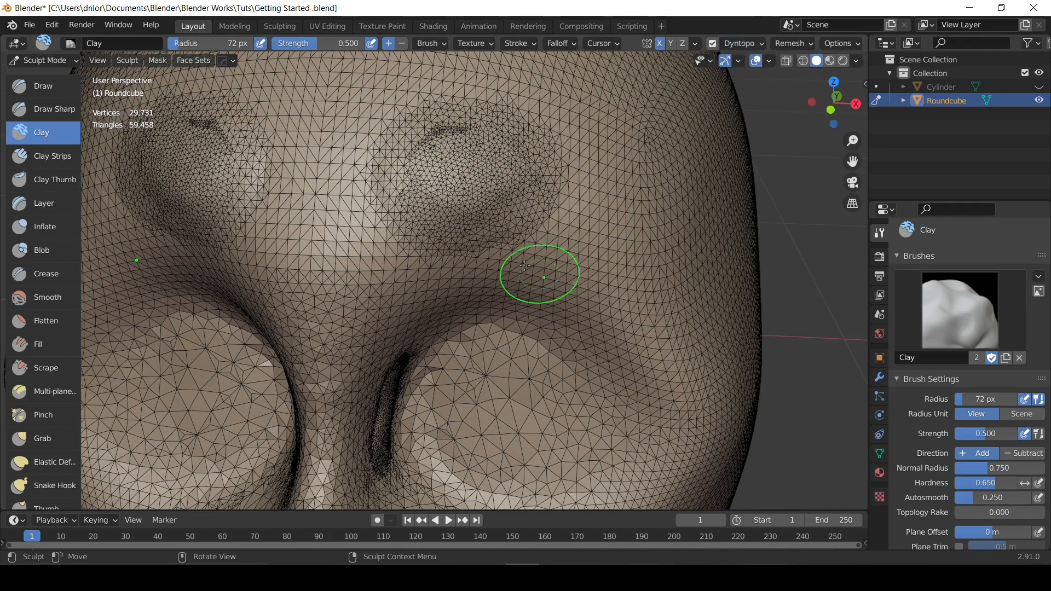
click(737, 49)
ctrl+middle_drag(540, 171, 532, 189)
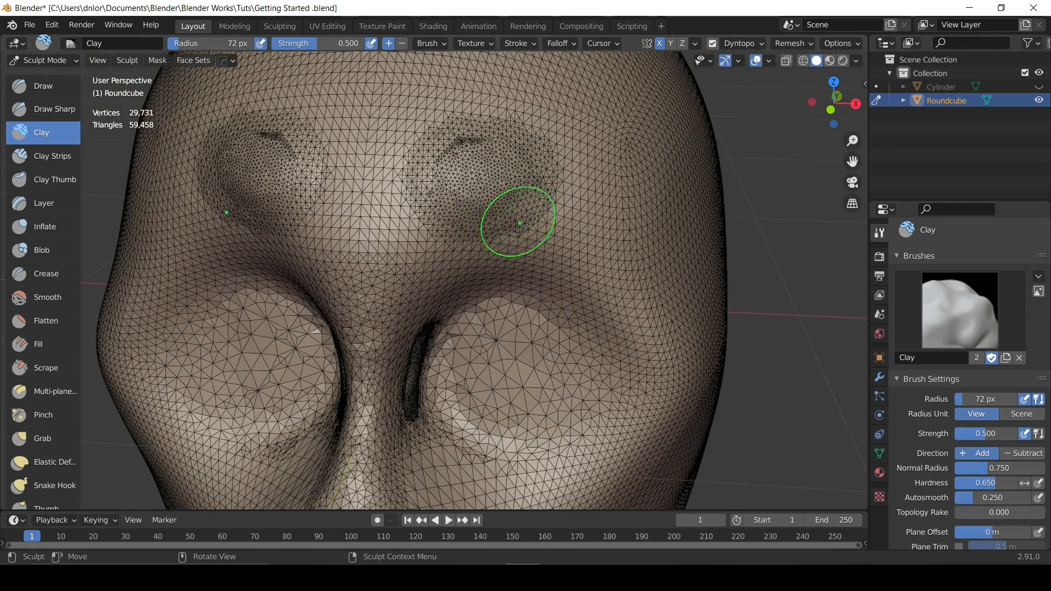
click(771, 63)
click(684, 289)
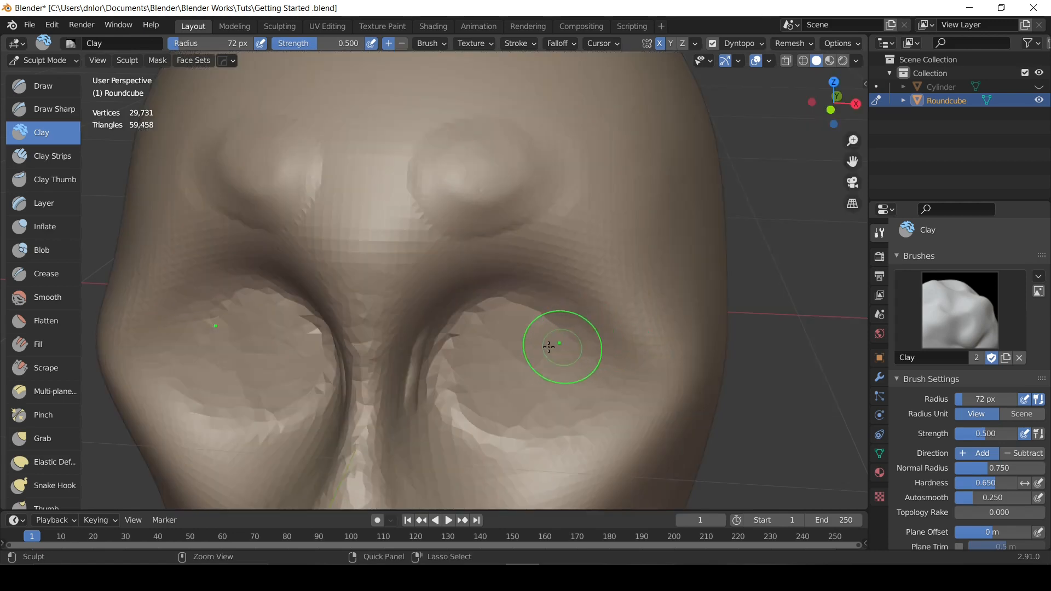
Apply Shade Smooth to the head in Object Mode and return to Sculpt Mode.
click(66, 59)
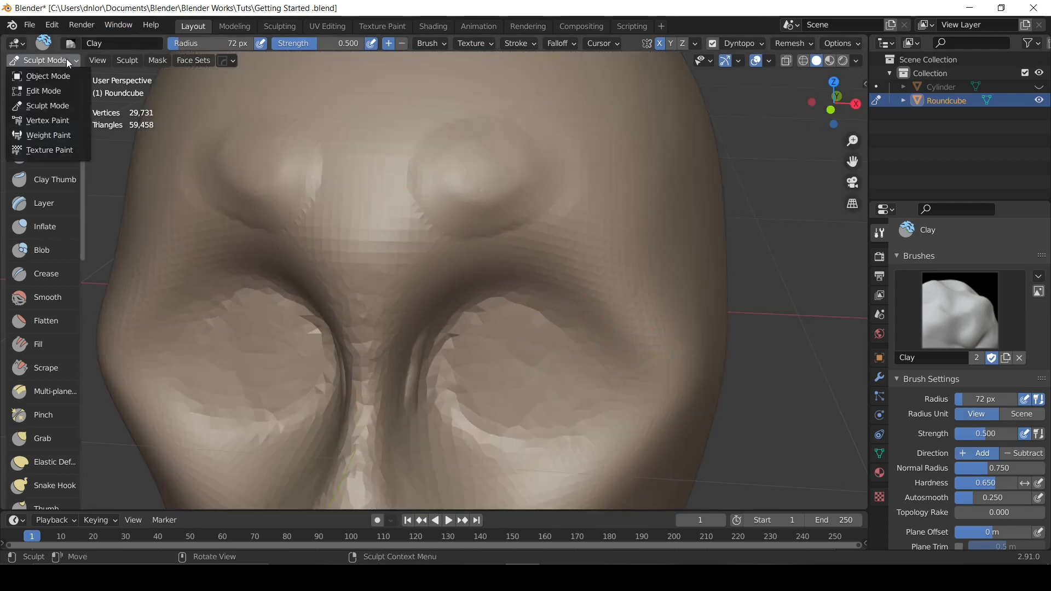
click(64, 80)
key(z)
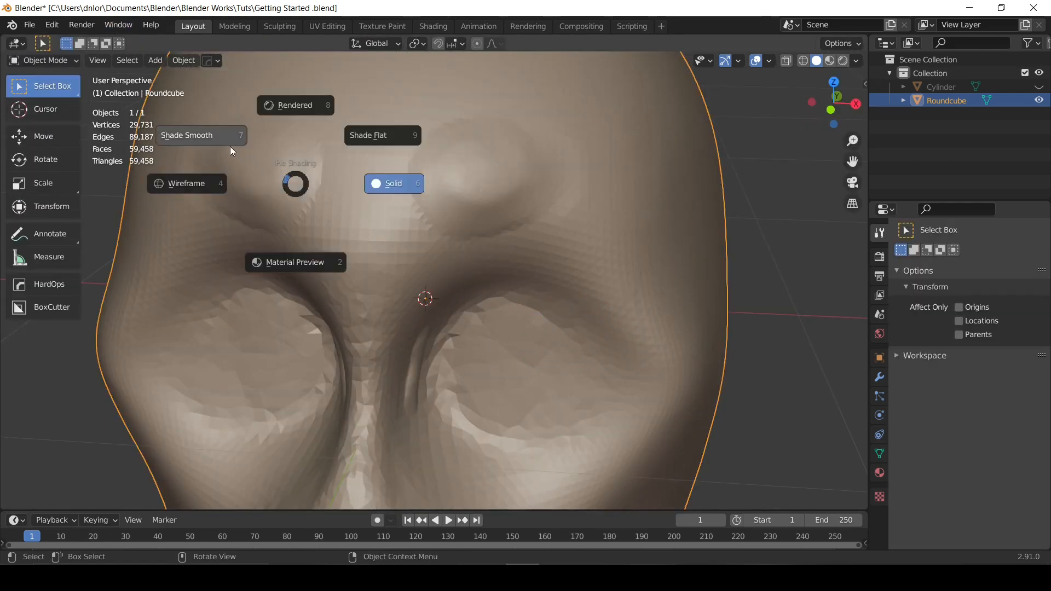
click(221, 135)
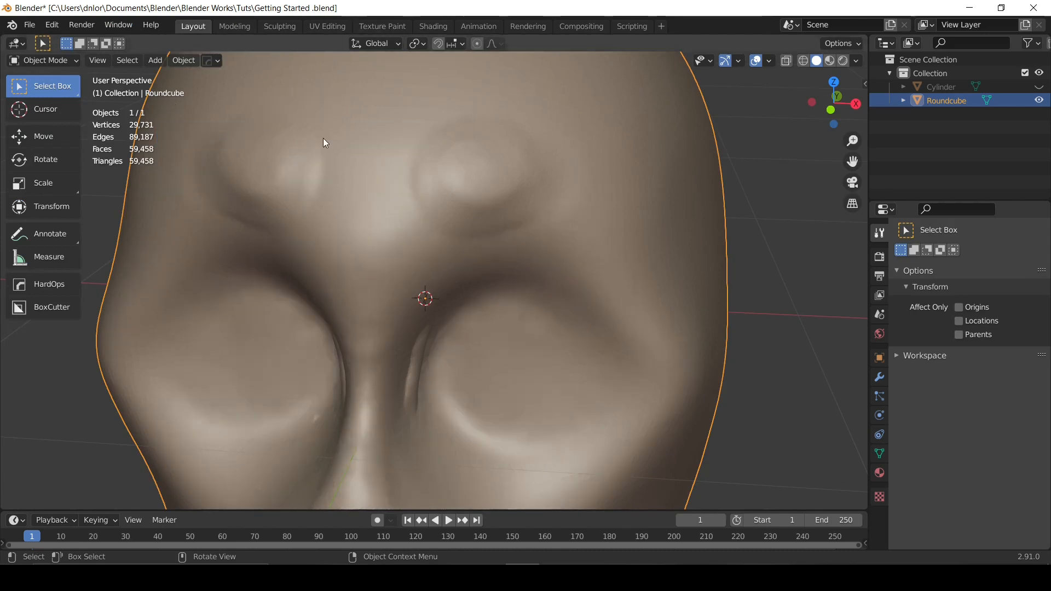
key(ctrl+Tab)
key(ctrl+Tab)
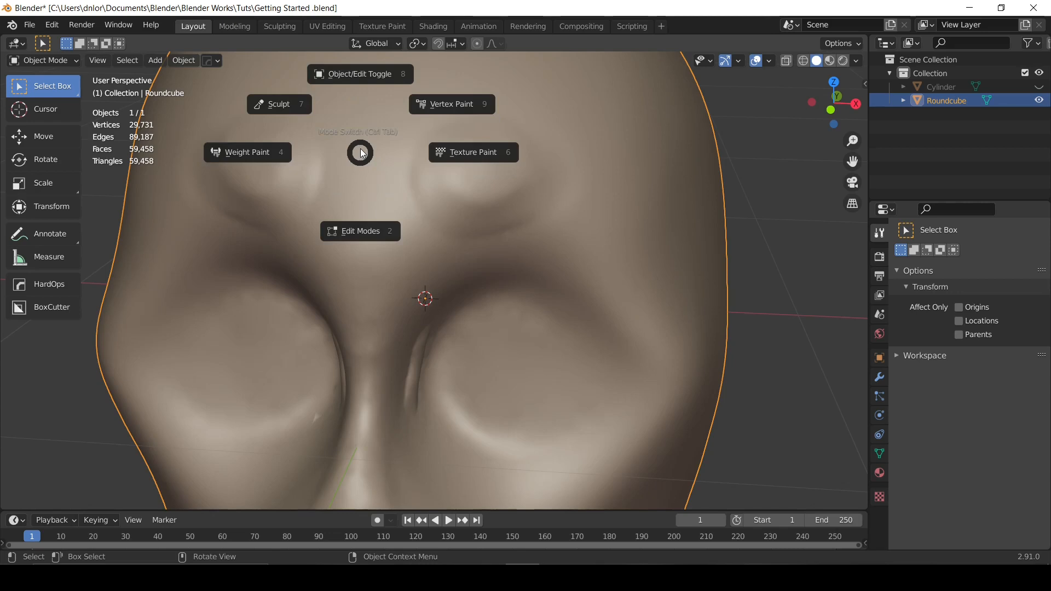
click(277, 106)
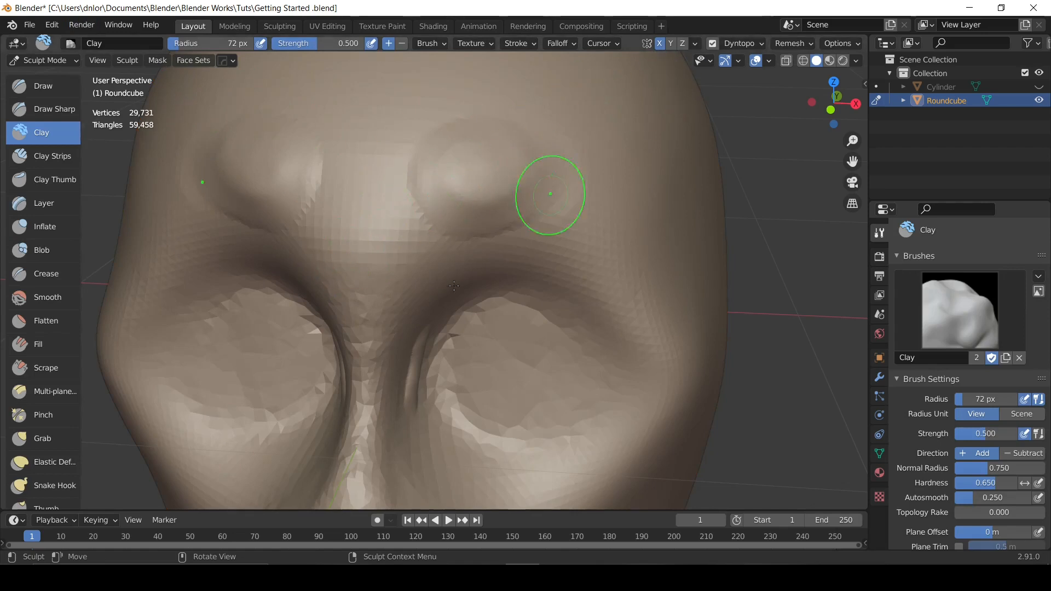
Enable Smooth Shading in the Dyntopo settings for the head.
key(ctrl+z)
mouse_move(503, 201)
middle_down()
mouse_move(484, 199)
mouse_move(493, 181)
mouse_move(383, 208)
mouse_move(458, 216)
mouse_move(516, 117)
middle_up()
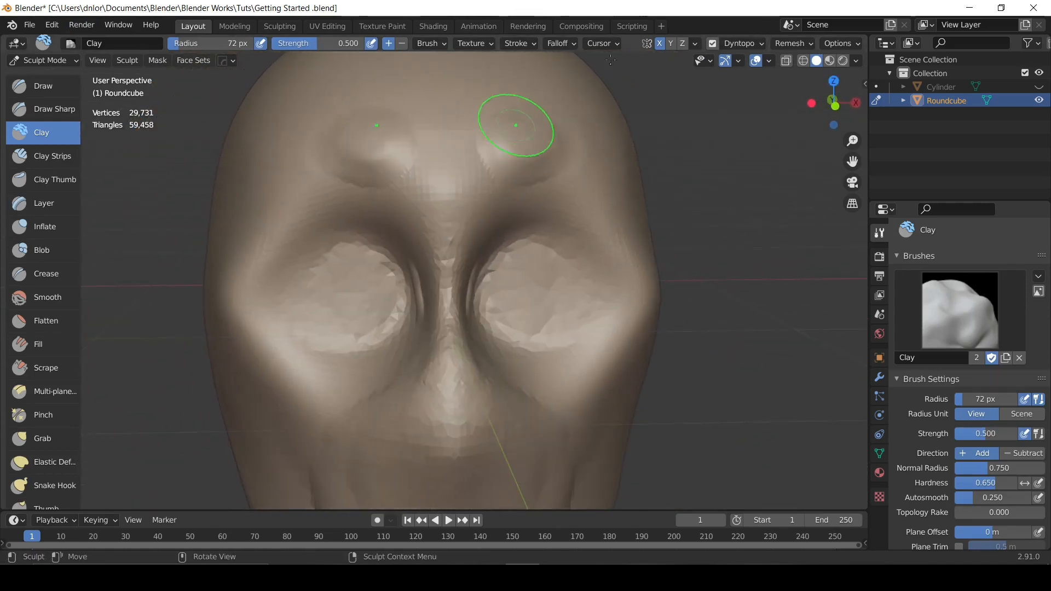
click(741, 44)
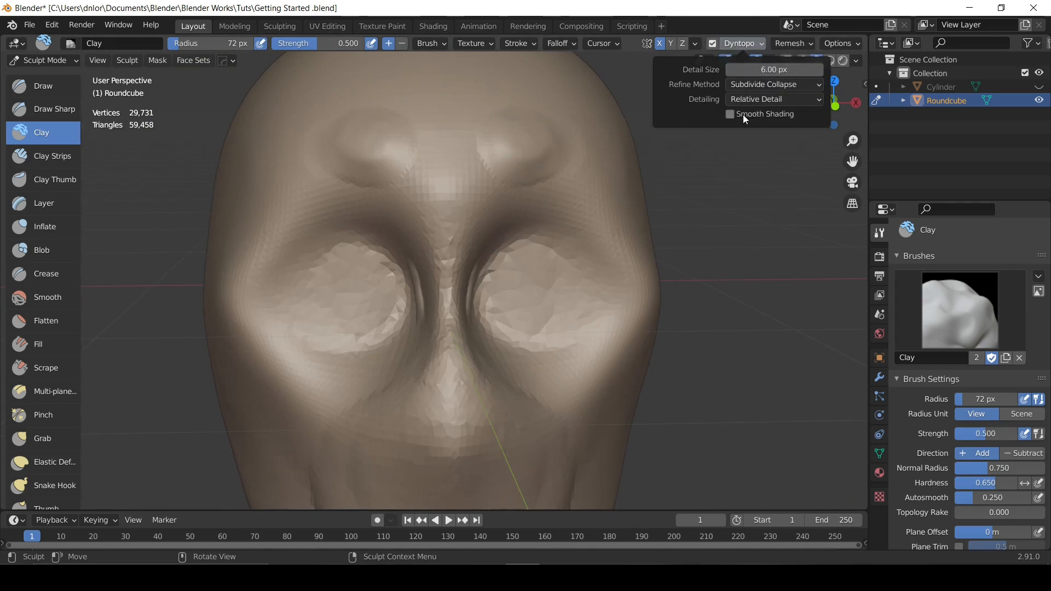
click(735, 44)
Test Clay strokes over the eye sockets with Dyntopo smooth shading on, and undo them.
mouse_move(527, 206)
middle_down()
mouse_move(476, 199)
mouse_move(528, 227)
mouse_move(476, 218)
mouse_move(515, 181)
mouse_move(455, 157)
mouse_move(505, 89)
mouse_move(493, 96)
mouse_move(596, 134)
mouse_move(514, 145)
middle_up()
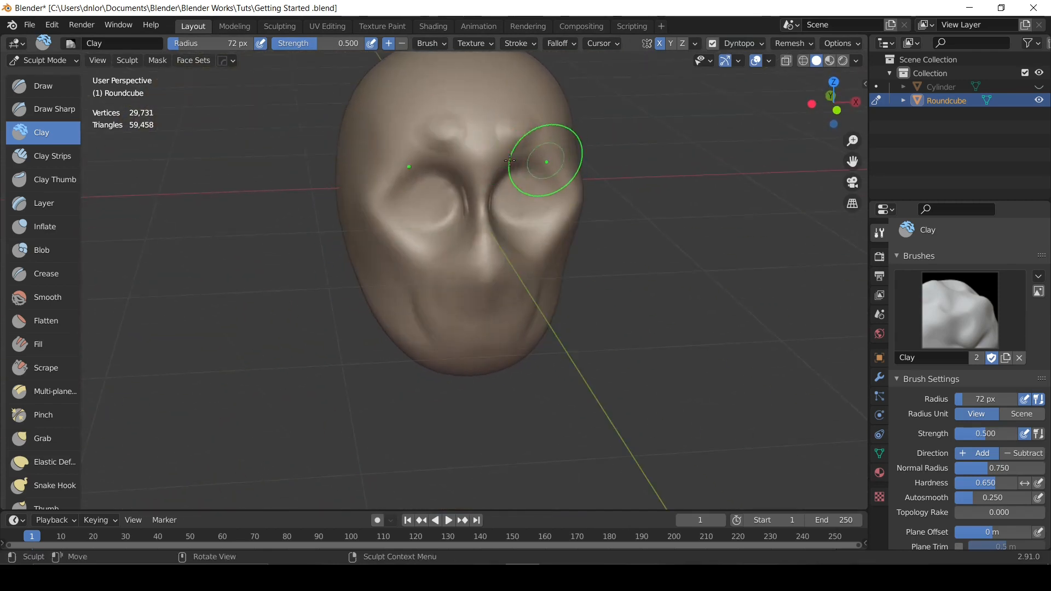
scroll(514, 160, up, 1)
mouse_move(565, 183)
mouse_down()
mouse_move(556, 230)
mouse_move(511, 237)
mouse_move(563, 169)
mouse_move(535, 206)
mouse_move(549, 192)
mouse_move(546, 225)
mouse_up()
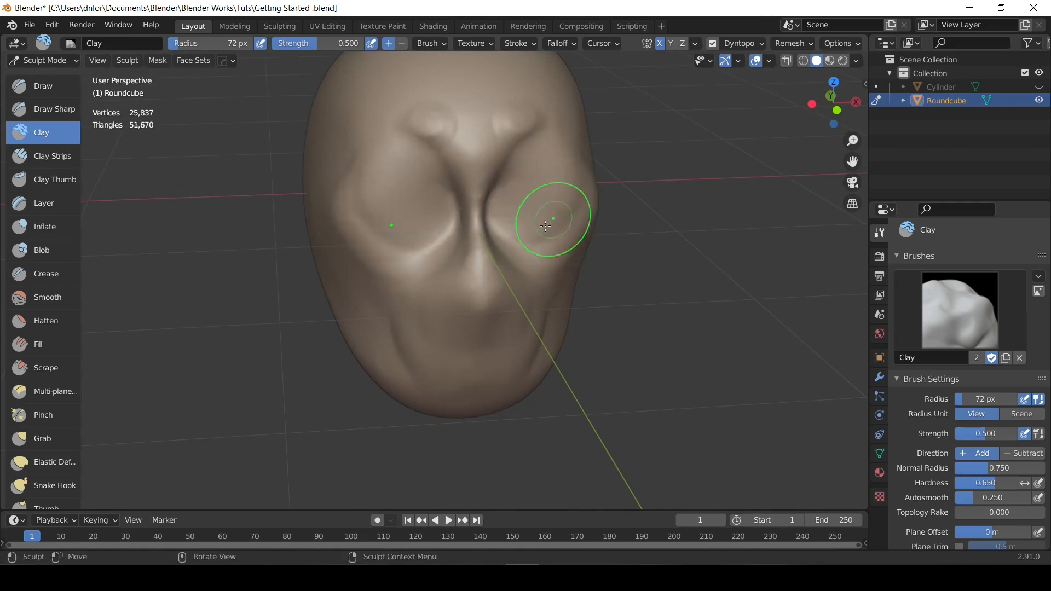
scroll(545, 226, up, 5)
mouse_move(563, 175)
mouse_down()
mouse_move(532, 227)
mouse_move(504, 204)
mouse_move(556, 176)
mouse_up()
mouse_move(556, 175)
middle_down()
mouse_move(506, 143)
mouse_move(445, 183)
mouse_move(429, 129)
mouse_move(492, 133)
middle_up()
key(ctrl+z)
key(ctrl+z)
drag(553, 166, 540, 175)
middle_drag(540, 174, 525, 192)
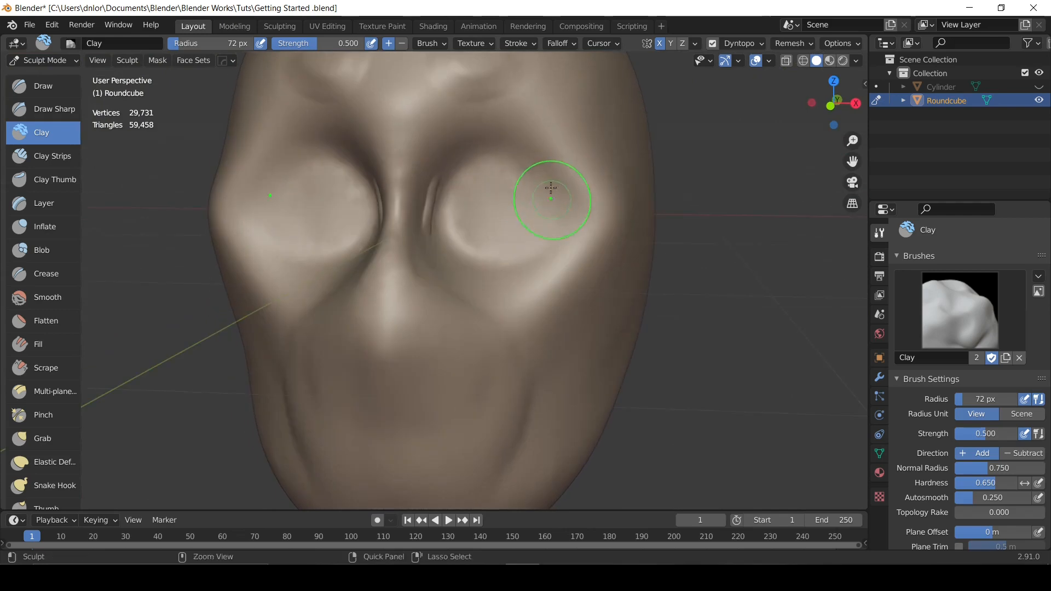
Examine the smooth-shaded head from the front and sides, including the brow, eye sockets and nose bridge.
middle_drag(562, 124, 571, 177)
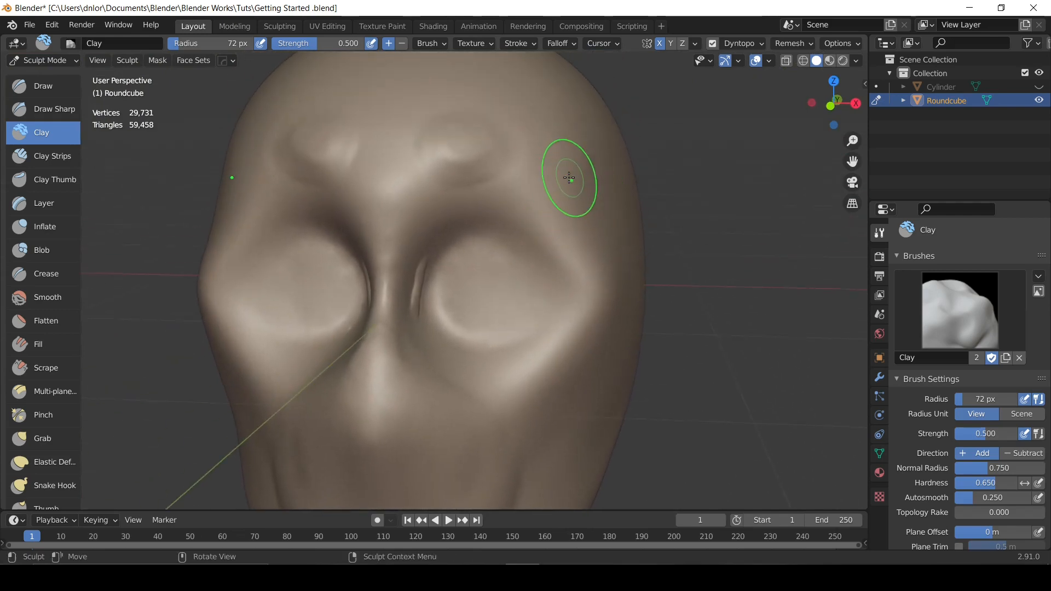
scroll(590, 146, down, 3)
shift+middle_drag(583, 123, 573, 155)
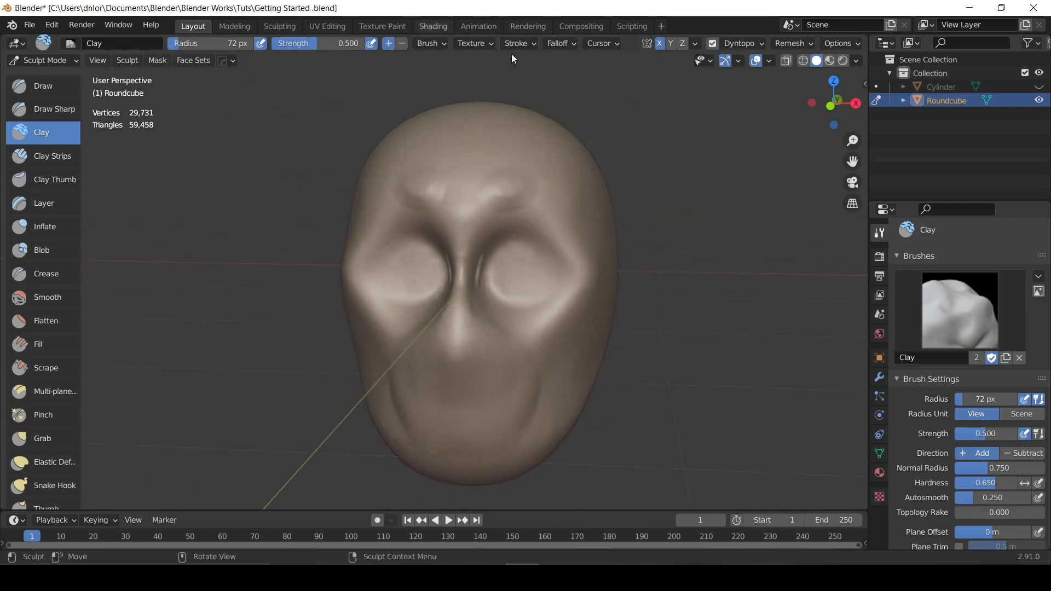
mouse_move(422, 211)
middle_down()
mouse_move(500, 197)
mouse_move(454, 221)
mouse_move(511, 228)
mouse_move(576, 192)
middle_up()
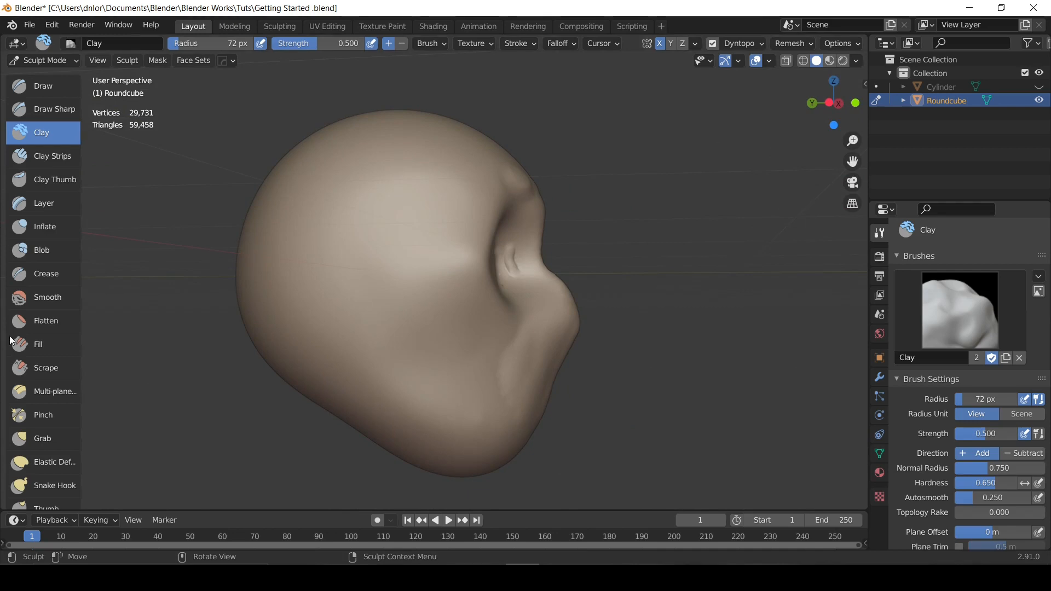
middle_drag(343, 162, 520, 247)
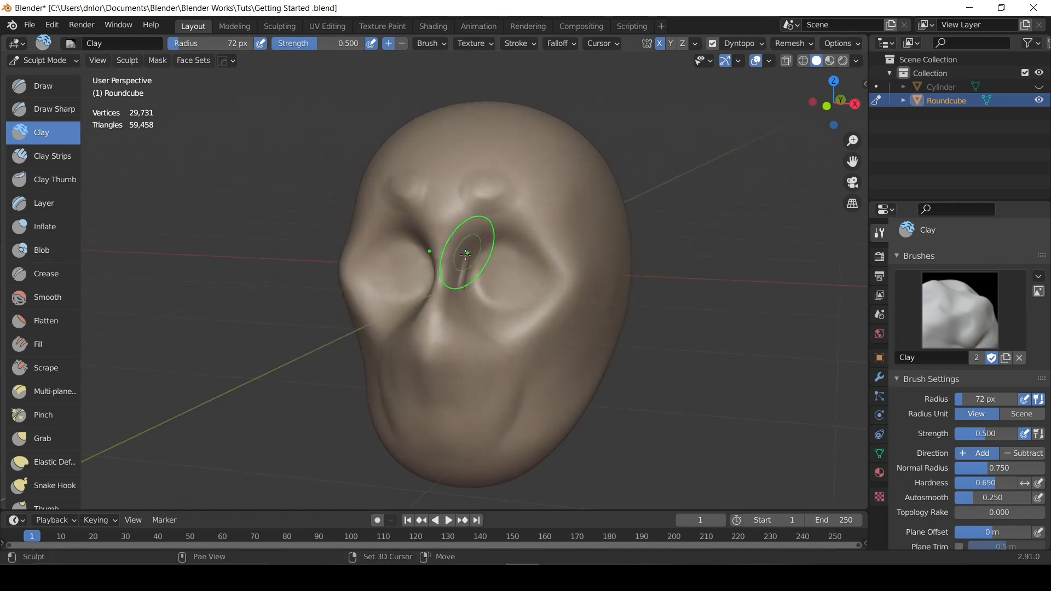
drag(466, 254, 473, 279)
middle_drag(500, 162, 482, 143)
middle_drag(488, 237, 464, 254)
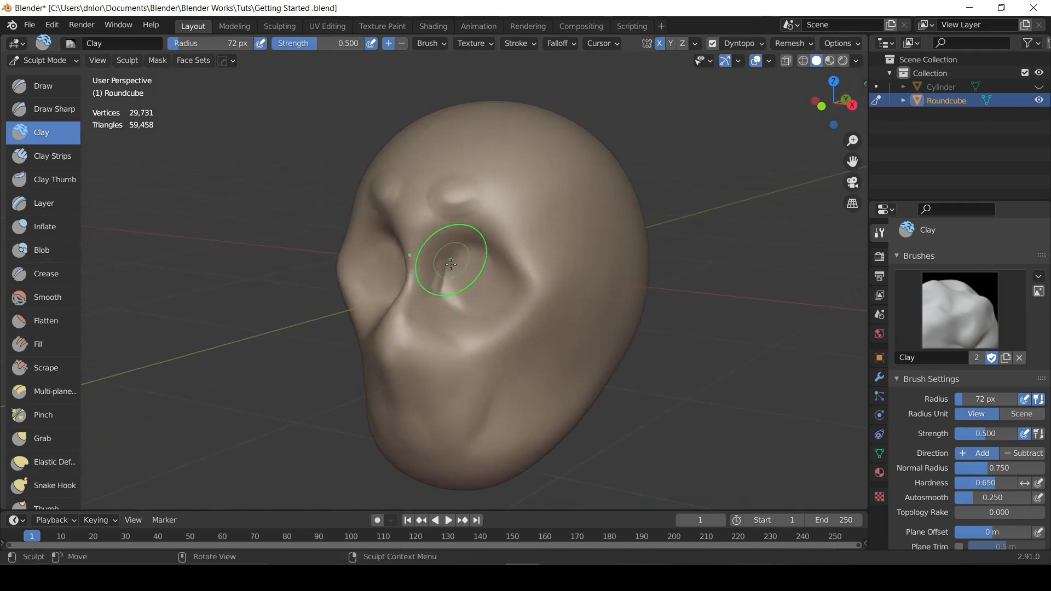
drag(441, 263, 439, 280)
mouse_move(428, 278)
middle_down()
mouse_move(525, 270)
mouse_move(512, 272)
middle_up()
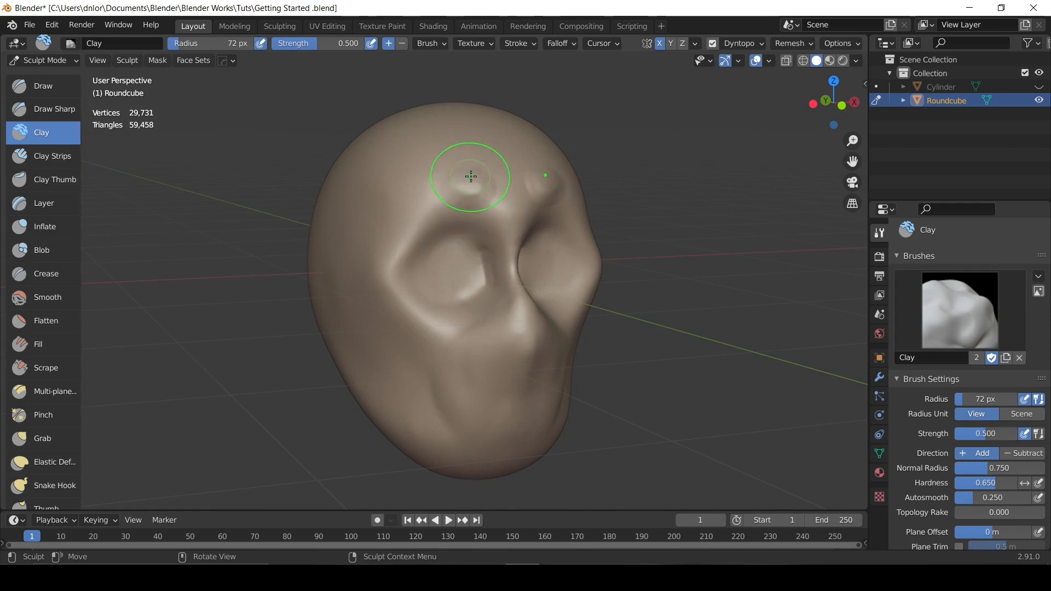
Disable Dyntopo for the sculpted head.
mouse_move(469, 176)
middle_down()
mouse_move(460, 187)
mouse_move(506, 268)
mouse_move(462, 284)
mouse_move(474, 221)
middle_up()
mouse_move(410, 312)
middle_down()
mouse_move(563, 282)
mouse_move(434, 291)
middle_up()
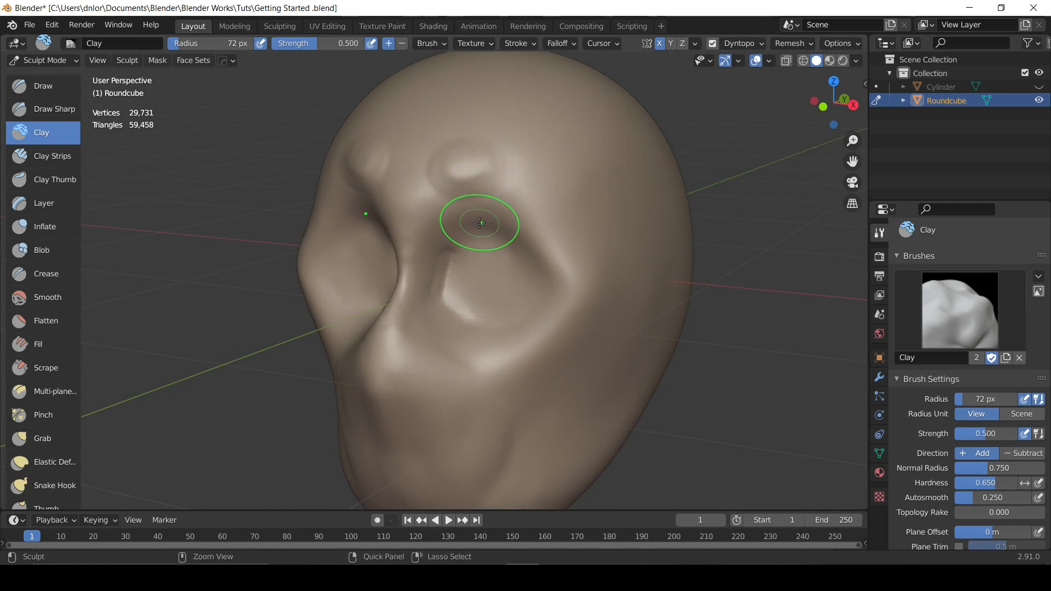
key(ctrl+d)
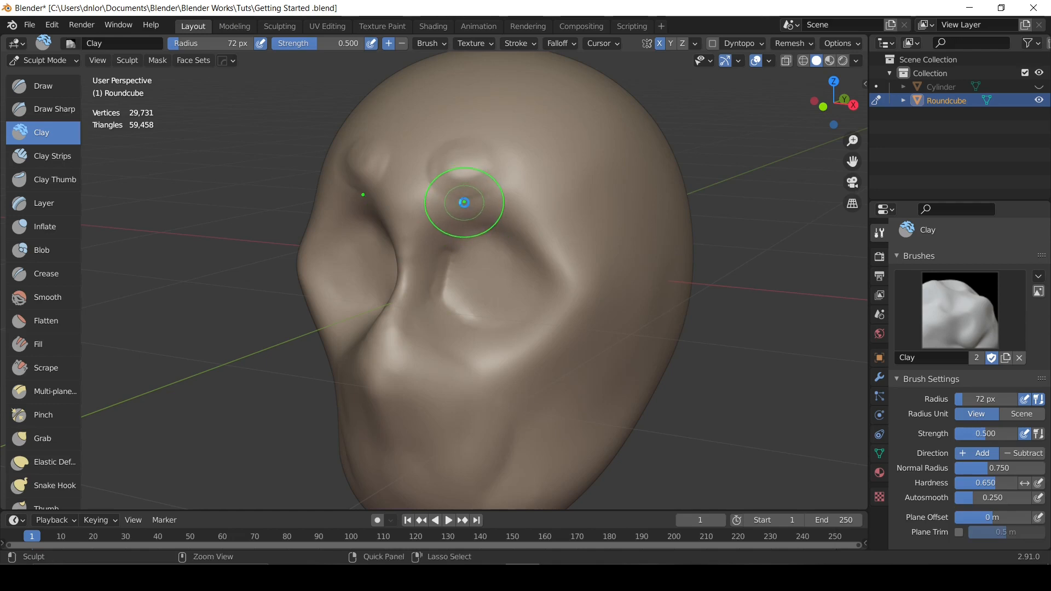
mouse_move(495, 155)
middle_down()
mouse_move(578, 165)
mouse_move(556, 183)
mouse_move(586, 182)
mouse_move(496, 206)
mouse_move(580, 204)
mouse_move(528, 207)
middle_up()
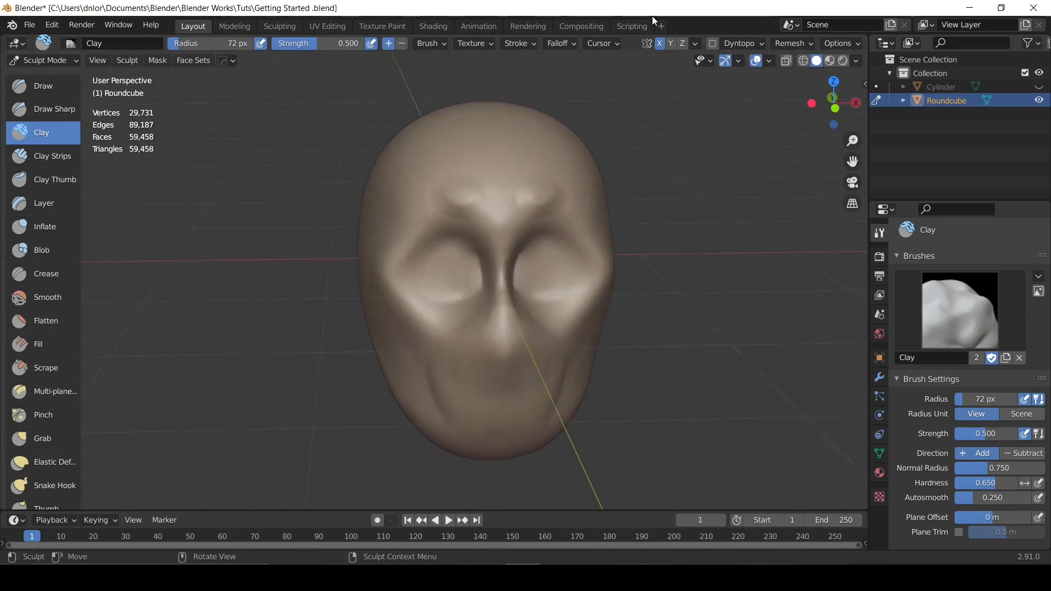